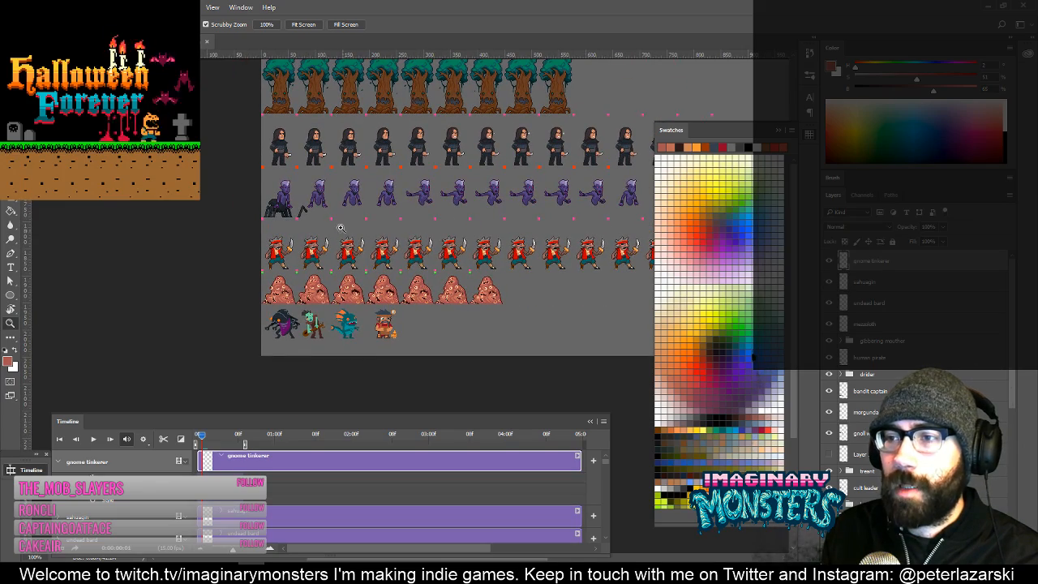
Review the sprite sheet rows and preview the animation of the purple tentacle-faced mage.
drag(341, 191, 347, 256)
drag(387, 222, 402, 304)
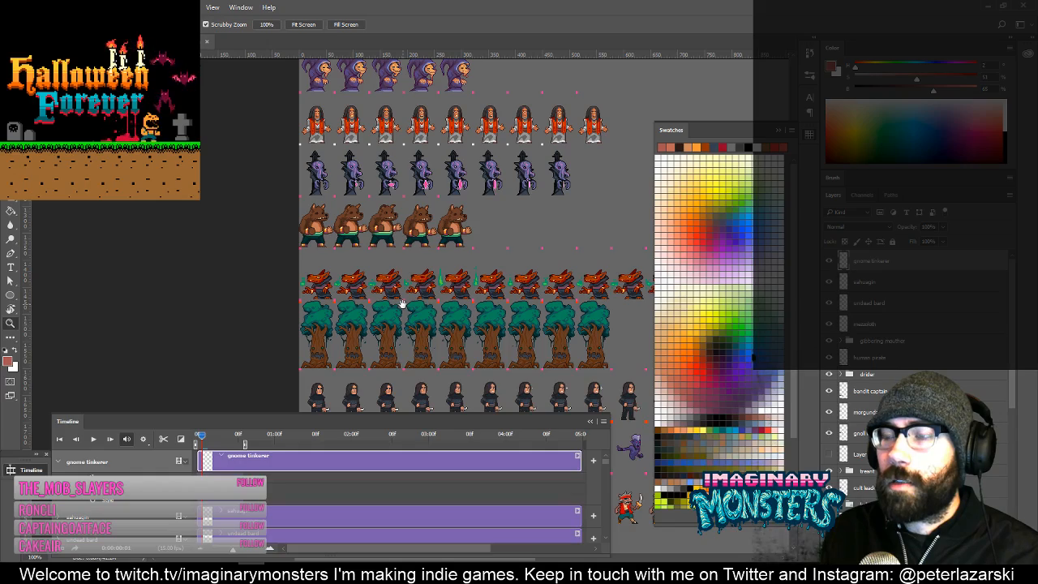
drag(385, 264, 390, 293)
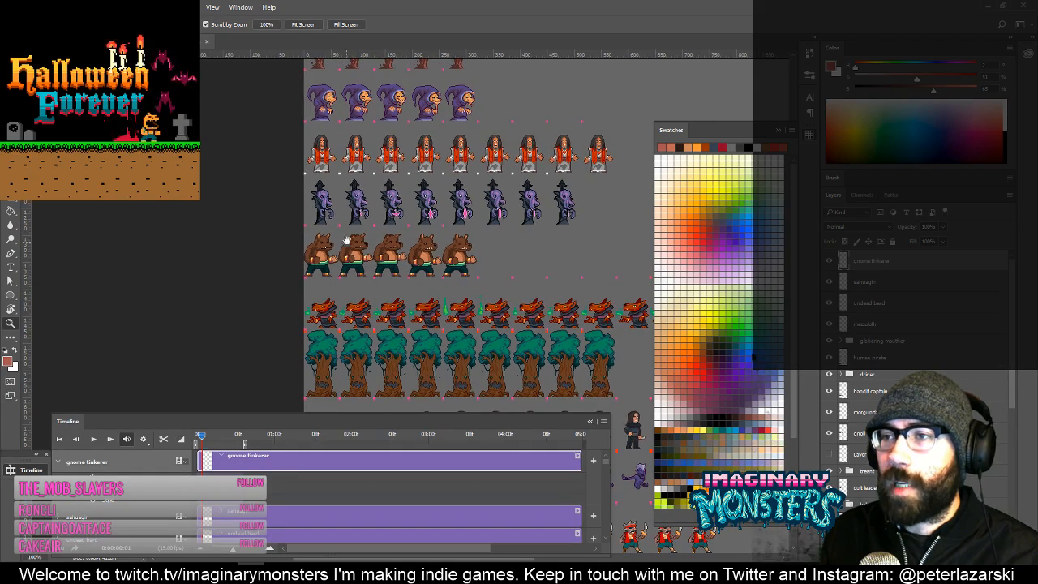
drag(334, 220, 422, 247)
key(b)
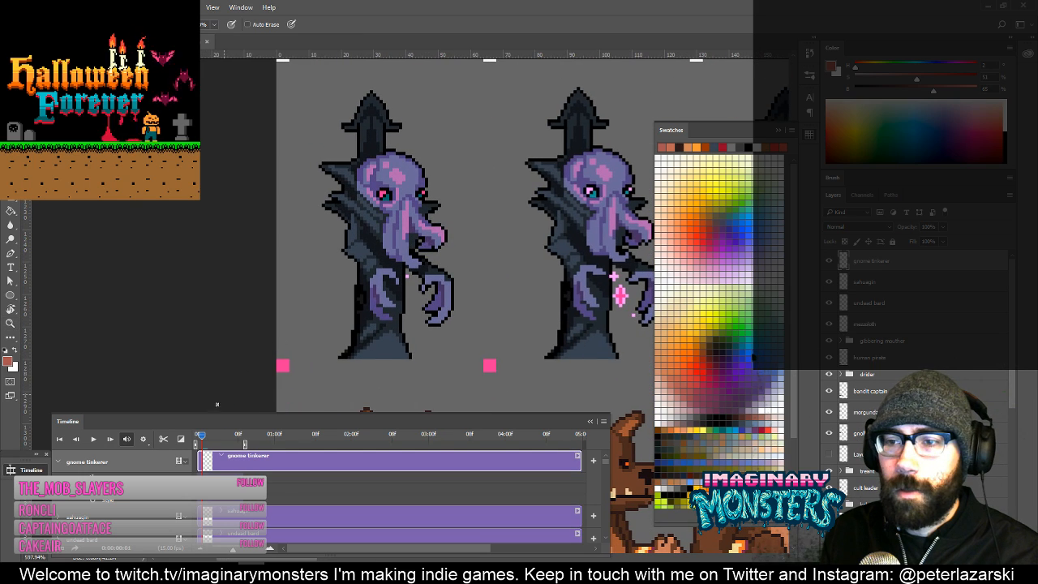
drag(201, 436, 178, 448)
Preview the animations of the brown bear fighter and the red fox-headed mage with the green flame.
drag(427, 351, 387, 177)
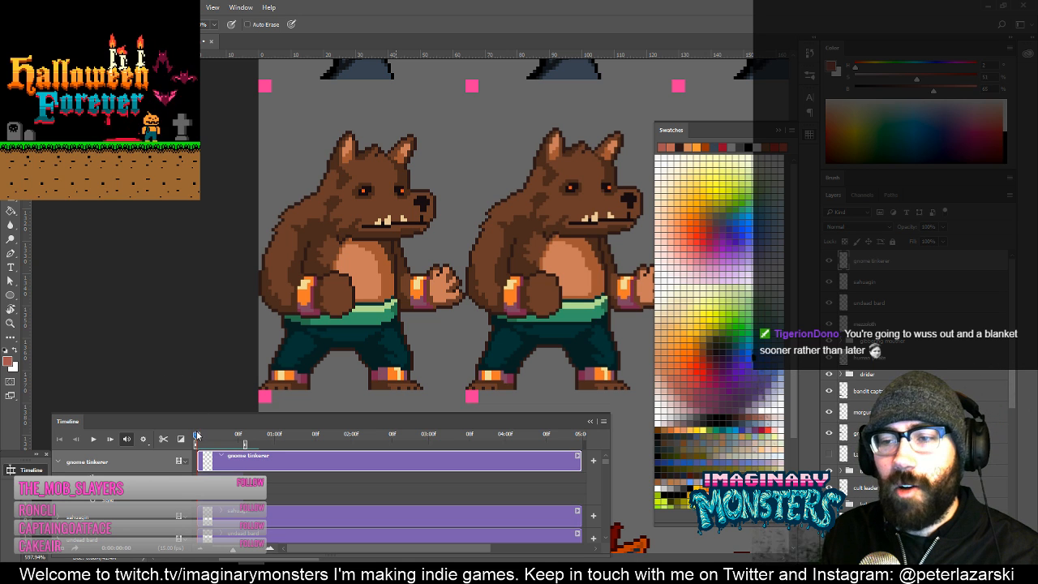
drag(197, 435, 172, 446)
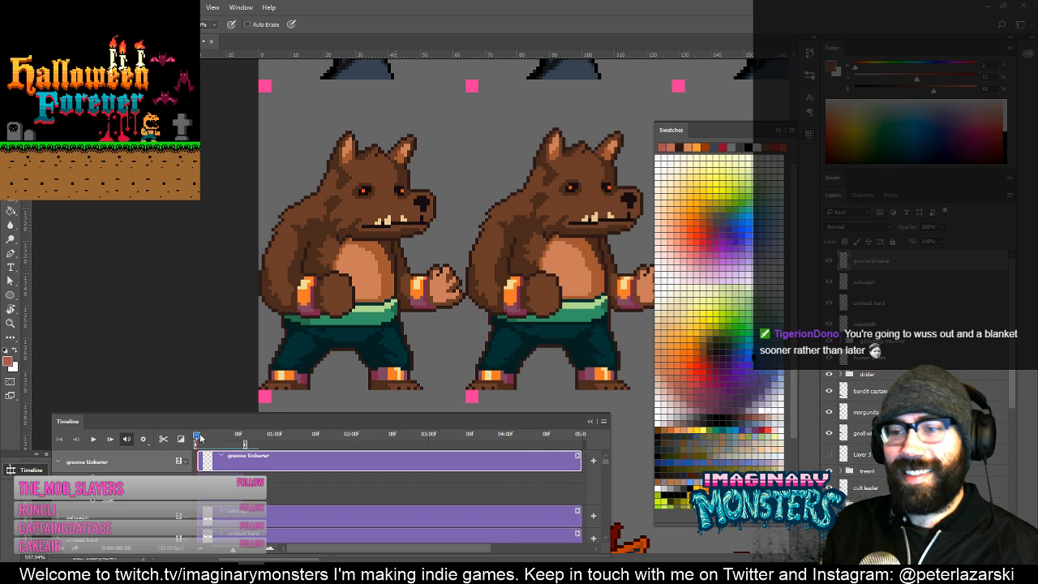
drag(197, 439, 168, 440)
scroll(331, 324, down, 10)
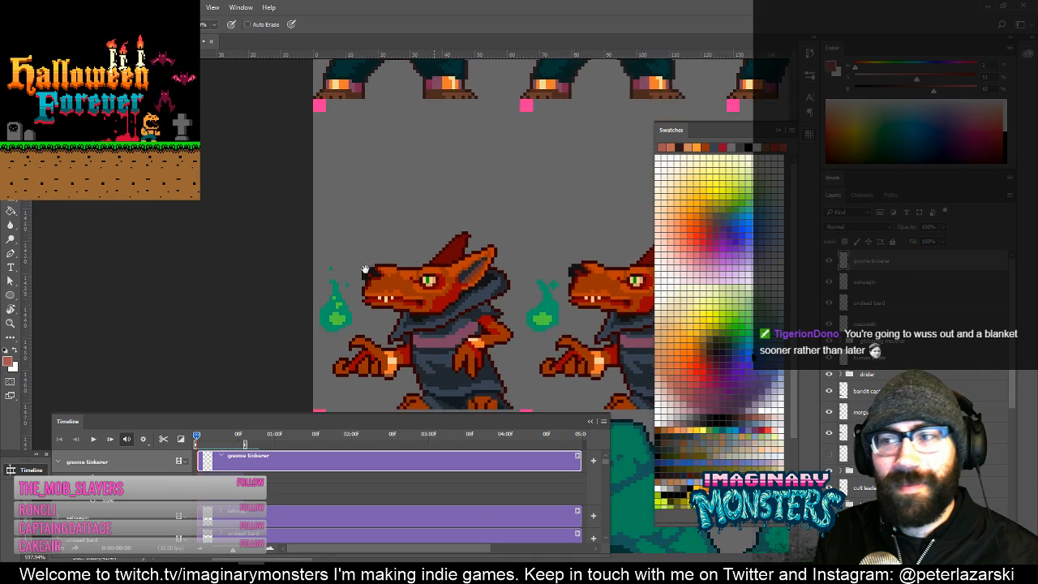
drag(312, 281, 306, 281)
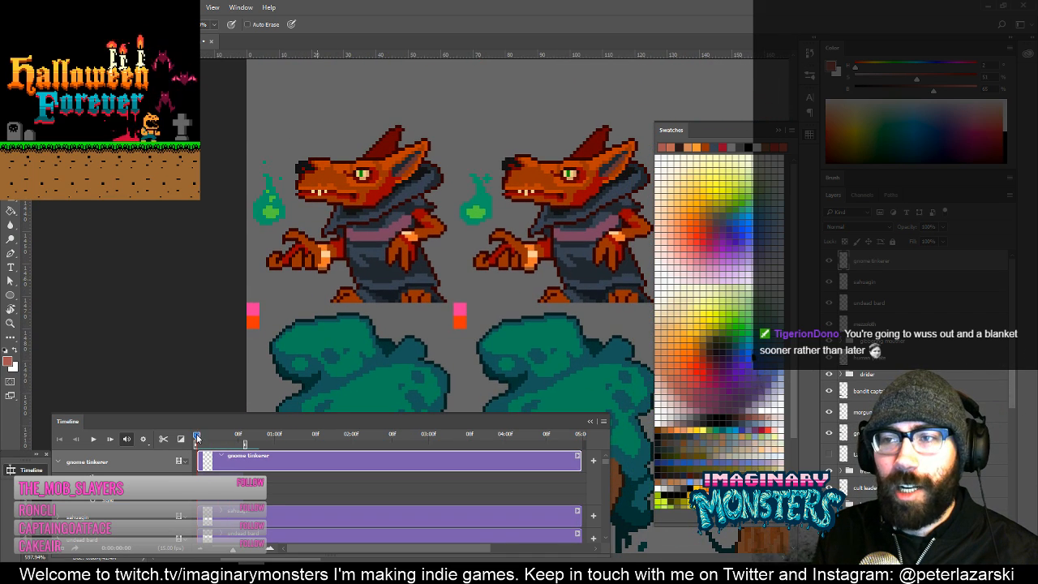
drag(197, 438, 185, 459)
Preview the animations of the tree monster and the long-haired rogue holding a dagger.
scroll(301, 351, down, 10)
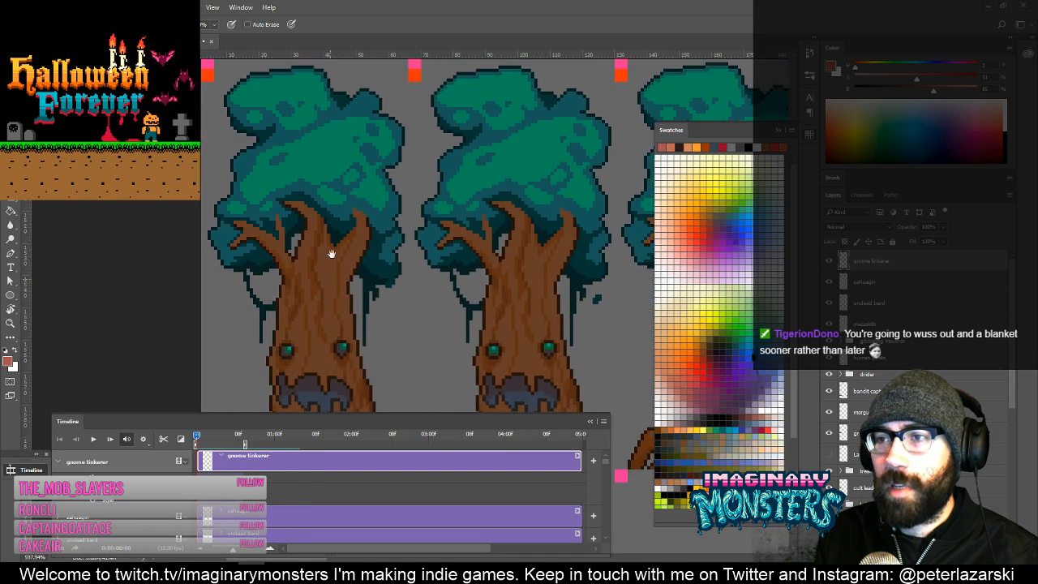
scroll(342, 212, down, 2)
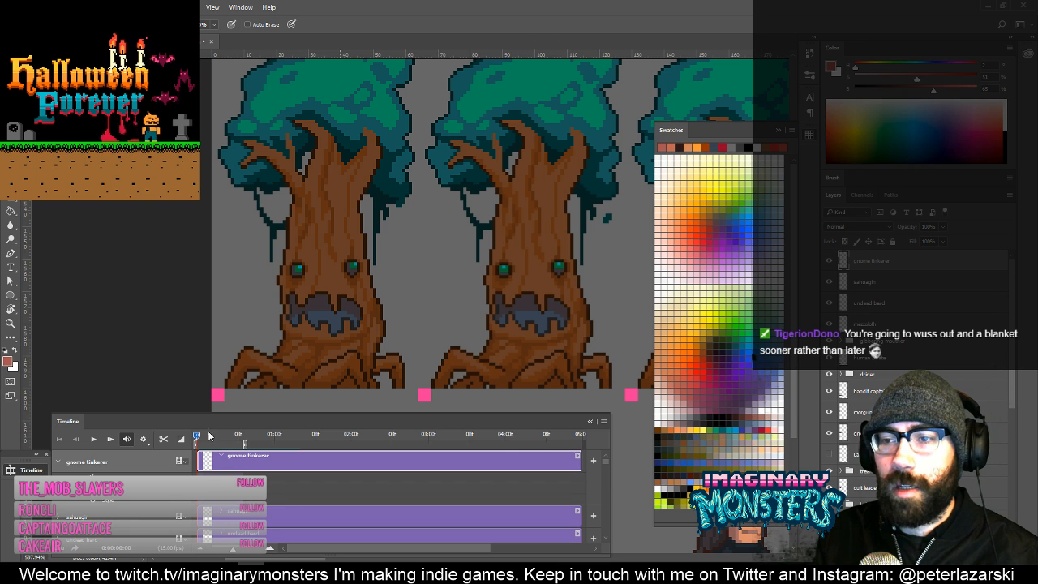
drag(198, 438, 170, 458)
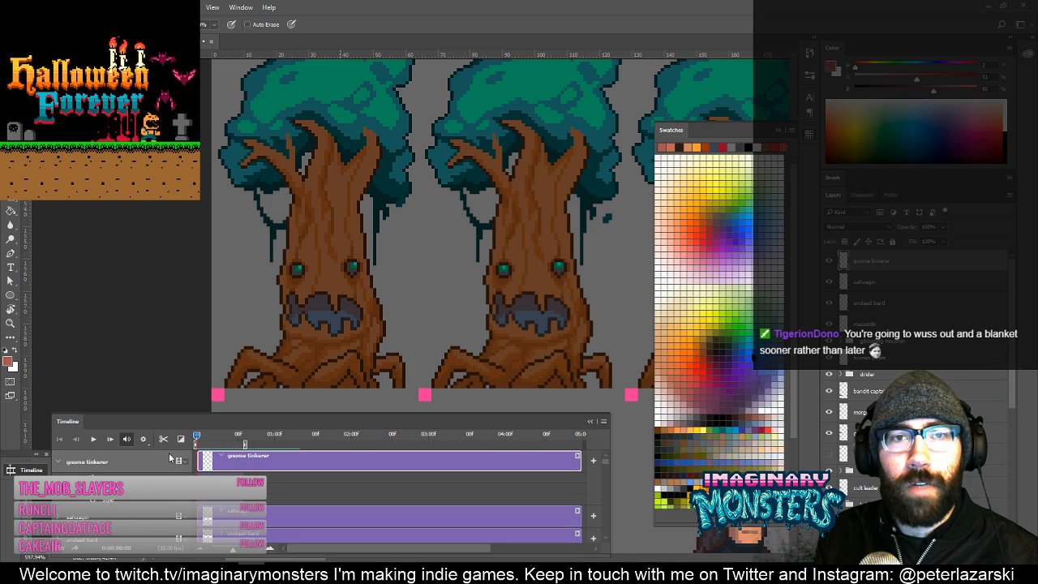
drag(280, 386, 304, 202)
drag(318, 369, 327, 228)
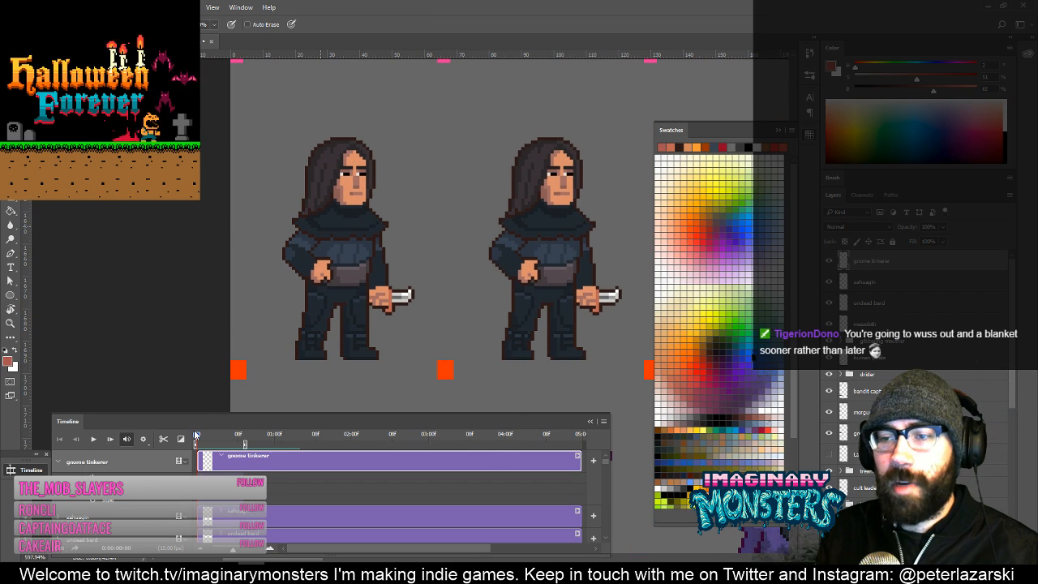
mouse_move(198, 438)
mouse_down()
mouse_move(276, 448)
mouse_move(191, 450)
mouse_move(278, 454)
mouse_move(193, 459)
mouse_up()
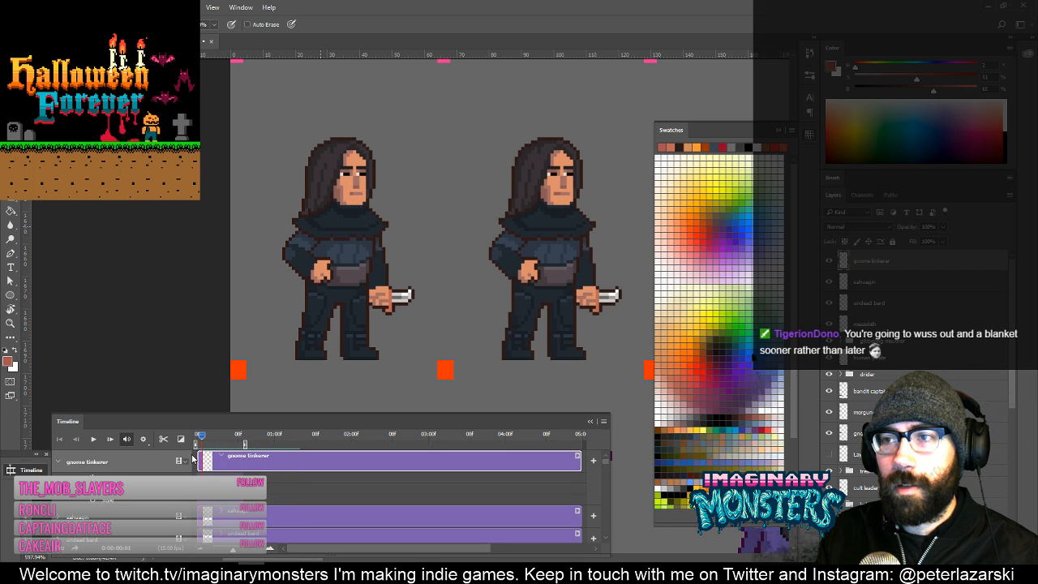
Preview the animation of the purple half-spider drider.
drag(330, 360, 308, 190)
drag(337, 398, 345, 278)
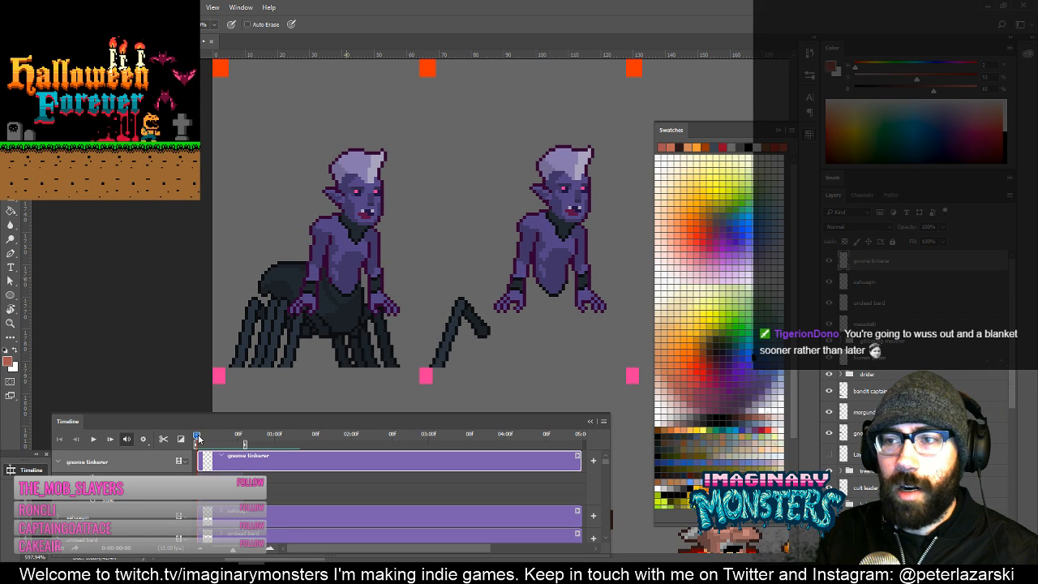
drag(197, 438, 163, 465)
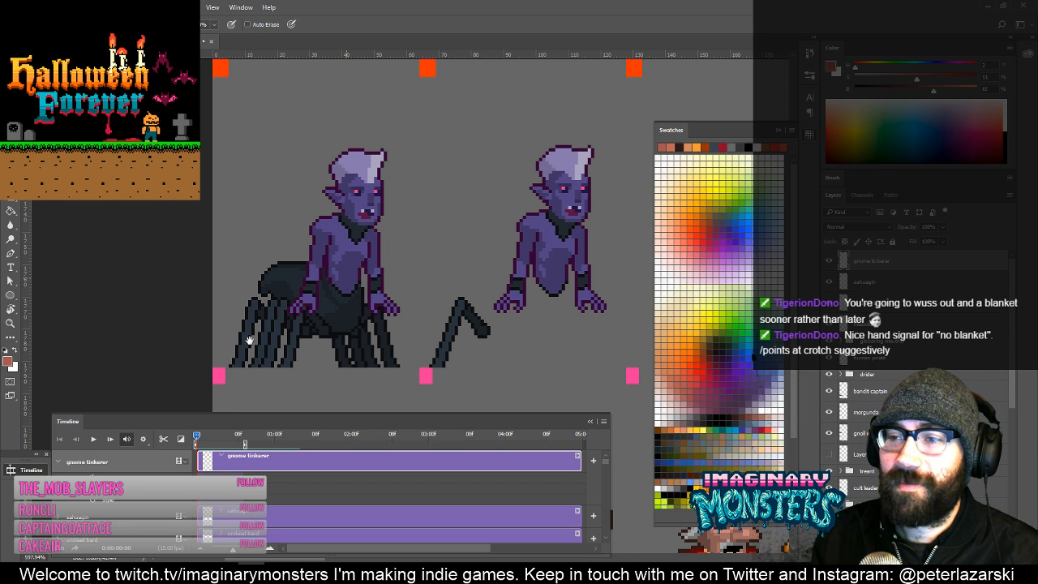
Play the pirate's animation and extend the end of the timeline work area to just short of one second.
scroll(251, 337, down, 5)
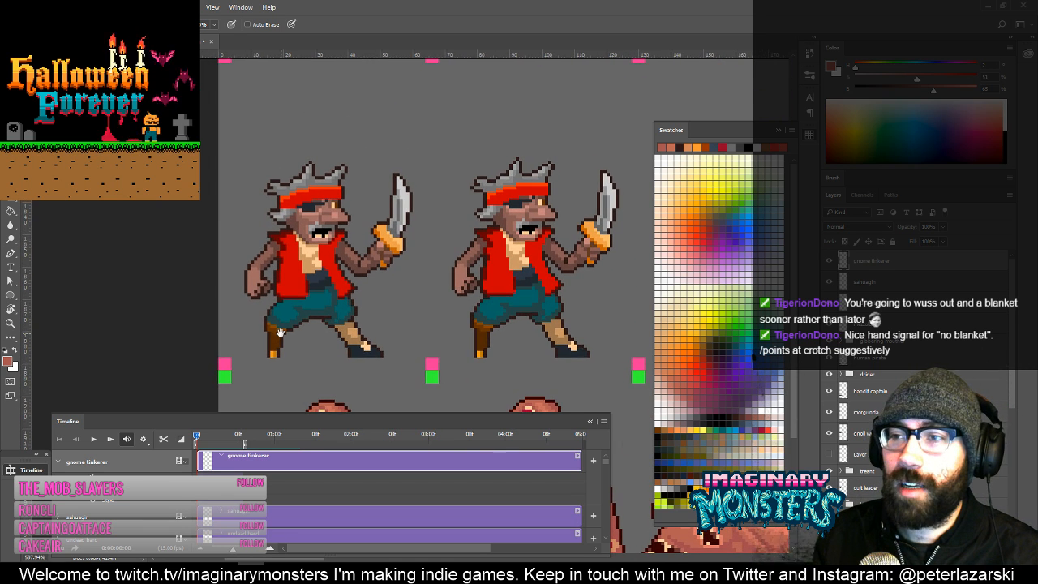
drag(266, 370, 280, 376)
mouse_move(198, 438)
mouse_down()
mouse_move(244, 439)
mouse_move(212, 438)
mouse_move(191, 454)
mouse_up()
key(space)
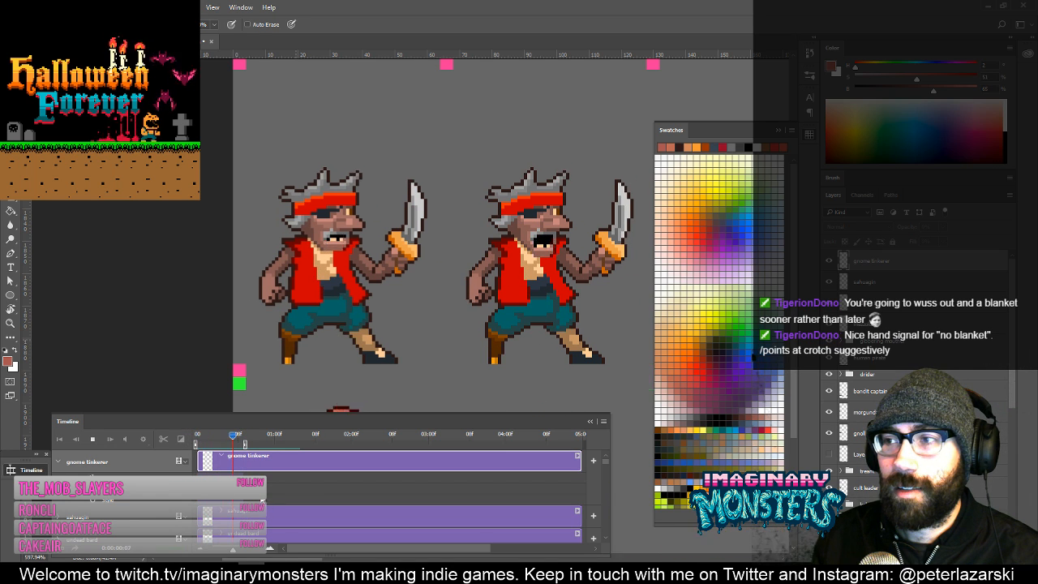
key(space)
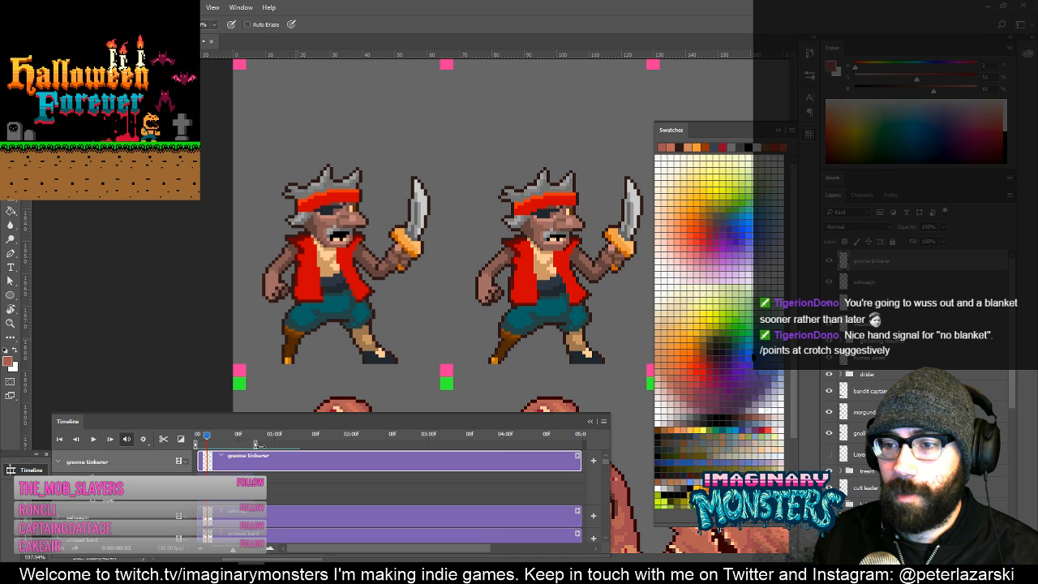
key(space)
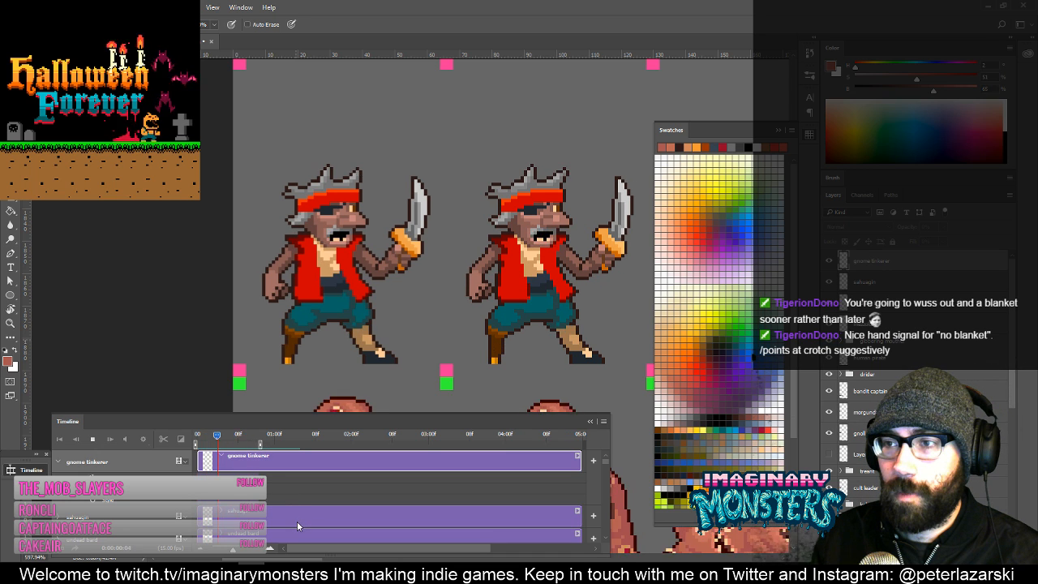
key(space)
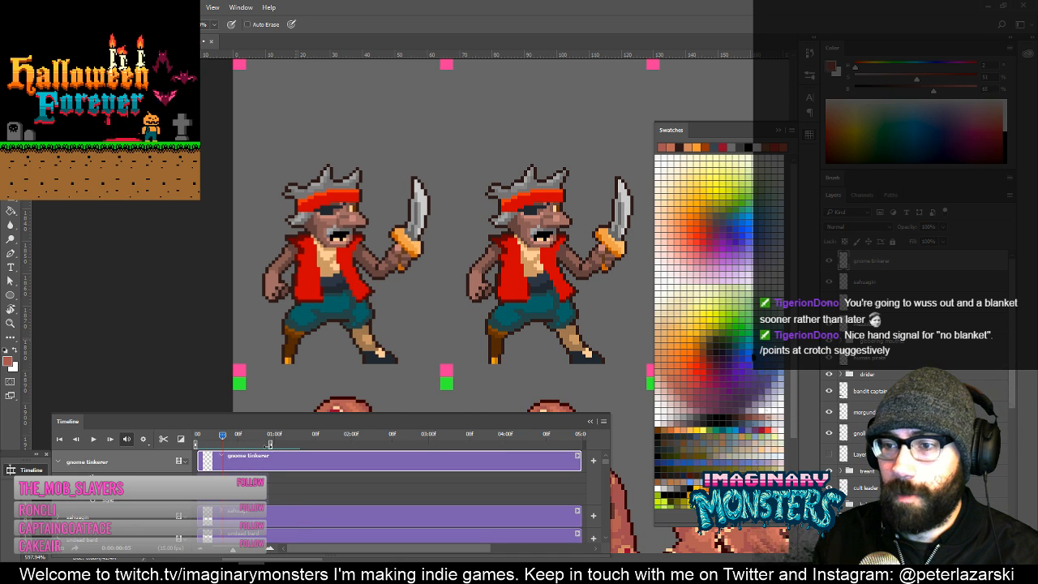
key(space)
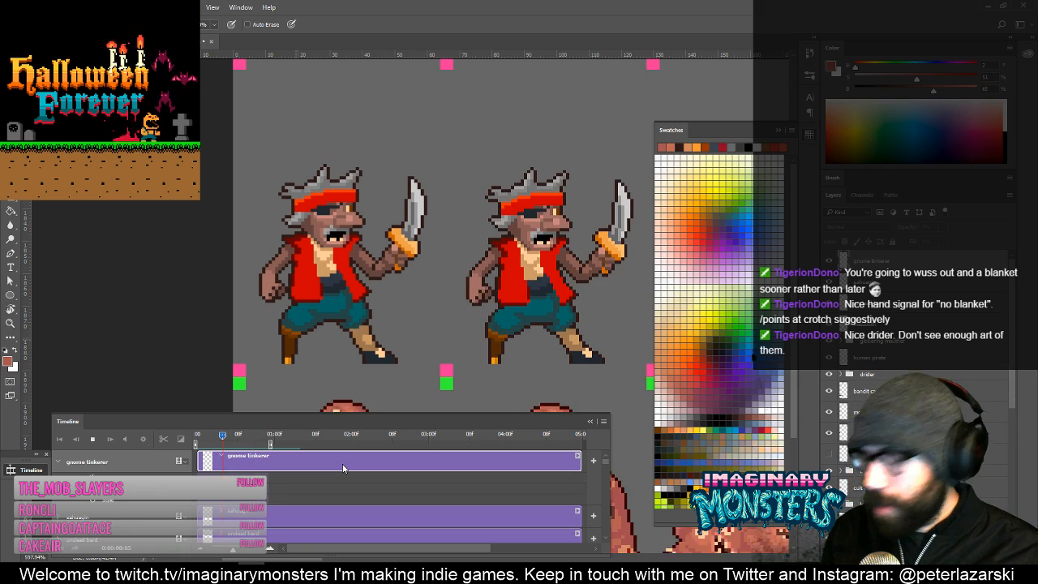
key(space)
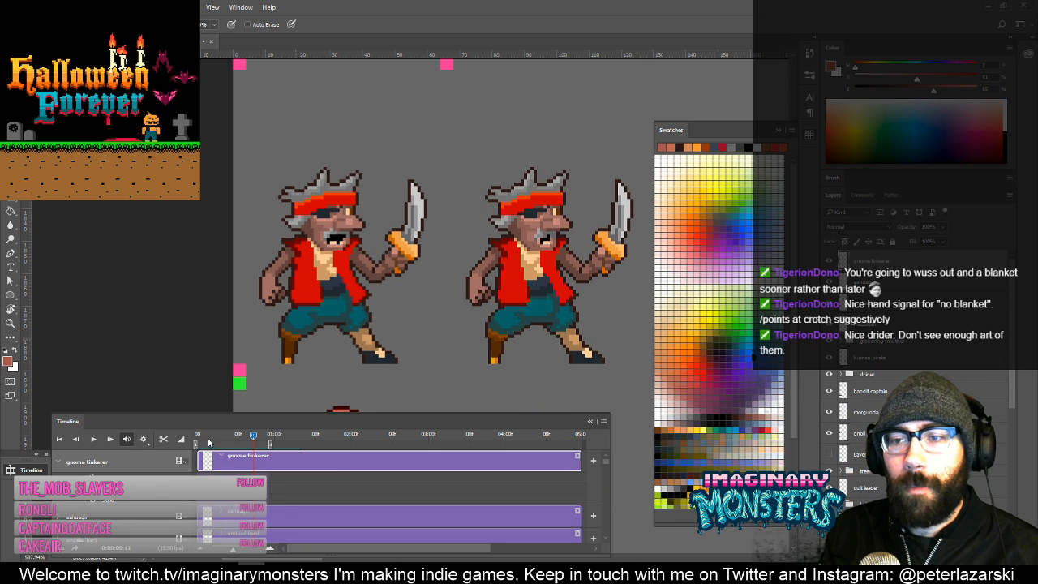
drag(208, 438, 185, 434)
Play the animation of the fleshy mound monster covered in eyes and mouths.
drag(330, 365, 328, 227)
drag(328, 387, 354, 286)
key(space)
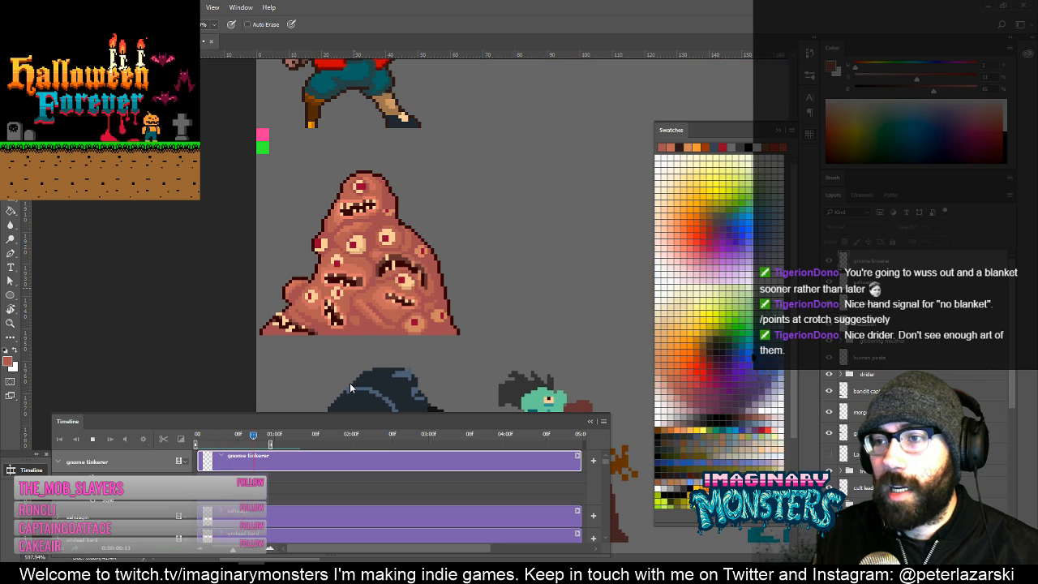
key(space)
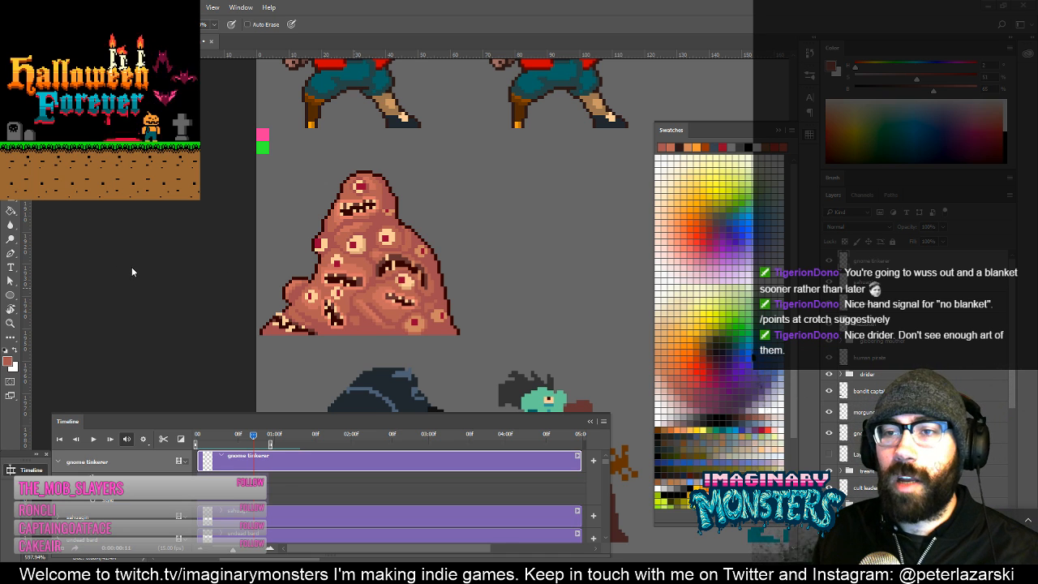
Examine the unanimated creatures in the sheet's last row: insect, undead bard, fish monster and gnome tinkerer.
drag(174, 285, 124, 235)
drag(175, 260, 156, 205)
drag(275, 242, 252, 192)
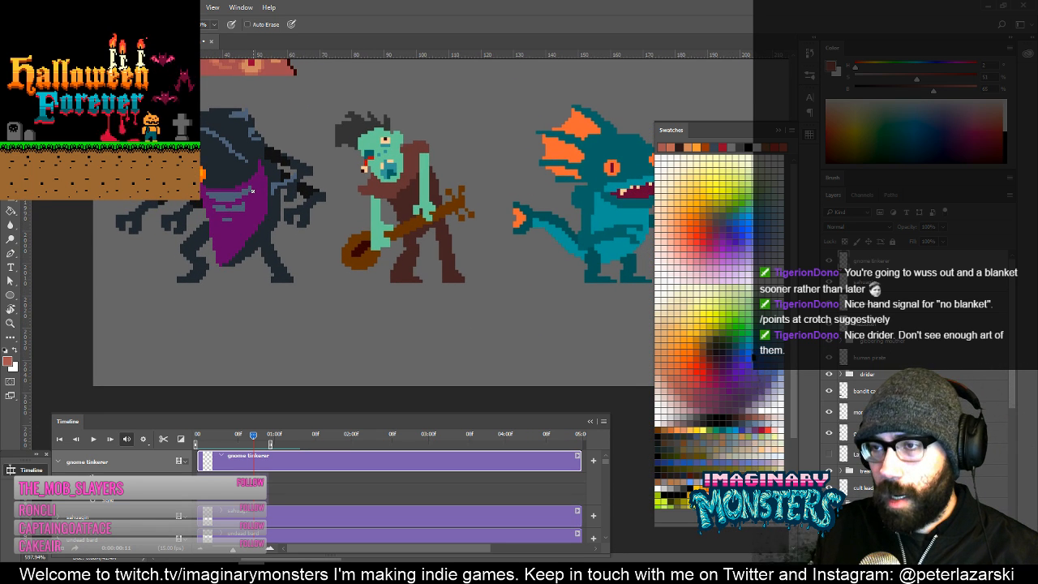
drag(427, 239, 567, 308)
drag(504, 310, 279, 324)
drag(399, 324, 436, 340)
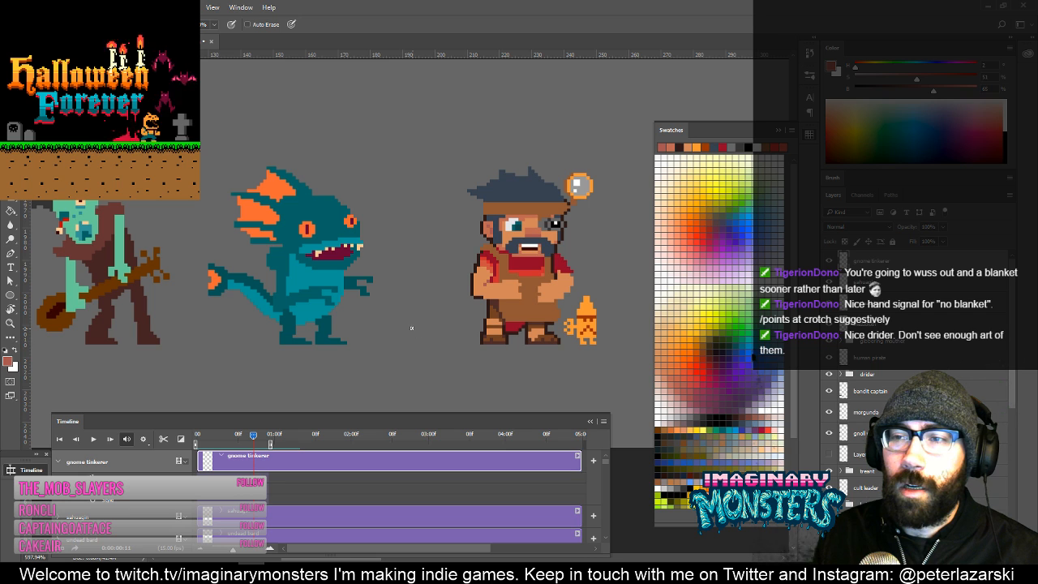
key(v)
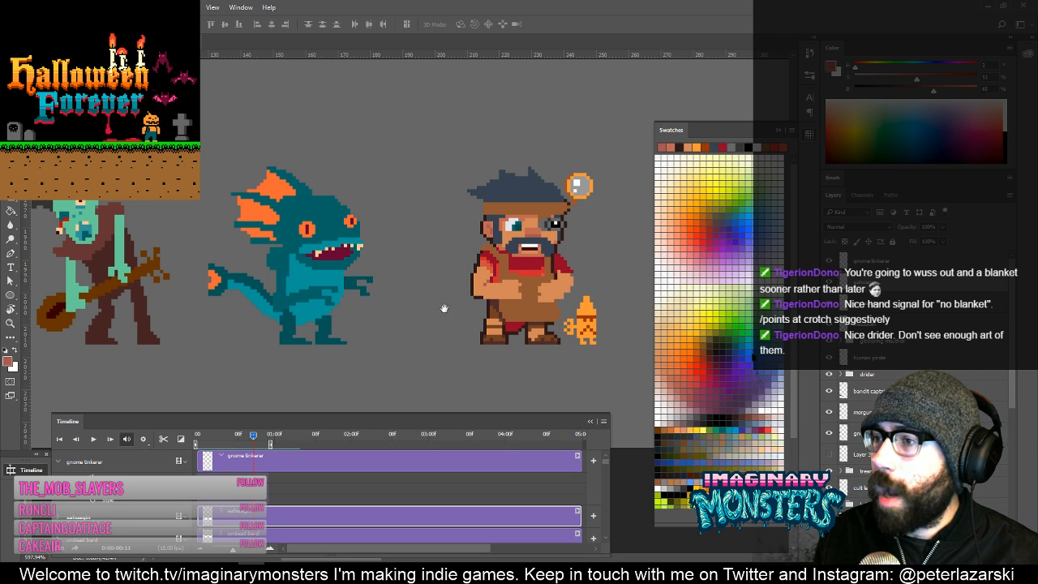
drag(443, 308, 527, 316)
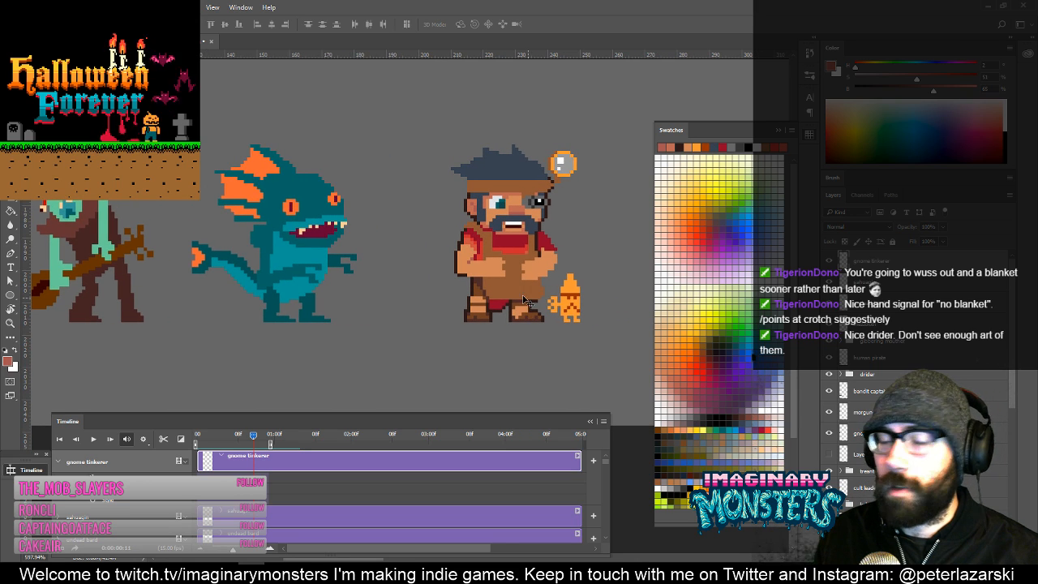
drag(408, 276, 644, 288)
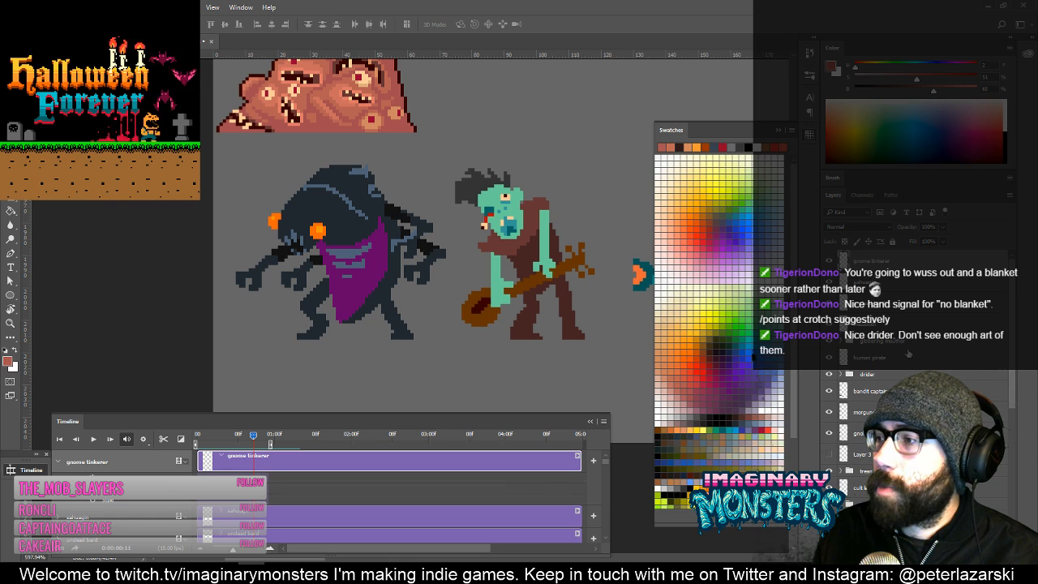
Select the layer of the dark insect creature with the purple bandana.
key(z)
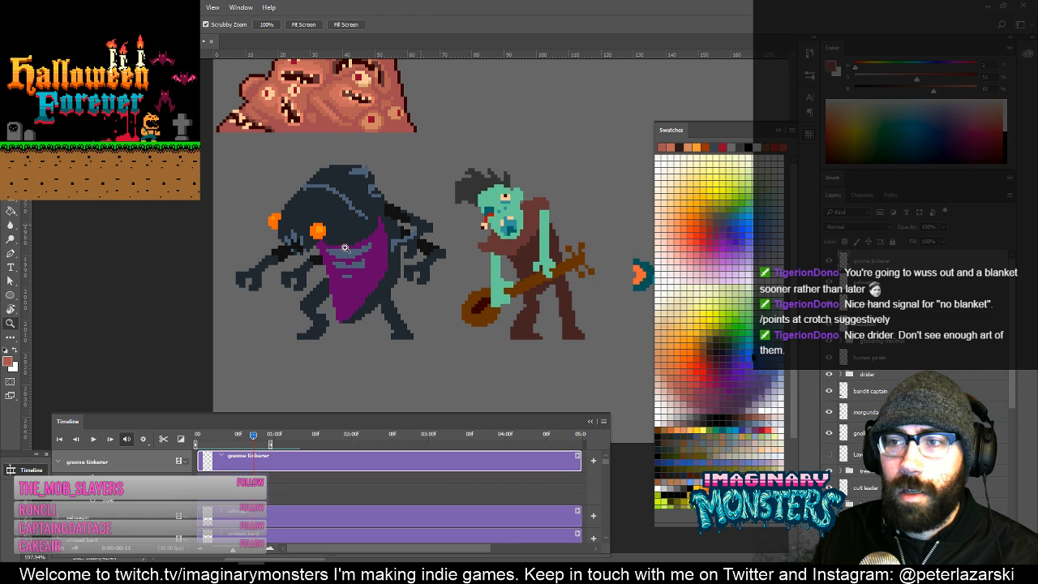
click(349, 273)
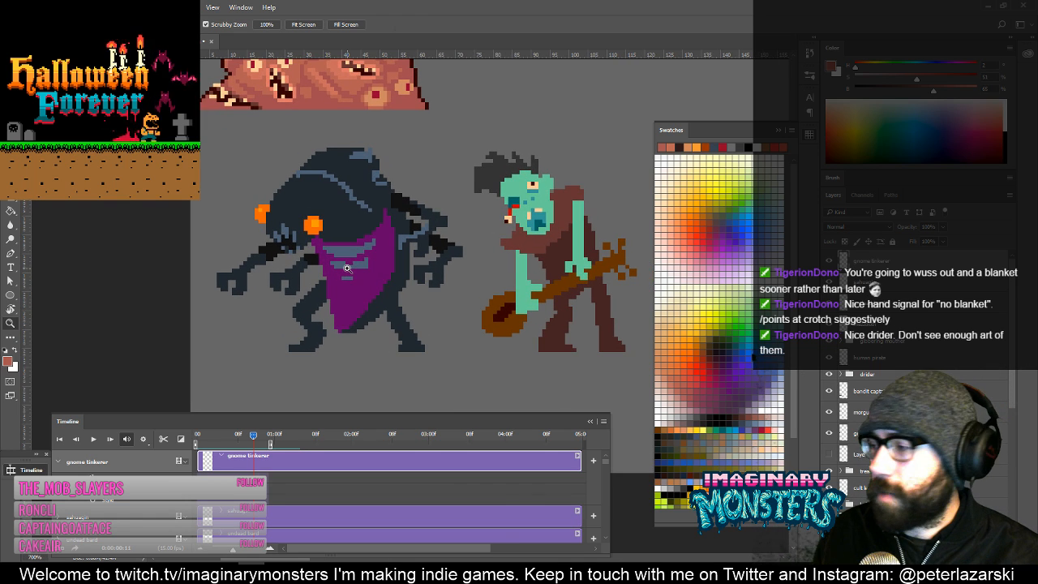
key(v)
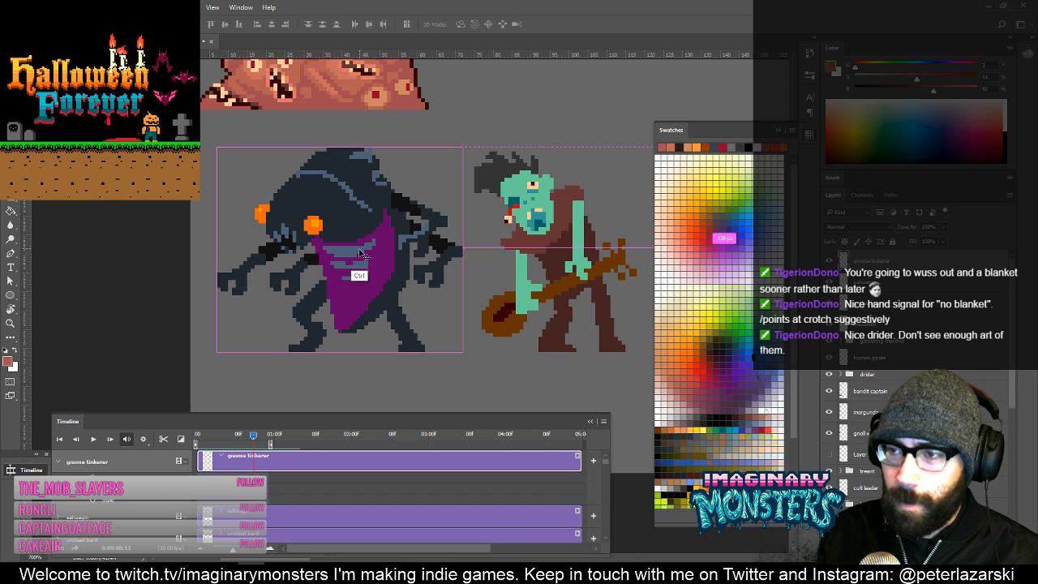
ctrl+click(350, 276)
drag(349, 276, 386, 283)
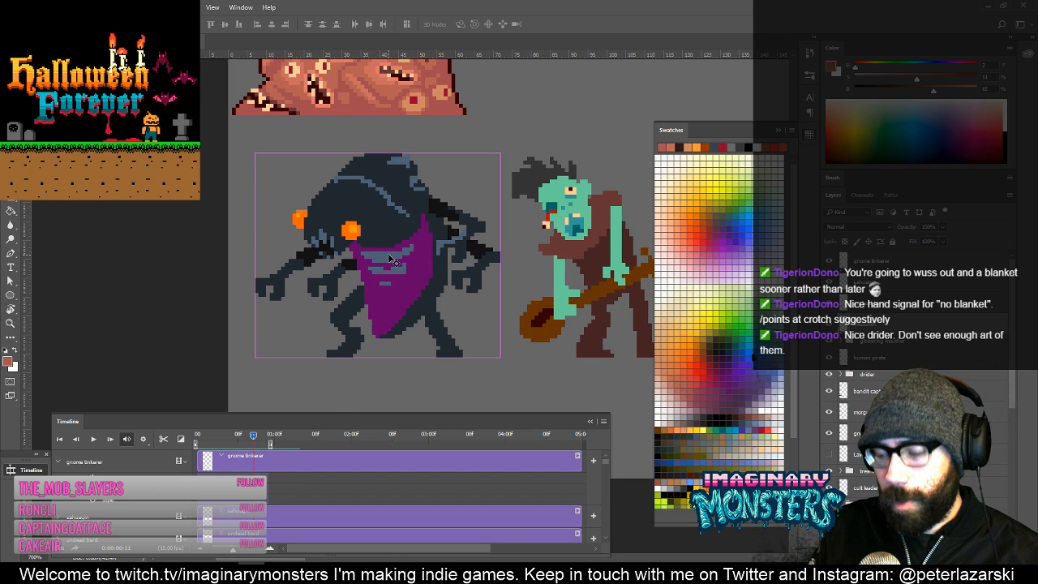
Show the canvas grid and inspect the insect creature's head and arms against it.
key(ctrl+apostrophe)
key(z)
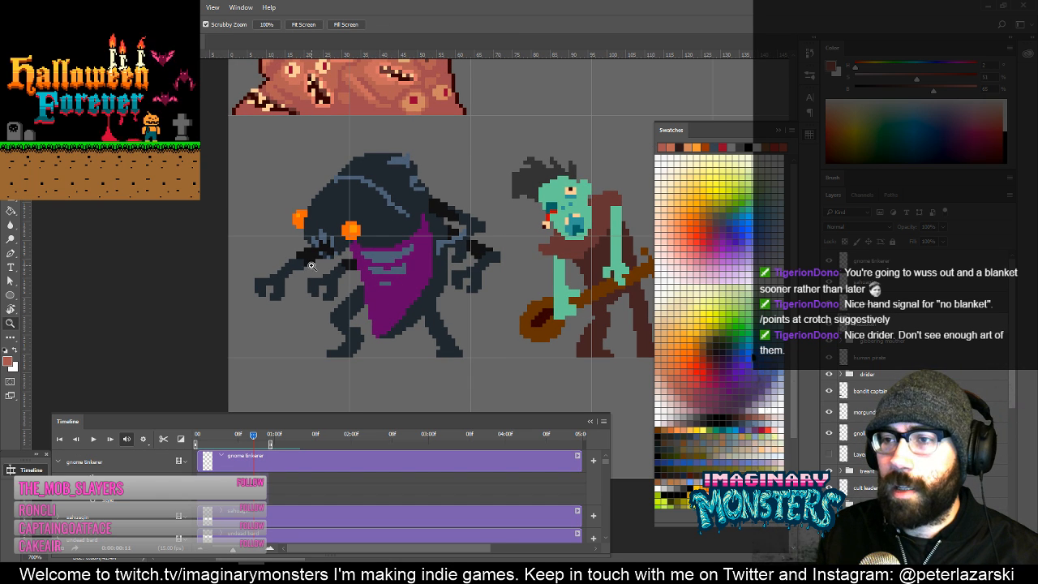
click(313, 268)
click(314, 268)
click(313, 269)
drag(348, 287, 409, 260)
alt+click(412, 268)
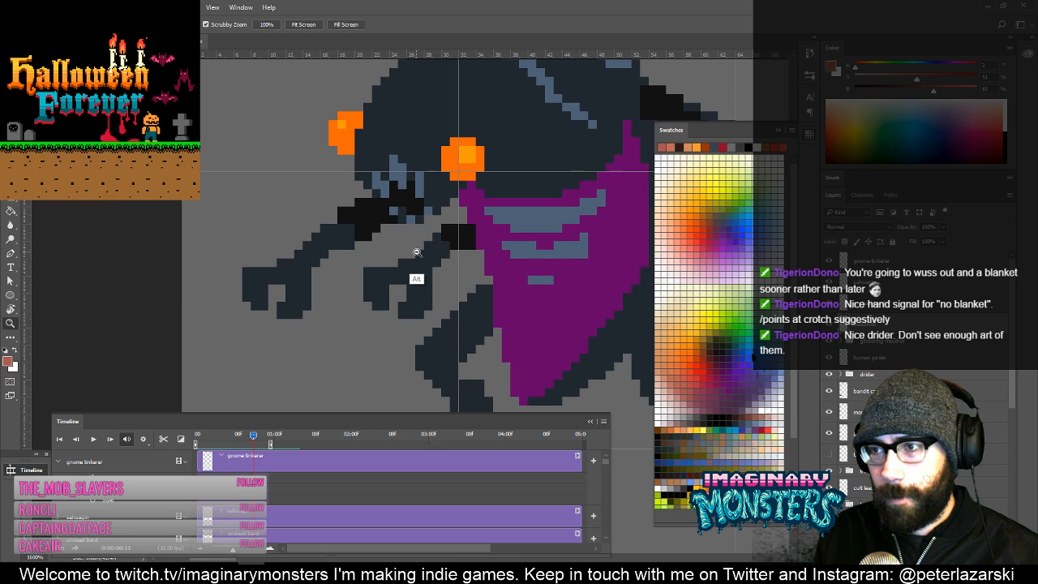
alt+click(416, 268)
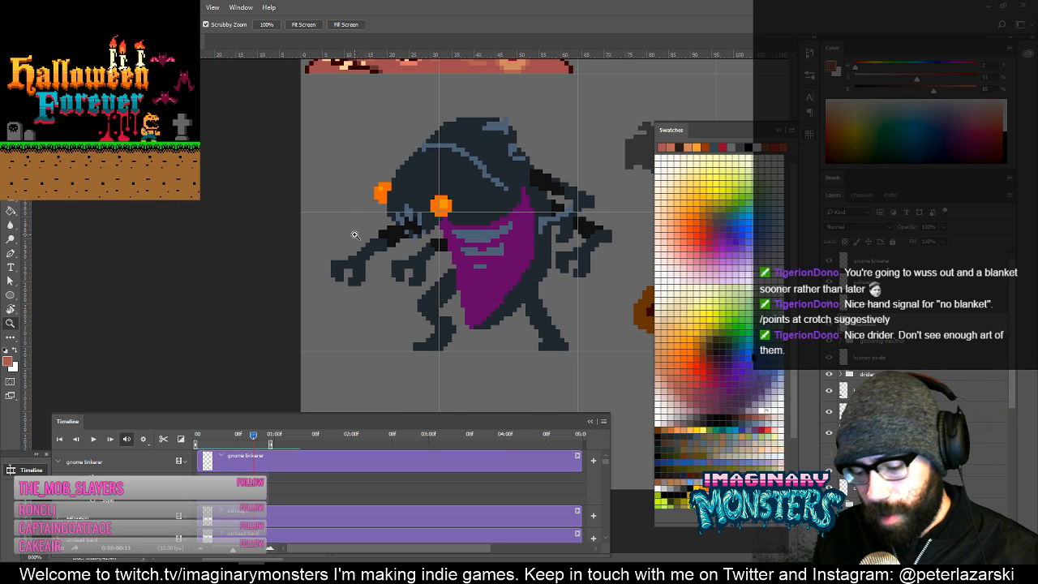
Lasso the insect creature's frontmost forearm and hand, nudge the selection slightly down and toward the body, and deselect.
key(b)
key(l)
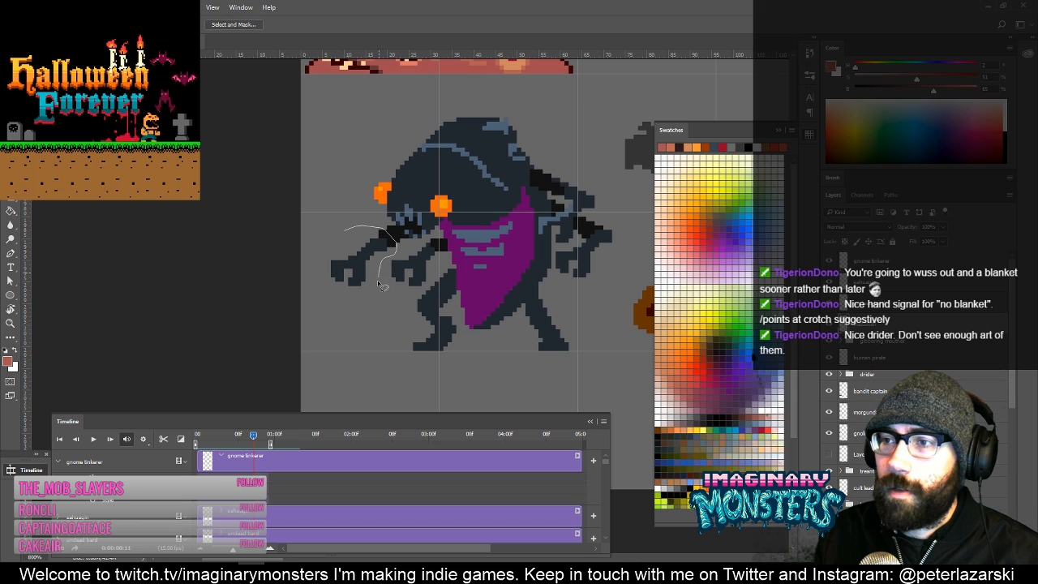
drag(302, 280, 301, 270)
key(v)
key(Down)
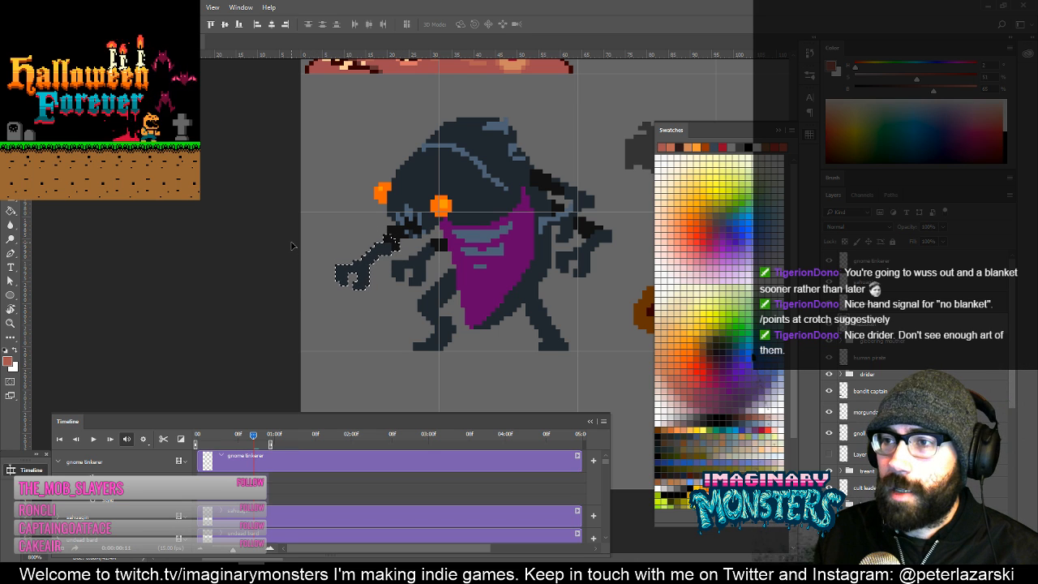
key(ctrl+d)
Touch up the frontmost arm's near-black joint beside the mouth, using its sampled colour and erasing stray pixels.
key(z)
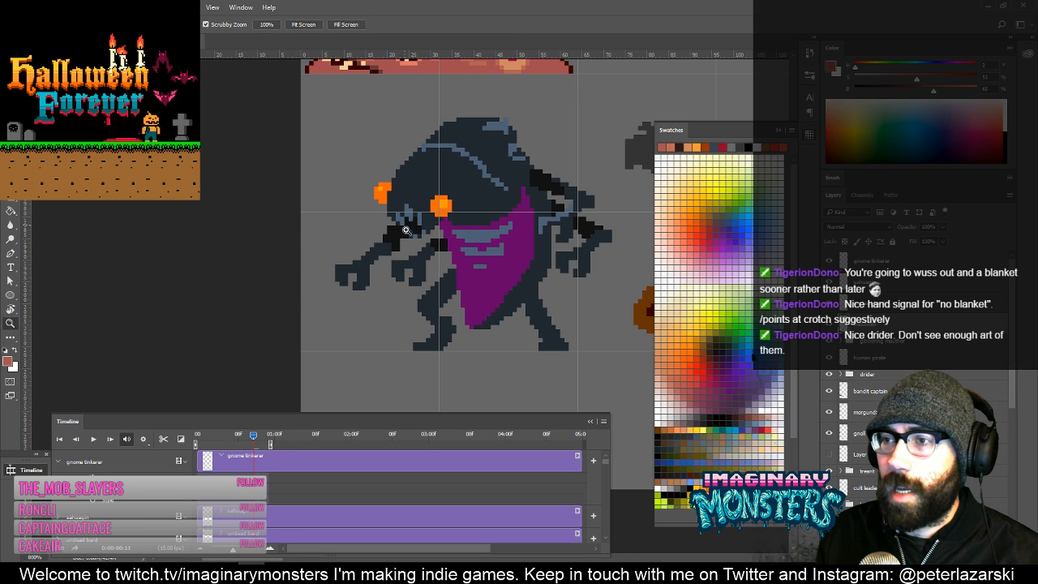
click(391, 250)
key(b)
alt+click(404, 235)
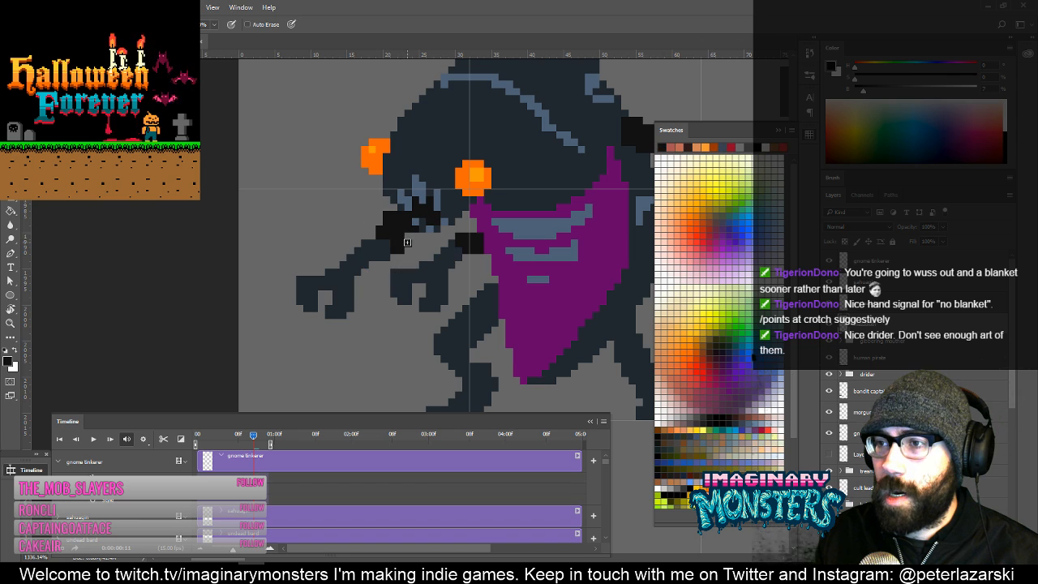
key(e)
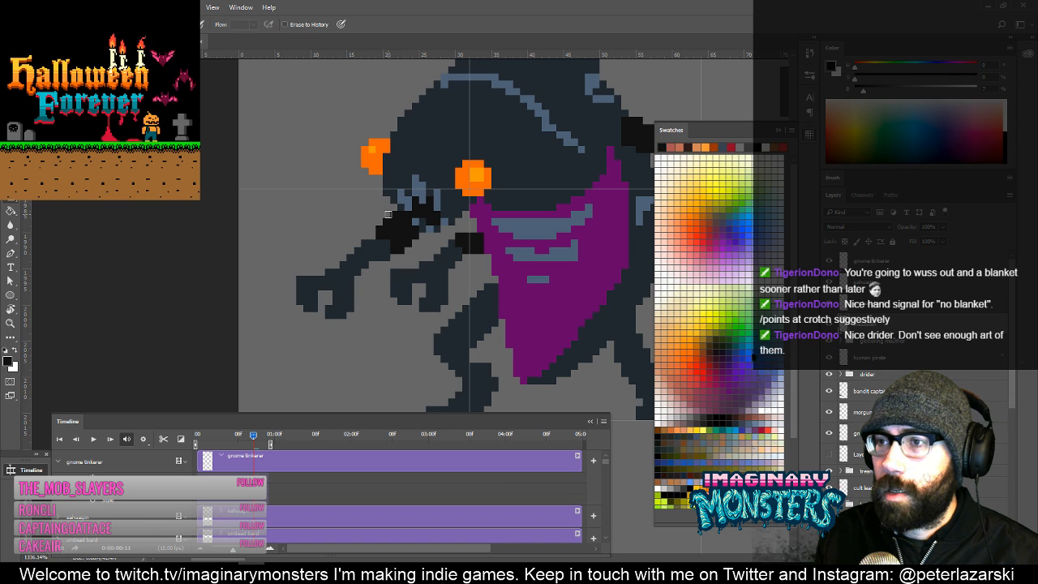
click(387, 221)
drag(412, 219, 379, 254)
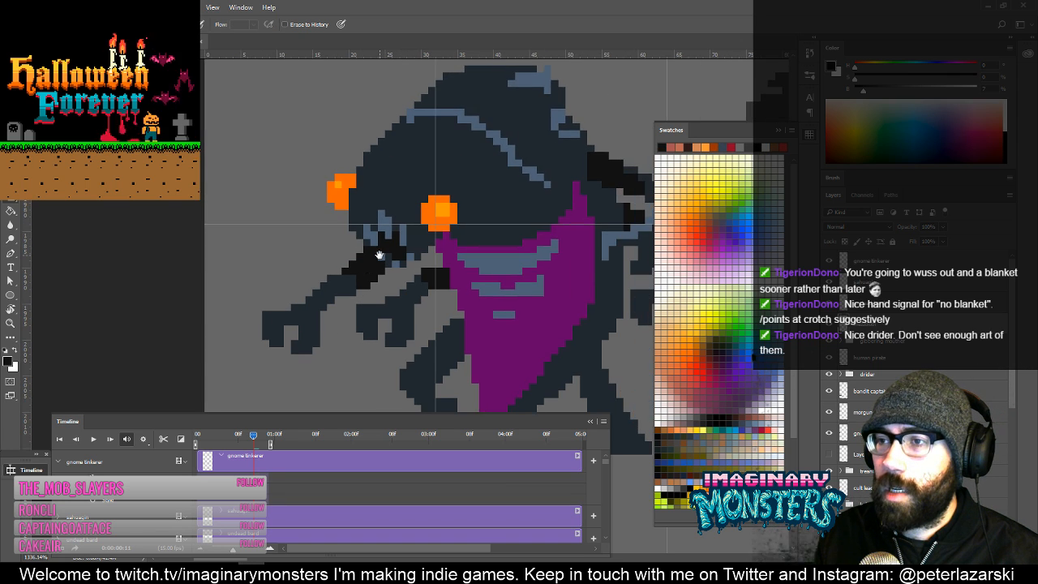
Repaint the second fold highlight on the purple bandana in its sampled blue-grey, giving it a curved, tapering underside.
key(z)
alt+click(465, 265)
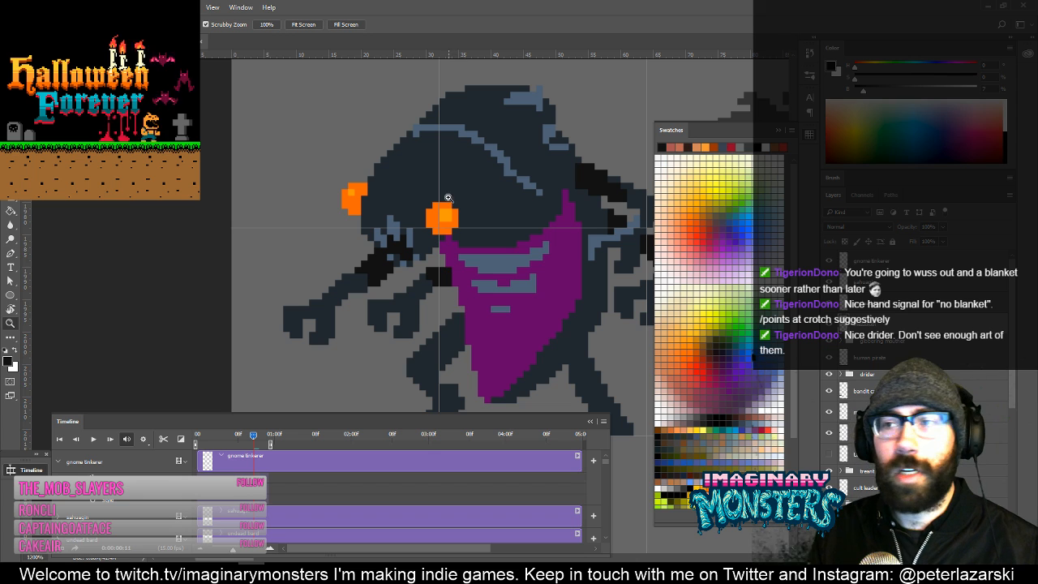
drag(466, 279, 380, 262)
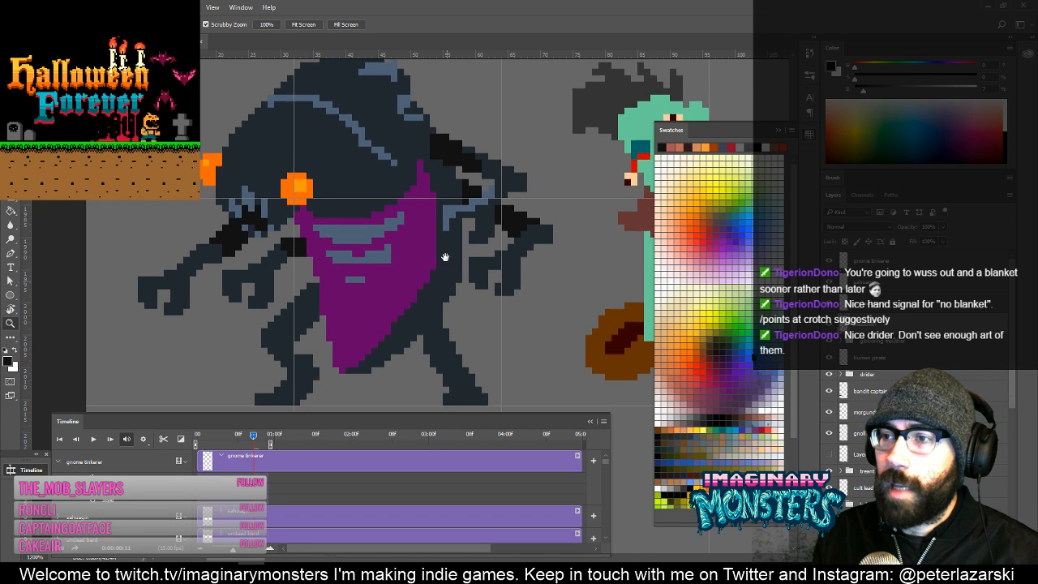
drag(446, 282, 463, 264)
key(e)
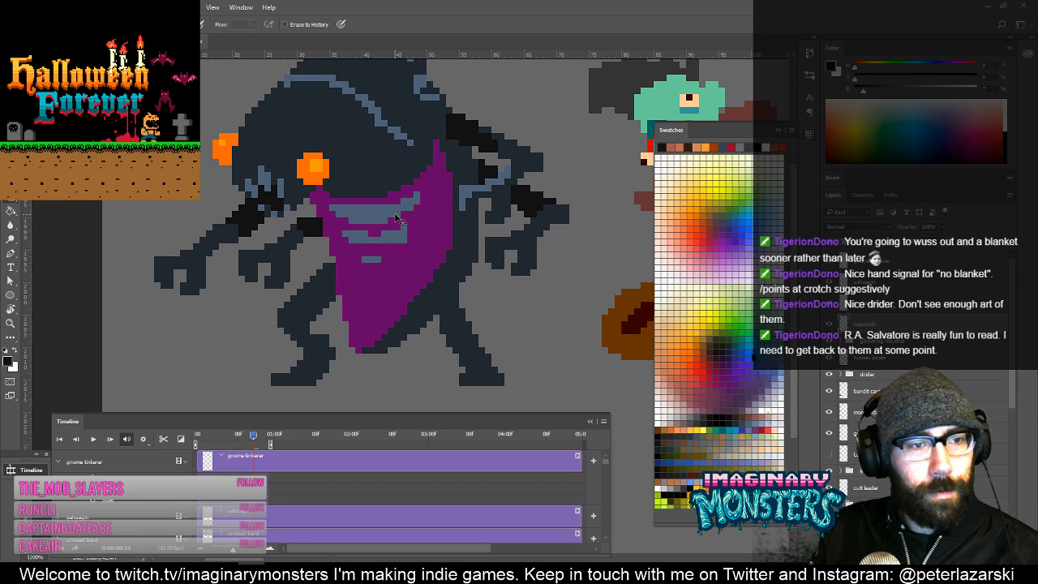
drag(308, 258, 356, 279)
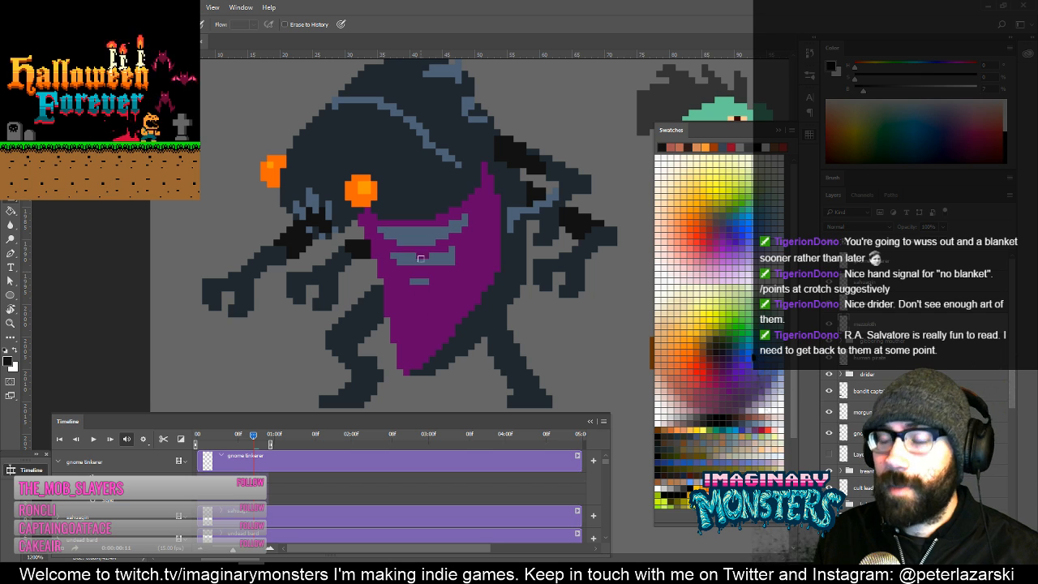
drag(431, 276, 430, 284)
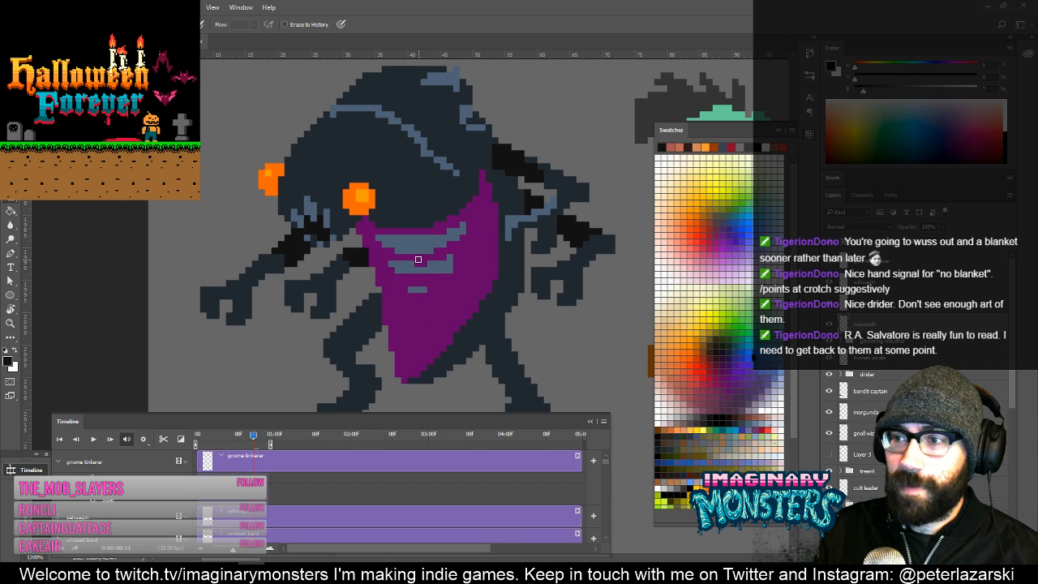
key(b)
alt+click(434, 272)
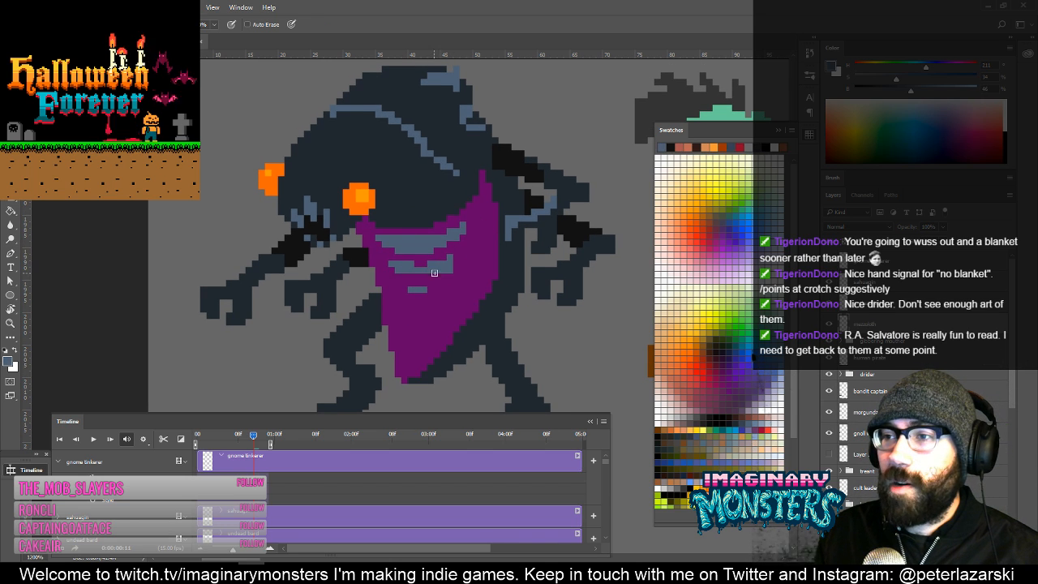
drag(408, 276, 436, 277)
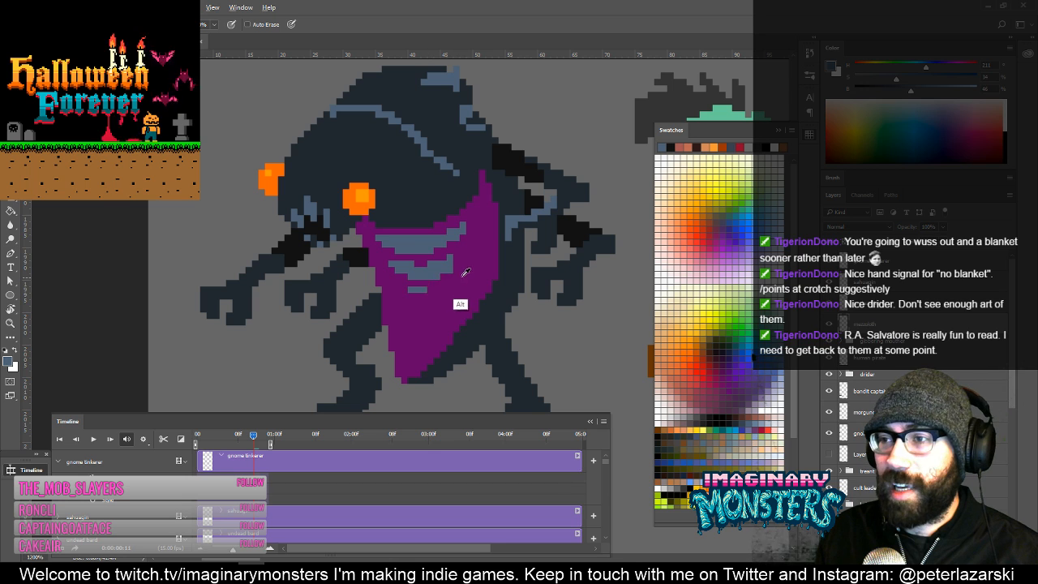
Trim the bandana's second fold highlight with the sampled purple and refine its notched shape in blue-grey.
alt+click(461, 305)
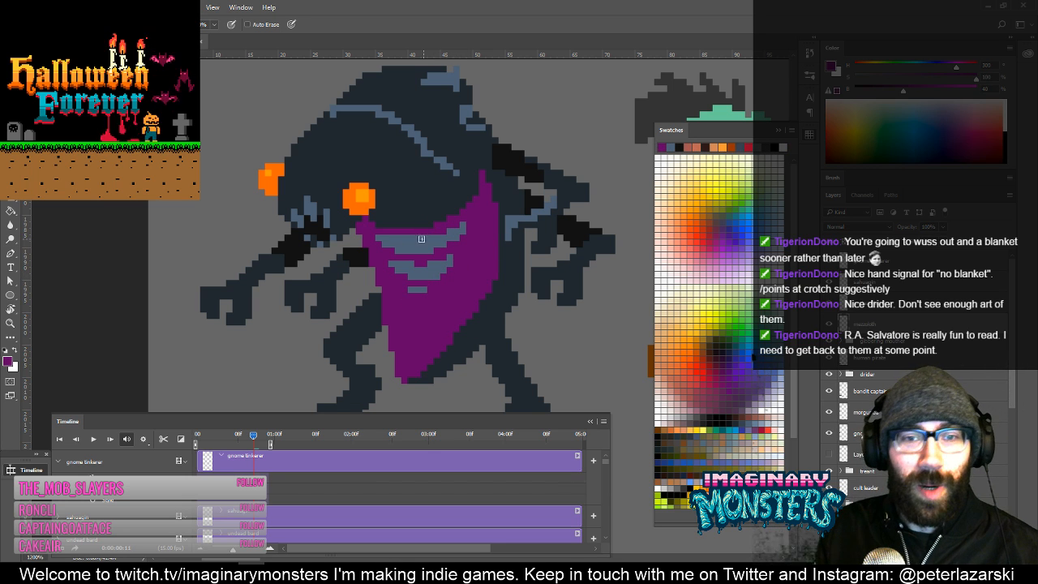
drag(445, 301, 443, 278)
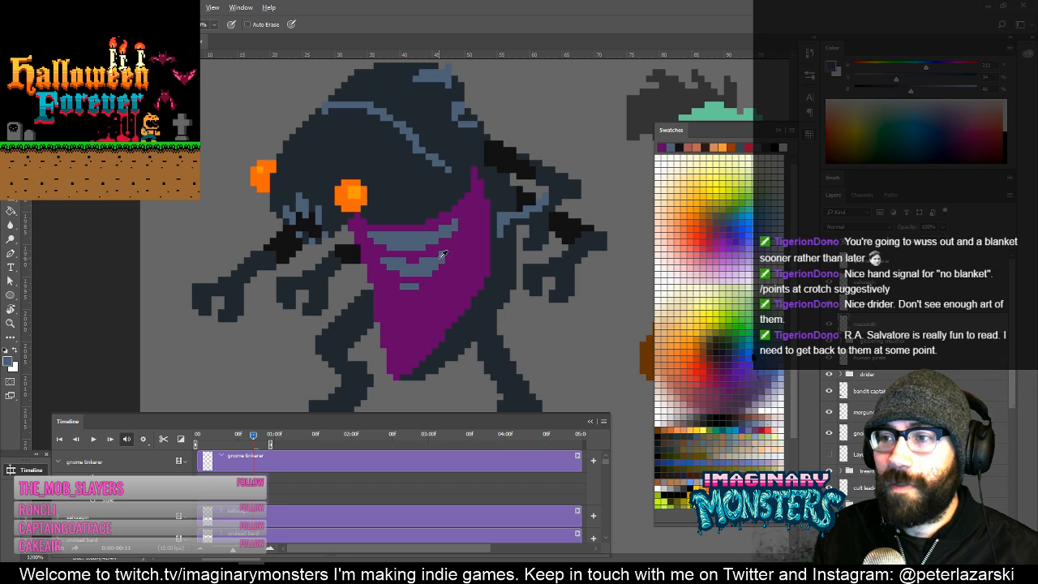
mouse_move(459, 258)
mouse_down()
mouse_move(462, 273)
mouse_move(420, 292)
mouse_up()
alt+click(385, 279)
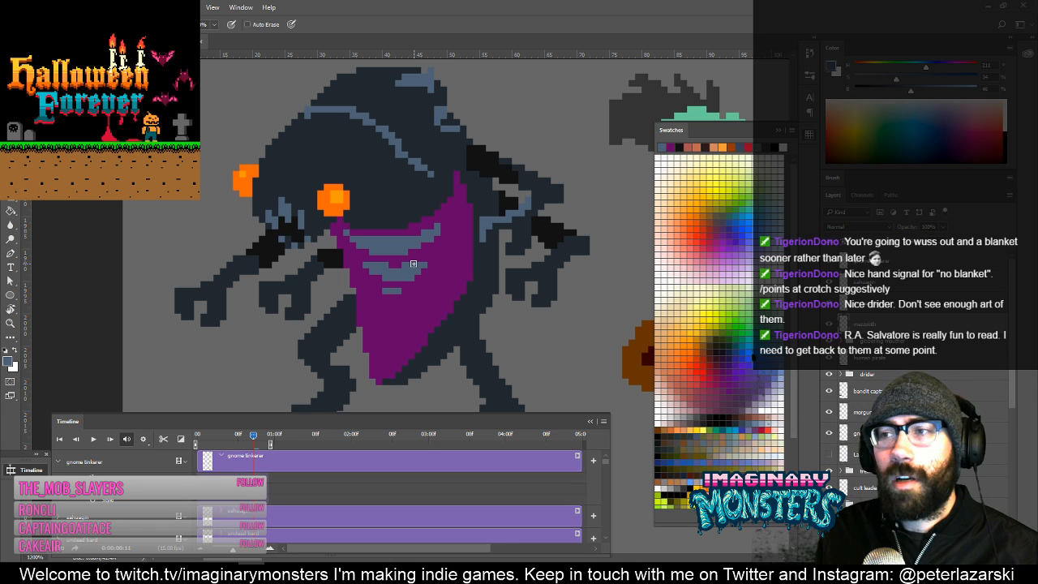
drag(428, 255, 416, 268)
Extend the blue-grey line across the creature's shell to the bandana's upper tip and thin it with the dark body colour.
drag(517, 250, 464, 266)
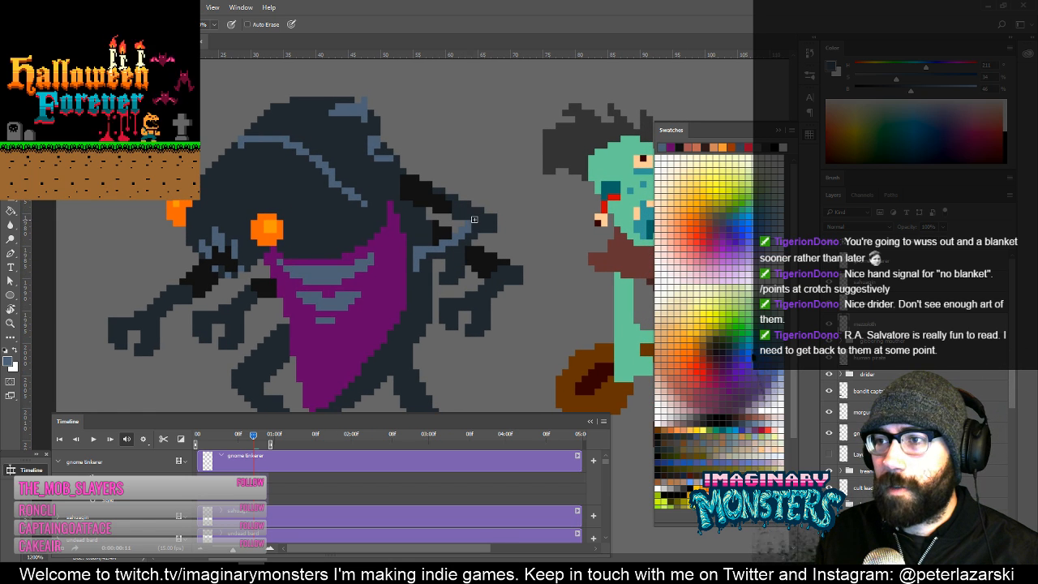
drag(413, 290, 452, 272)
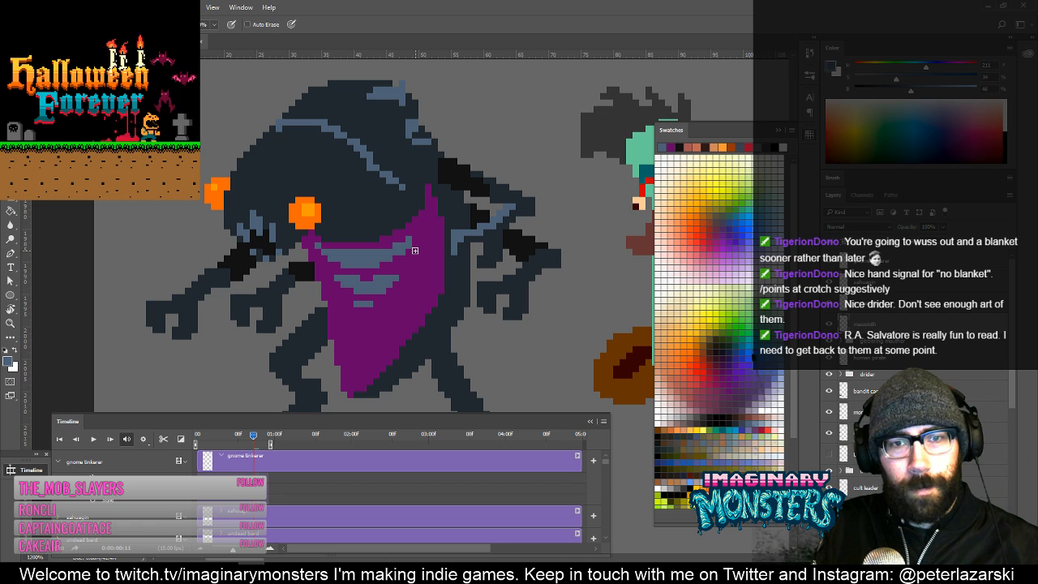
drag(376, 295, 405, 290)
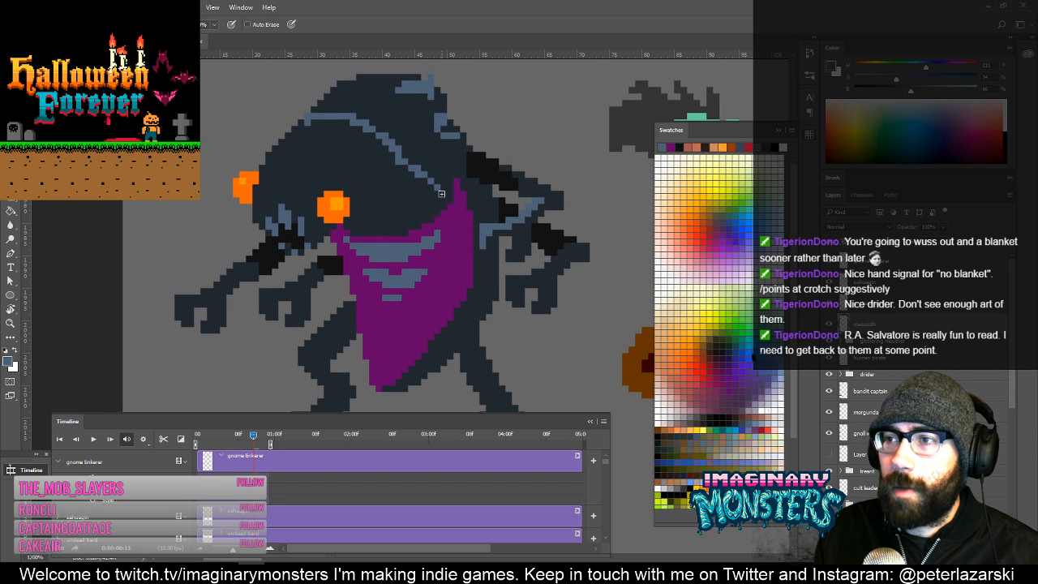
drag(442, 194, 433, 238)
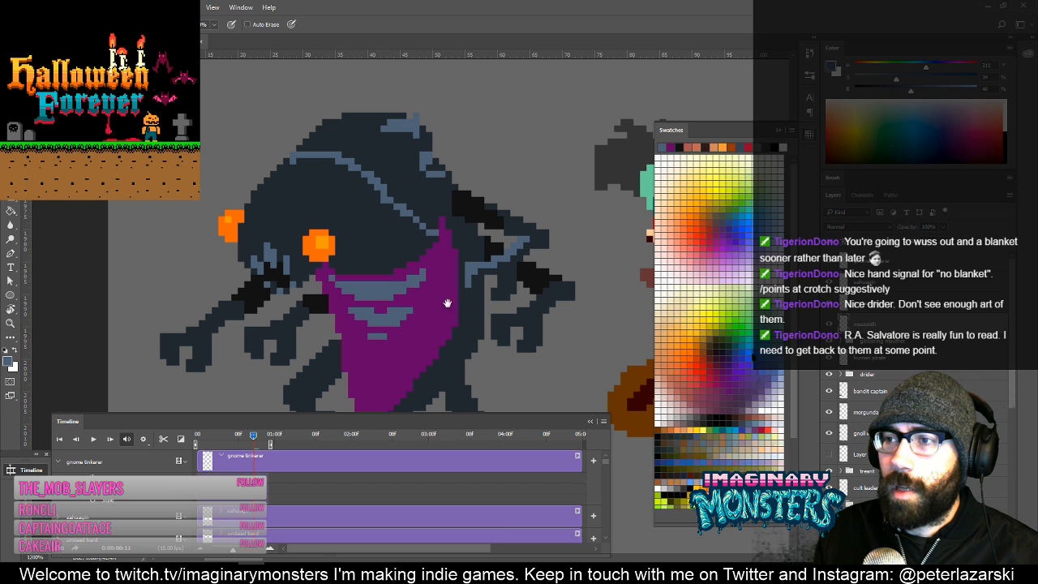
drag(437, 305, 442, 273)
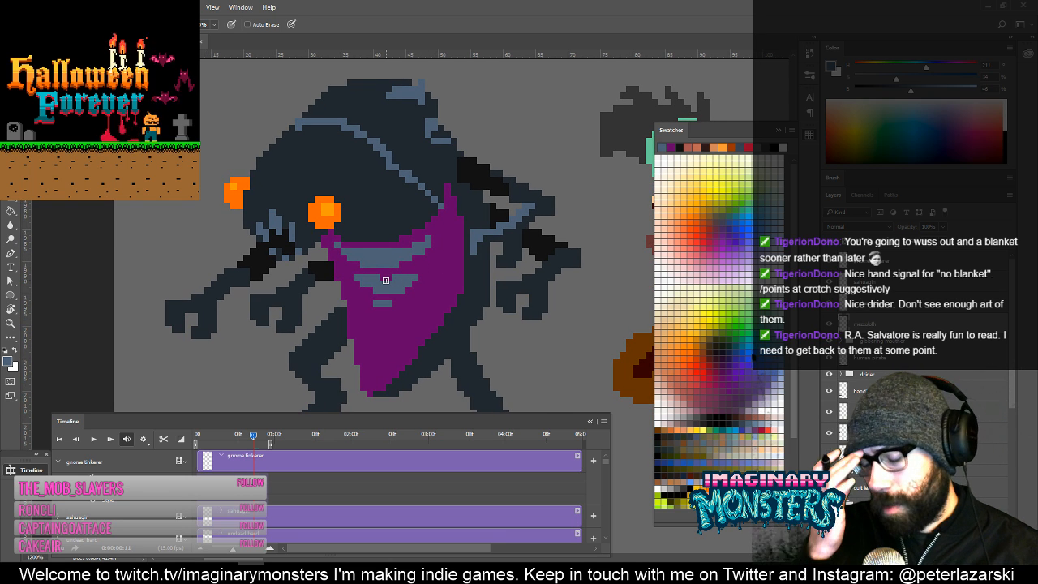
drag(386, 280, 403, 302)
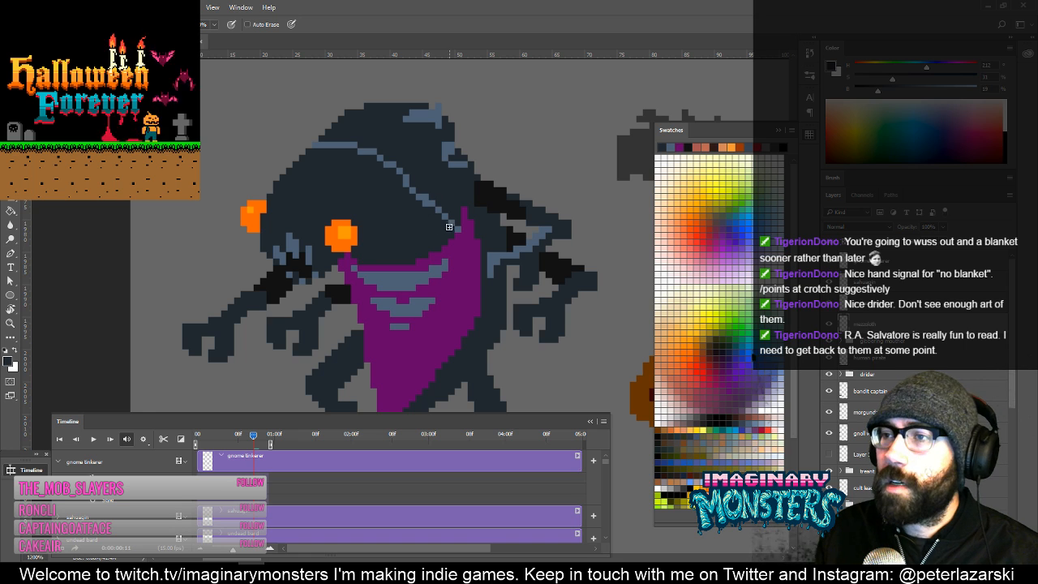
drag(430, 222, 460, 261)
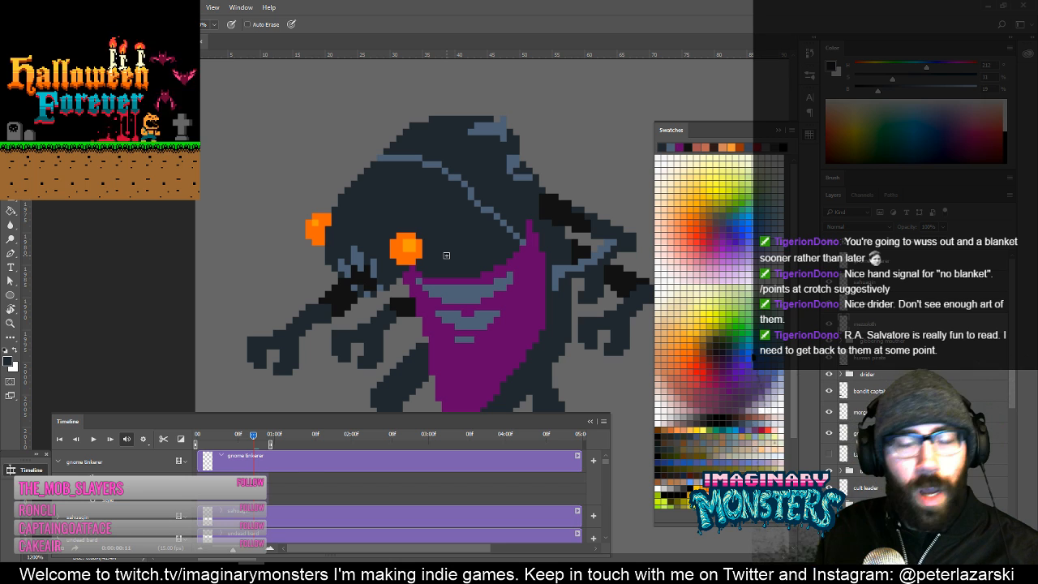
Draw a near-black boundary at the knee of the leg beneath the front arms and fill the thigh with Contiguous enabled.
drag(367, 225, 322, 138)
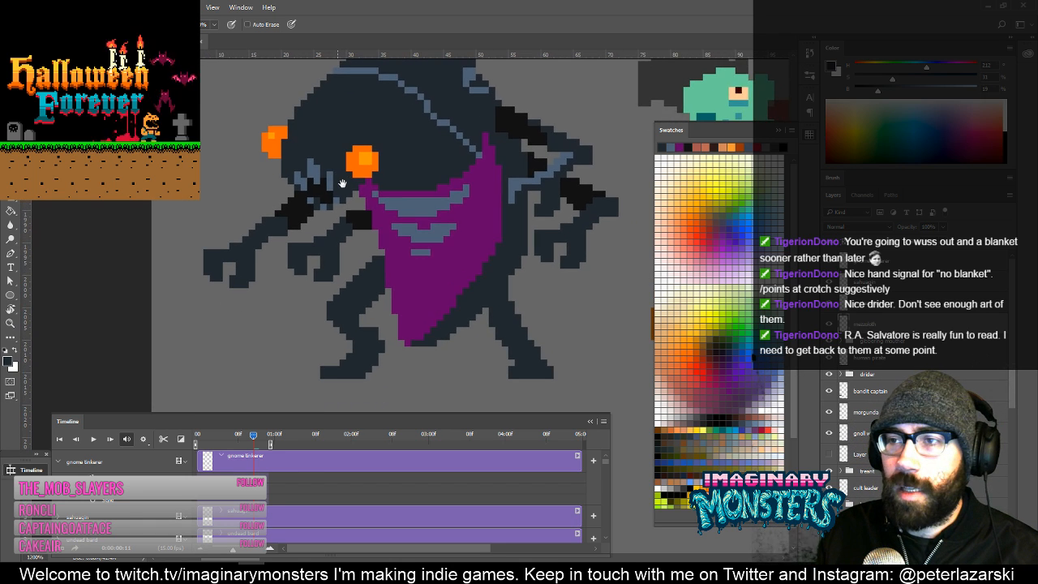
click(365, 221)
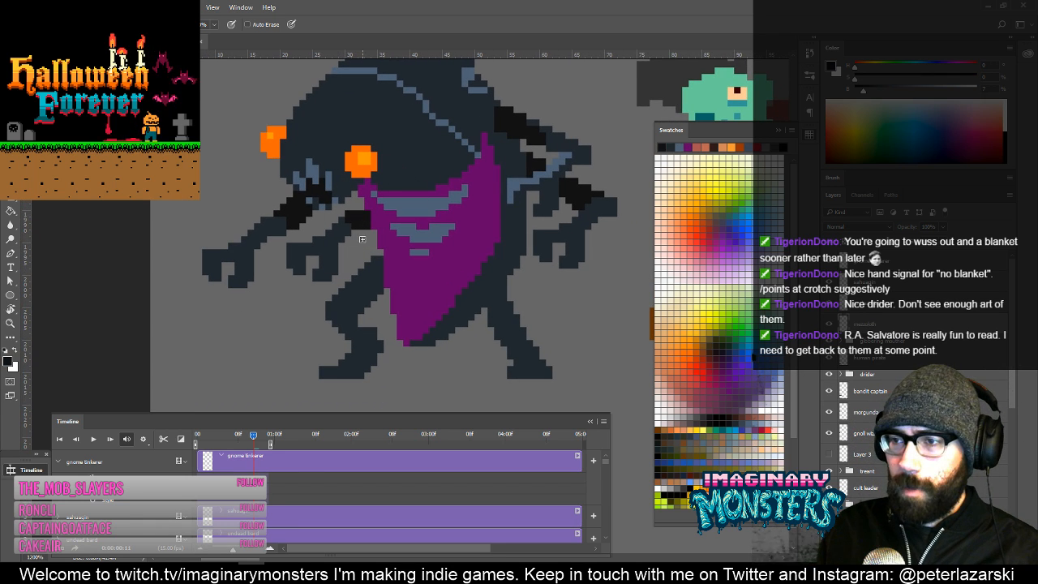
click(336, 301)
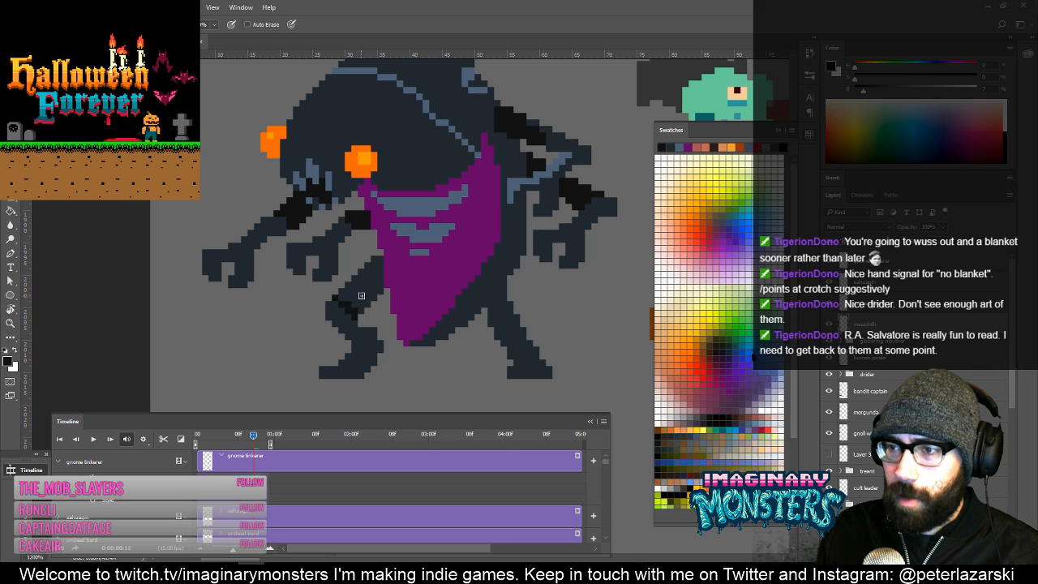
key(g)
click(362, 296)
key(ctrl+z)
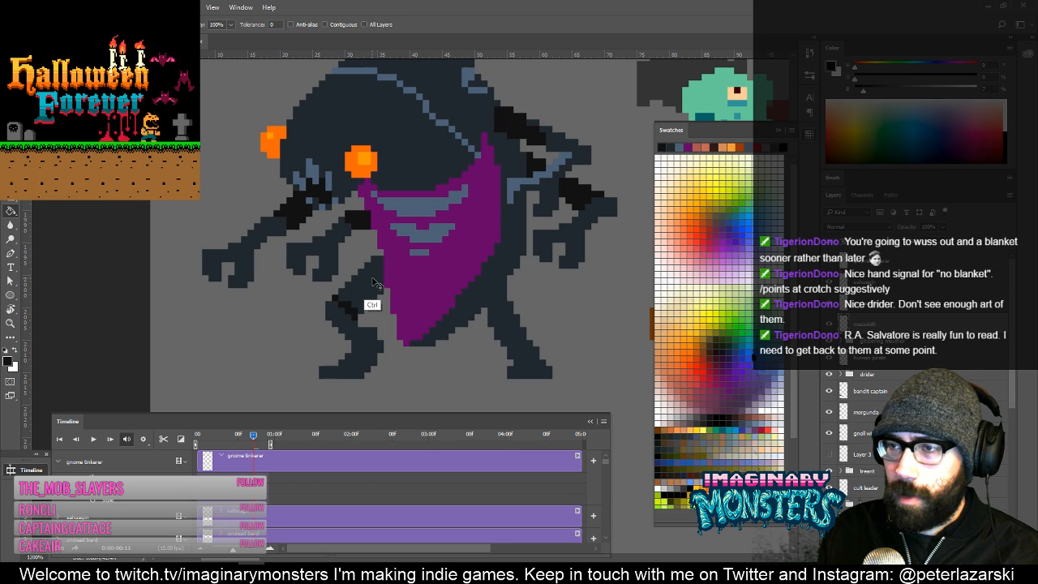
click(325, 24)
click(373, 307)
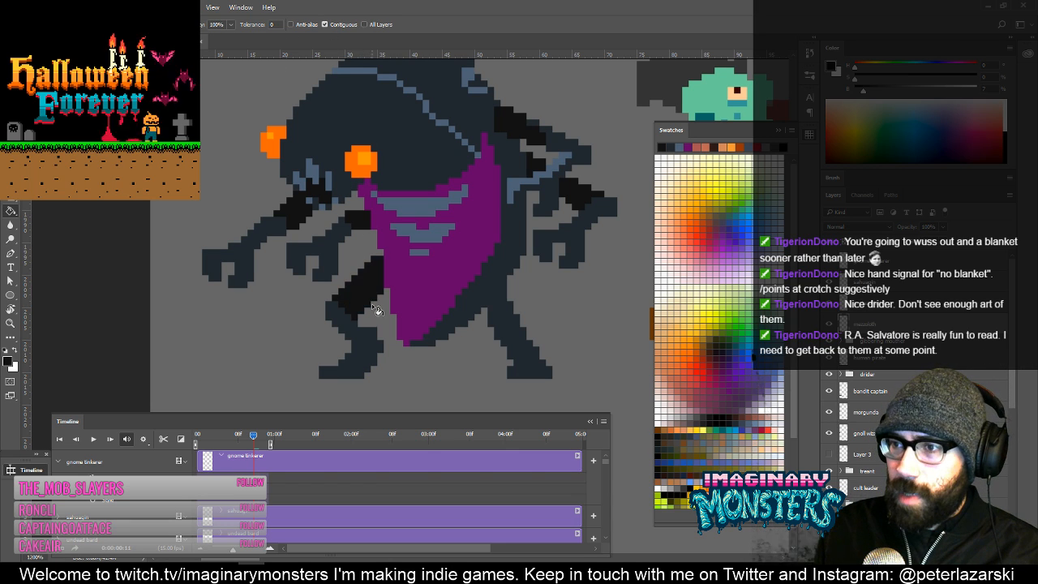
Paint the upper part of the creature's other leg near-black with the Pencil.
drag(372, 303, 352, 320)
key(b)
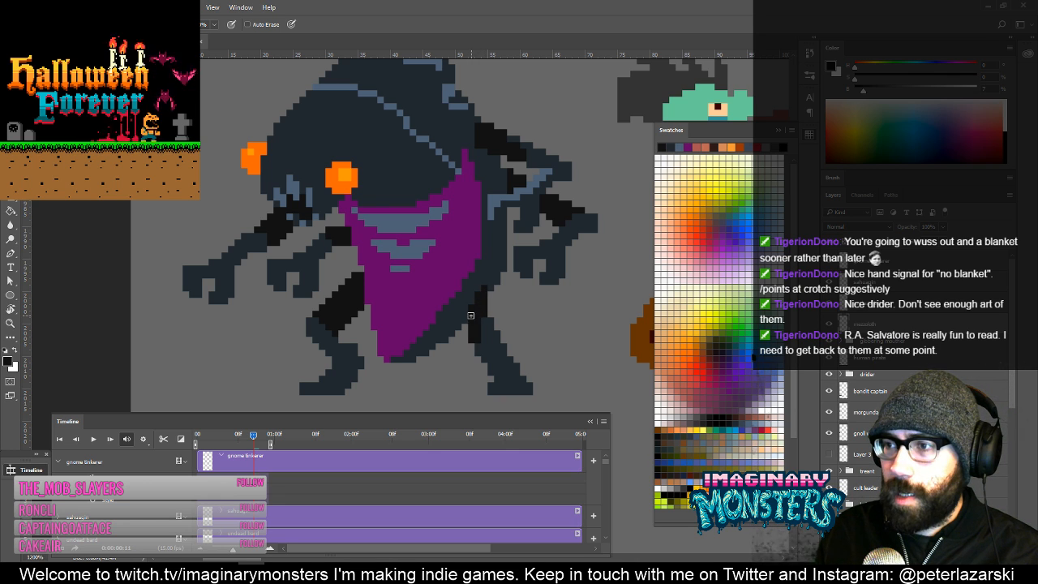
mouse_move(473, 294)
mouse_down()
mouse_move(485, 284)
mouse_move(453, 303)
mouse_up()
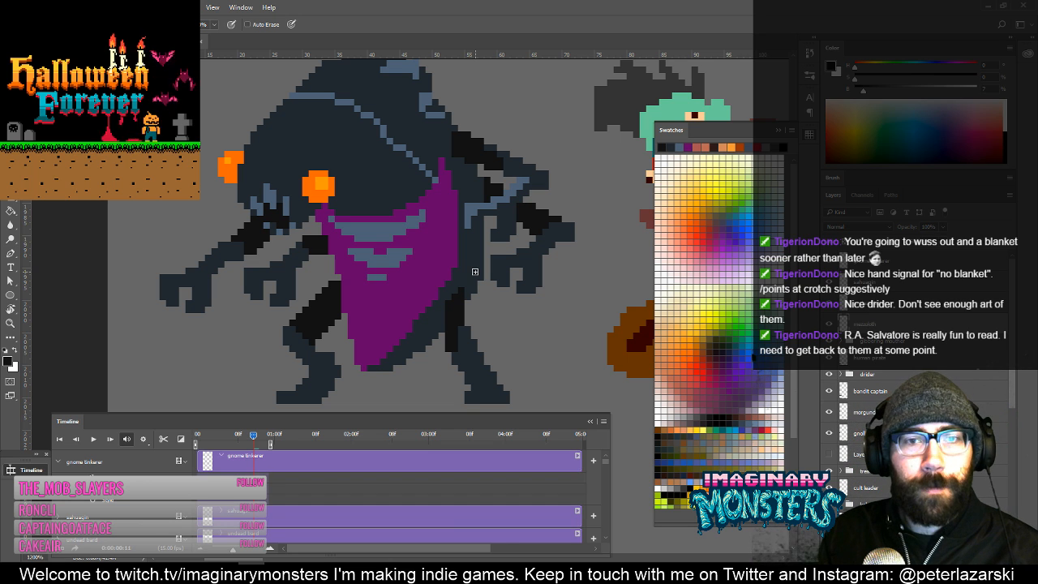
Add blue-grey highlight pixels to the frontmost hand and clean up their edge with the sampled dark body colour.
drag(331, 246, 407, 232)
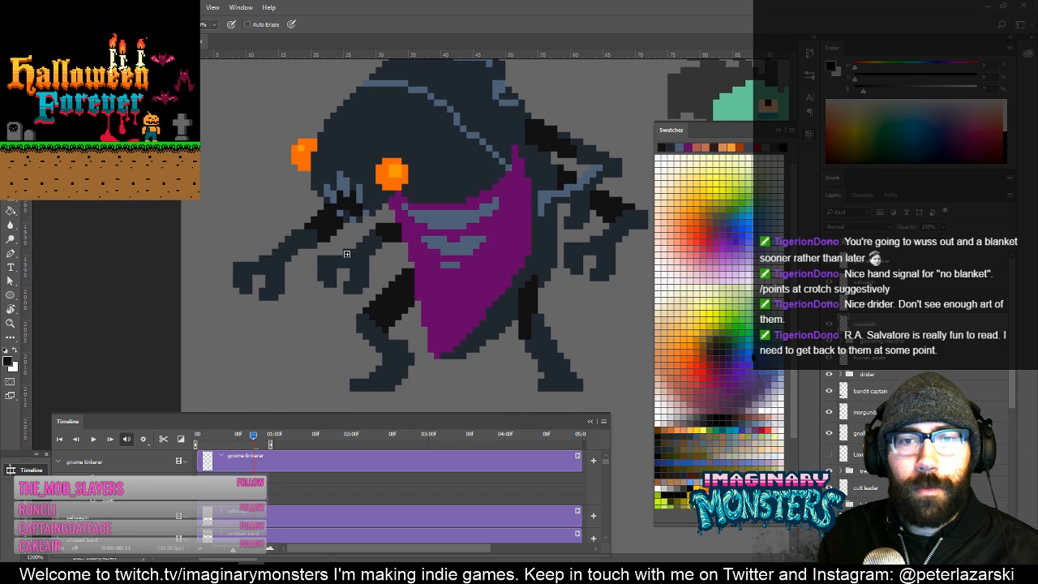
mouse_move(336, 287)
mouse_down()
mouse_move(437, 323)
mouse_move(414, 289)
mouse_move(425, 285)
mouse_move(379, 289)
mouse_up()
alt+click(538, 280)
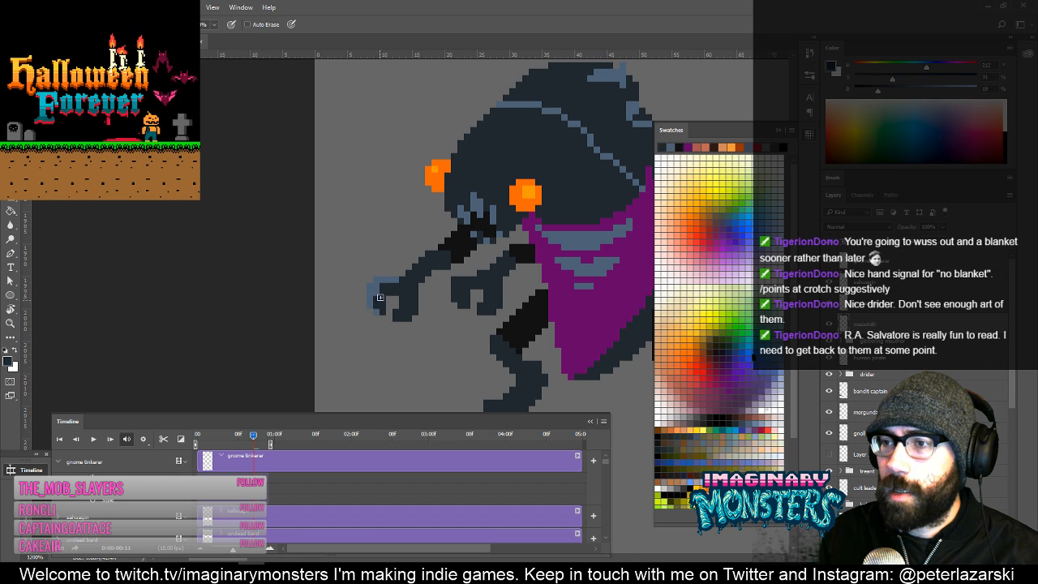
drag(473, 302, 323, 288)
Duplicate the insect creature's layer.
drag(496, 234, 446, 254)
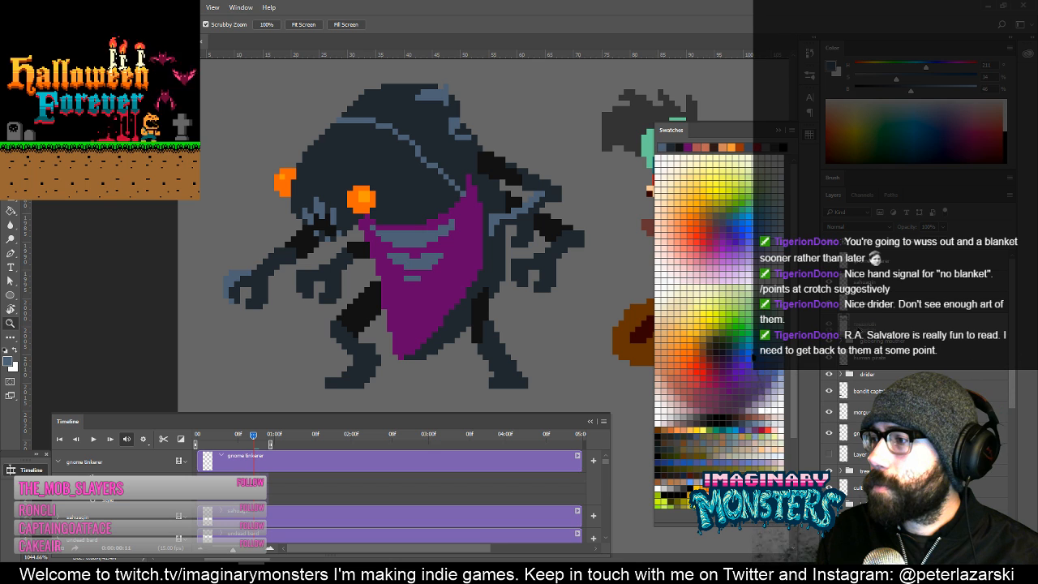
key(ctrl+j)
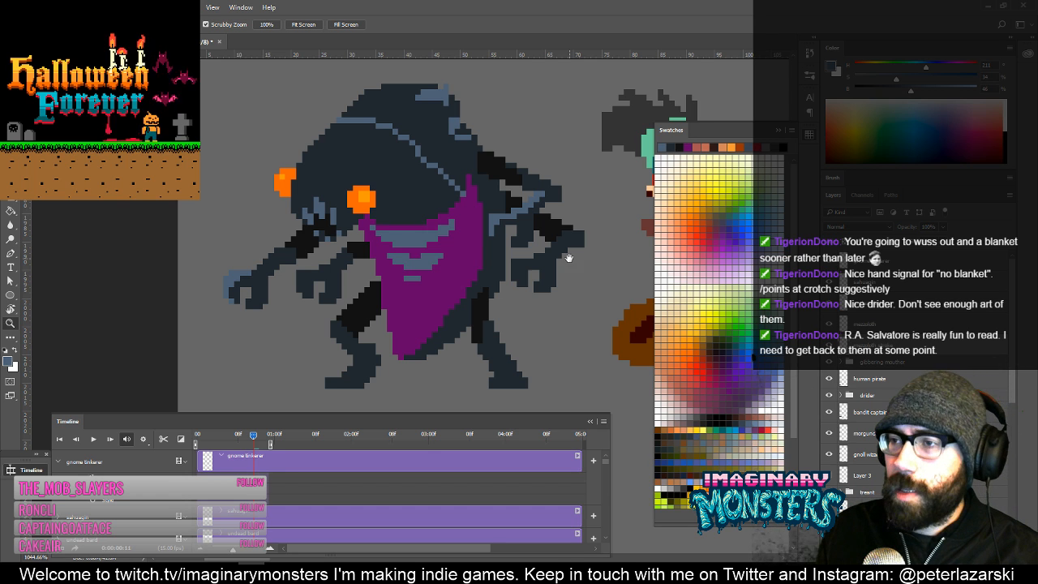
drag(546, 255, 505, 255)
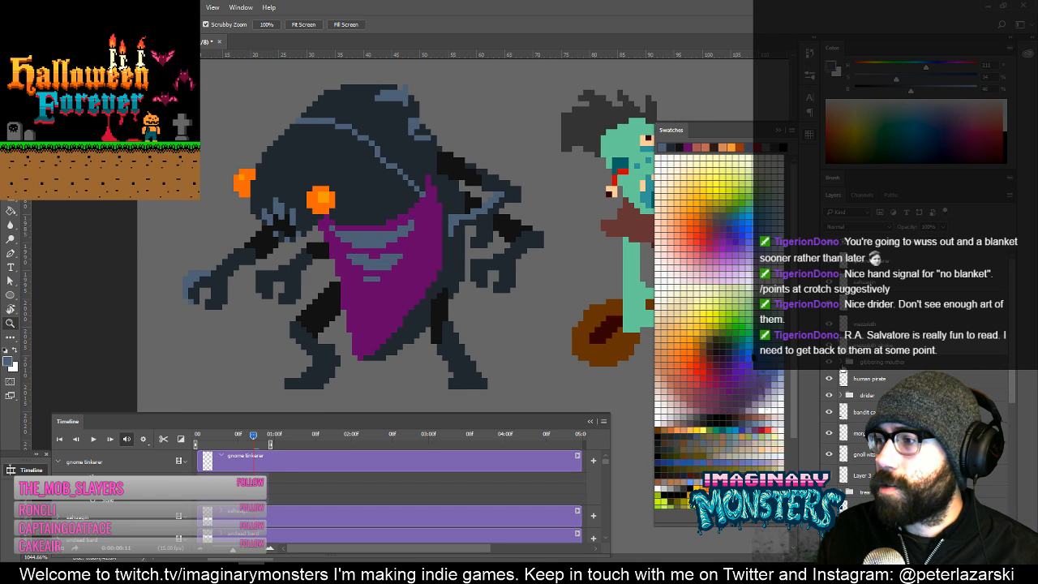
Select the creature's silhouette, offset the selection sideways and paint a black outline along its rear edges with an enlarged Pencil.
ctrl+click(844, 345)
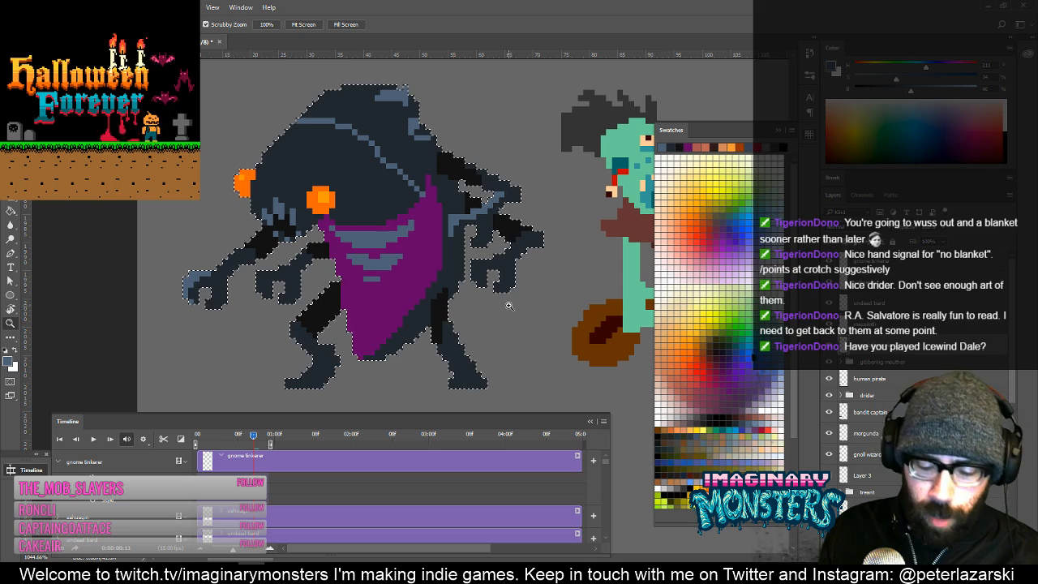
key(b)
click(698, 472)
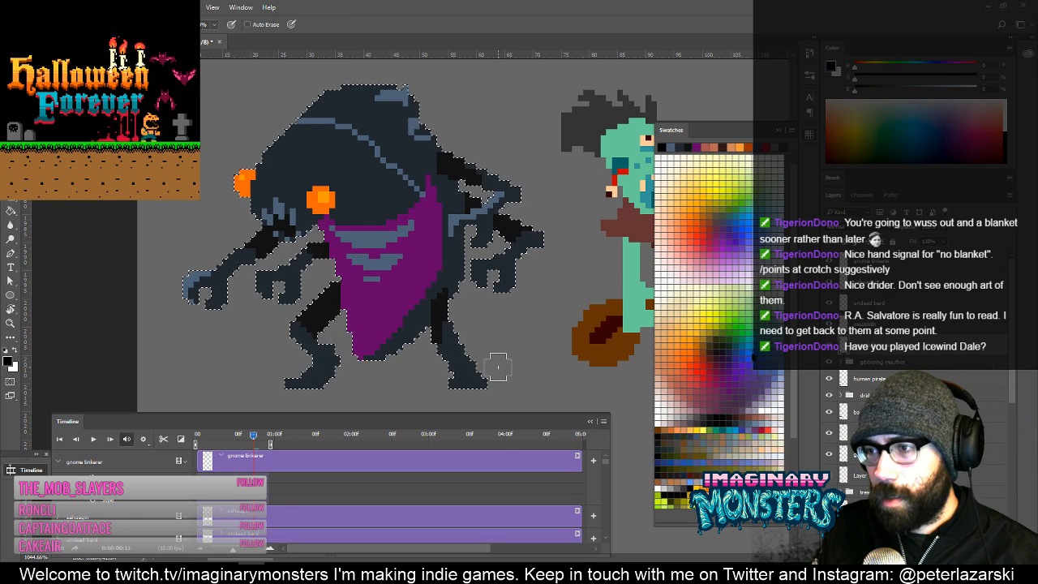
key(bracketright)
key(bracketright)
key(bracketright)
key(bracketright)
key(bracketright)
key(bracketright)
key(m)
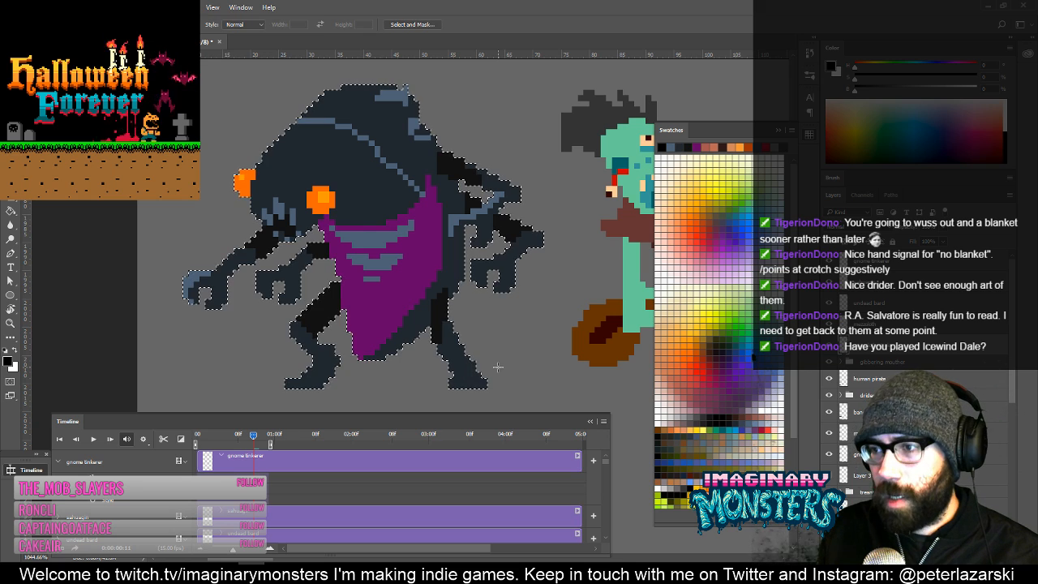
key(b)
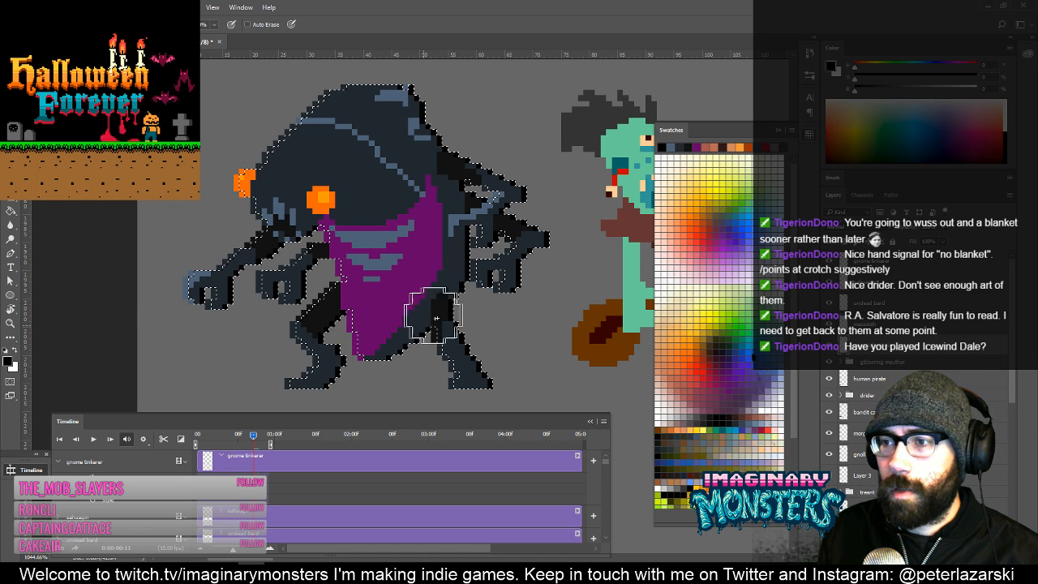
Shift the silhouette selection in the remaining directions and paint the black outline along the creature's front, upper and lower edges.
key(m)
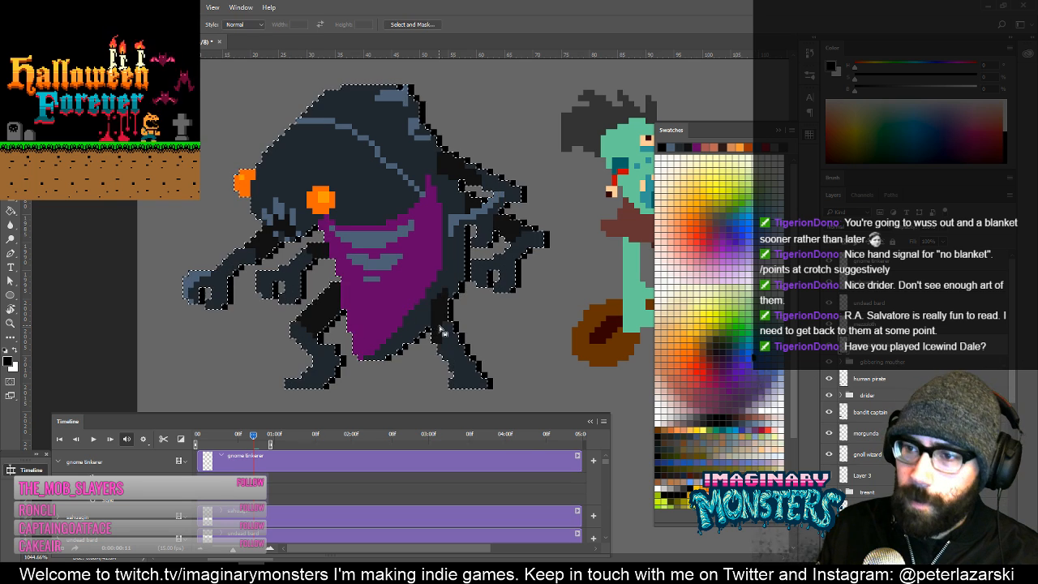
key(b)
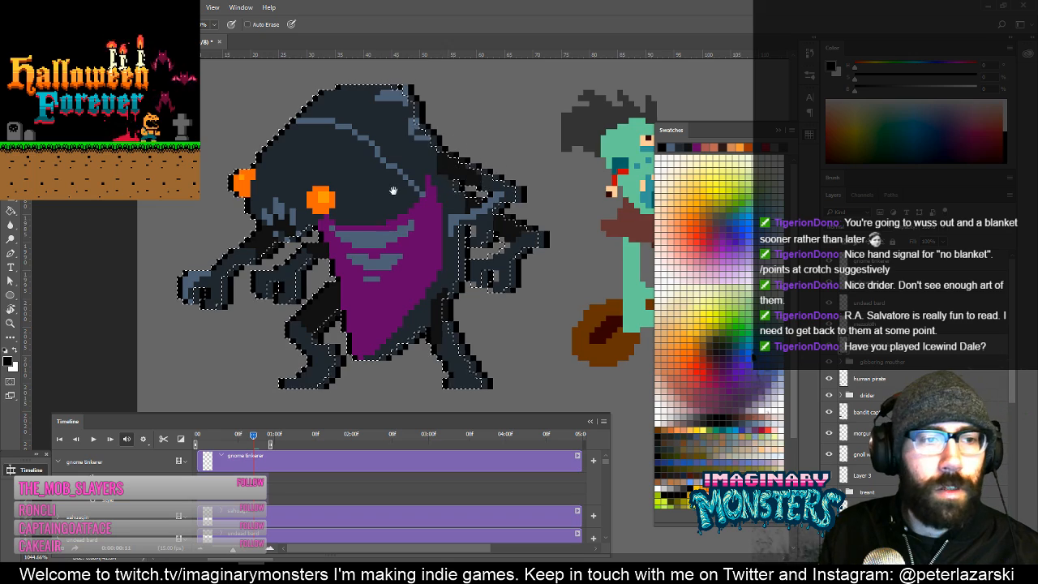
mouse_move(394, 191)
mouse_down()
mouse_move(455, 198)
mouse_move(450, 187)
mouse_up()
key(m)
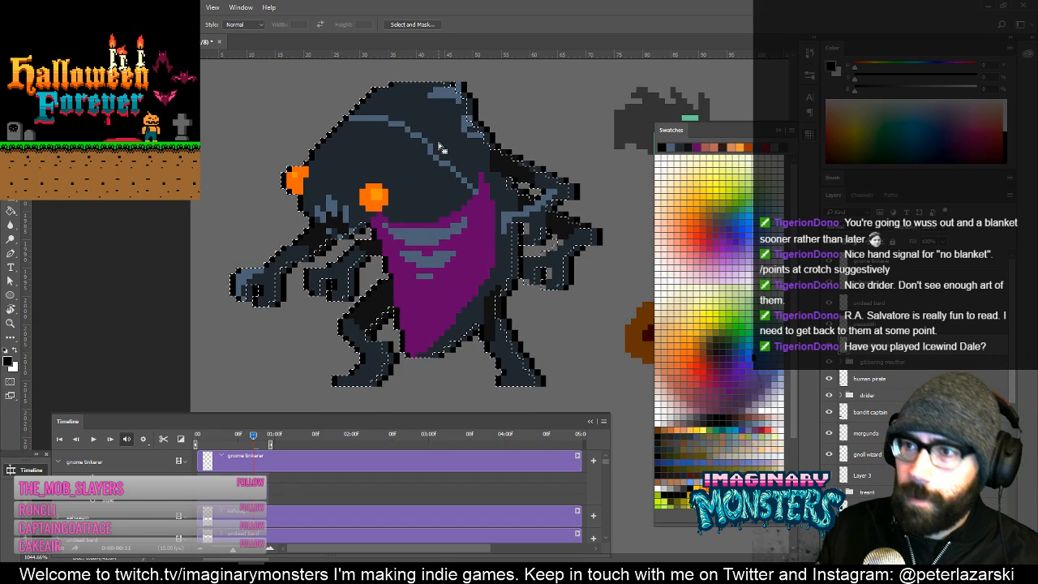
key(b)
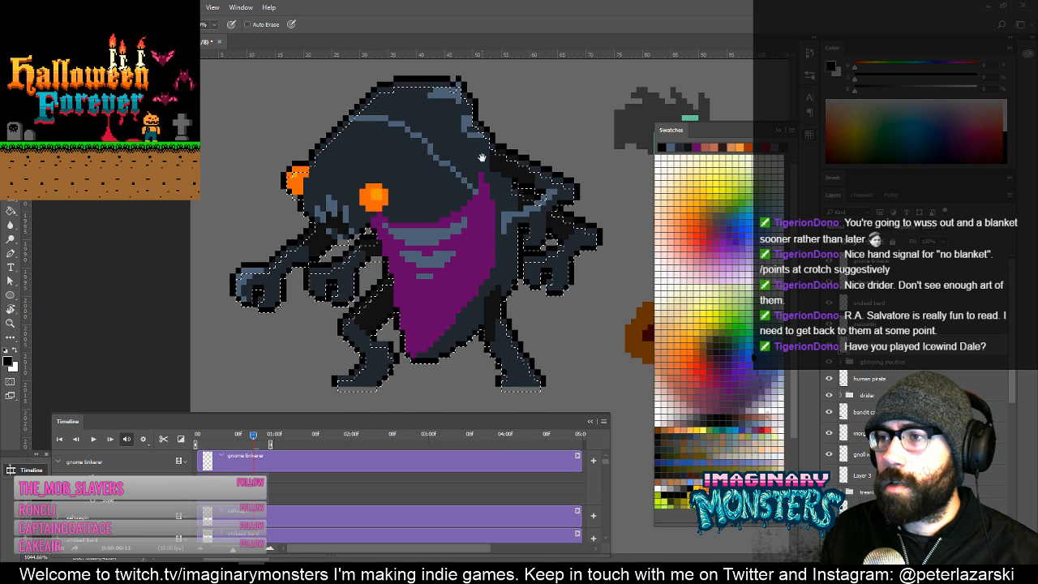
mouse_move(481, 157)
mouse_down()
mouse_move(408, 217)
mouse_move(425, 219)
mouse_up()
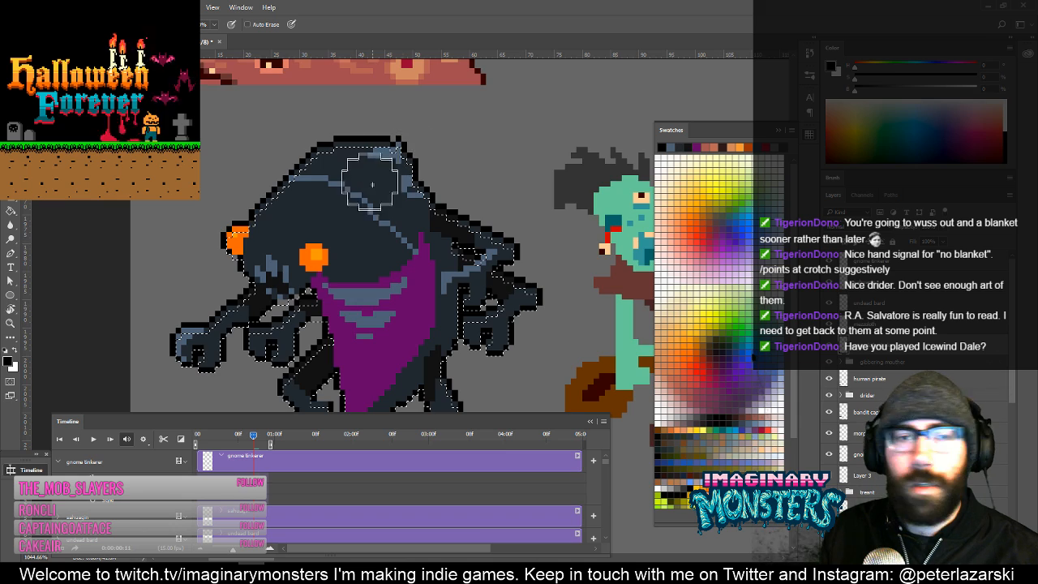
mouse_move(362, 215)
mouse_down()
mouse_move(438, 188)
mouse_move(421, 171)
mouse_move(411, 188)
mouse_move(428, 191)
mouse_up()
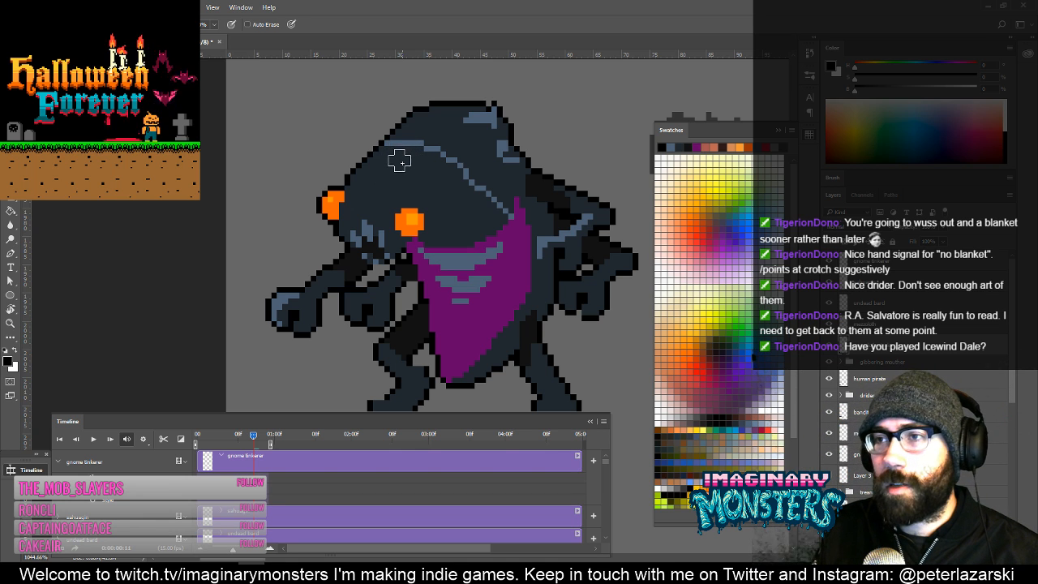
Retouch the outline pixels above the creature's far eye with black and the sampled dark body colour.
key(z)
click(361, 193)
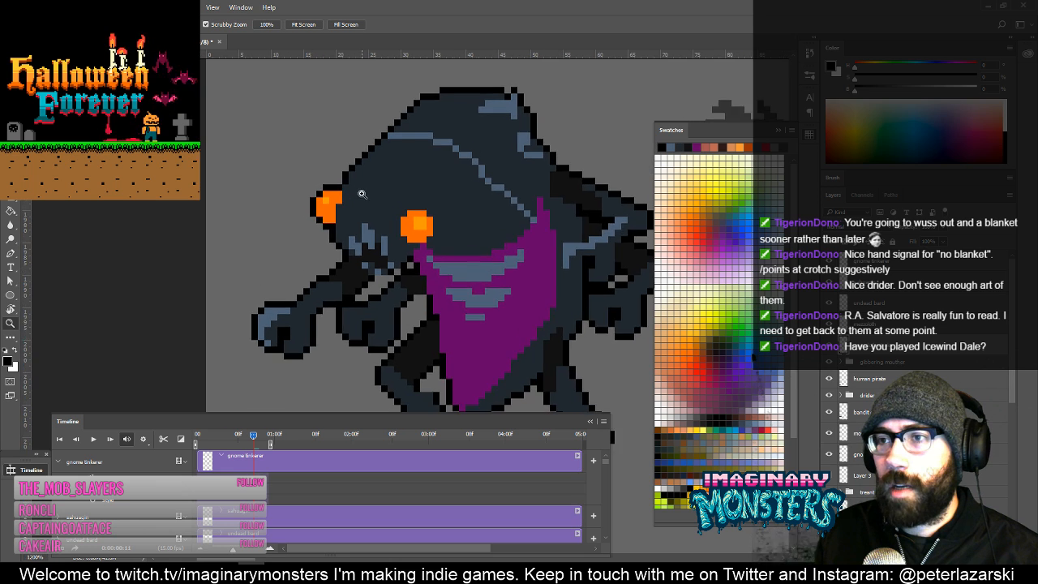
click(362, 193)
key(b)
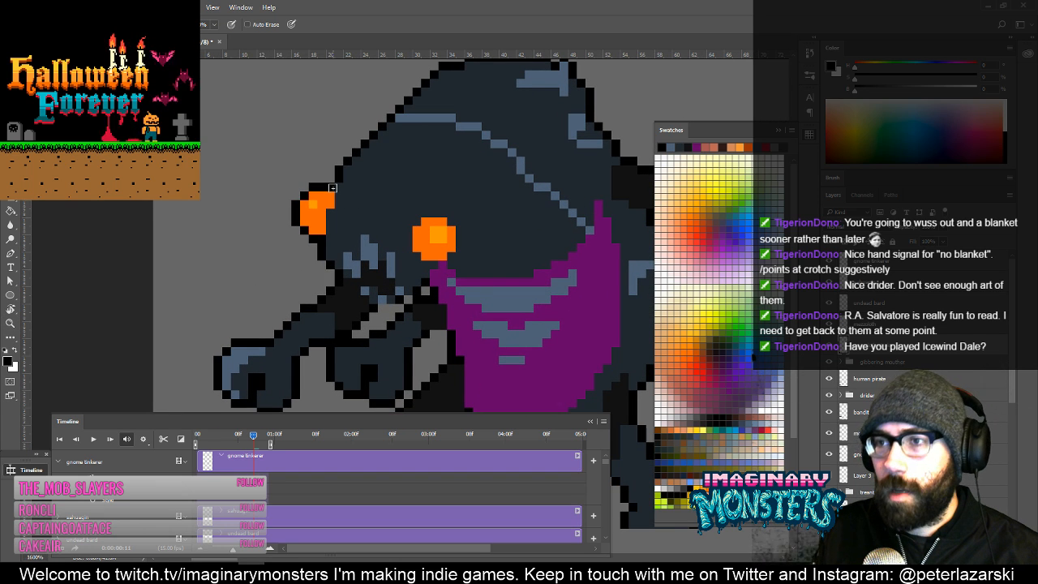
key(alt)
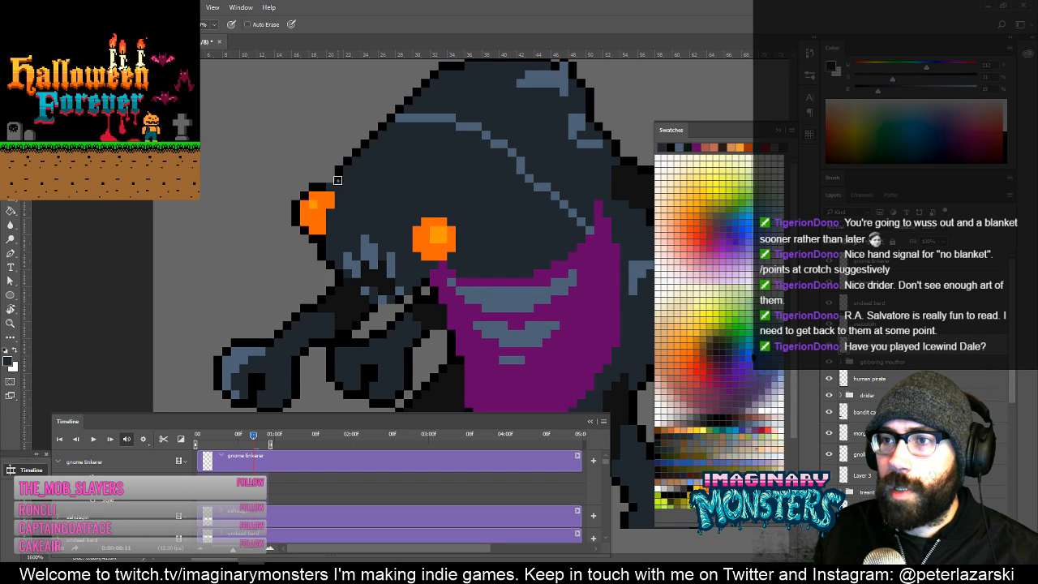
alt+click(335, 174)
click(330, 180)
drag(365, 223, 379, 230)
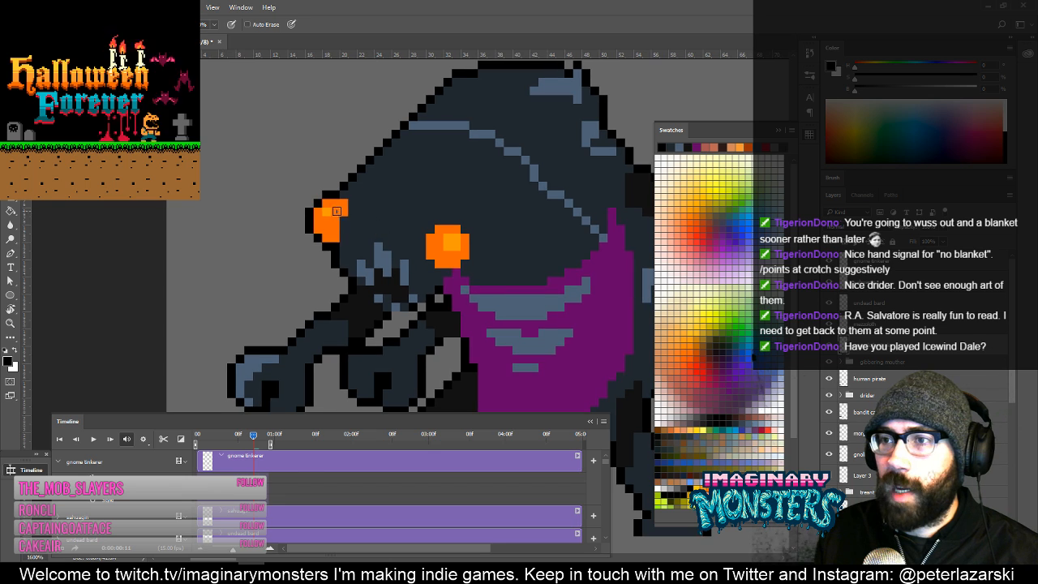
alt+click(337, 213)
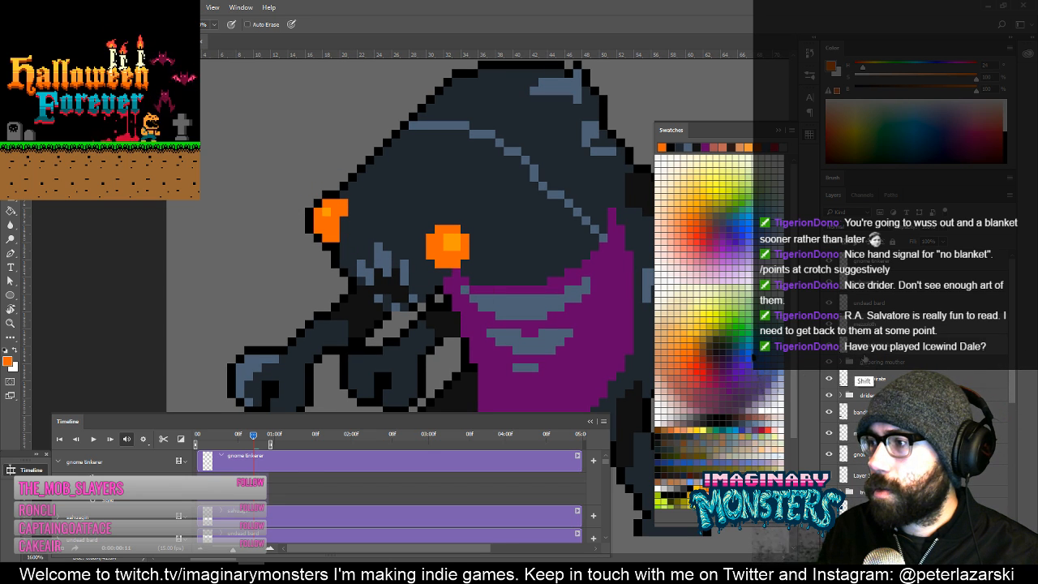
Merge the outline with the creature's layer and clean up the outline around the front arms with the Eraser.
key(ctrl+e)
drag(382, 308, 329, 263)
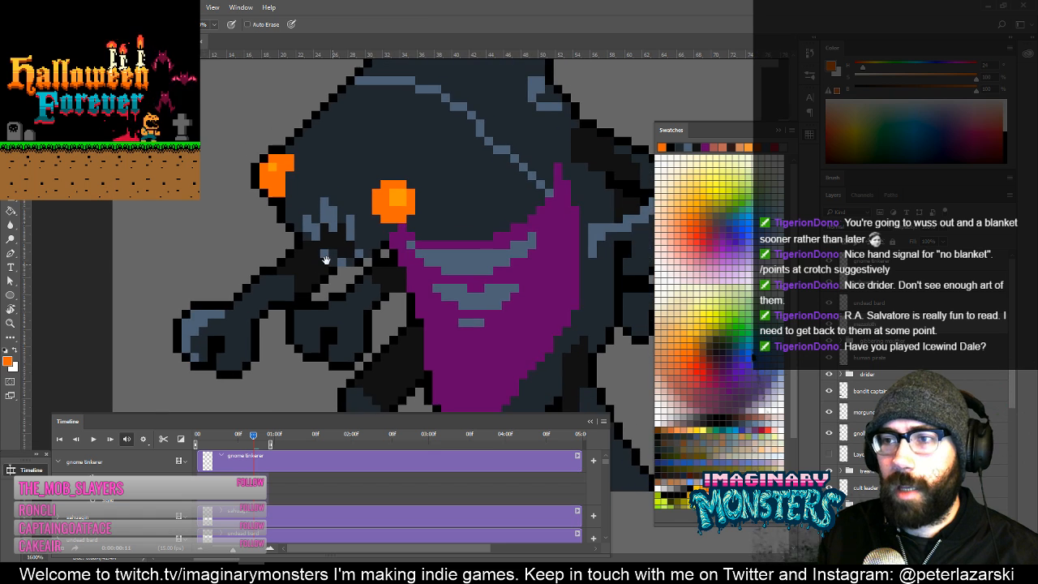
drag(401, 284, 428, 242)
key(e)
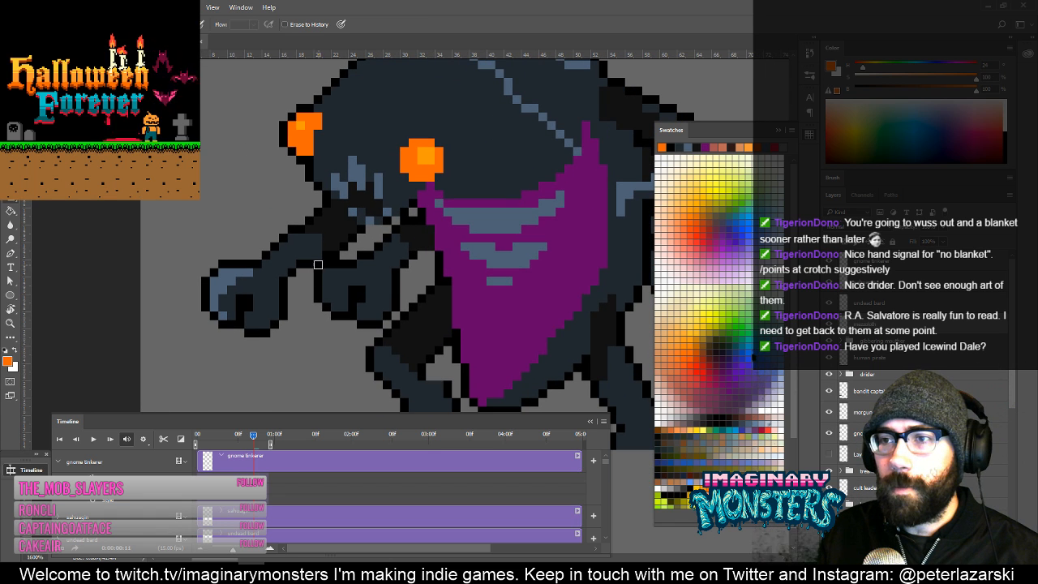
drag(348, 267, 358, 288)
key(b)
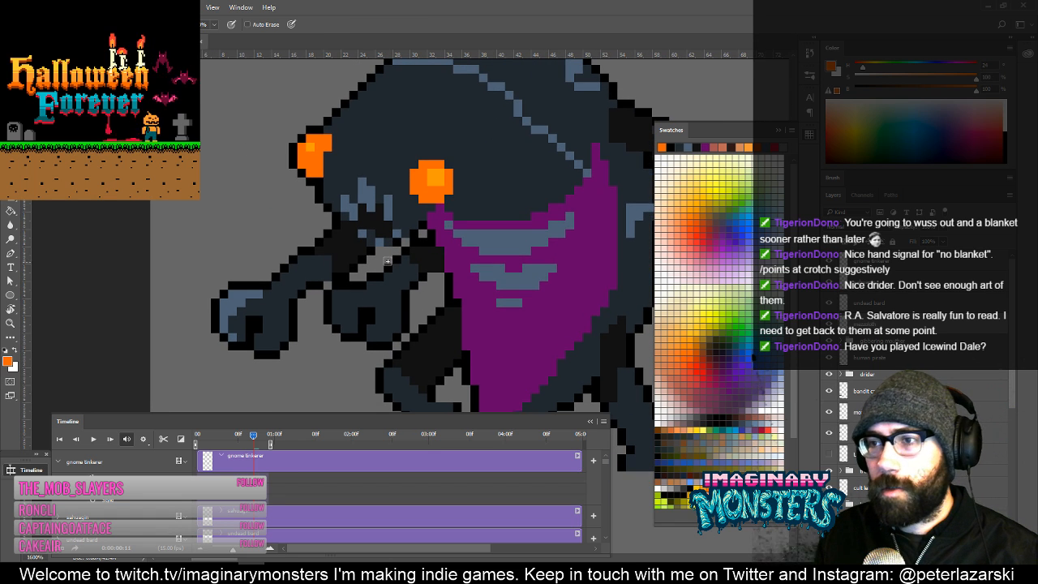
Lasso the frontmost forearm and hand, move them up one pixel and deselect.
drag(416, 258, 419, 231)
key(l)
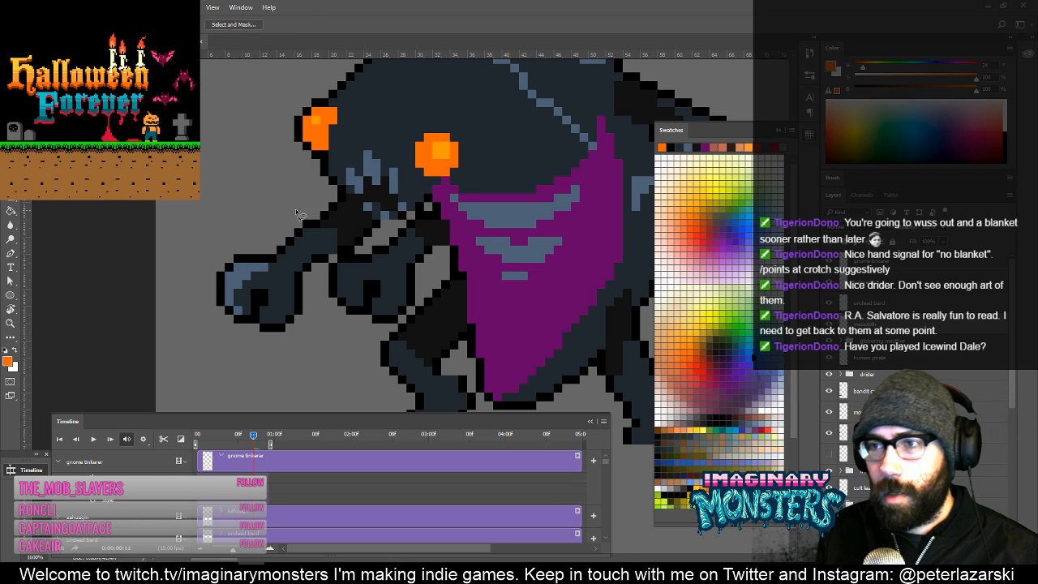
mouse_move(195, 252)
mouse_down()
mouse_move(297, 212)
mouse_move(339, 227)
mouse_move(350, 259)
mouse_move(300, 350)
mouse_move(193, 248)
mouse_up()
key(ctrl+Up)
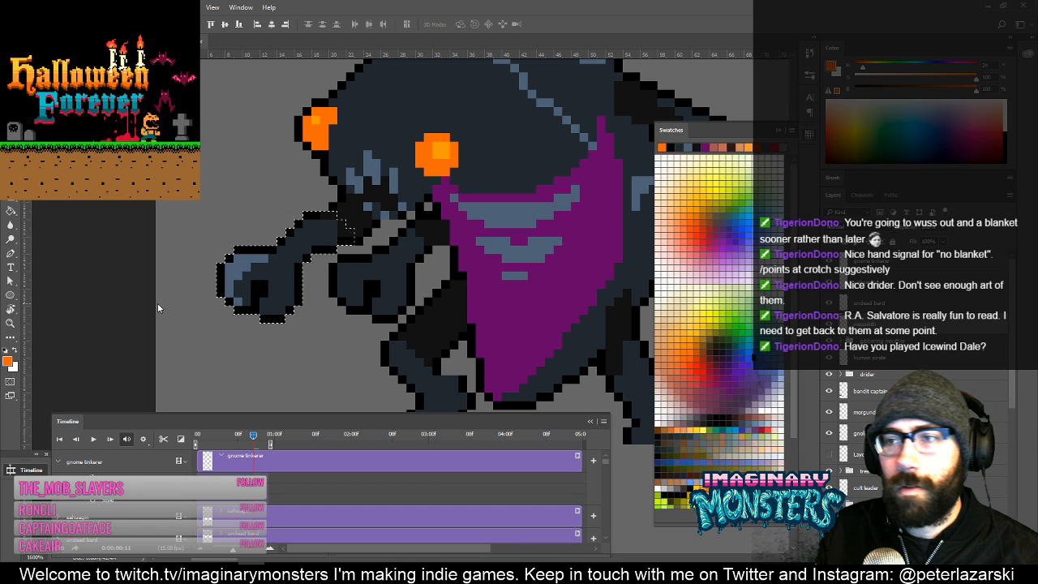
key(ctrl+d)
Lasso only the frontmost hand and the outer forearm, nudge them up another pixel and deselect.
key(b)
drag(377, 237, 340, 278)
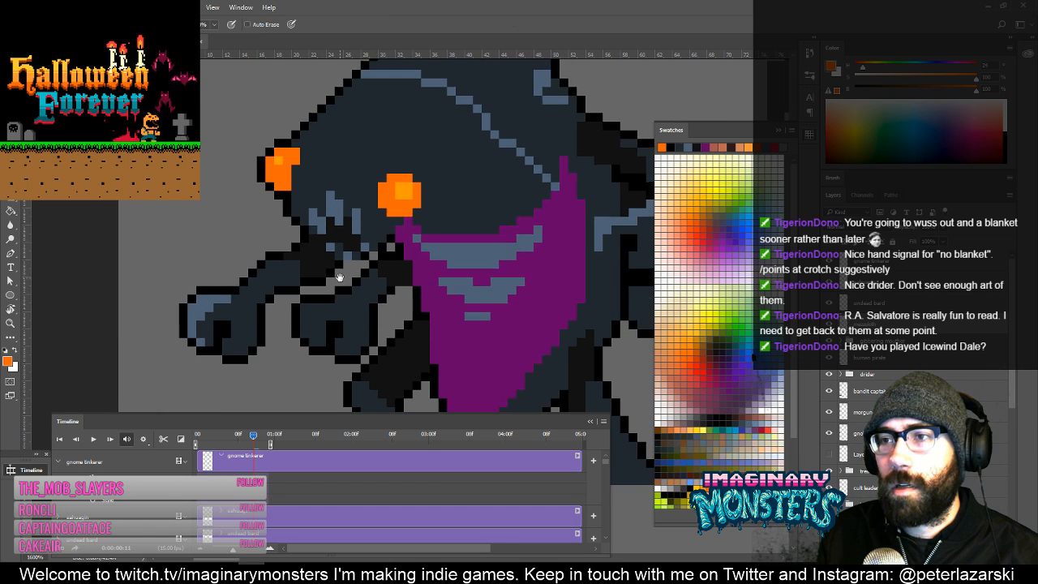
drag(243, 268, 274, 249)
key(l)
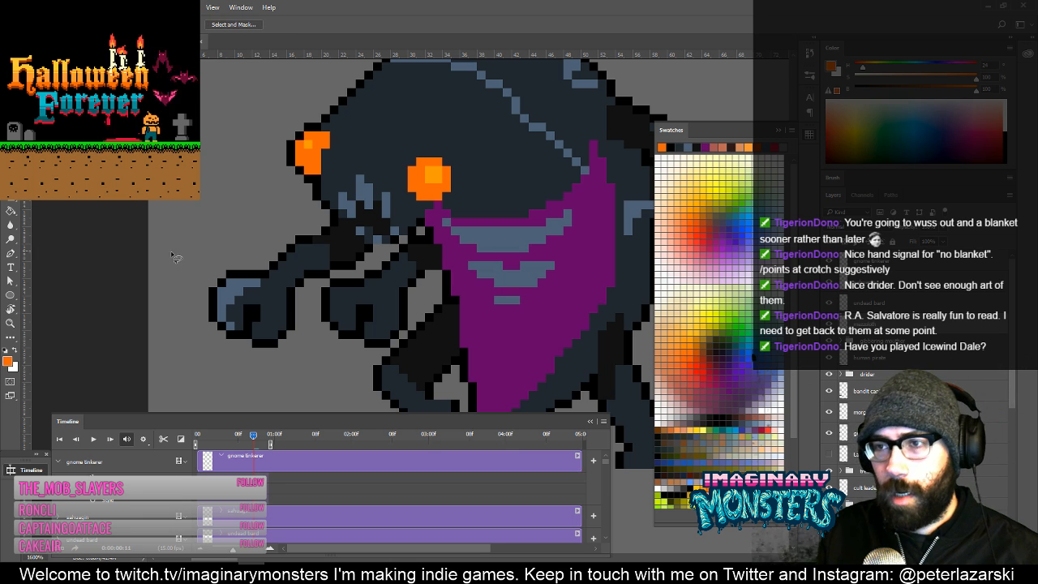
mouse_move(172, 254)
mouse_down()
mouse_move(210, 228)
mouse_move(285, 213)
mouse_move(305, 221)
mouse_move(315, 270)
mouse_up()
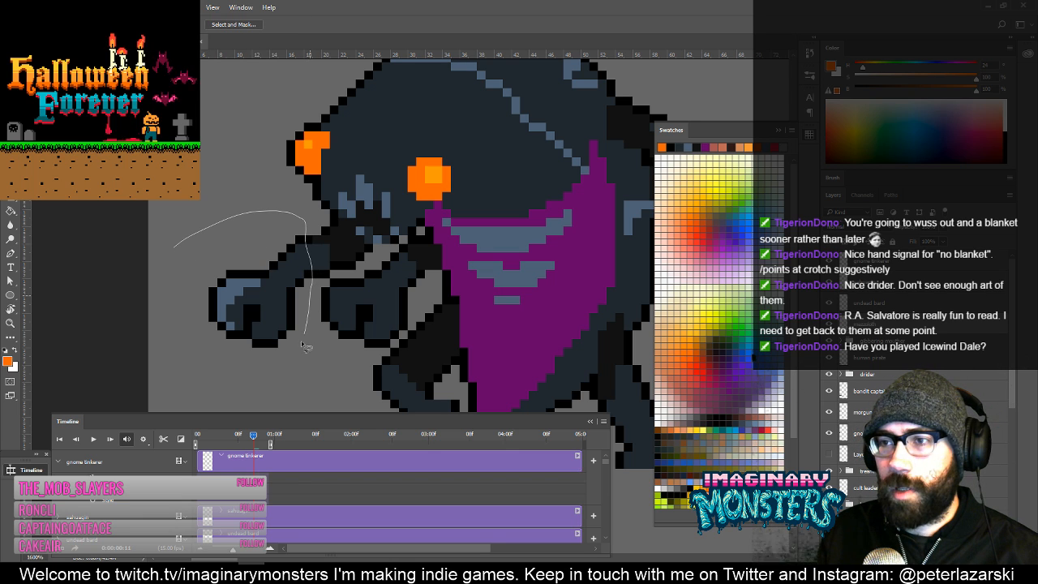
mouse_move(303, 342)
mouse_down()
mouse_move(168, 268)
mouse_move(172, 249)
mouse_up()
key(v)
key(Up)
key(ctrl+d)
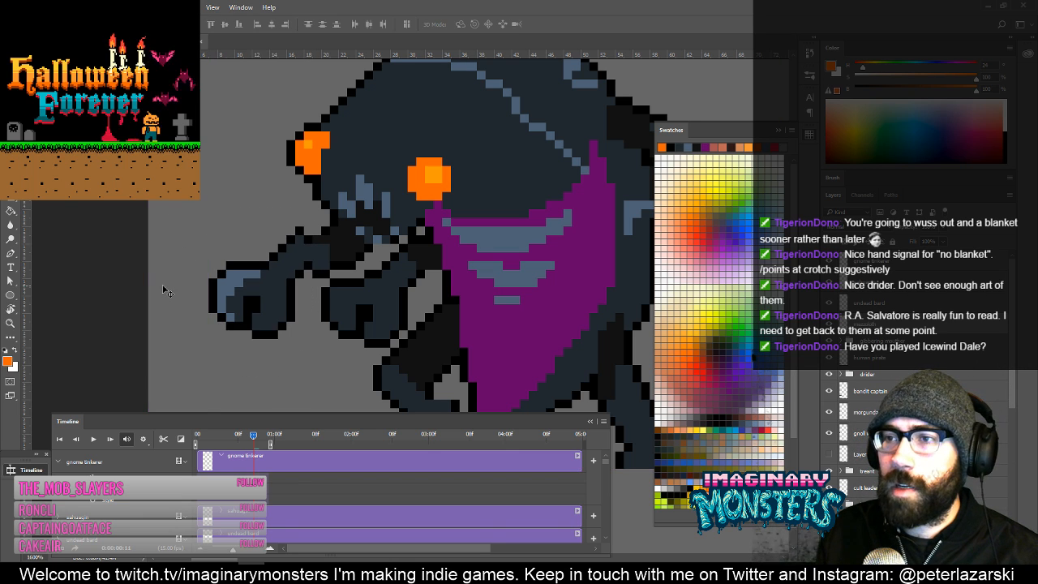
Repair the frontmost arm's outline and wrist with black and the sampled dark body colour.
key(b)
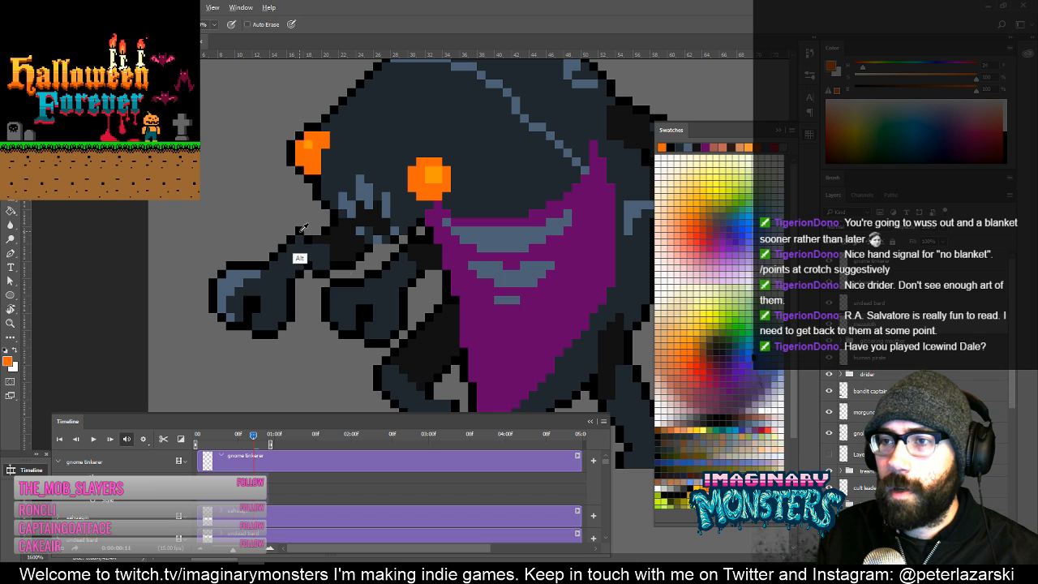
key(d)
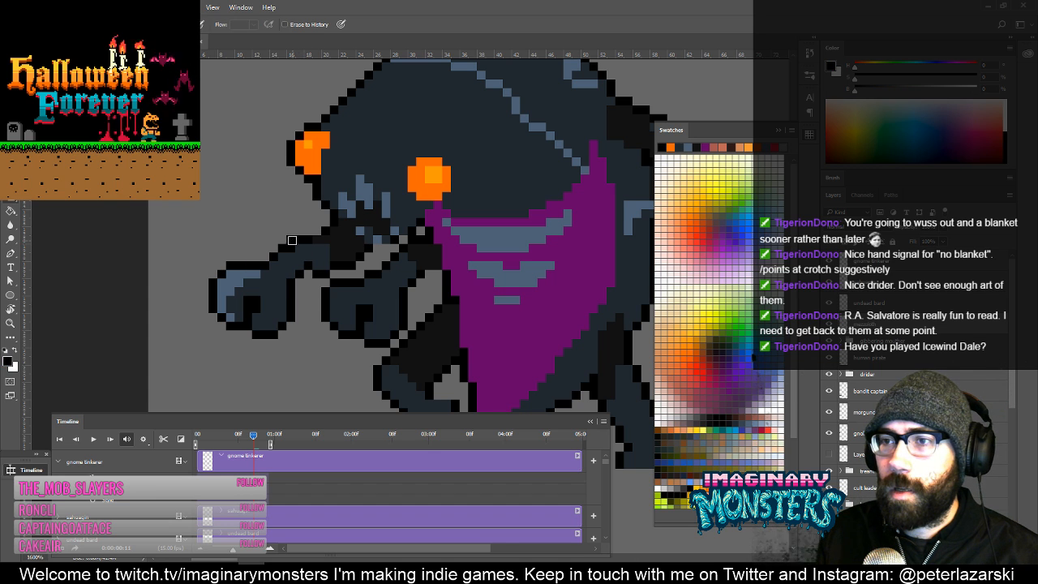
alt+click(313, 262)
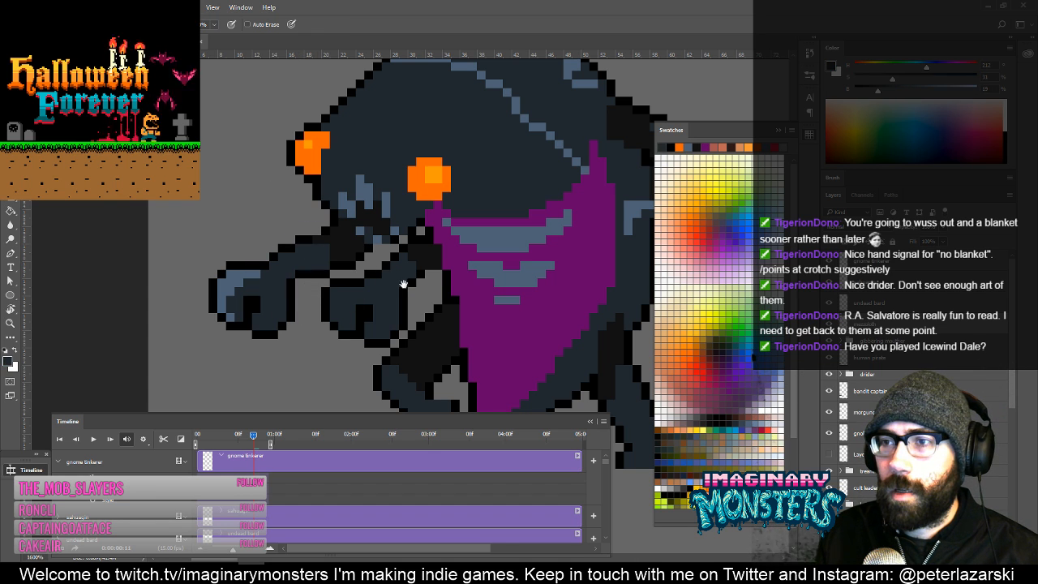
drag(404, 285, 350, 245)
drag(248, 238, 280, 243)
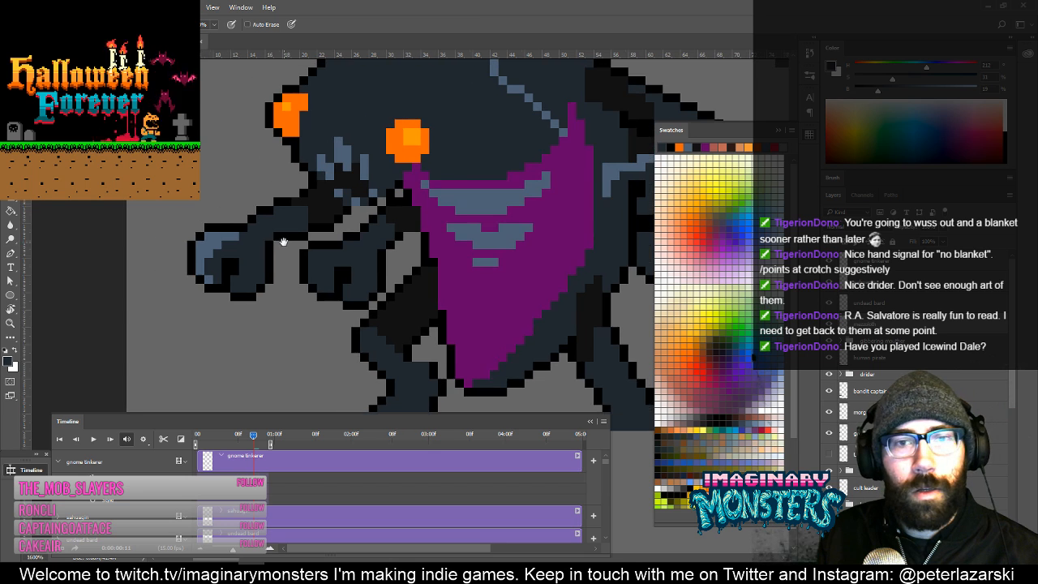
alt+click(278, 241)
click(277, 244)
alt+click(277, 232)
click(267, 242)
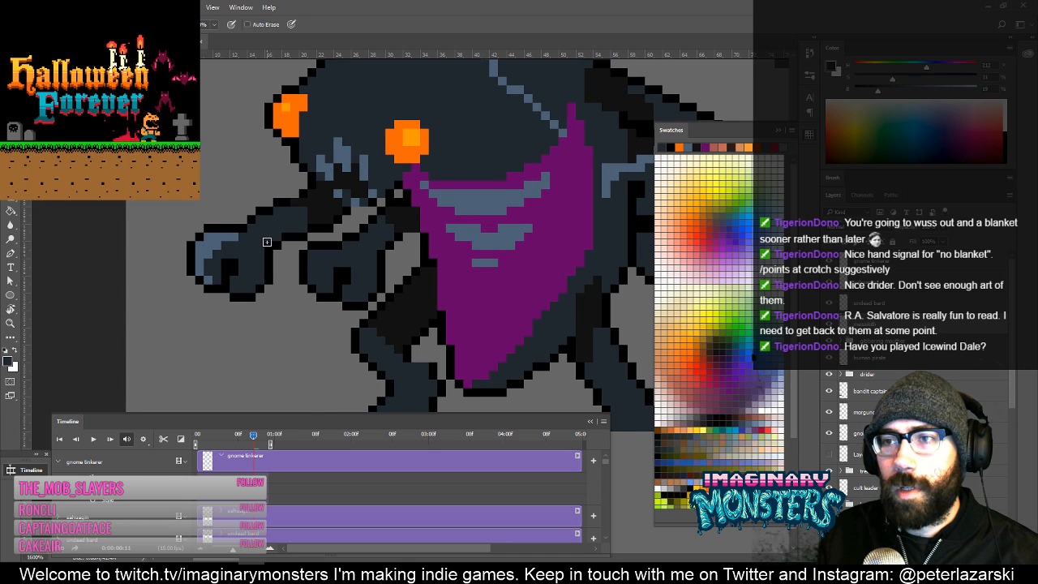
Clean up the black outline between the chin, the front arms and the near corner of the purple bandana.
drag(390, 201, 373, 232)
drag(429, 284, 378, 303)
alt+click(283, 292)
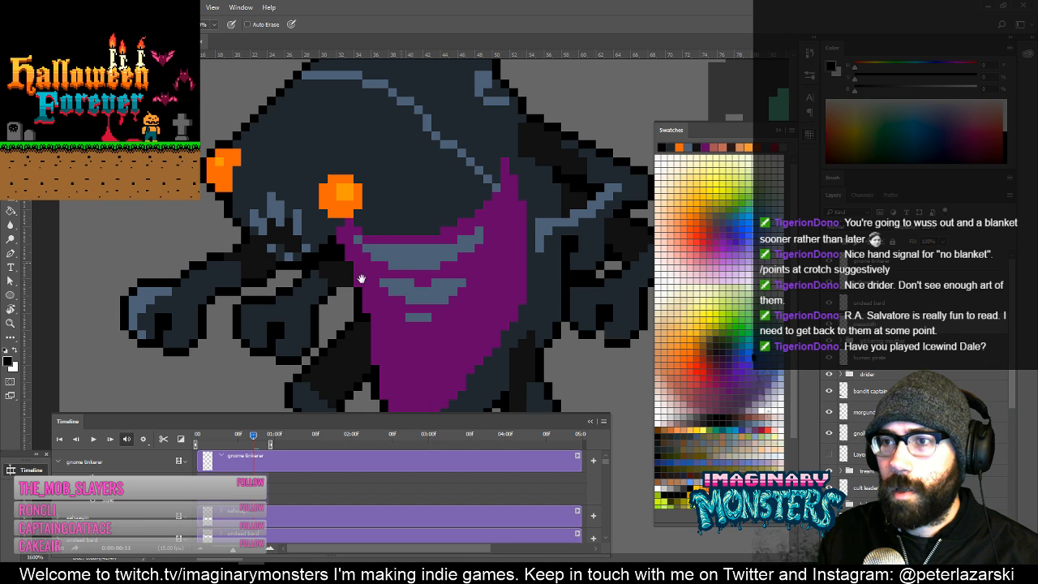
drag(398, 261, 365, 264)
key(z)
drag(295, 259, 316, 229)
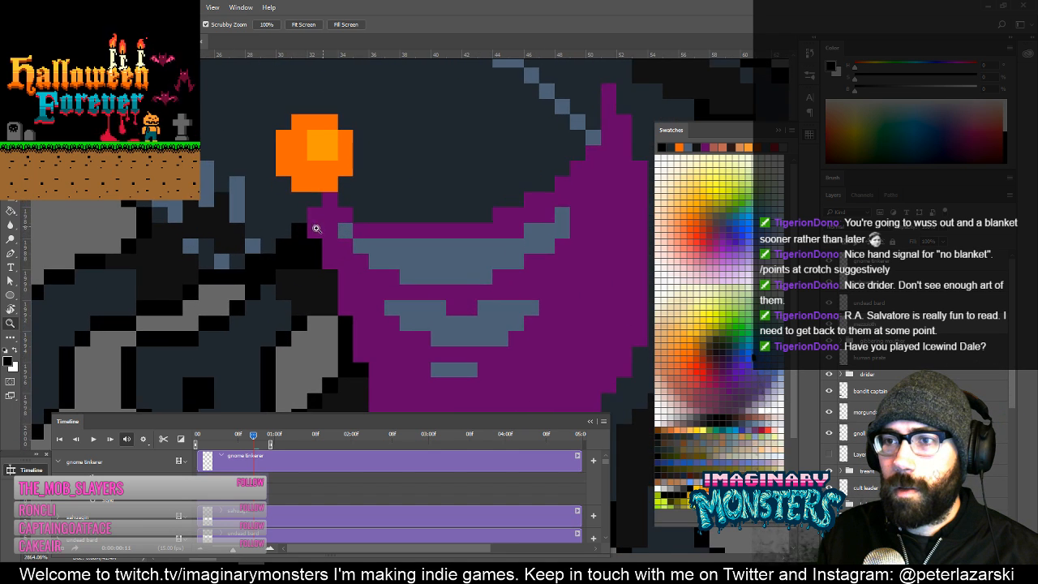
key(e)
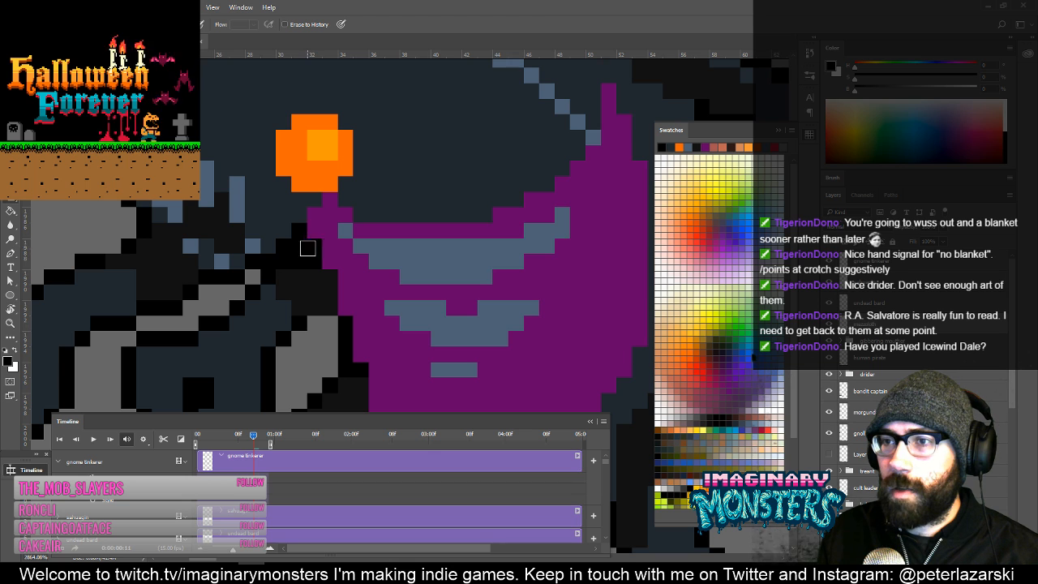
key(z)
drag(352, 269, 326, 290)
mouse_move(335, 294)
mouse_down()
mouse_move(369, 230)
mouse_move(383, 285)
mouse_up()
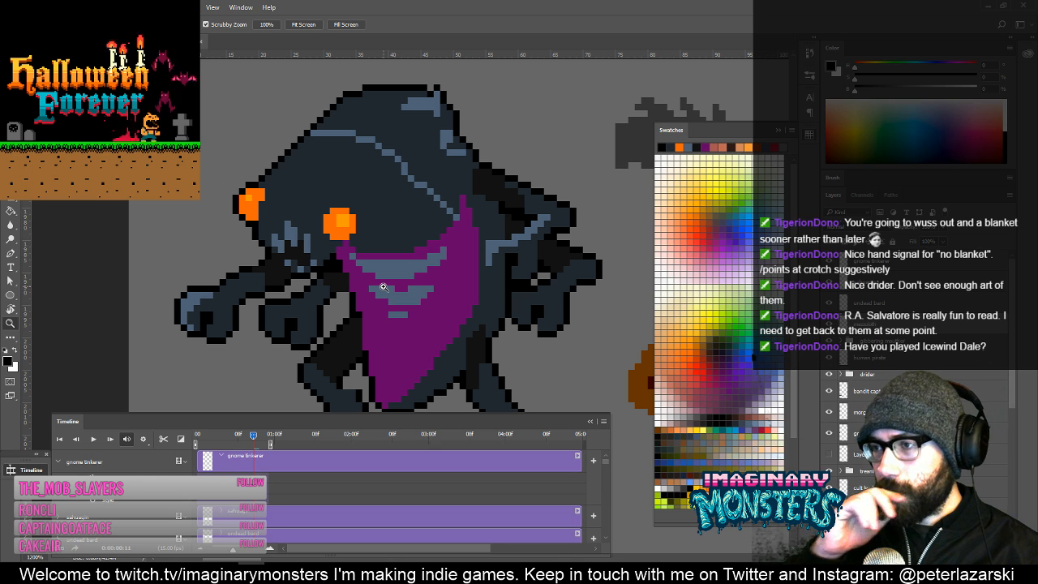
Rework the black line and near-black shadow inside the bend of the back arm, using colours sampled from that area.
key(b)
scroll(506, 265, up, 2)
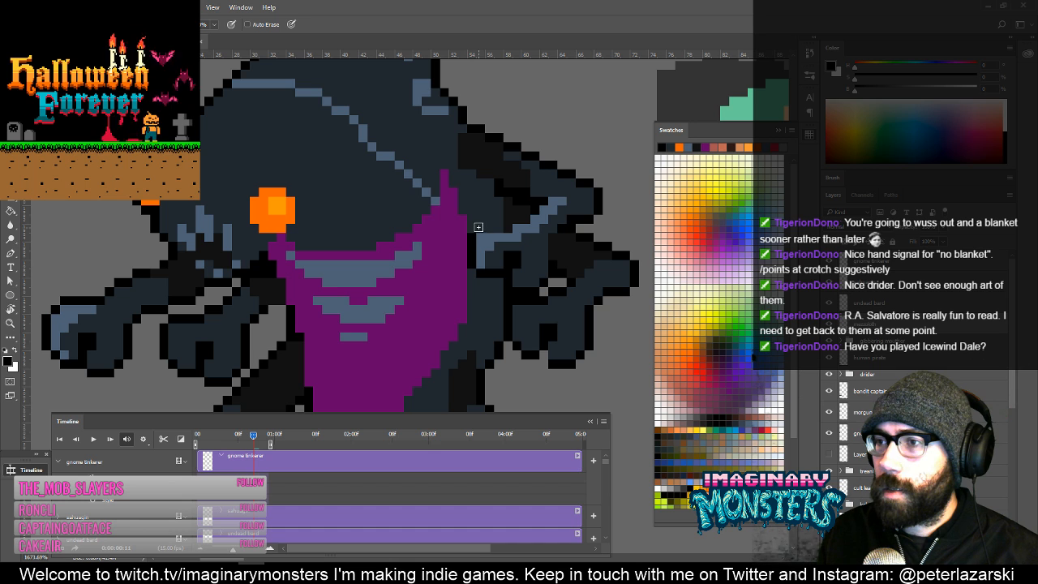
scroll(490, 227, up, 2)
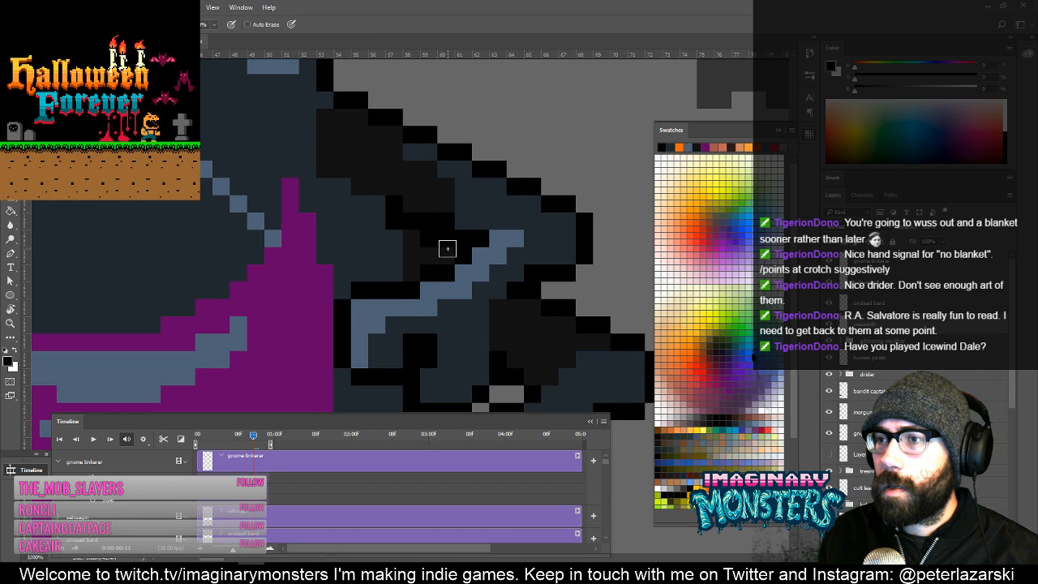
alt+click(415, 249)
click(399, 225)
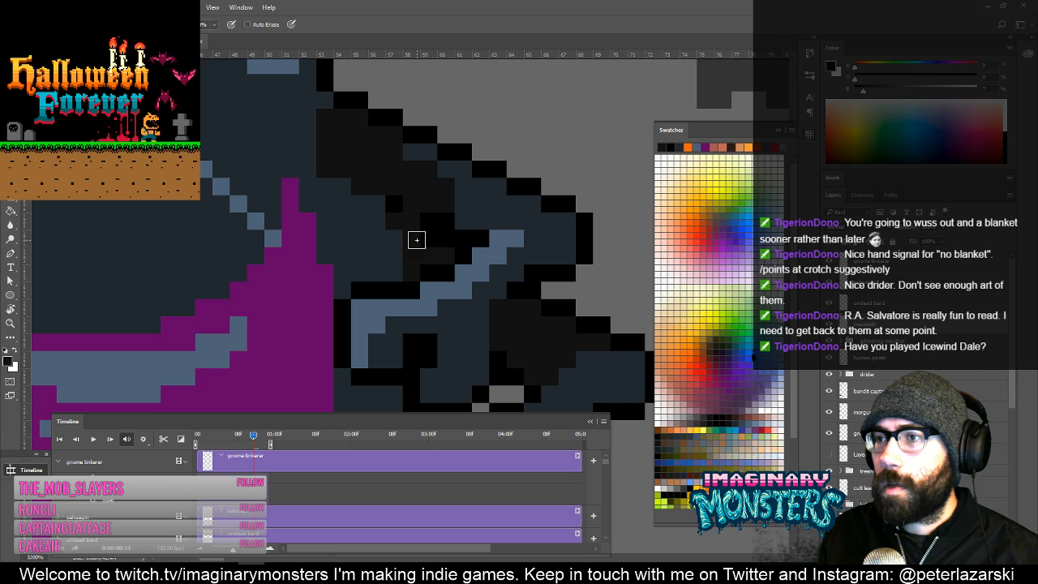
click(429, 239)
alt+click(439, 221)
click(413, 219)
Widen the near-black shadow beside the back arm's elbow toward the torso and sample the dark body colour.
alt+click(417, 246)
mouse_move(399, 235)
mouse_down()
mouse_move(397, 254)
mouse_move(379, 224)
mouse_up()
click(378, 255)
click(395, 270)
alt+click(362, 266)
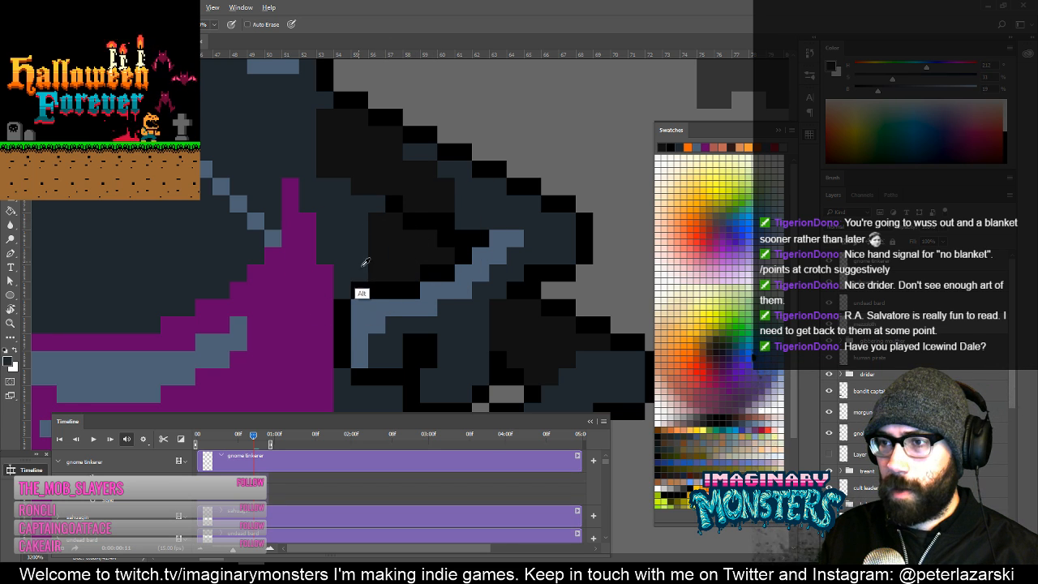
key(alt+space)
alt+click(407, 273)
alt+click(416, 280)
alt+click(416, 284)
mouse_move(413, 301)
mouse_down()
mouse_move(474, 293)
mouse_move(458, 287)
mouse_up()
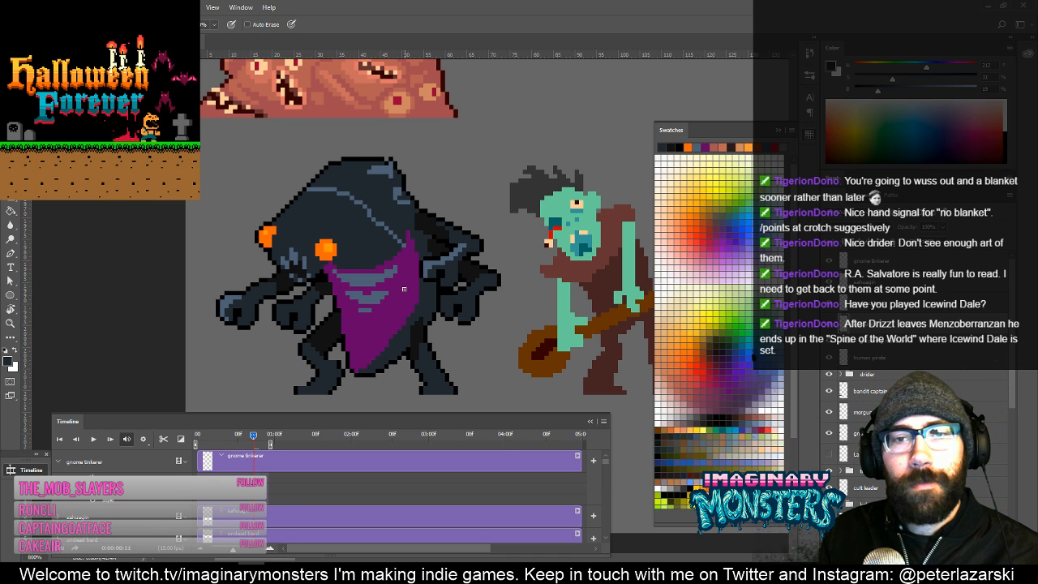
drag(311, 229, 378, 186)
key(z)
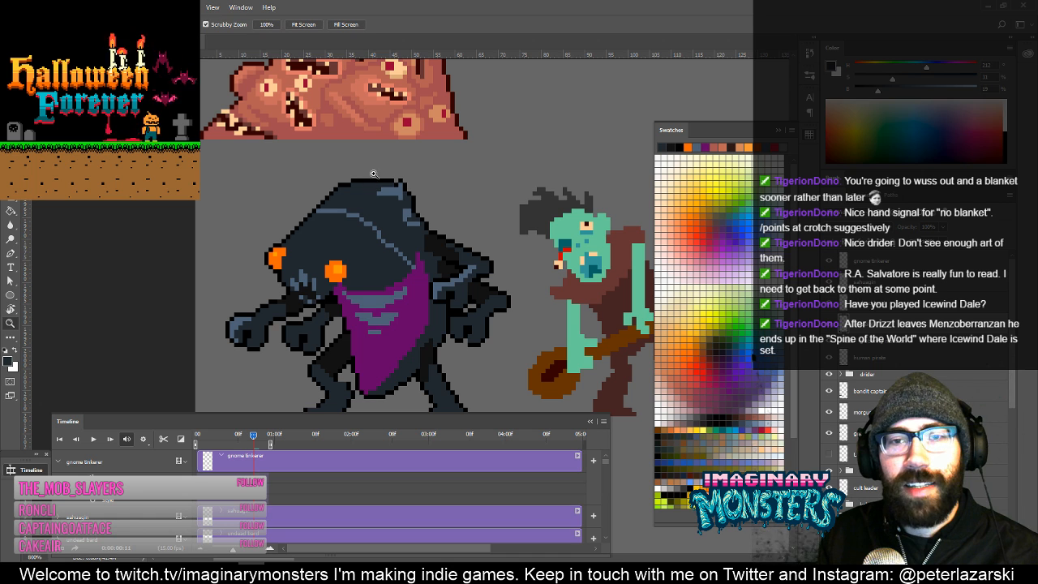
click(360, 184)
click(362, 182)
click(364, 179)
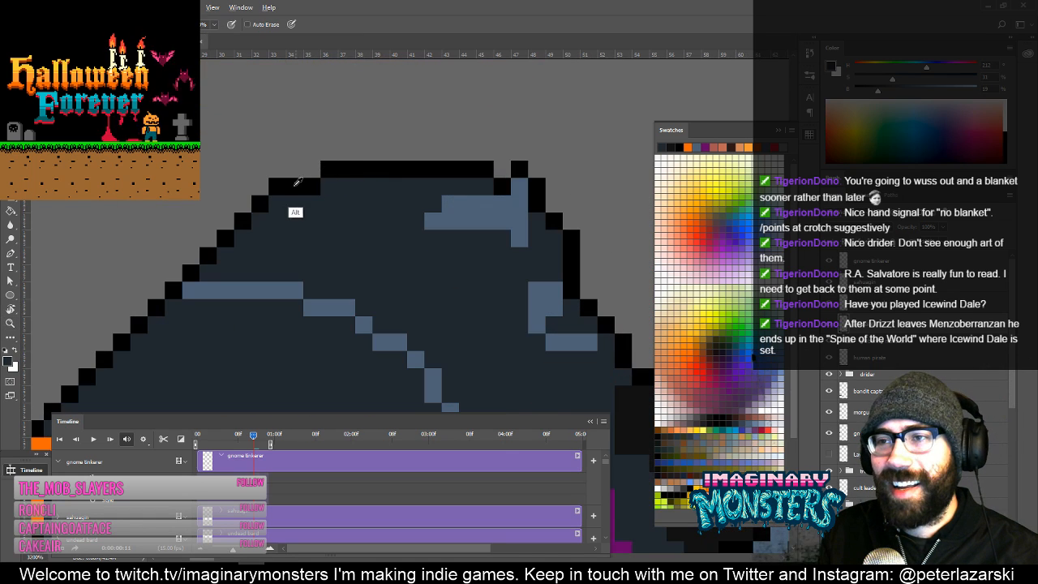
drag(311, 194, 276, 208)
drag(341, 209, 398, 199)
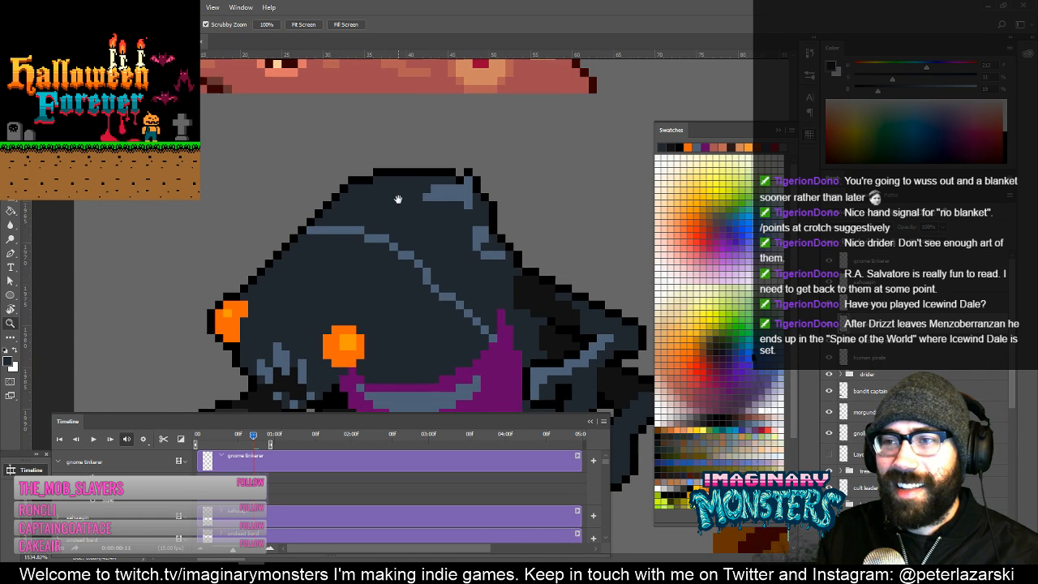
key(b)
alt+click(347, 189)
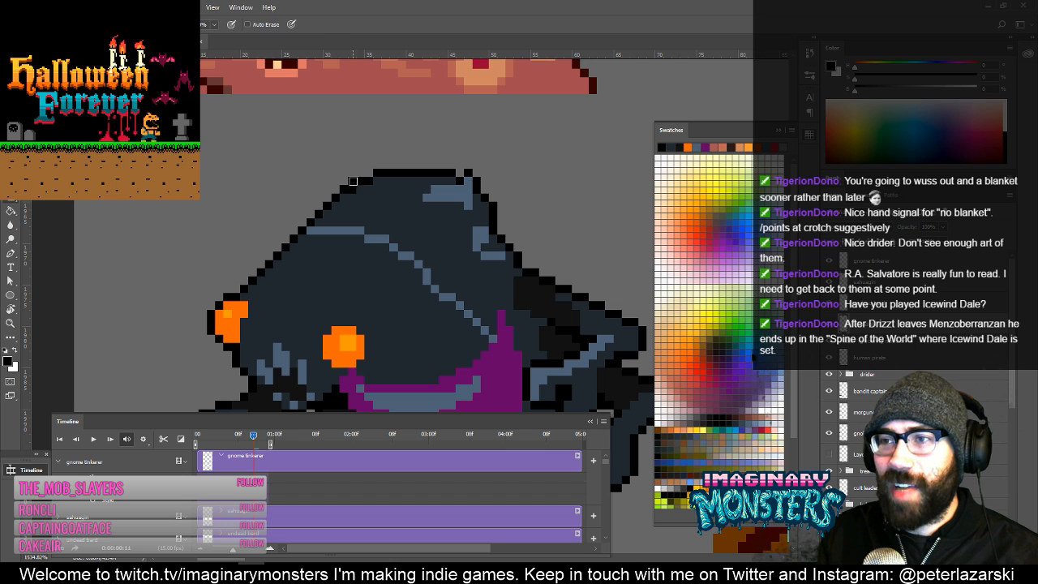
key(ctrl+z)
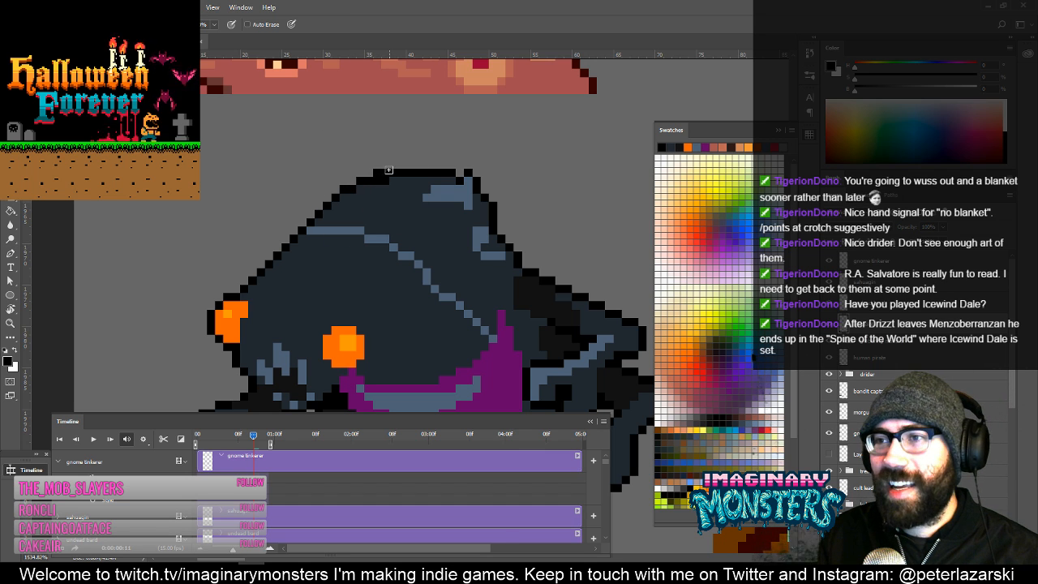
Erase the stray outline spike at the top rear of the head so the crown's outline runs smoothly.
key(e)
drag(472, 201, 417, 191)
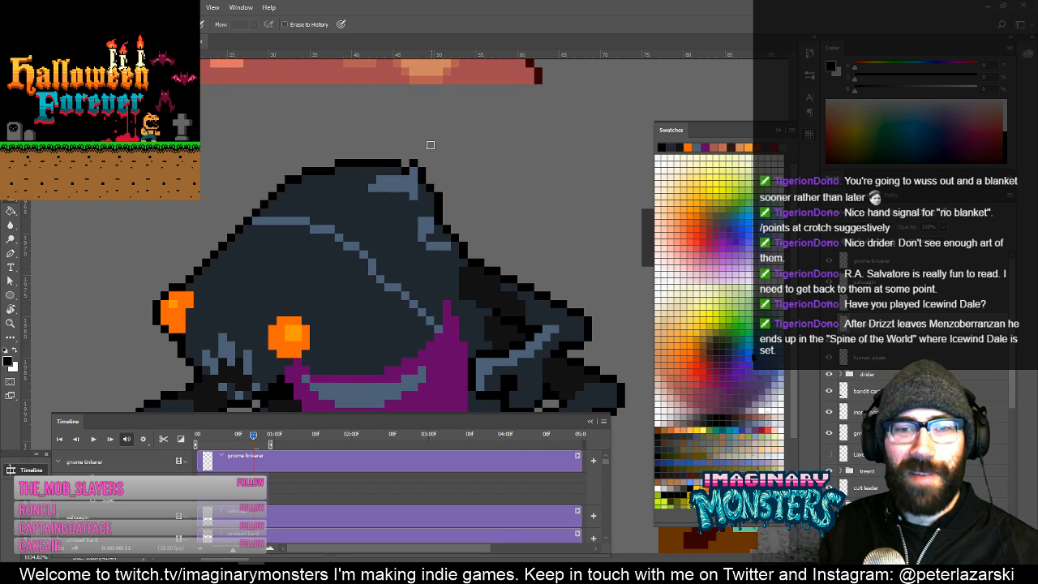
key(b)
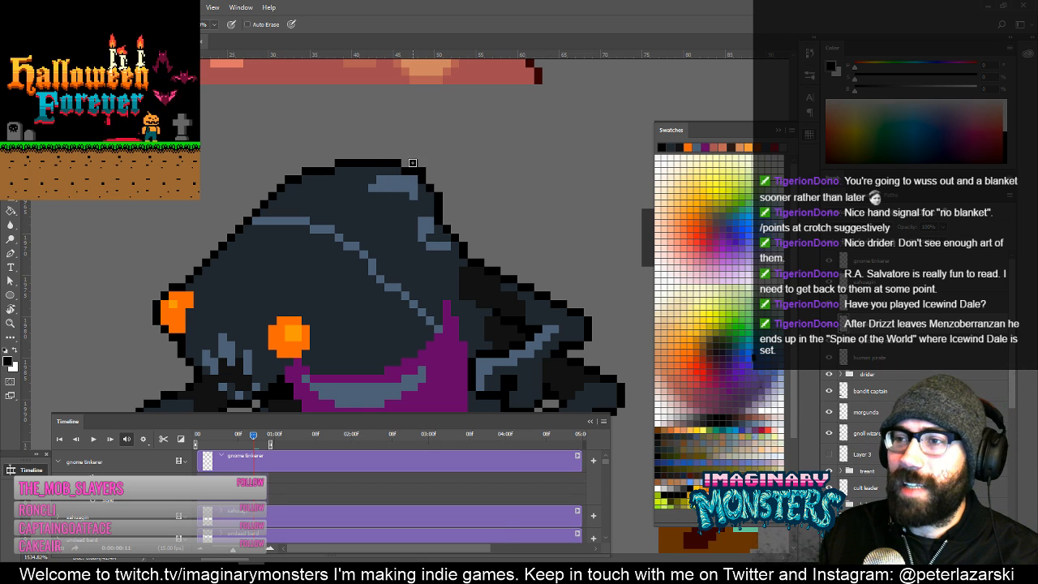
key(e)
key(b)
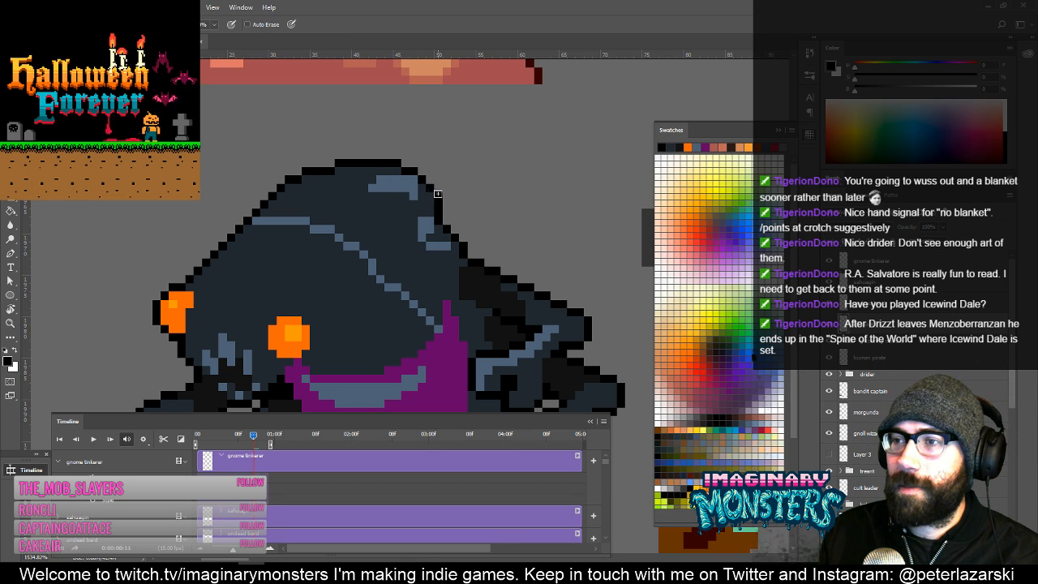
Smooth the stepped black outline down the back of the head, erasing surplus pixels and adding sampled black ones.
alt+click(427, 192)
click(431, 196)
key(e)
mouse_move(457, 217)
mouse_down()
mouse_move(437, 207)
mouse_move(454, 200)
mouse_up()
key(b)
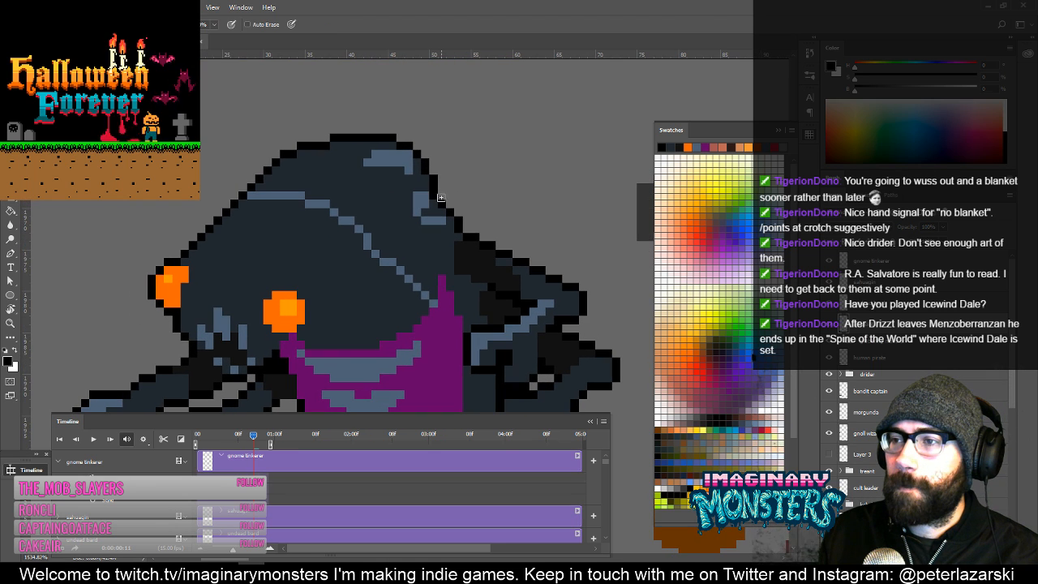
click(442, 197)
key(e)
key(b)
alt+click(433, 197)
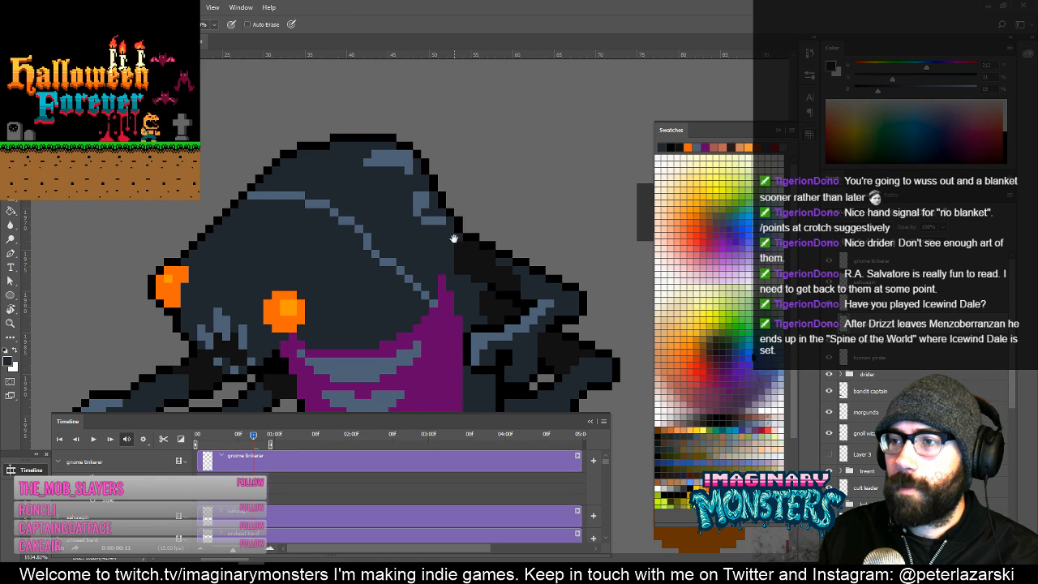
Touch up the black outline on the inner side of the front leg beside the bandana's tip, using sampled black.
drag(454, 238, 438, 198)
drag(545, 213, 568, 148)
drag(412, 243, 475, 241)
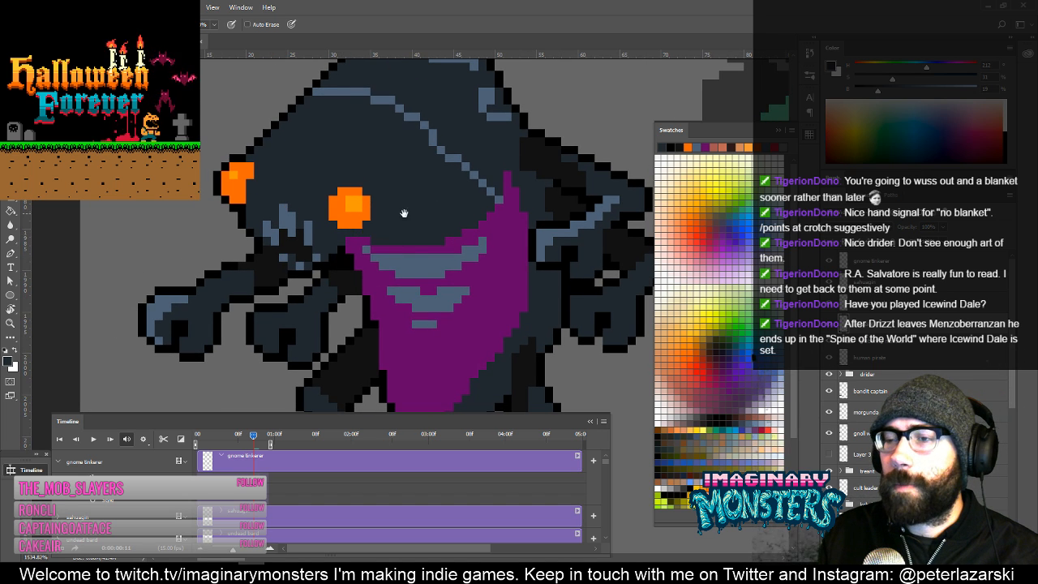
mouse_move(403, 214)
mouse_down()
mouse_move(410, 235)
mouse_move(419, 179)
mouse_up()
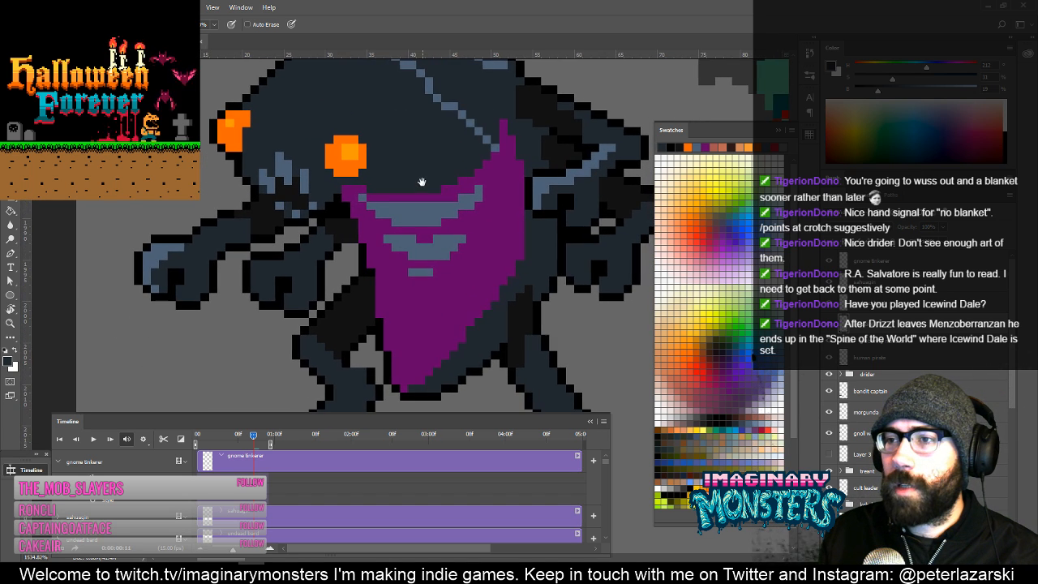
alt+click(365, 245)
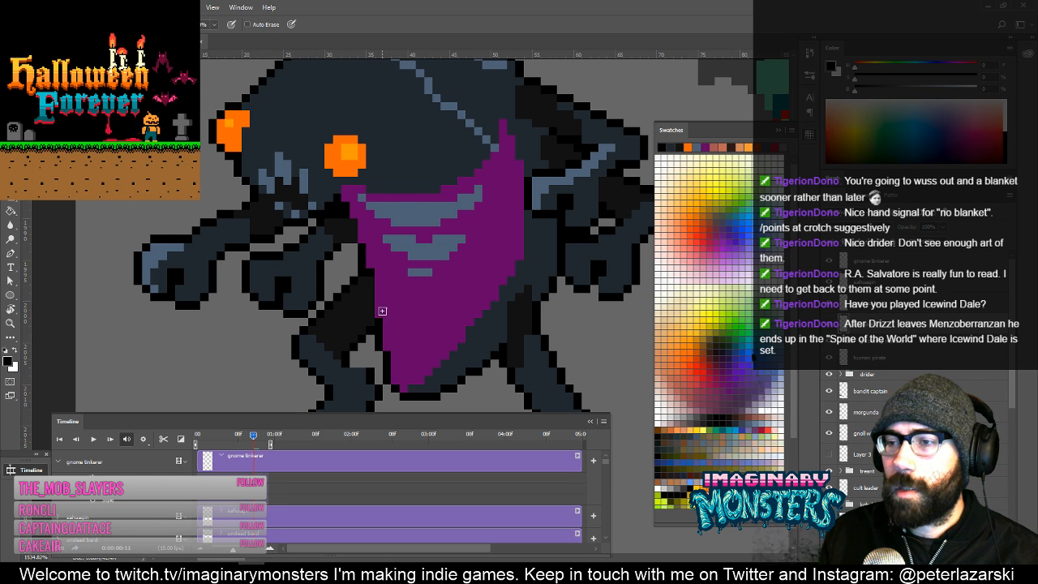
drag(382, 311, 357, 204)
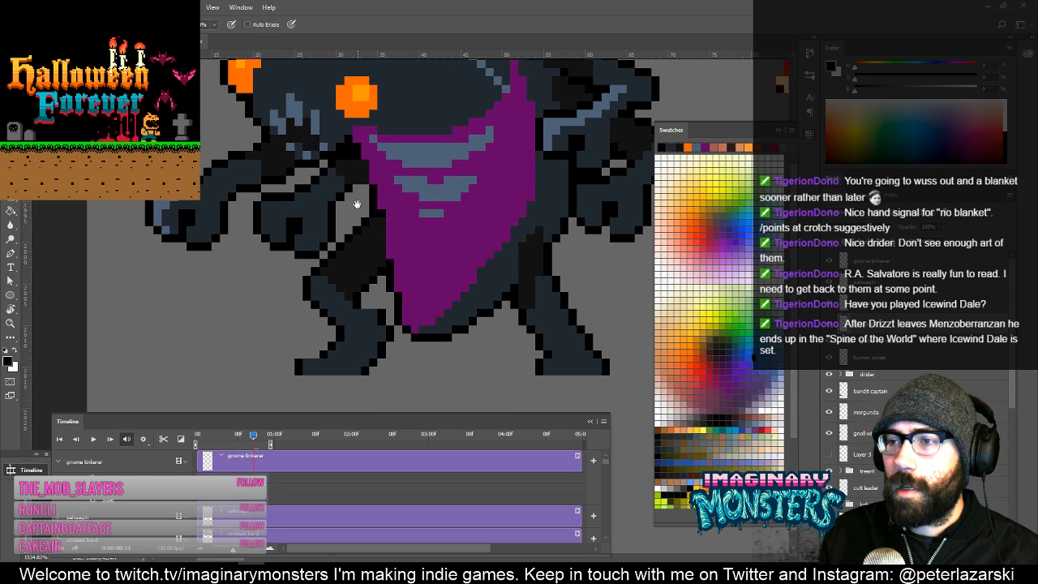
click(378, 314)
drag(401, 326, 376, 331)
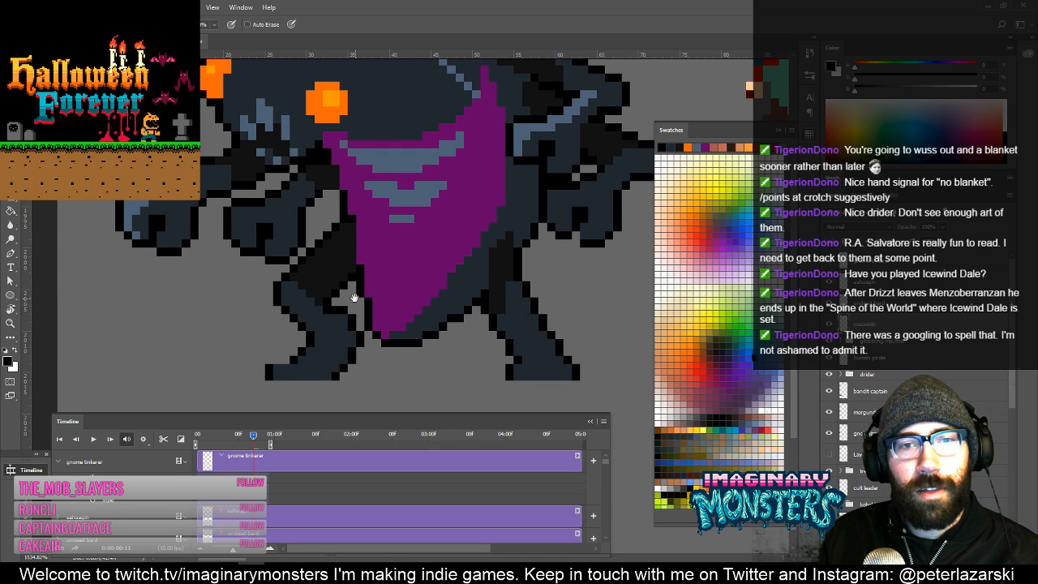
drag(327, 280, 359, 265)
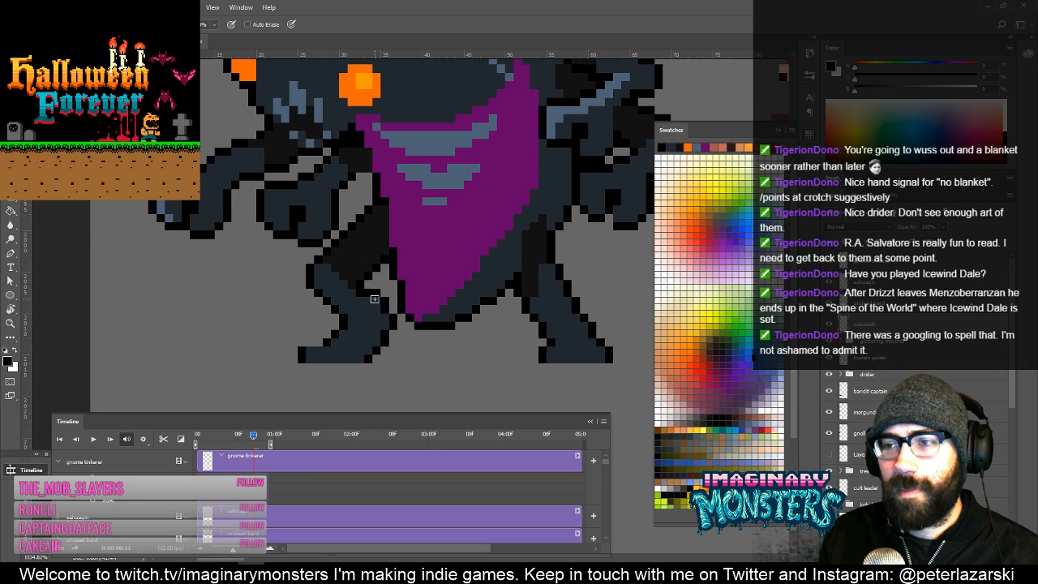
key(e)
key(b)
drag(461, 278, 449, 291)
Draw short black lines on both feet to separate the toes.
alt+click(311, 356)
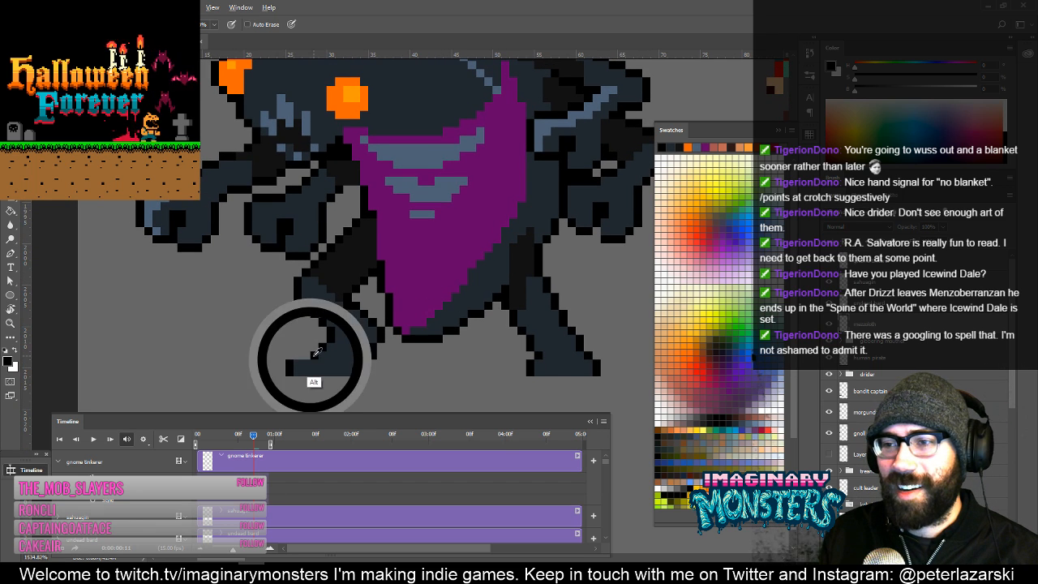
drag(307, 356, 298, 357)
scroll(462, 333, right, 3)
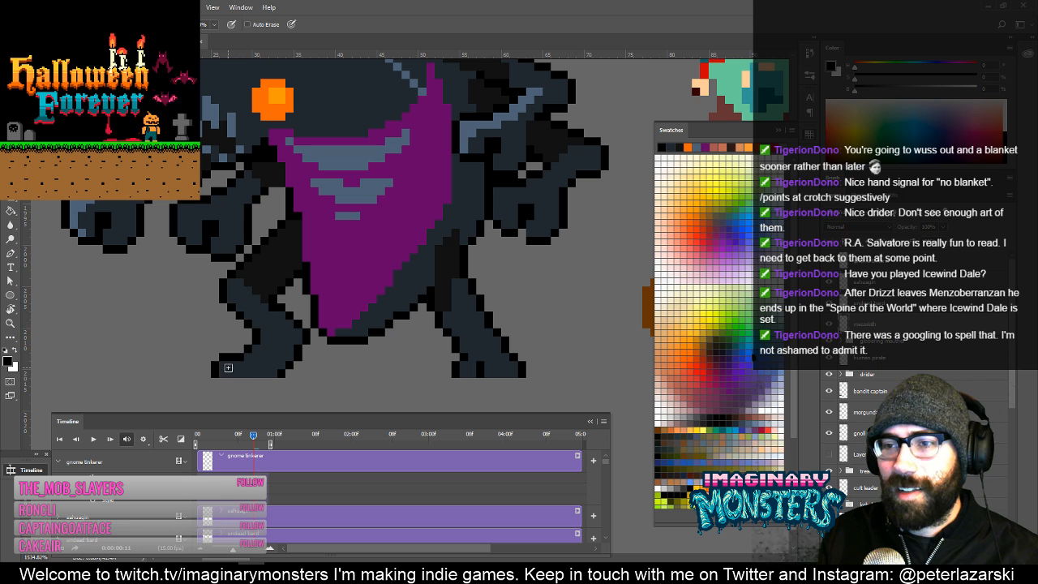
drag(231, 374, 232, 365)
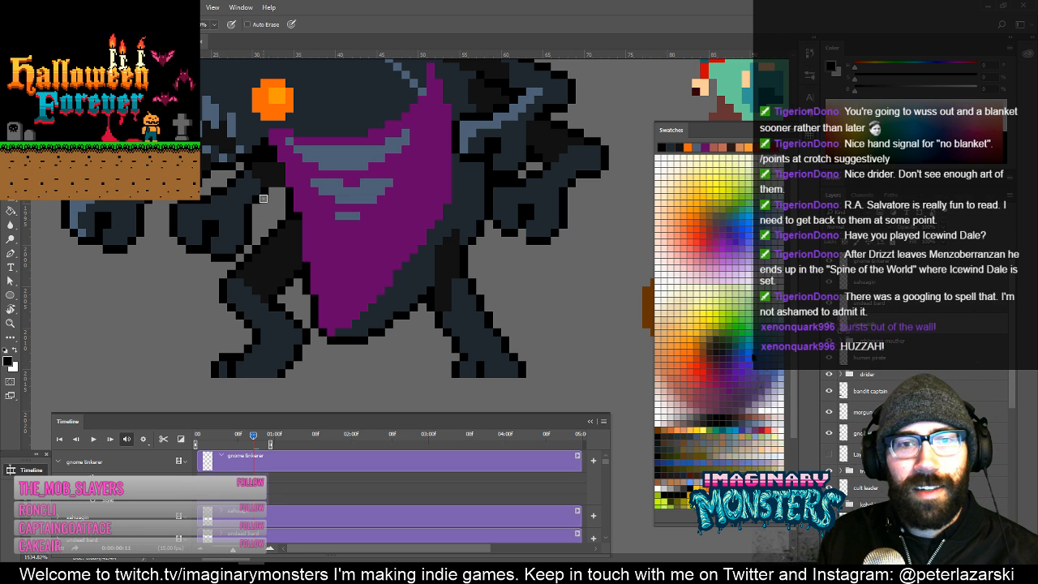
Mix a slightly darker version of the body colour and shade the lower legs and feet with it.
drag(486, 302, 488, 326)
drag(443, 300, 405, 307)
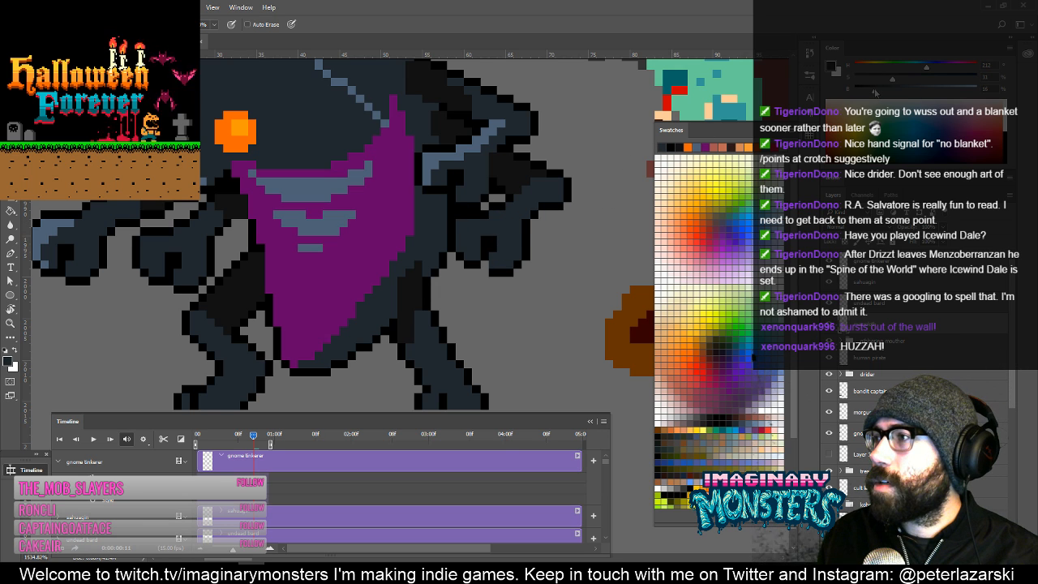
drag(457, 369, 444, 327)
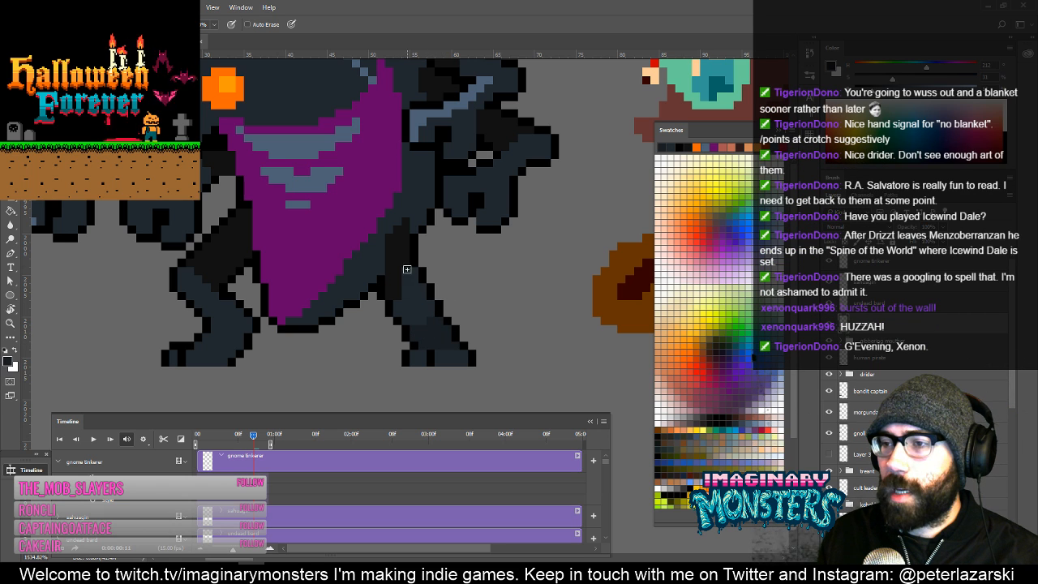
drag(410, 324, 427, 335)
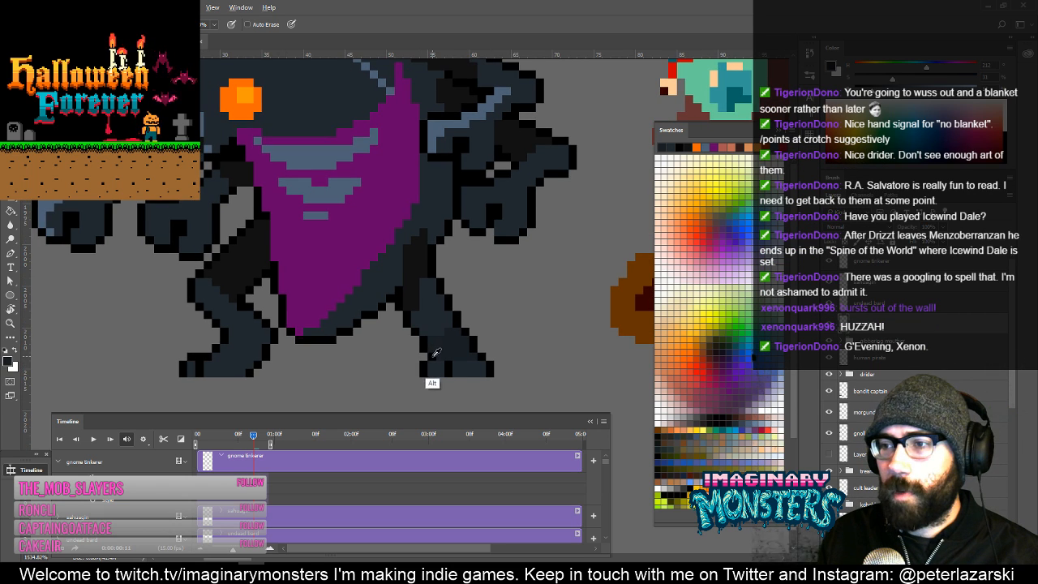
key(e)
key(b)
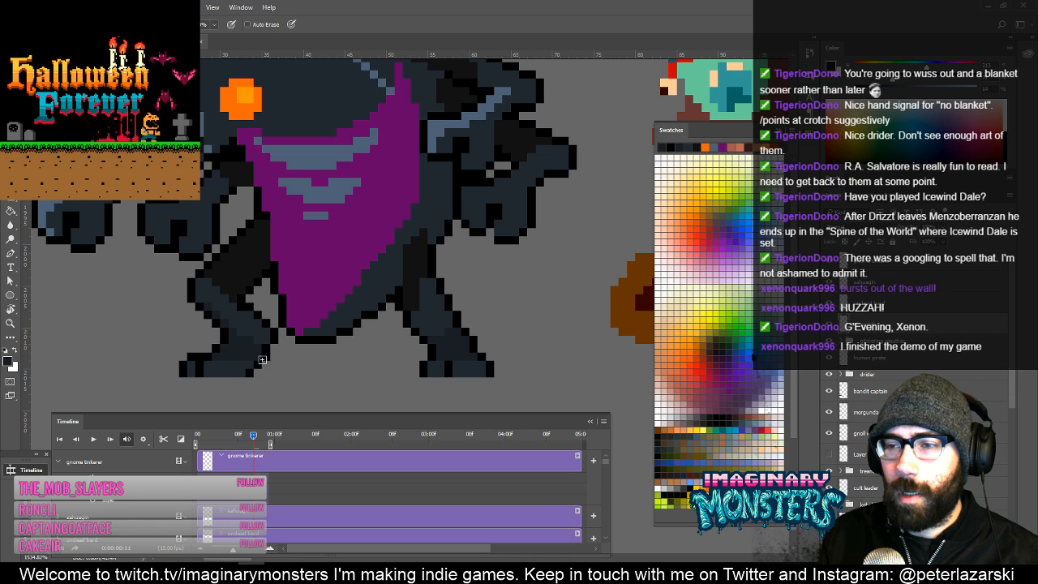
drag(245, 336, 269, 351)
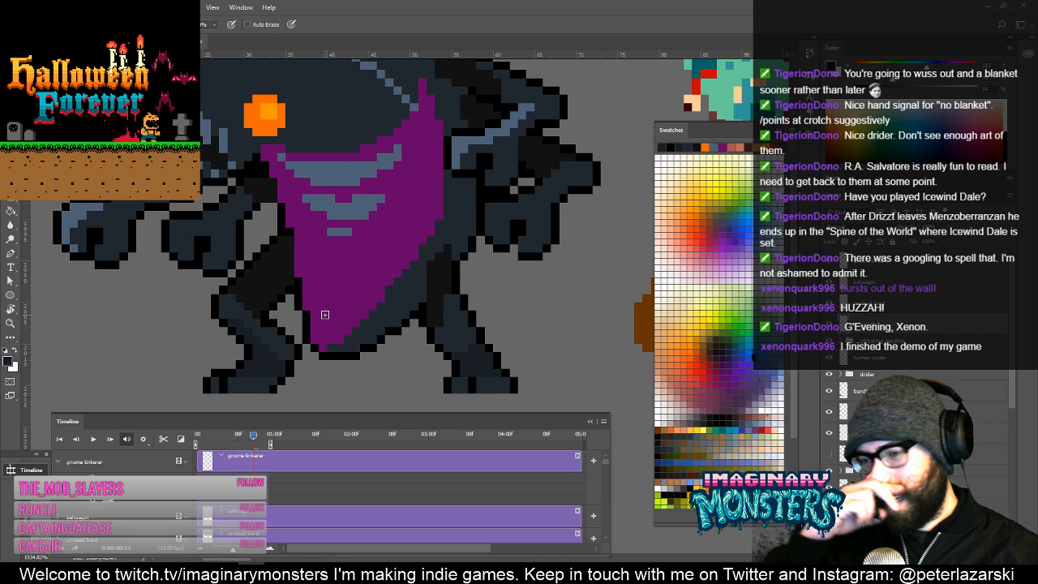
drag(353, 254, 390, 271)
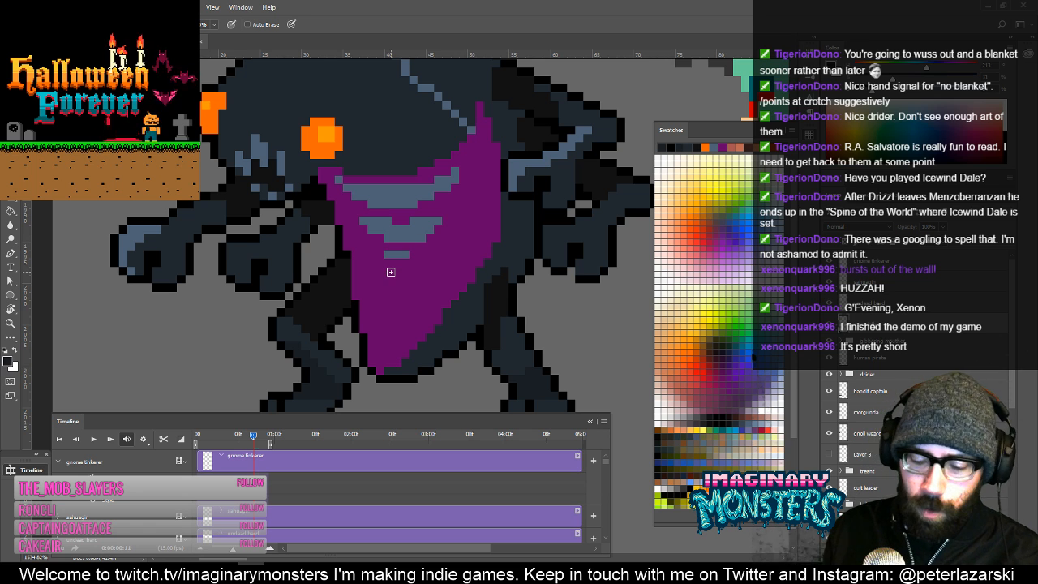
Adjust the sampled near-black colour and fill all matching shadow areas on the thighs and arms with Contiguous turned off.
key(i)
click(408, 262)
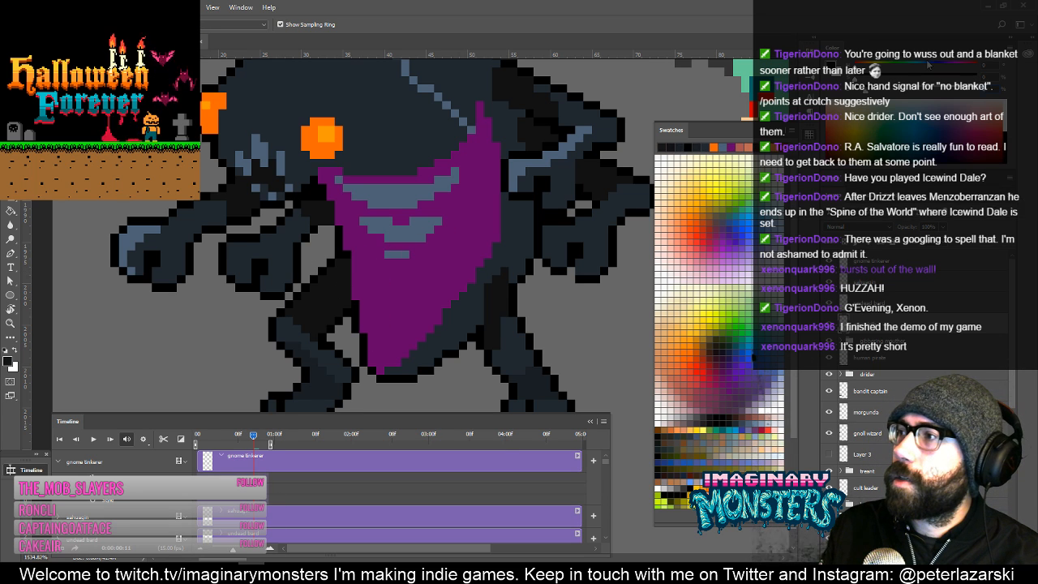
key(g)
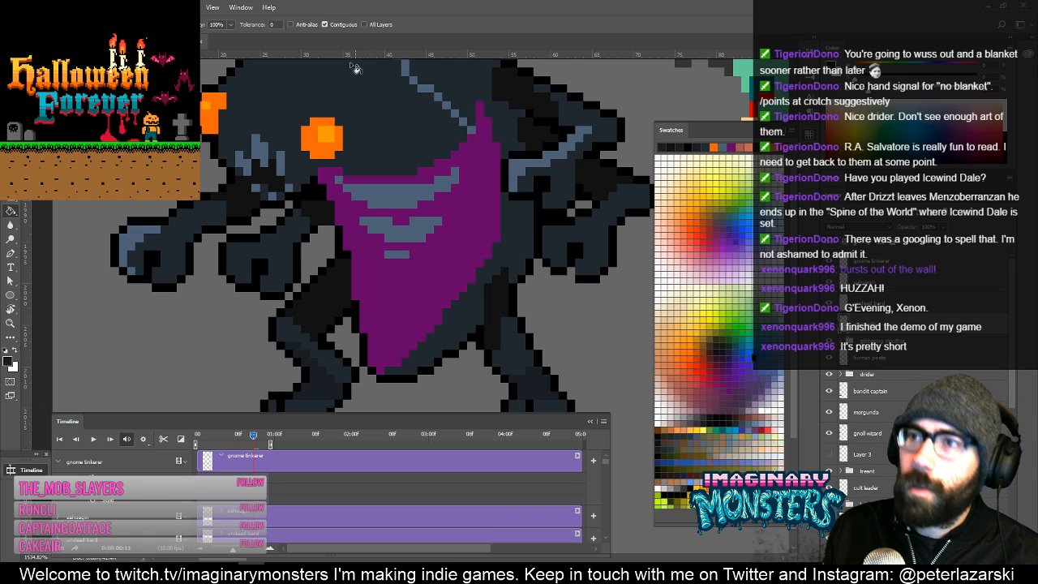
click(327, 24)
click(339, 308)
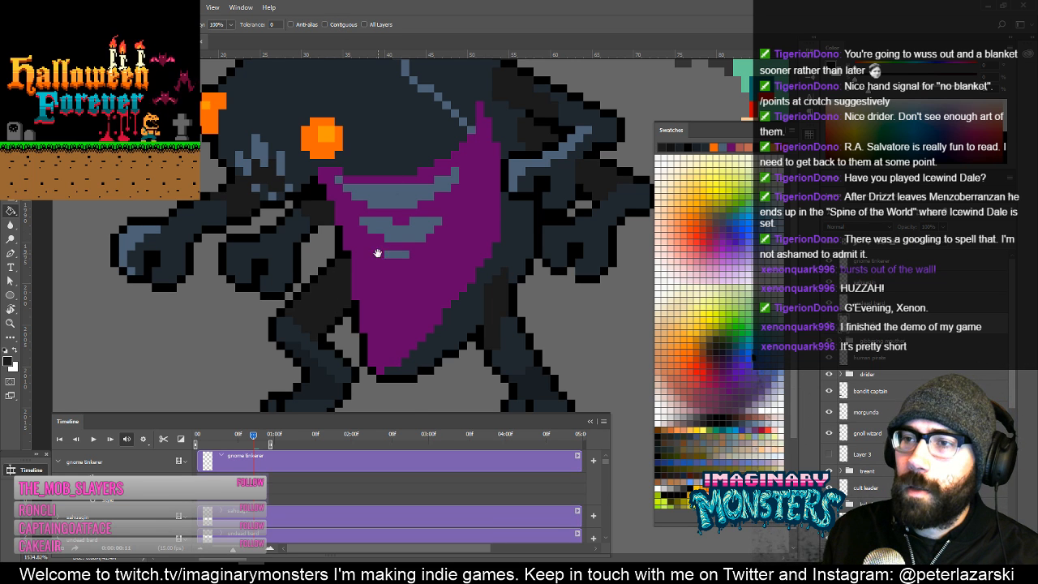
drag(377, 254, 390, 312)
click(945, 67)
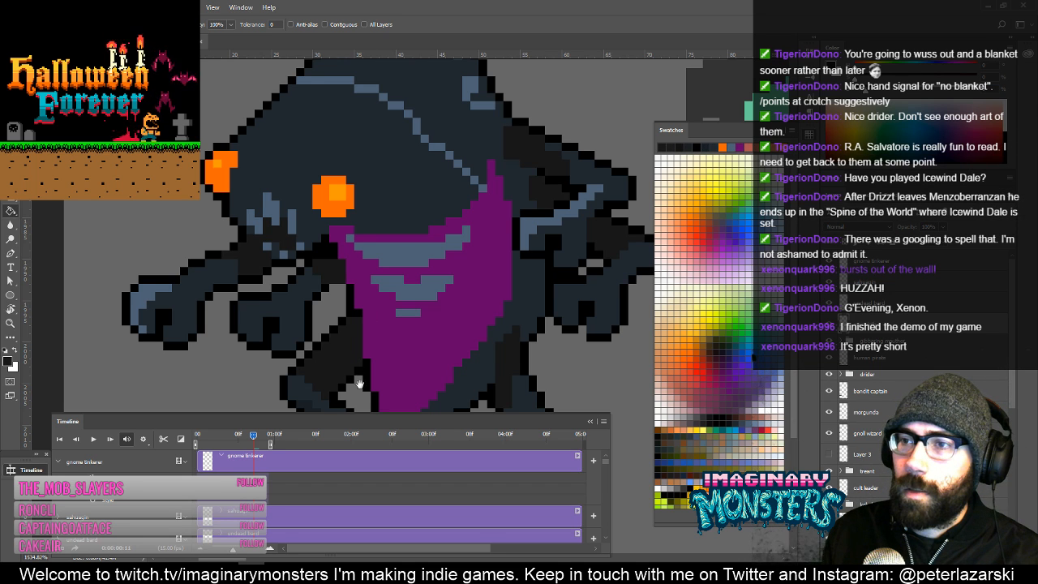
Shade the underside of the foremost forearm and the fingers of its hand with the darker body colour using the Pencil.
drag(367, 386, 354, 350)
key(b)
mouse_move(284, 250)
mouse_down()
mouse_move(313, 236)
mouse_move(309, 215)
mouse_up()
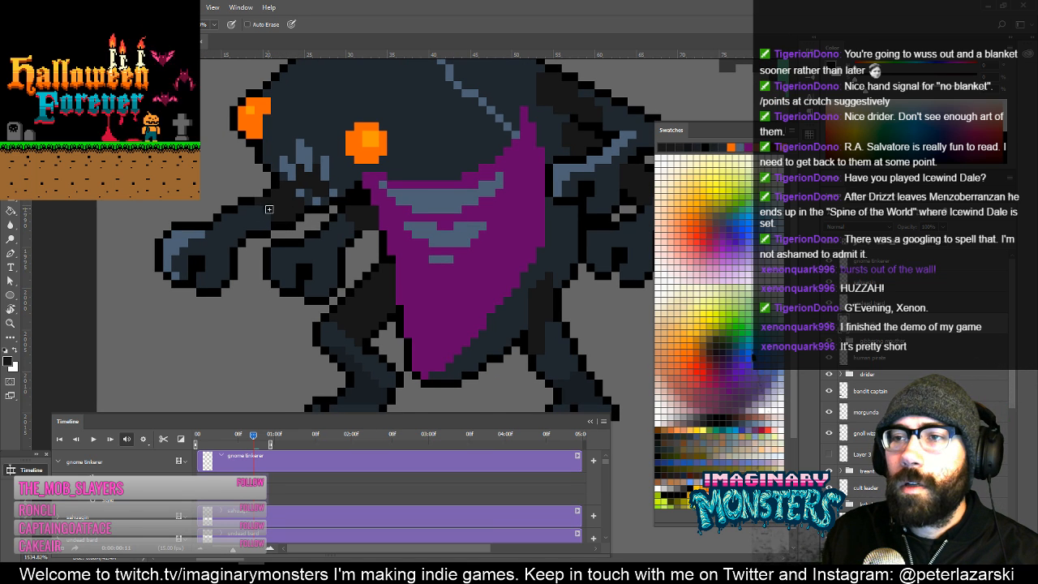
drag(245, 225, 265, 244)
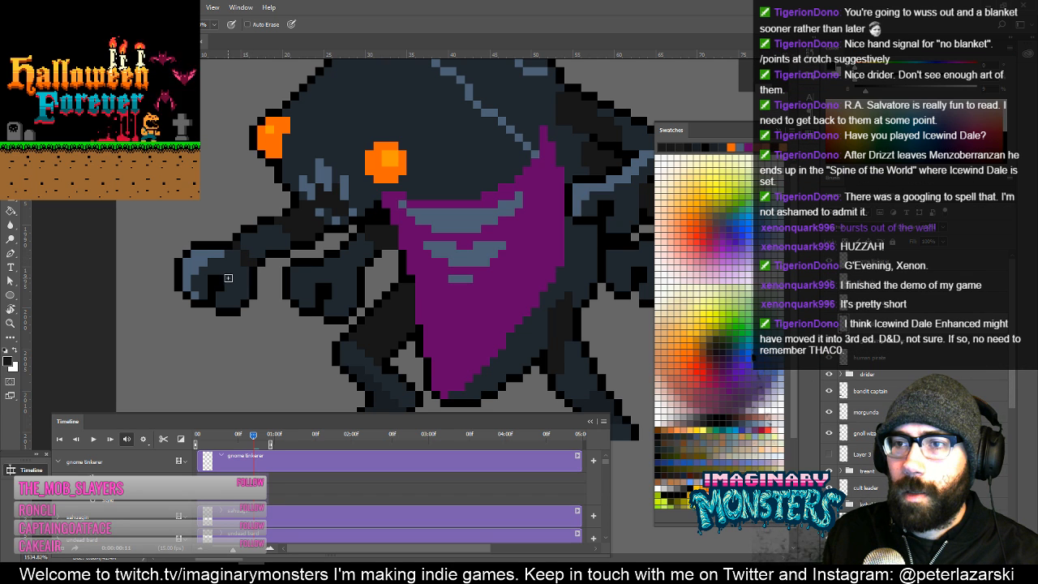
drag(228, 277, 236, 278)
drag(290, 258, 276, 259)
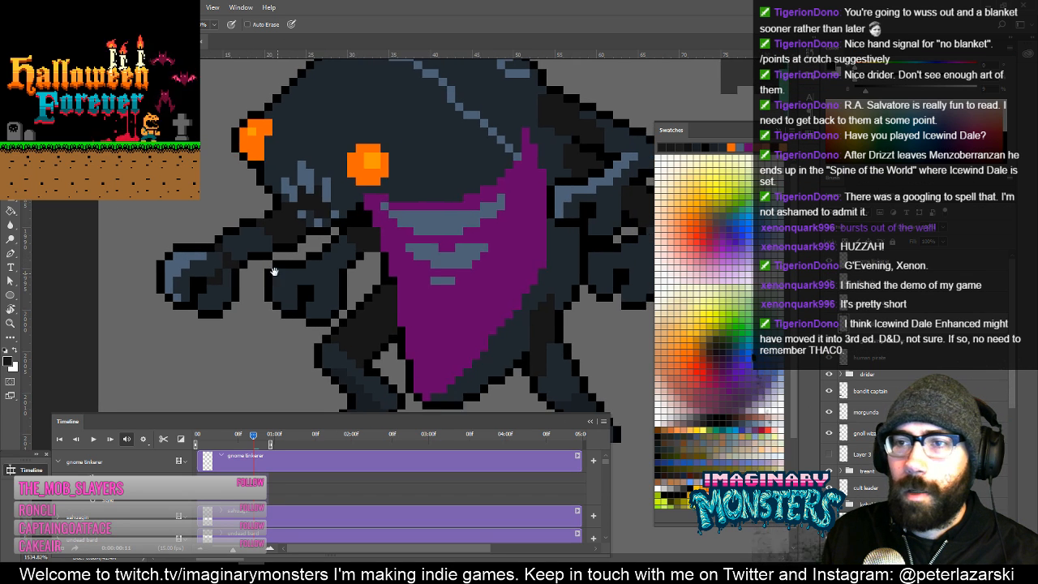
Shade the second front hand with the darker body colour and add a highlight to its knuckles in sampled light blue.
drag(259, 228, 224, 167)
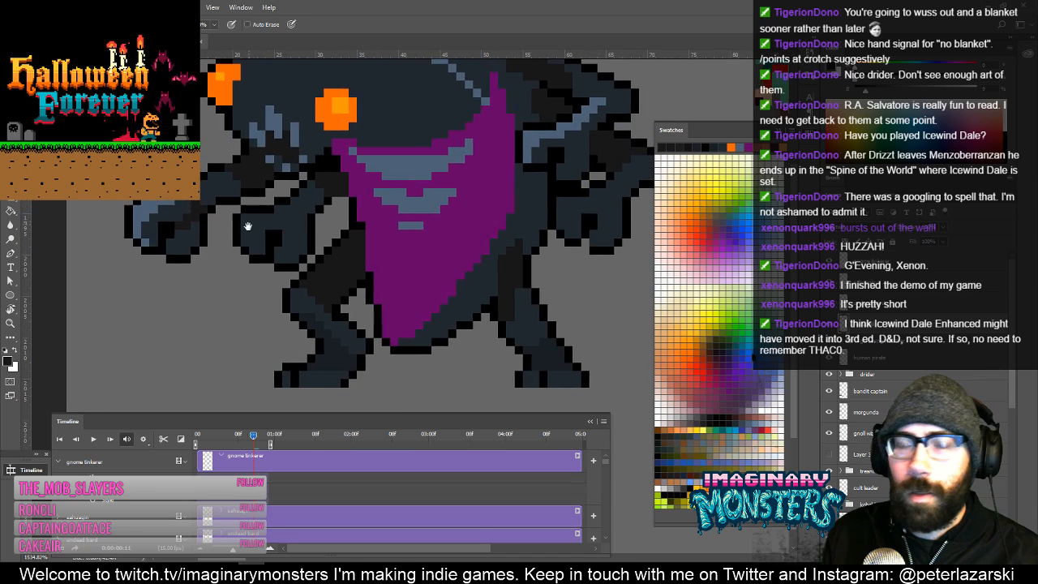
drag(289, 198, 318, 258)
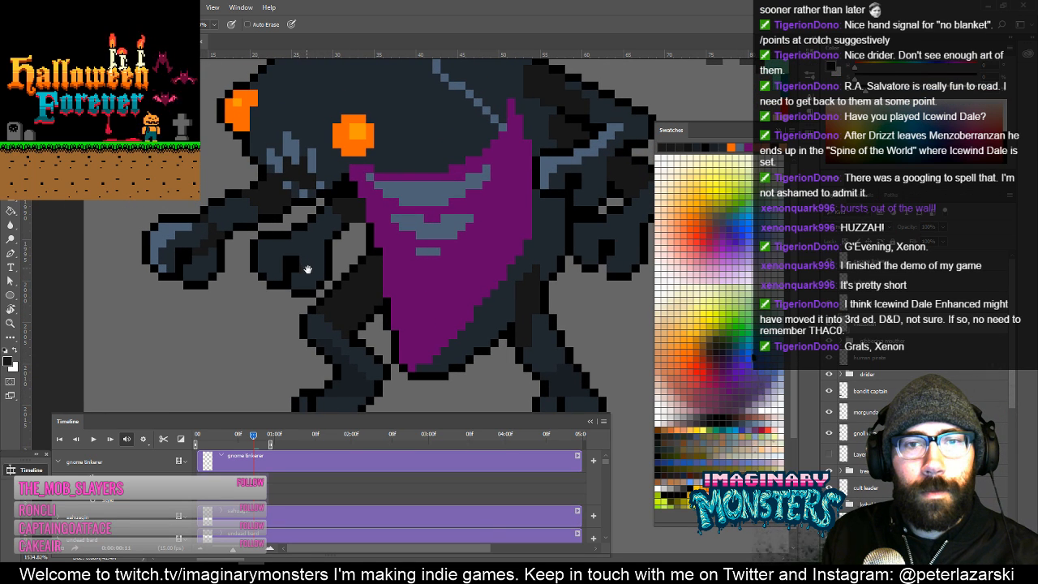
drag(328, 284, 313, 297)
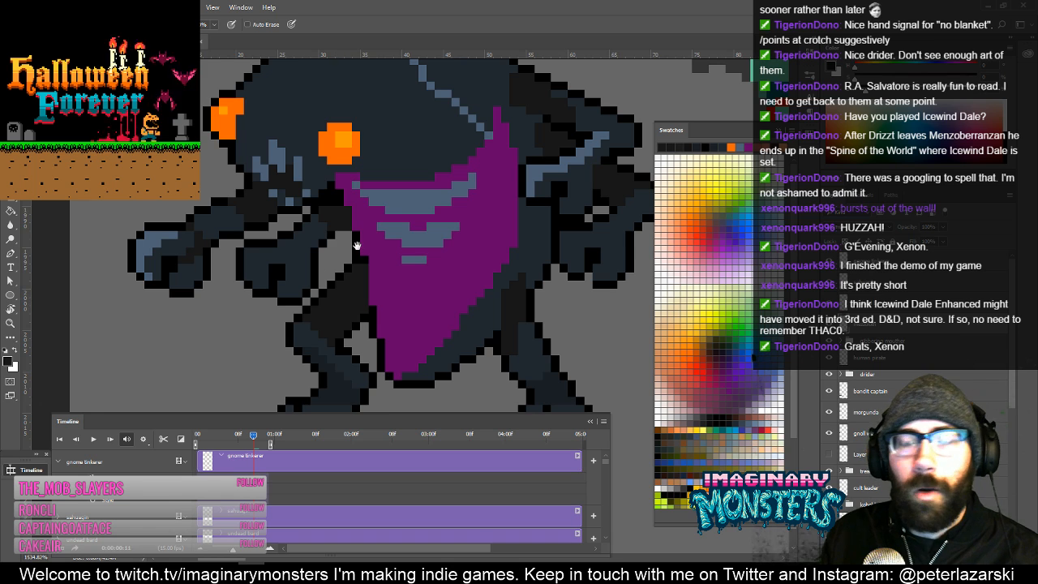
drag(357, 245, 365, 241)
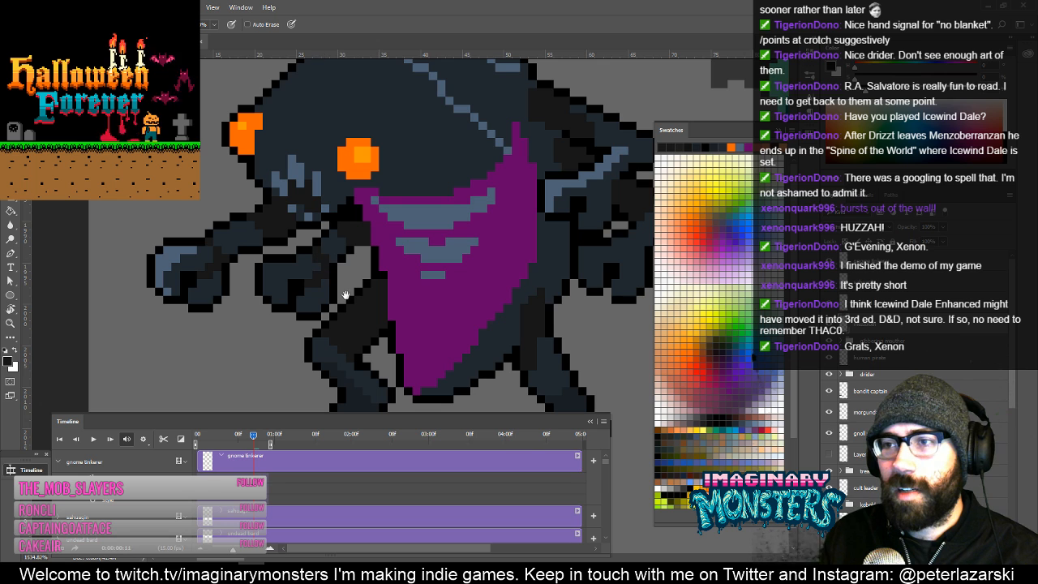
drag(345, 295, 296, 293)
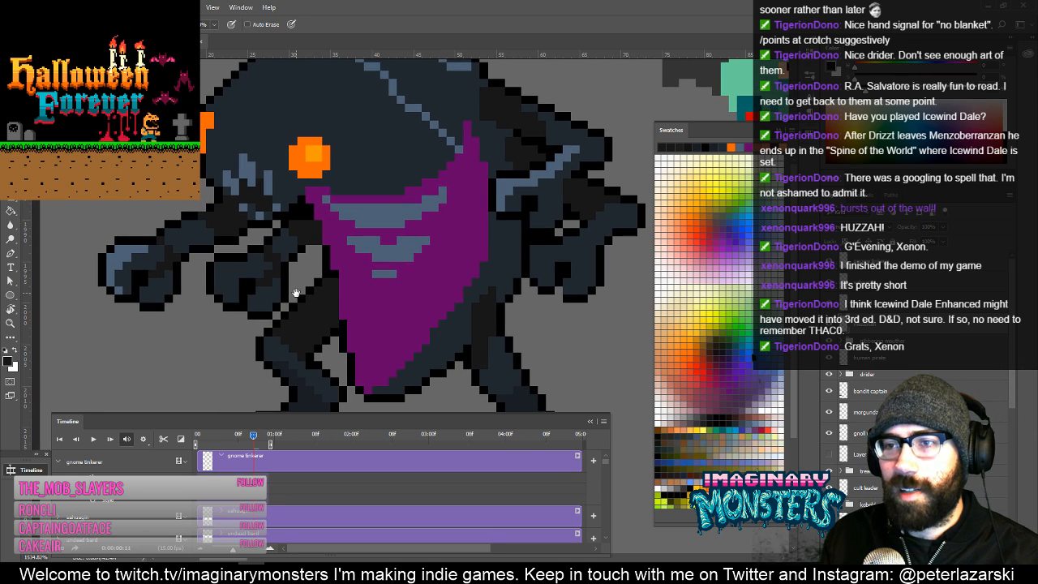
alt+click(121, 289)
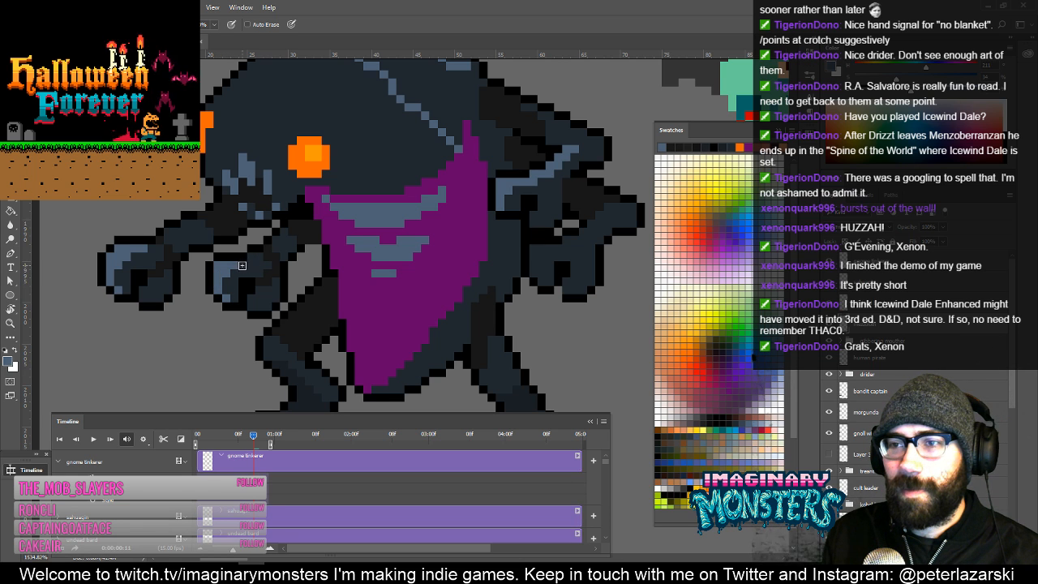
drag(285, 306, 320, 286)
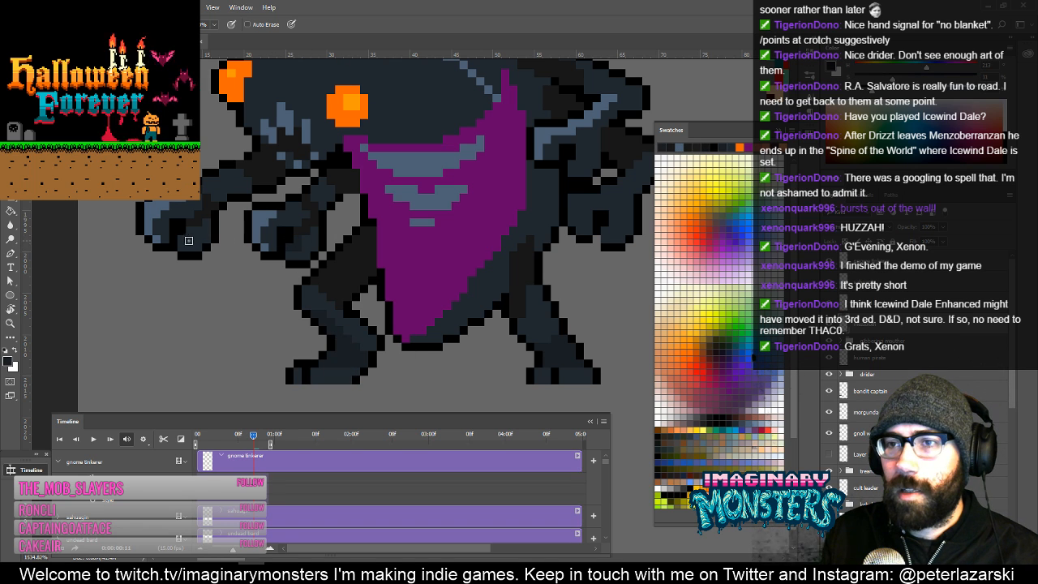
Paint a darker shadow around the near orange eye with the dark shade of the body colour.
drag(297, 243, 291, 286)
drag(319, 168, 285, 233)
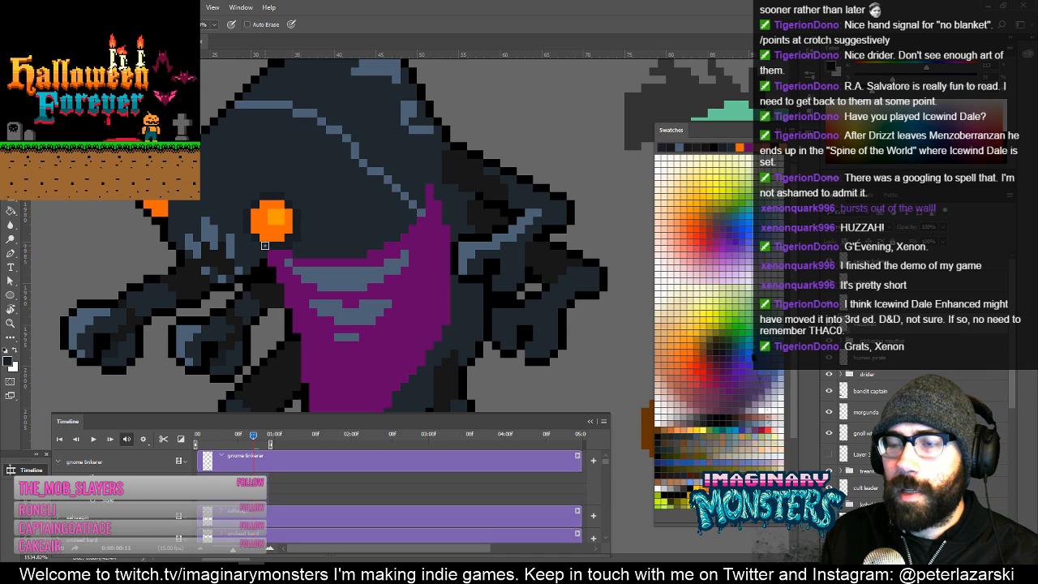
drag(303, 231, 326, 248)
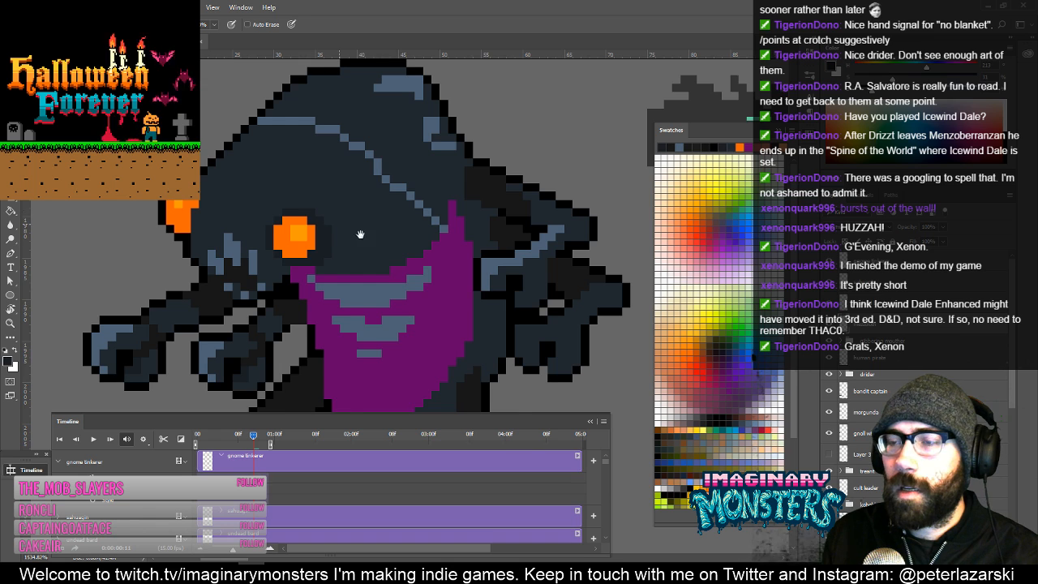
drag(360, 235, 387, 247)
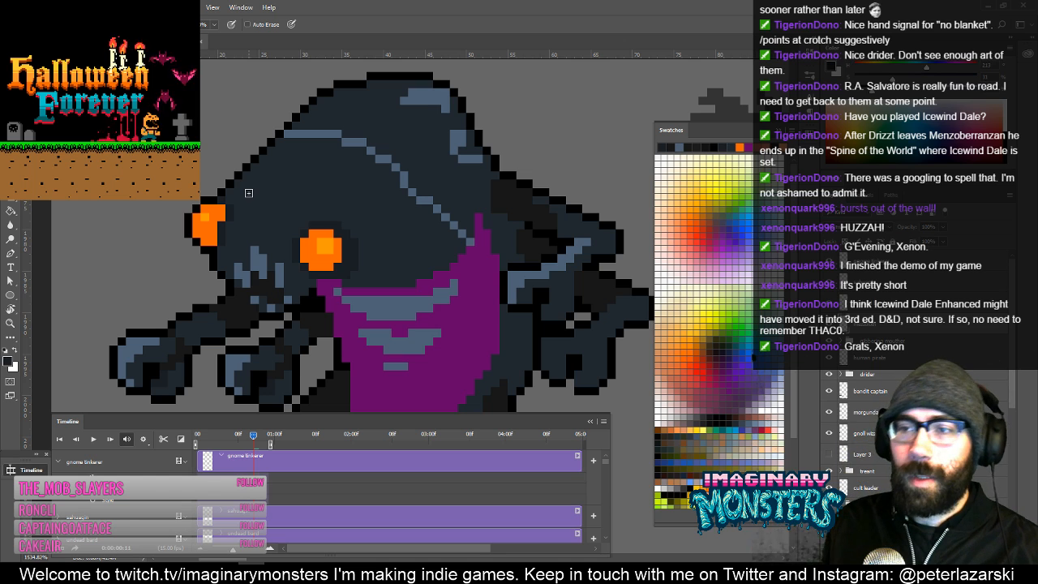
drag(304, 223, 320, 223)
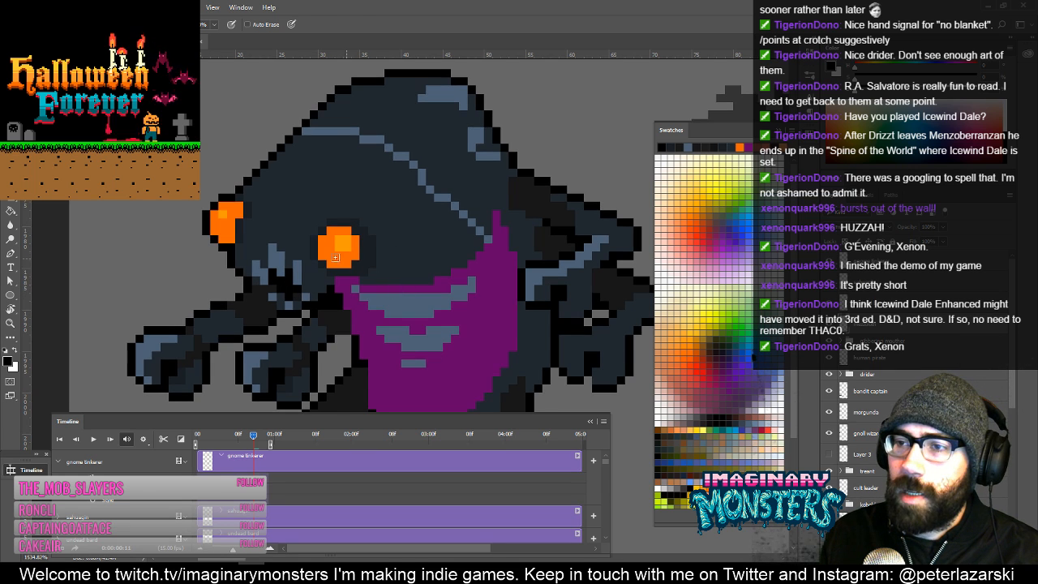
Deepen the mouth opening between the light blue mandible highlights with black and dark body-colour pixels.
scroll(302, 267, up, 3)
click(281, 309)
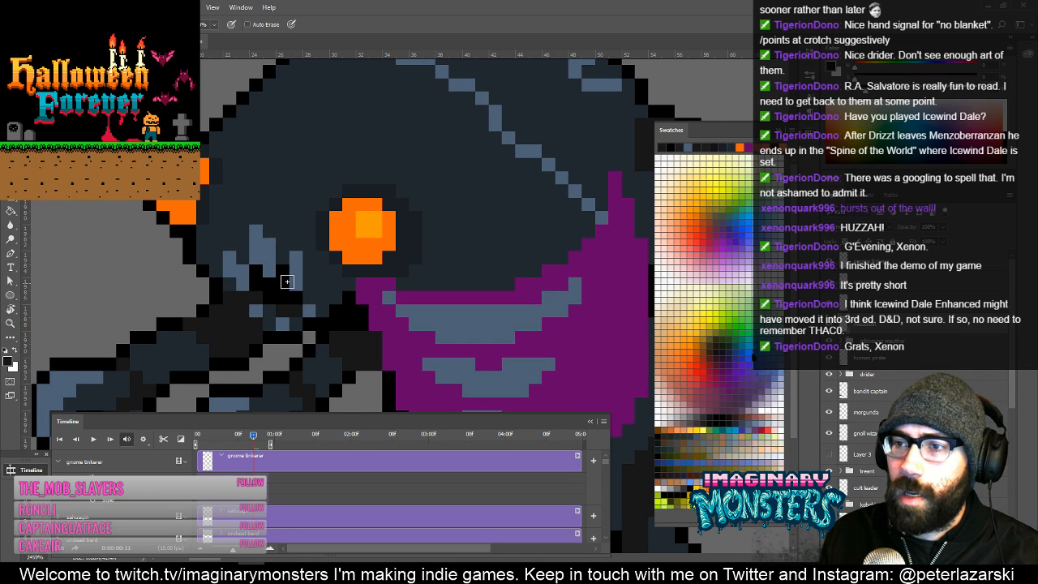
drag(336, 268, 349, 289)
key(z)
alt+click(324, 310)
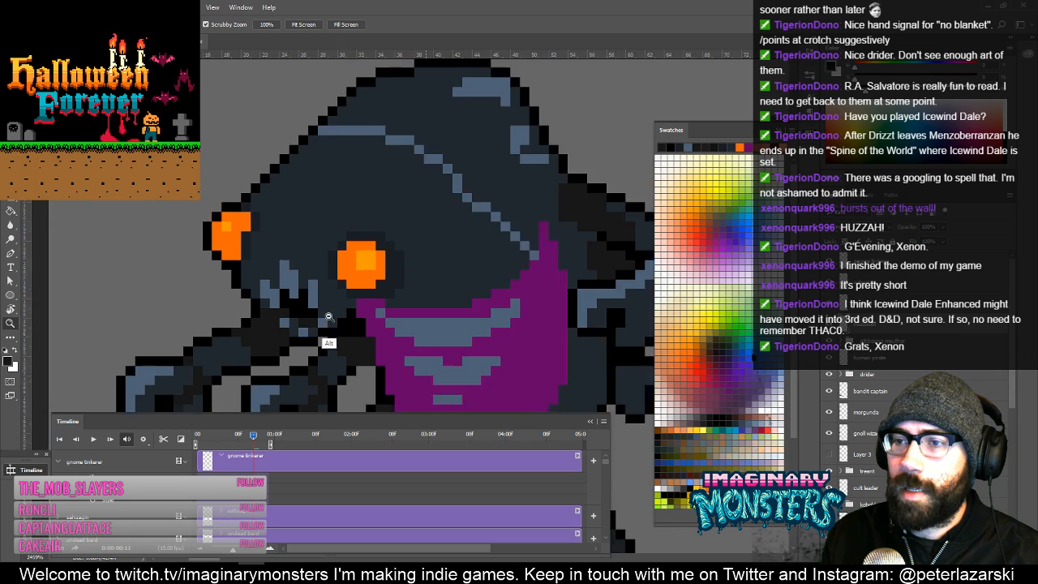
alt+click(325, 310)
drag(327, 348, 332, 248)
drag(355, 341, 374, 343)
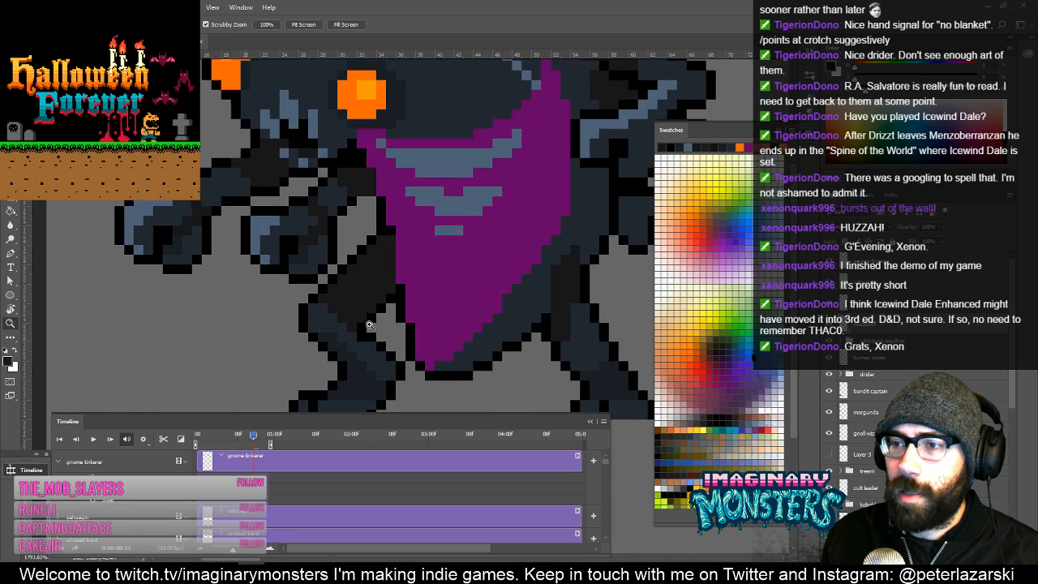
key(b)
alt+click(357, 360)
drag(272, 224, 280, 356)
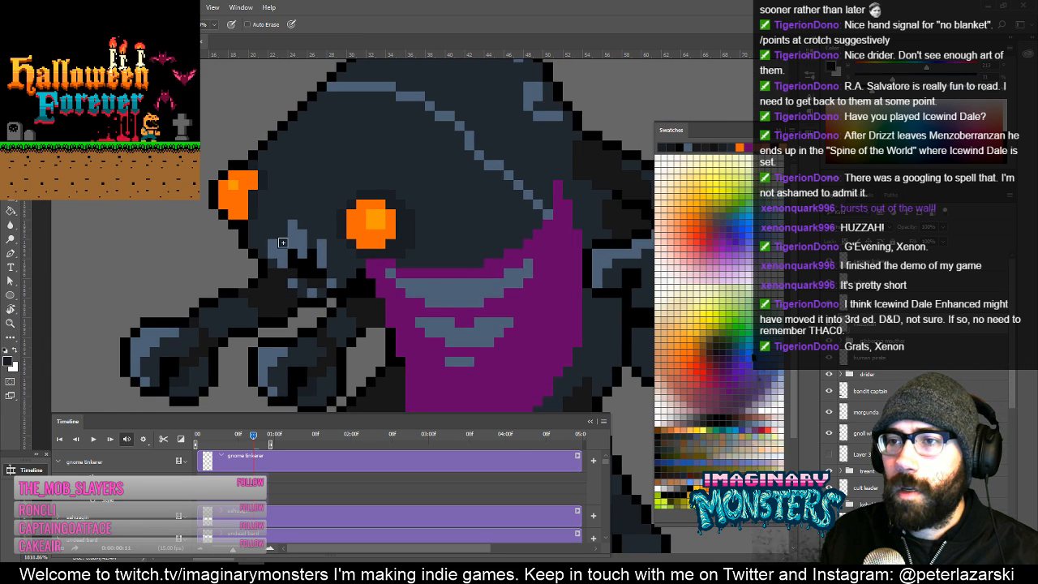
drag(299, 249, 306, 292)
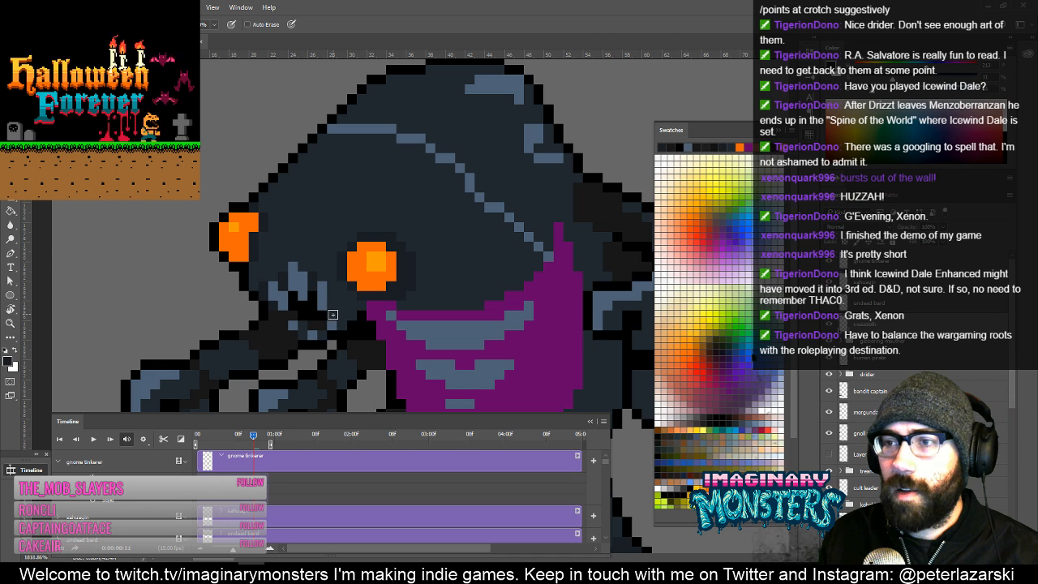
drag(346, 286, 351, 270)
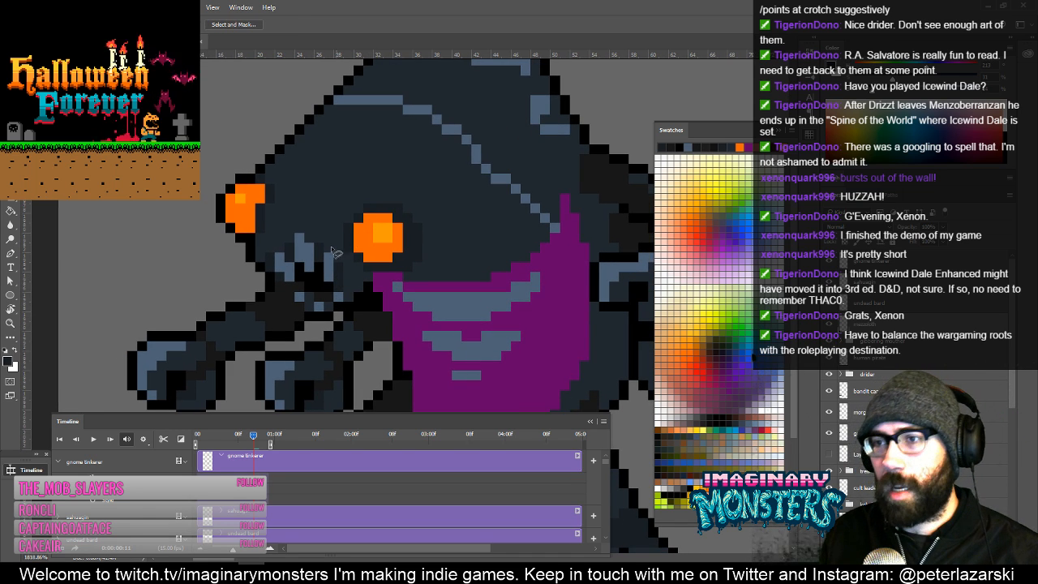
Rework the lower jaw pixels beneath the mouth, alternating between sampled dark colours and the light blue highlight.
key(l)
mouse_move(288, 294)
mouse_down()
mouse_move(312, 302)
mouse_move(288, 307)
mouse_move(294, 296)
mouse_up()
key(v)
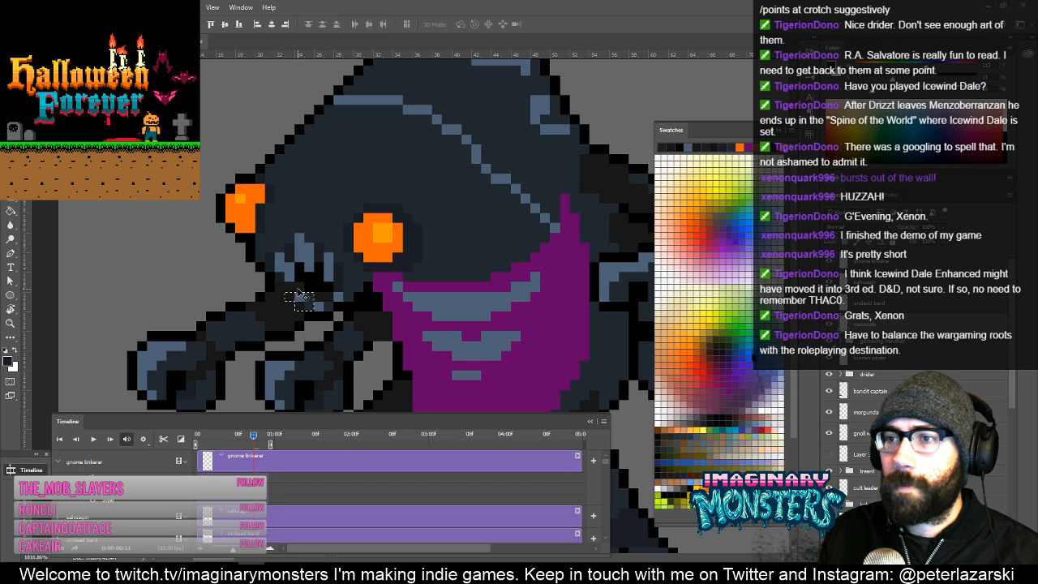
key(ctrl+d)
key(b)
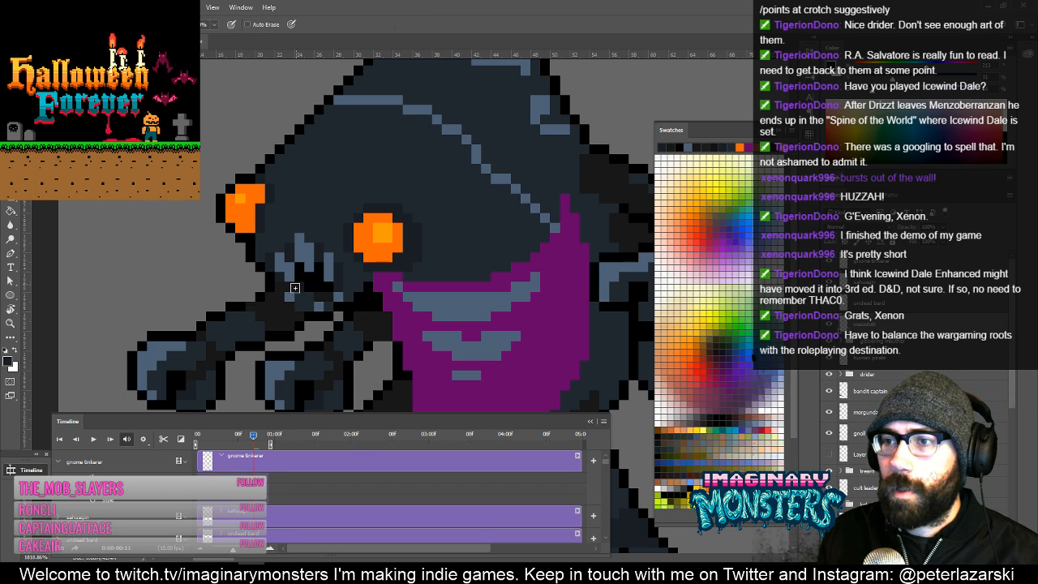
mouse_move(337, 297)
mouse_down()
mouse_move(327, 313)
mouse_move(337, 292)
mouse_move(347, 297)
mouse_move(353, 338)
mouse_up()
alt+click(309, 322)
click(300, 322)
alt+click(300, 339)
click(297, 308)
alt+click(289, 289)
click(307, 288)
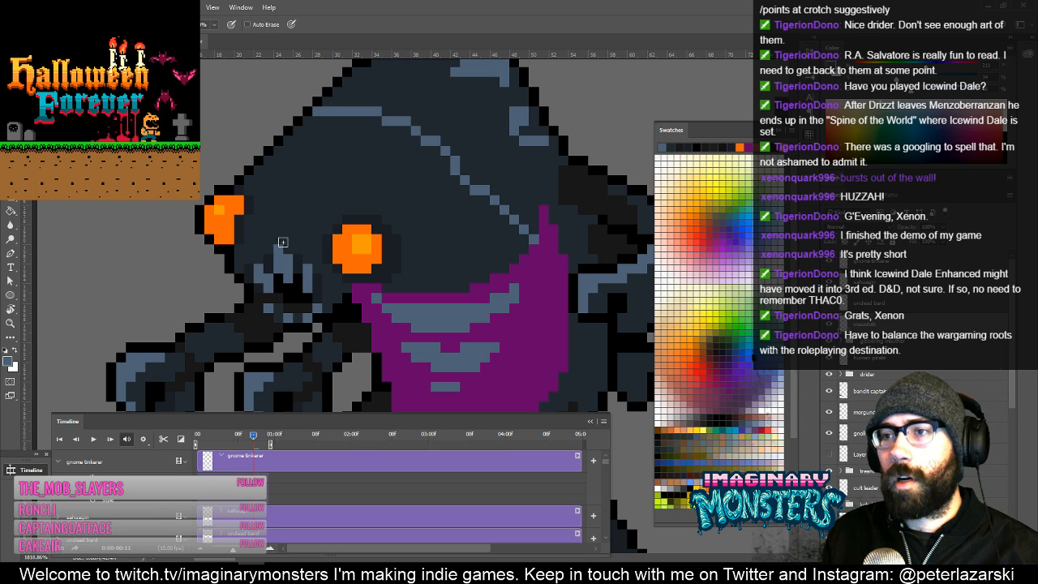
Examine the creature's mouth, arms and overall shading close up and as a whole beside the zombie sprite.
drag(365, 283, 374, 276)
drag(375, 311, 367, 289)
key(e)
key(z)
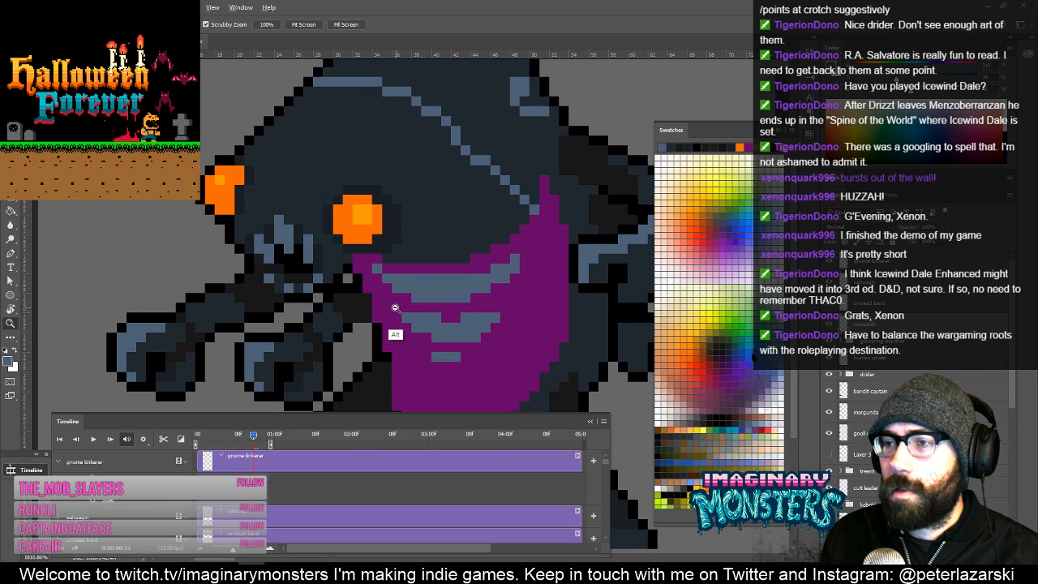
alt+click(397, 308)
alt+click(397, 307)
alt+click(398, 305)
drag(380, 304, 421, 249)
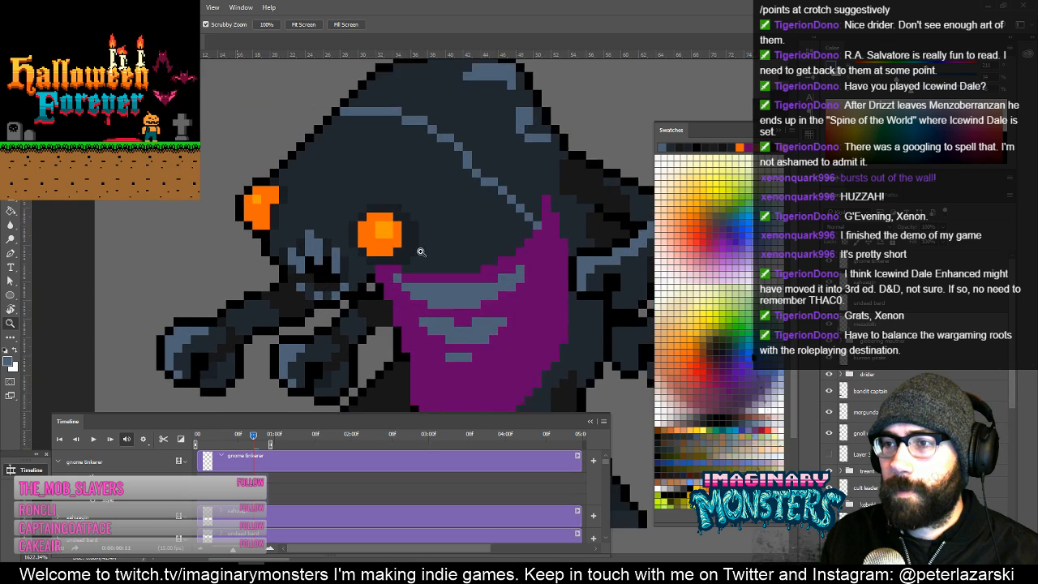
key(b)
alt+click(380, 333)
drag(420, 334, 383, 270)
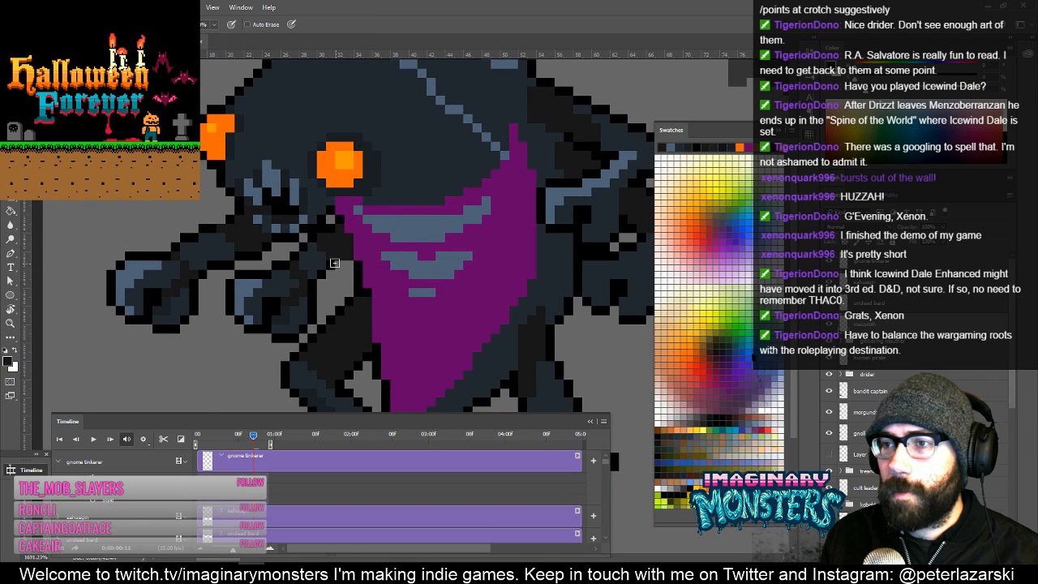
key(z)
alt+click(404, 265)
alt+click(403, 266)
alt+click(404, 266)
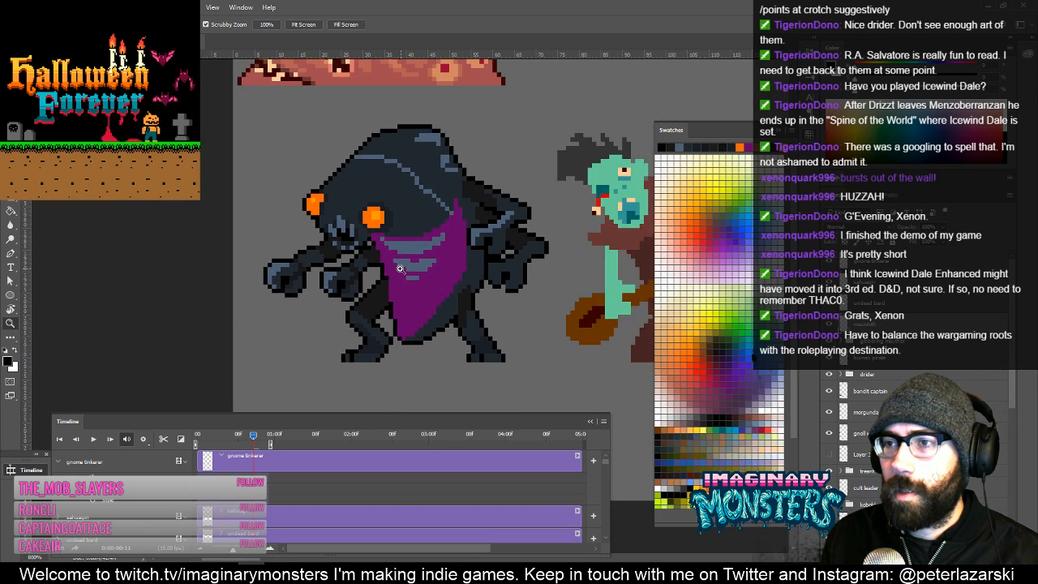
drag(400, 261, 364, 276)
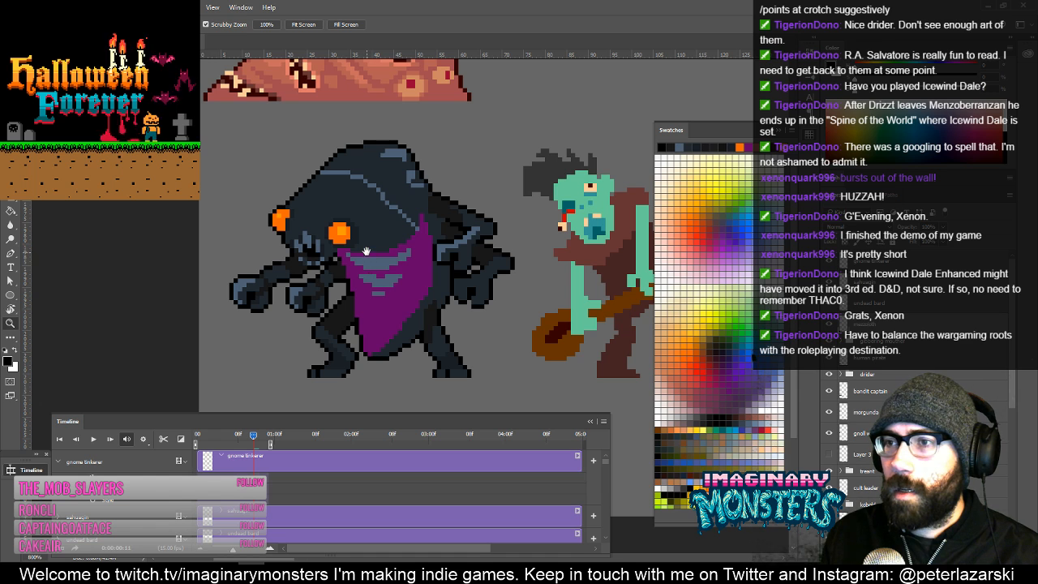
key(b)
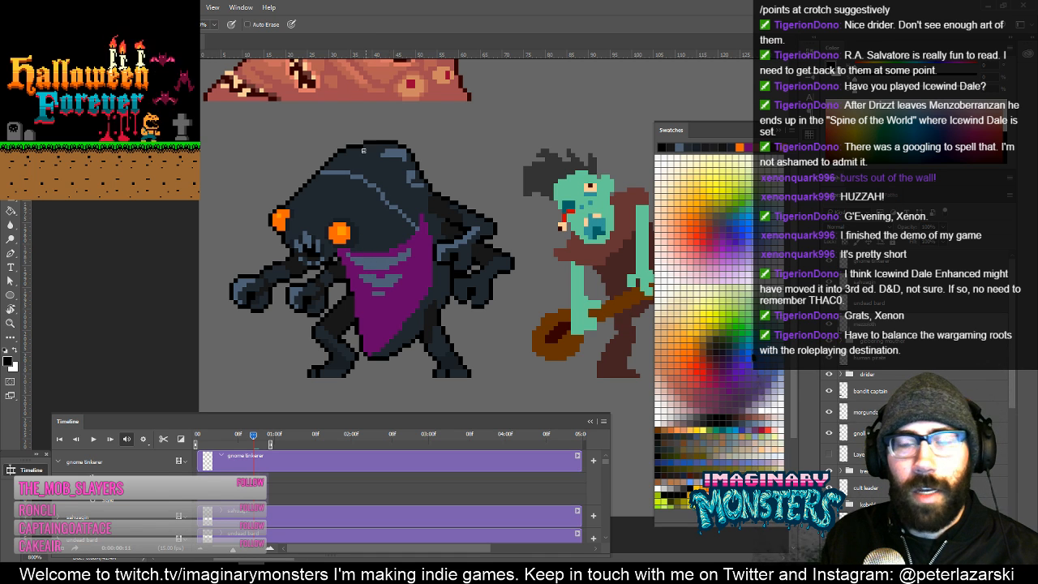
Touch up the black outline beneath the jaw where it meets the front arms and the bandana's corner.
key(z)
click(327, 259)
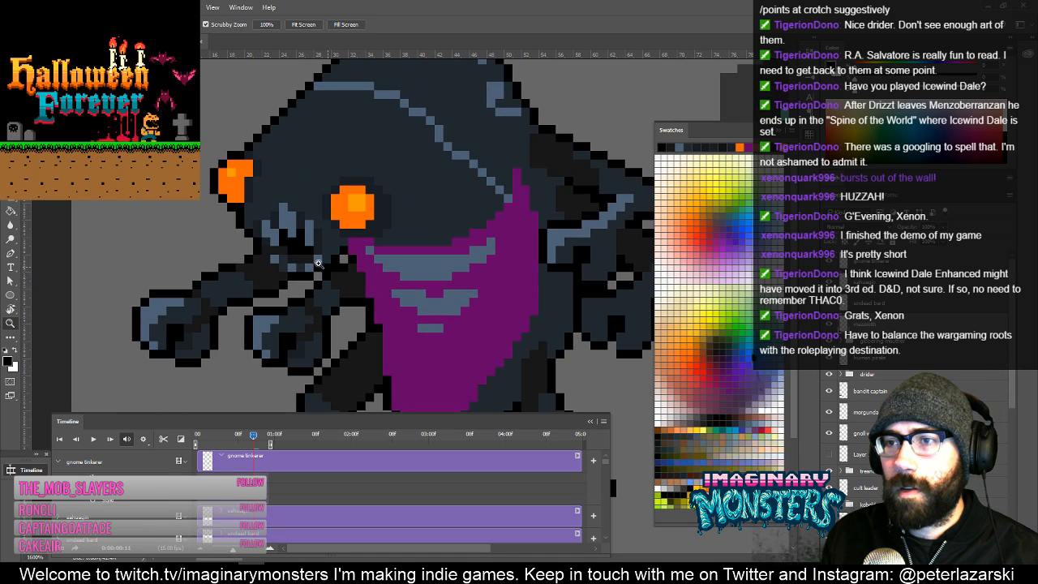
key(b)
mouse_move(406, 303)
mouse_down()
mouse_move(396, 271)
mouse_move(400, 283)
mouse_up()
key(z)
click(260, 232)
key(b)
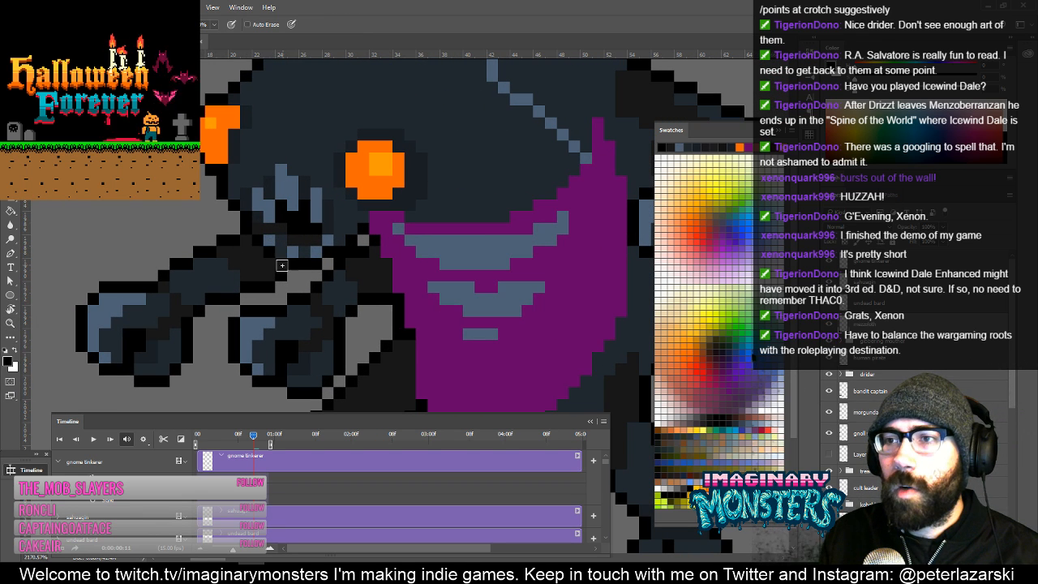
key(z)
alt+click(426, 271)
alt+click(425, 259)
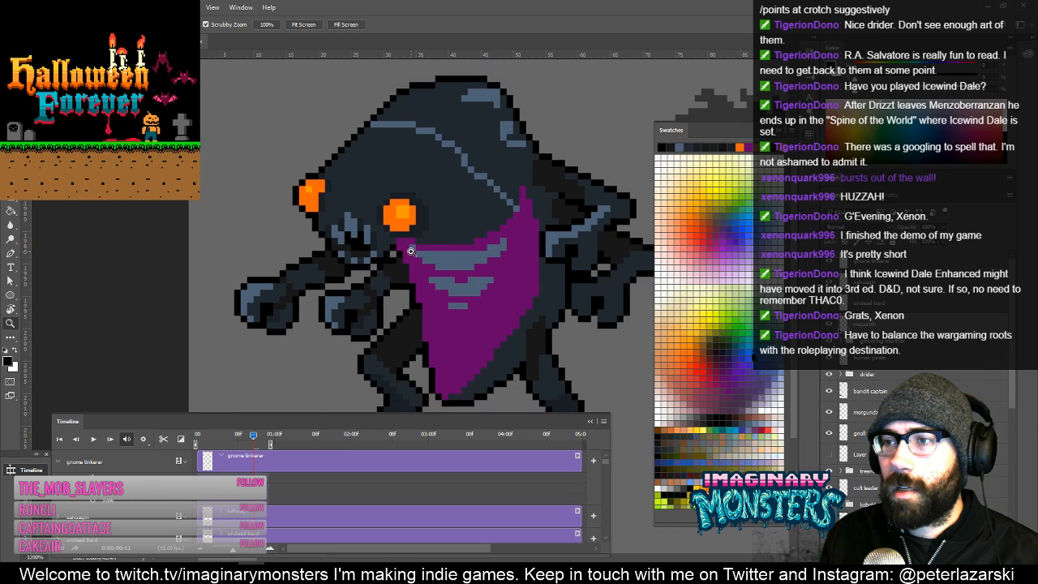
key(b)
key(z)
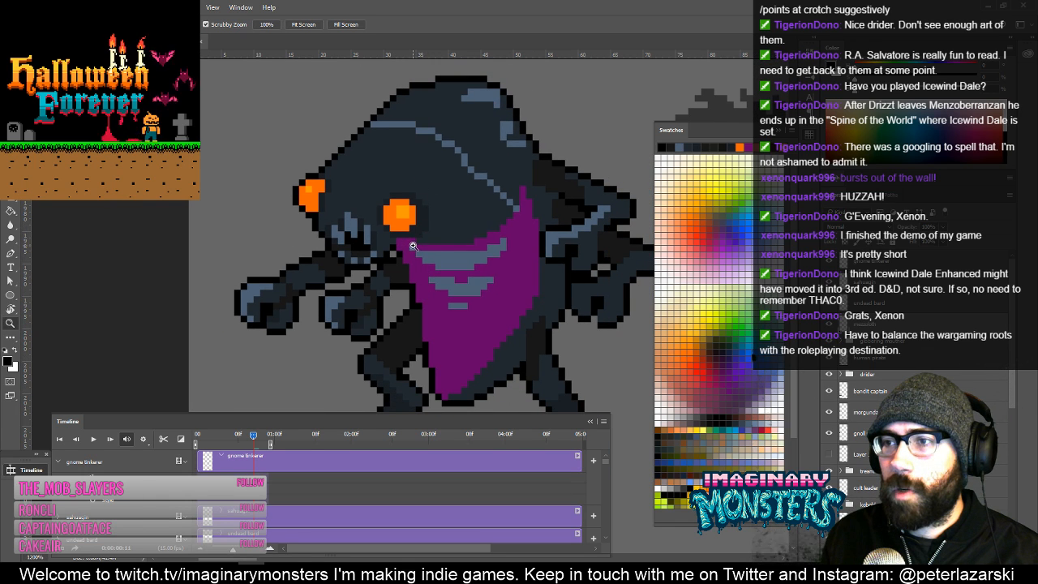
Draw a stepped black outline along the bandana's upper edge where it meets the creature's head.
click(412, 242)
key(b)
mouse_move(373, 264)
mouse_down()
mouse_move(228, 327)
mouse_move(310, 314)
mouse_up()
drag(406, 289, 431, 283)
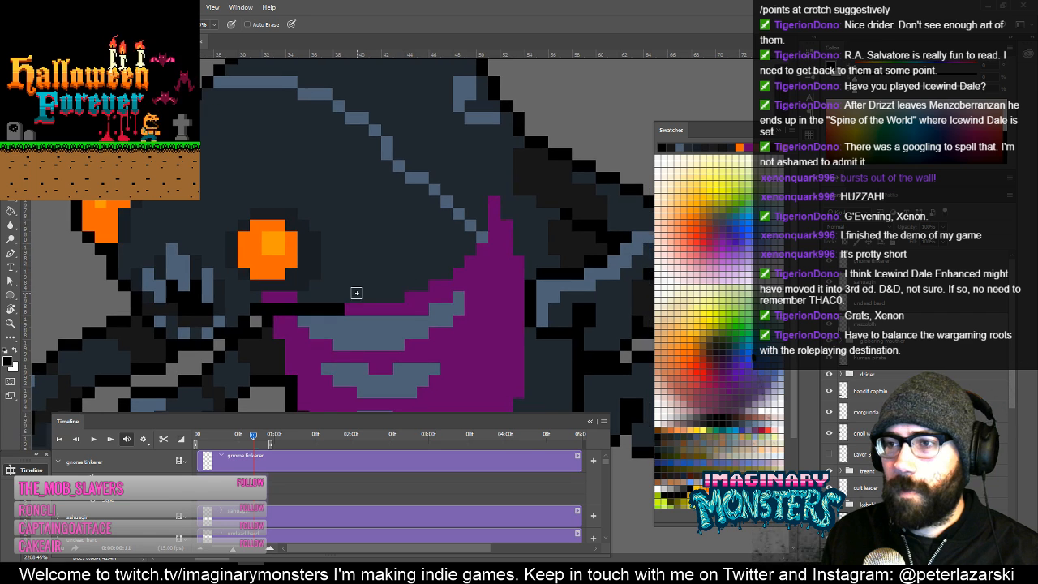
drag(349, 295, 403, 295)
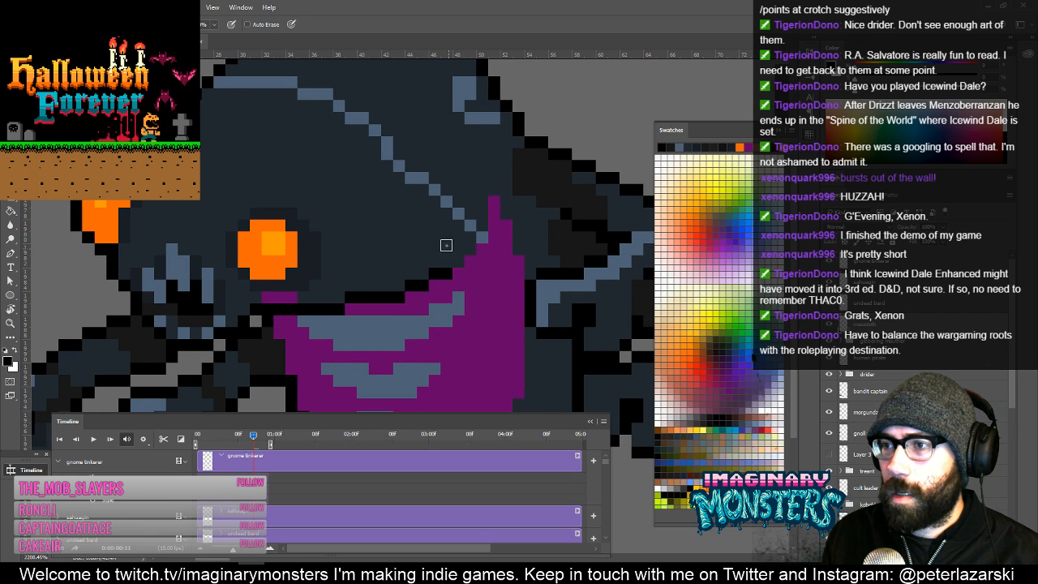
alt+click(310, 321)
Examine the creature's head, bandana and limbs as a whole beside the zombie sprite and close up.
key(z)
alt+click(347, 289)
alt+click(349, 288)
alt+click(352, 288)
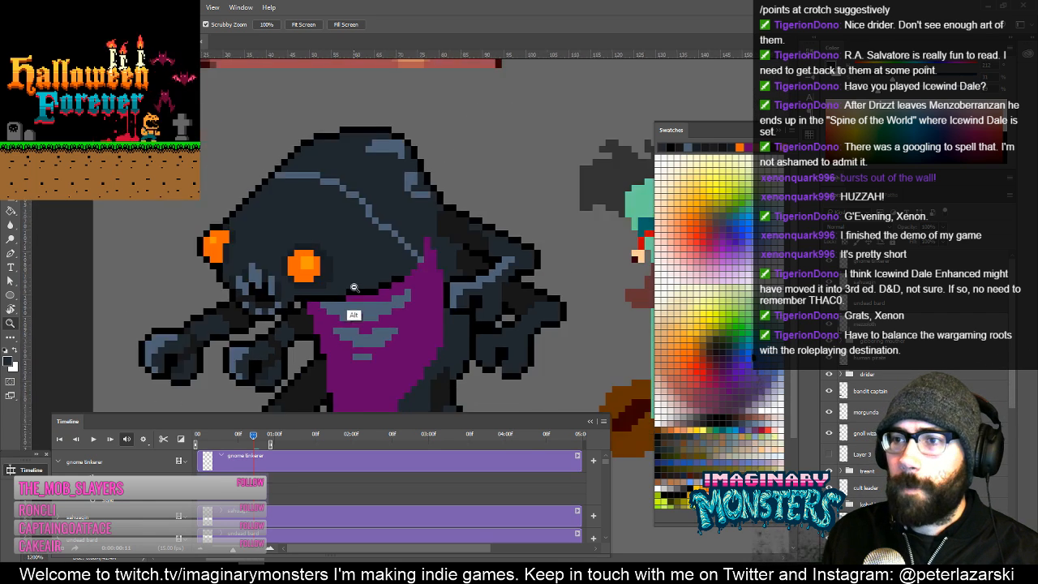
alt+click(353, 288)
drag(457, 310, 459, 248)
key(b)
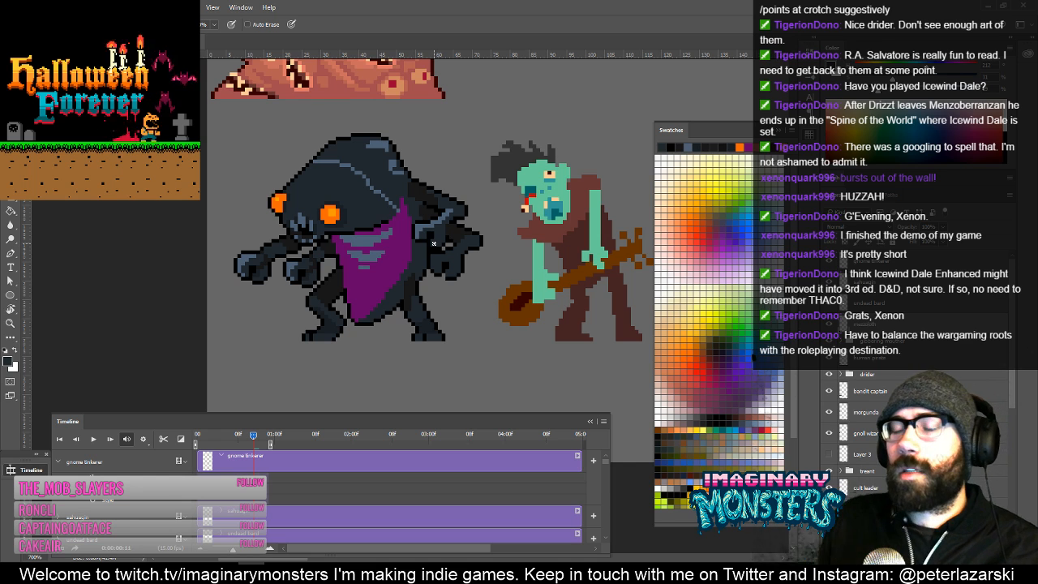
key(z)
drag(407, 289, 448, 287)
key(b)
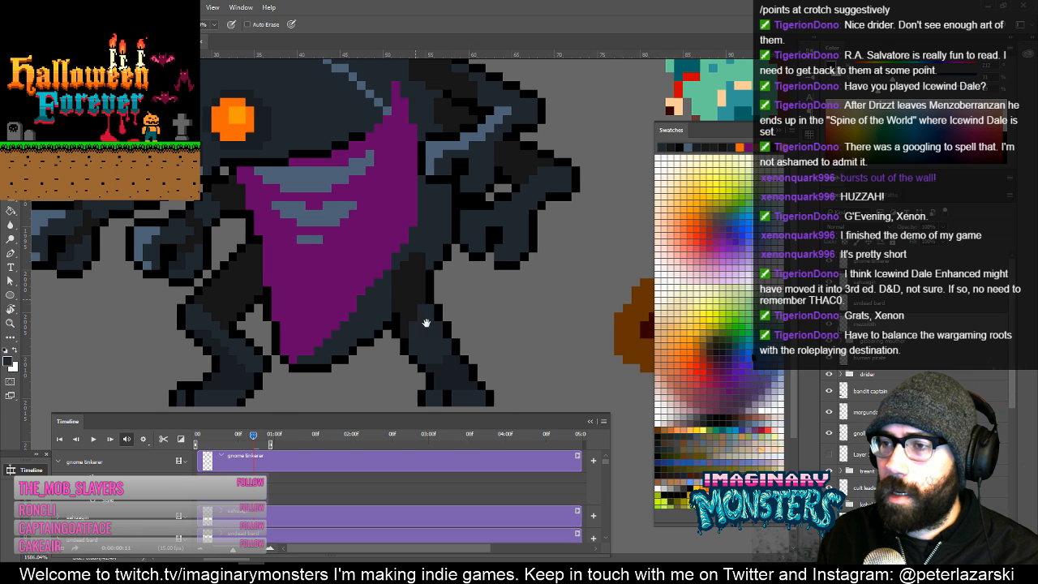
drag(427, 290, 490, 365)
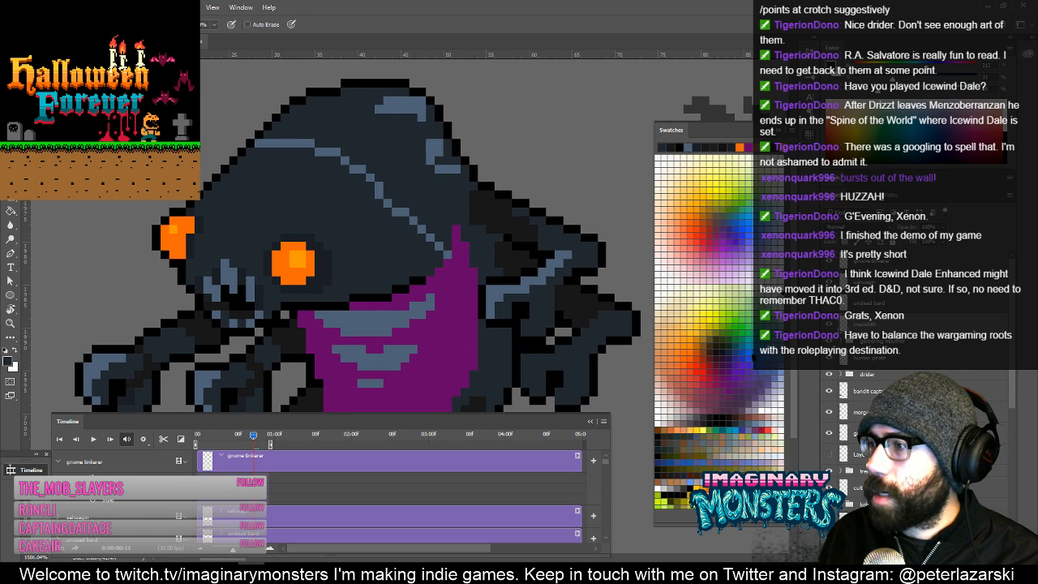
Add a dark teal rim light just inside the black outline along the front and crown of the head.
click(738, 344)
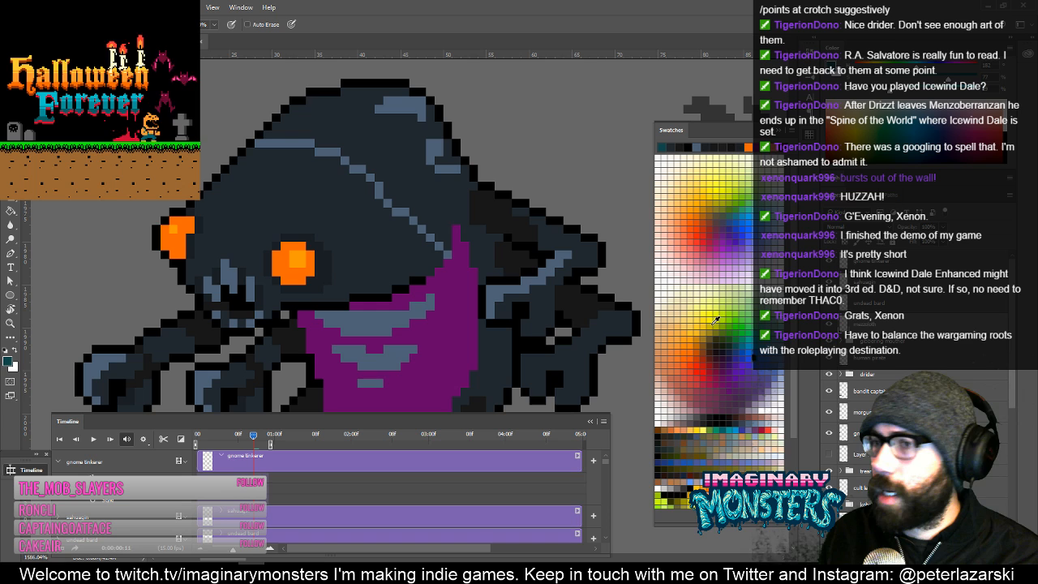
click(198, 206)
shift+click(250, 154)
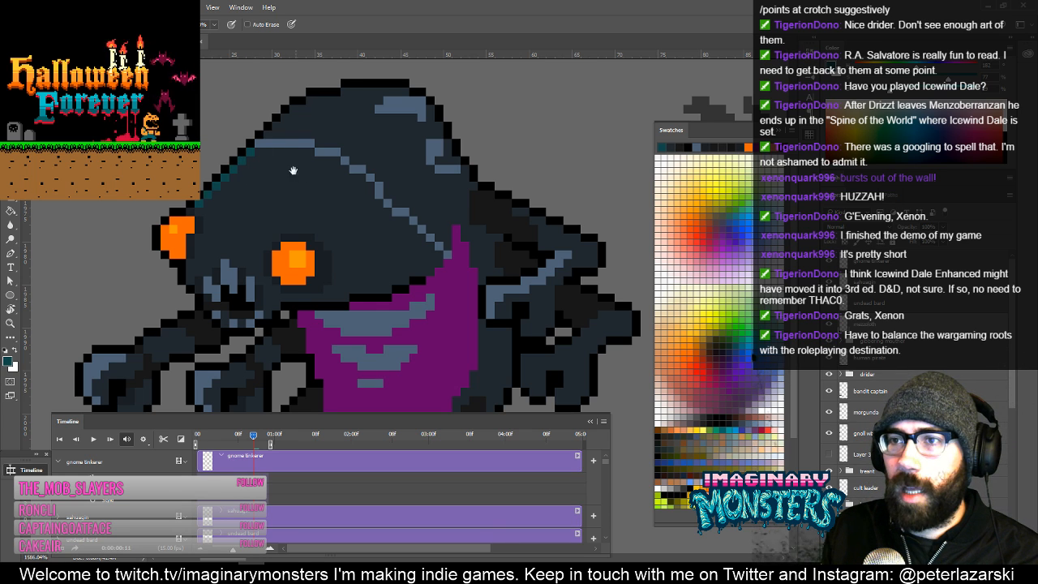
drag(279, 169, 318, 200)
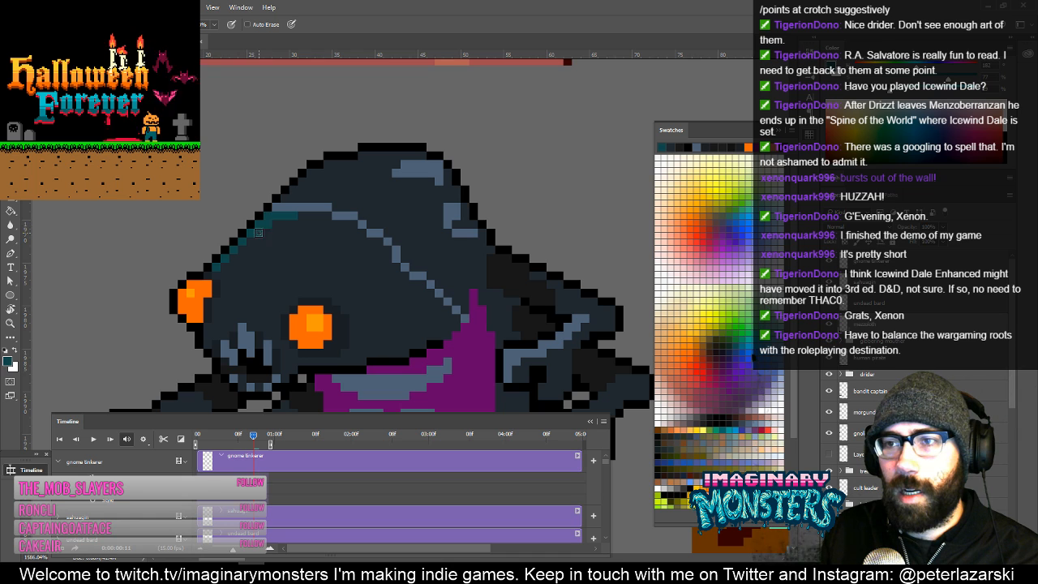
shift+click(328, 165)
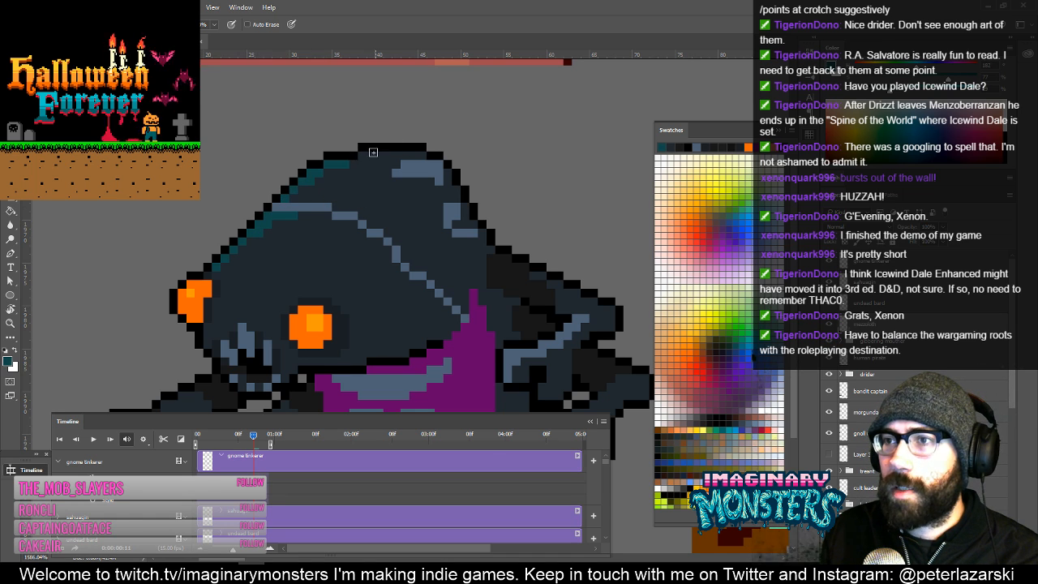
shift+click(412, 155)
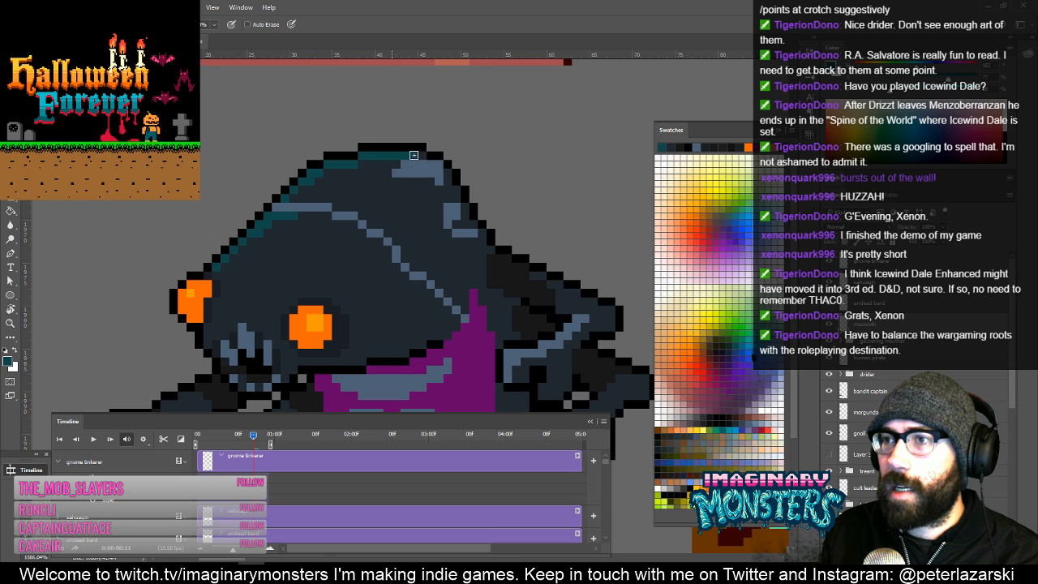
Continue the dark teal rim light down the head's edge around the far orange eye.
drag(369, 236, 423, 176)
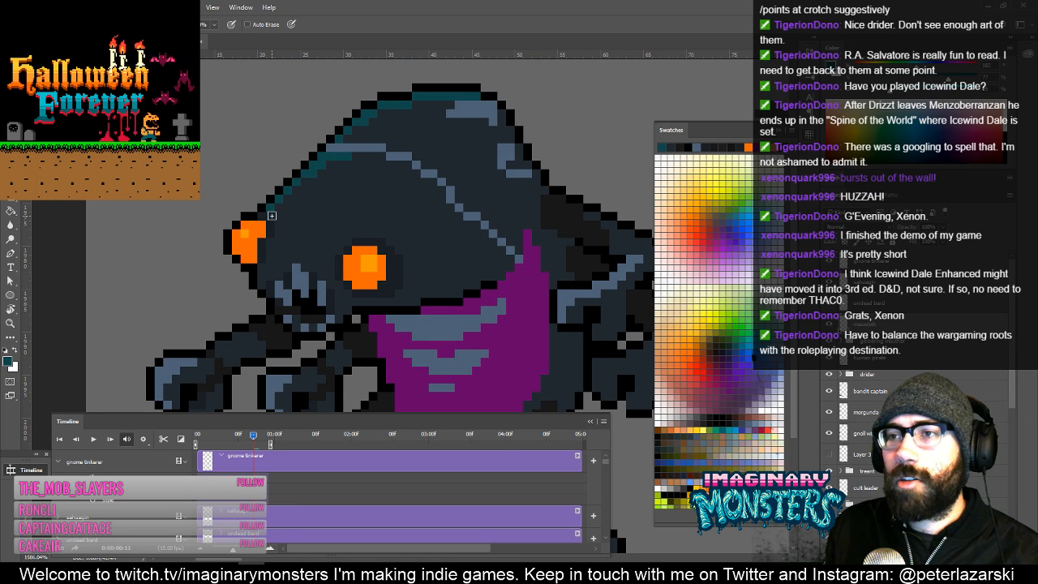
drag(273, 244, 262, 270)
mouse_move(362, 309)
mouse_down()
mouse_move(332, 275)
mouse_move(315, 274)
mouse_up()
mouse_move(359, 245)
mouse_down()
mouse_move(320, 279)
mouse_move(306, 269)
mouse_move(351, 272)
mouse_move(344, 263)
mouse_move(365, 300)
mouse_up()
key(b)
Draw a curved rim light behind the near eye in pink and recolour it dark red.
scroll(784, 424, down, 3)
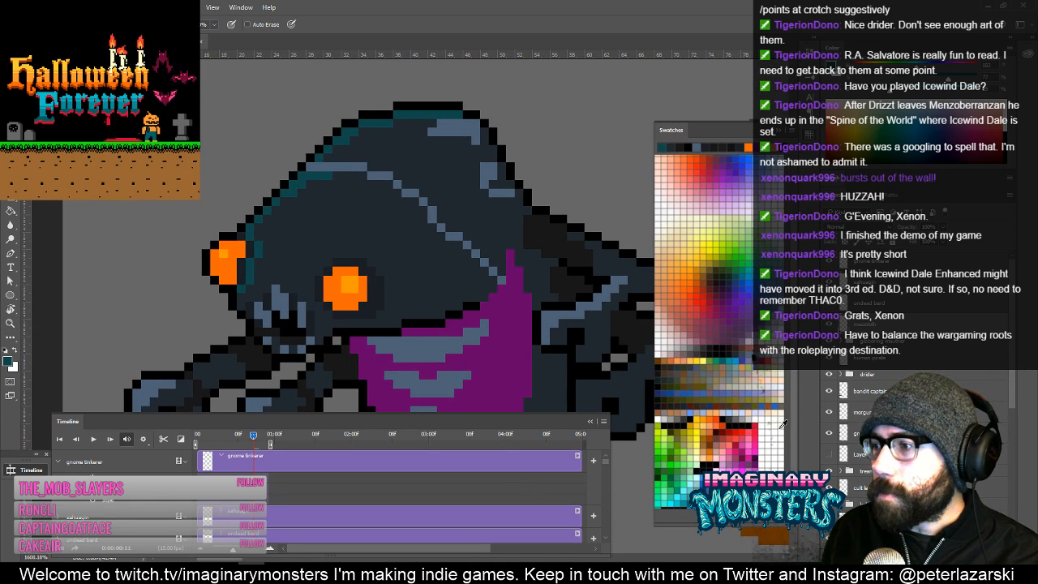
click(733, 445)
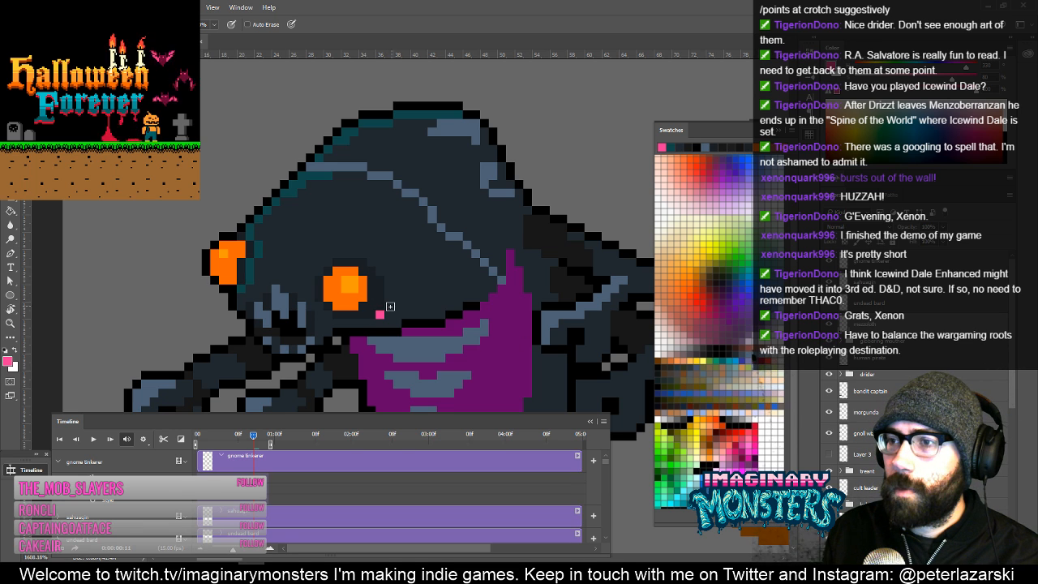
drag(390, 307, 391, 281)
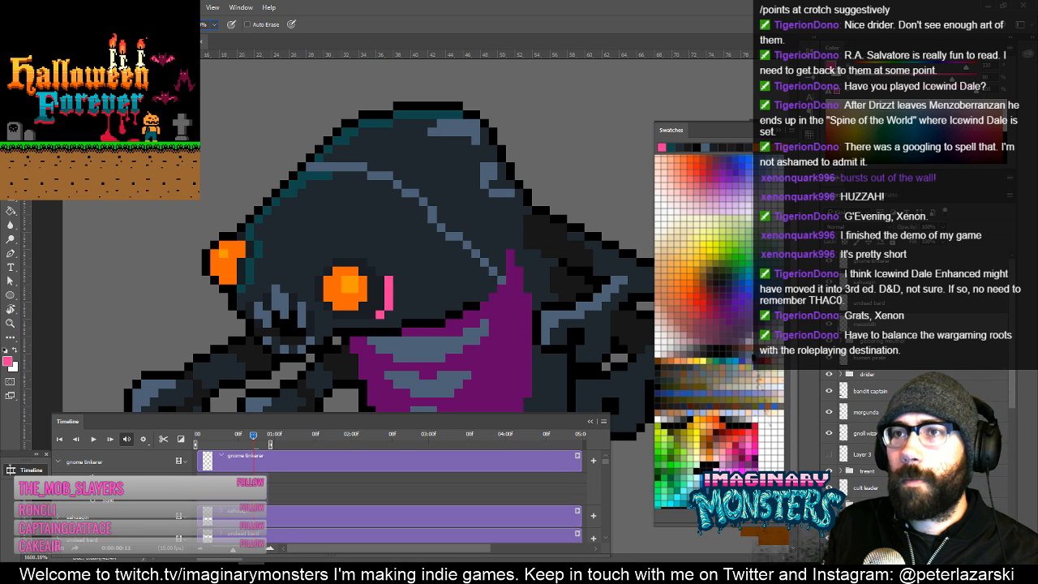
click(703, 316)
mouse_move(385, 310)
mouse_down()
mouse_move(387, 277)
mouse_move(365, 254)
mouse_move(341, 254)
mouse_move(439, 233)
mouse_up()
Draw a light blue highlight arc in front of and above the near eye using the sampled highlight colour.
alt+click(317, 282)
alt+click(373, 131)
drag(356, 219, 386, 219)
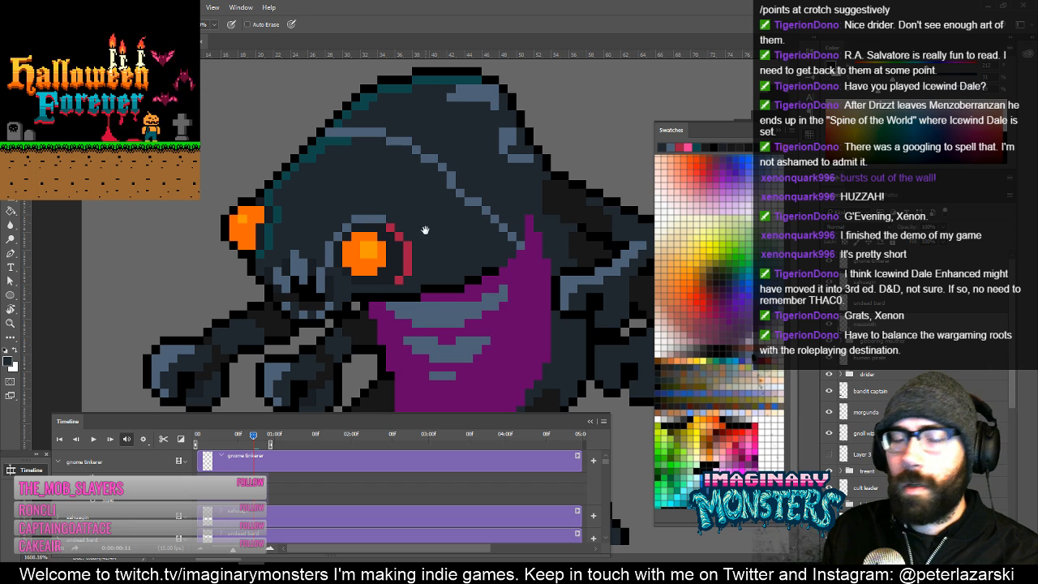
drag(415, 214, 378, 211)
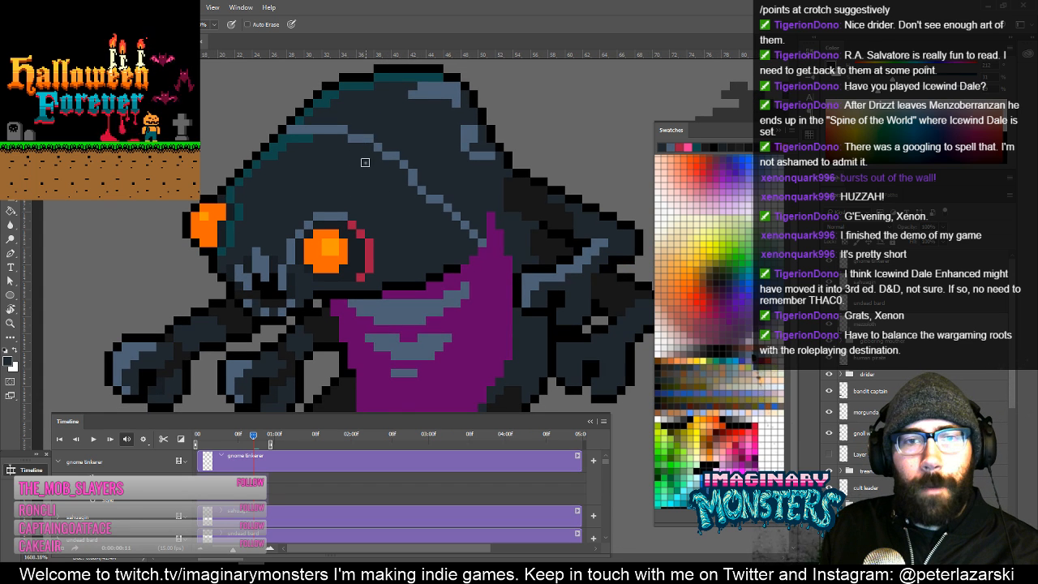
drag(398, 257, 428, 258)
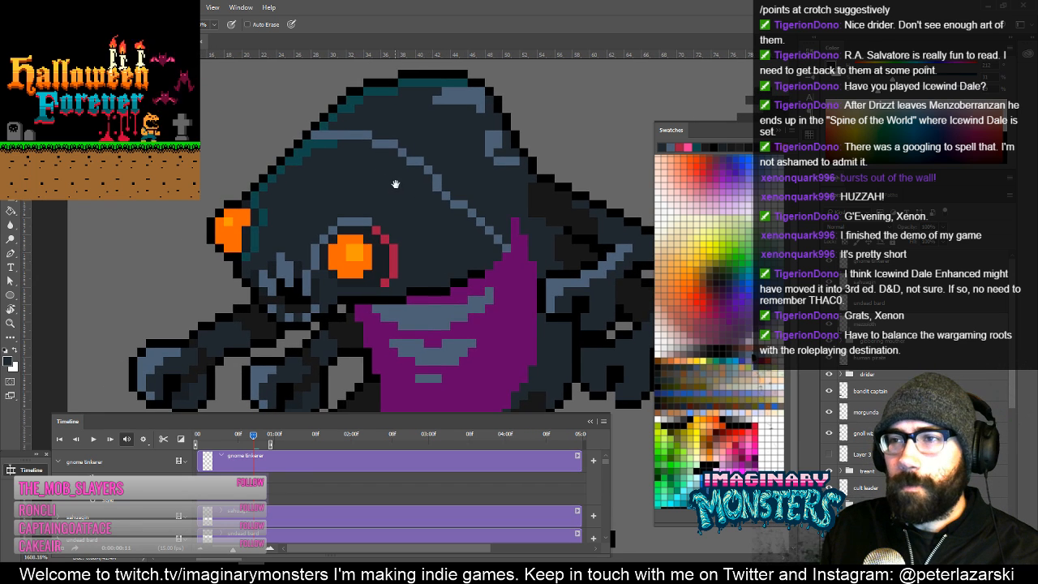
drag(395, 184, 369, 194)
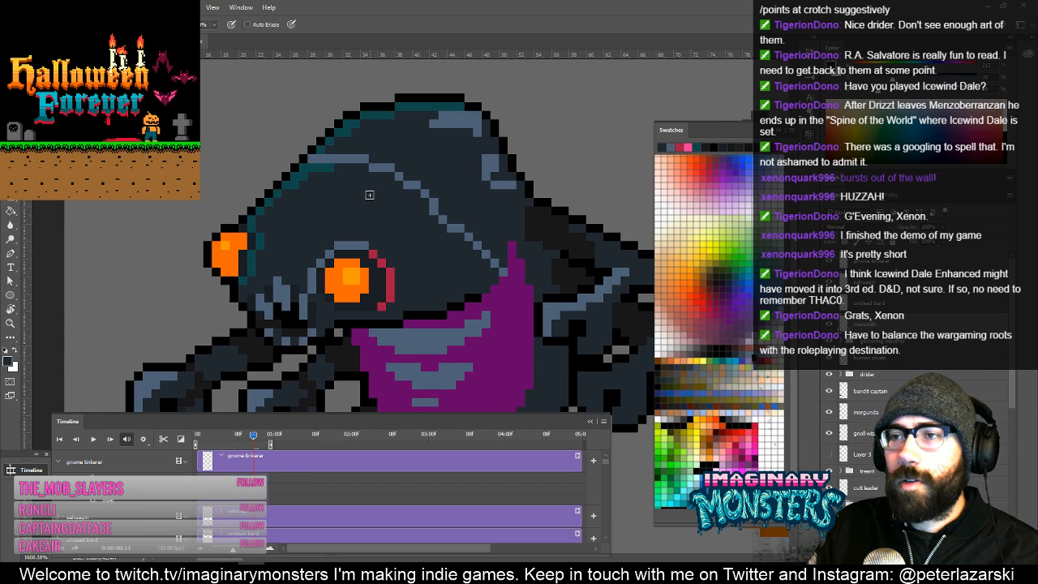
Recolour the front section of the head's ridge line dark teal and add a black line directly above it.
alt+click(306, 158)
drag(314, 159, 332, 158)
mouse_move(420, 269)
mouse_down()
mouse_move(352, 261)
mouse_move(363, 265)
mouse_up()
mouse_move(283, 154)
mouse_down()
mouse_move(302, 154)
mouse_move(301, 164)
mouse_up()
alt+click(273, 164)
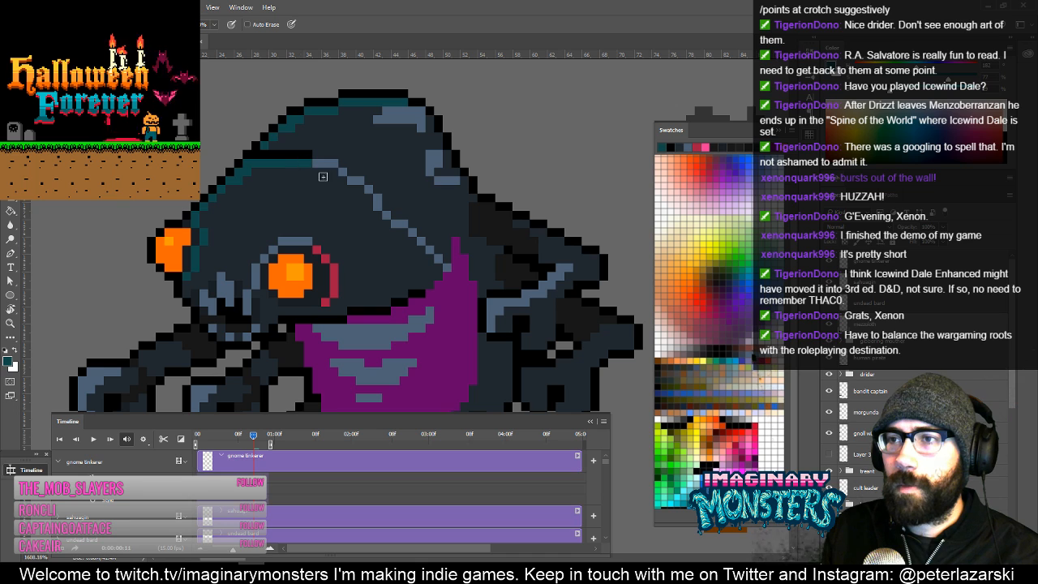
alt+click(255, 186)
drag(345, 252, 348, 271)
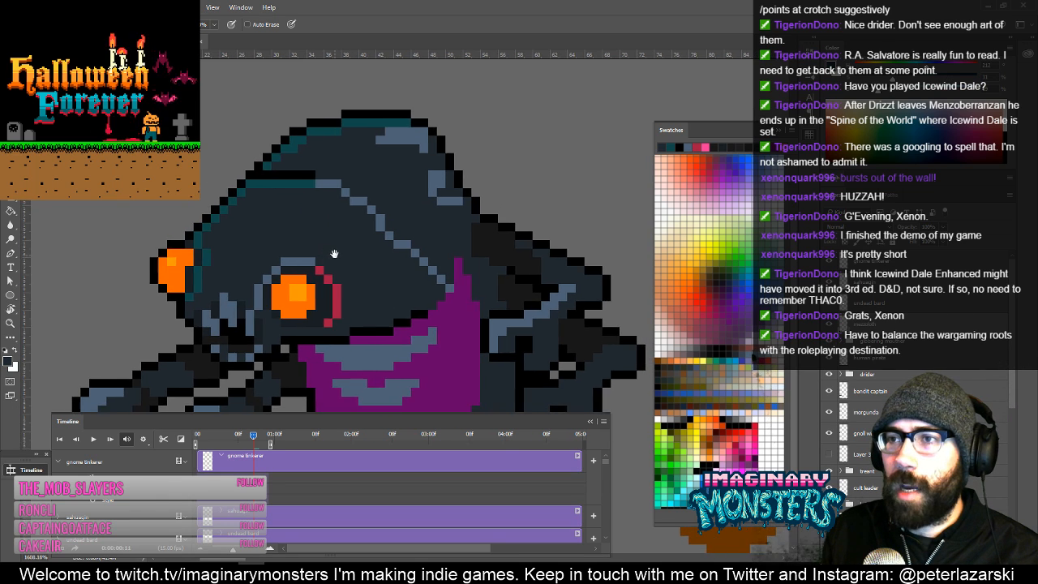
drag(381, 220, 441, 146)
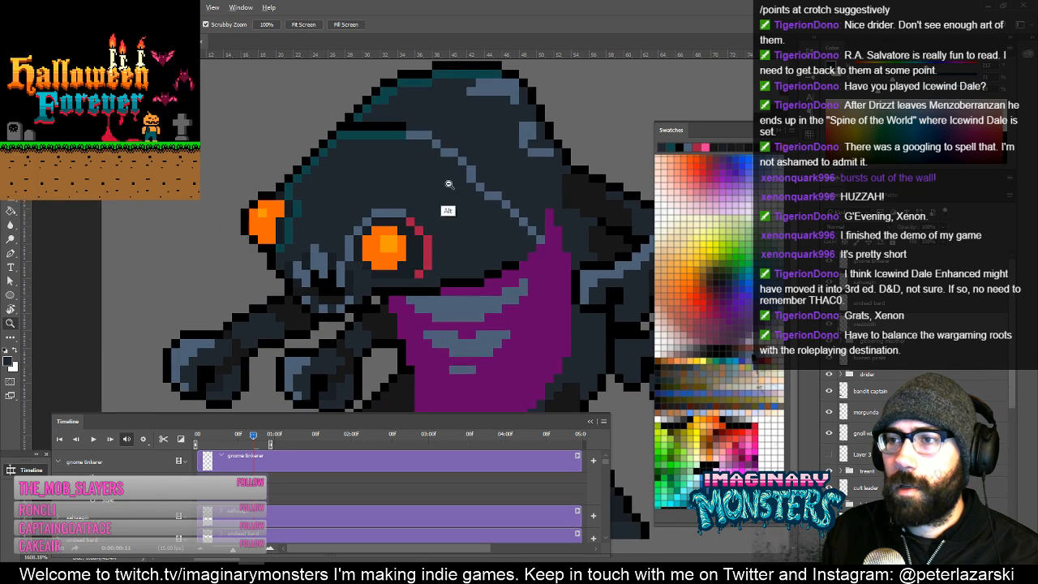
Recolour the light blue arc around the near eye with the sampled dark teal.
mouse_move(449, 183)
mouse_down()
mouse_move(385, 220)
mouse_move(429, 194)
mouse_move(393, 210)
mouse_move(410, 213)
mouse_up()
alt+click(320, 203)
drag(455, 266, 420, 272)
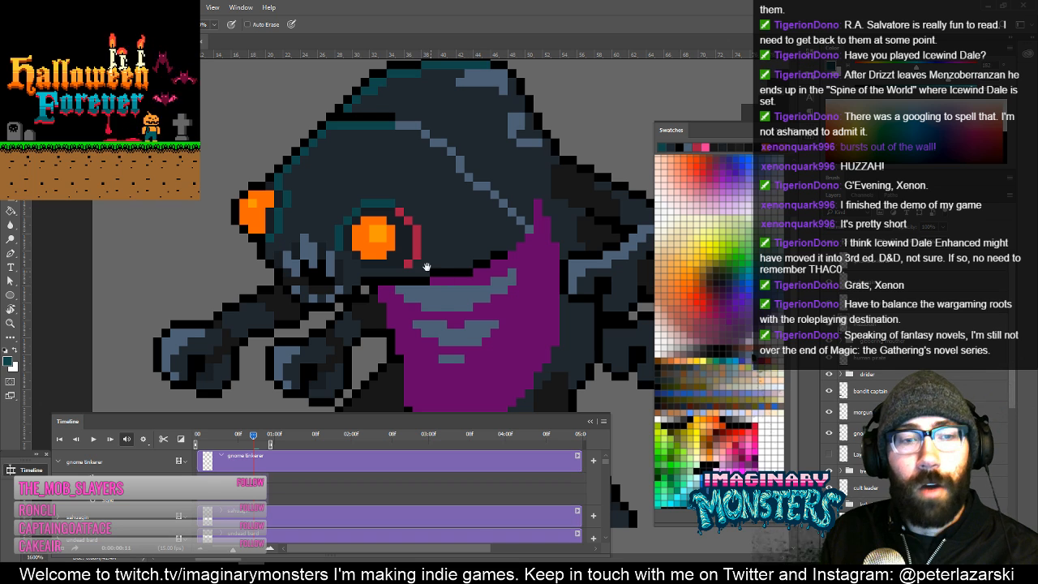
drag(374, 257, 389, 267)
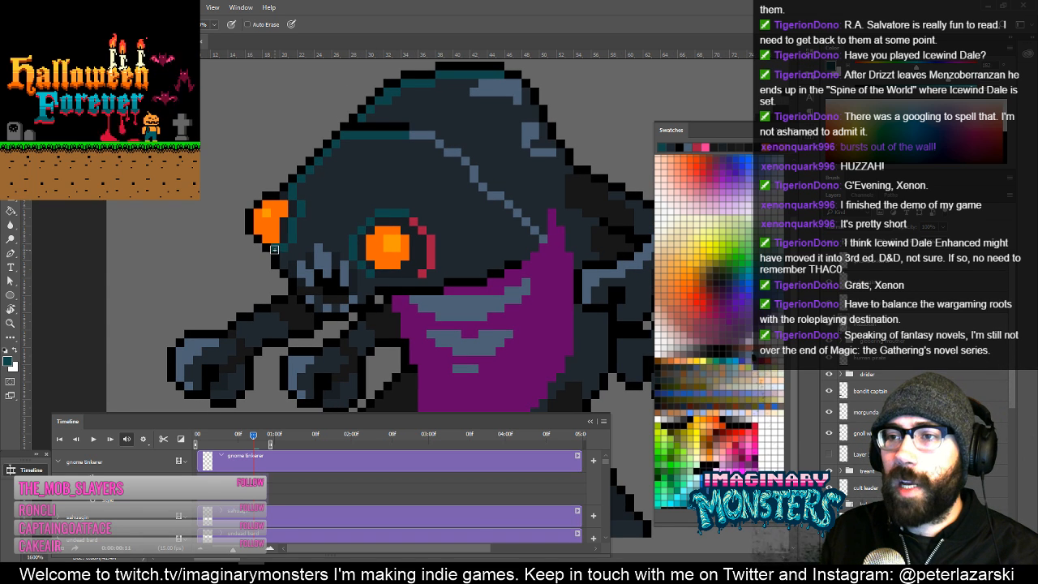
drag(399, 270, 404, 291)
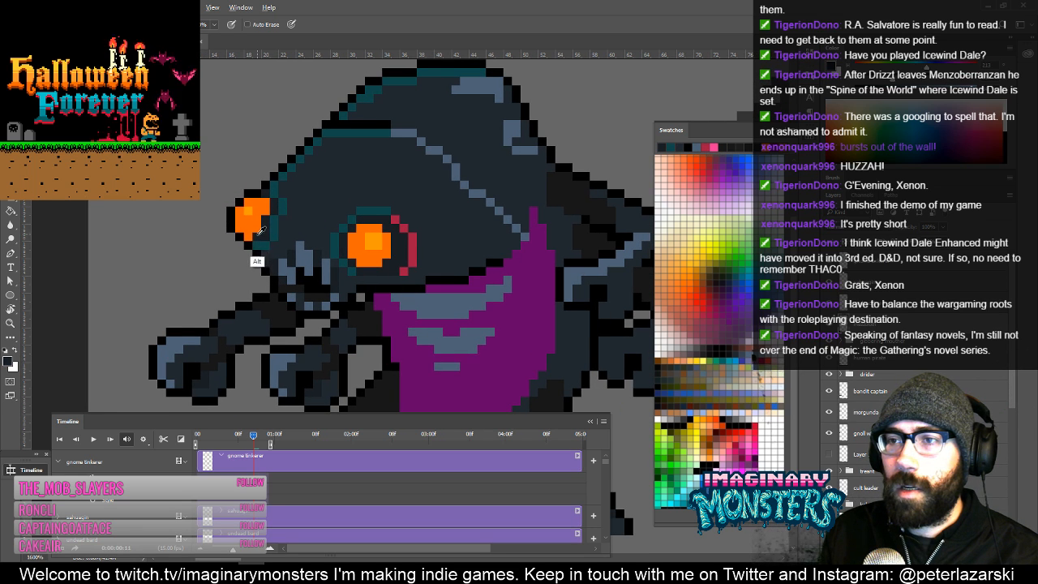
Touch up the far eye's lower edge and the outline beneath it with sampled orange, dark and teal pixels.
alt+click(256, 236)
drag(357, 238, 376, 250)
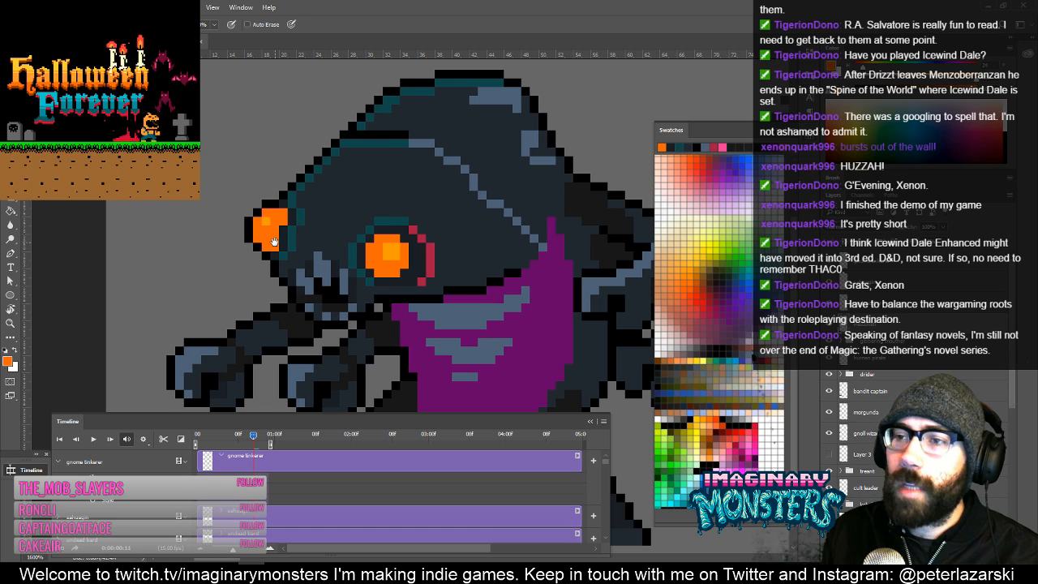
alt+click(278, 284)
click(266, 265)
alt+click(283, 258)
click(275, 265)
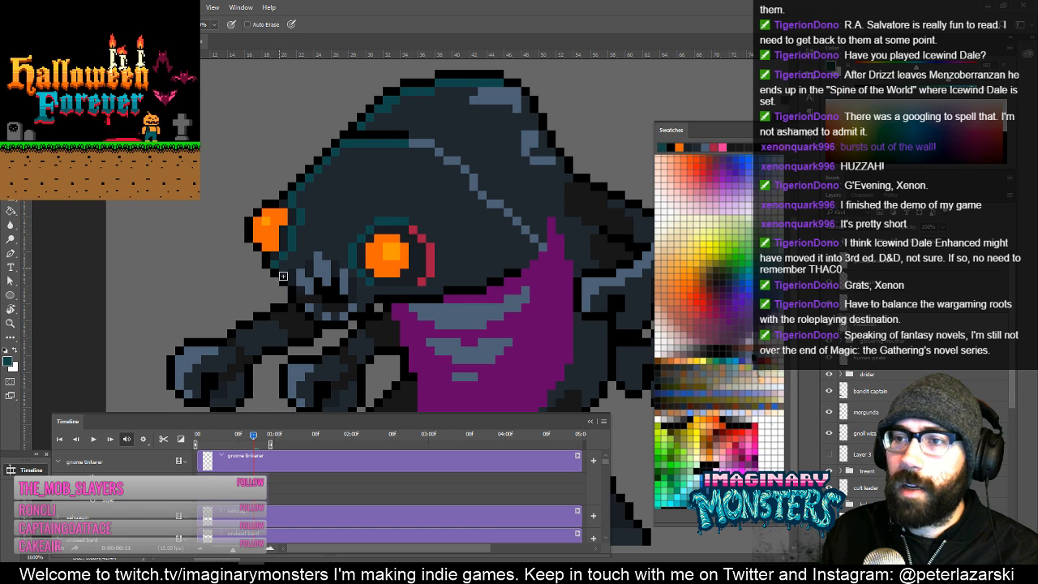
drag(308, 299, 287, 281)
Extend the dark red rim light underneath the near eye, using the red sampled from the existing crescent.
scroll(287, 281, down, 6)
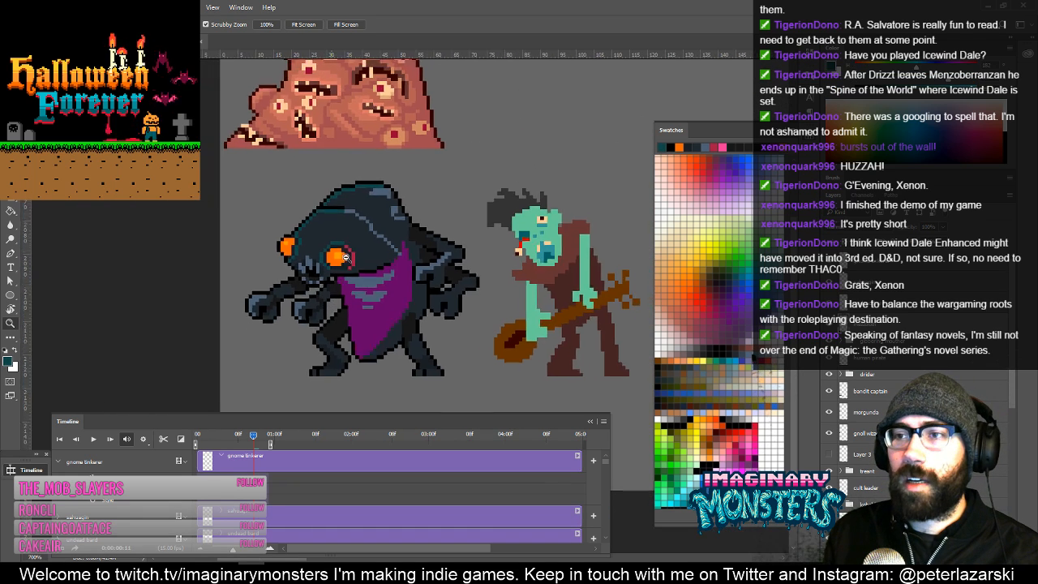
key(z)
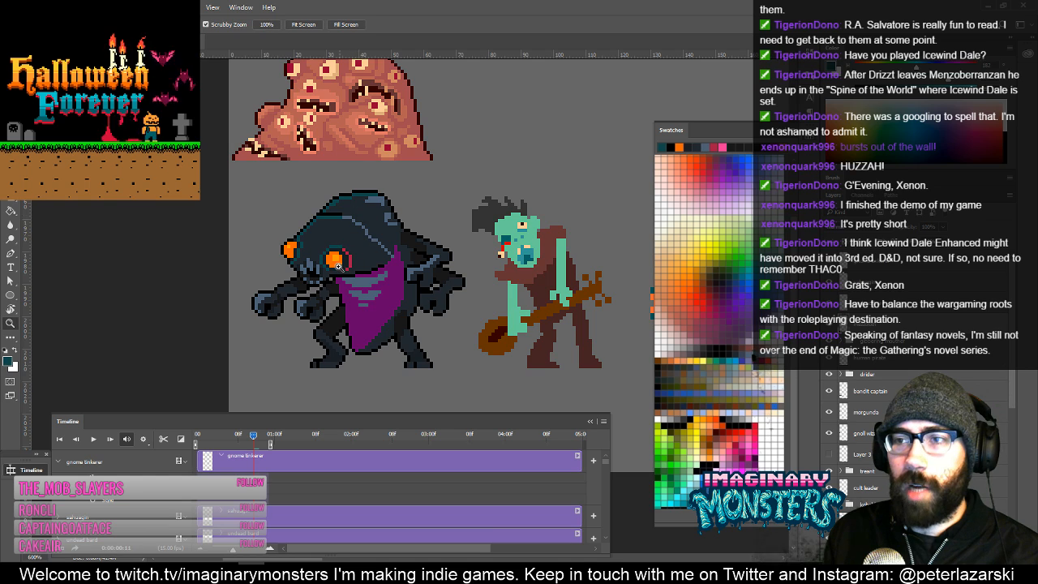
click(341, 260)
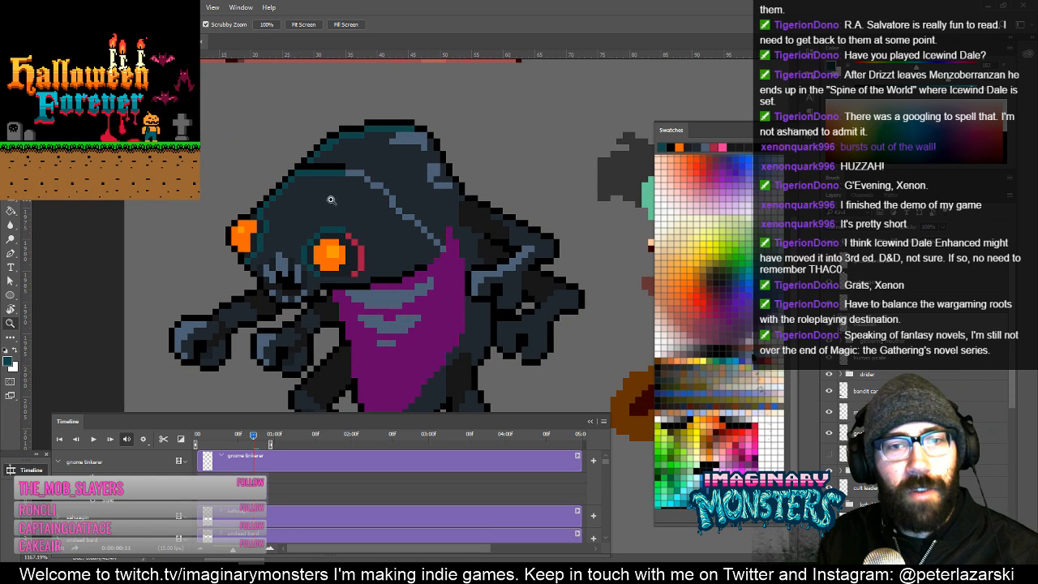
click(350, 255)
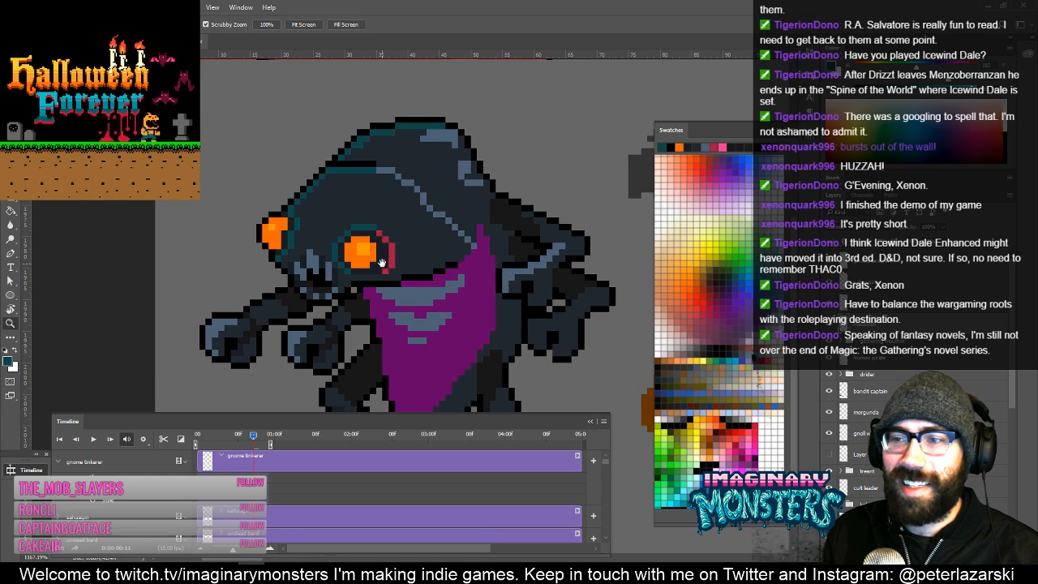
click(380, 267)
key(b)
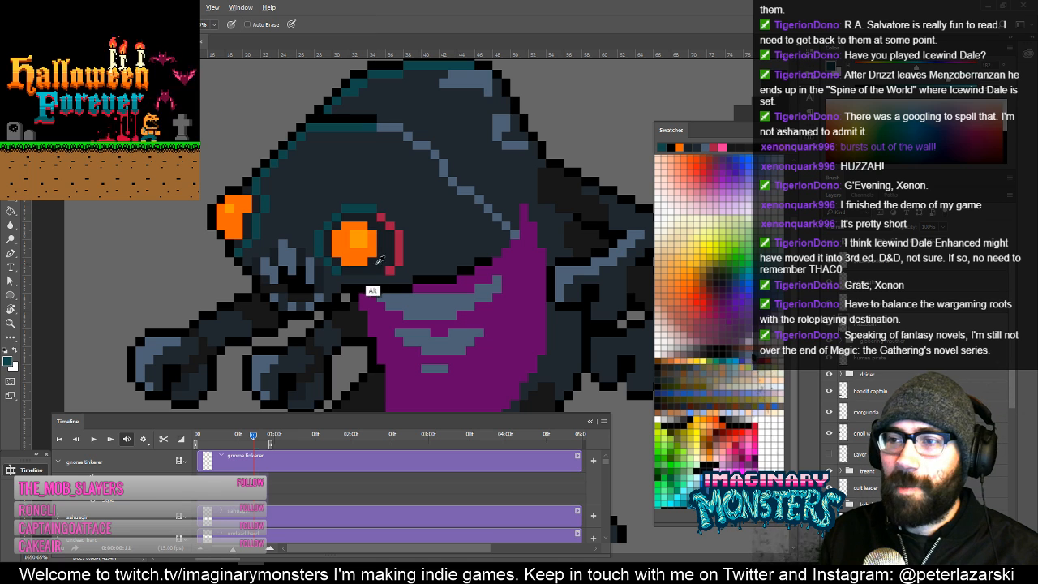
alt+click(394, 266)
mouse_move(382, 276)
mouse_down()
mouse_move(346, 279)
mouse_move(420, 309)
mouse_move(399, 308)
mouse_up()
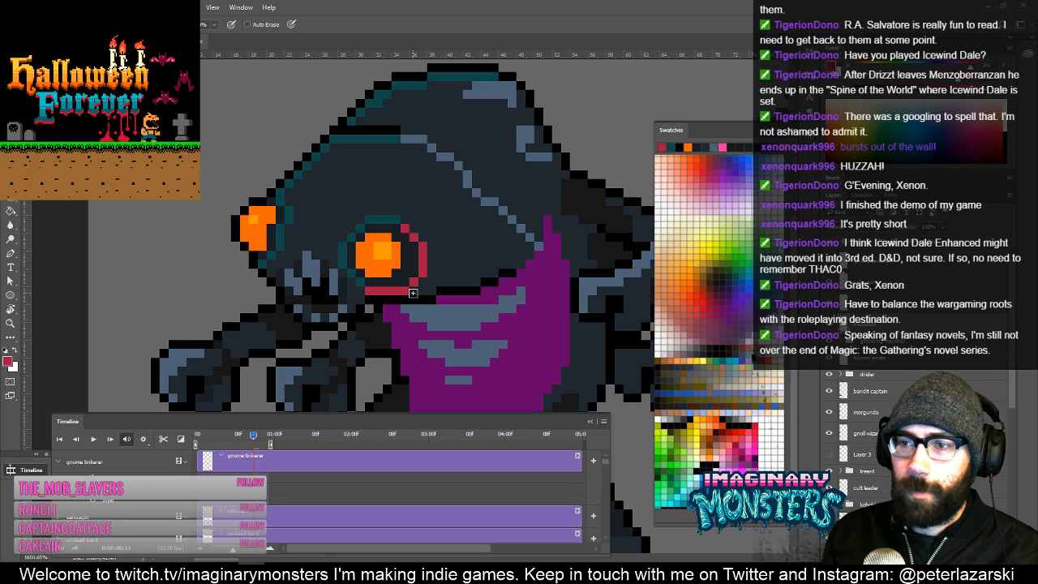
Paint a dark teal rim along the foremost hand's top and outer edge and extend the light blue highlight inside it.
drag(349, 204, 393, 160)
alt+click(320, 196)
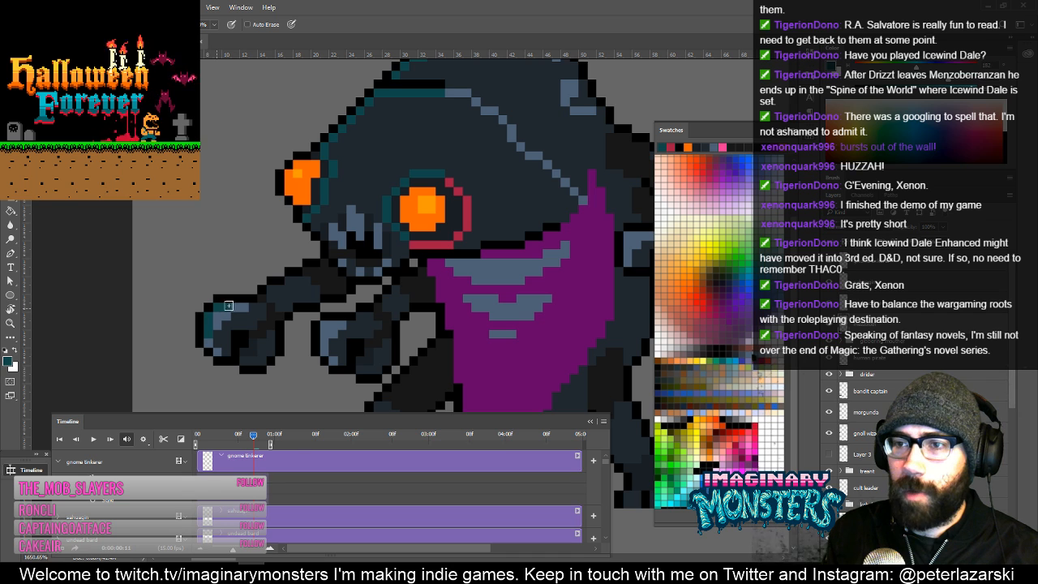
alt+click(217, 350)
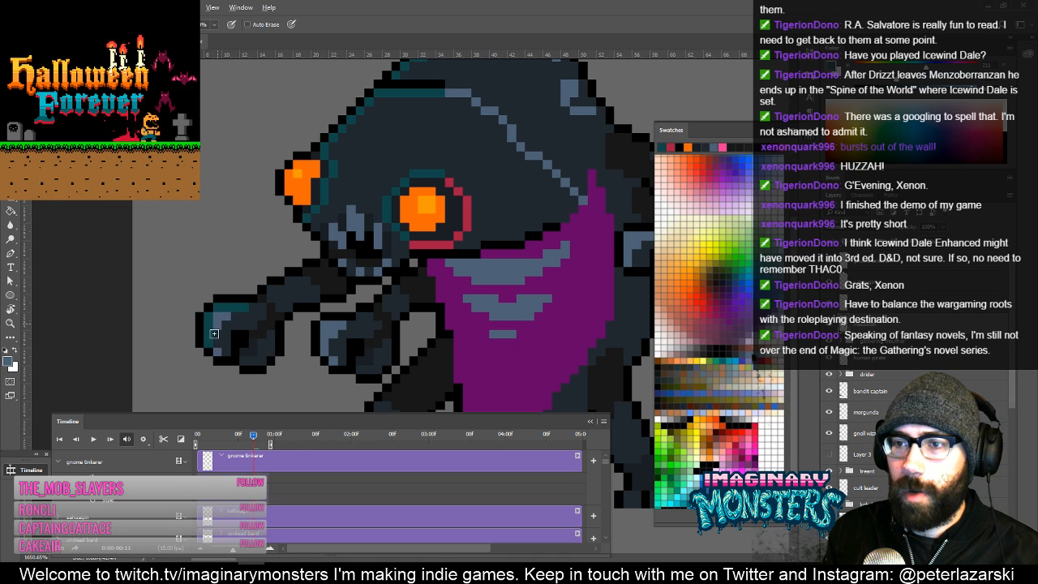
click(216, 334)
click(234, 318)
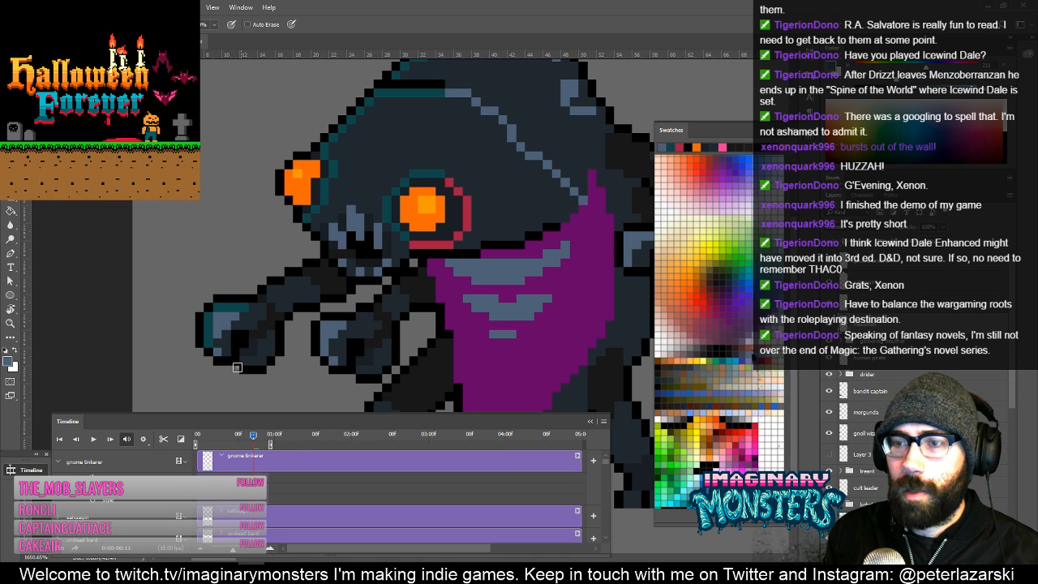
Add sampled dark teal rim pixels along the top of the foremost forearm and on the second hand and arm.
alt+click(235, 337)
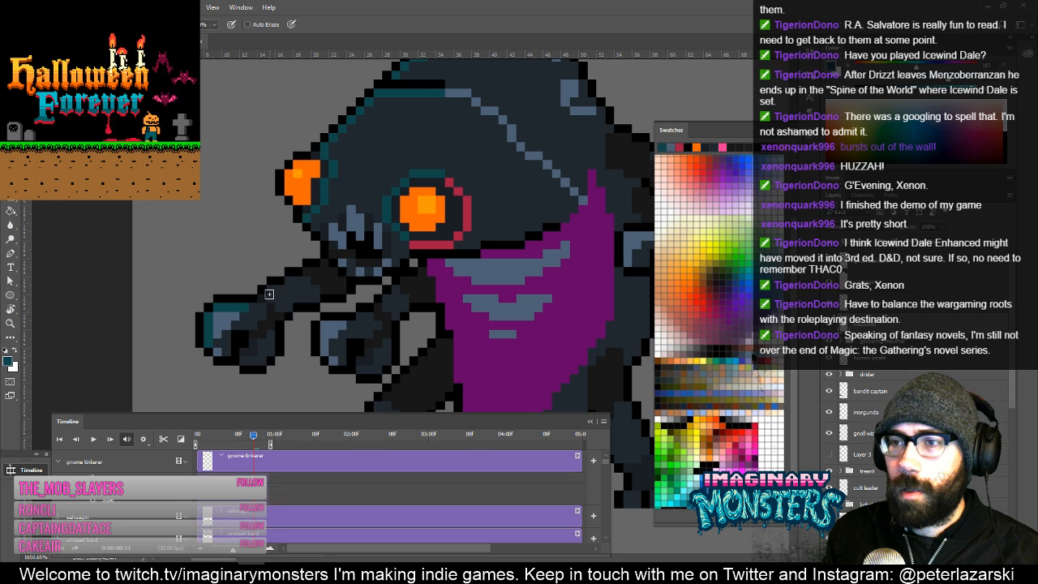
mouse_move(413, 330)
mouse_down()
mouse_move(359, 303)
mouse_move(317, 263)
mouse_move(252, 258)
mouse_up()
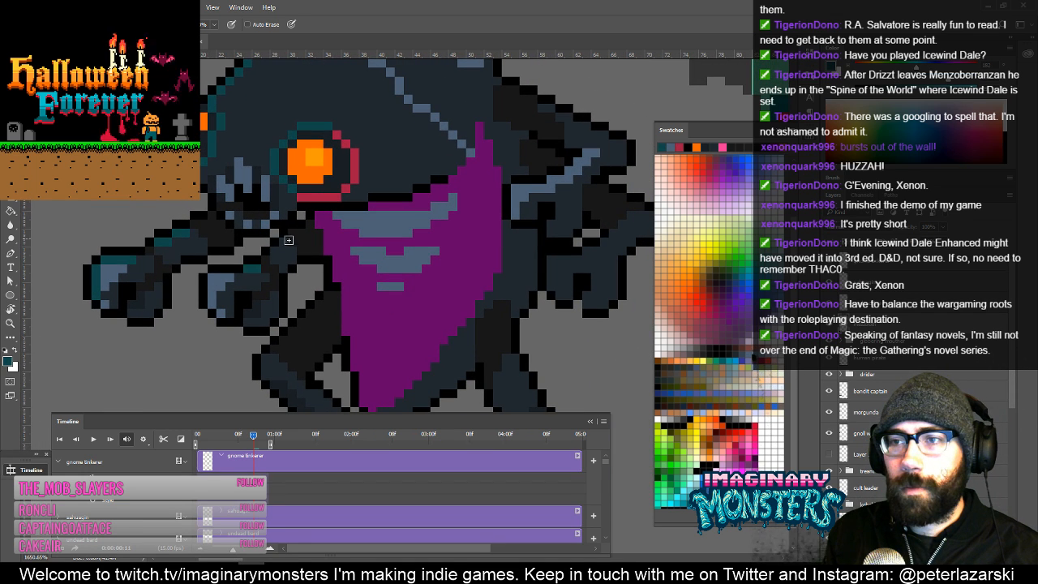
drag(313, 288, 340, 288)
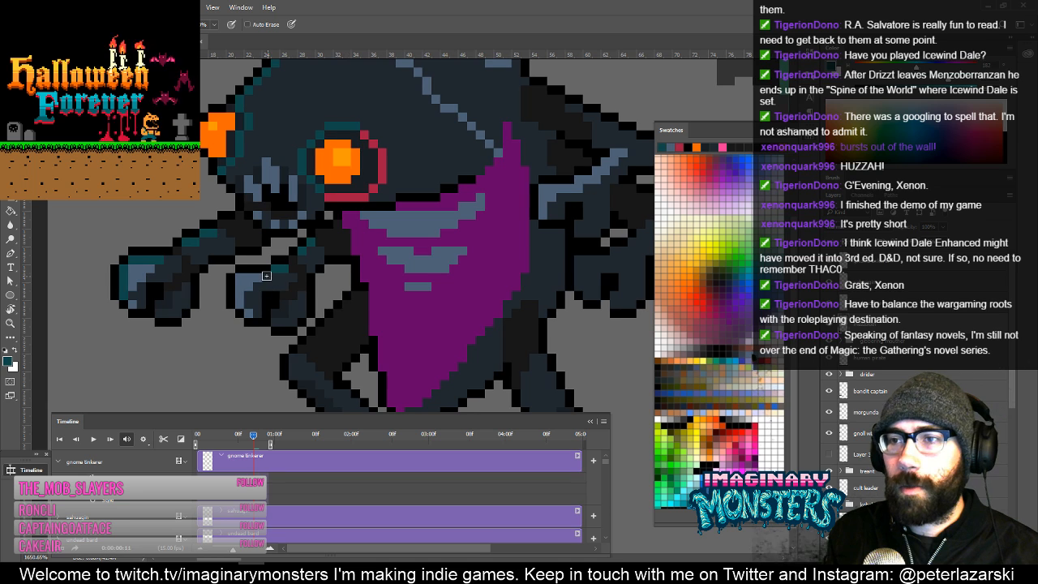
drag(401, 263, 409, 283)
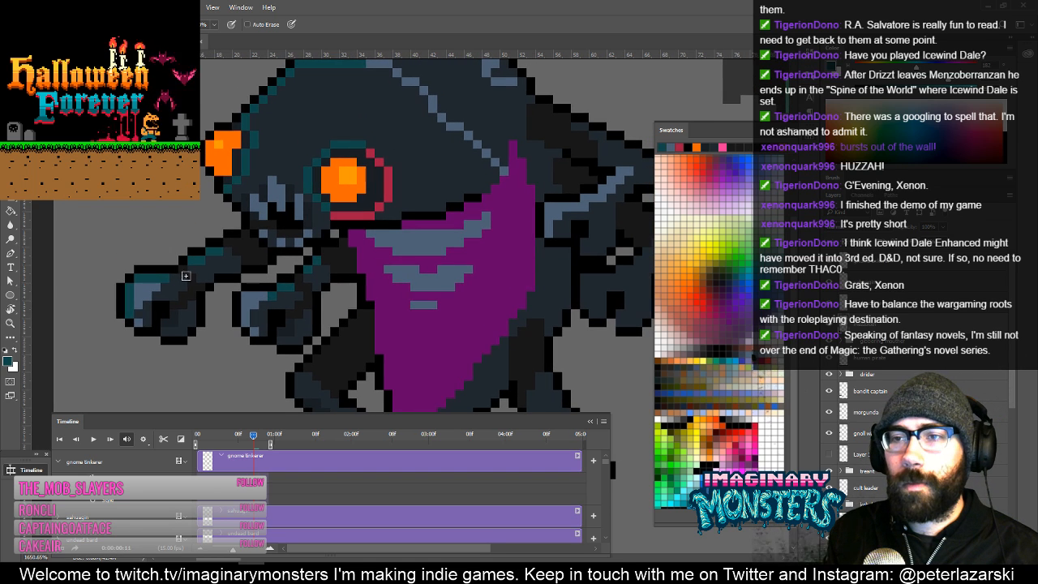
Repaint the foremost hand's outer edge in sampled light blue and add dark teal pixels to the bent front leg's knee.
alt+click(149, 287)
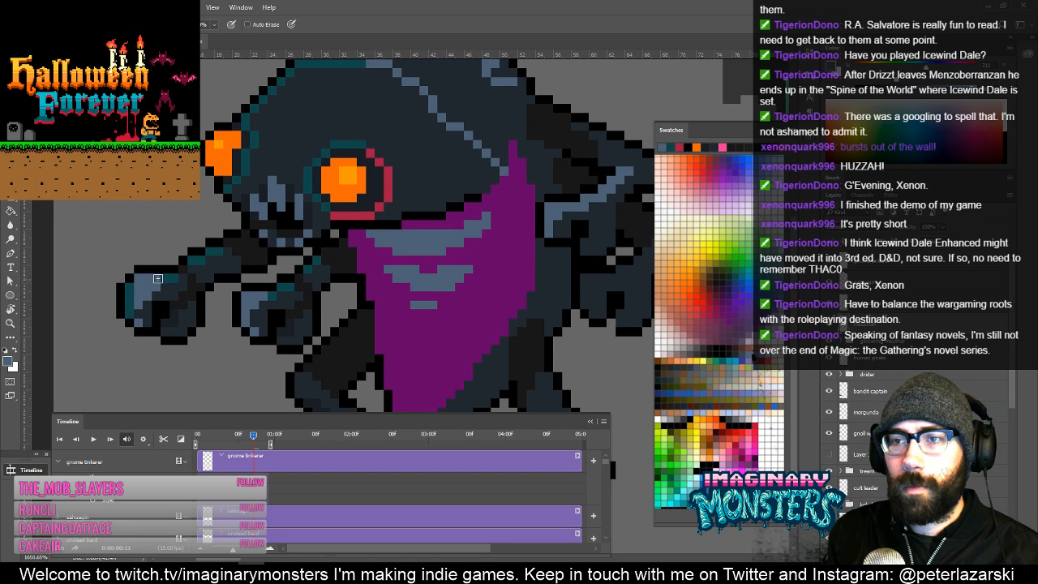
mouse_move(140, 287)
mouse_down()
mouse_move(127, 305)
mouse_move(157, 288)
mouse_move(149, 296)
mouse_up()
alt+click(156, 294)
drag(246, 329, 253, 264)
alt+click(299, 200)
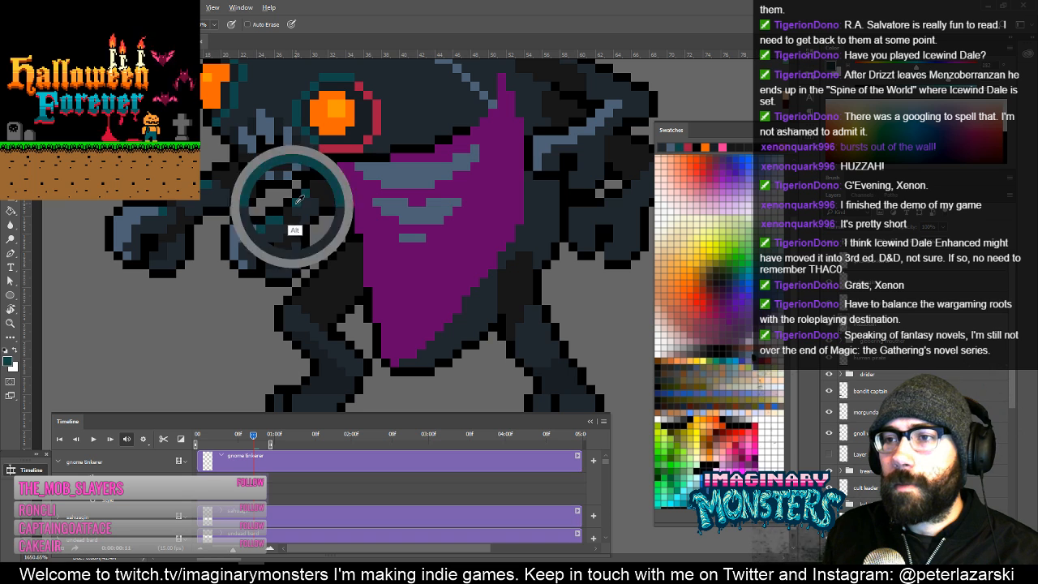
drag(304, 305, 317, 287)
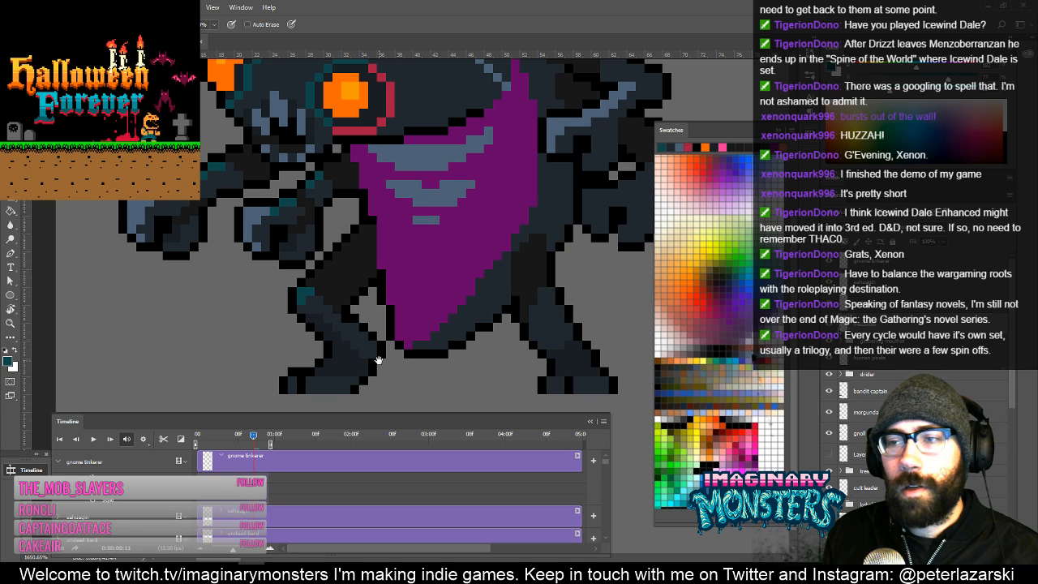
drag(342, 332, 317, 311)
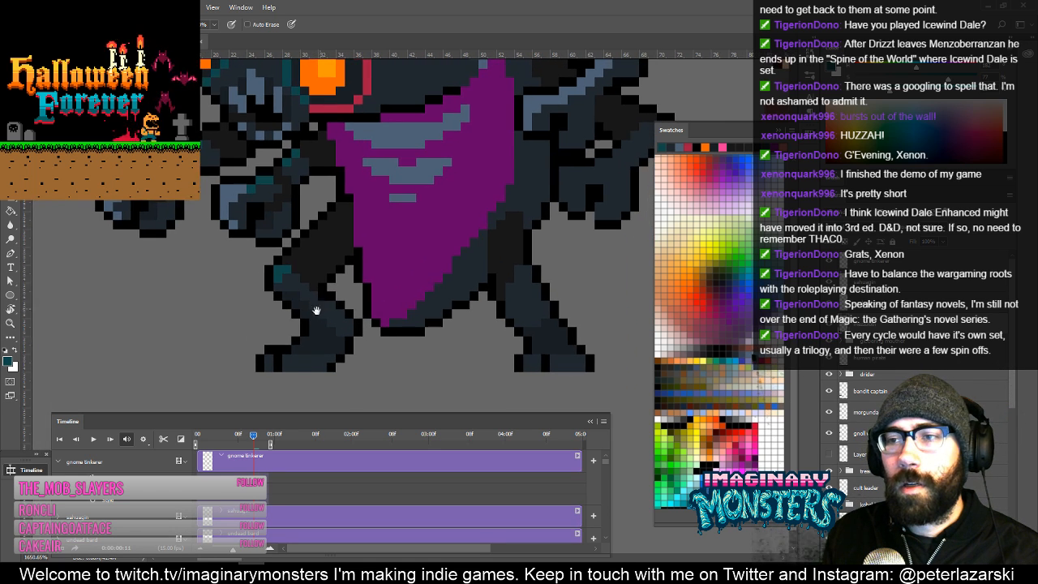
Touch up the bent front leg and second arm with dark grey and black sampled from the creature.
alt+click(318, 346)
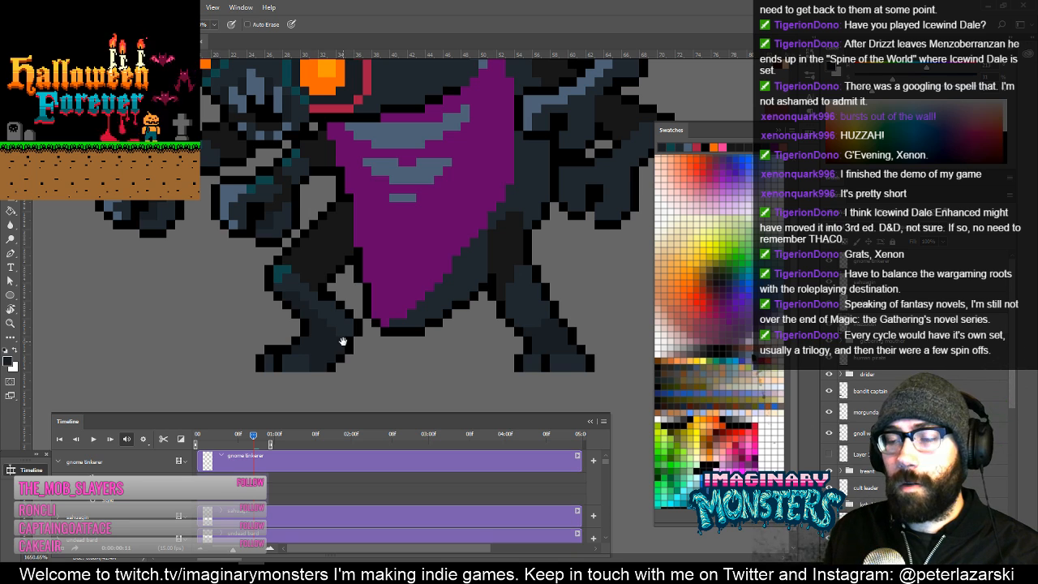
drag(357, 281, 335, 301)
drag(297, 240, 330, 317)
alt+click(296, 220)
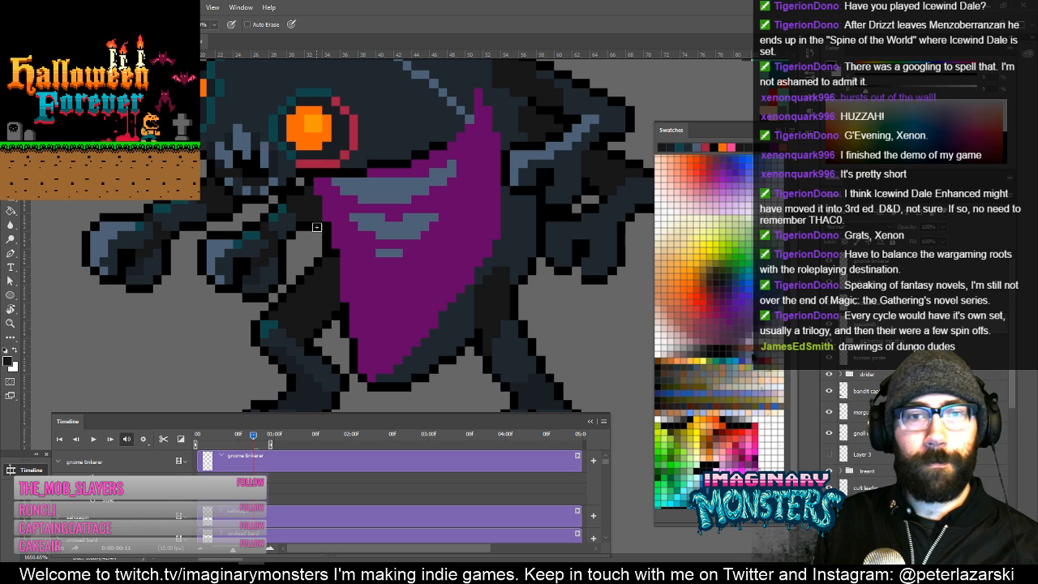
drag(361, 260, 378, 252)
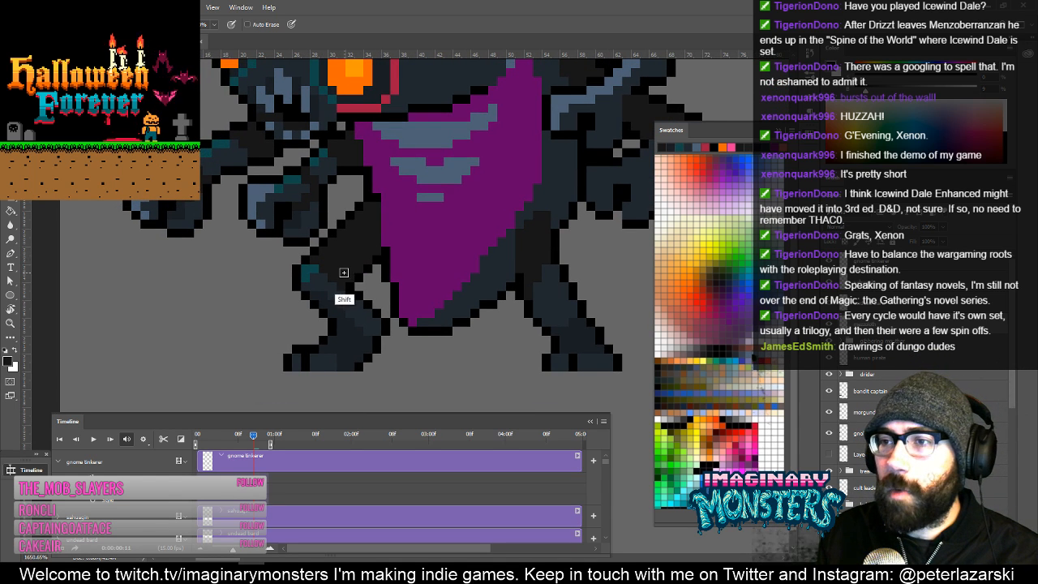
drag(338, 264, 309, 305)
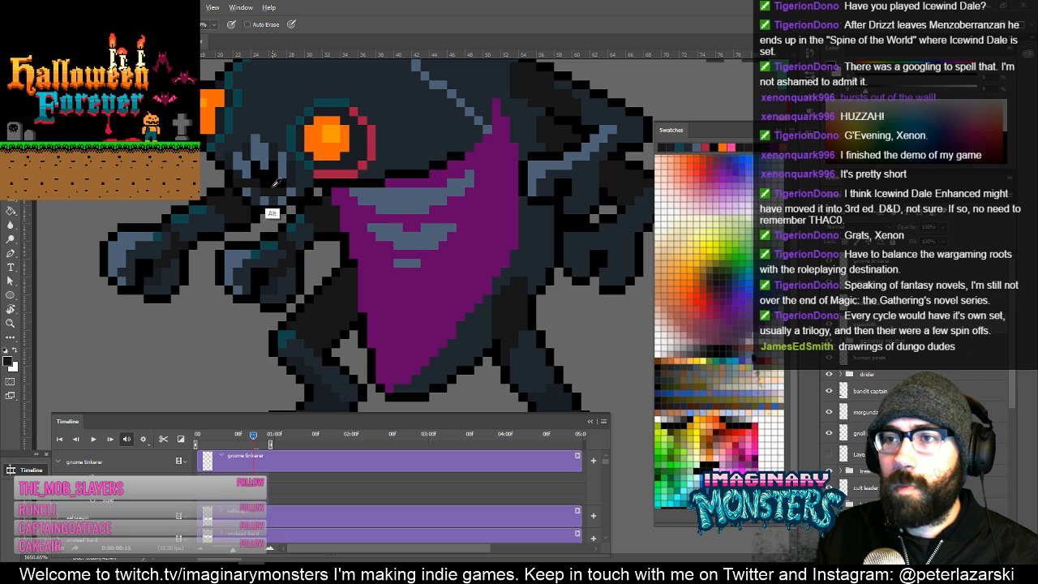
alt+click(277, 180)
drag(332, 340, 338, 263)
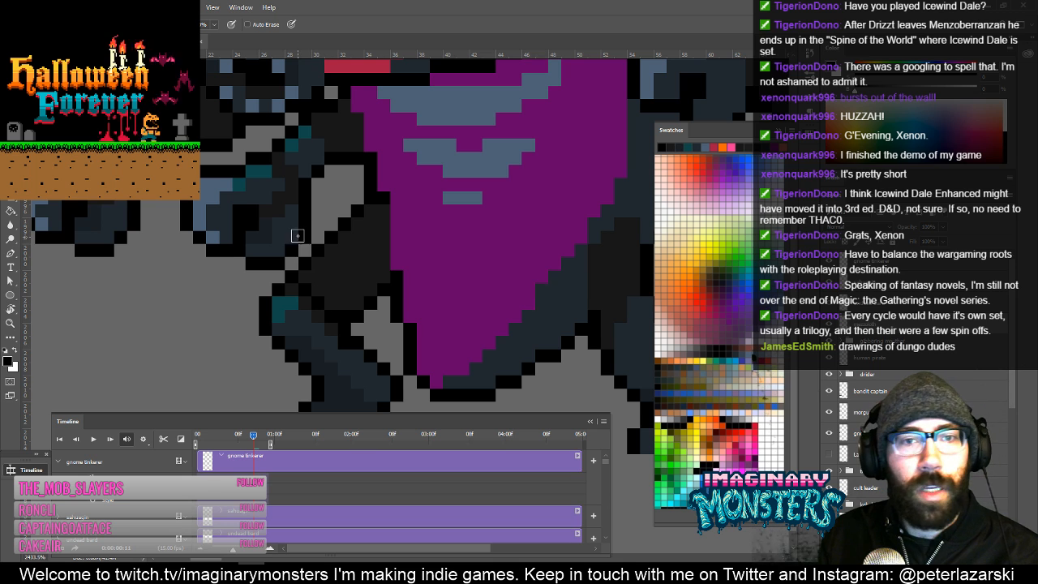
Examine the whole creature zoomed out, focusing on the arms, scarf and legs.
drag(366, 293, 343, 306)
alt+click(355, 297)
alt+click(359, 298)
alt+click(362, 299)
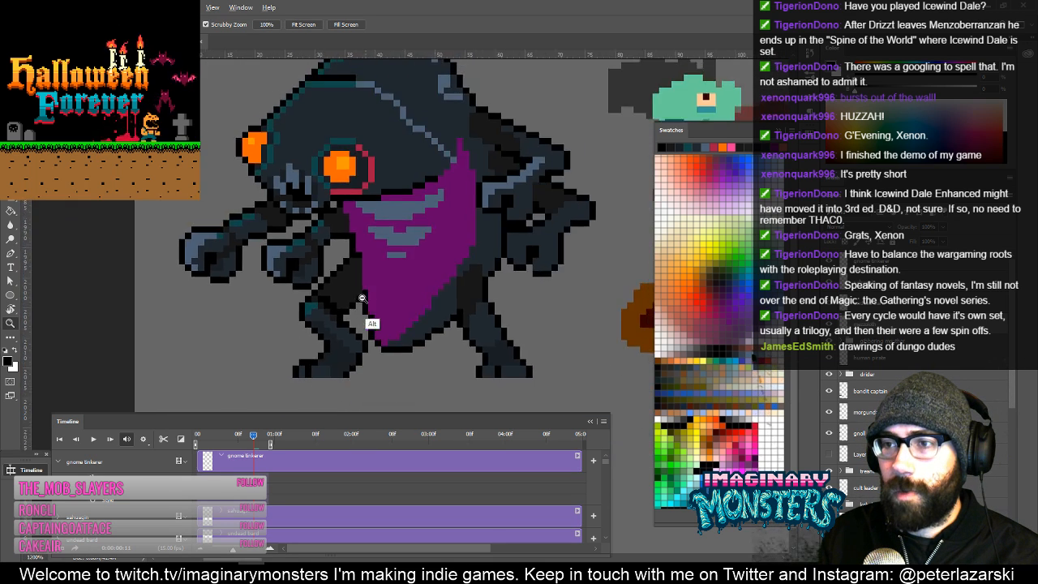
alt+click(363, 299)
drag(386, 272, 445, 260)
drag(269, 282, 335, 245)
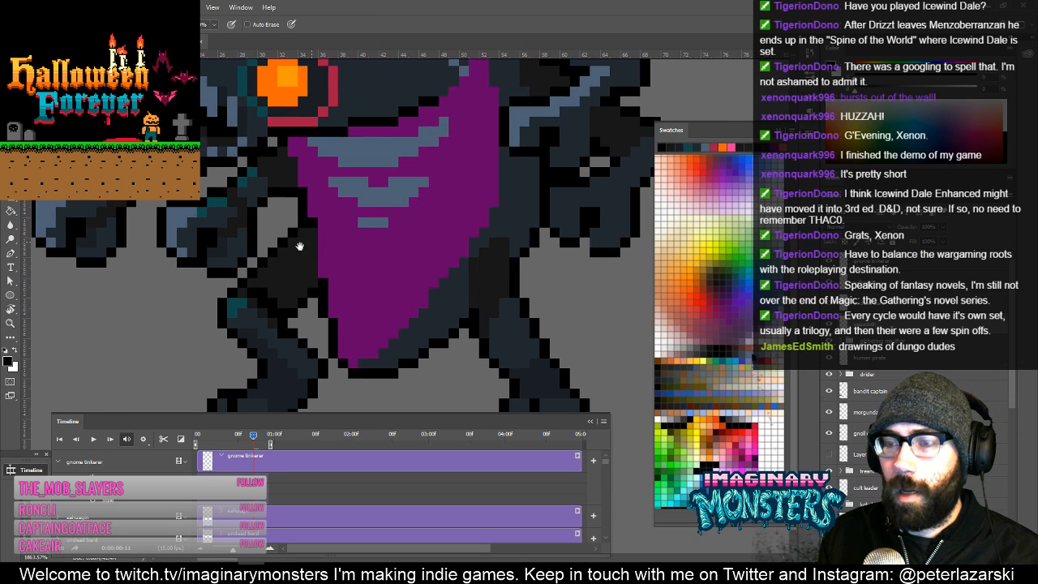
Refine the black outline along the purple scarf's front edge where it meets the thigh and the second arm.
alt+click(265, 309)
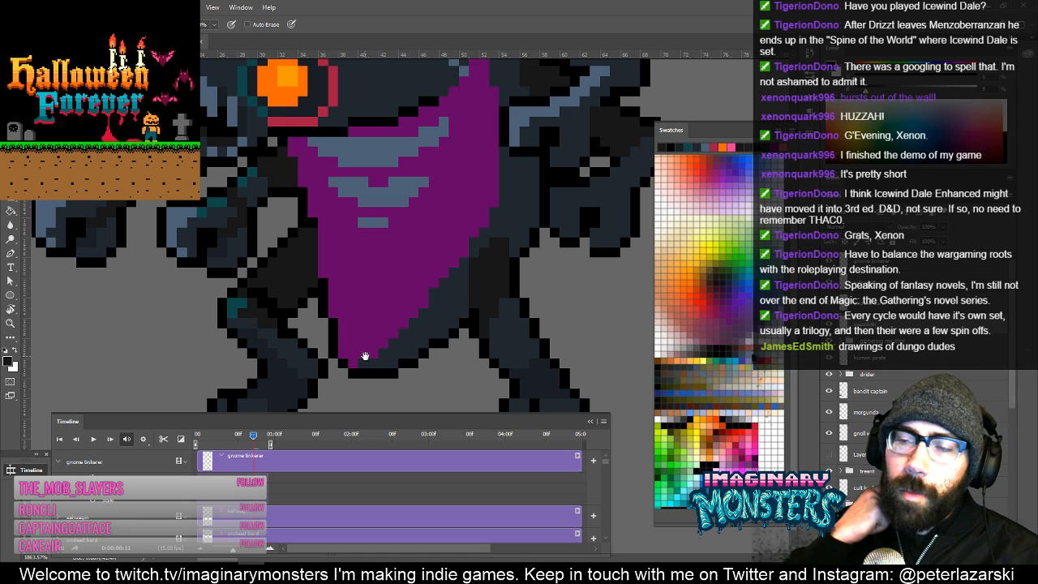
drag(354, 251, 370, 278)
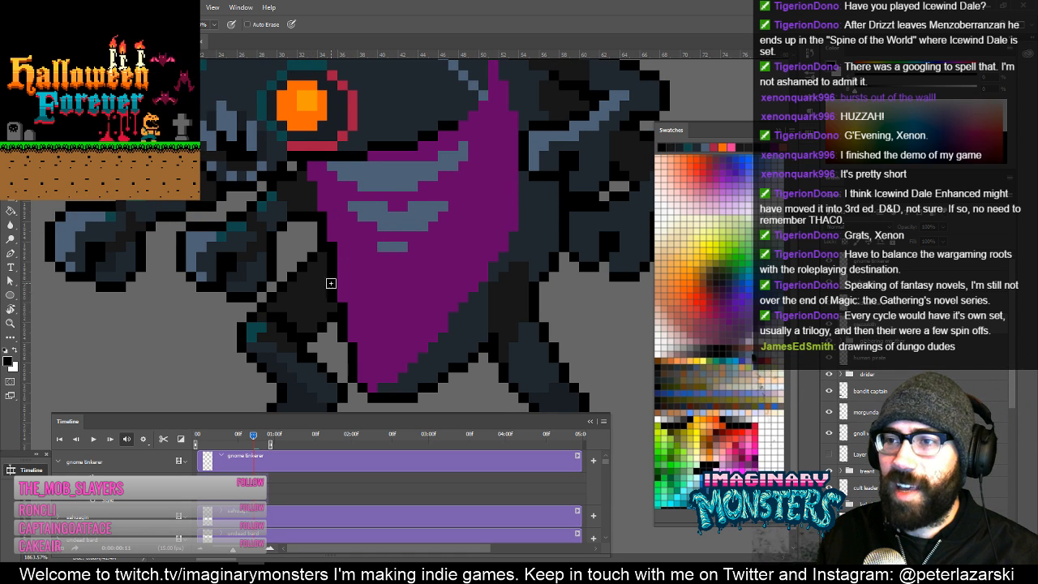
drag(456, 348, 465, 358)
drag(445, 259, 526, 308)
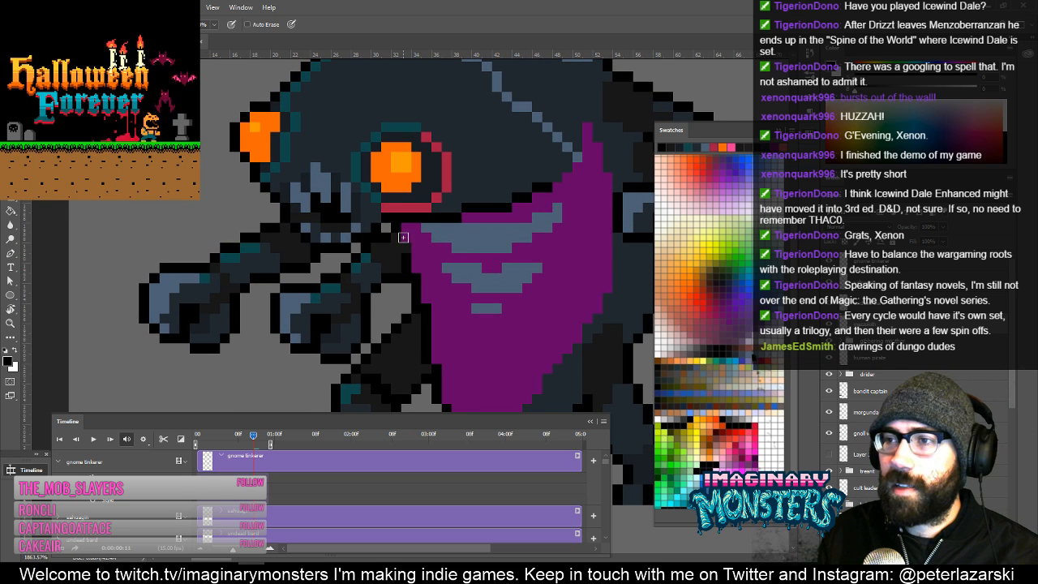
drag(404, 250, 357, 261)
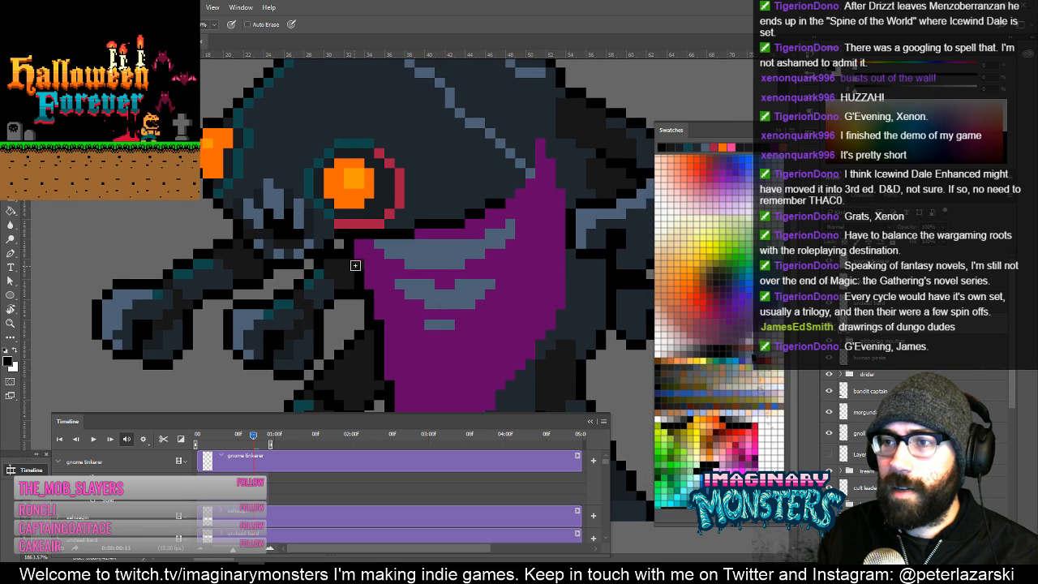
mouse_move(389, 313)
mouse_down()
mouse_move(359, 296)
mouse_move(386, 326)
mouse_up()
mouse_move(361, 272)
mouse_down()
mouse_move(373, 294)
mouse_move(352, 300)
mouse_move(381, 281)
mouse_up()
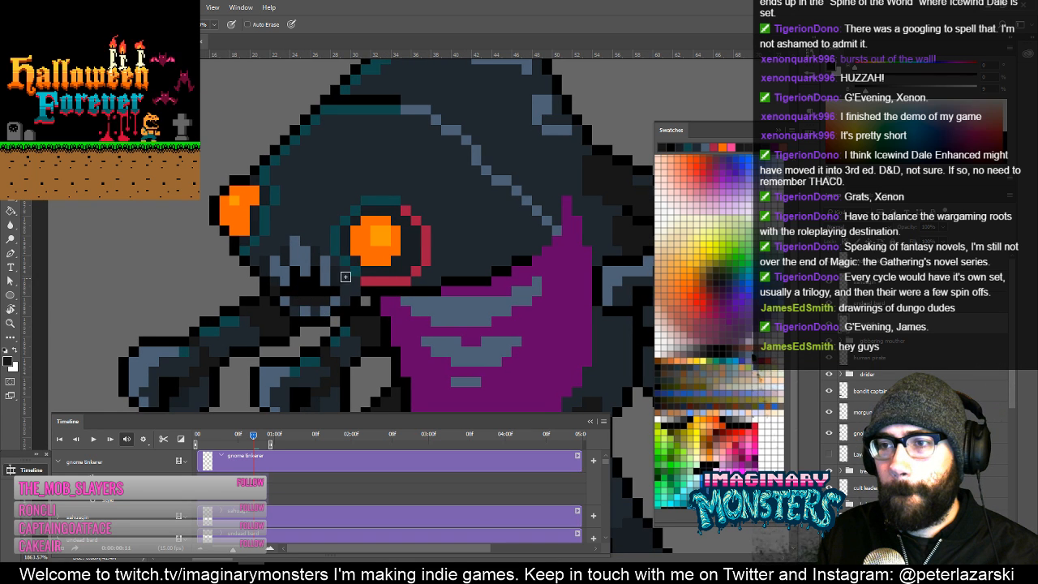
Draw a black line down the back of the head to separate it from the rear shoulder and the scarf's upper tip.
drag(380, 267, 374, 302)
drag(427, 195, 375, 231)
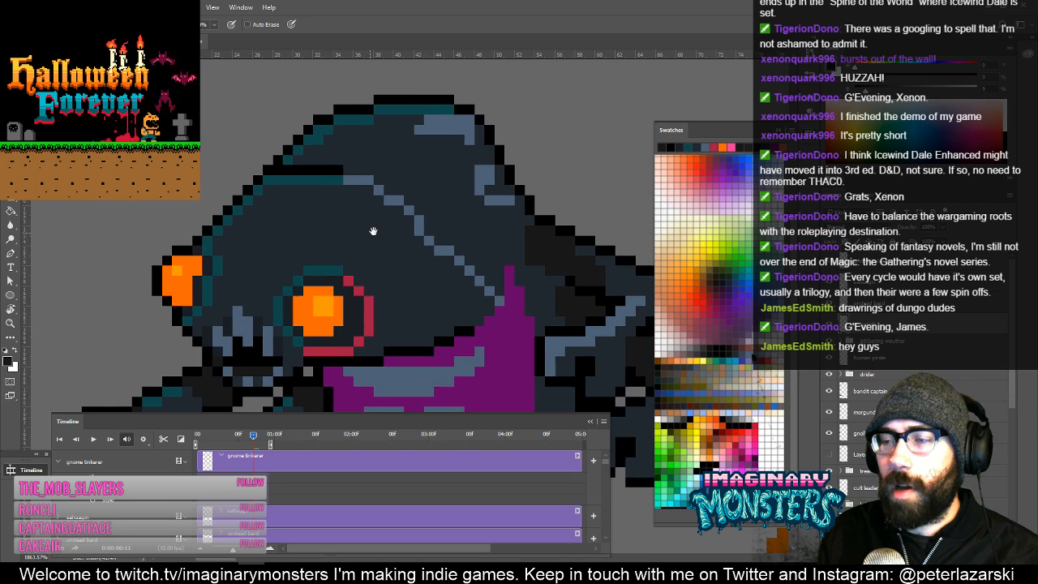
drag(394, 187, 324, 177)
drag(372, 208, 364, 191)
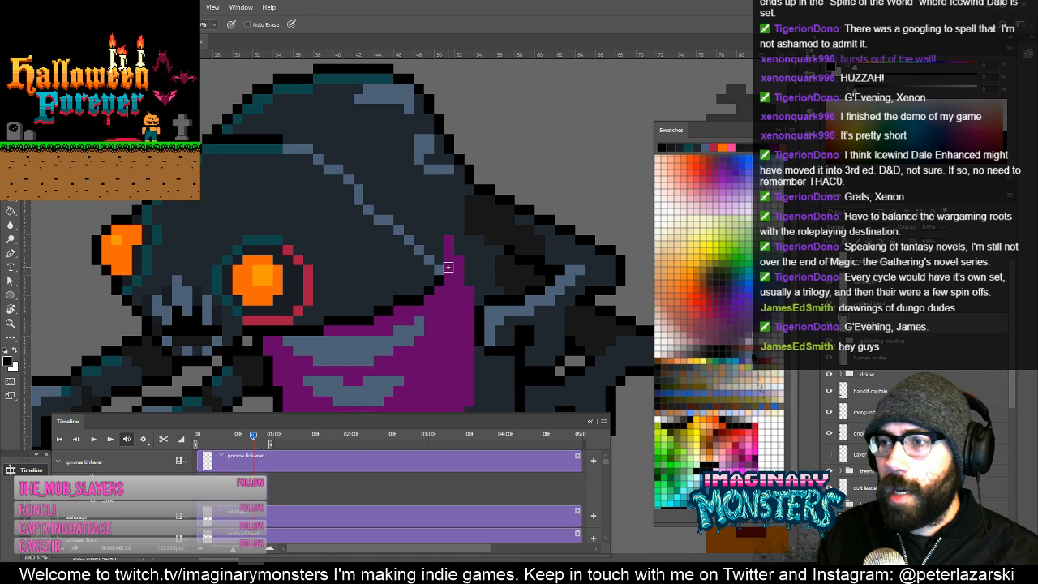
mouse_move(448, 267)
mouse_down()
mouse_move(448, 251)
mouse_move(415, 274)
mouse_move(410, 252)
mouse_up()
click(409, 291)
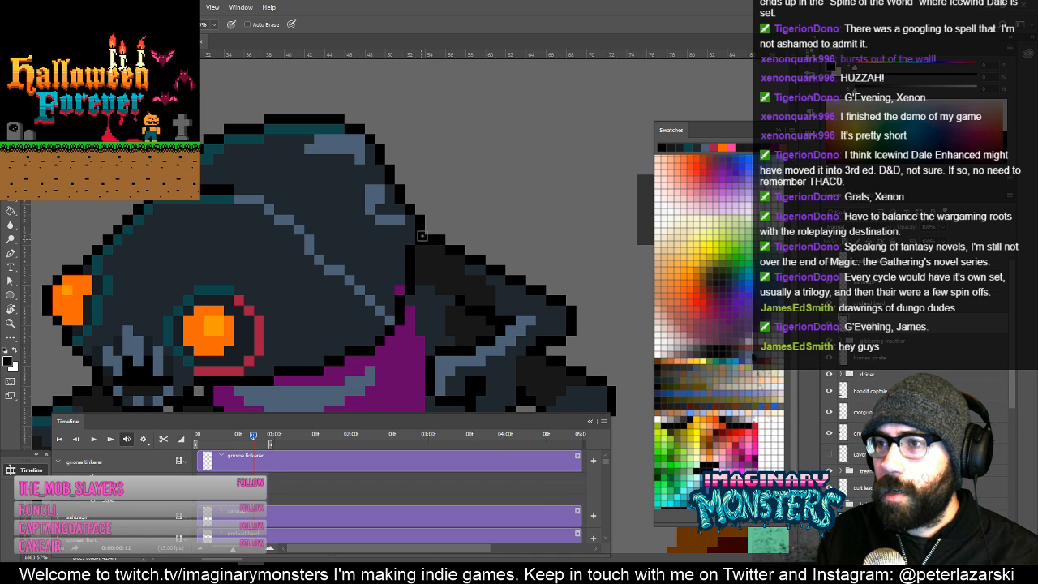
mouse_move(419, 217)
mouse_down()
mouse_move(428, 234)
mouse_move(464, 192)
mouse_move(470, 255)
mouse_up()
Lasso the near eye with its teal and red rims, nudge it up one pixel and deselect it.
key(b)
key(l)
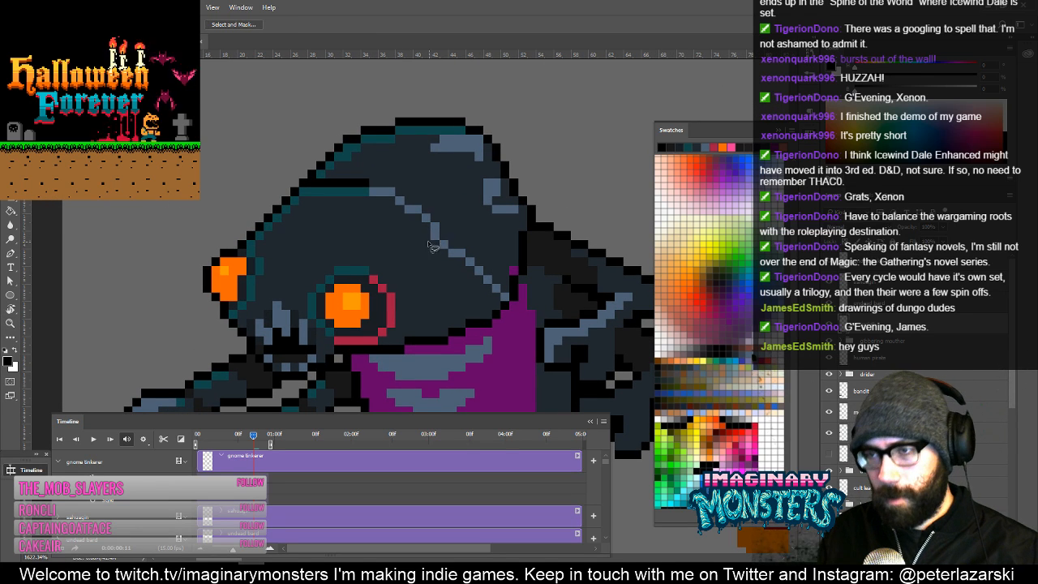
mouse_move(389, 258)
mouse_down()
mouse_move(401, 230)
mouse_move(325, 255)
mouse_move(330, 298)
mouse_up()
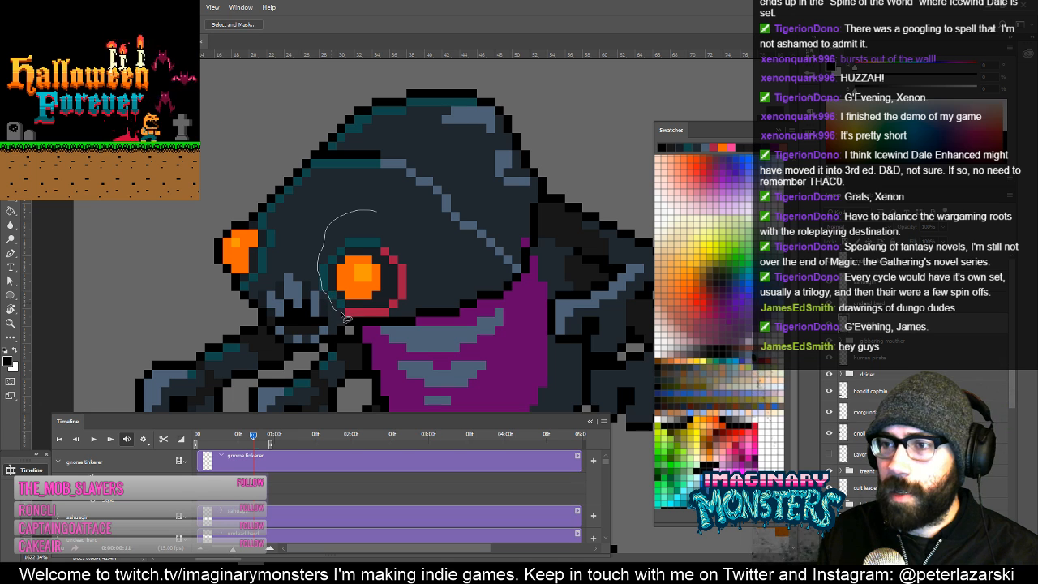
mouse_move(397, 316)
mouse_down()
mouse_move(423, 261)
mouse_move(414, 198)
mouse_up()
key(v)
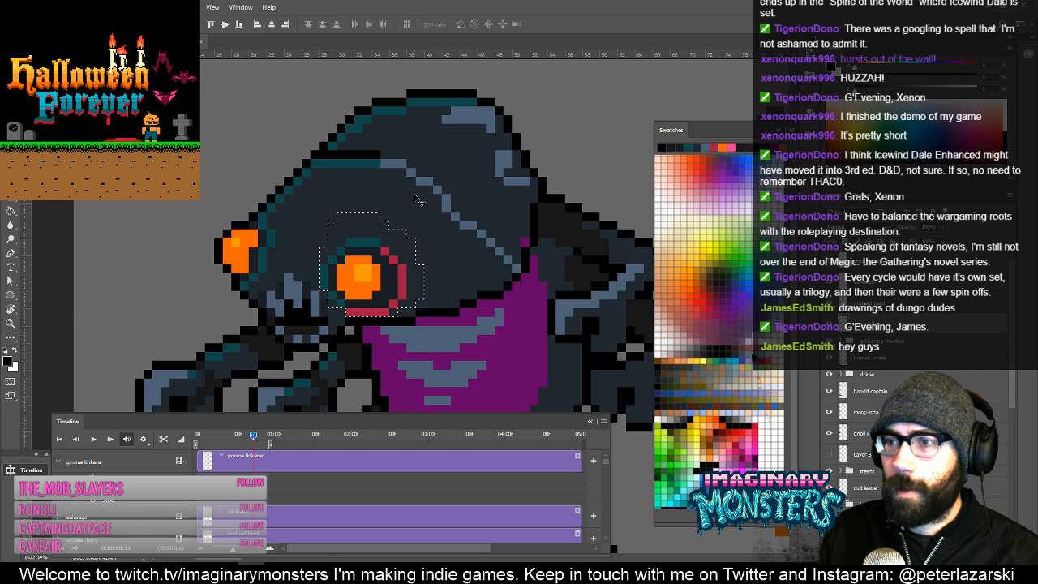
key(Up)
key(ctrl+d)
Paint over the leftover lower row of red beneath the near eye with the dark head colour.
key(b)
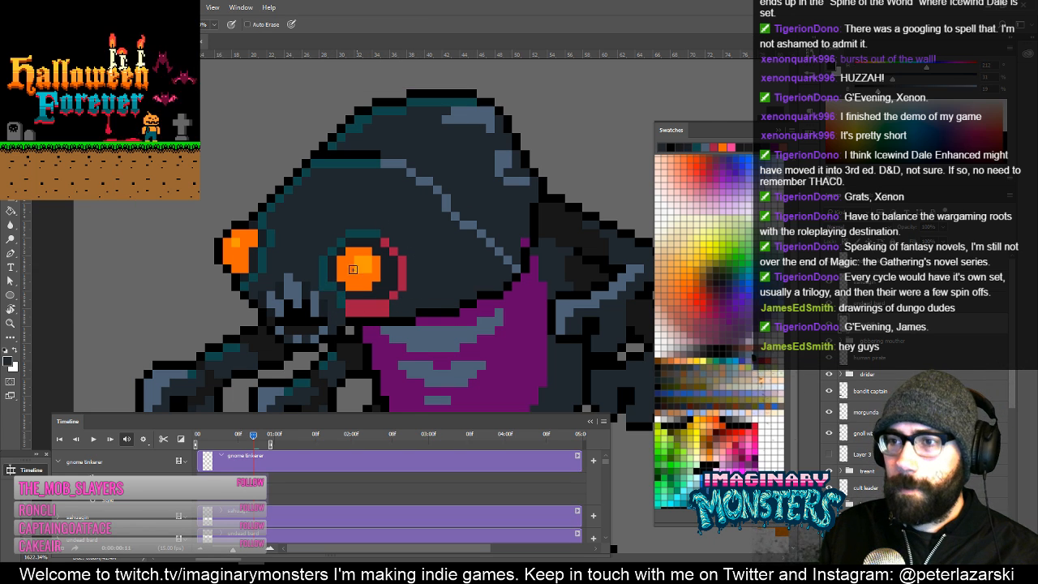
mouse_move(346, 310)
mouse_down()
mouse_move(379, 312)
mouse_move(484, 269)
mouse_move(480, 275)
mouse_up()
drag(407, 291, 379, 253)
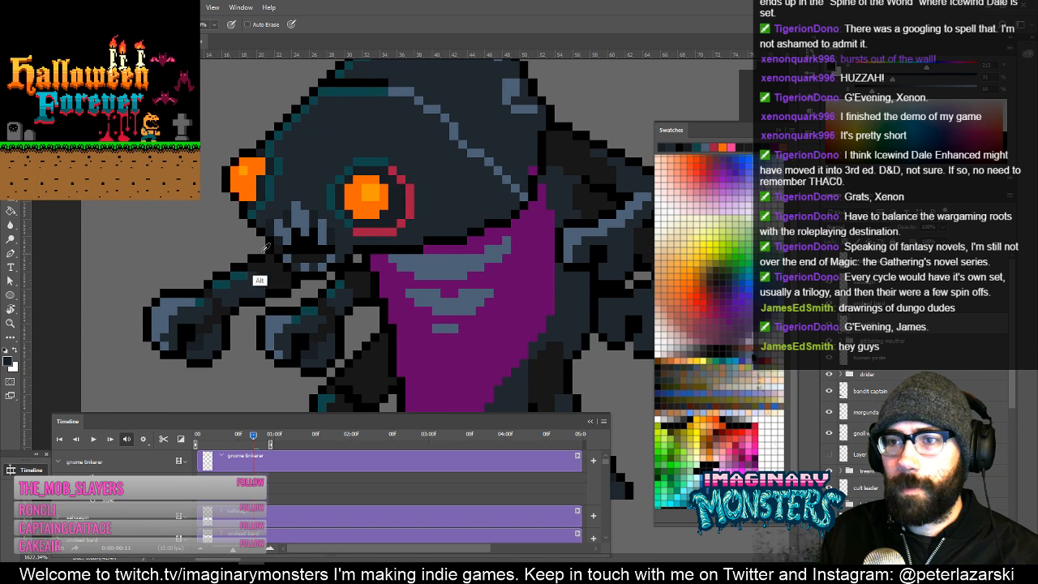
Touch up the foremost hand's finger shading with colours sampled from the fist.
alt+click(169, 333)
drag(165, 345, 165, 338)
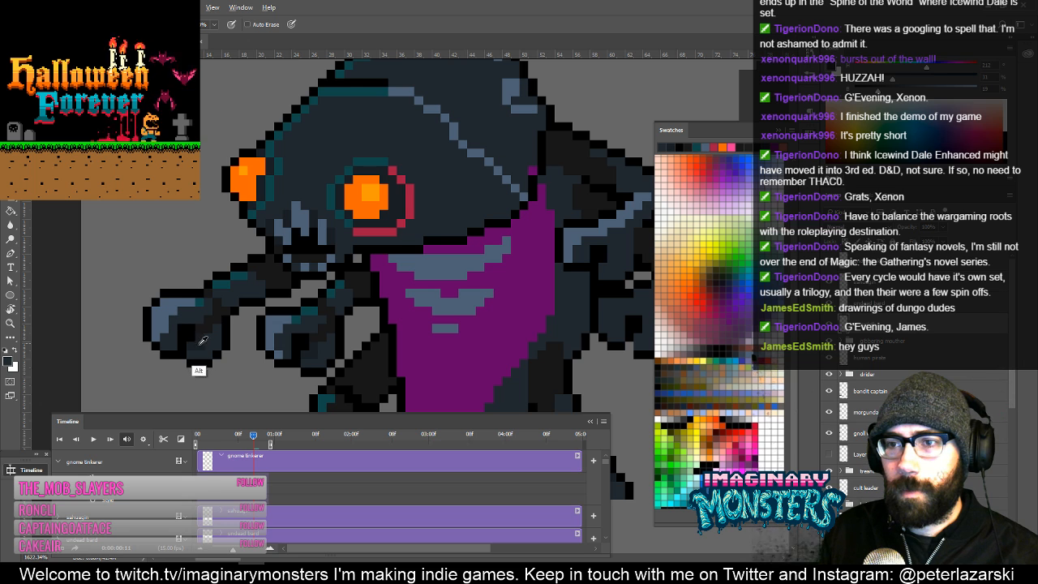
alt+click(196, 341)
alt+click(169, 336)
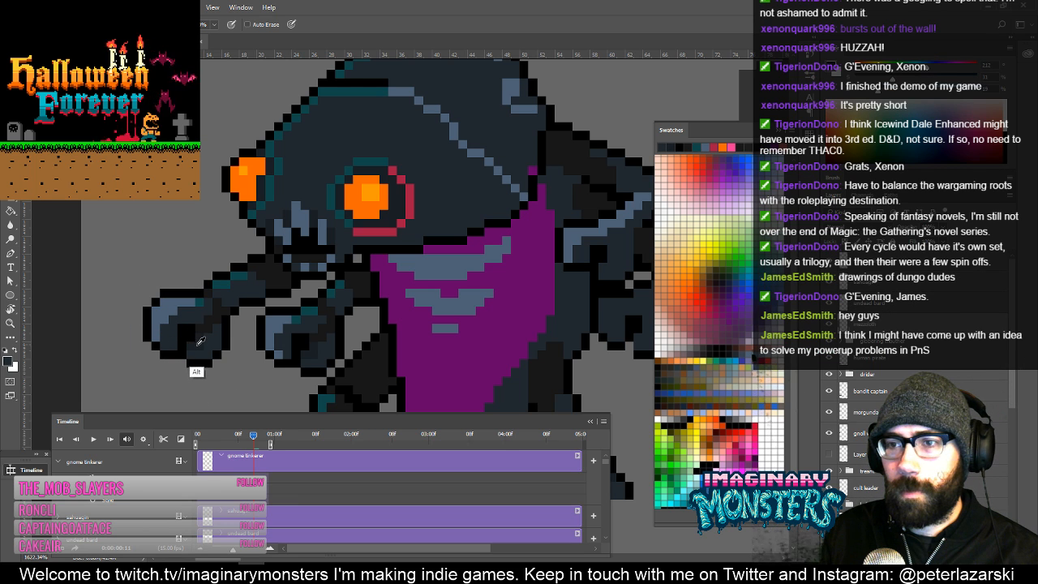
alt+click(195, 346)
drag(278, 333, 266, 329)
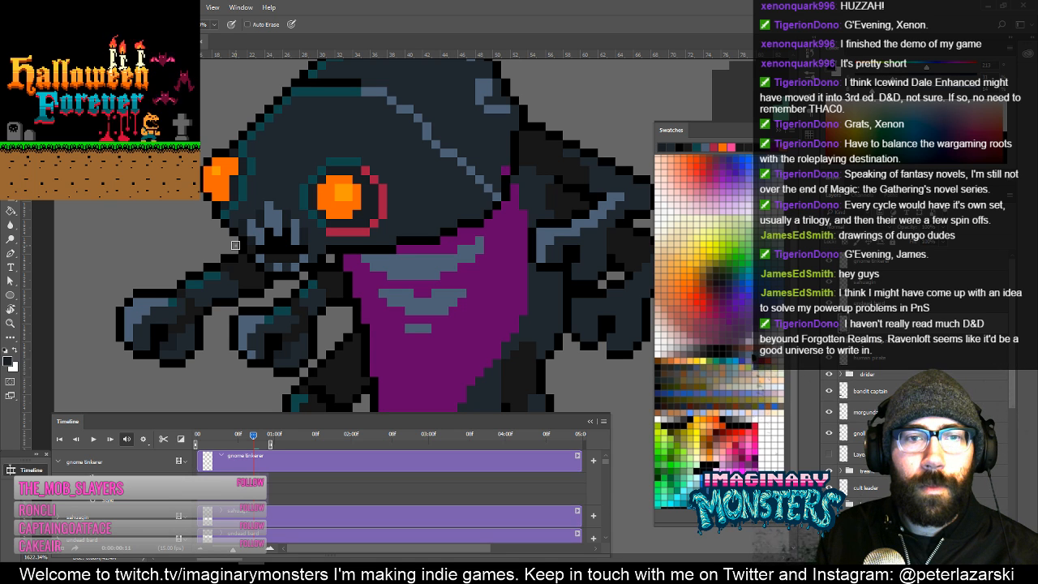
drag(427, 228, 452, 238)
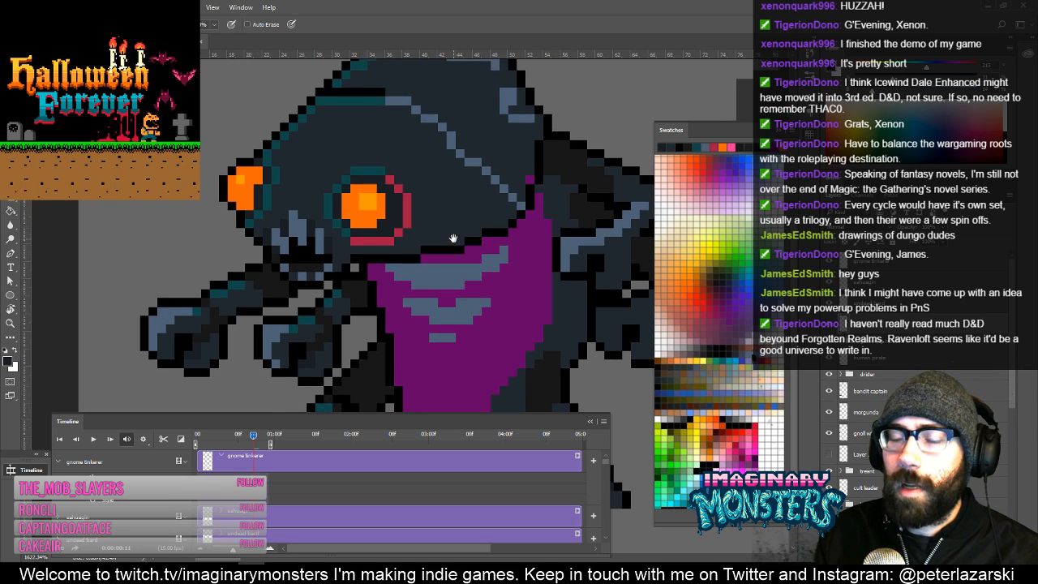
Reshape the upper corner of the near eye's red rim using the sampled red and the dark head colour.
drag(364, 206, 371, 229)
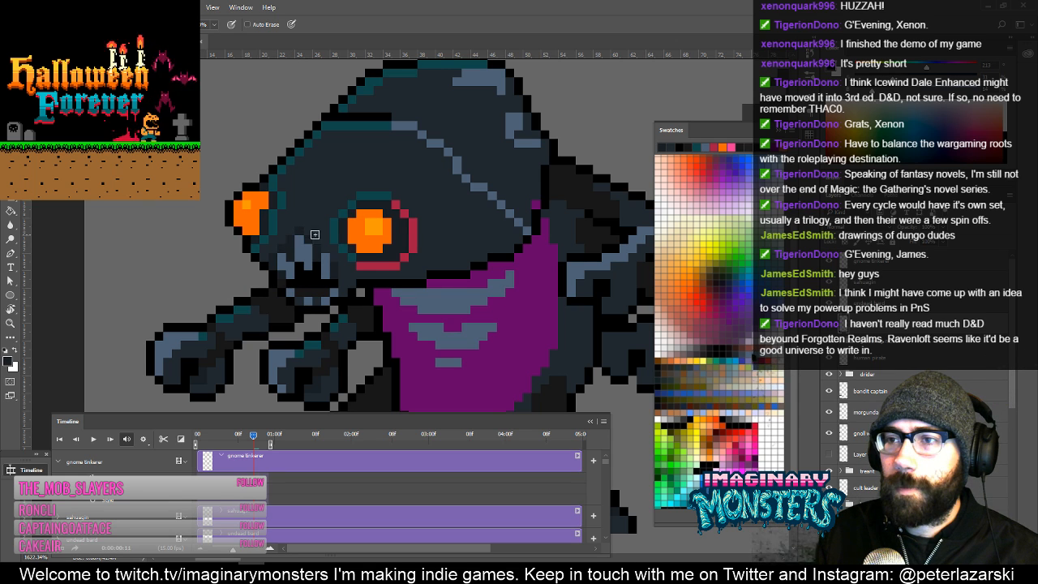
drag(349, 296, 287, 297)
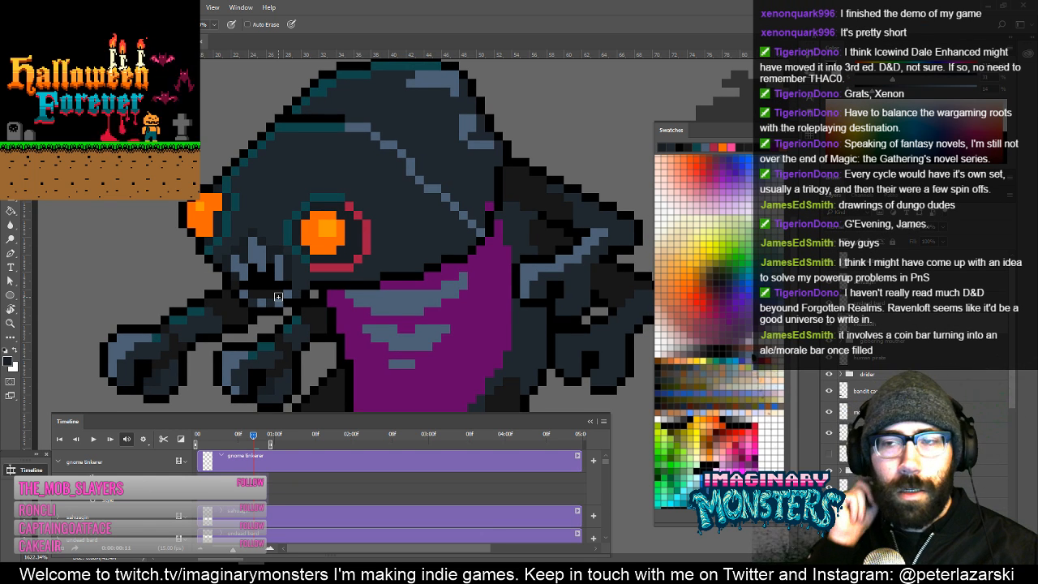
drag(310, 230, 343, 237)
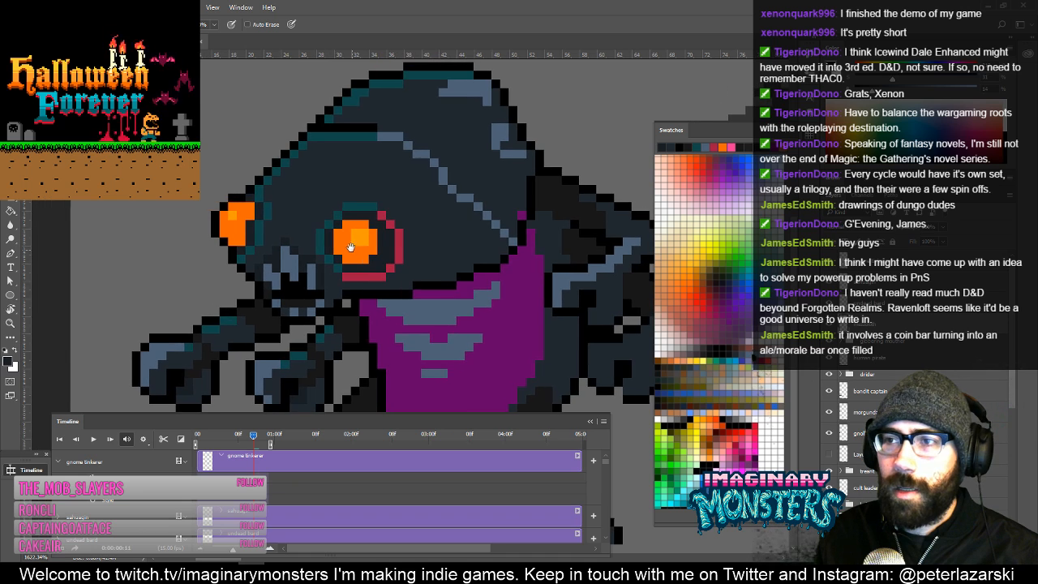
alt+click(387, 211)
click(390, 214)
click(398, 225)
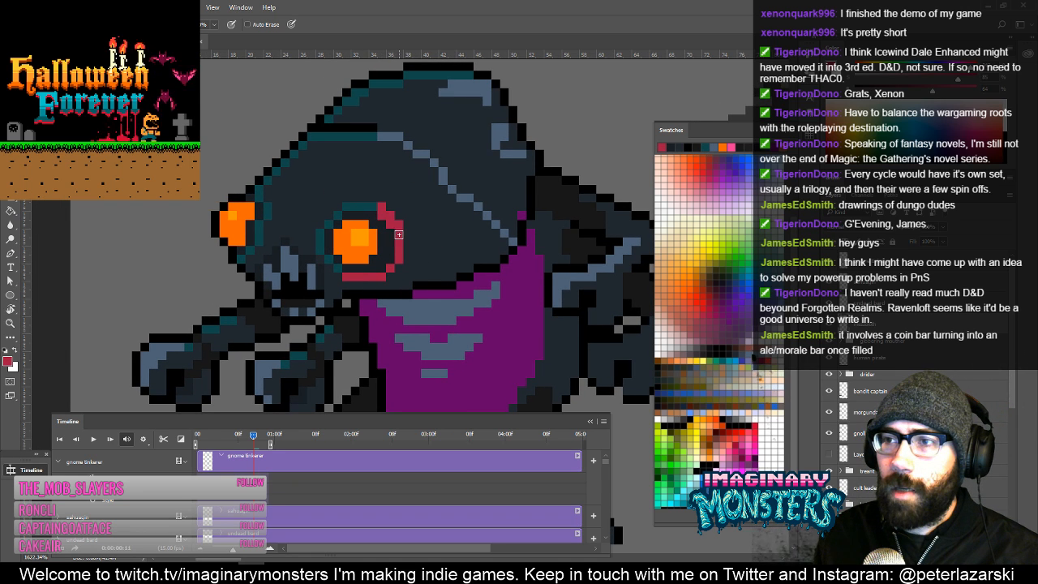
alt+click(386, 260)
click(382, 216)
click(389, 226)
drag(397, 238, 402, 256)
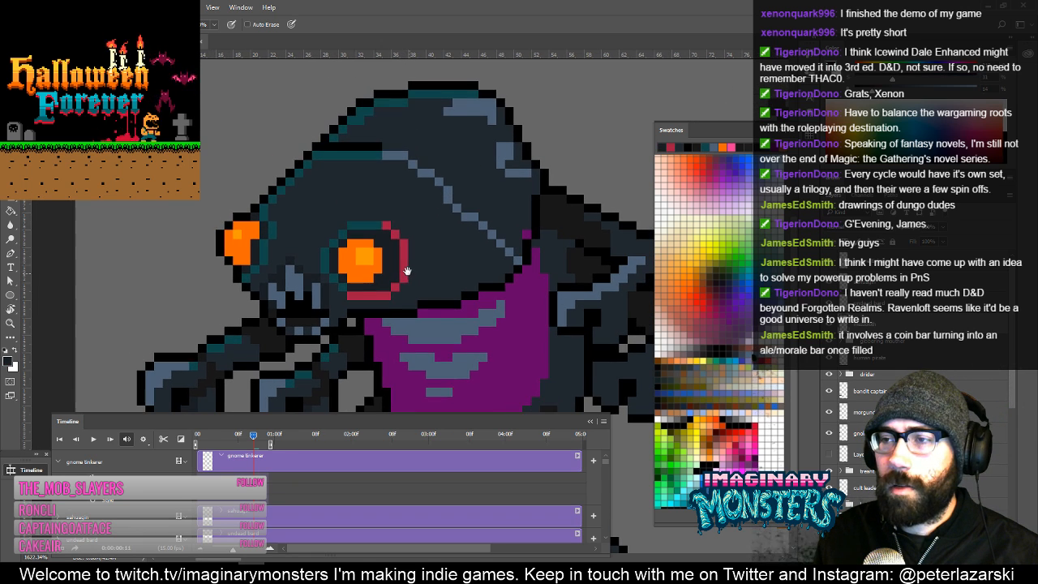
drag(335, 233, 357, 230)
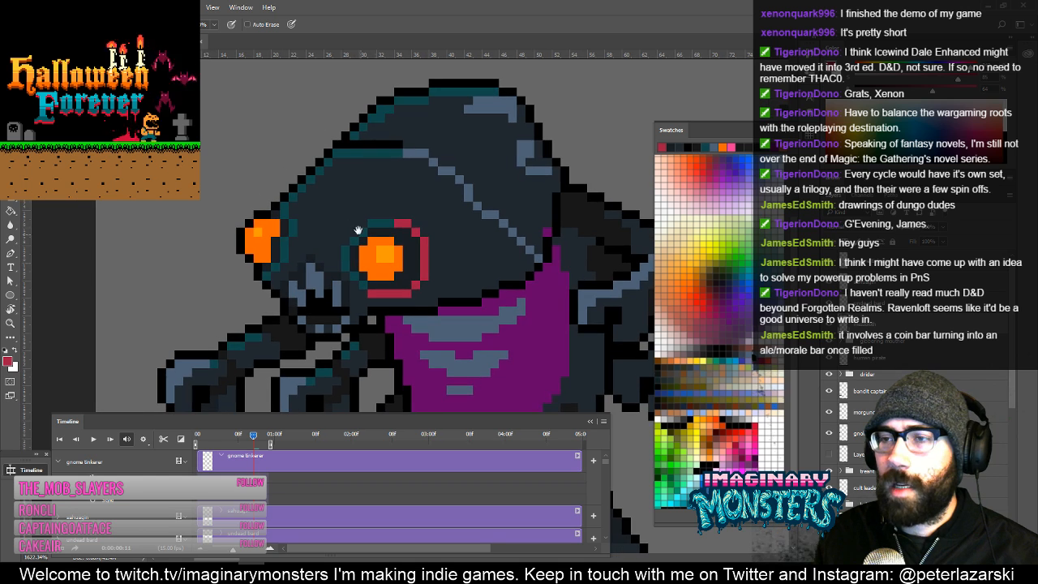
Touch up the teal rim behind the far eye with colours sampled around that eye.
alt+click(275, 234)
alt+click(278, 261)
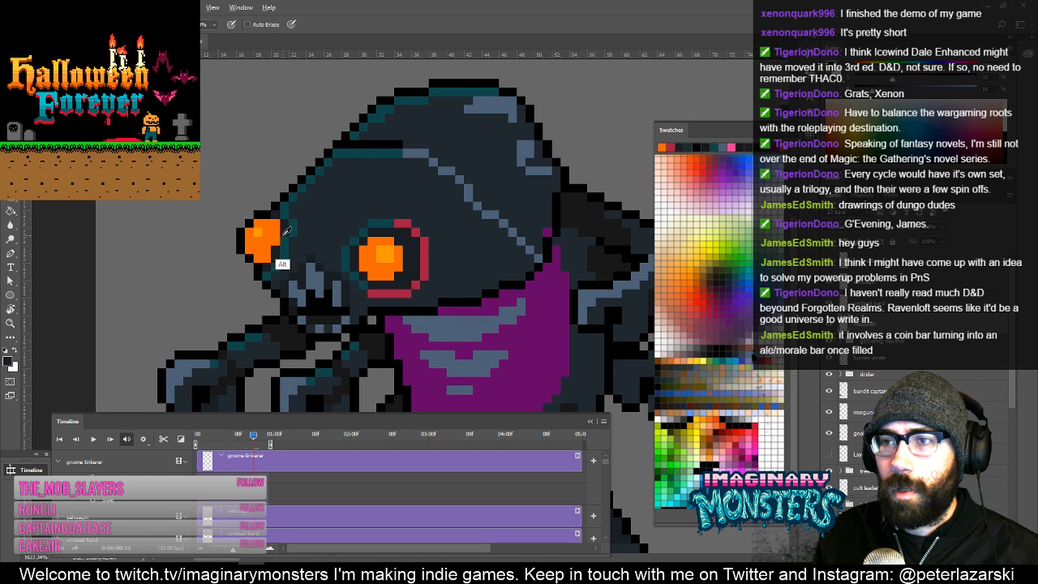
alt+click(285, 260)
drag(293, 241, 294, 232)
drag(356, 266, 315, 263)
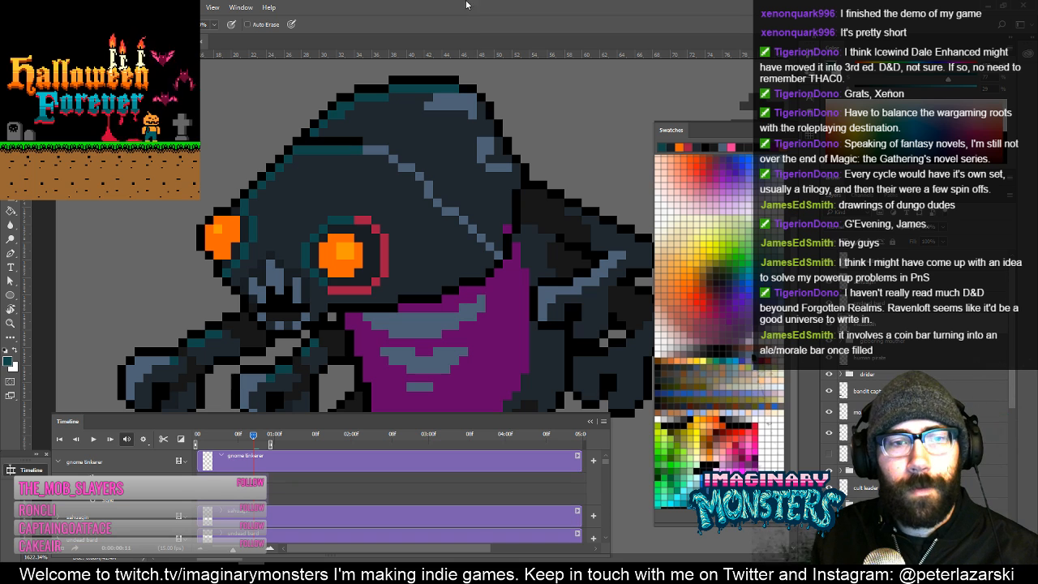
drag(440, 242, 448, 221)
Marquee-select the front upper part of the shell behind the head, nudge it one pixel right and deselect it.
drag(351, 199, 378, 229)
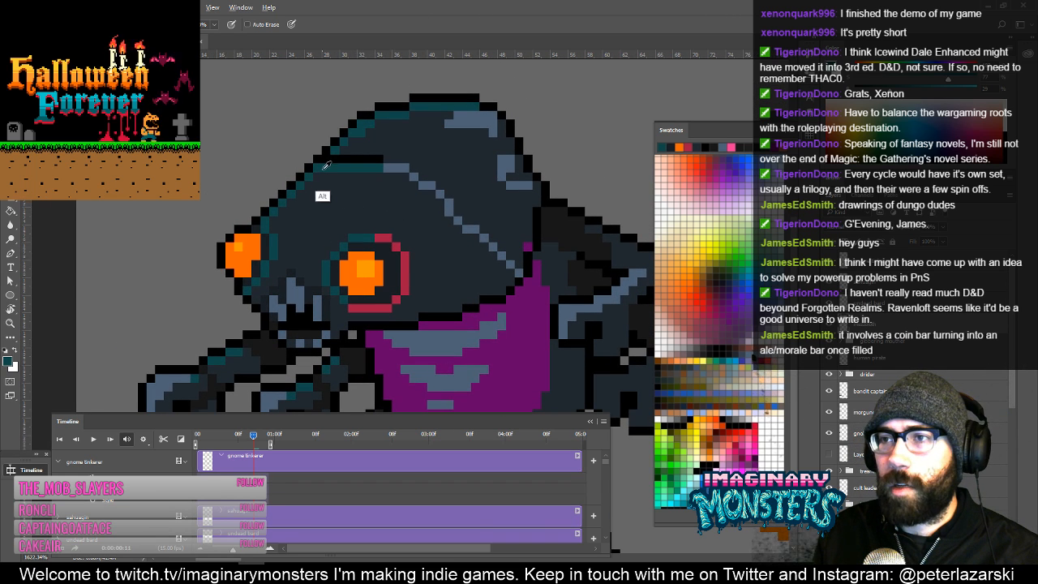
alt+click(314, 180)
alt+click(314, 172)
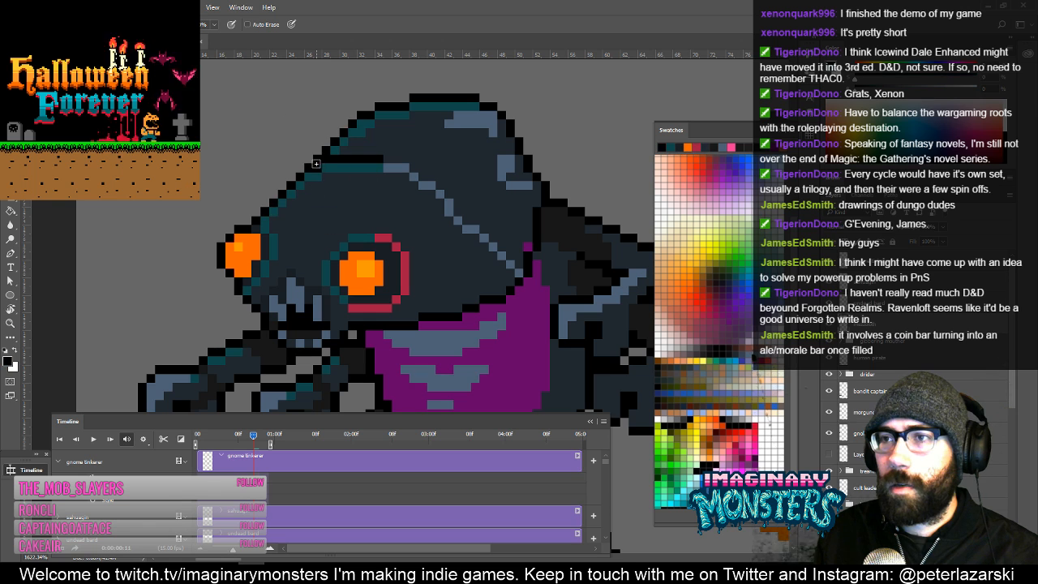
key(e)
drag(367, 133, 334, 151)
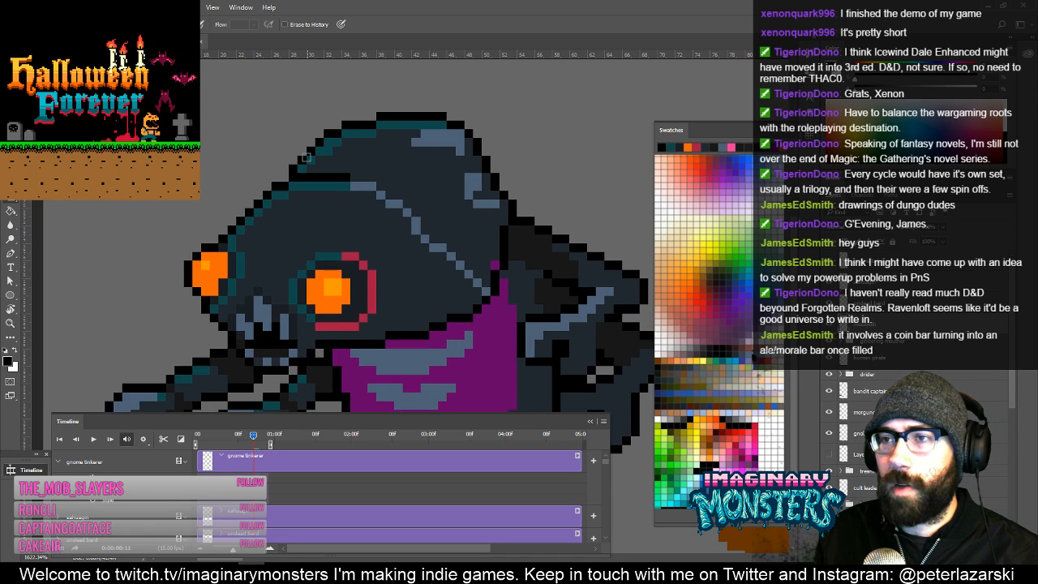
key(b)
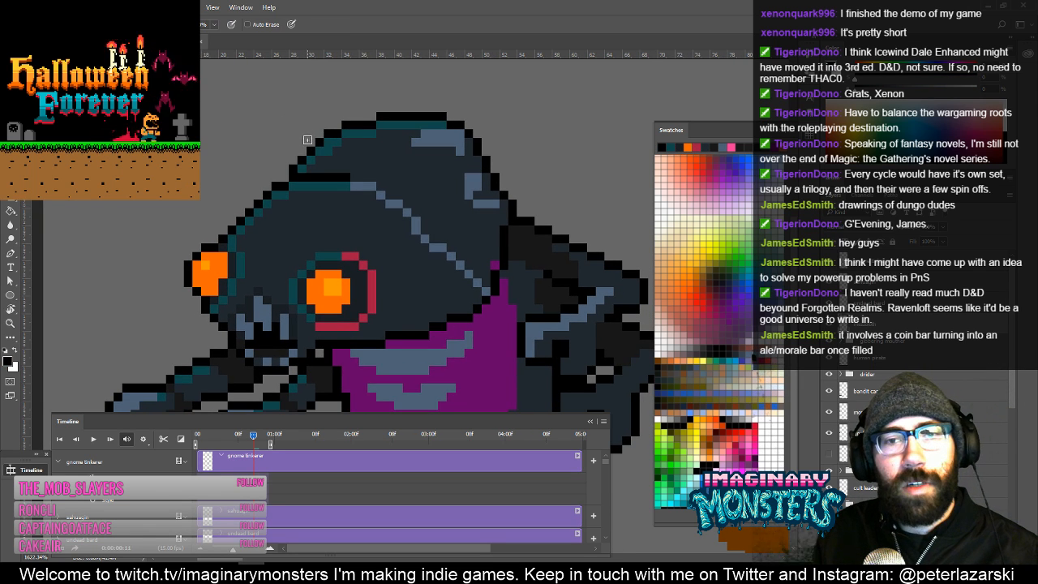
key(m)
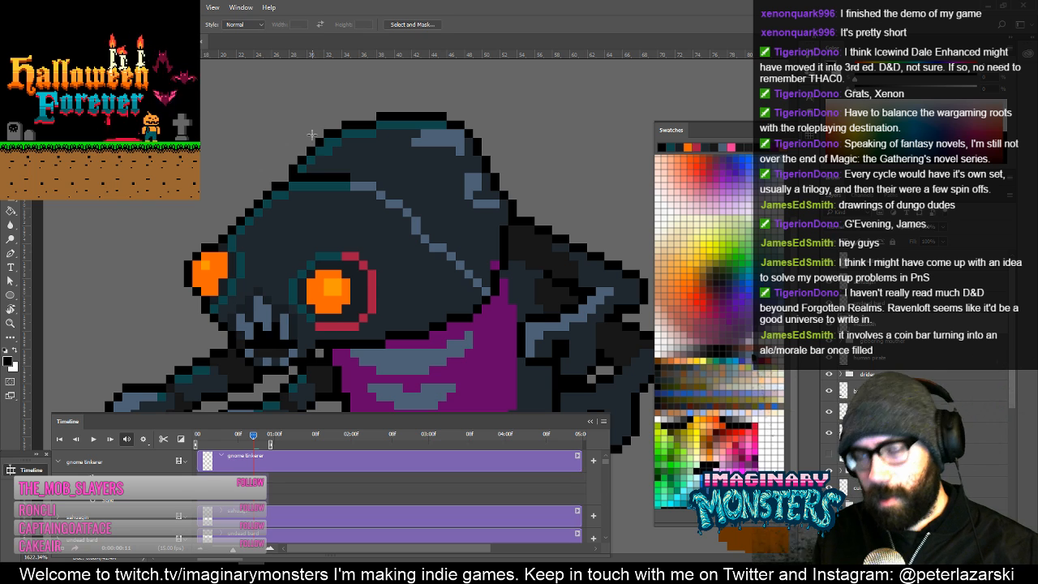
mouse_move(272, 85)
mouse_down()
mouse_move(314, 117)
mouse_move(417, 150)
mouse_move(394, 173)
mouse_up()
key(v)
key(Right)
key(ctrl+d)
key(b)
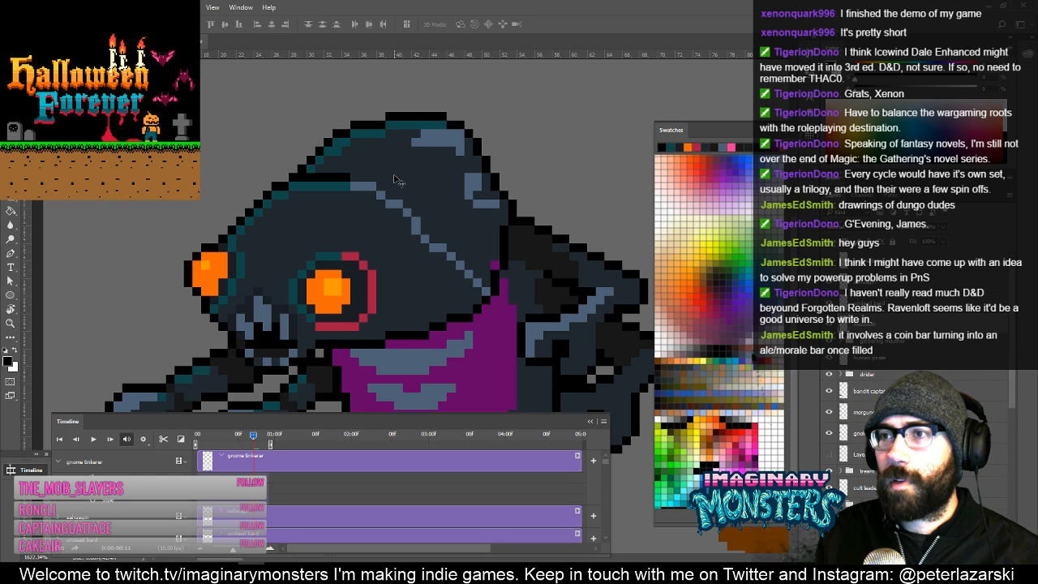
Examine the whole creature's silhouette and shading at a reduced magnification, then return to the head.
drag(445, 262, 431, 184)
alt+click(414, 244)
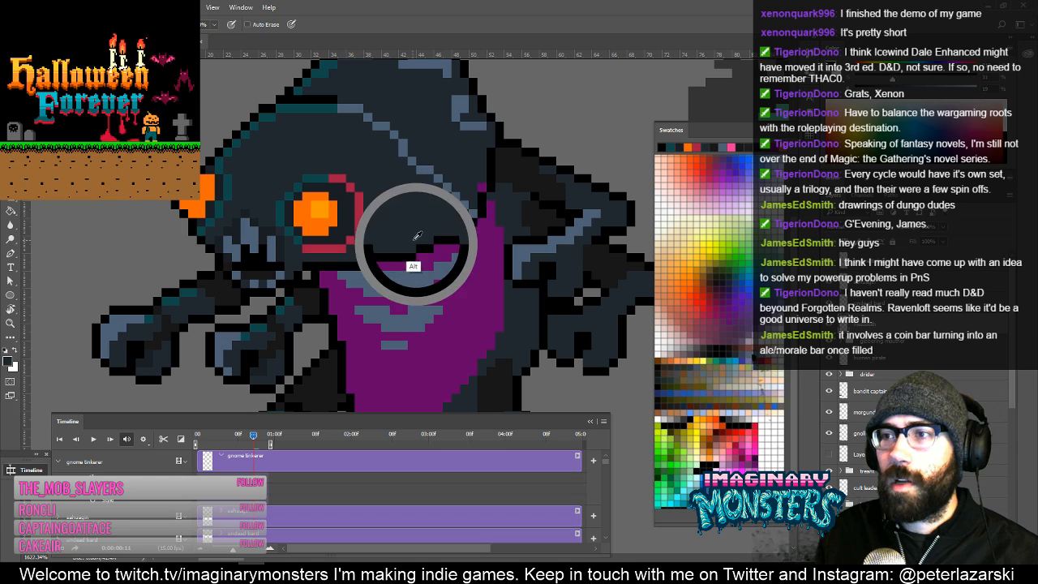
key(z)
alt+click(457, 241)
alt+click(457, 240)
alt+click(458, 240)
alt+click(457, 240)
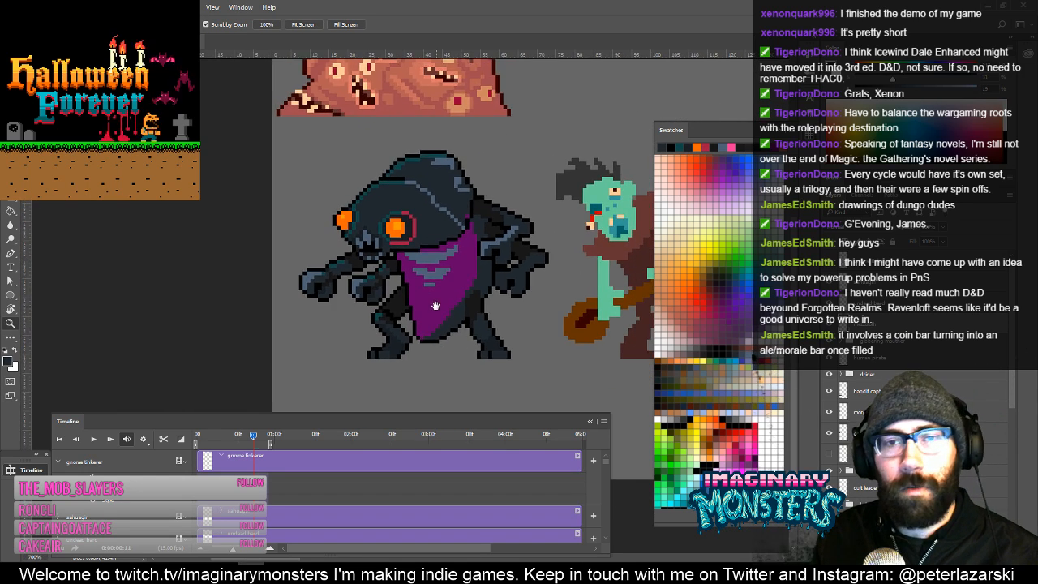
drag(433, 303, 399, 287)
click(401, 178)
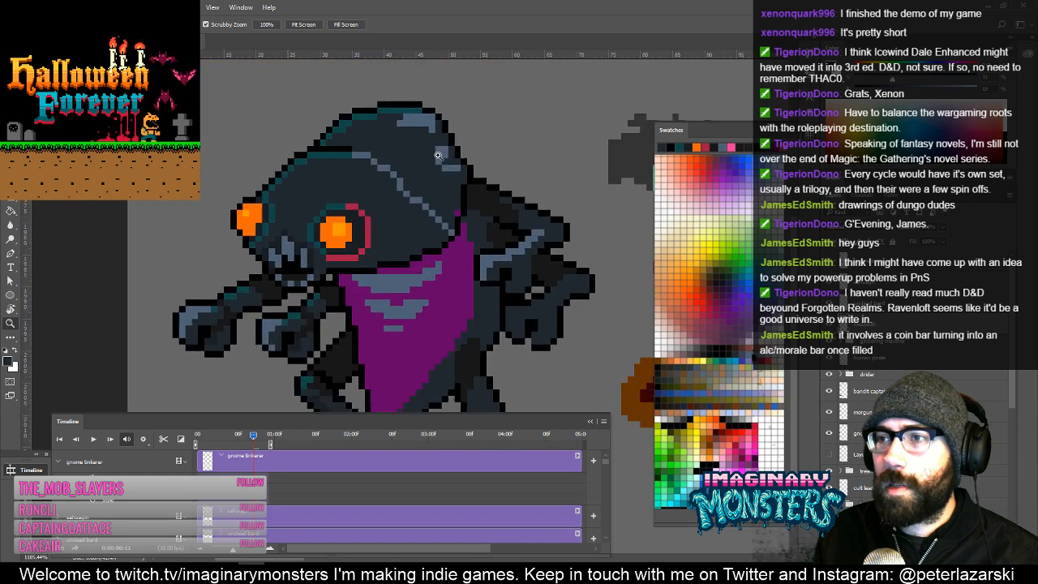
click(402, 179)
Refine the grey-blue diagonal highlight along the back of the head into a smoother curve using sampled highlight and head colours.
key(b)
alt+click(404, 185)
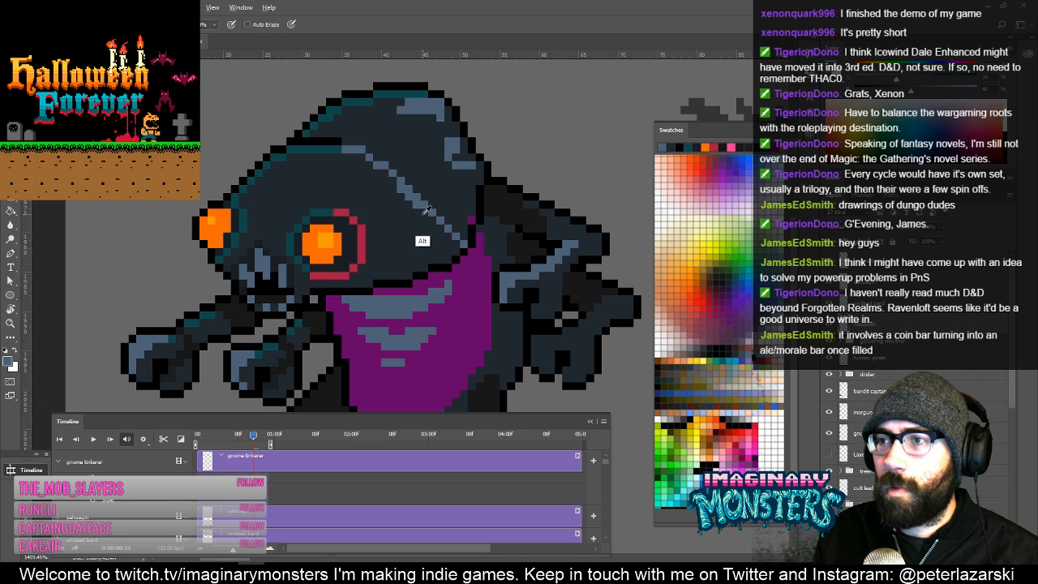
drag(400, 181, 398, 216)
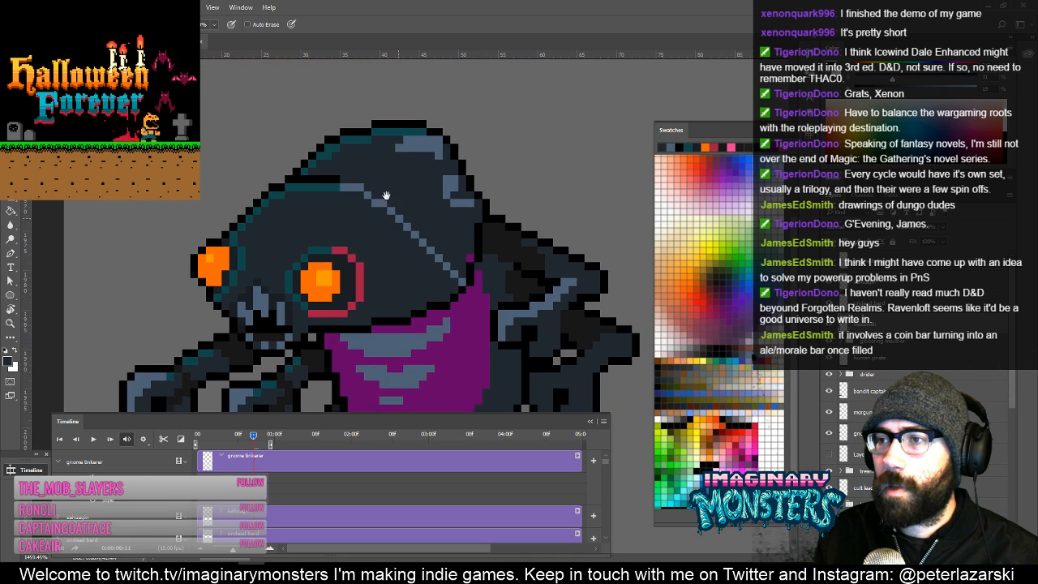
key(z)
click(403, 182)
key(b)
alt+click(457, 282)
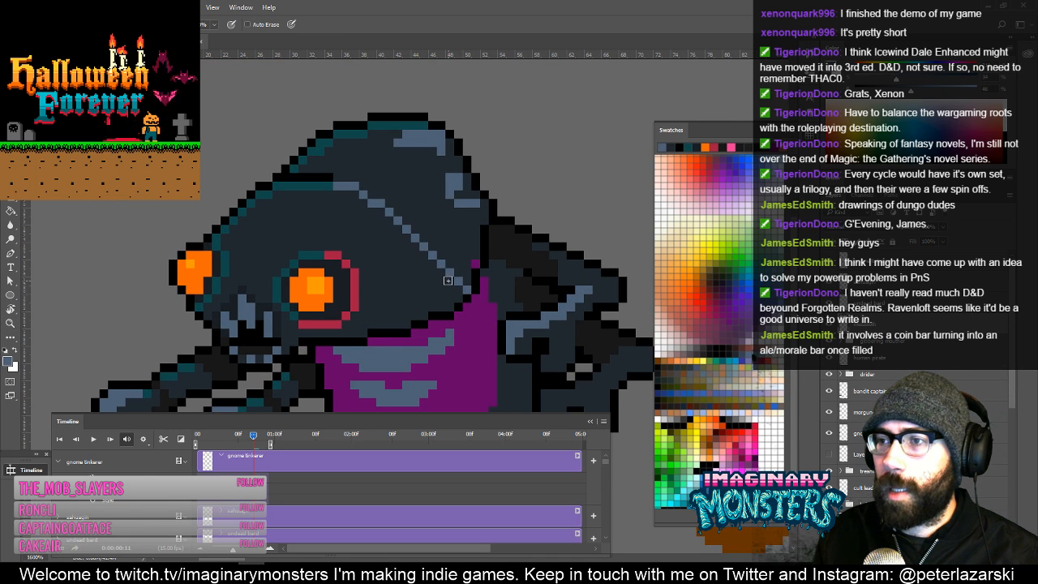
alt+click(460, 255)
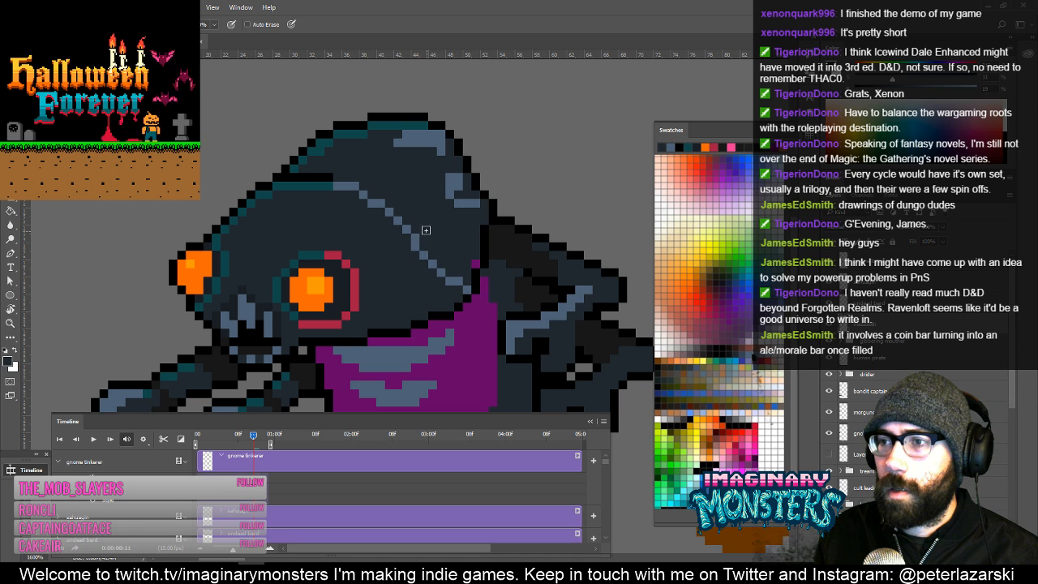
alt+click(419, 243)
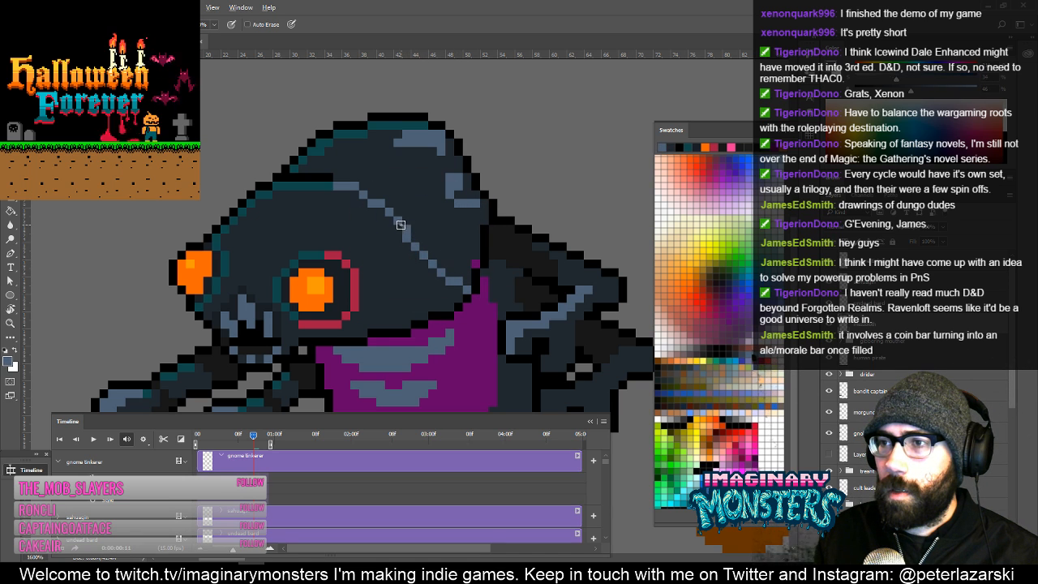
Draw a black line along the outer side of the head's grey-blue ridge highlight to separate the head from the shell.
drag(423, 217, 398, 191)
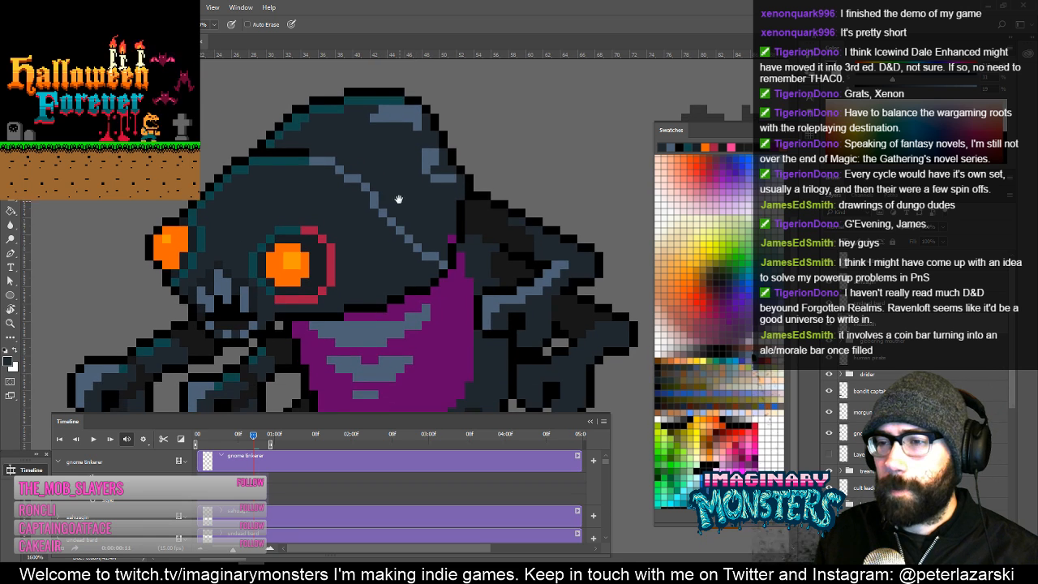
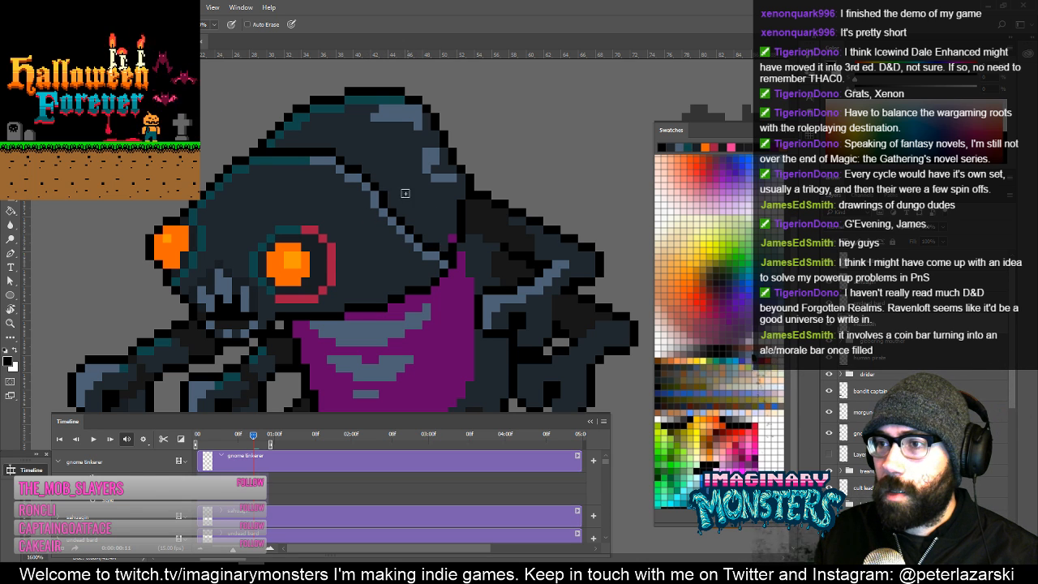
drag(387, 201, 417, 223)
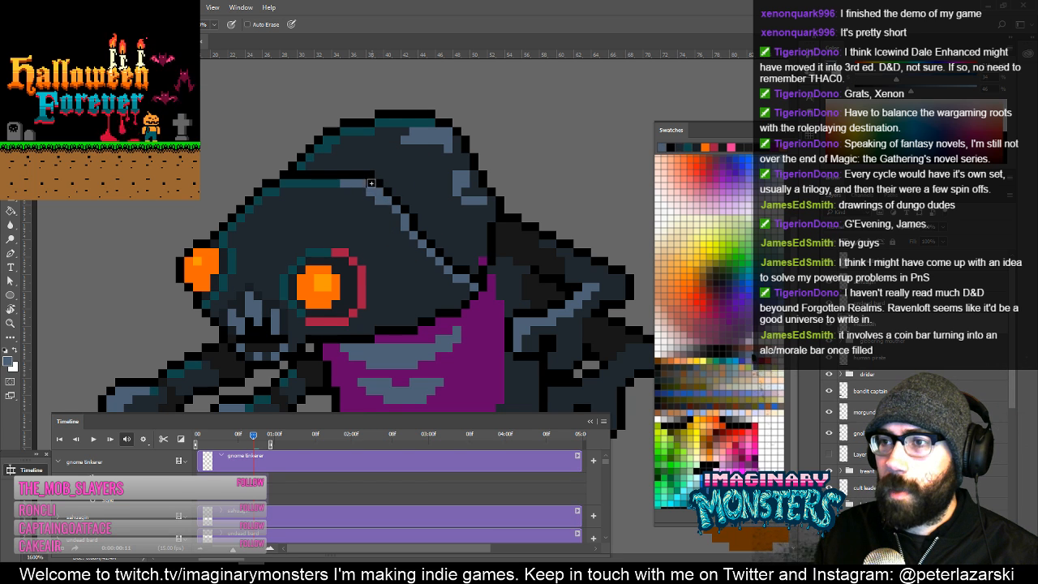
alt+click(353, 198)
drag(403, 253, 383, 226)
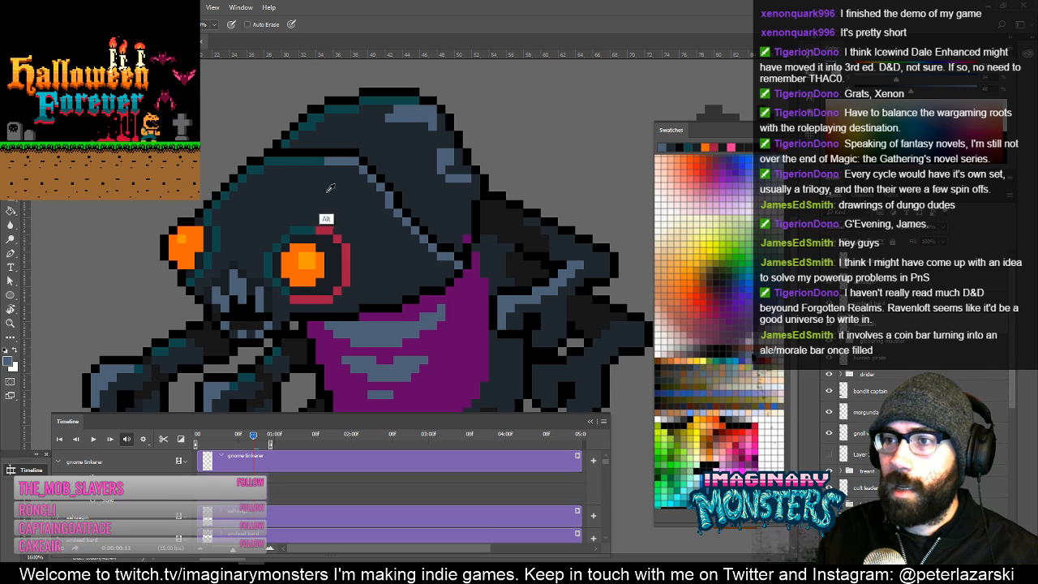
Extend the grey-blue highlight forward along the head's top edge over part of the teal rim.
alt+click(323, 231)
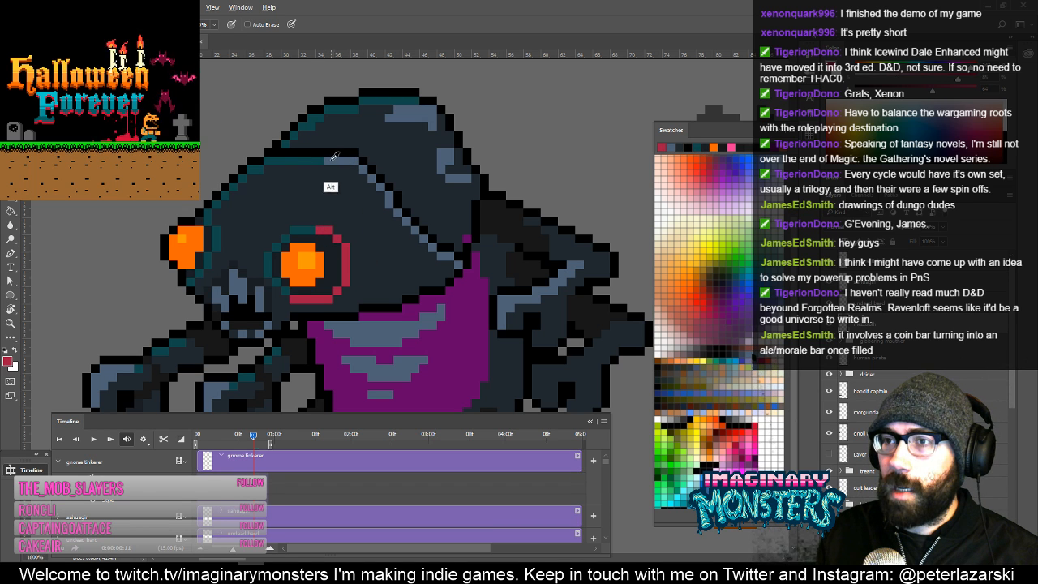
alt+click(333, 159)
alt+click(281, 159)
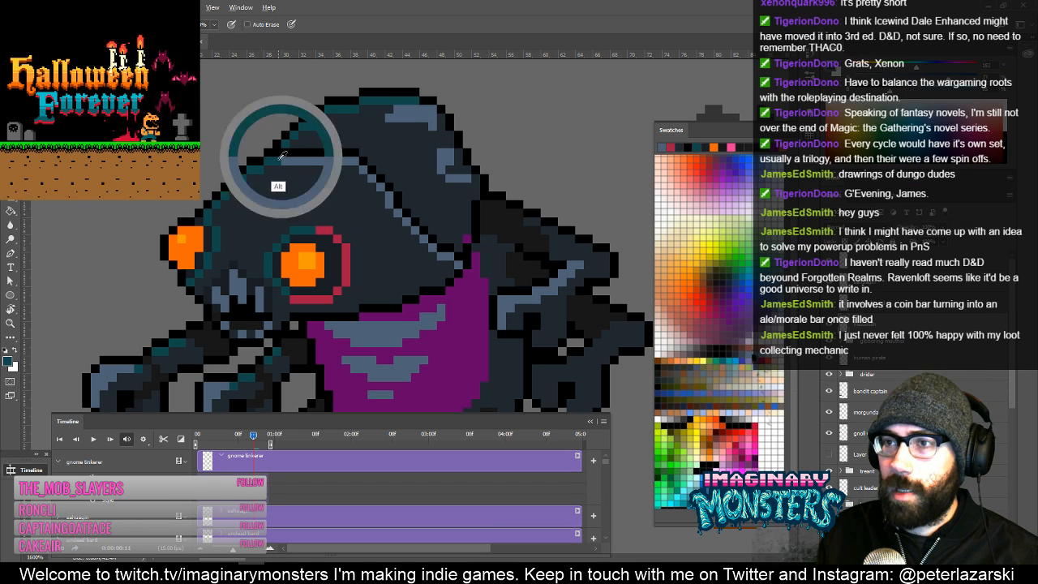
Try a short red accent at the rear end of the head's top highlight, using the near eye's rim colour.
alt+click(325, 235)
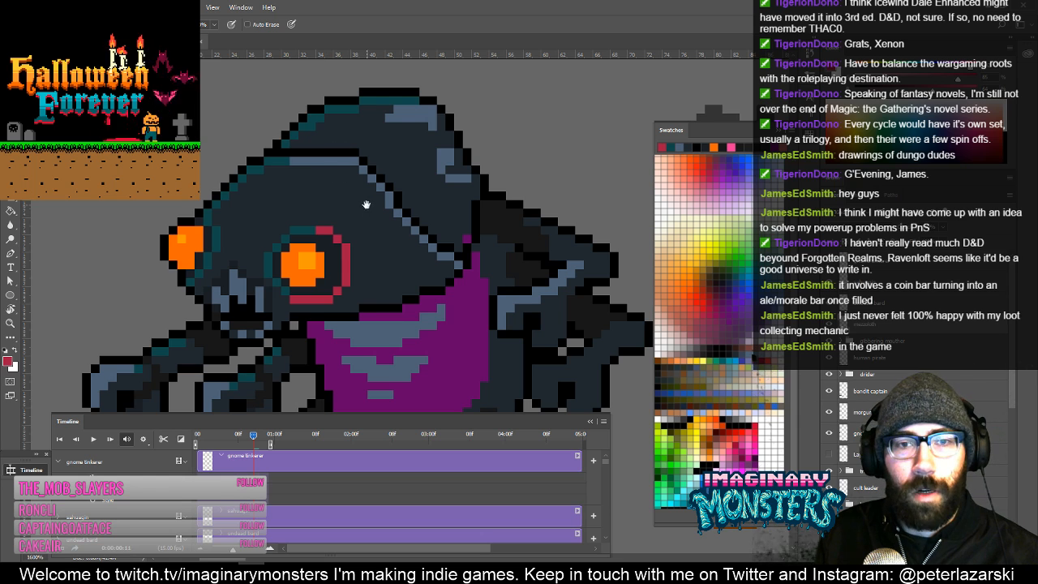
drag(367, 205, 338, 196)
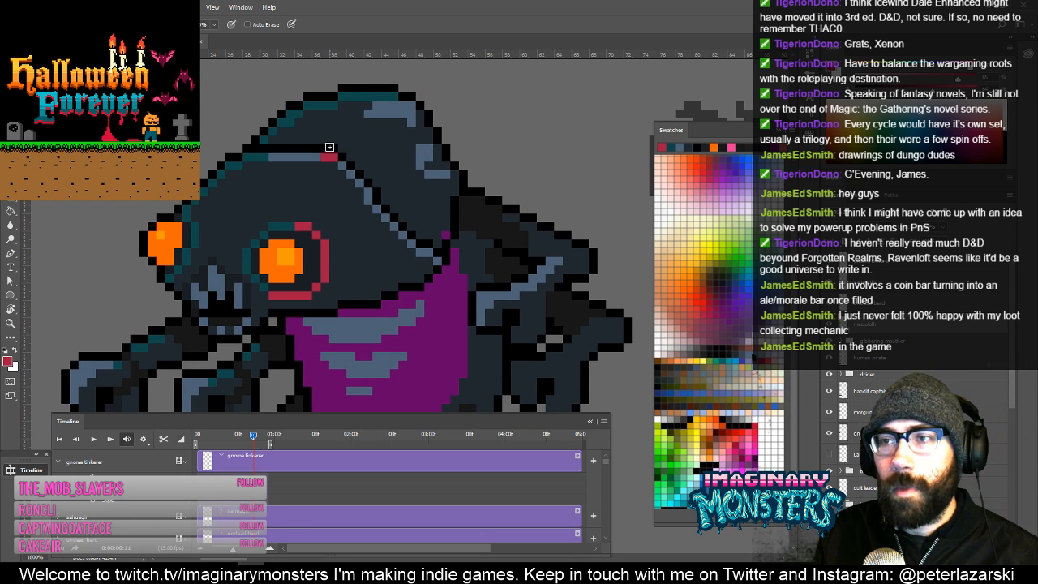
alt+click(346, 161)
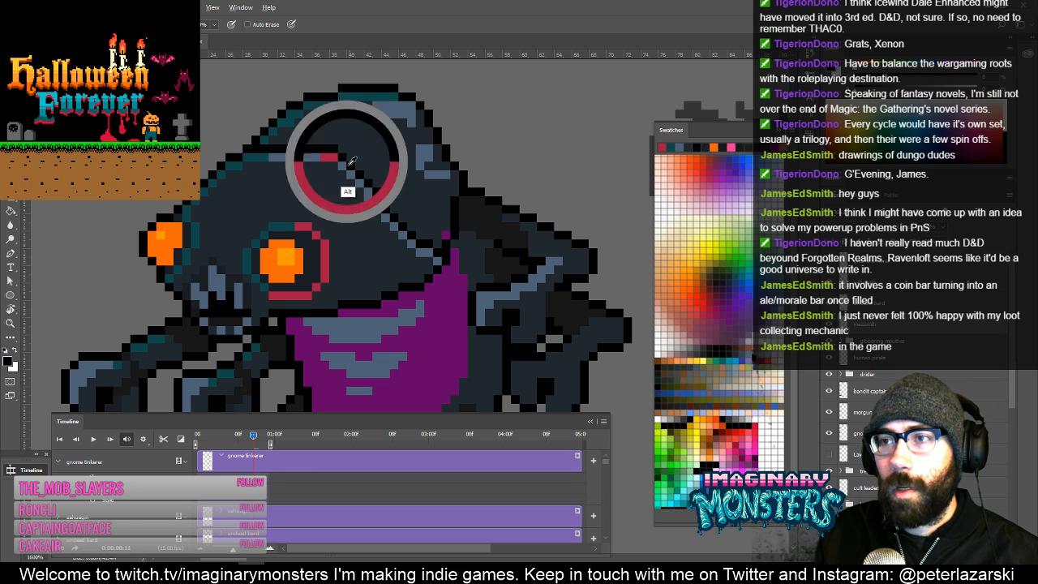
alt+click(331, 158)
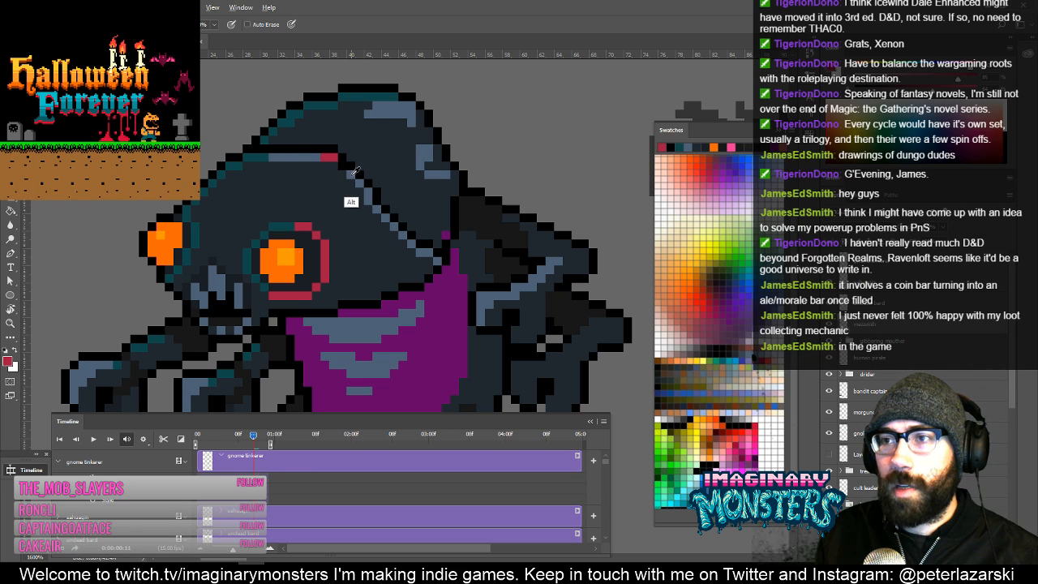
Paint over the red accent and round the corner of the head's ridge with sampled grey-blue, black and dark head colours.
alt+click(350, 174)
click(342, 174)
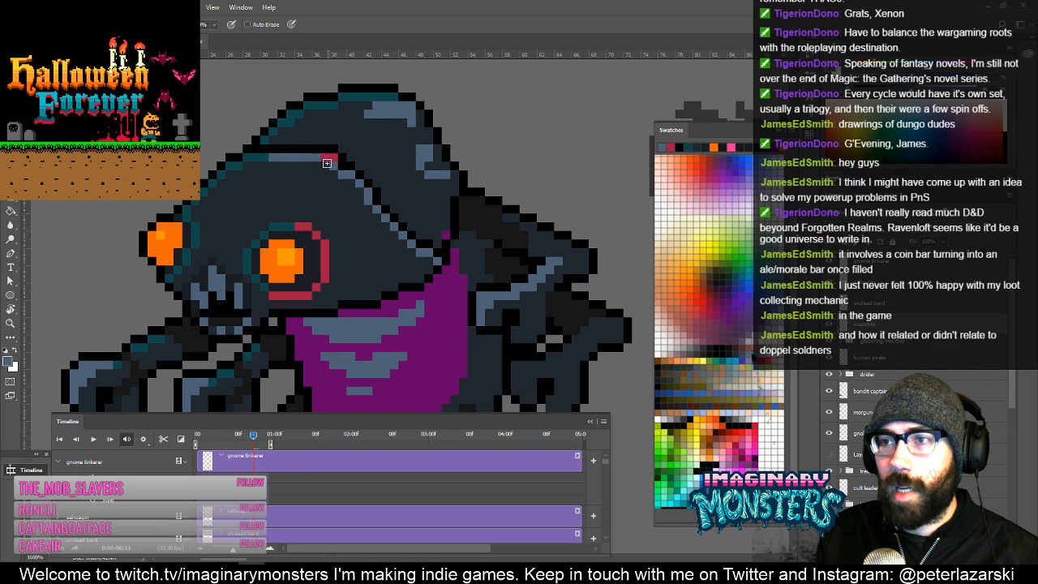
mouse_move(329, 166)
mouse_down()
mouse_move(317, 164)
mouse_move(318, 150)
mouse_up()
alt+click(344, 158)
alt+click(348, 149)
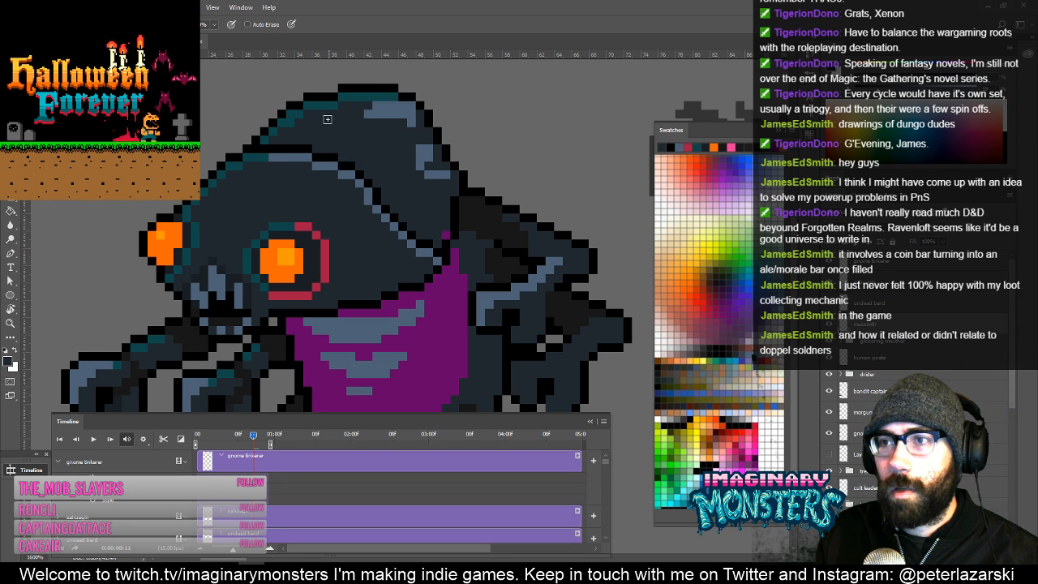
Recolour the grey-blue ridge highlight along the head's rear edge with the near eye's red rim colour, down to the purple cloth.
alt+click(322, 258)
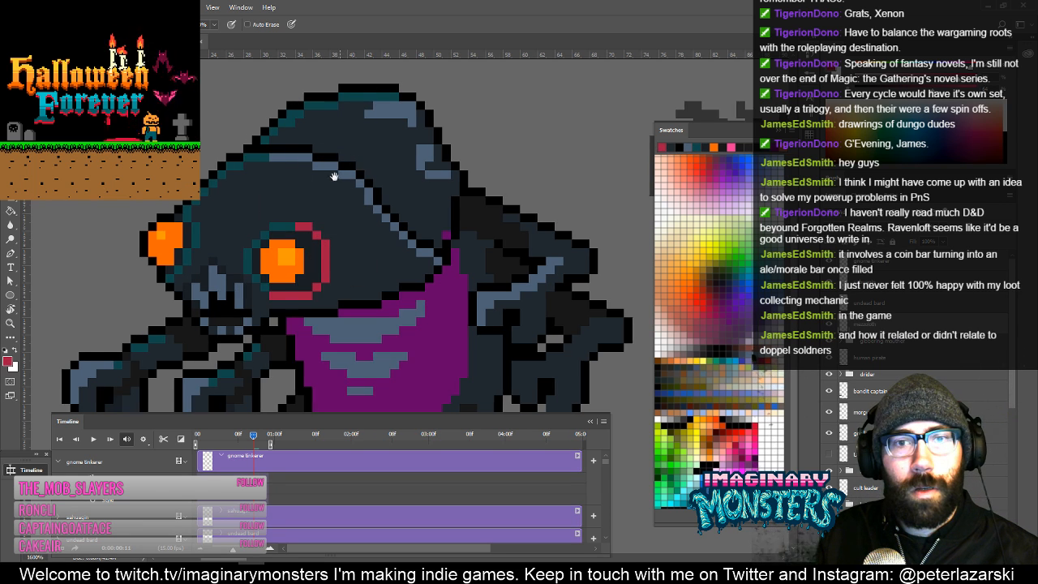
drag(351, 154, 327, 168)
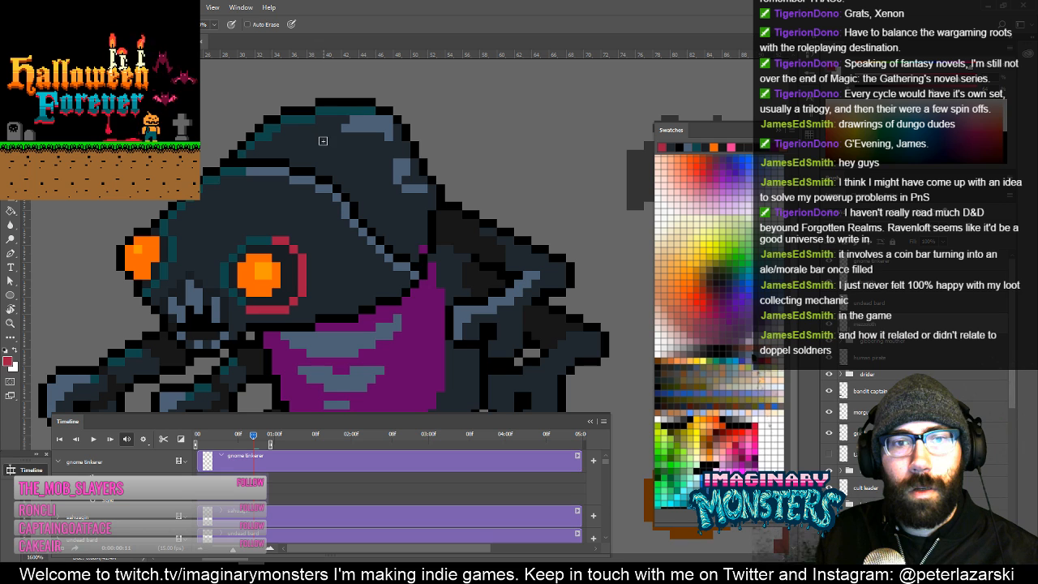
alt+click(296, 181)
click(302, 180)
alt+click(311, 180)
drag(317, 187, 327, 188)
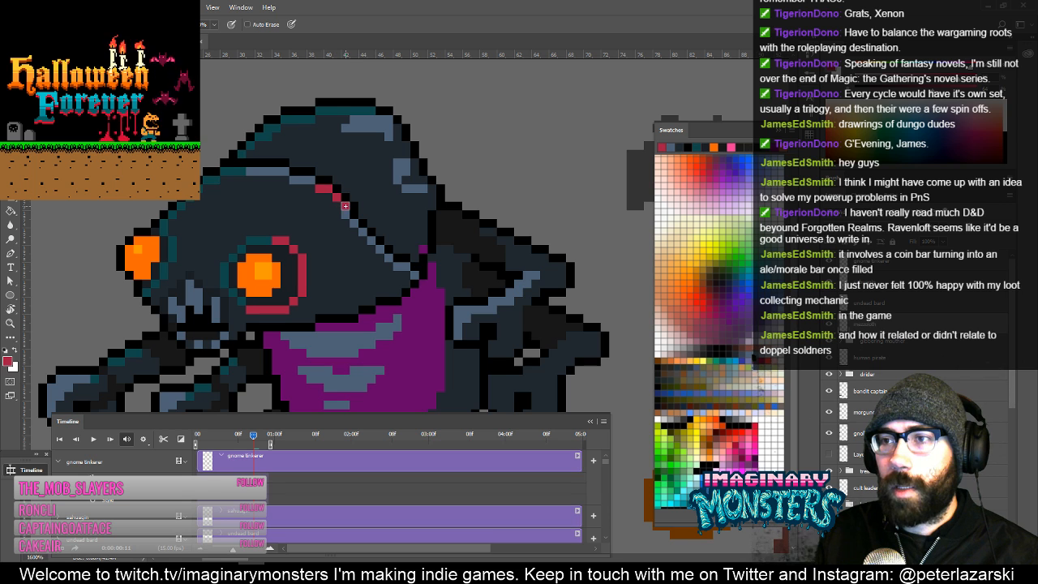
shift+click(411, 273)
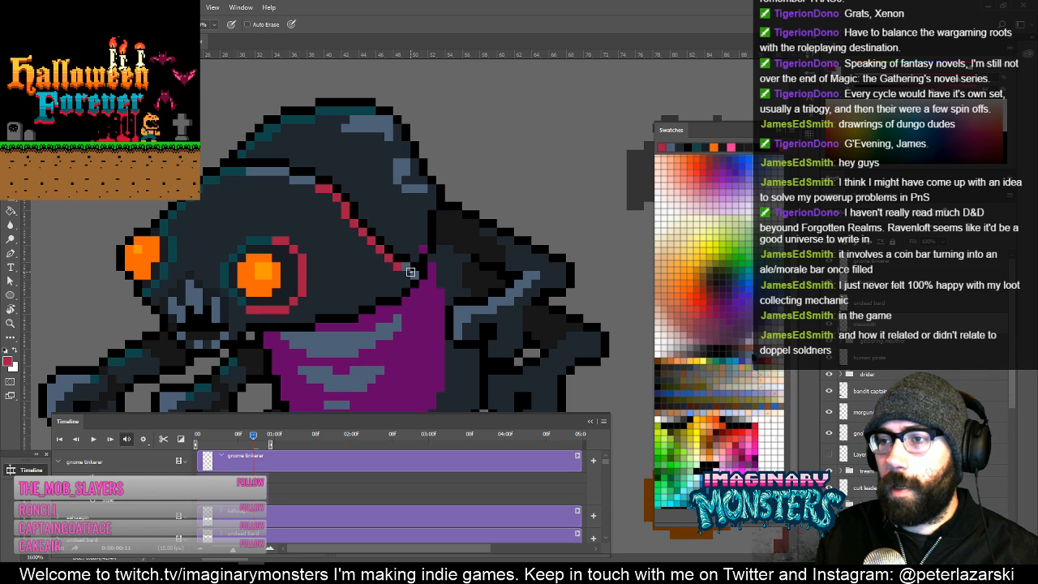
Draw a red rim light down the shell's rear edge, from beside the top highlight to the arm joint.
mouse_move(422, 265)
mouse_down()
mouse_move(419, 238)
mouse_move(436, 225)
mouse_move(381, 263)
mouse_move(374, 304)
mouse_up()
click(426, 236)
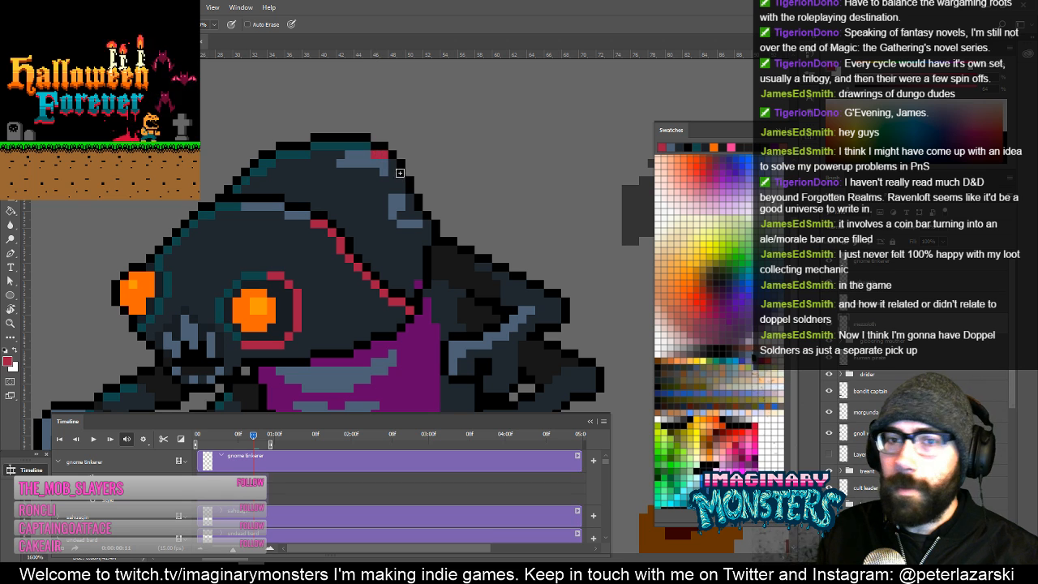
drag(397, 176, 387, 172)
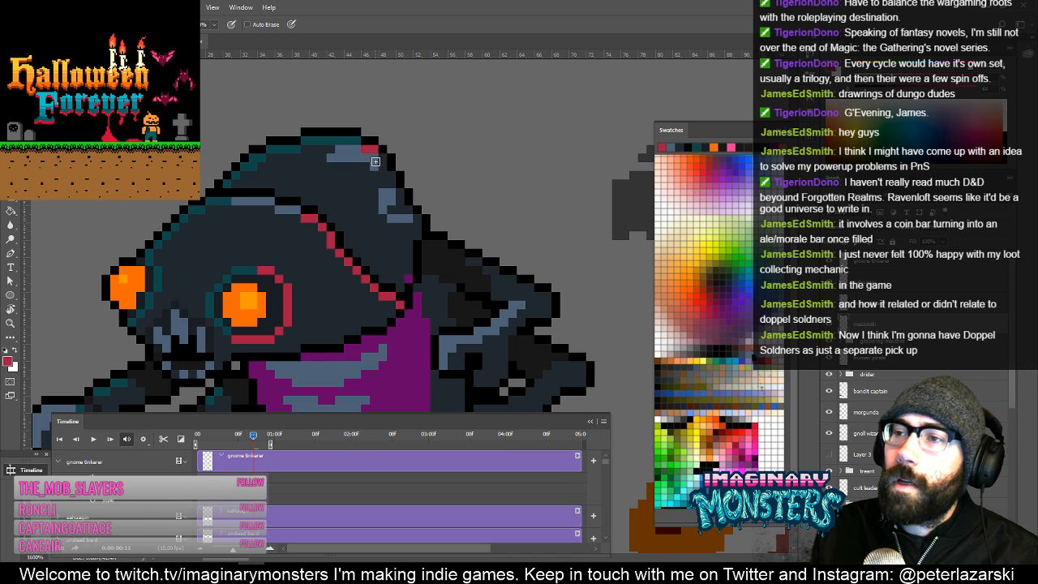
drag(391, 178, 391, 184)
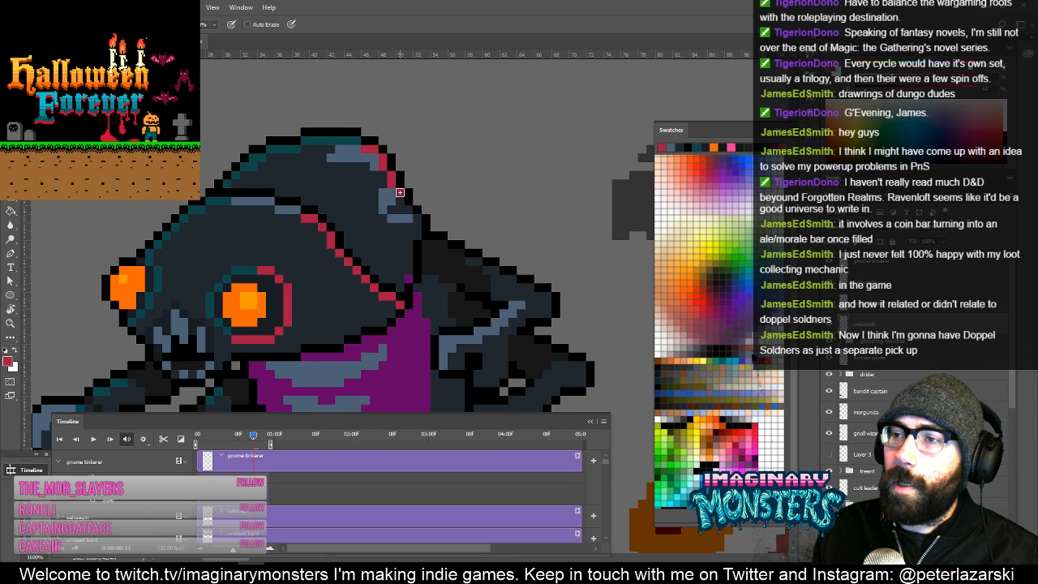
drag(420, 224, 420, 232)
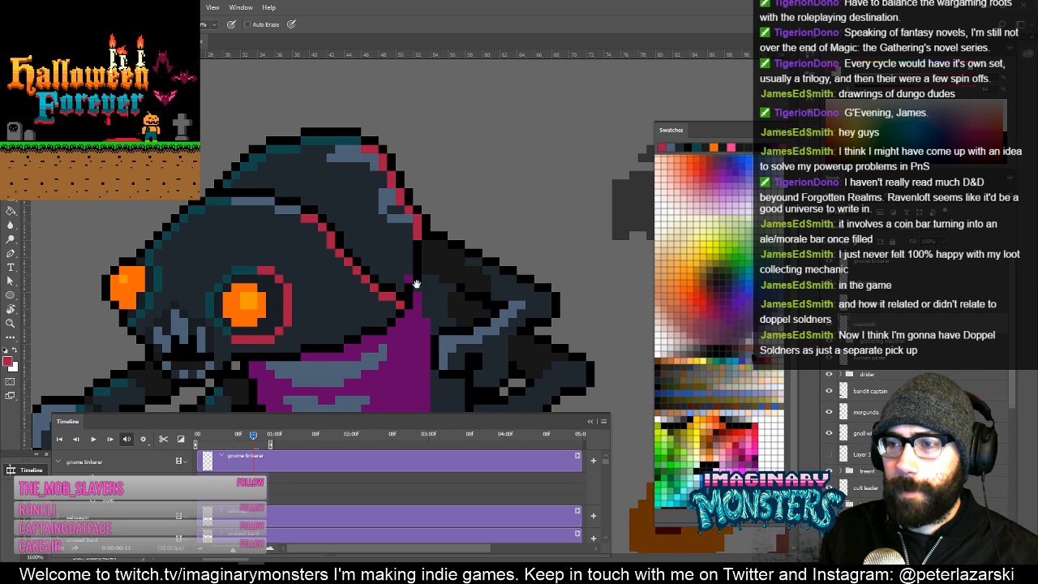
Shade the side of the head behind the near eye with a darker tone sampled from the foreleg.
drag(416, 283, 379, 265)
alt+click(115, 370)
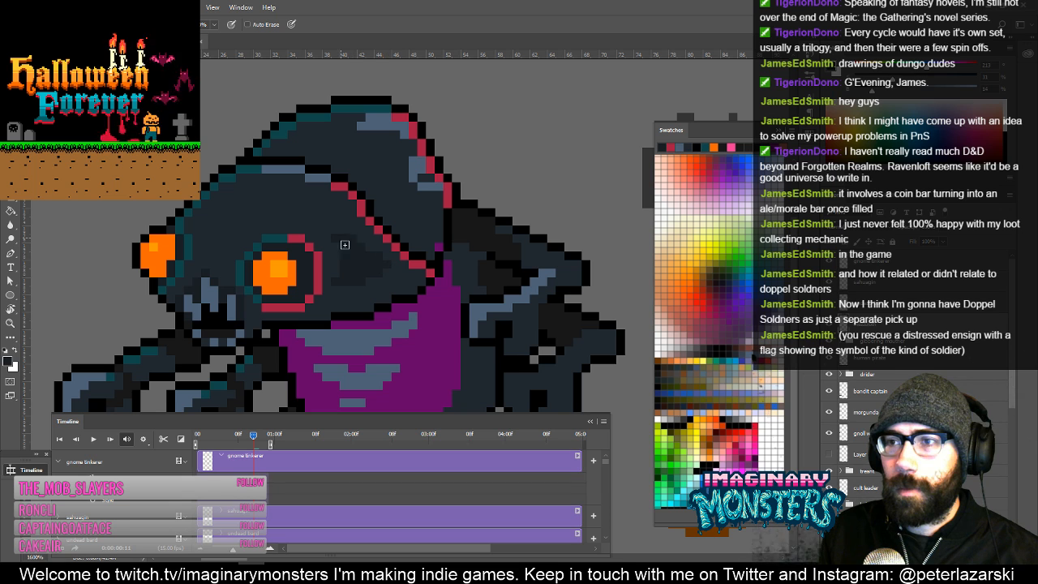
drag(304, 206, 309, 238)
drag(357, 269, 359, 257)
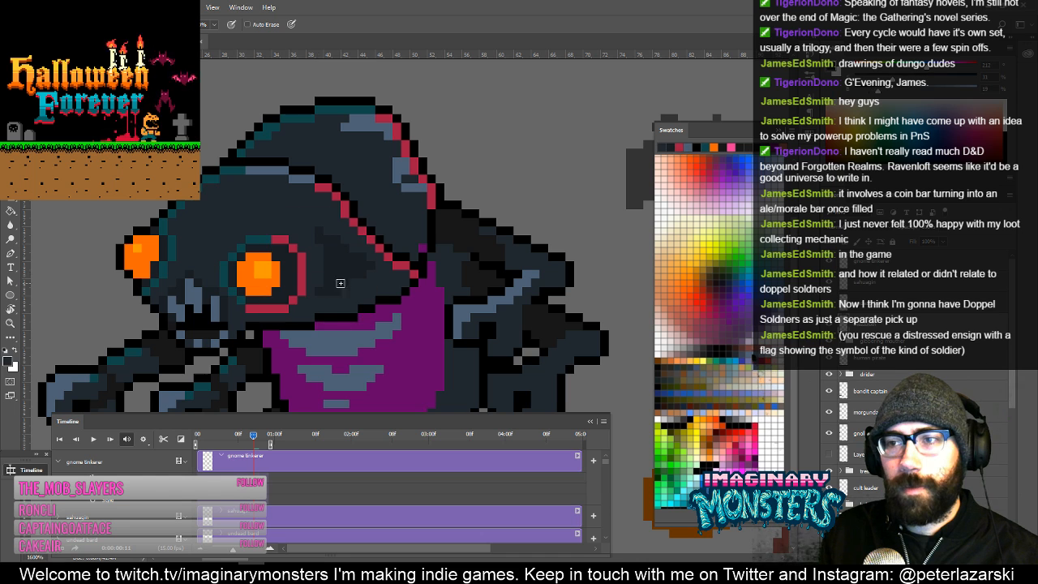
drag(368, 271, 328, 284)
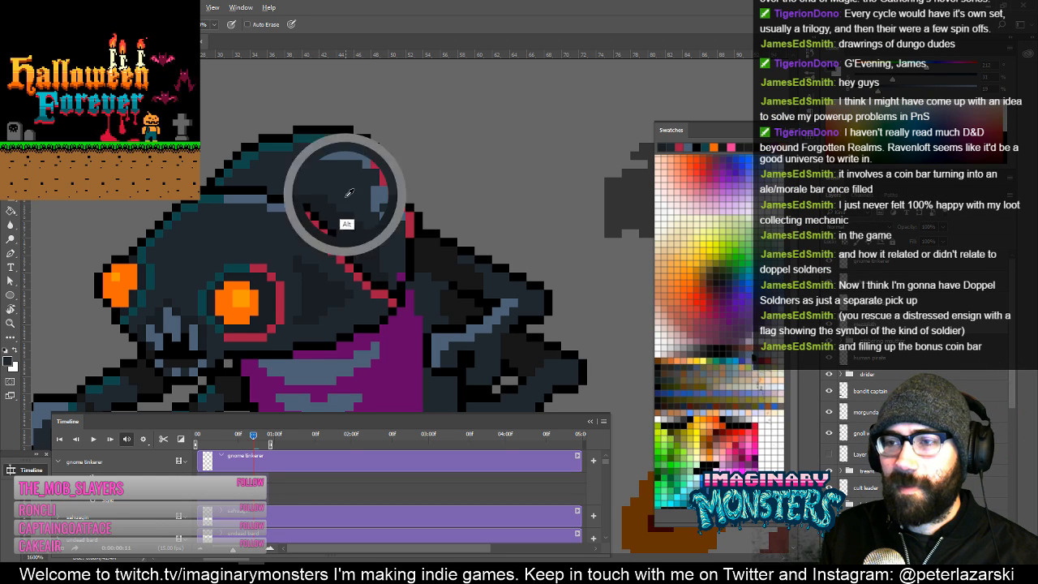
Shade the shell beside the head's red ridge with the darker tone and paint over the shell's grey-blue highlights.
drag(363, 152, 336, 193)
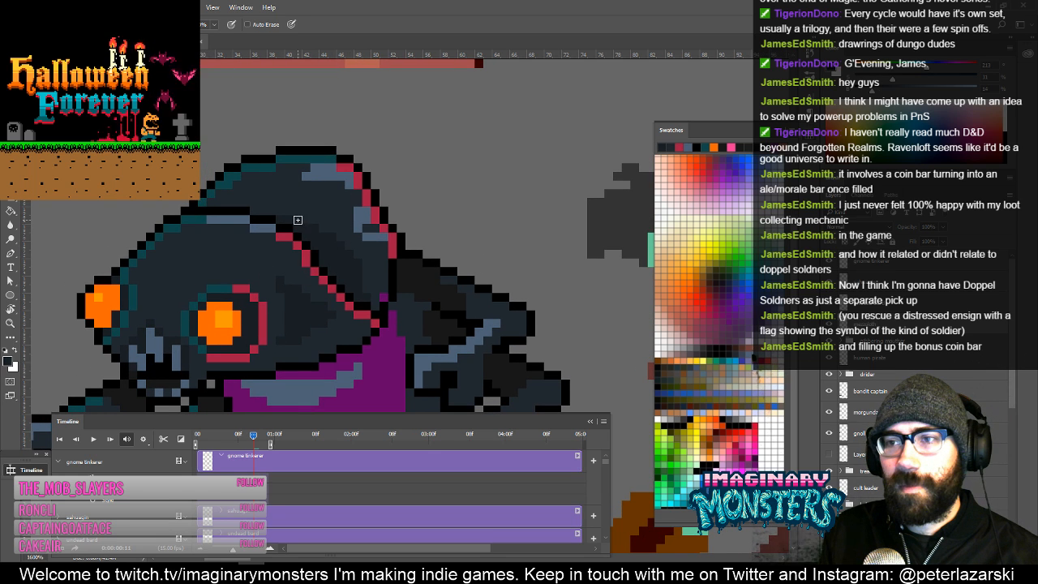
drag(388, 236, 433, 216)
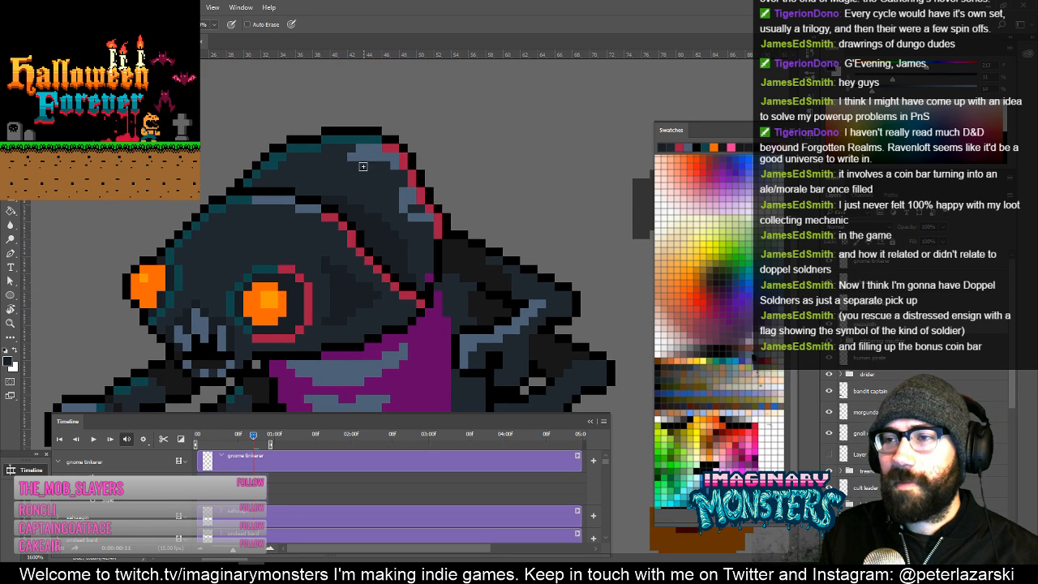
drag(351, 156, 393, 164)
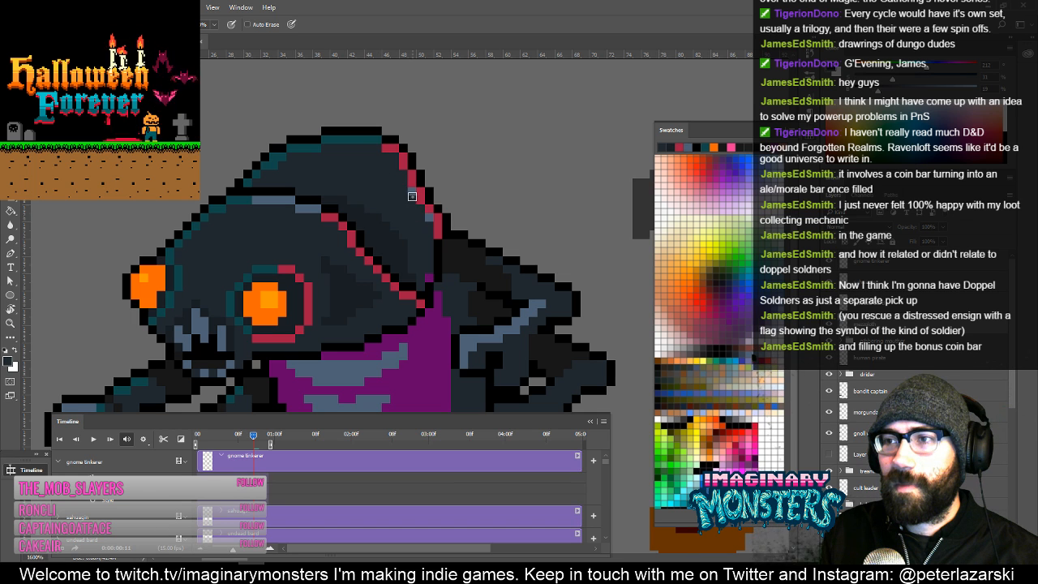
Clean up the junction of shell, arm and purple cloth using sampled dark, purple and black pixels.
mouse_move(443, 258)
mouse_down()
mouse_move(419, 255)
mouse_move(426, 243)
mouse_move(413, 226)
mouse_move(422, 257)
mouse_up()
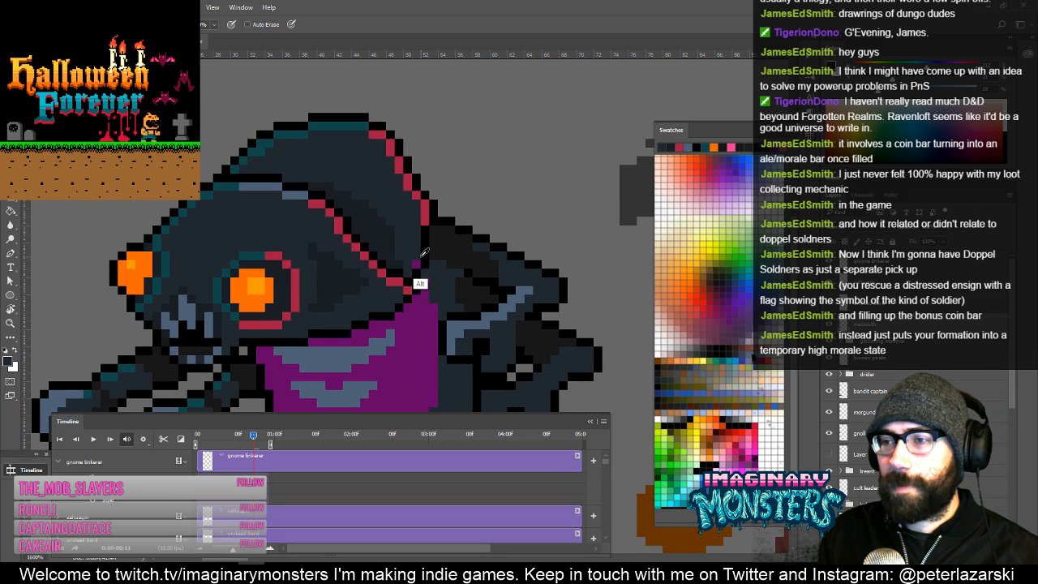
alt+click(420, 269)
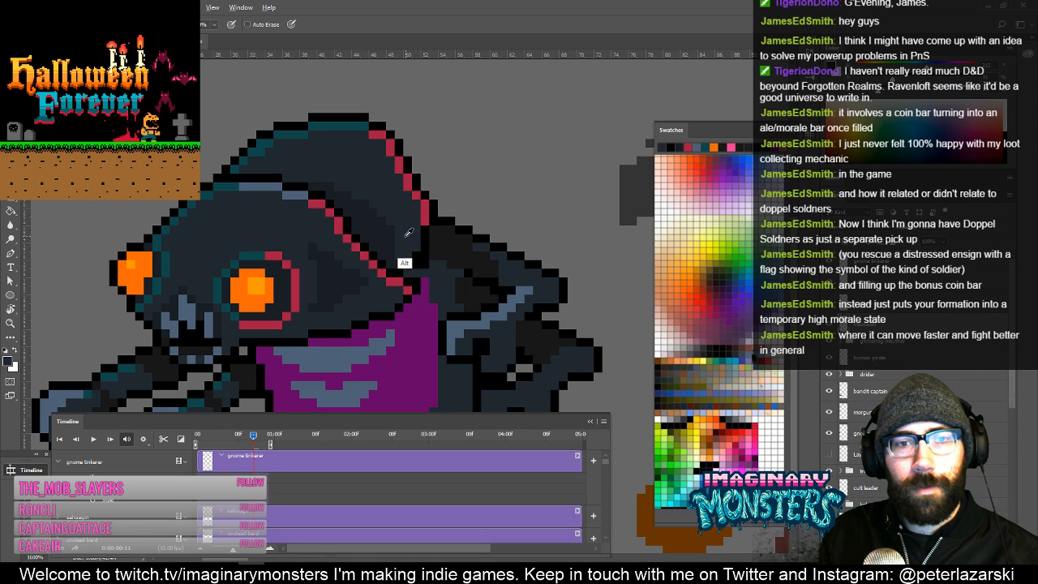
alt+click(417, 290)
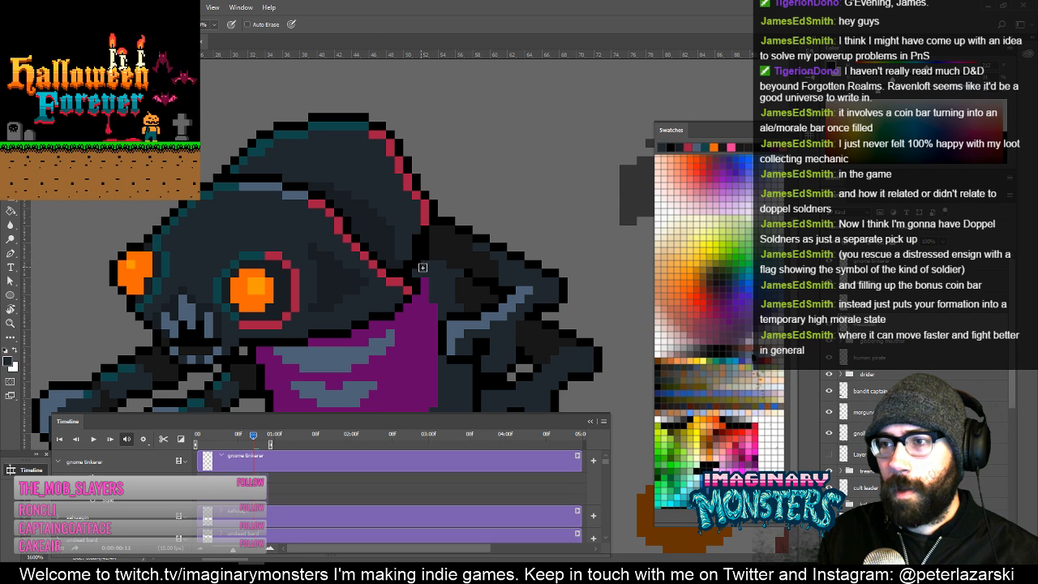
alt+click(421, 284)
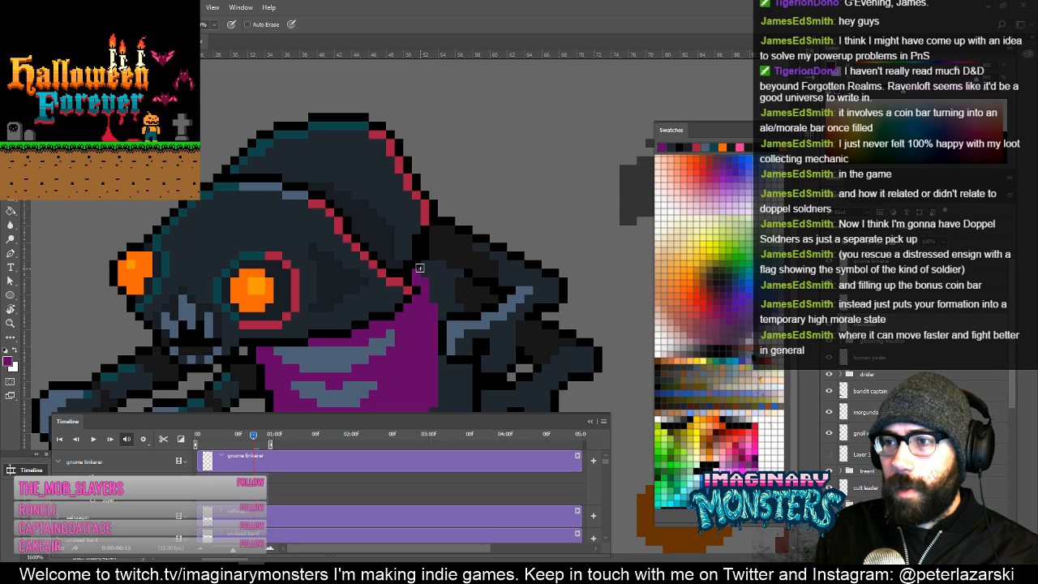
mouse_move(442, 300)
mouse_down()
mouse_move(458, 275)
mouse_move(452, 284)
mouse_move(404, 224)
mouse_up()
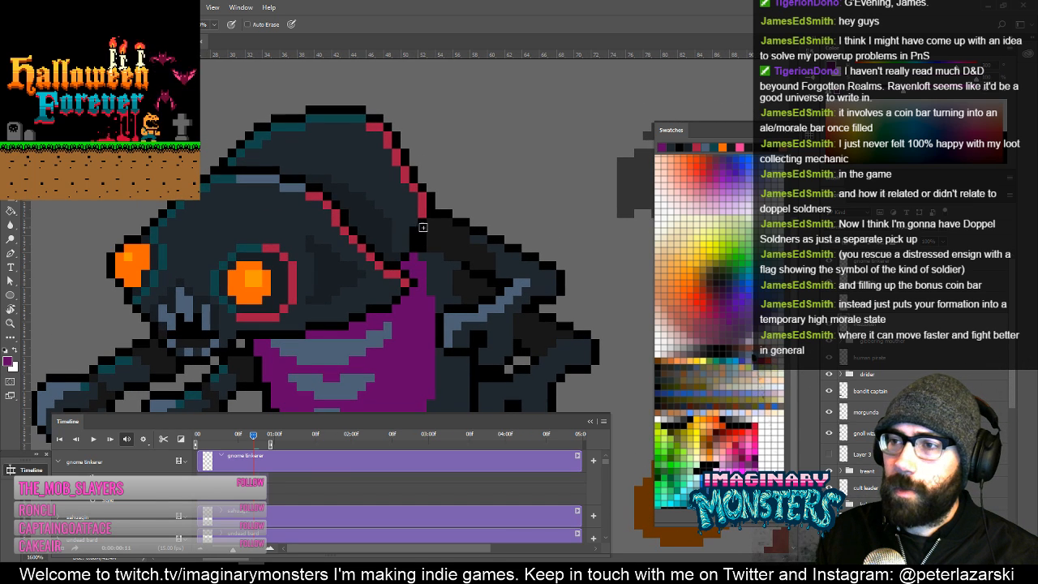
click(421, 226)
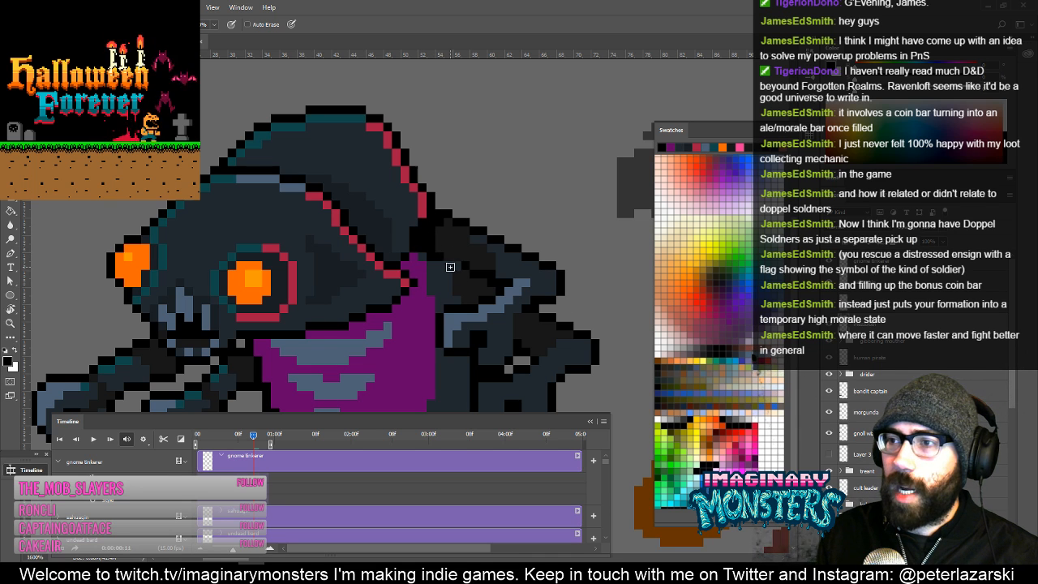
mouse_move(474, 310)
mouse_down()
mouse_move(450, 277)
mouse_move(474, 300)
mouse_up()
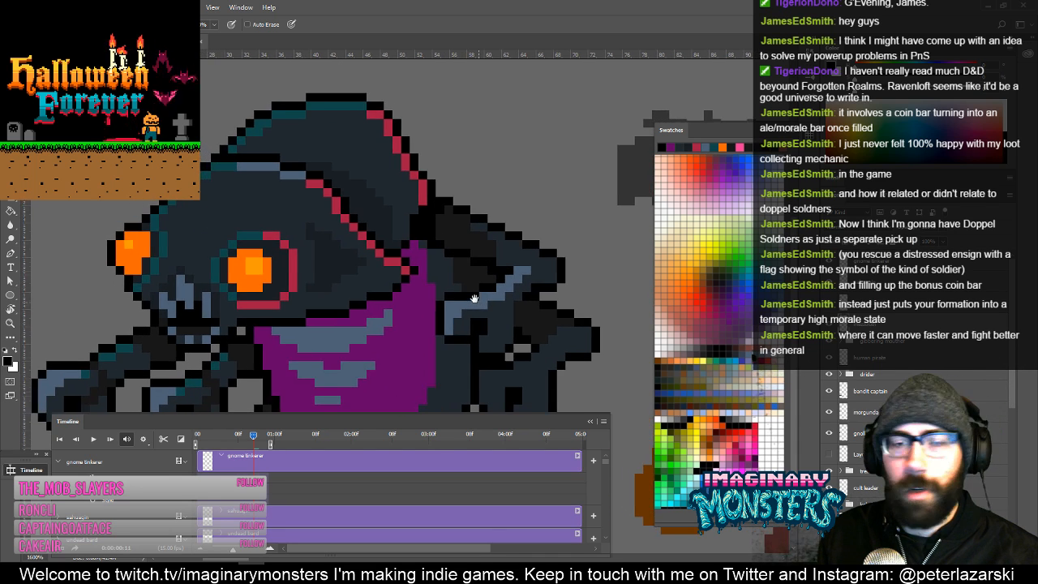
Refine the darker shading on the lower shell and behind the near eye using sampled dark body colours.
drag(452, 253, 489, 280)
alt+click(425, 220)
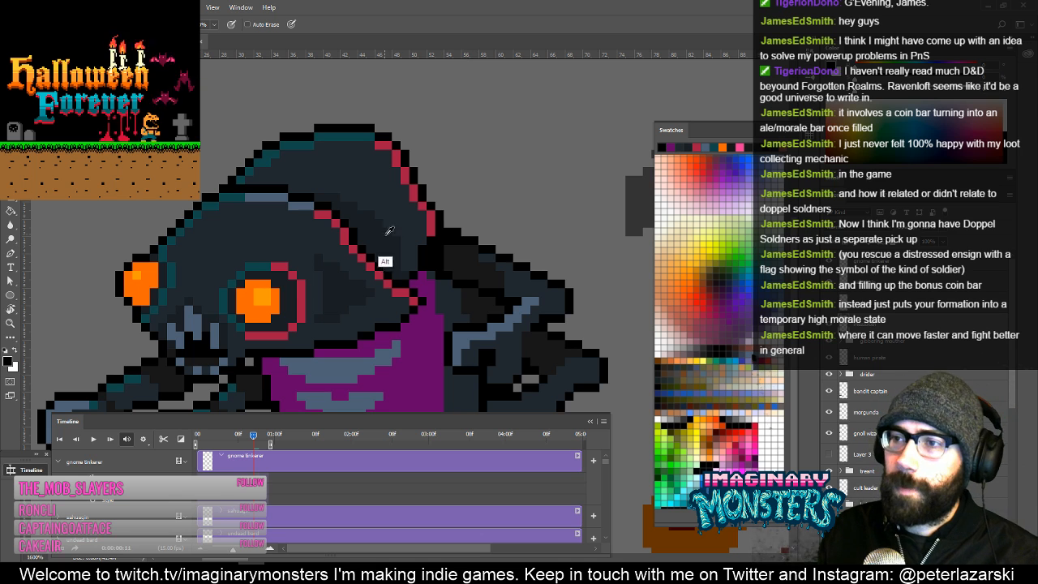
drag(409, 279, 464, 246)
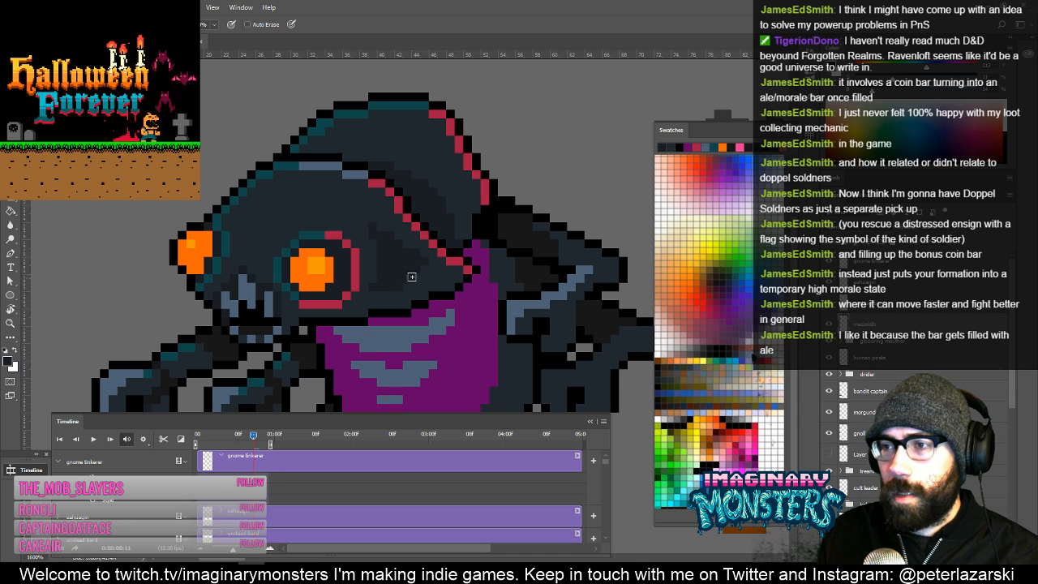
drag(423, 274, 435, 279)
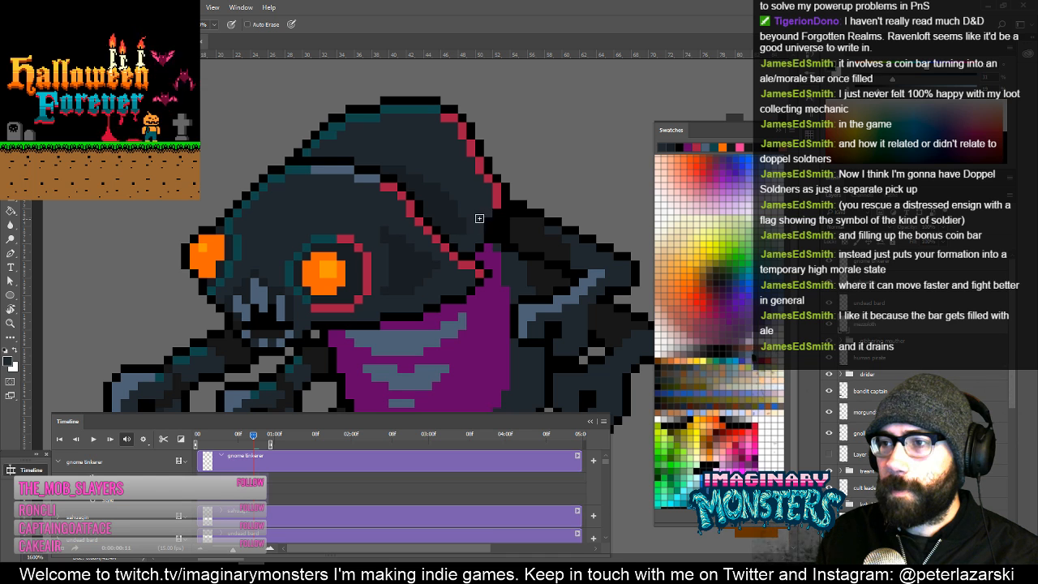
mouse_move(472, 259)
mouse_down()
mouse_move(488, 273)
mouse_move(479, 247)
mouse_up()
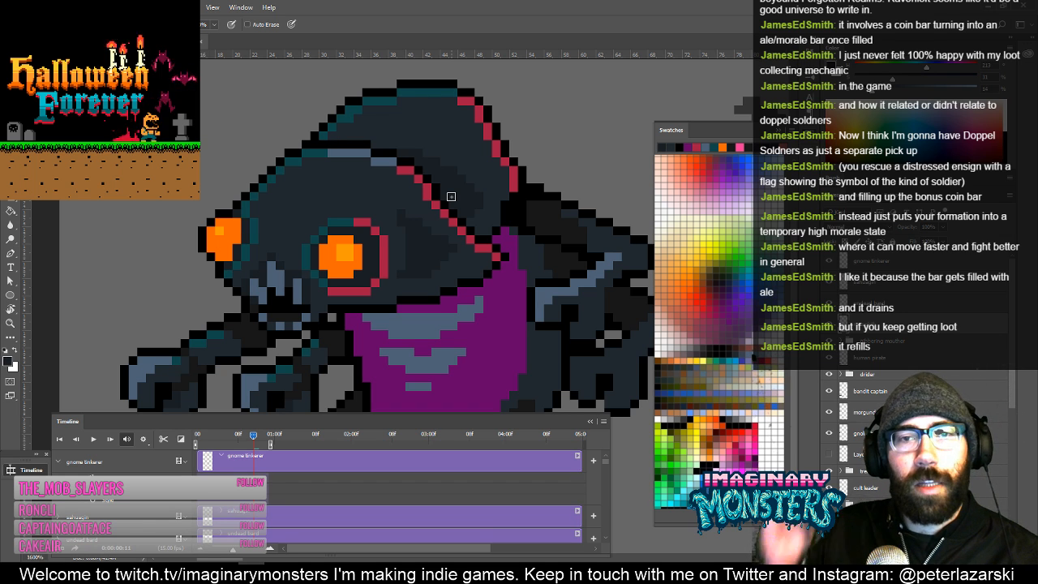
Add small dark shading patches on the forehead between the eyes and above the near eye.
drag(366, 156, 398, 206)
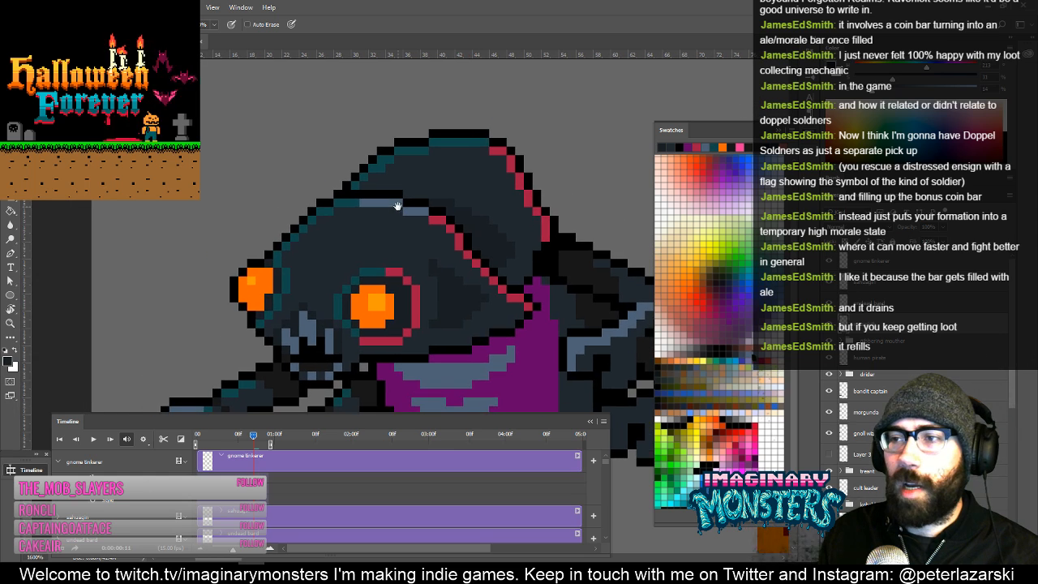
drag(438, 287, 398, 275)
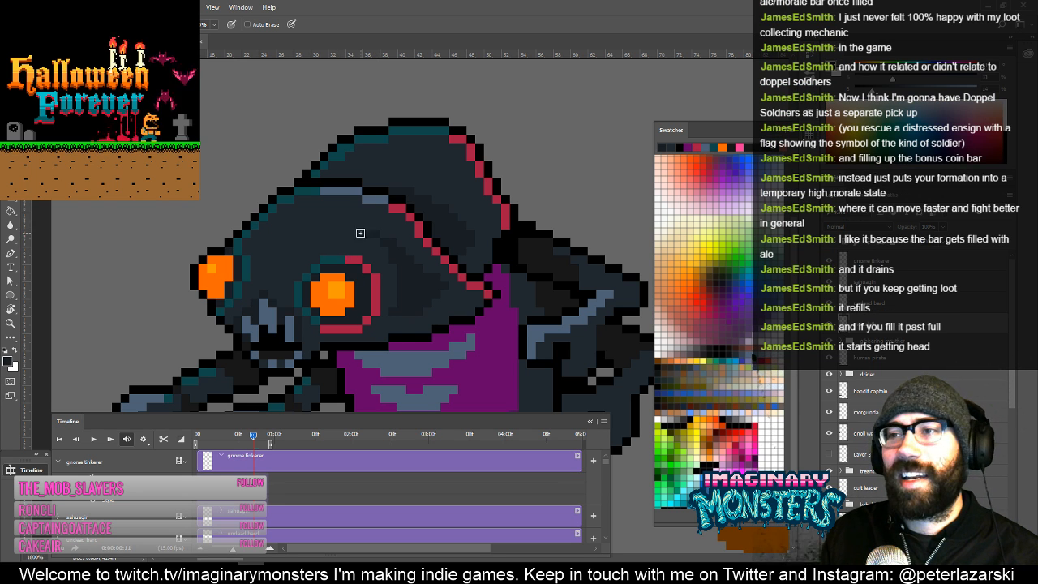
drag(424, 290, 435, 275)
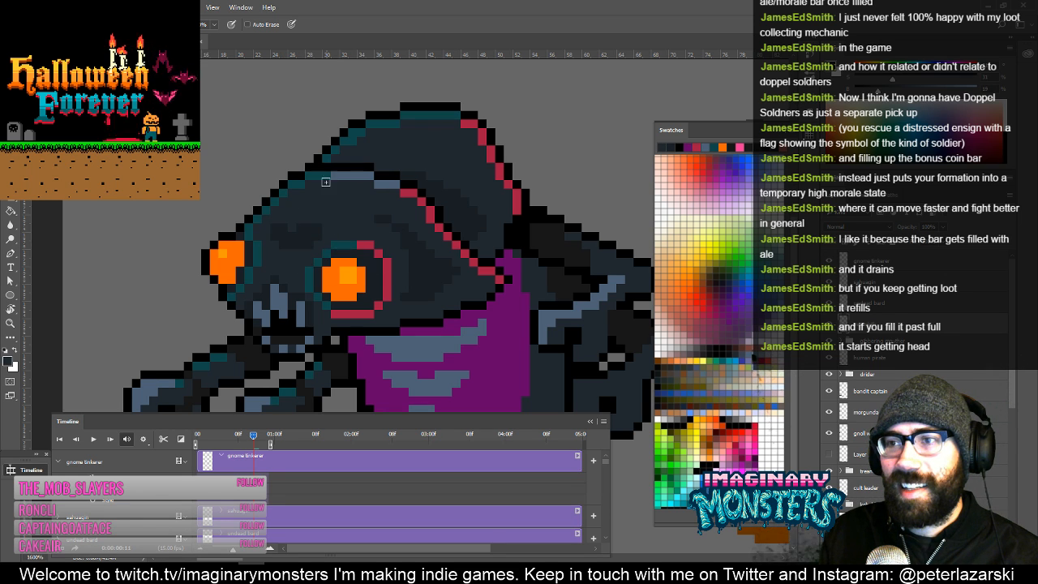
drag(363, 255, 296, 250)
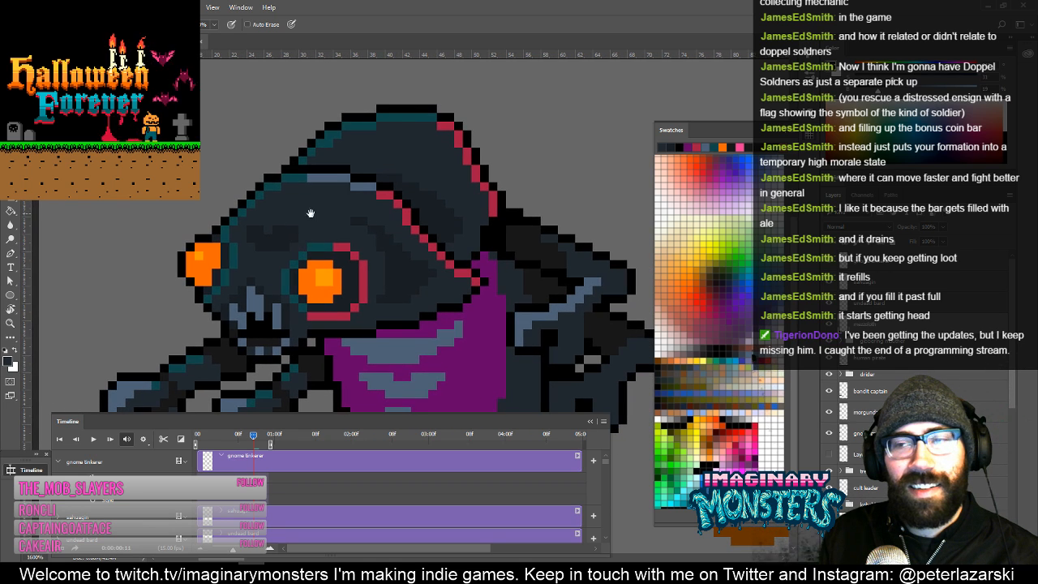
Refine the forehead's shading patches by alternating between the sampled base and darker head colours.
alt+click(290, 230)
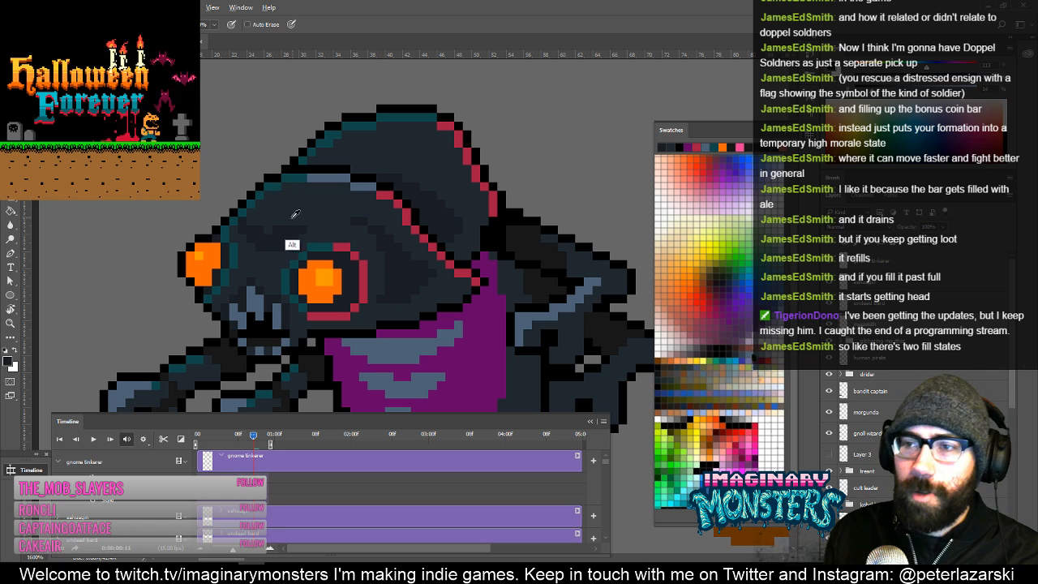
alt+click(278, 220)
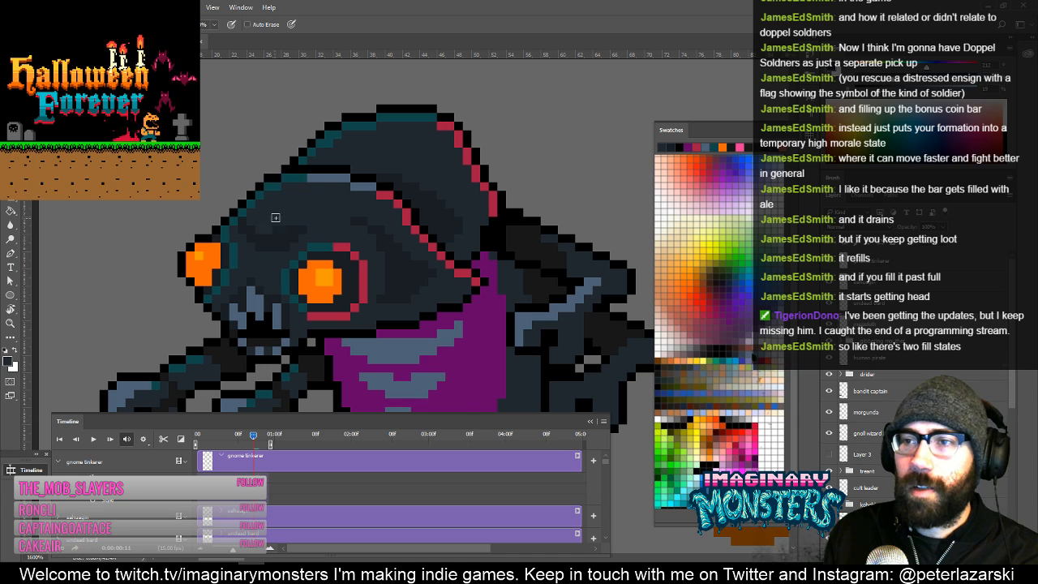
alt+click(287, 253)
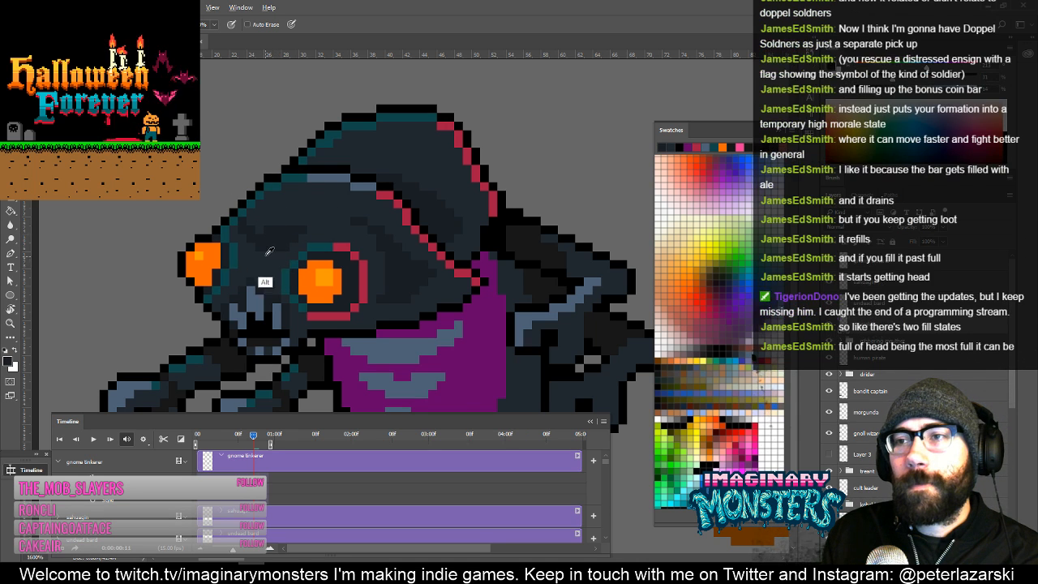
alt+click(264, 242)
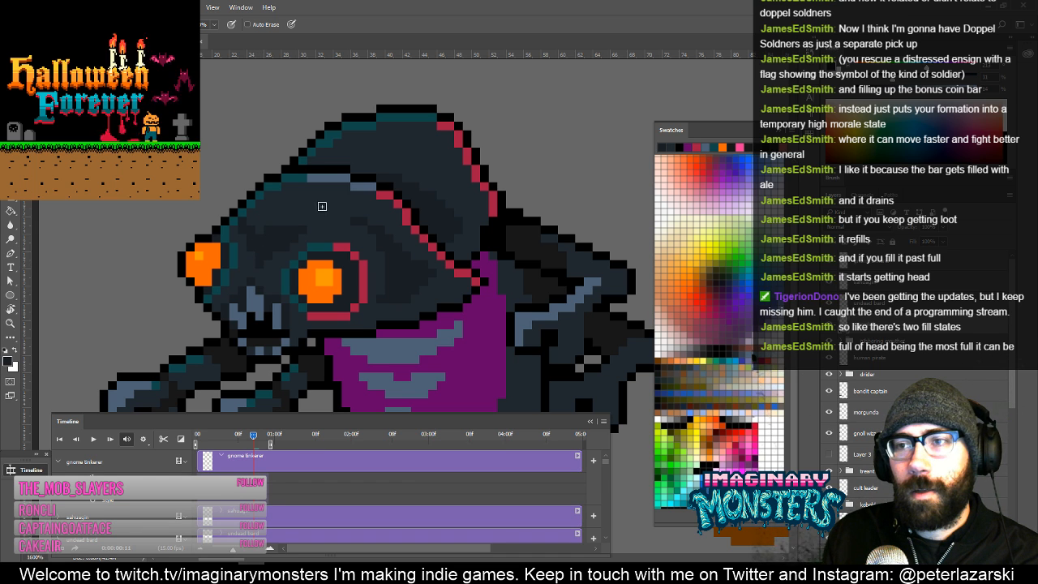
mouse_move(317, 251)
mouse_down()
mouse_move(352, 230)
mouse_move(322, 237)
mouse_up()
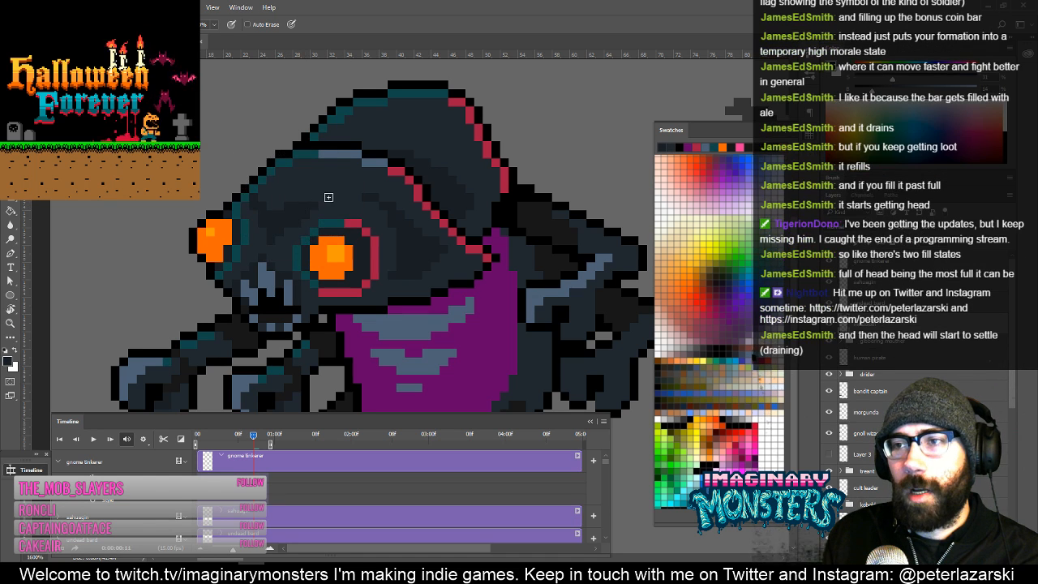
mouse_move(475, 271)
mouse_down()
mouse_move(490, 271)
mouse_move(396, 257)
mouse_up()
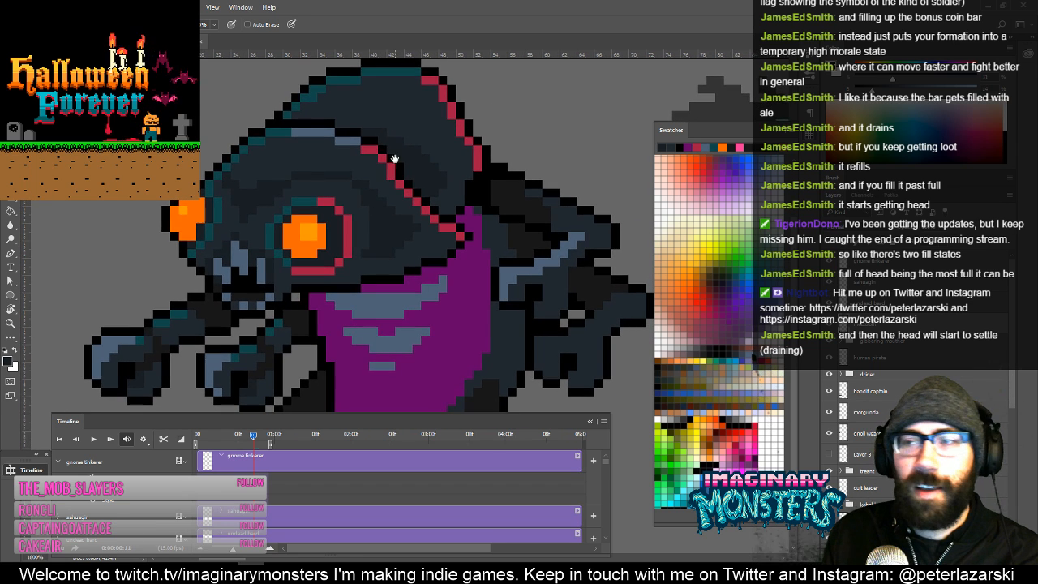
Examine the insect creature's head and shell shading, both close up and at full size beside the neighbouring sprites.
drag(385, 131, 395, 204)
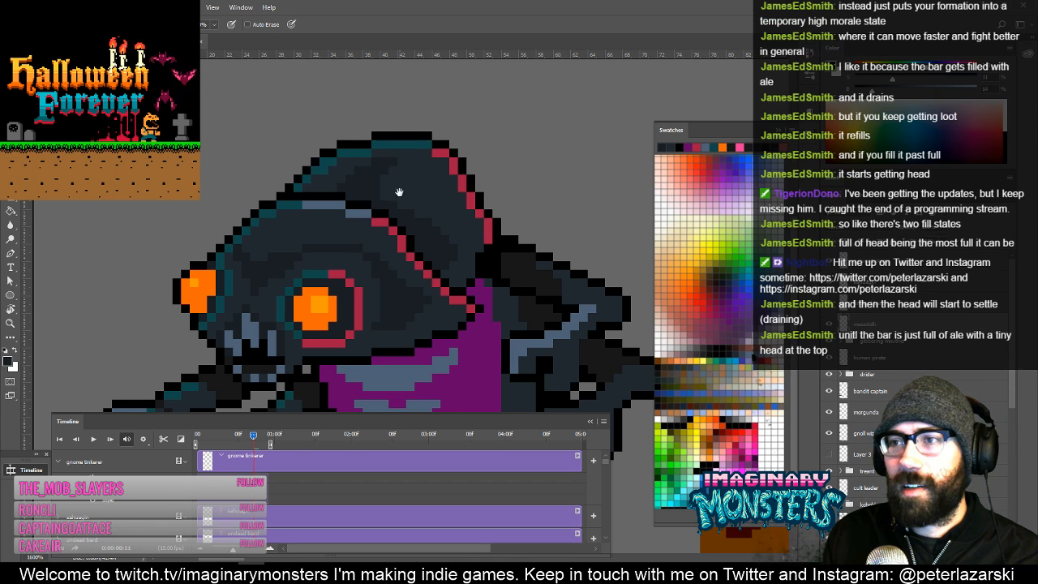
drag(407, 201, 383, 173)
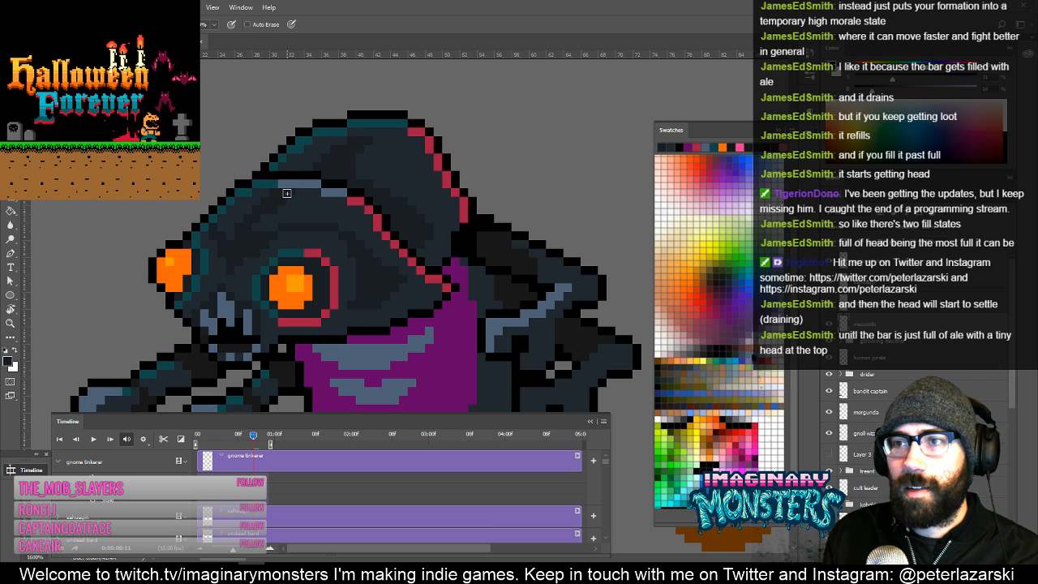
alt+click(380, 229)
alt+click(383, 234)
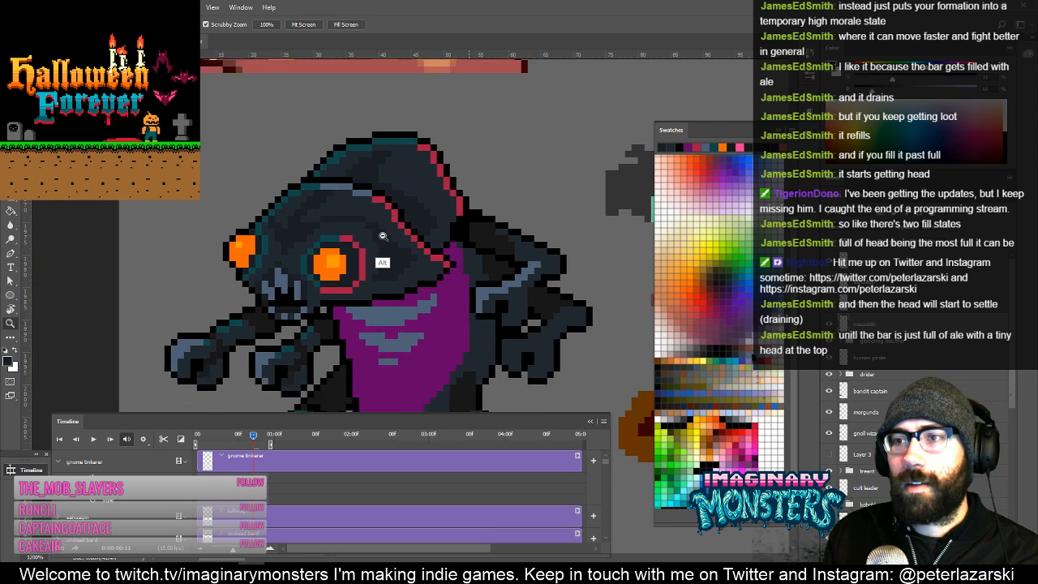
alt+click(384, 236)
alt+click(385, 239)
alt+click(386, 239)
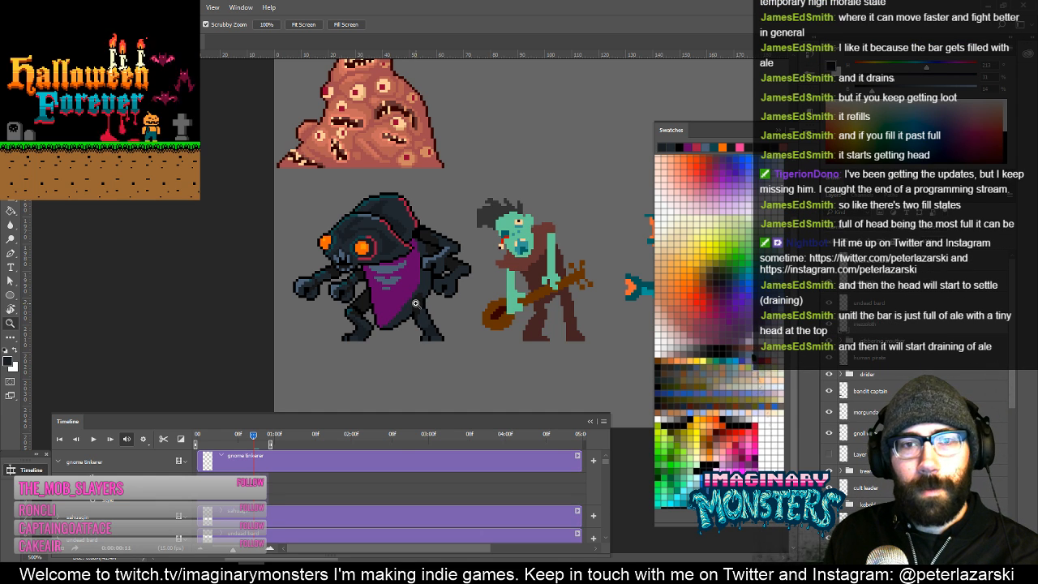
key(b)
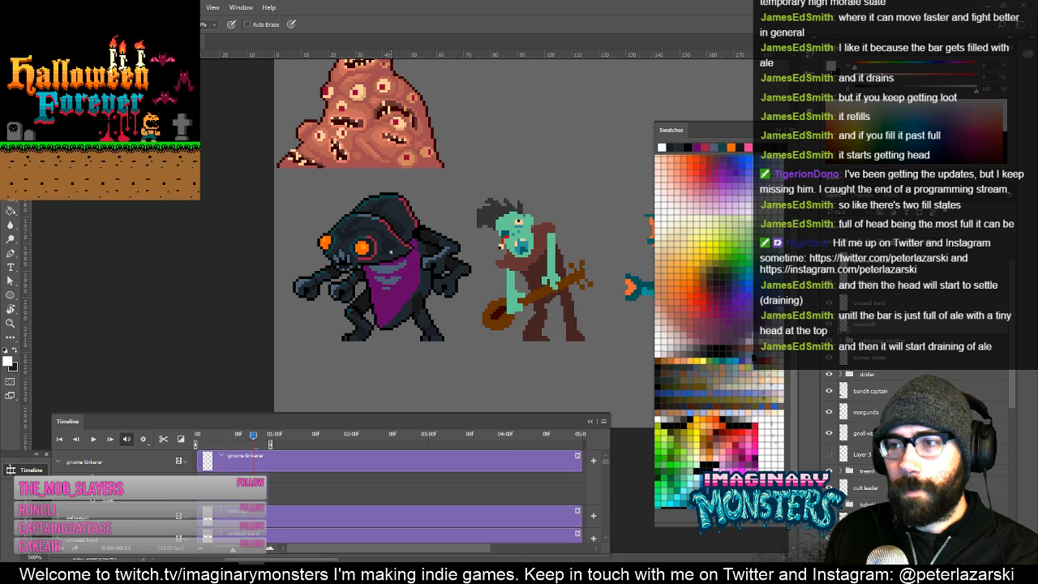
key(z)
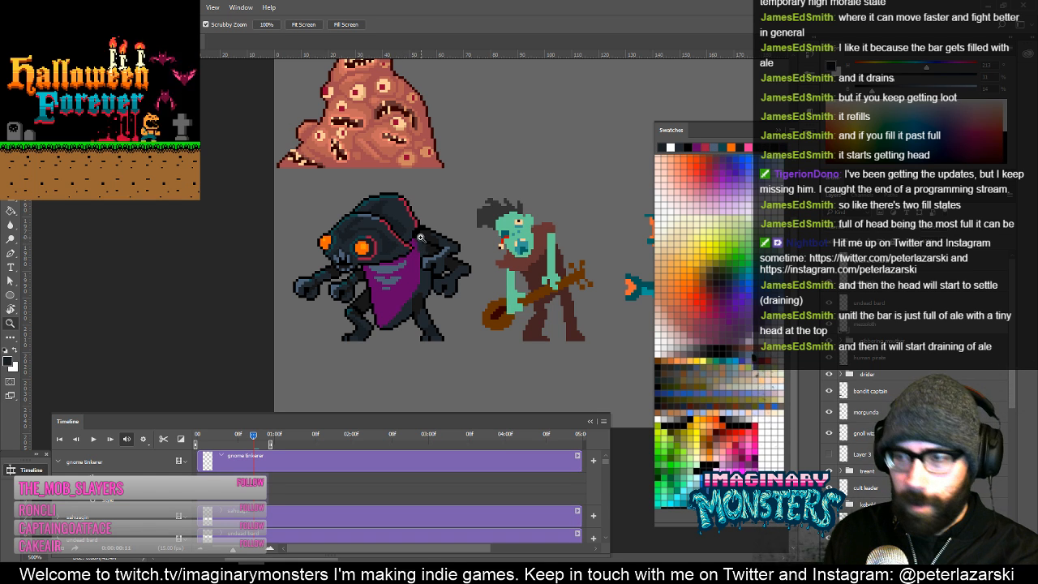
Add a red rim highlight along the lower rear edge of the head, running forward from its pointed back corner.
drag(403, 254, 397, 236)
key(b)
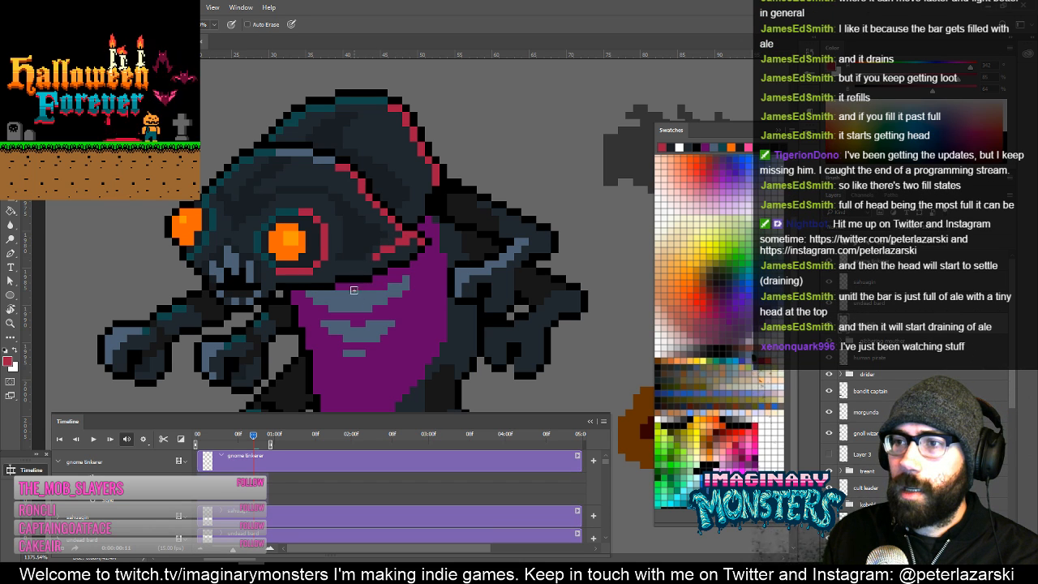
drag(387, 265, 353, 277)
mouse_move(427, 272)
mouse_down()
mouse_move(444, 248)
mouse_move(416, 265)
mouse_up()
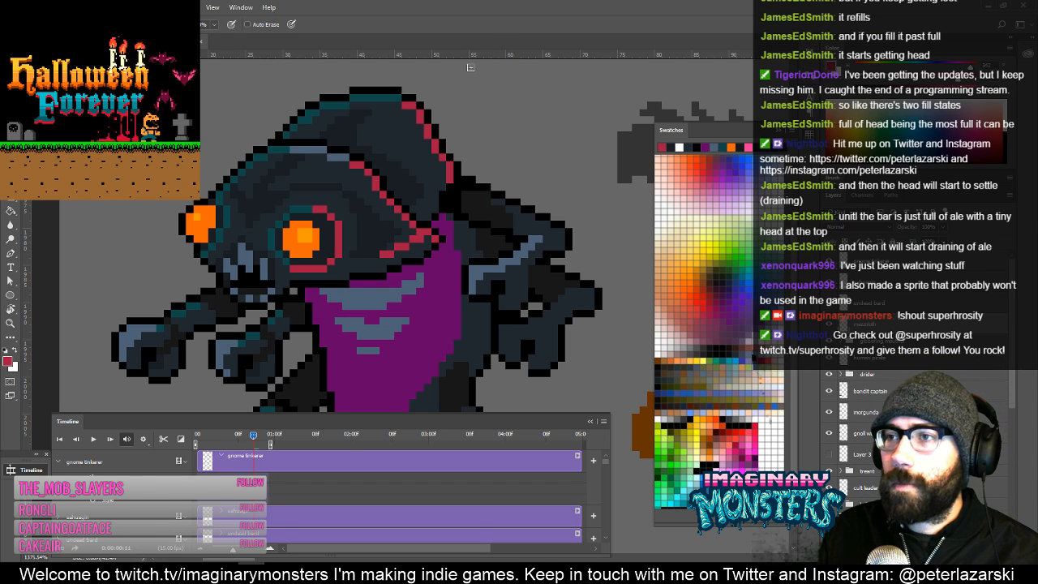
drag(437, 225, 407, 243)
Draw a dark fold line across the upper purple cloth and trim it with sampled purple.
alt+click(320, 149)
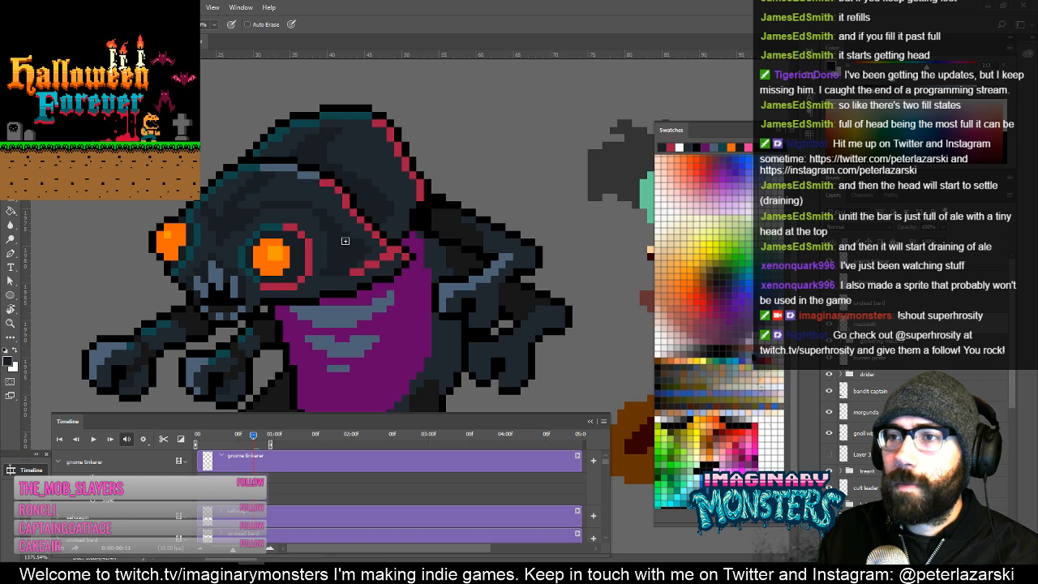
drag(339, 233, 367, 188)
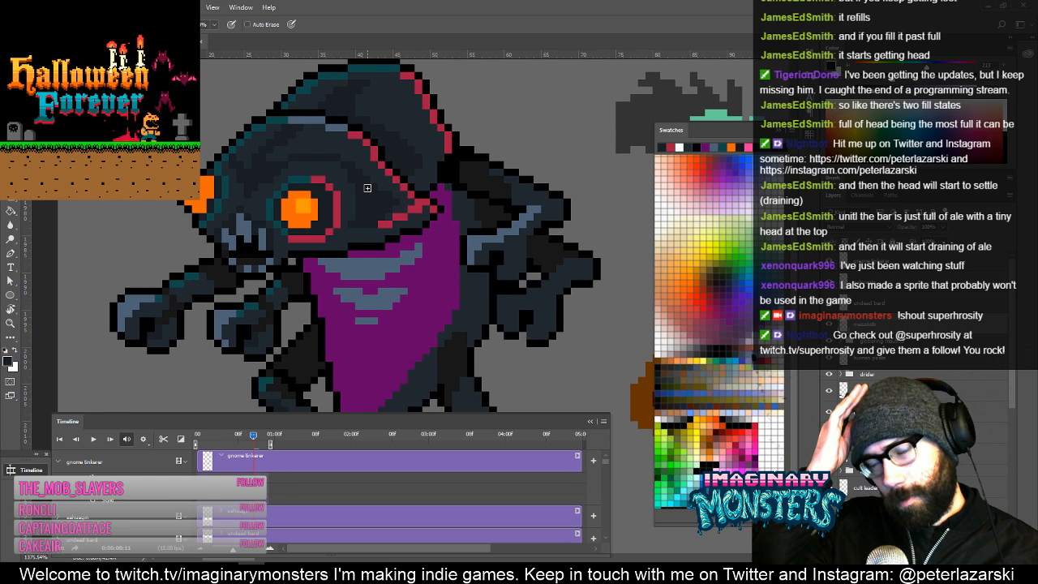
drag(384, 253, 369, 210)
alt+click(471, 162)
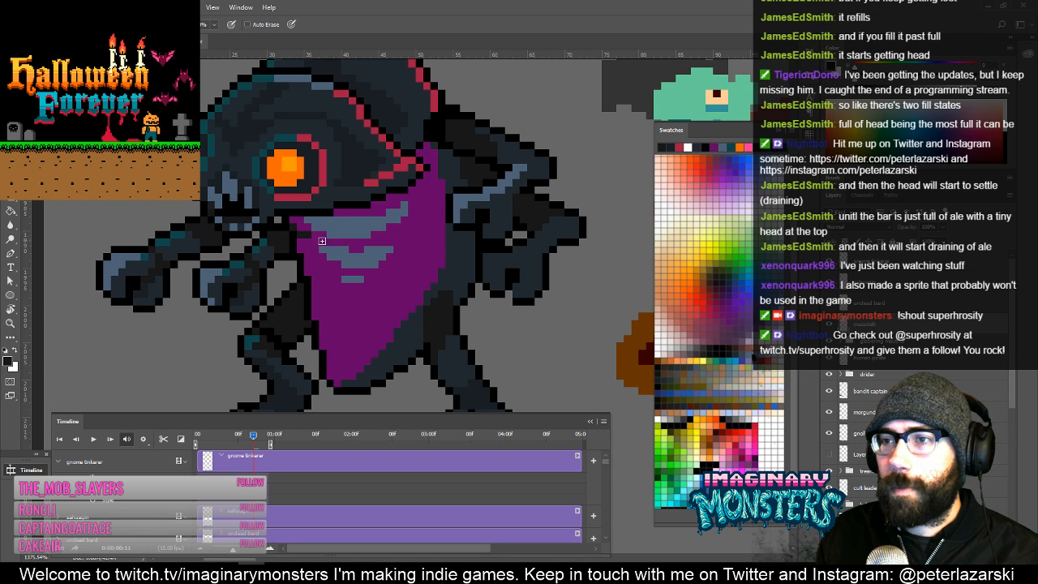
mouse_move(315, 242)
mouse_down()
mouse_move(386, 240)
mouse_move(424, 220)
mouse_move(389, 241)
mouse_move(424, 219)
mouse_up()
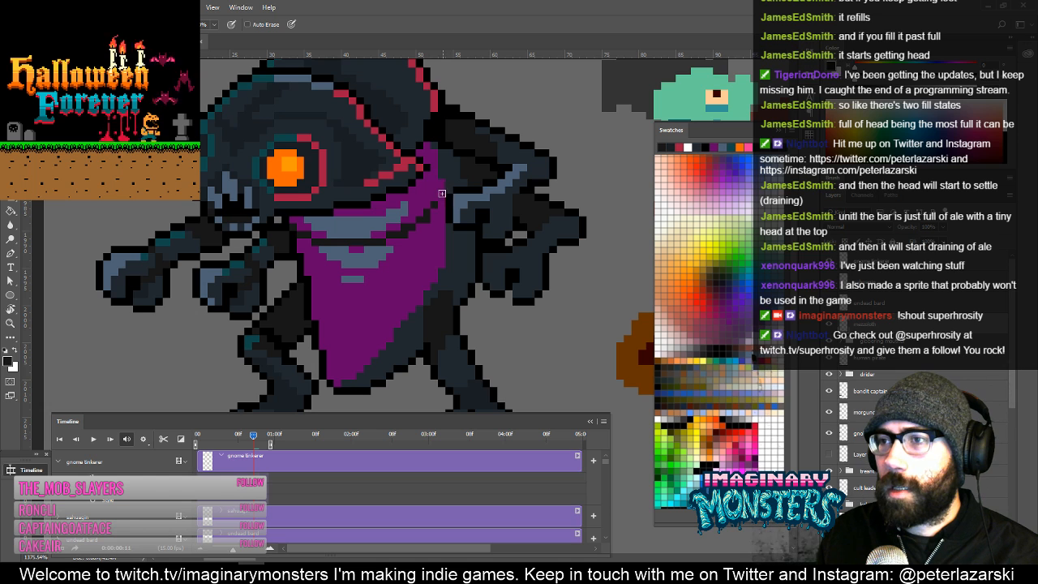
mouse_move(462, 159)
mouse_down()
mouse_move(442, 197)
mouse_move(420, 193)
mouse_up()
alt+click(419, 215)
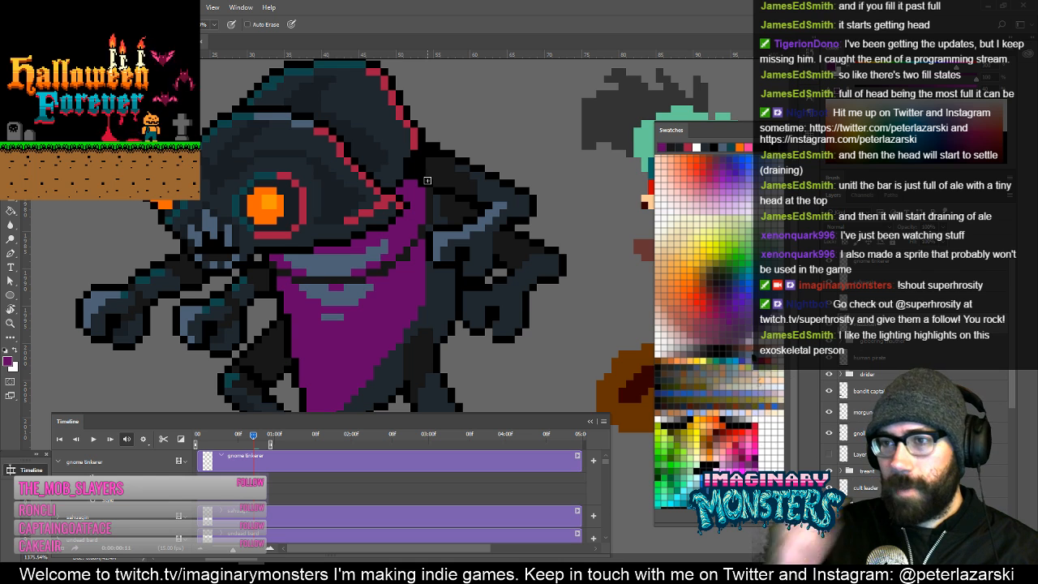
drag(428, 180, 499, 177)
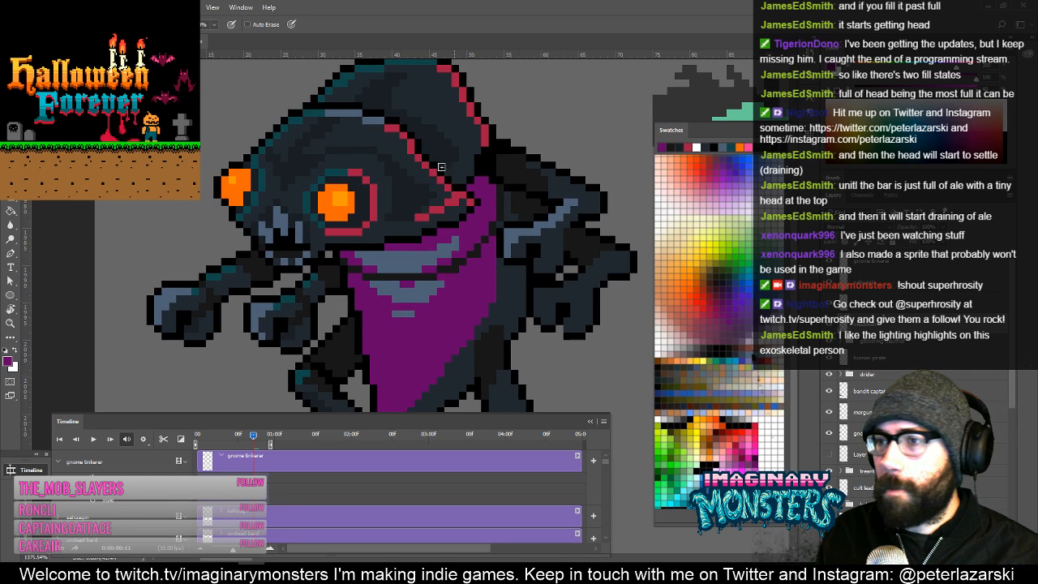
Recolour the lower front part of the near eye's ring teal and add a purple notch to the cloth's middle highlight.
alt+click(323, 224)
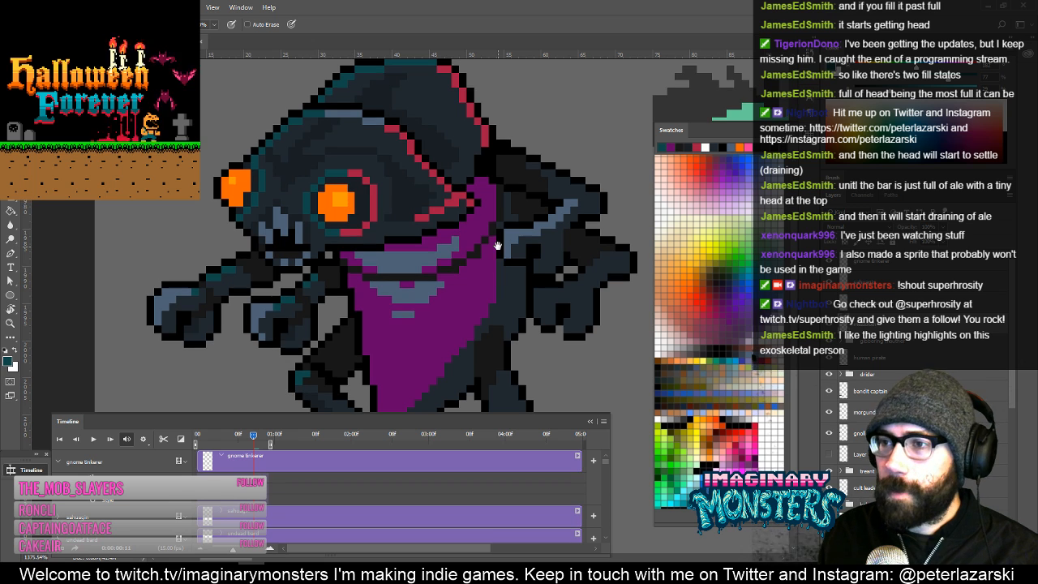
drag(440, 248, 481, 213)
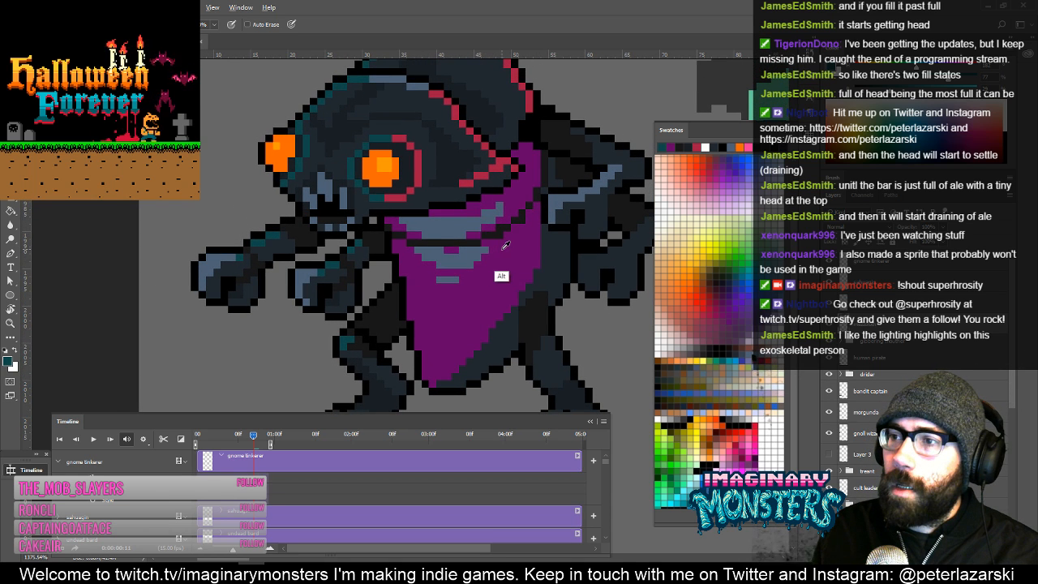
alt+click(413, 238)
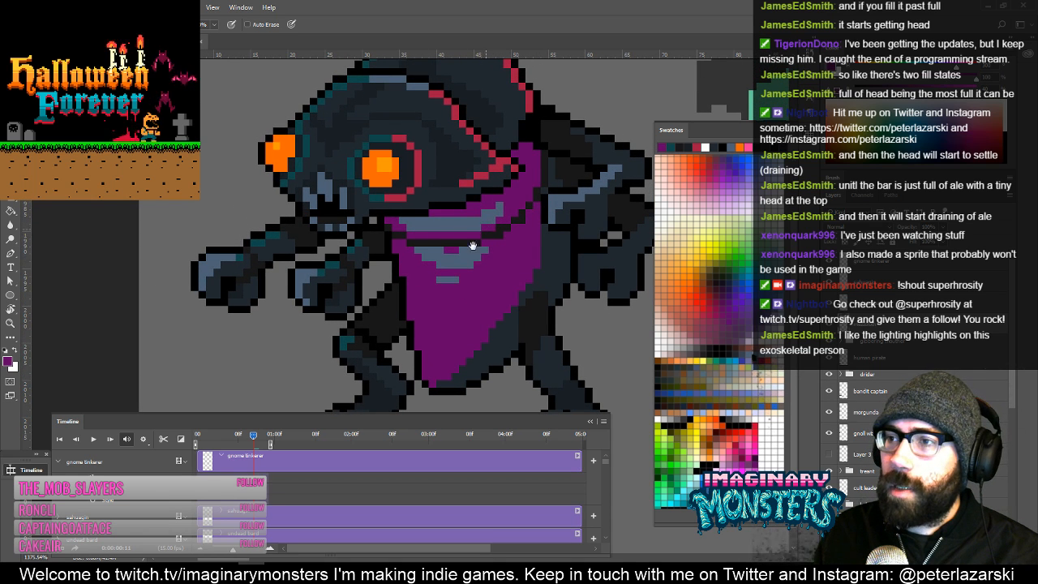
drag(472, 246, 454, 271)
Reshape the blue-grey highlight below the cloth's fold line, separating it from the fold with a purple strip.
alt+click(484, 232)
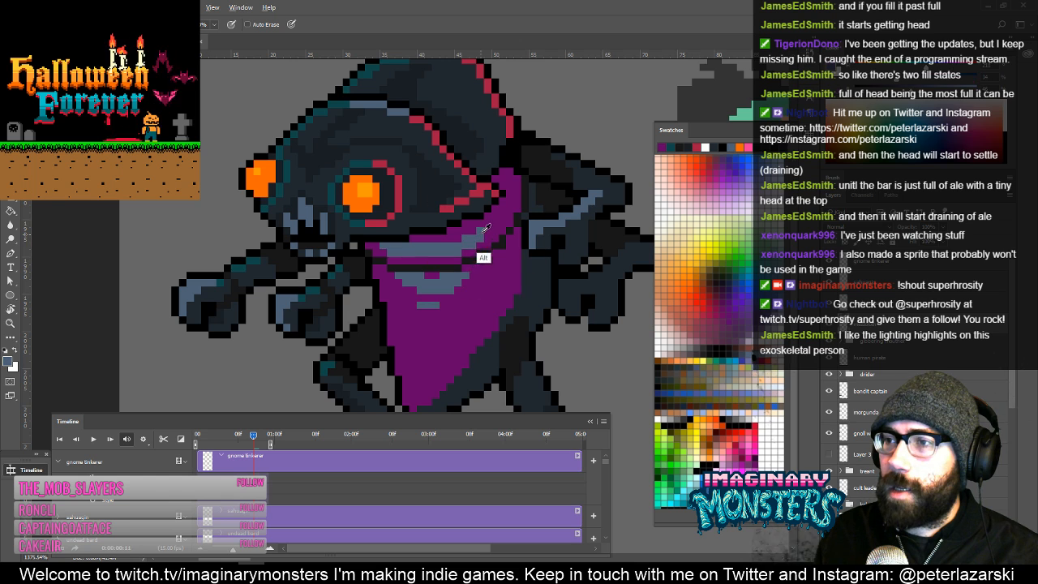
mouse_move(465, 262)
mouse_down()
mouse_move(435, 267)
mouse_move(434, 291)
mouse_move(397, 279)
mouse_move(469, 278)
mouse_up()
alt+click(473, 281)
key(ctrl+alt+z)
key(ctrl+alt+z)
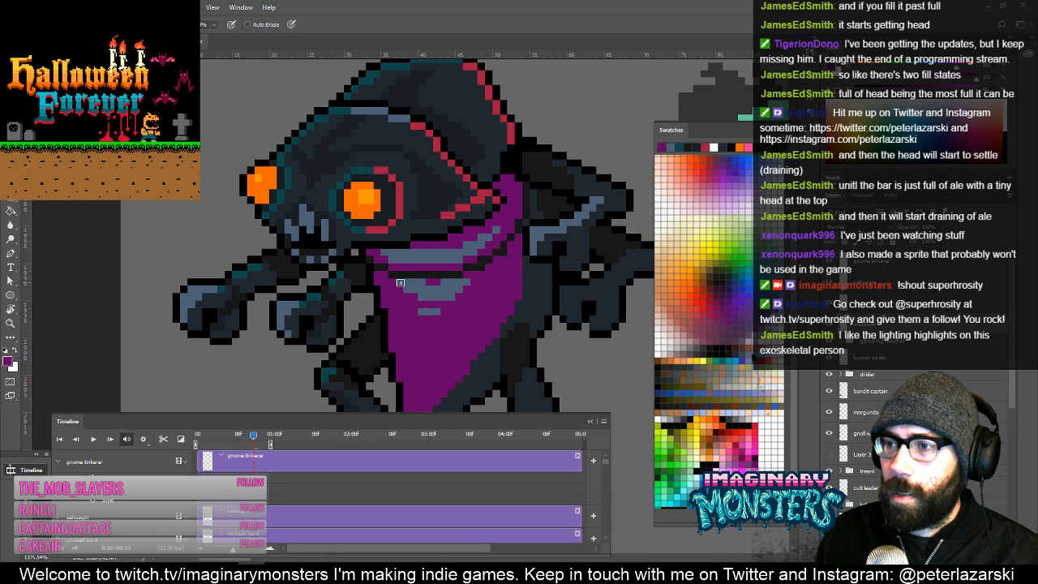
drag(400, 283, 471, 281)
mouse_move(433, 244)
mouse_down()
mouse_move(459, 276)
mouse_move(449, 201)
mouse_move(469, 265)
mouse_move(446, 266)
mouse_move(445, 238)
mouse_up()
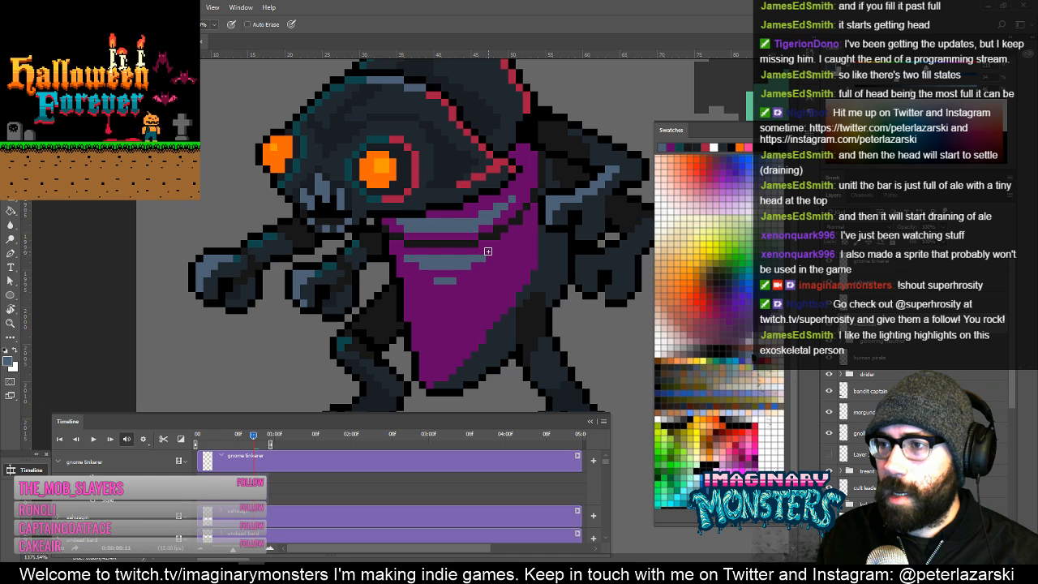
Paint a round blue-grey emblem in the middle of the purple cloth in place of the short lower highlight.
mouse_move(446, 302)
mouse_down()
mouse_move(393, 234)
mouse_move(413, 273)
mouse_move(397, 298)
mouse_move(425, 269)
mouse_move(422, 297)
mouse_move(395, 323)
mouse_move(417, 293)
mouse_move(447, 301)
mouse_up()
click(409, 273)
alt+click(480, 292)
alt+click(494, 297)
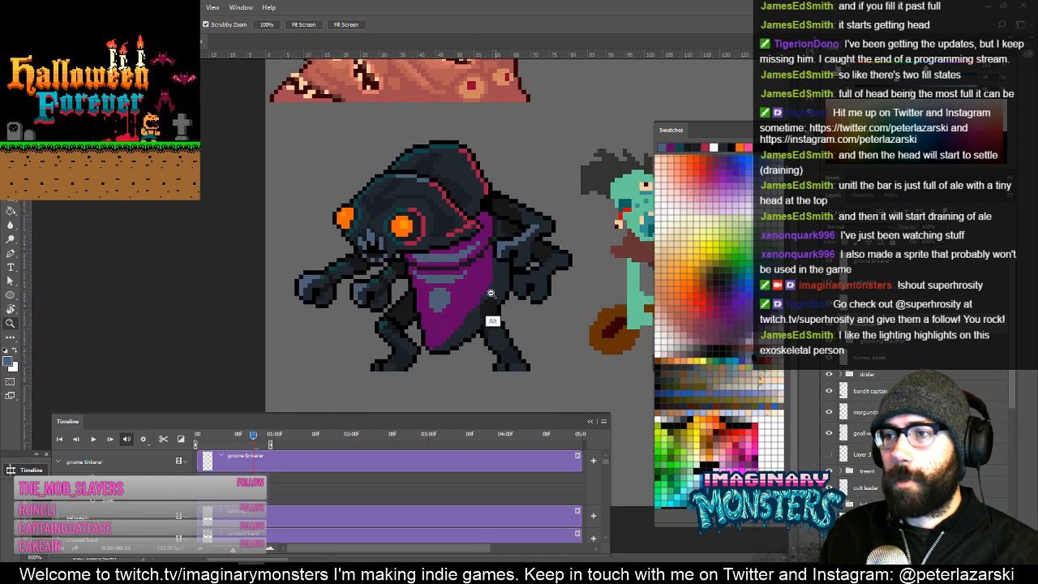
alt+click(495, 296)
alt+click(496, 297)
alt+click(479, 225)
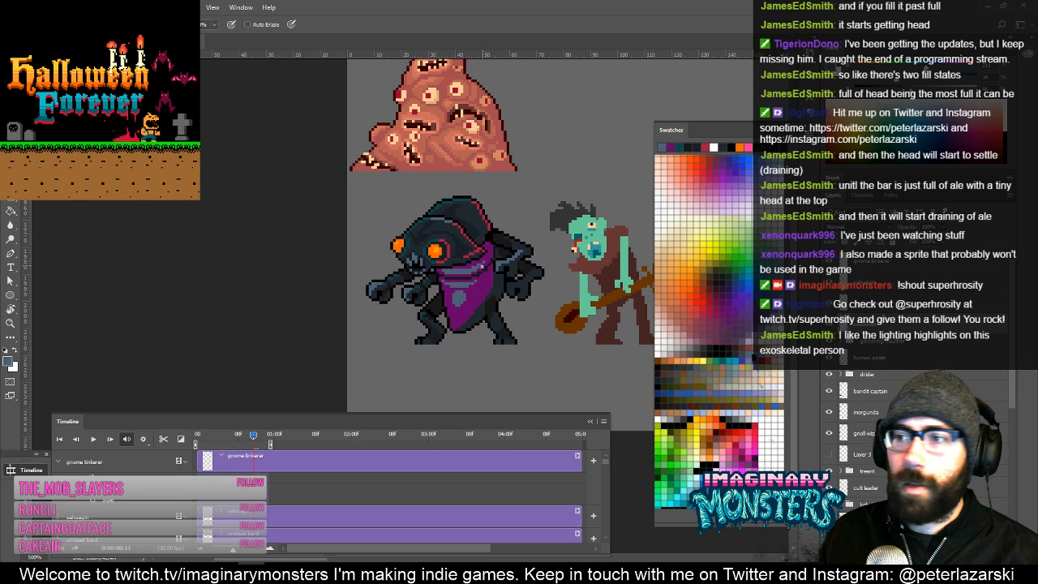
Clean up the rear leg's outline between thigh and knee using sampled black and dark grey.
drag(463, 298, 513, 252)
drag(482, 283, 424, 216)
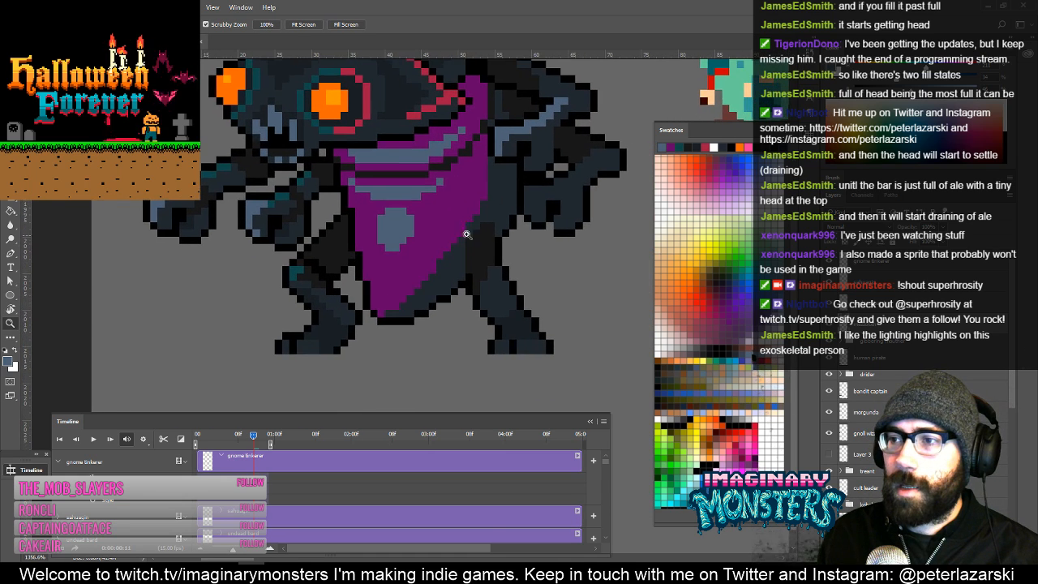
drag(480, 248, 458, 270)
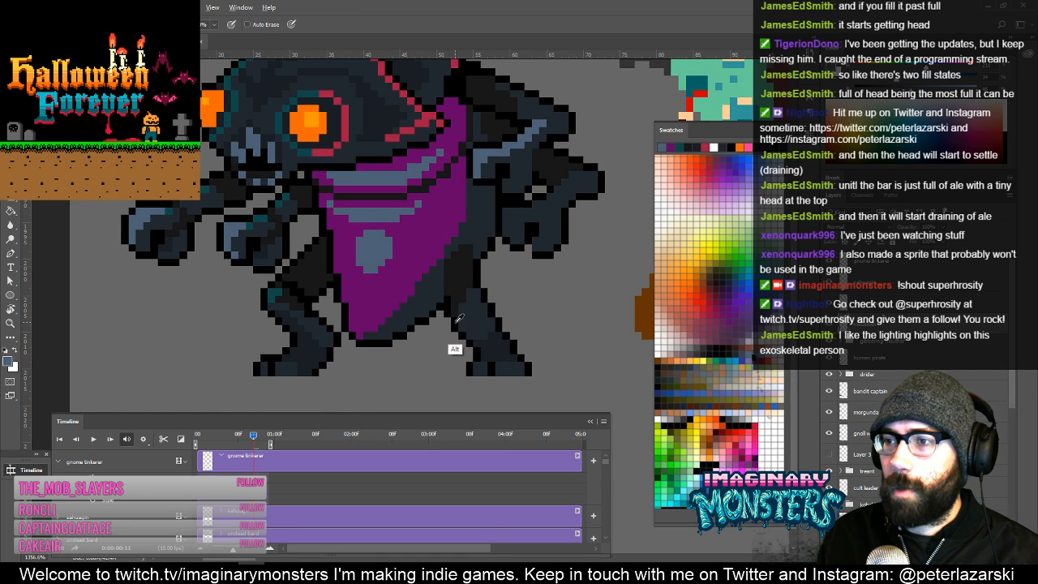
ctrl+click(462, 291)
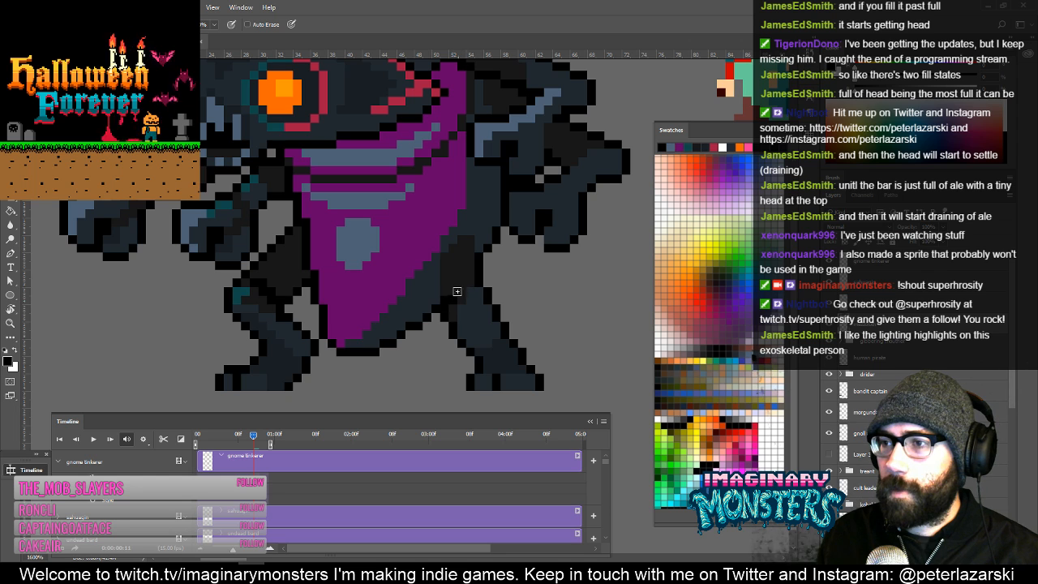
drag(508, 283, 495, 299)
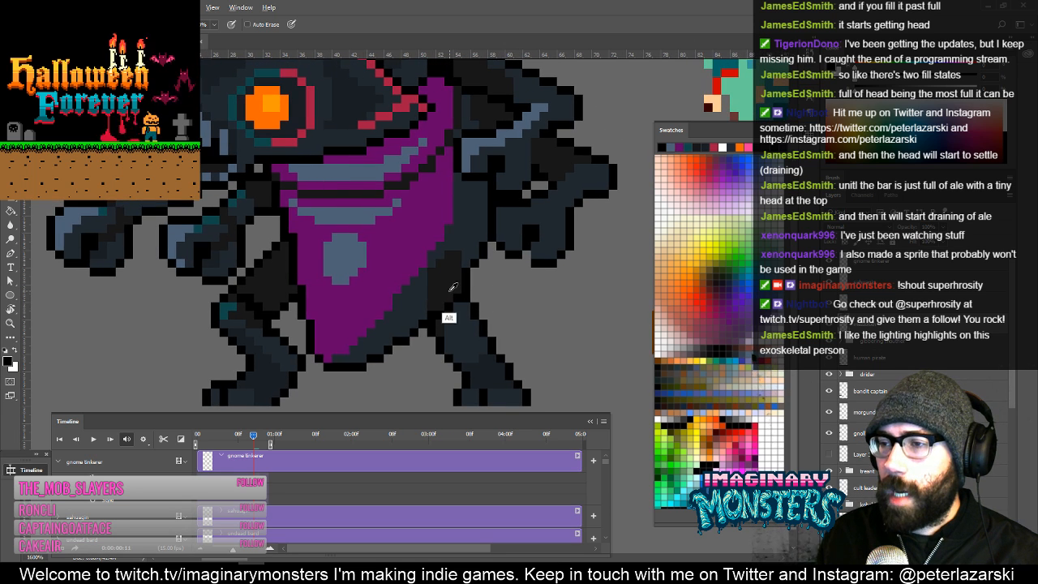
alt+click(451, 289)
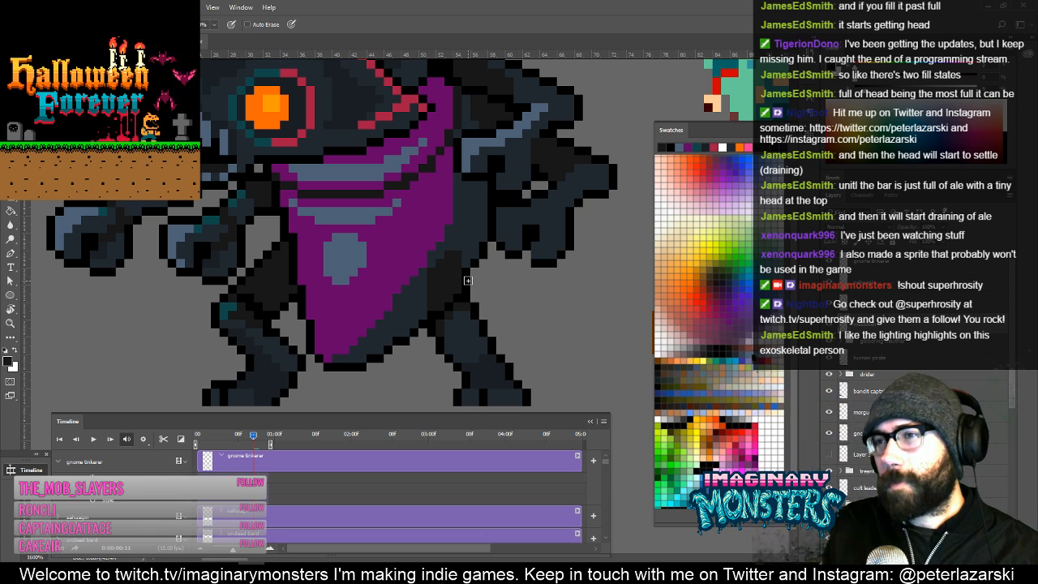
Paint a small red rim highlight on the rear leg's knee using the red sampled from the head's edge.
alt+click(398, 114)
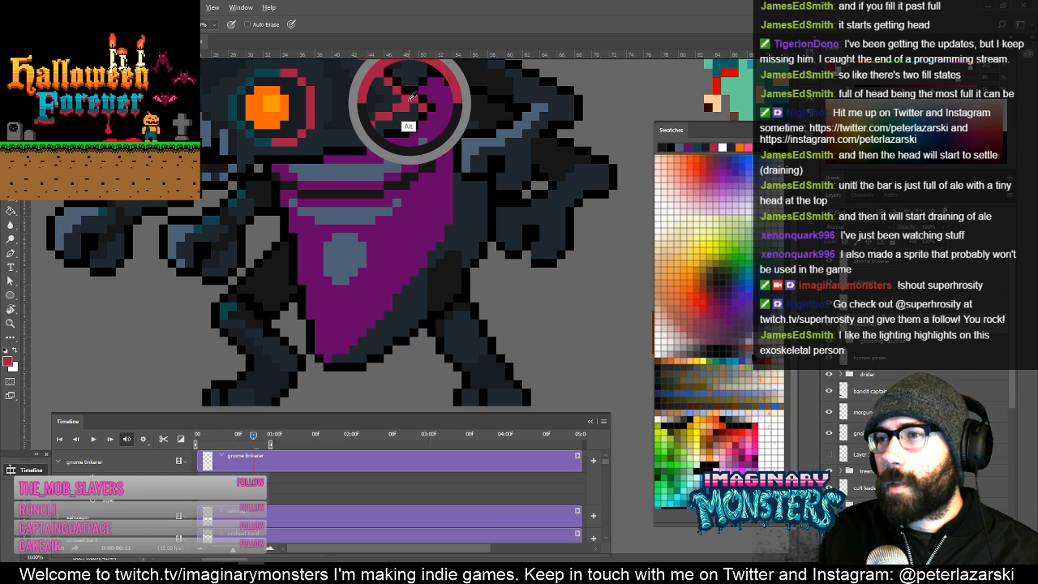
click(466, 317)
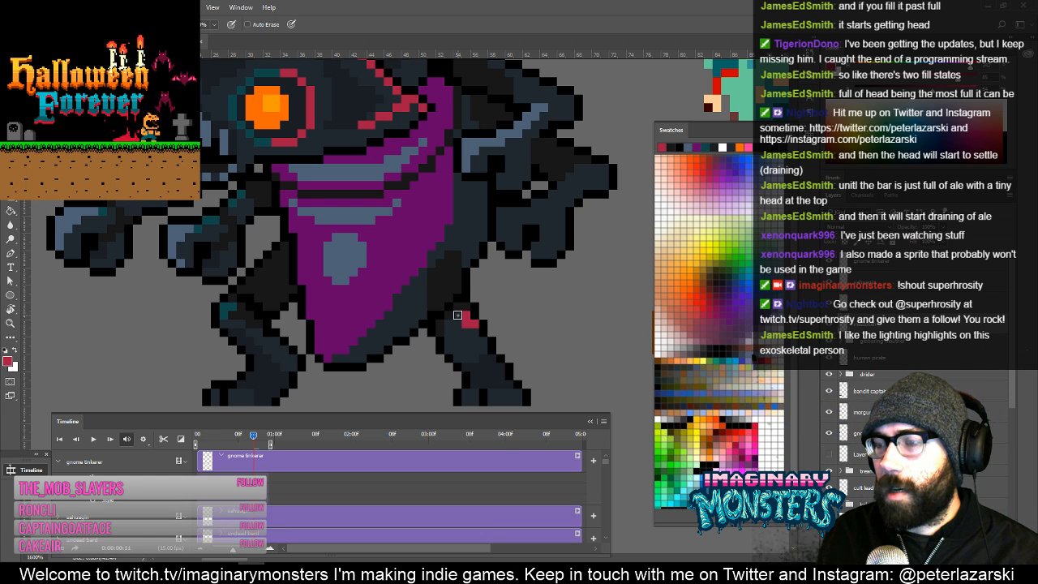
click(457, 314)
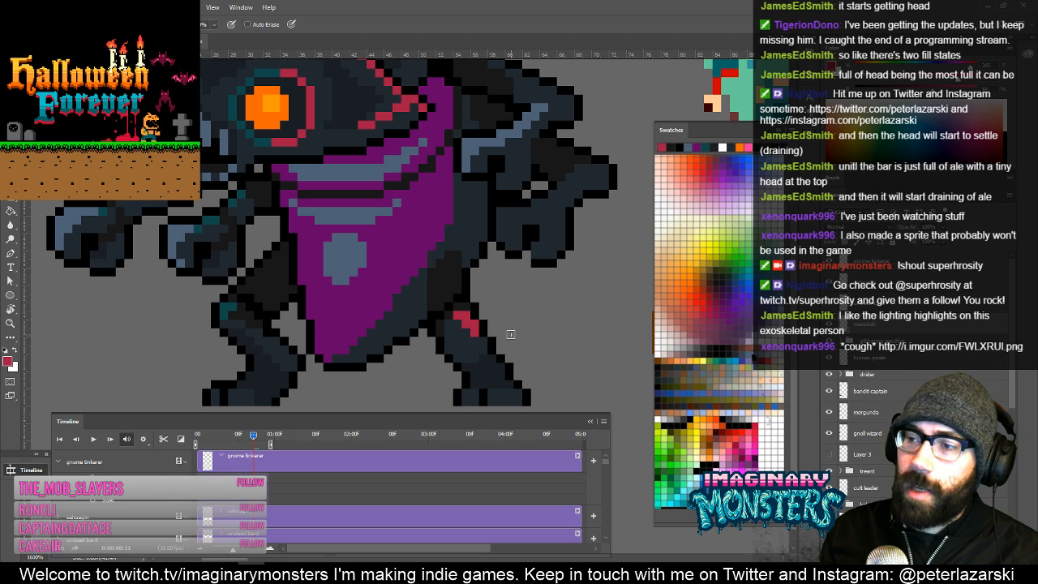
Outline the rear thigh in black where it meets the abdomen, using black and dark grey sampled from the leg.
scroll(458, 307, up, 2)
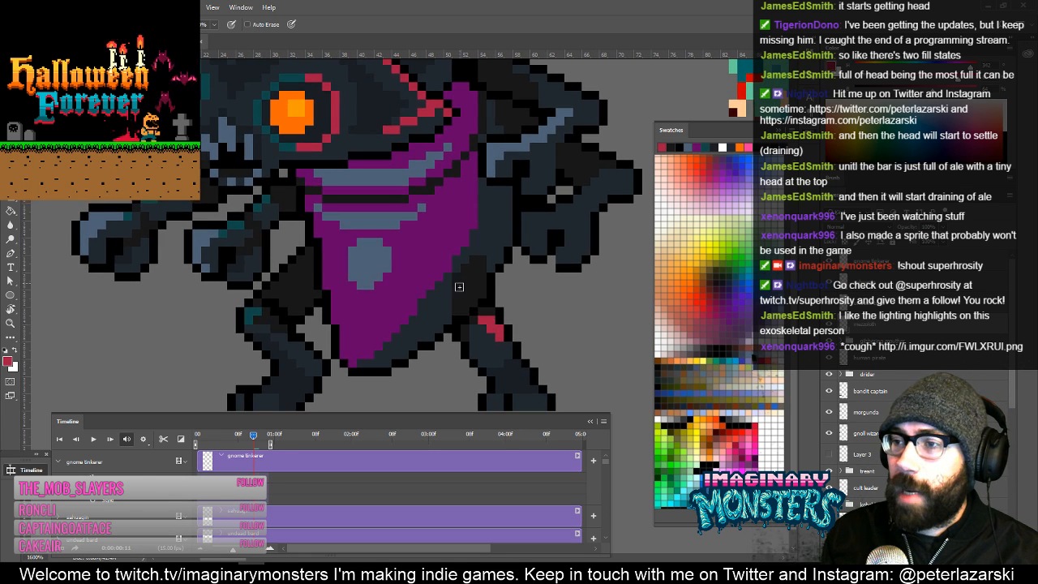
alt+click(478, 308)
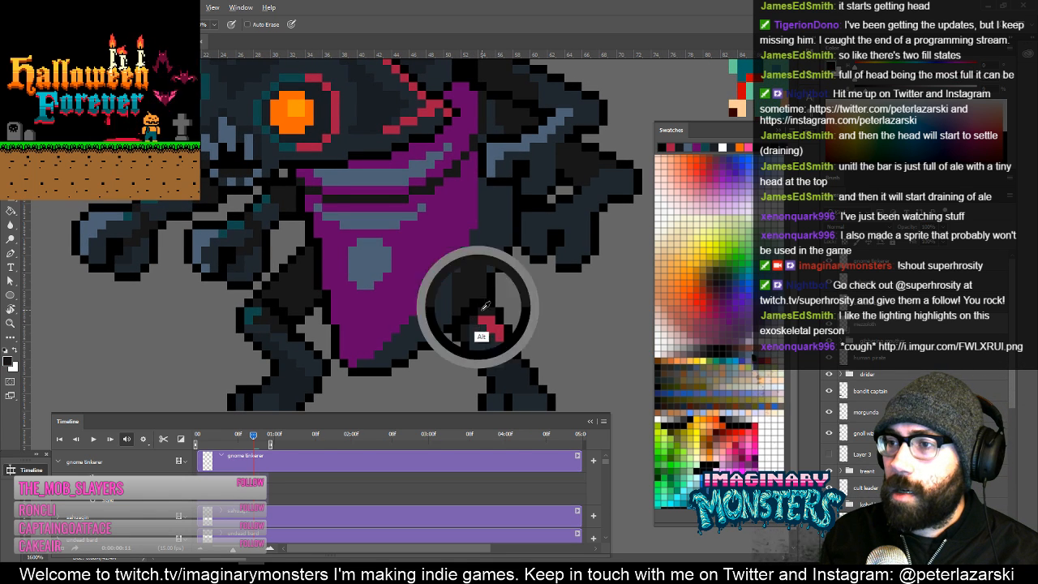
scroll(469, 322, up, 1)
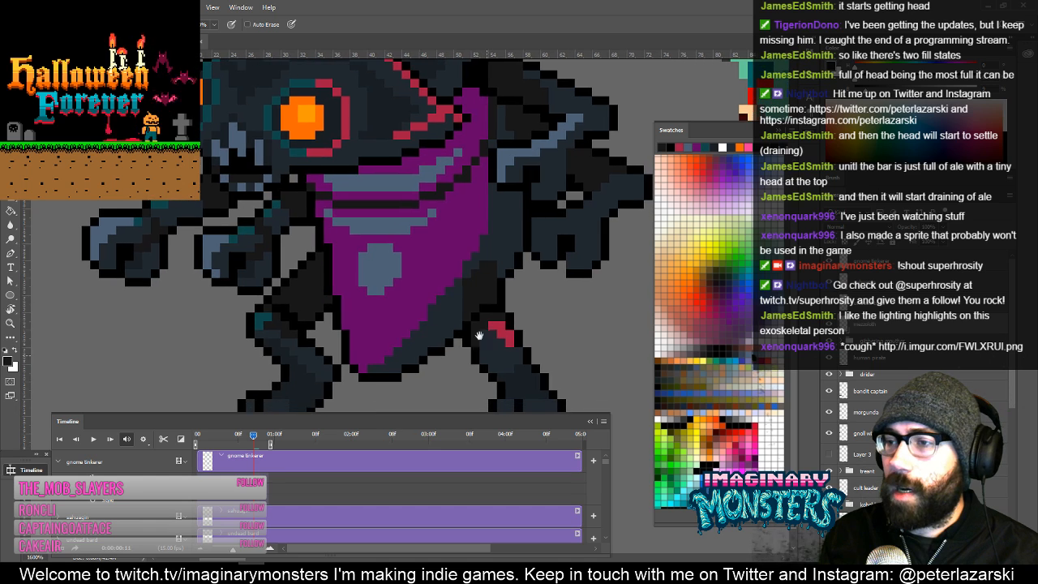
alt+click(469, 322)
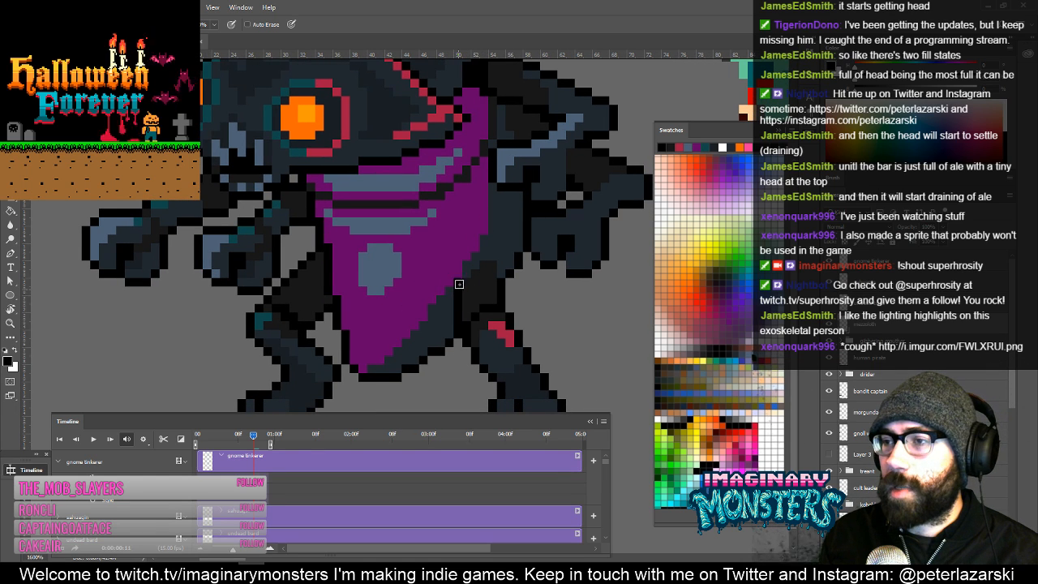
scroll(460, 284, up, 1)
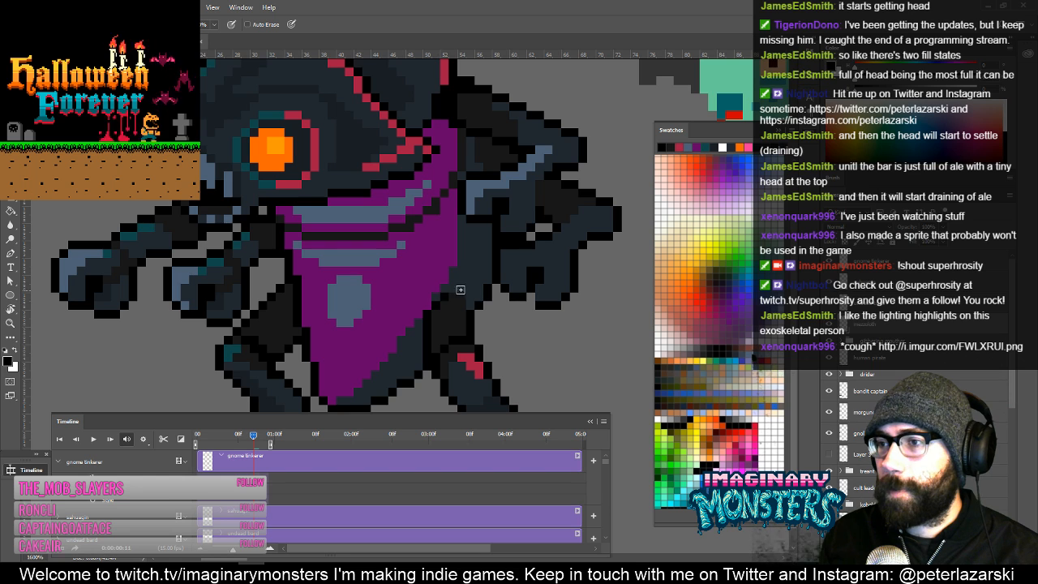
scroll(510, 278, up, 2)
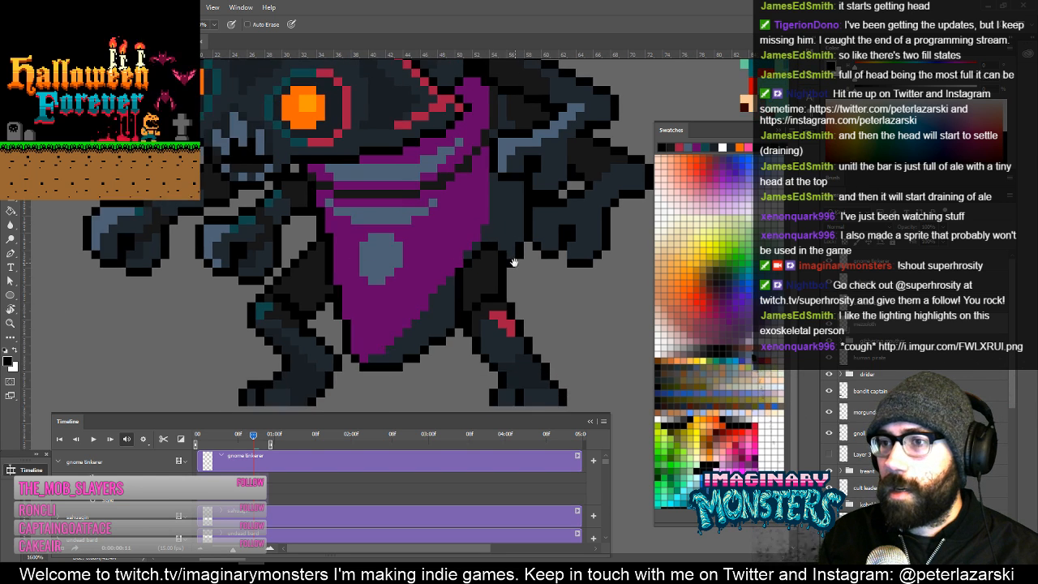
Check the whole creature, view the small sprite image in the browser, and close its window.
mouse_move(513, 279)
mouse_down()
mouse_move(480, 332)
mouse_move(470, 294)
mouse_up()
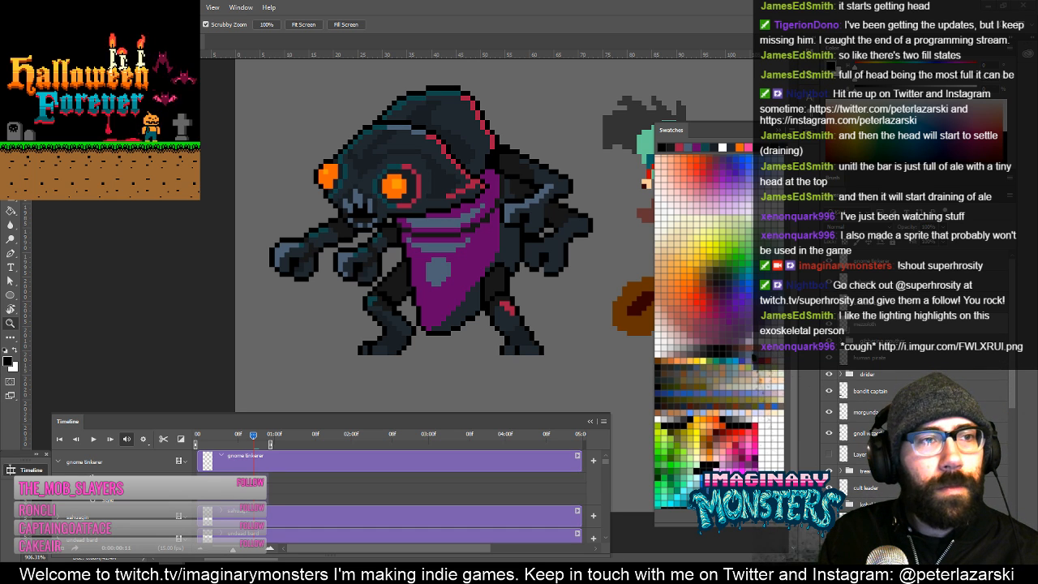
drag(0, 186, 541, 99)
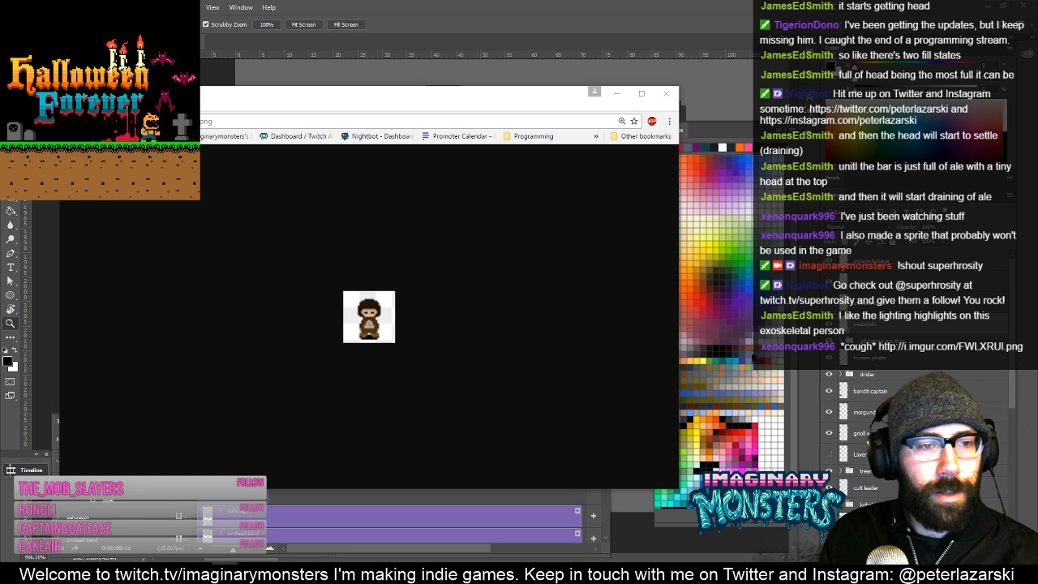
click(667, 94)
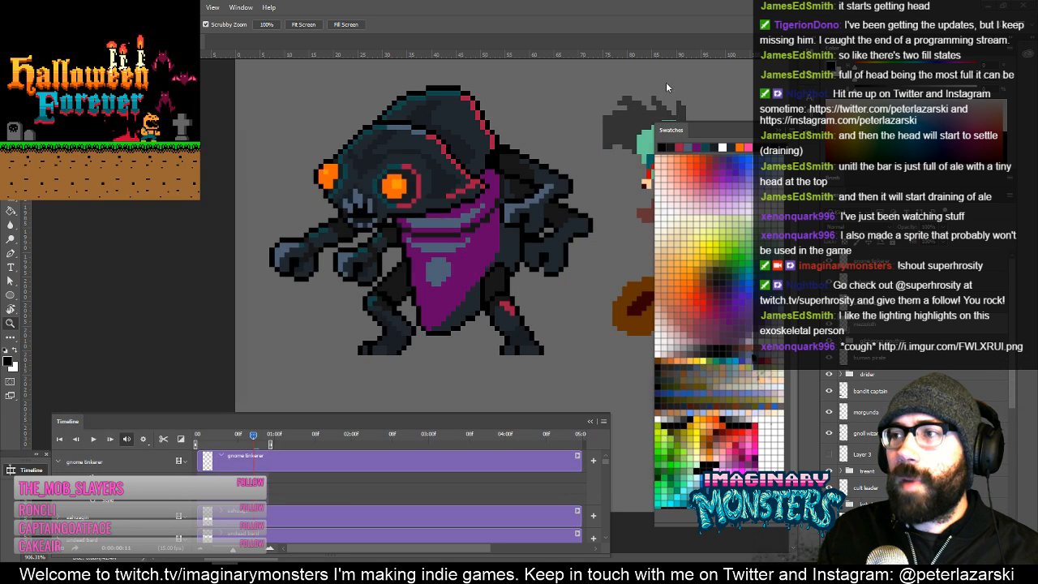
Shade the abdomen's back edge beside the rear arm with dark grey down to the rear thigh.
key(b)
key(z)
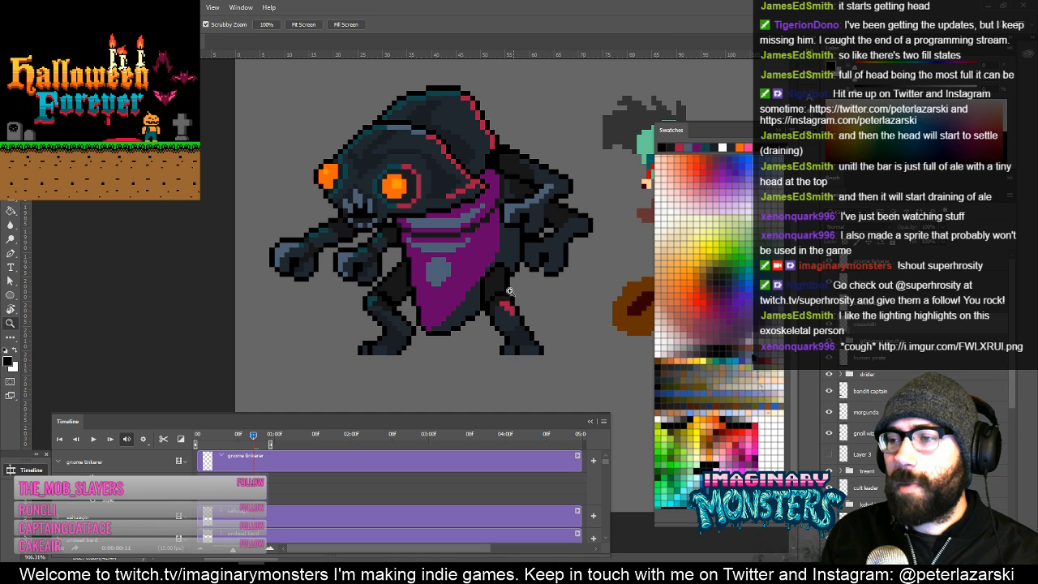
click(505, 313)
drag(510, 317, 462, 287)
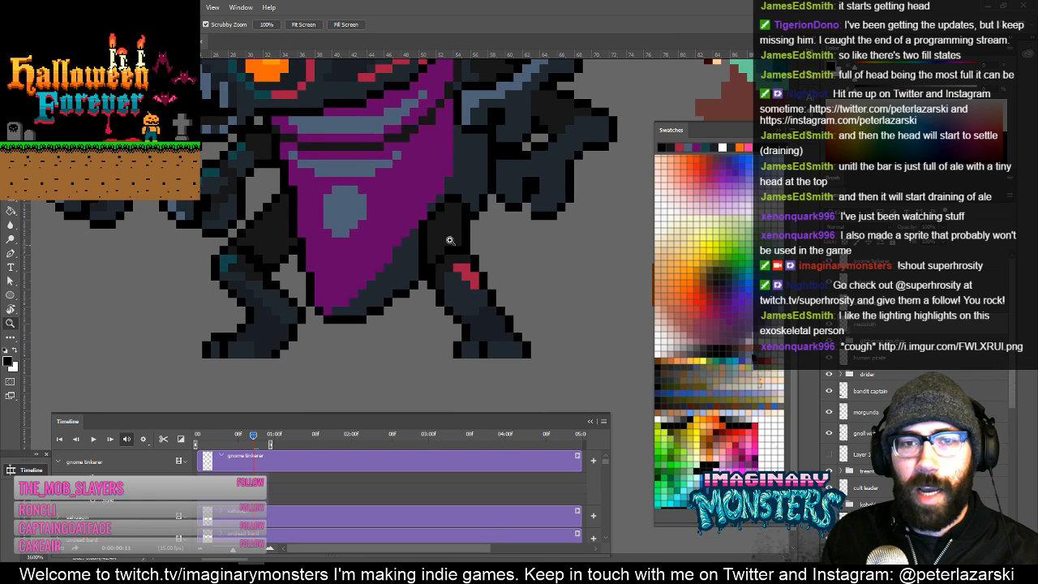
key(b)
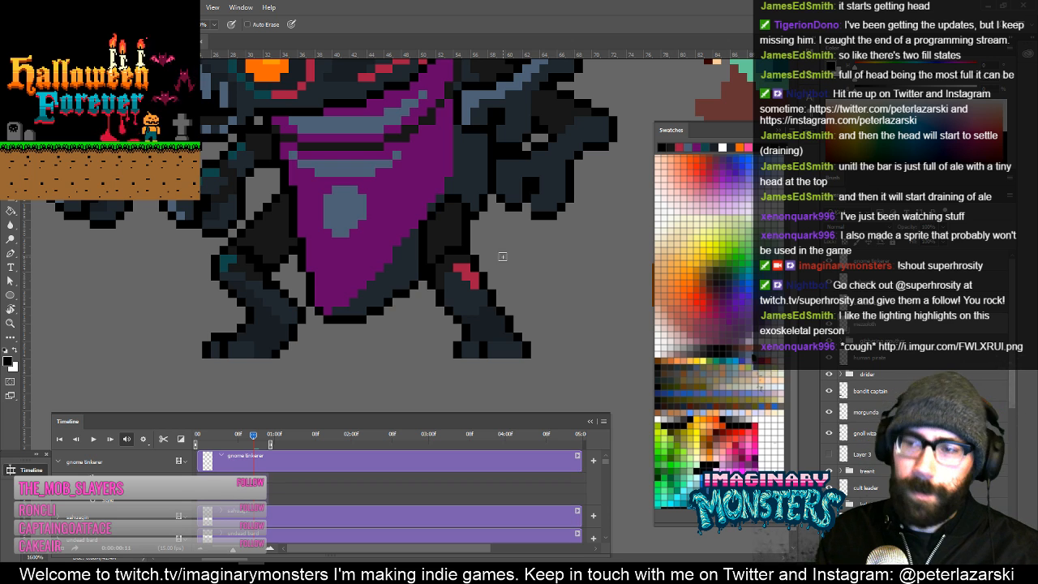
drag(441, 269, 433, 327)
drag(451, 290, 475, 296)
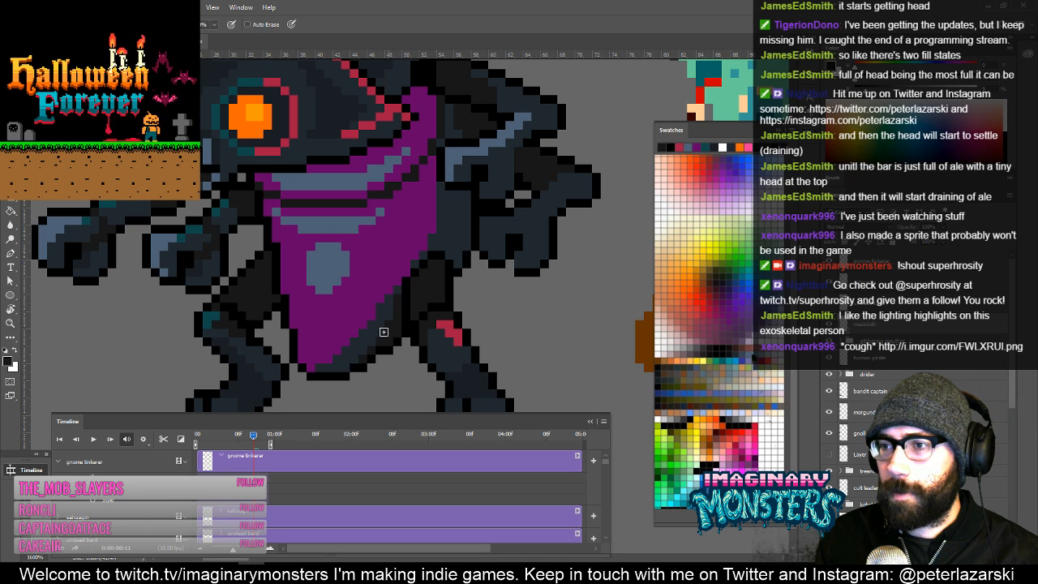
drag(412, 315, 390, 338)
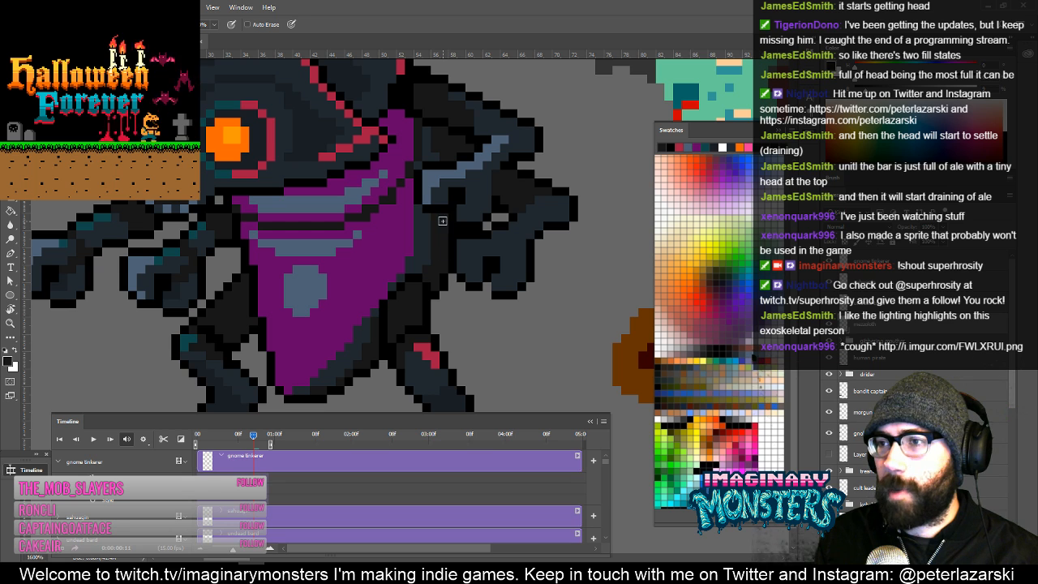
drag(445, 300, 457, 283)
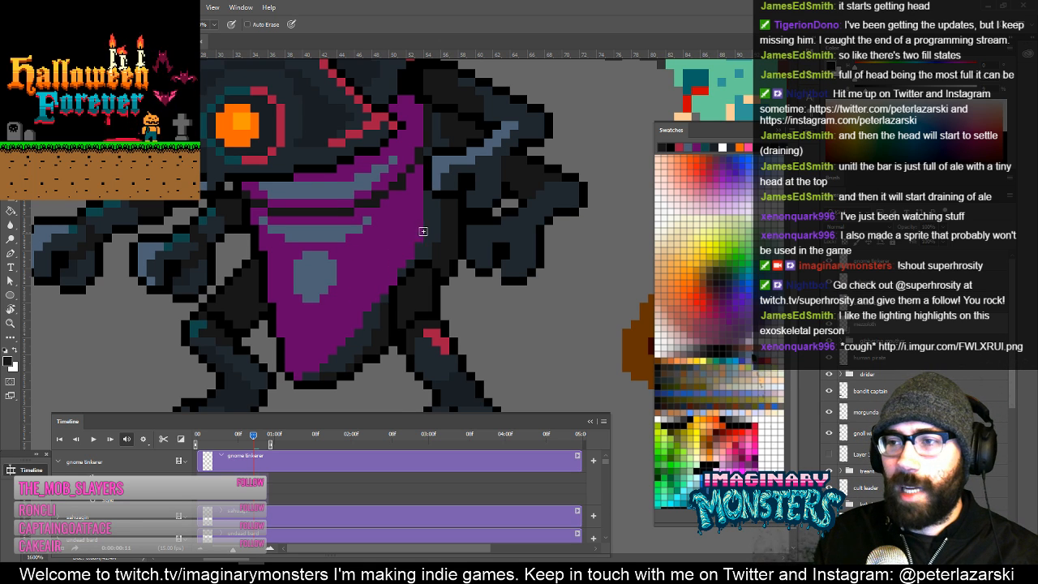
Refine the abdomen's lower curve between the cloth and the rear thigh with its sampled dark blue-grey.
alt+click(419, 279)
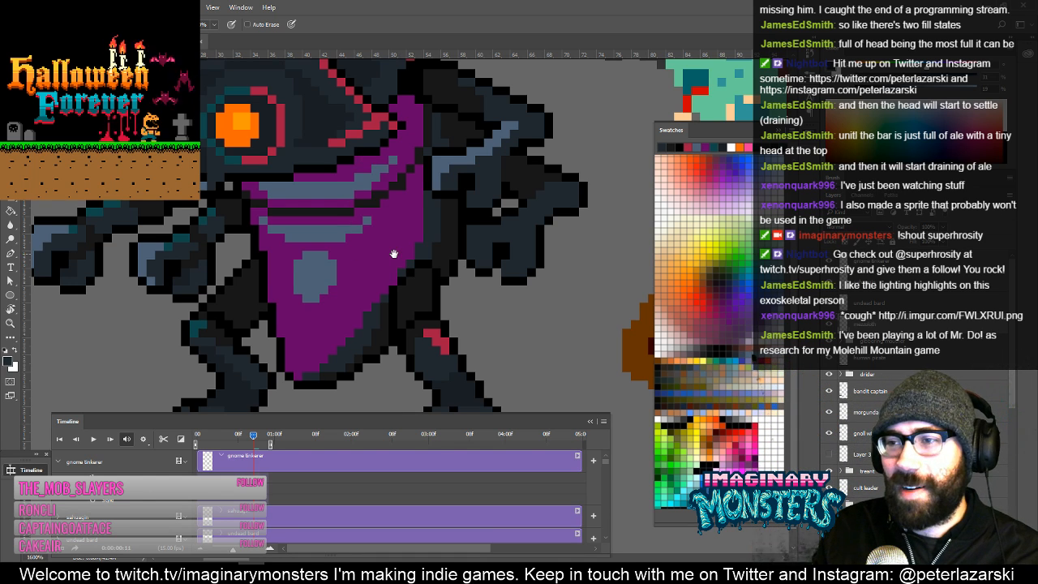
drag(409, 252, 448, 237)
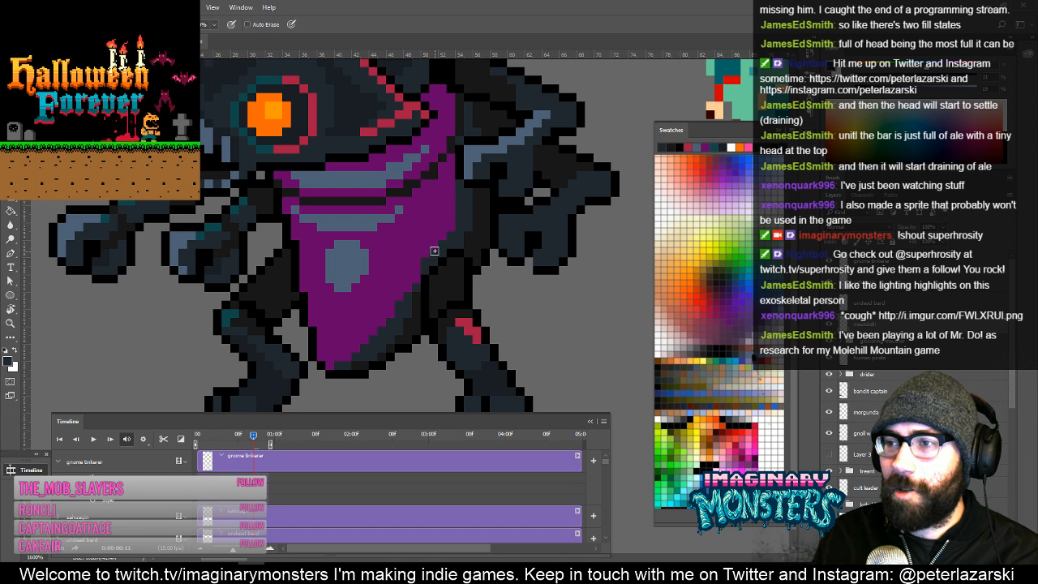
drag(457, 272, 445, 284)
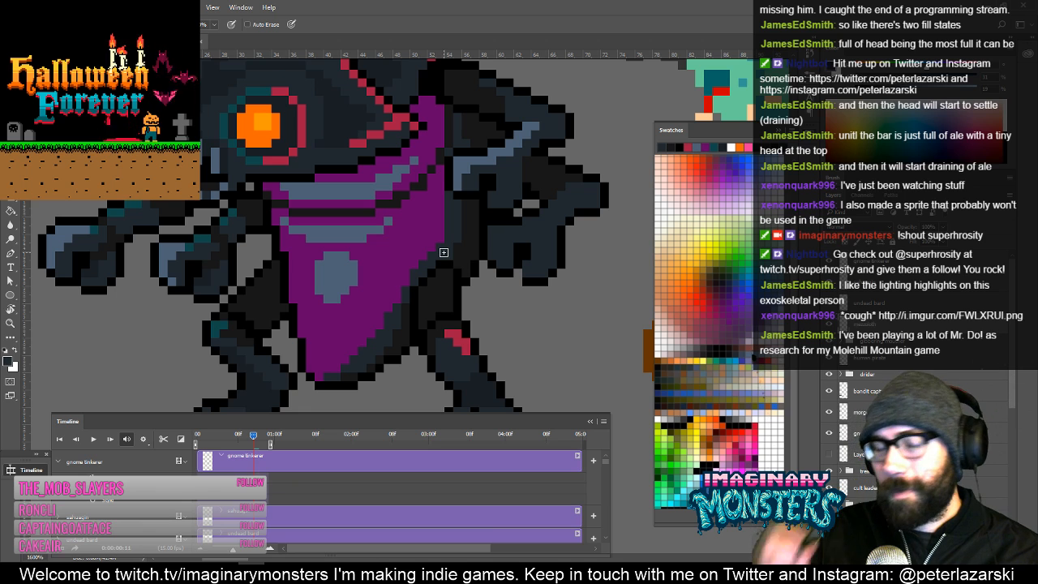
drag(445, 265, 387, 243)
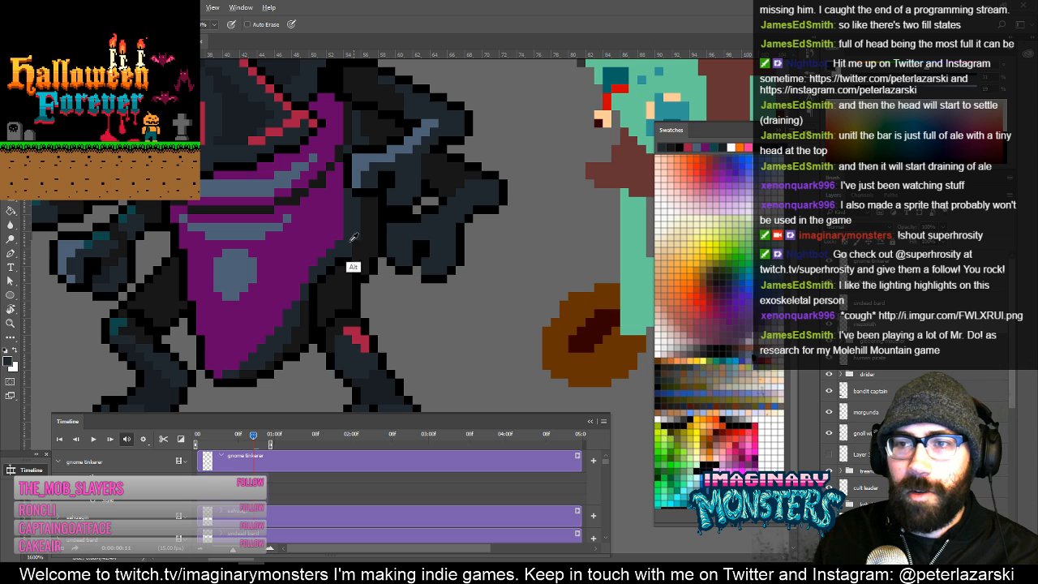
drag(348, 255, 411, 247)
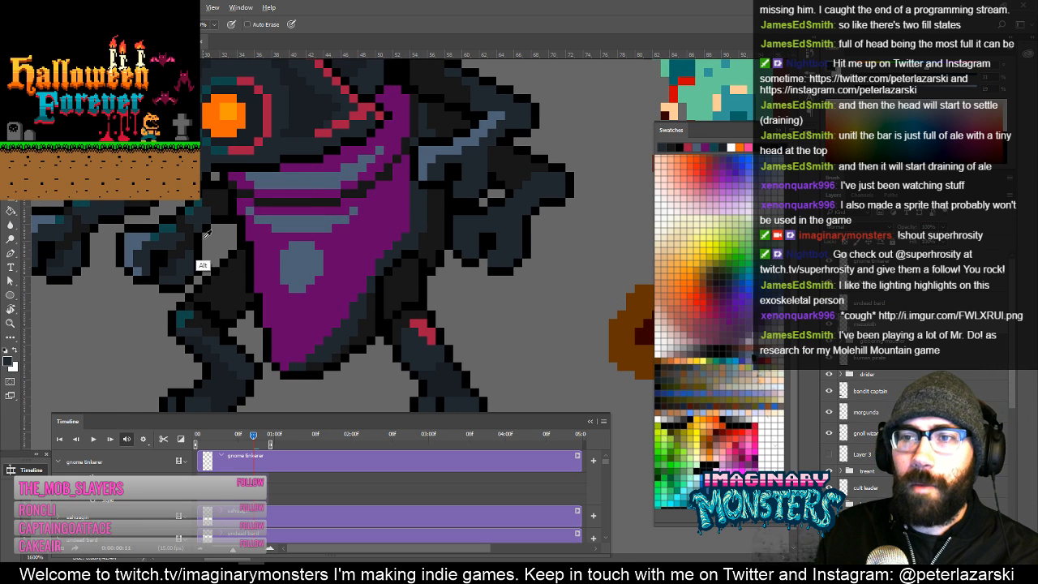
Shade the palm and fingers of the rear arm's lower hand with dark grey sampled from the front leg.
alt+click(190, 266)
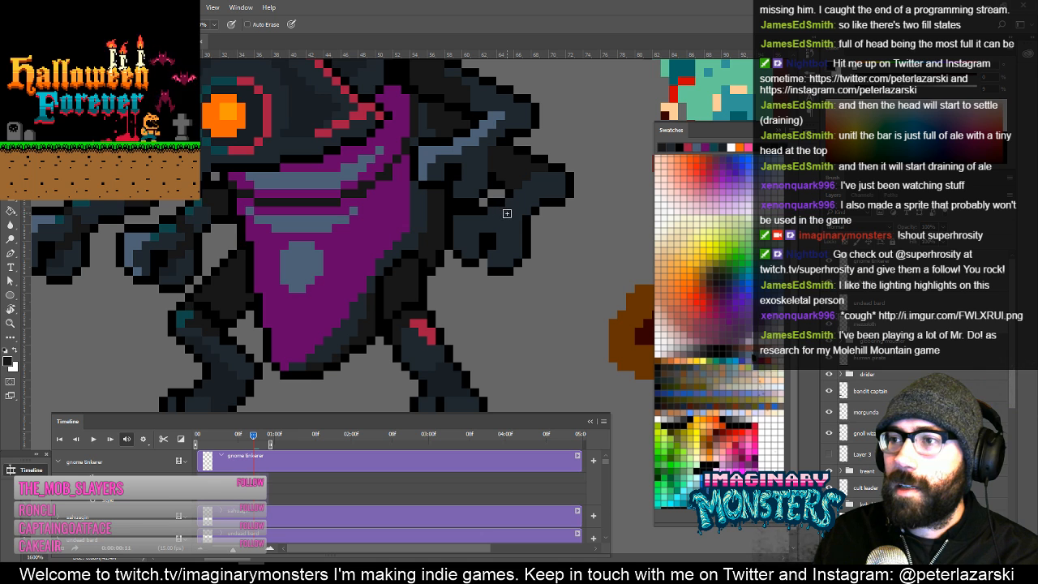
drag(498, 222, 518, 224)
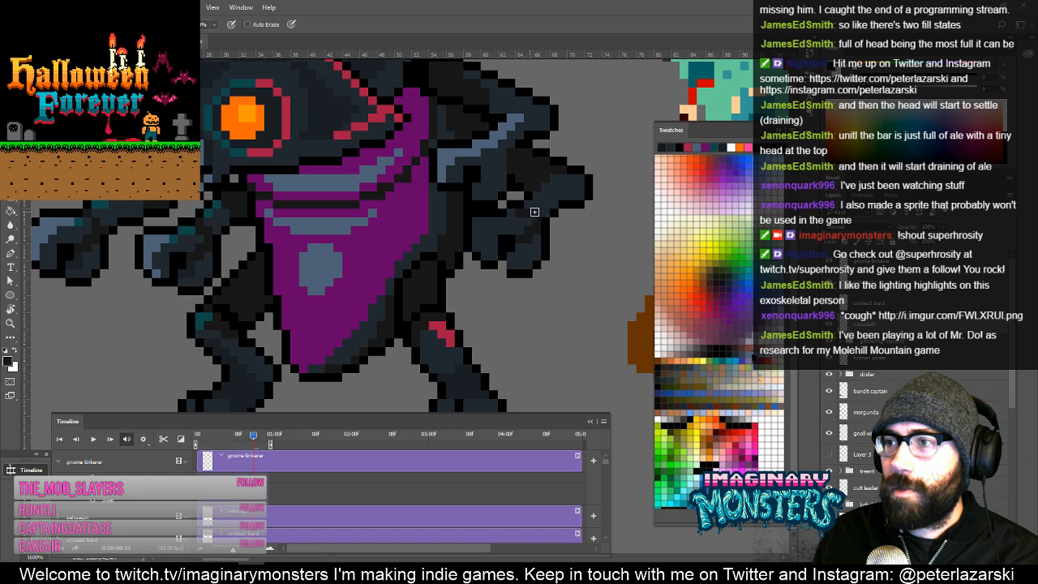
drag(546, 214, 560, 228)
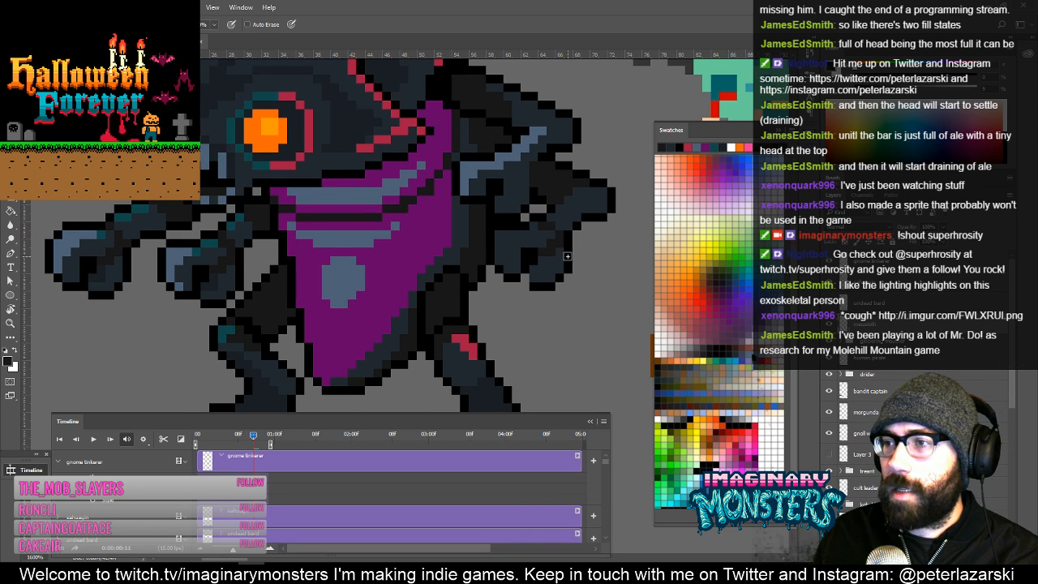
drag(557, 249, 504, 294)
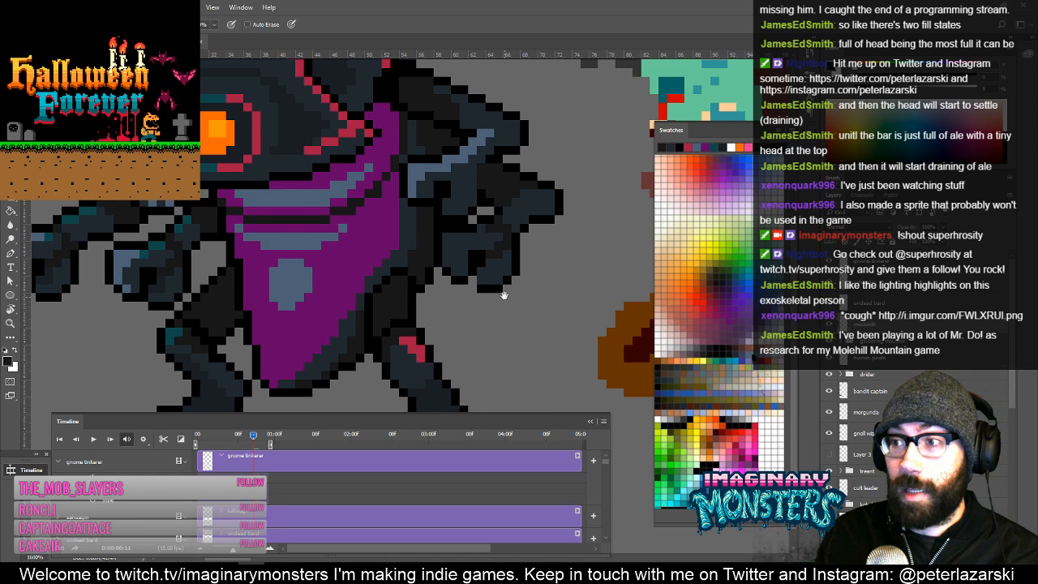
Select the rear arm's lower hand with its wrist pixels and move it down one pixel.
key(m)
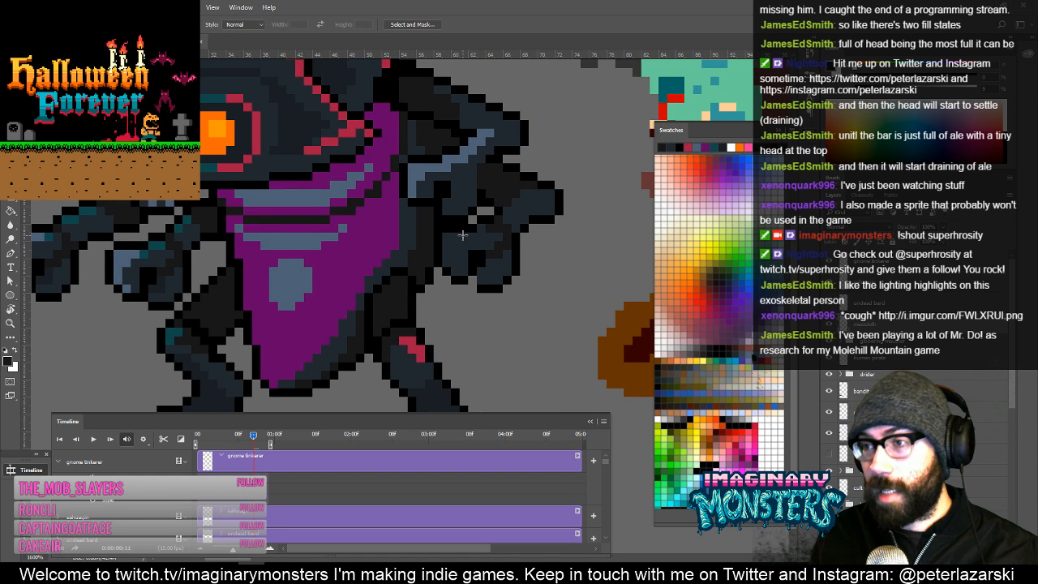
drag(444, 225, 523, 303)
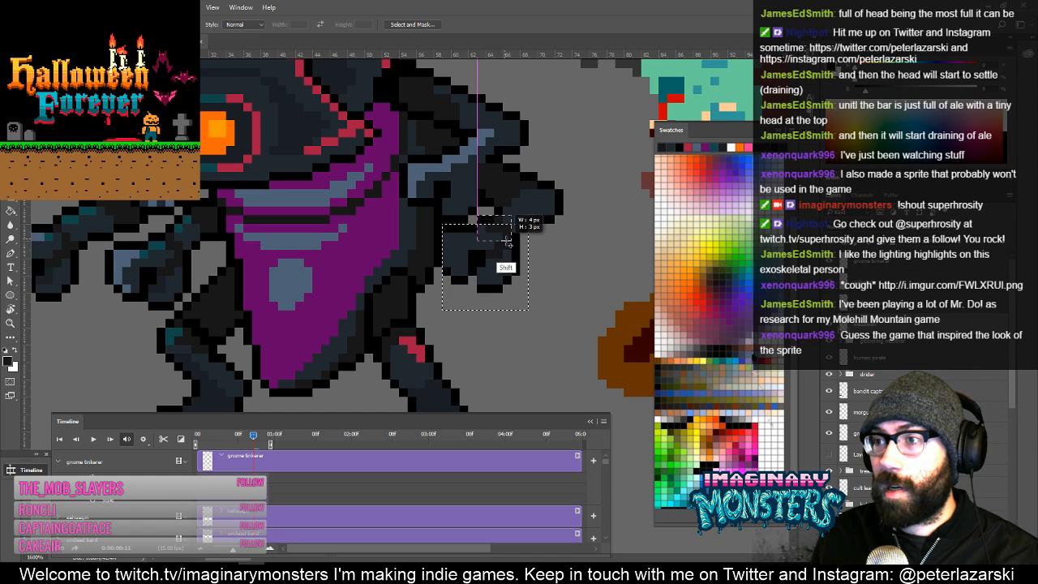
key(v)
key(Up)
key(Right)
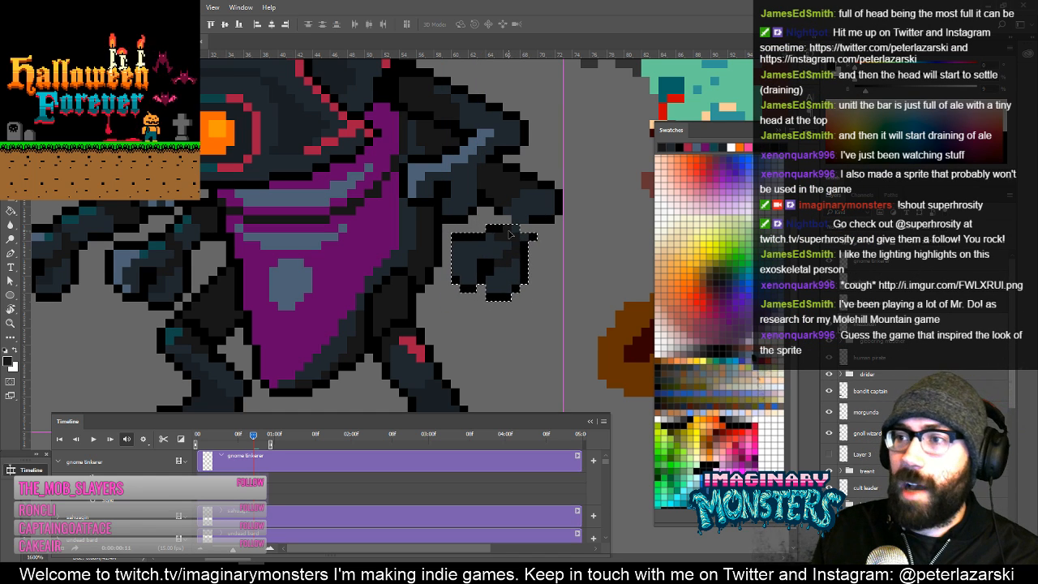
key(ctrl+d)
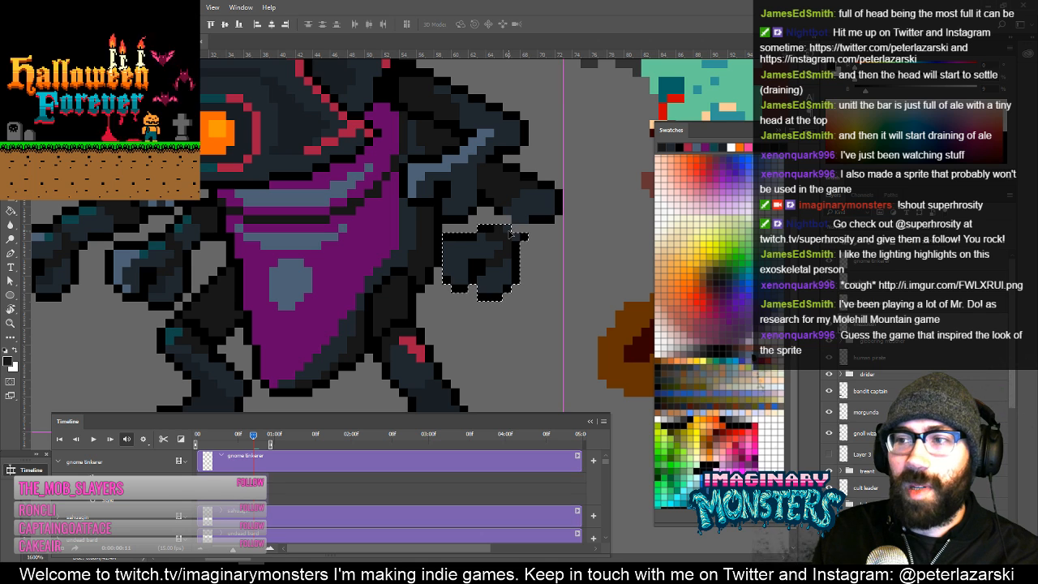
Reconnect the lowered rear hand to the arm, repainting the wrist with sampled black outline and dark blue-grey fill.
key(b)
alt+click(446, 272)
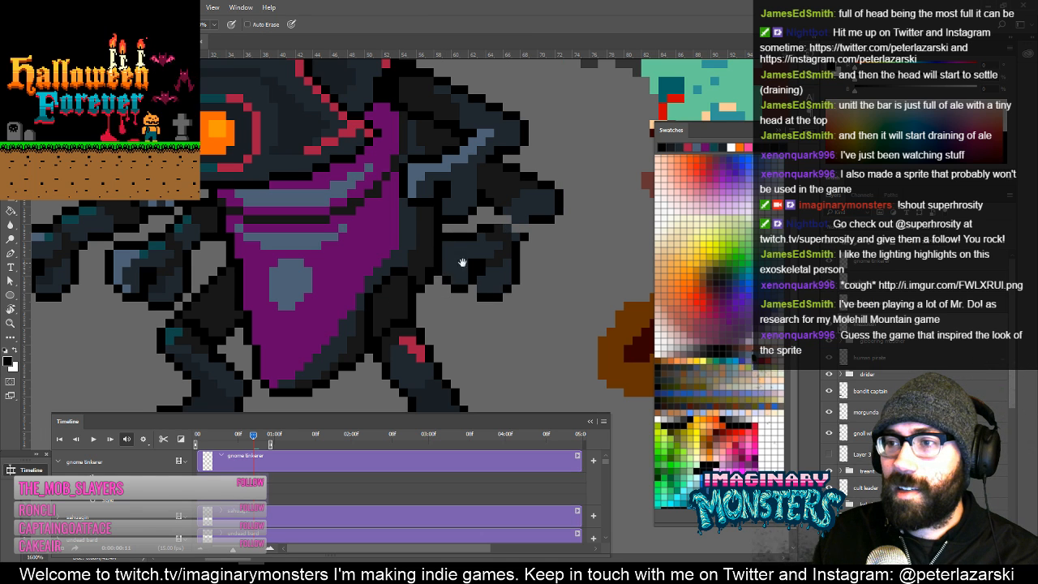
drag(513, 263, 487, 269)
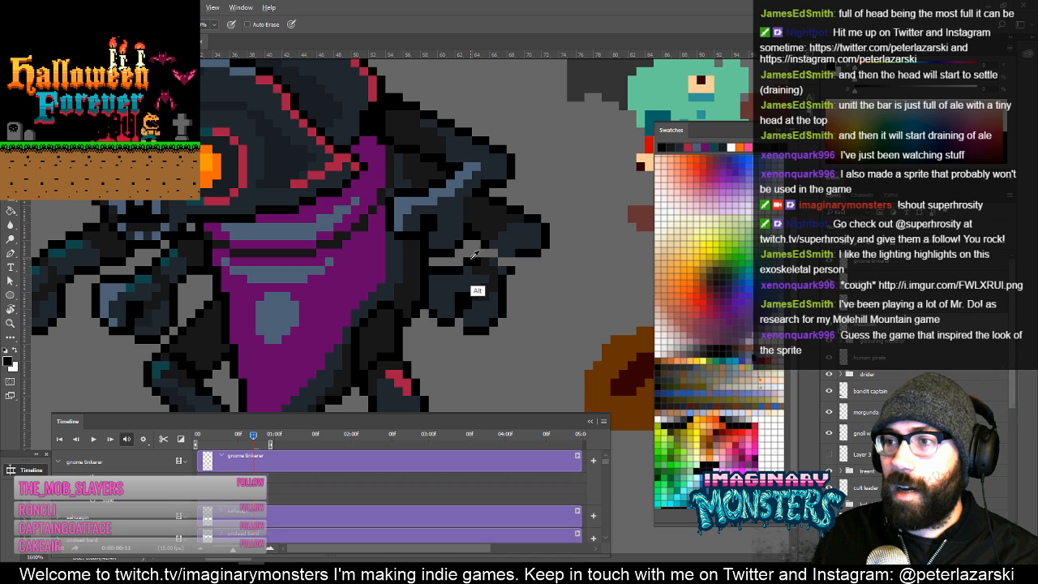
alt+click(480, 254)
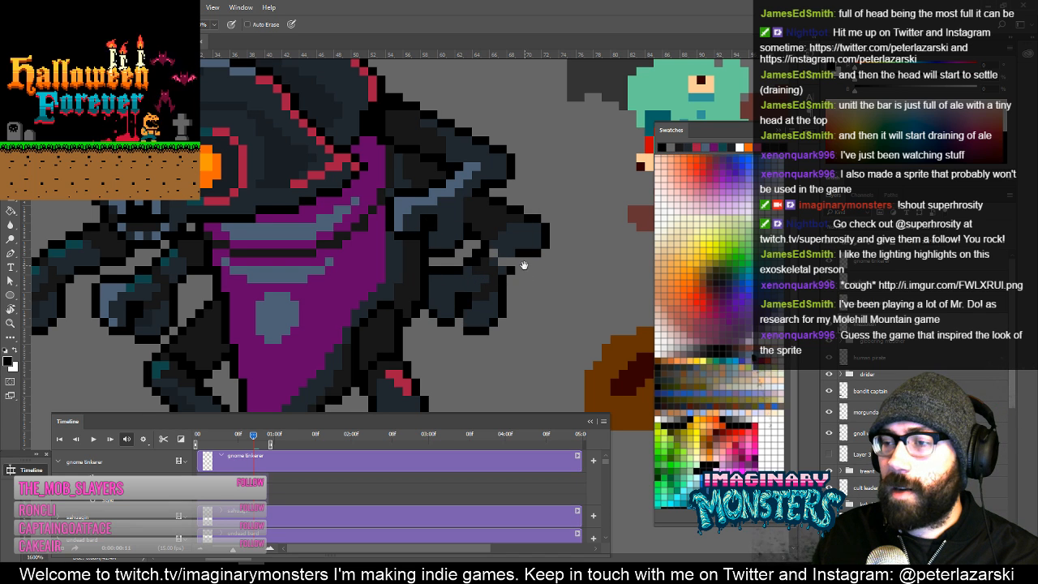
drag(522, 265, 506, 267)
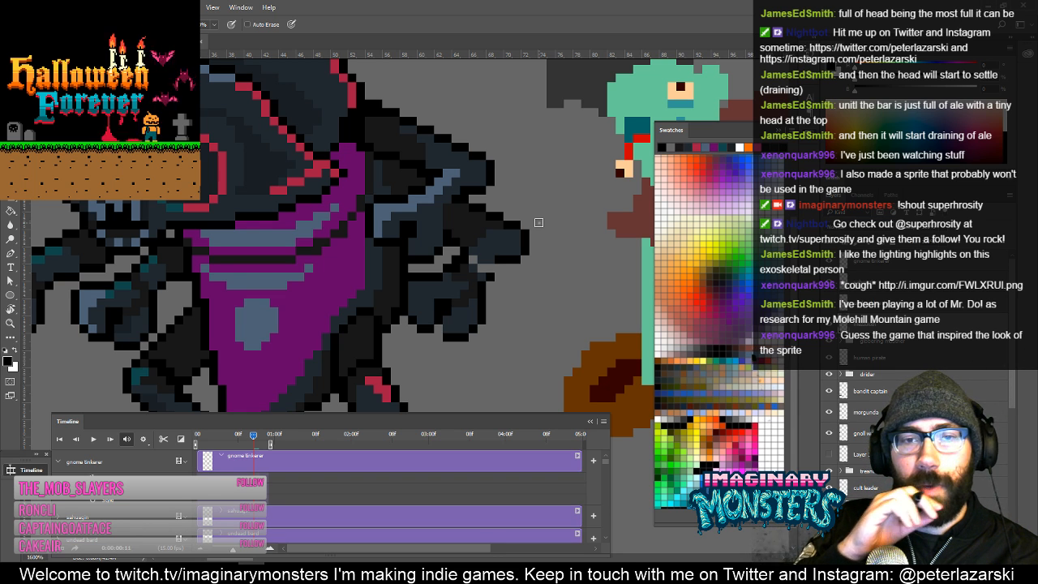
drag(453, 262, 477, 264)
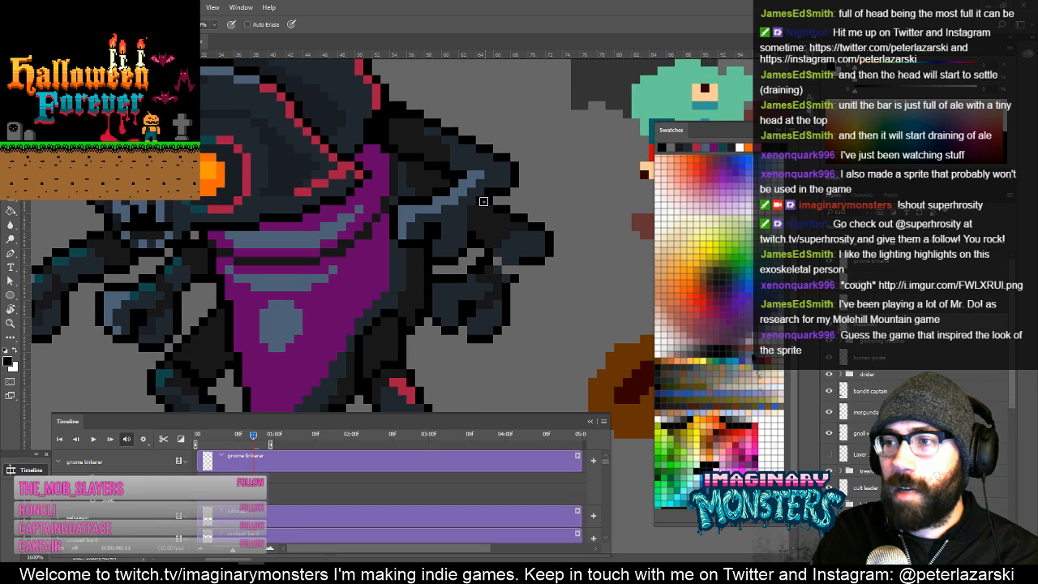
alt+click(506, 253)
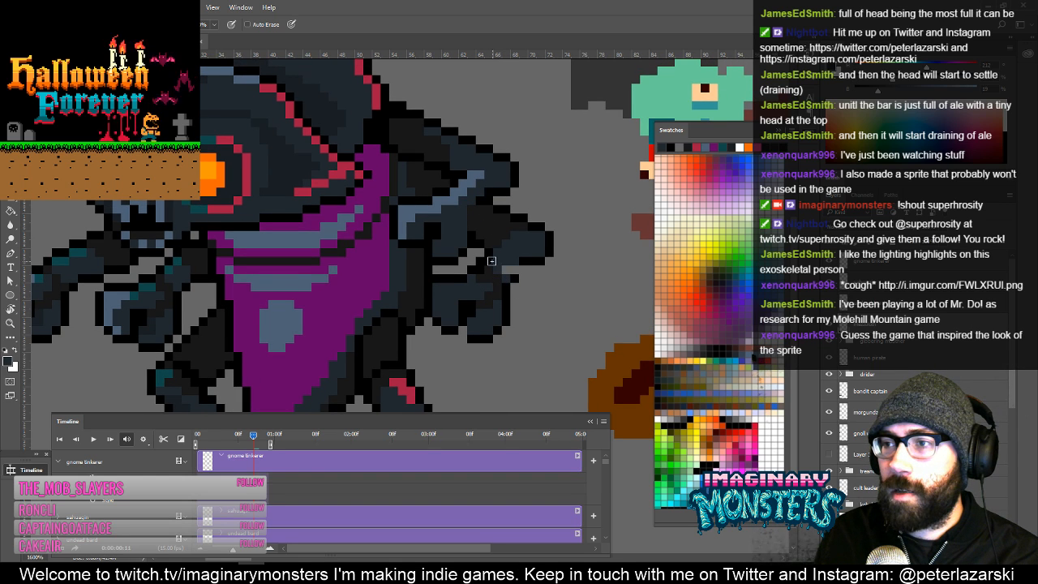
alt+click(516, 271)
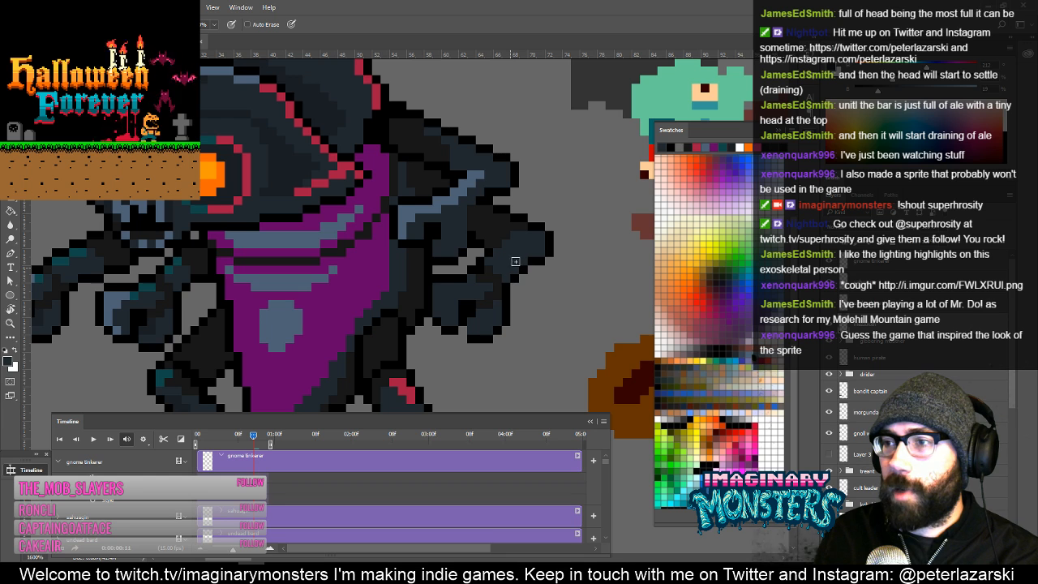
Refine the finger outlines of the rear arm's lower hand with black sampled from the gap between the fingers.
drag(534, 243, 550, 267)
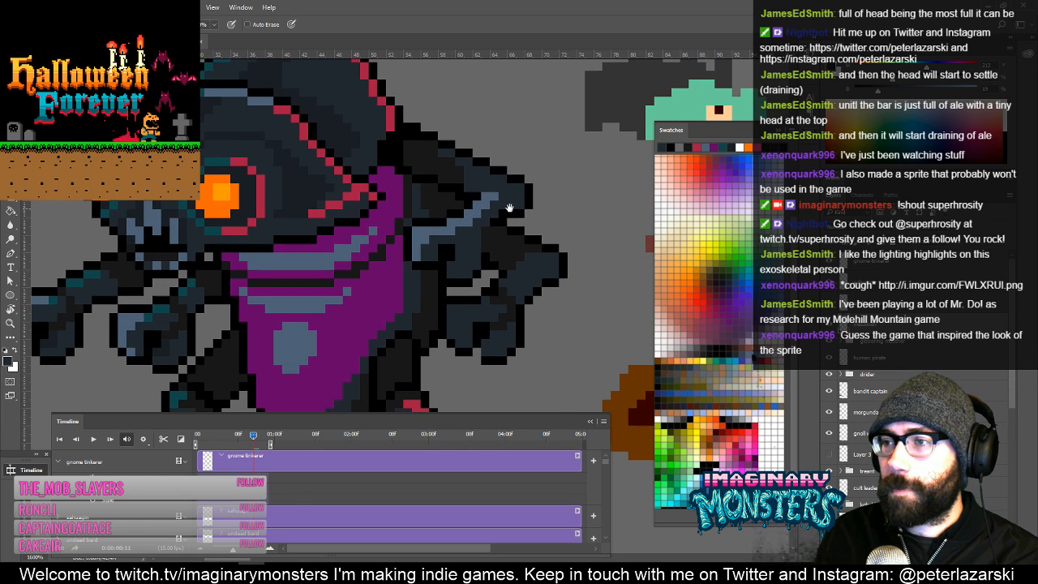
drag(450, 245, 430, 257)
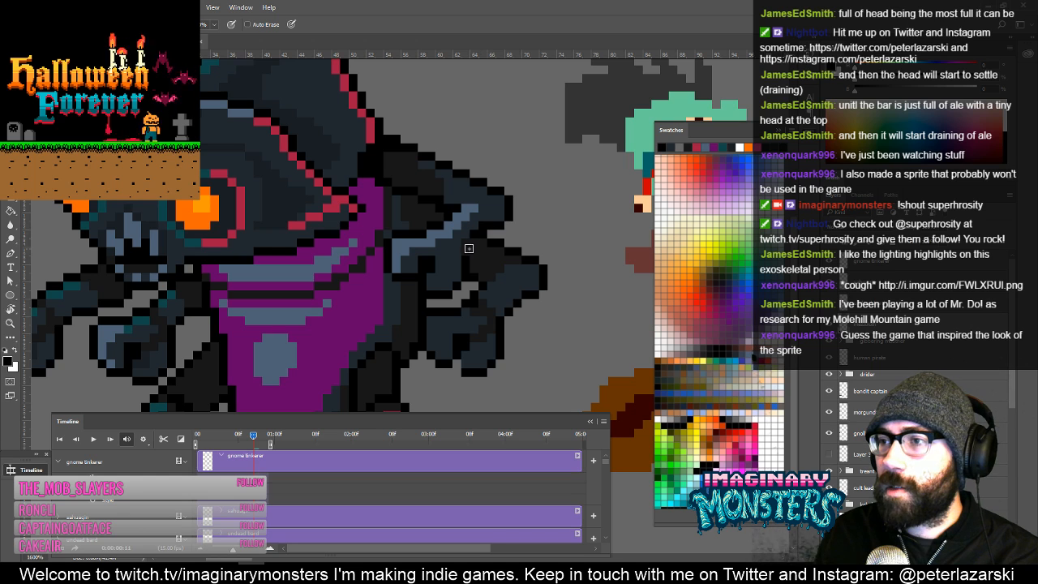
drag(485, 261, 451, 286)
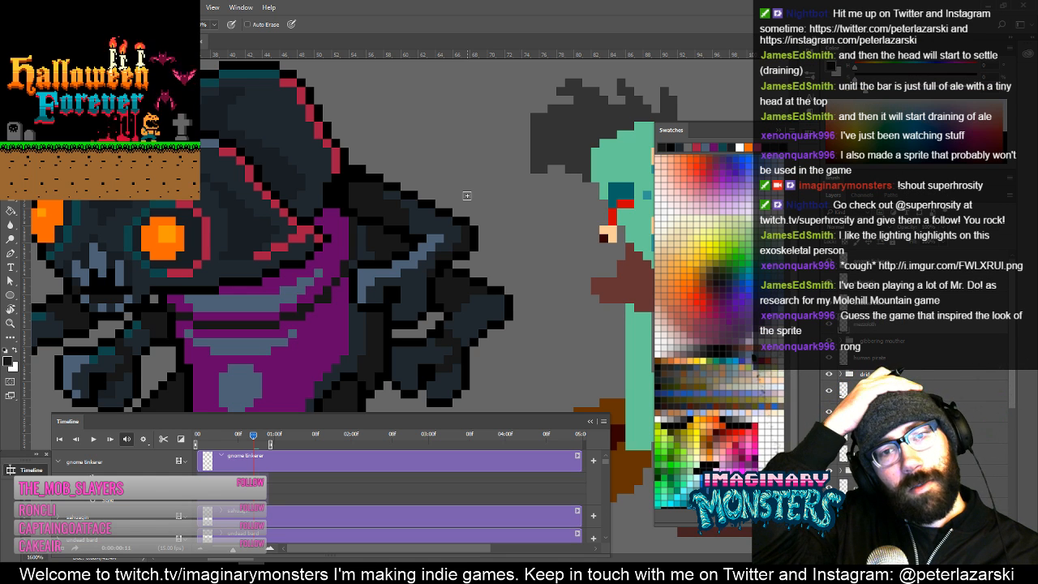
drag(468, 298, 492, 244)
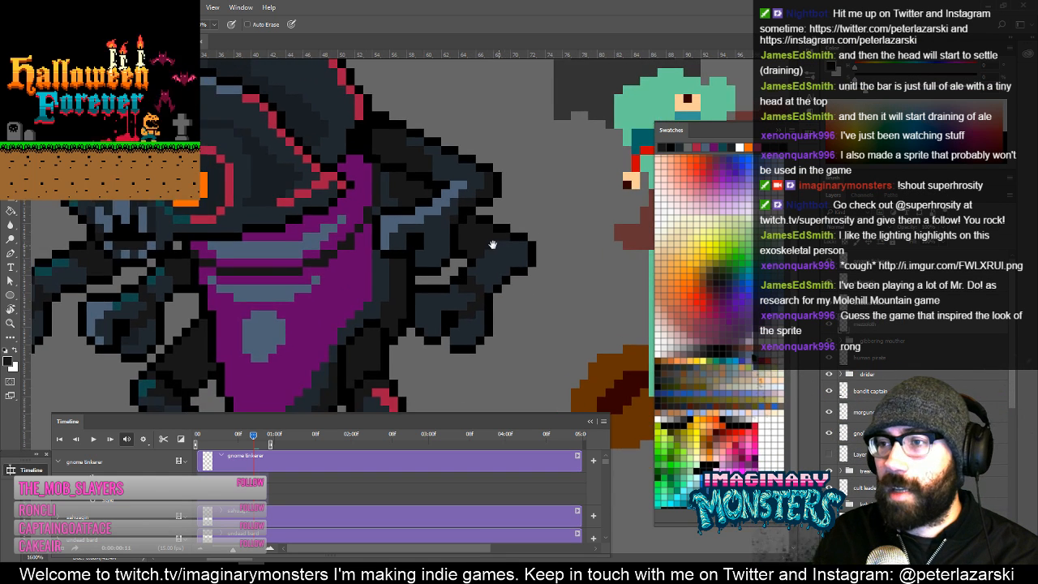
alt+click(446, 327)
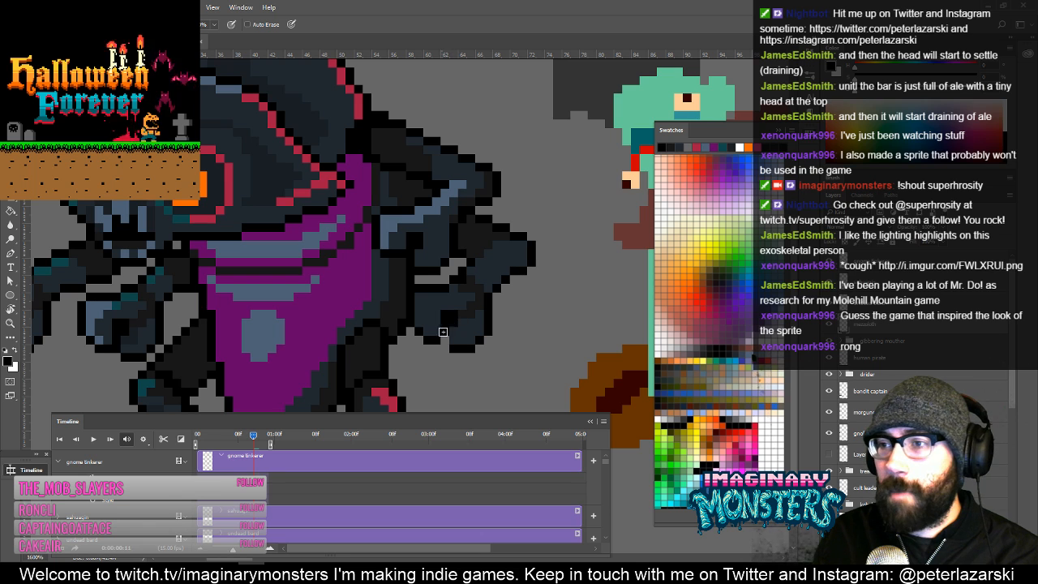
drag(446, 324, 467, 348)
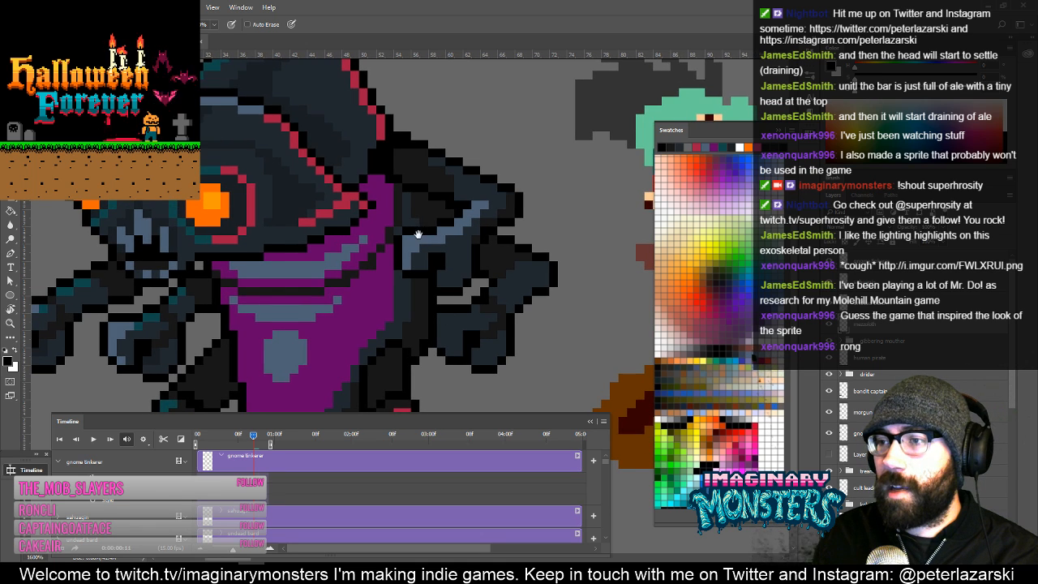
Touch up the rear arm's upper hand beneath the blue highlight with sampled dark blue-grey.
drag(418, 235, 454, 262)
alt+click(442, 274)
alt+click(442, 273)
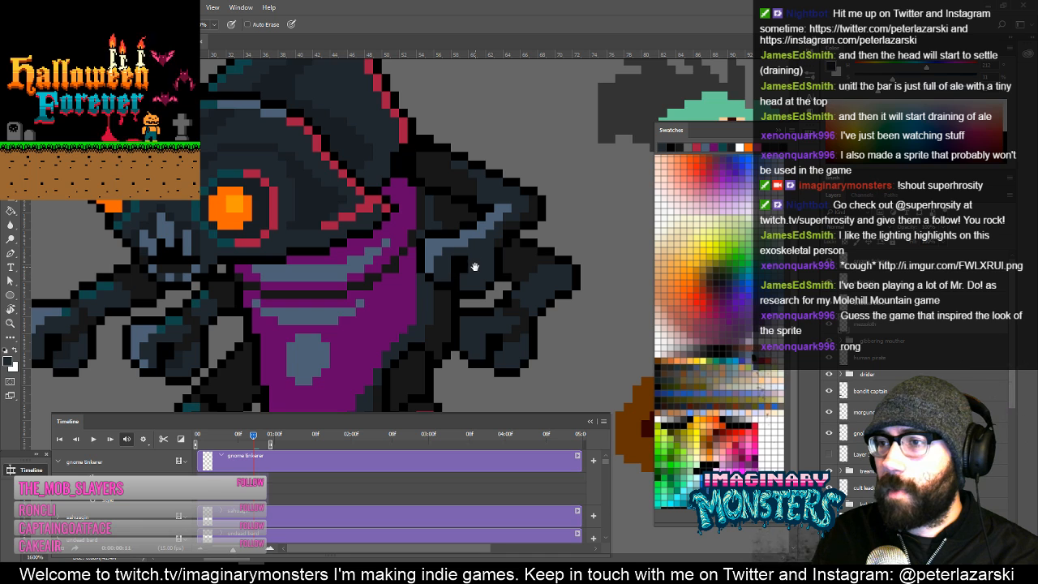
drag(475, 267, 520, 285)
drag(444, 244, 484, 266)
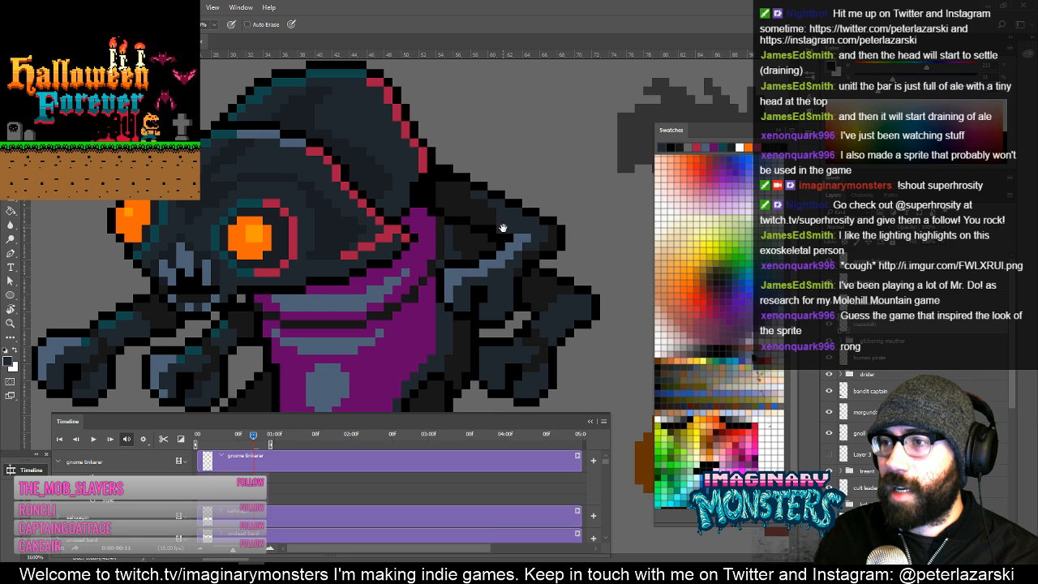
drag(503, 228, 484, 209)
Clean up the cloth's rear edge beside the abdomen with sampled dark blue-grey and the cloth's purple.
alt+click(445, 216)
alt+click(458, 284)
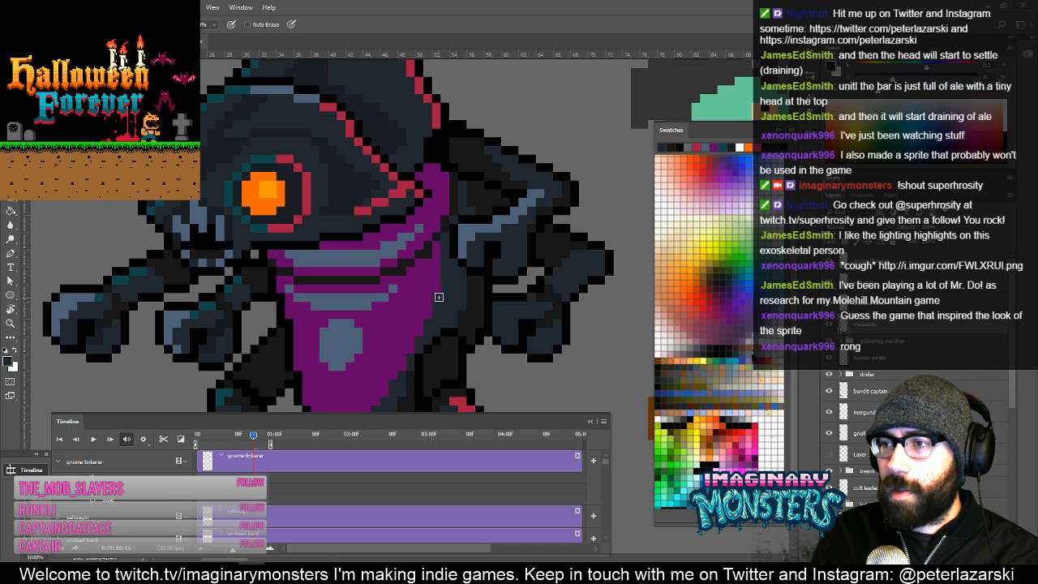
drag(467, 278, 451, 295)
alt+click(410, 287)
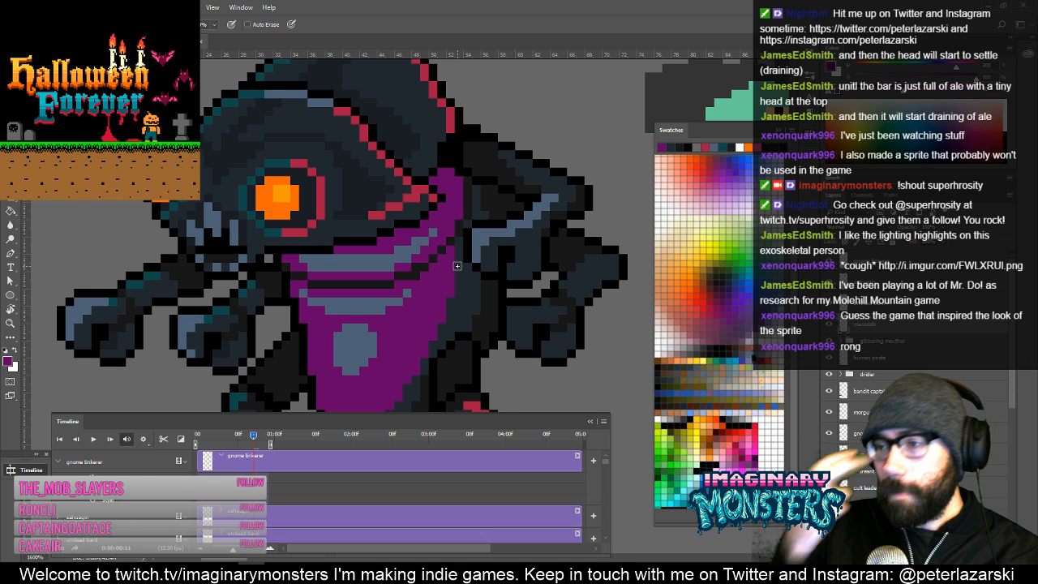
drag(343, 245, 398, 243)
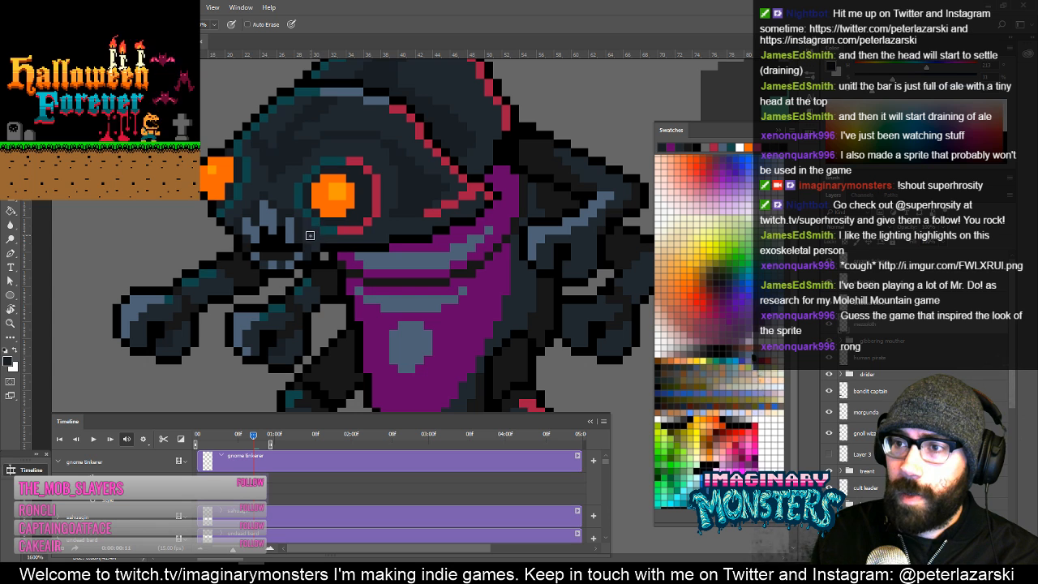
mouse_move(359, 266)
mouse_down()
mouse_move(353, 280)
mouse_move(345, 273)
mouse_up()
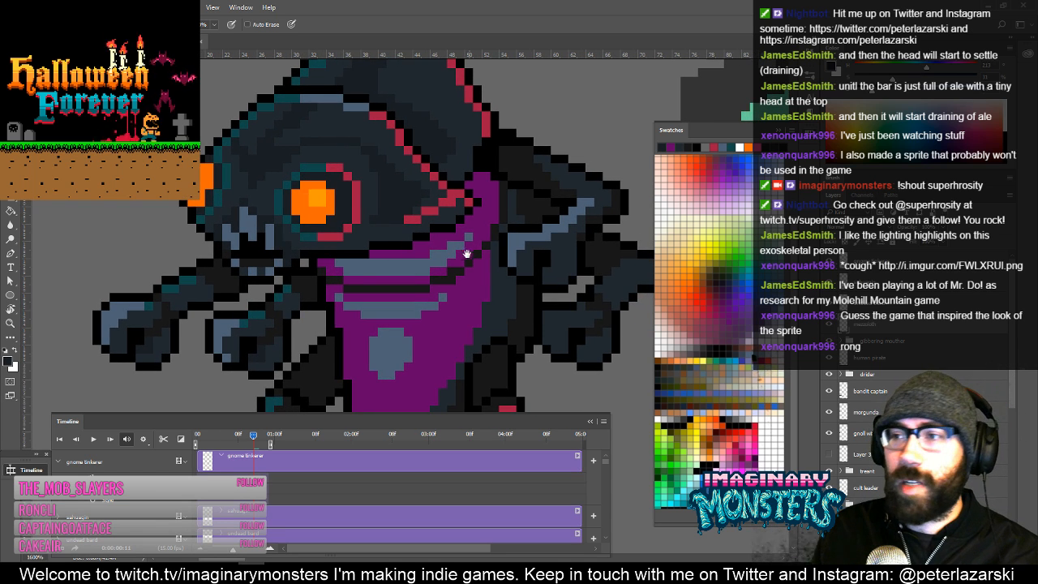
drag(468, 254, 408, 256)
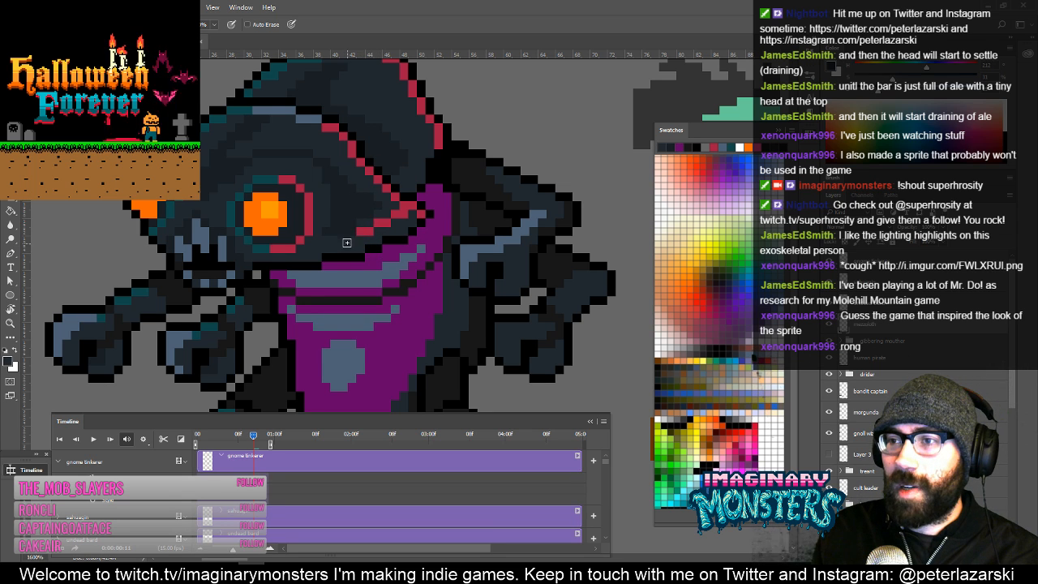
drag(340, 205, 369, 219)
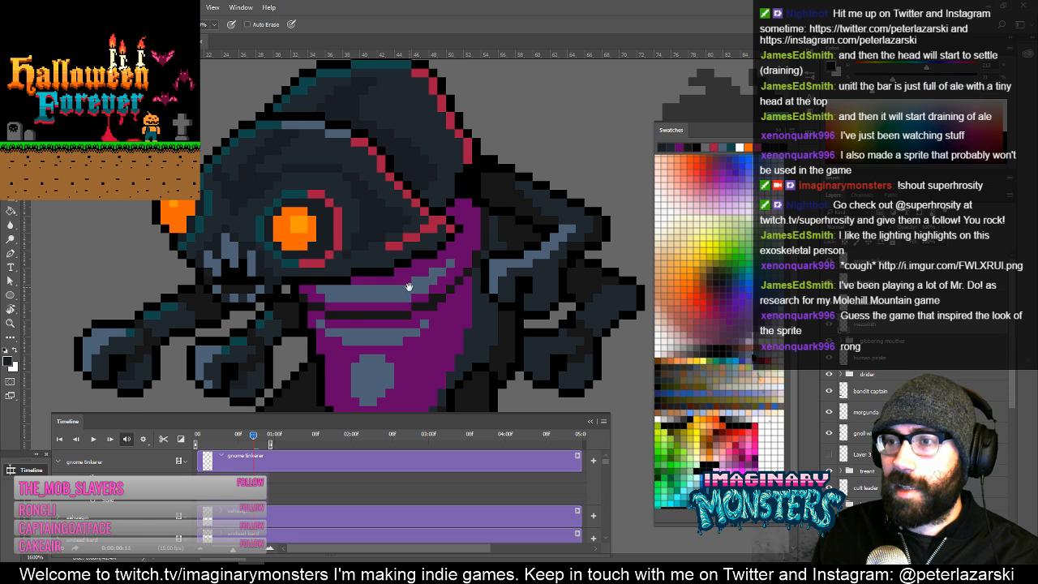
drag(409, 286, 396, 340)
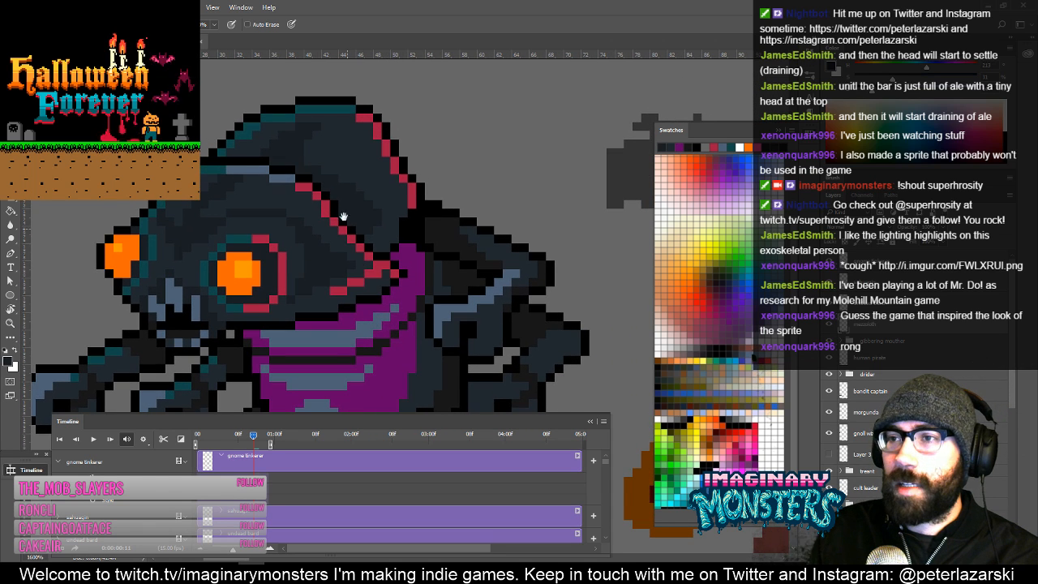
drag(328, 167, 346, 188)
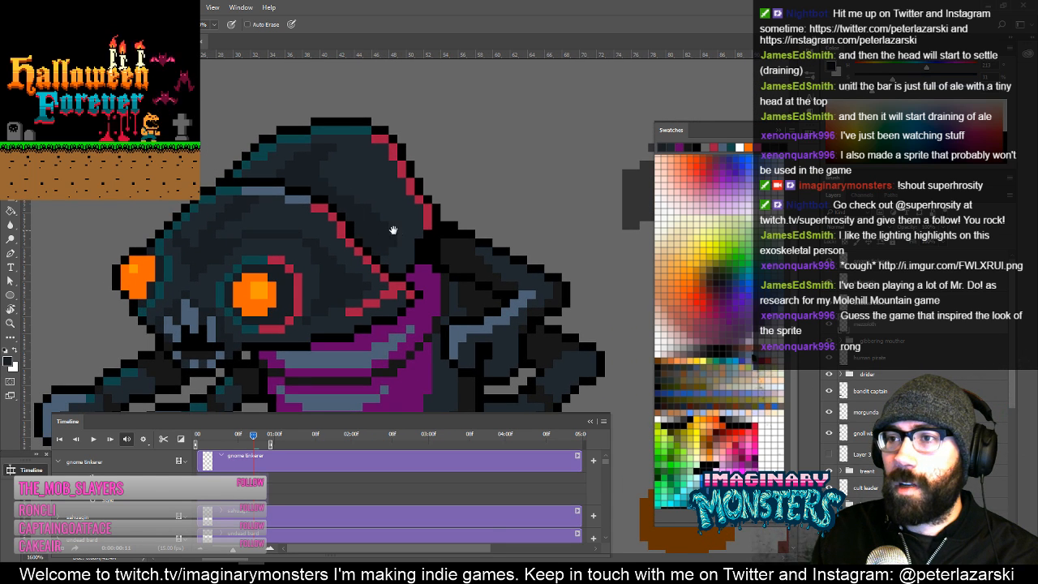
mouse_move(394, 231)
mouse_down()
mouse_move(398, 248)
mouse_move(425, 219)
mouse_move(456, 216)
mouse_move(457, 175)
mouse_up()
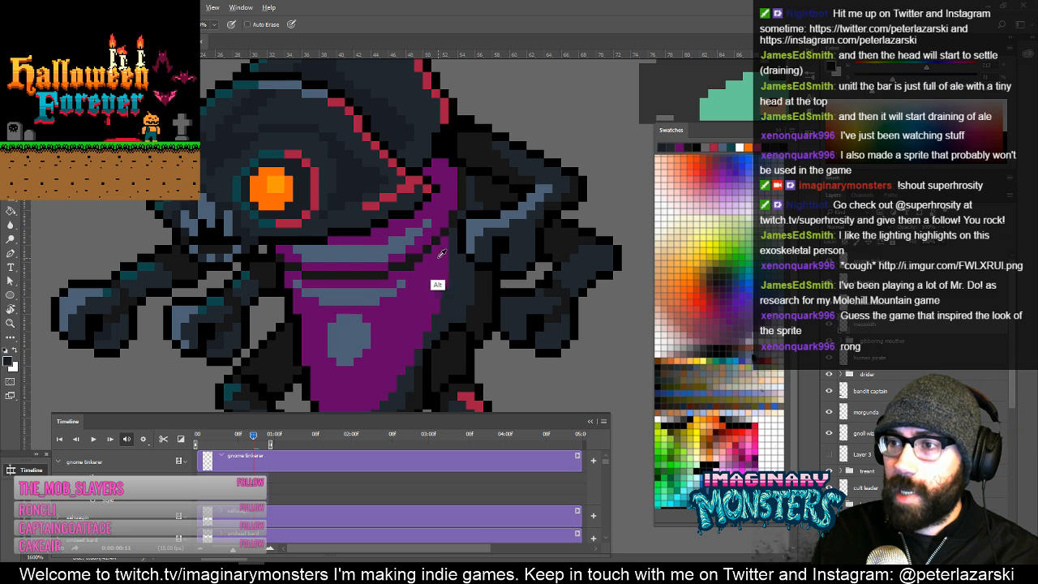
Touch up the end of the scarf's lower grey-blue highlight with purple and grey-blue sampled from the cloth.
drag(435, 284, 454, 267)
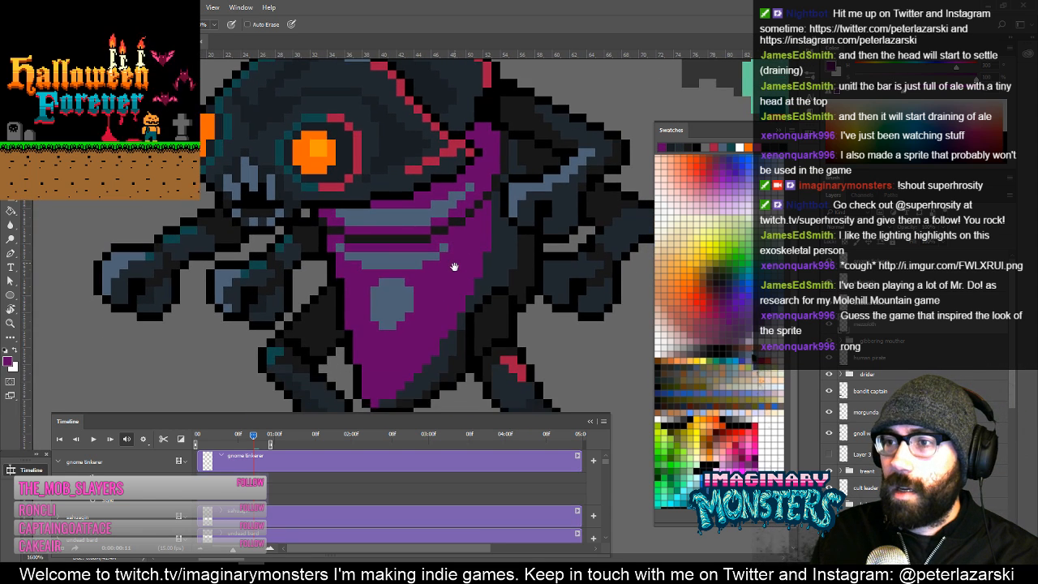
alt+click(460, 267)
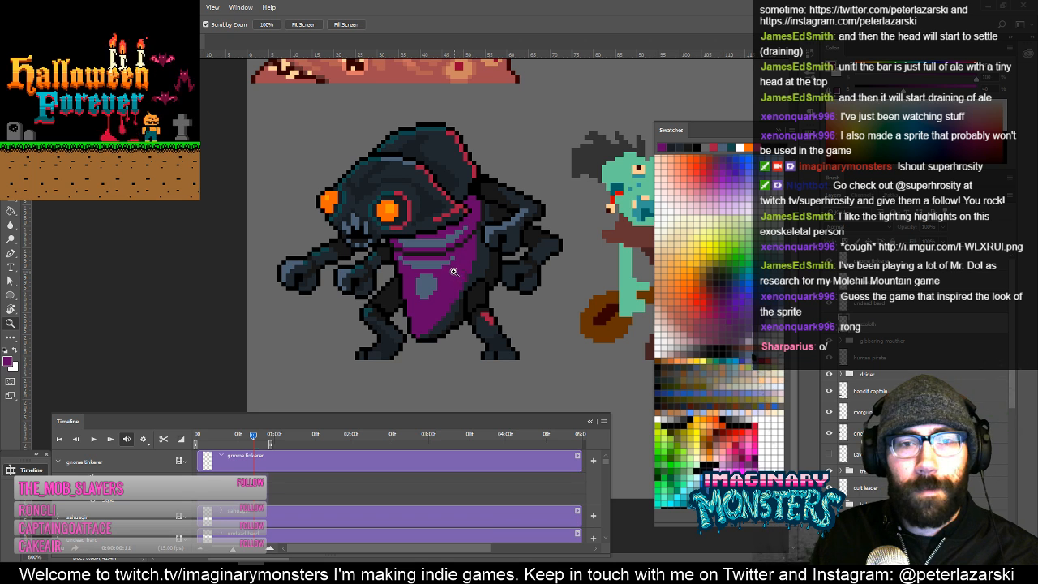
key(b)
drag(446, 268, 473, 235)
alt+click(467, 245)
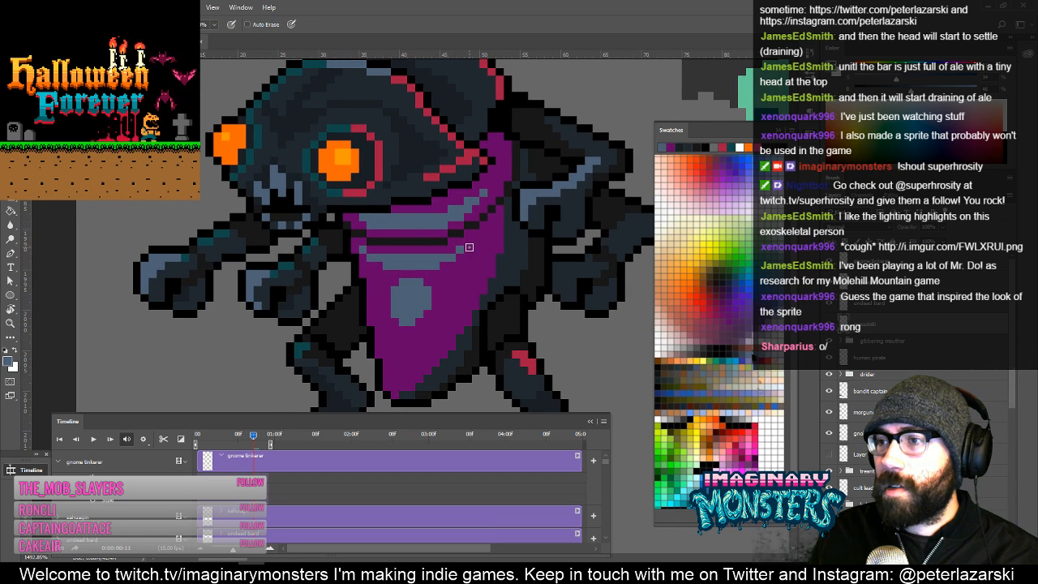
alt+click(459, 249)
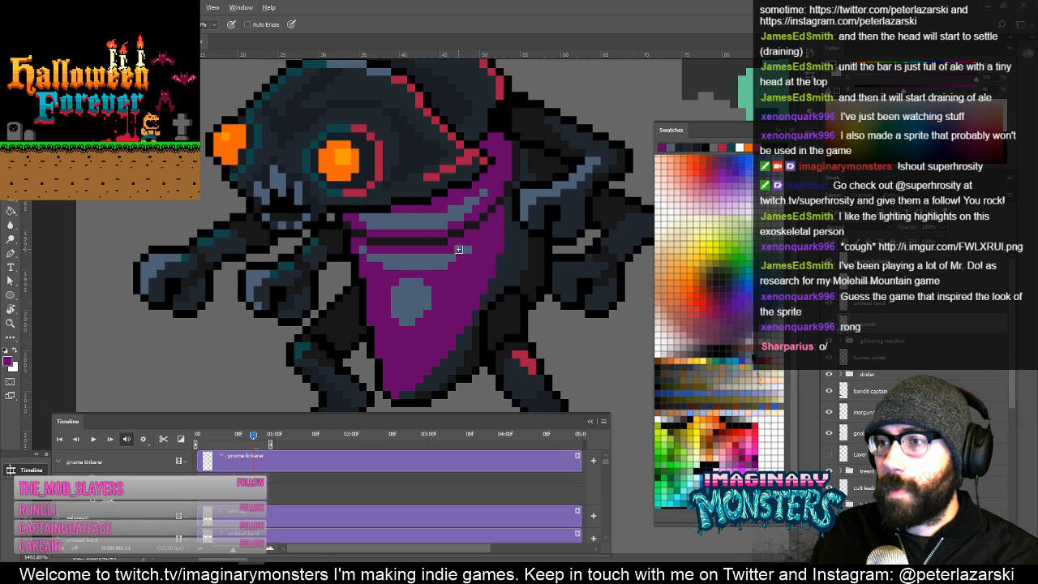
mouse_move(475, 255)
mouse_down()
mouse_move(462, 274)
mouse_move(465, 306)
mouse_move(474, 245)
mouse_up()
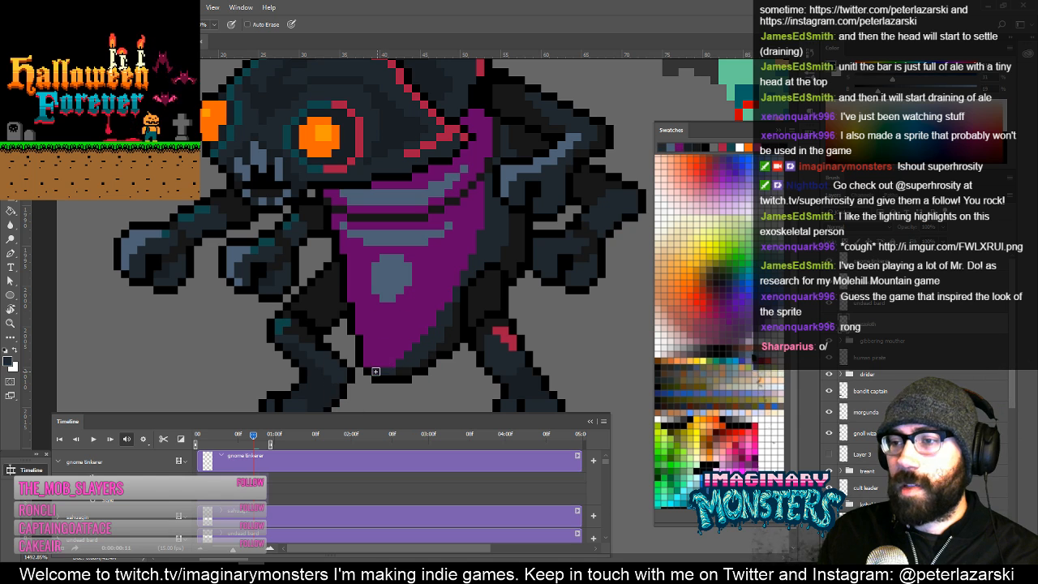
Shade the body beneath the scarf's tip and along its rear edge with dark navy and near-black pixels.
mouse_move(422, 357)
mouse_down()
mouse_move(399, 367)
mouse_move(351, 358)
mouse_up()
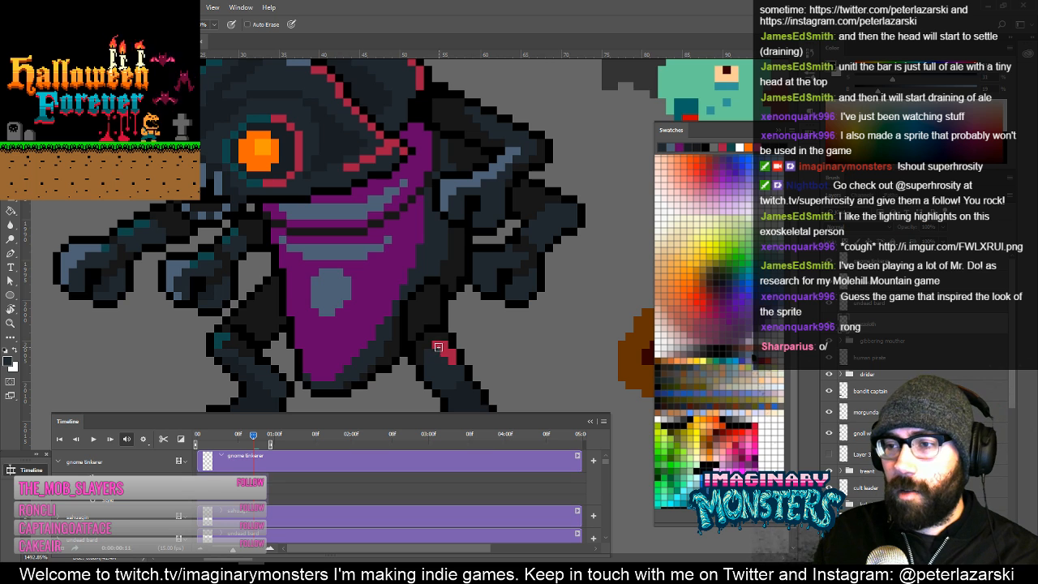
mouse_move(409, 372)
mouse_down()
mouse_move(404, 349)
mouse_move(382, 330)
mouse_move(418, 331)
mouse_up()
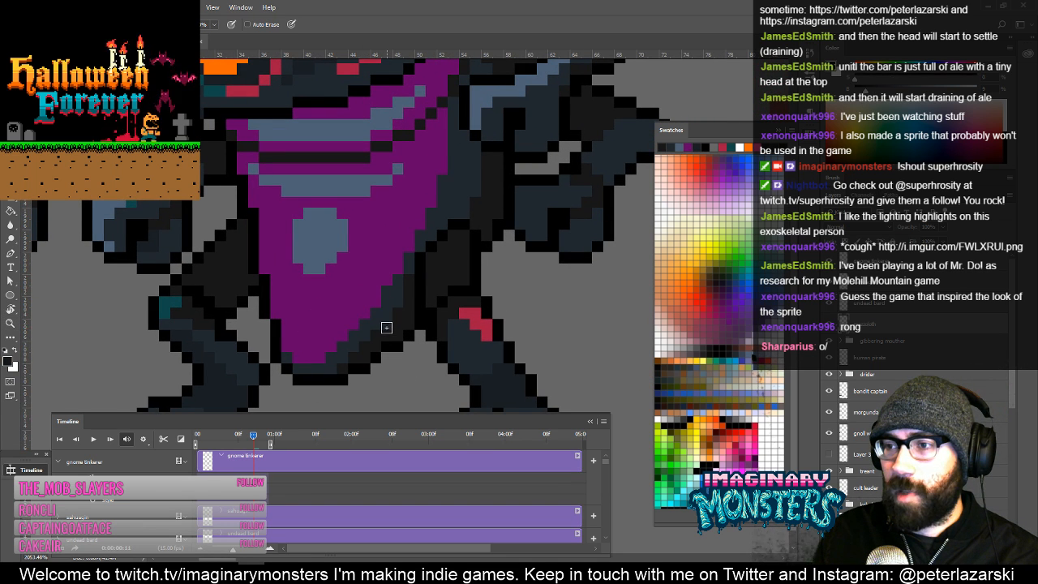
drag(424, 299, 407, 329)
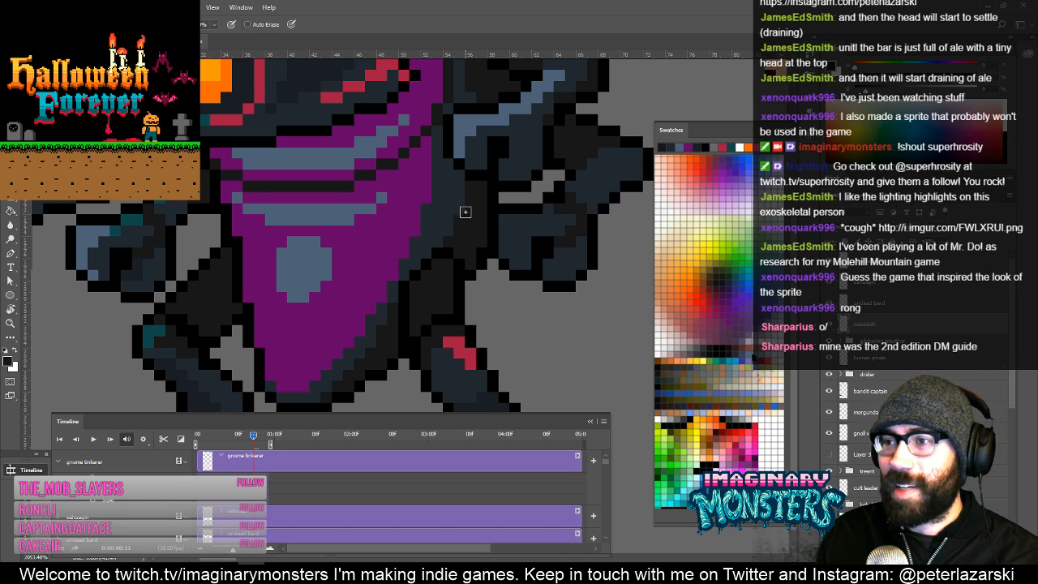
drag(443, 226, 455, 269)
key(z)
alt+click(432, 245)
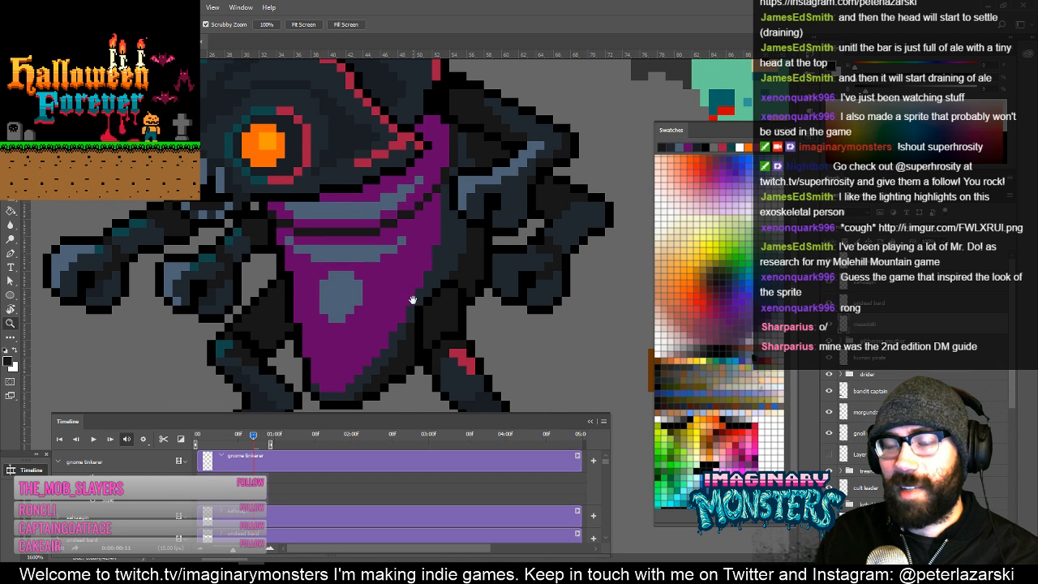
drag(412, 300, 485, 275)
key(b)
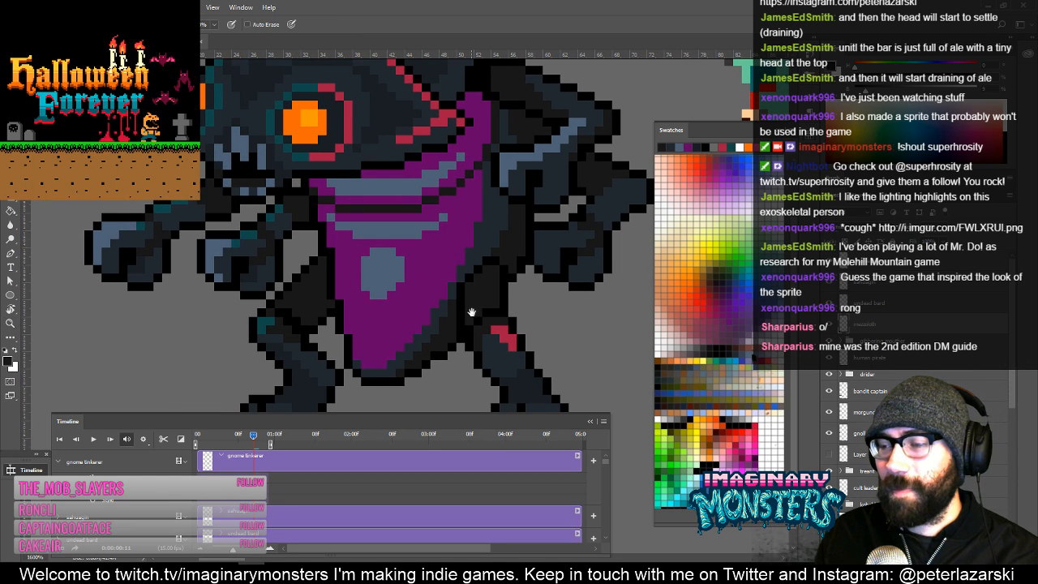
drag(470, 311, 434, 291)
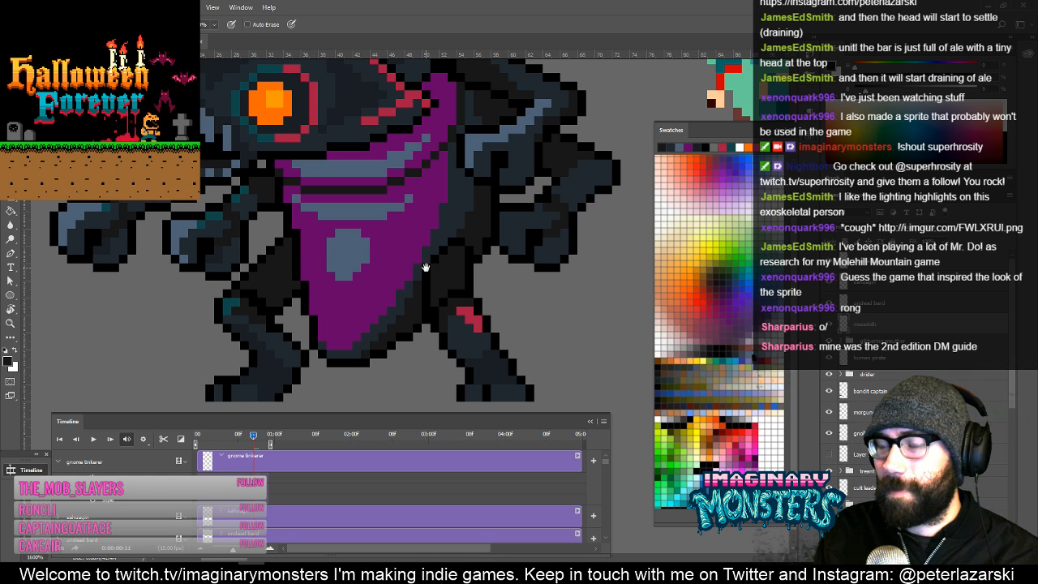
drag(425, 268, 449, 329)
Sample the teal from the front arm and add teal highlight pixels to the wrist of the upper rear arm.
alt+click(243, 276)
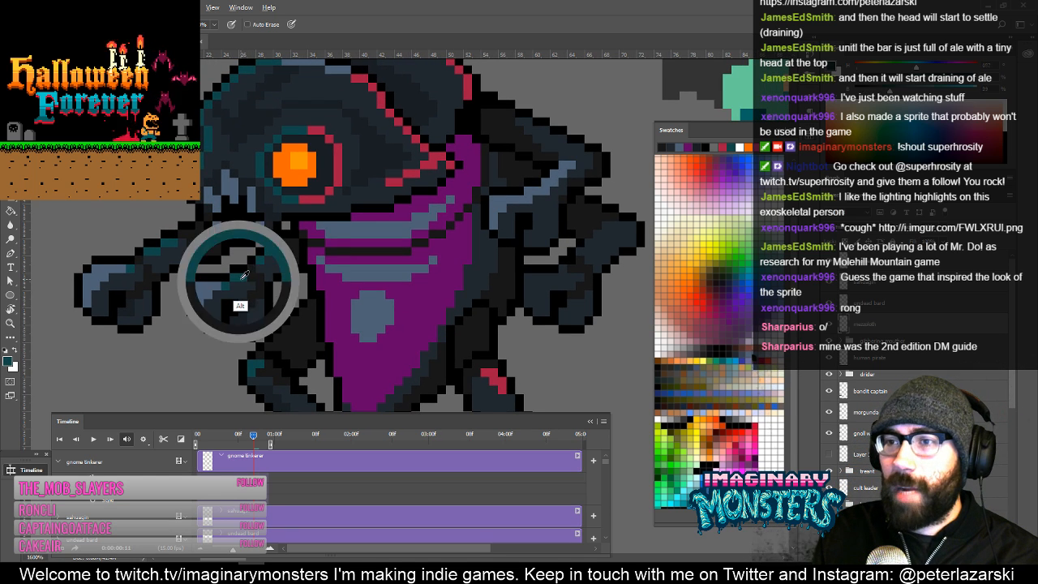
click(485, 197)
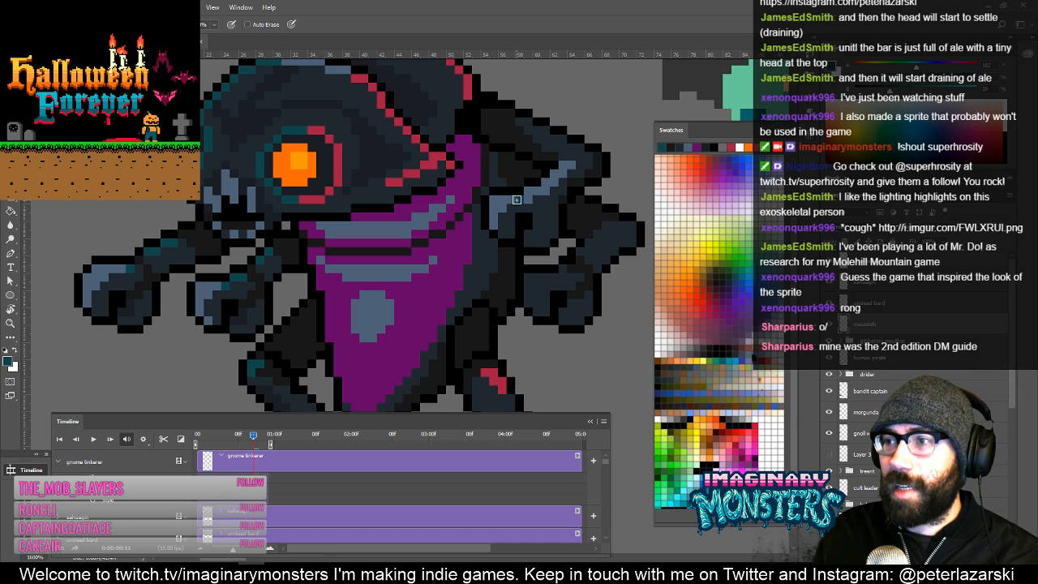
drag(536, 193, 509, 216)
Refine the outline and shadow pixels around the upper rear hand and forearm with black and near-black.
key(z)
click(524, 230)
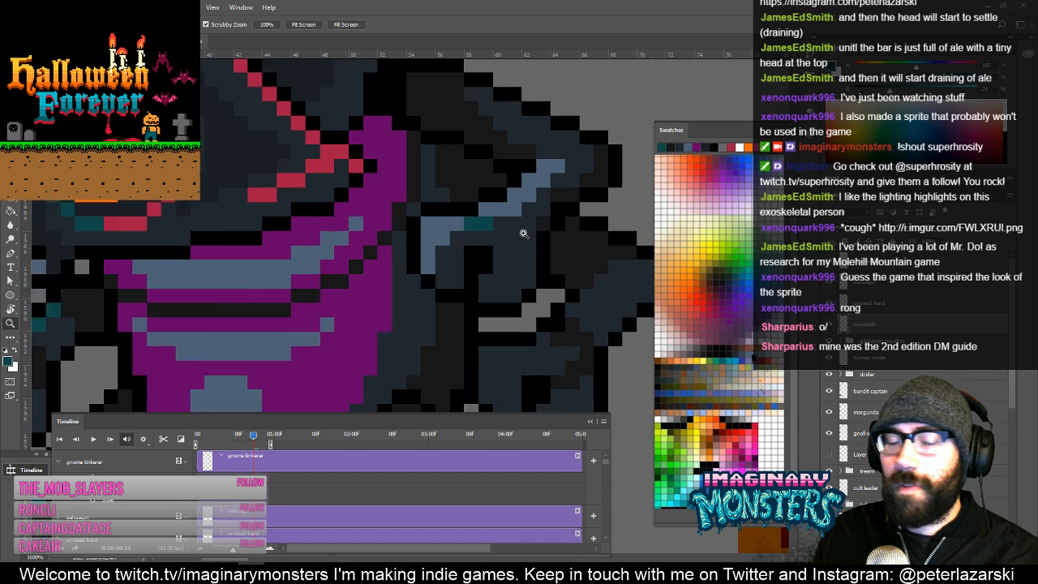
key(b)
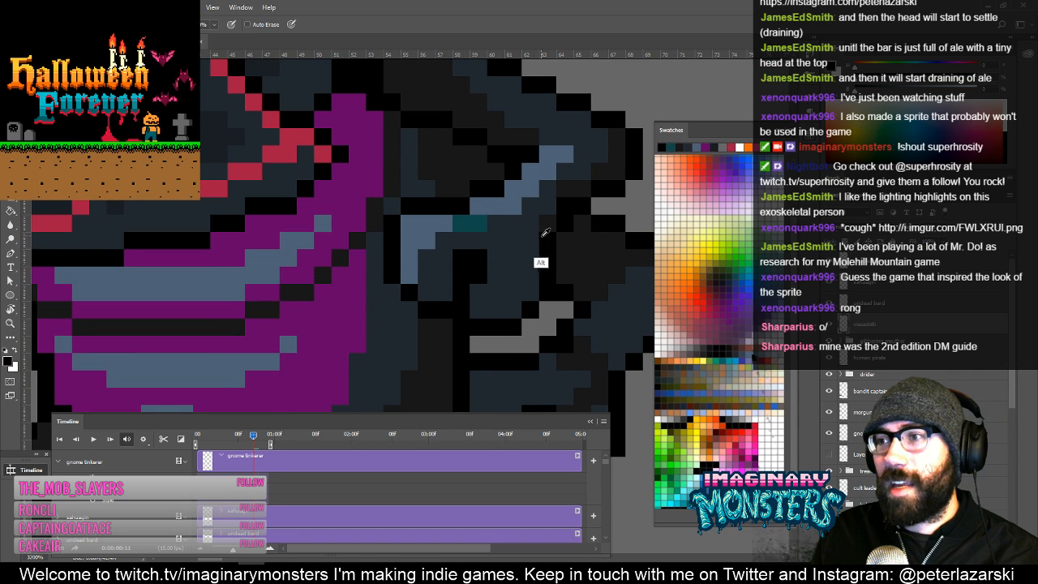
alt+click(542, 258)
key(z)
mouse_move(543, 242)
mouse_down()
mouse_move(518, 236)
mouse_move(521, 227)
mouse_up()
click(533, 245)
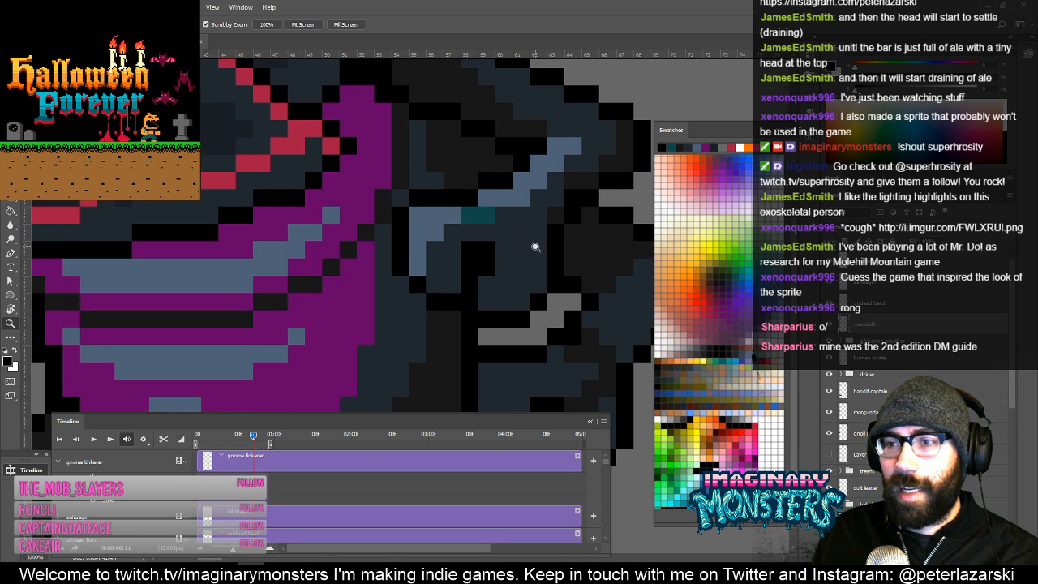
key(b)
key(z)
alt+click(572, 258)
drag(567, 261, 529, 255)
key(b)
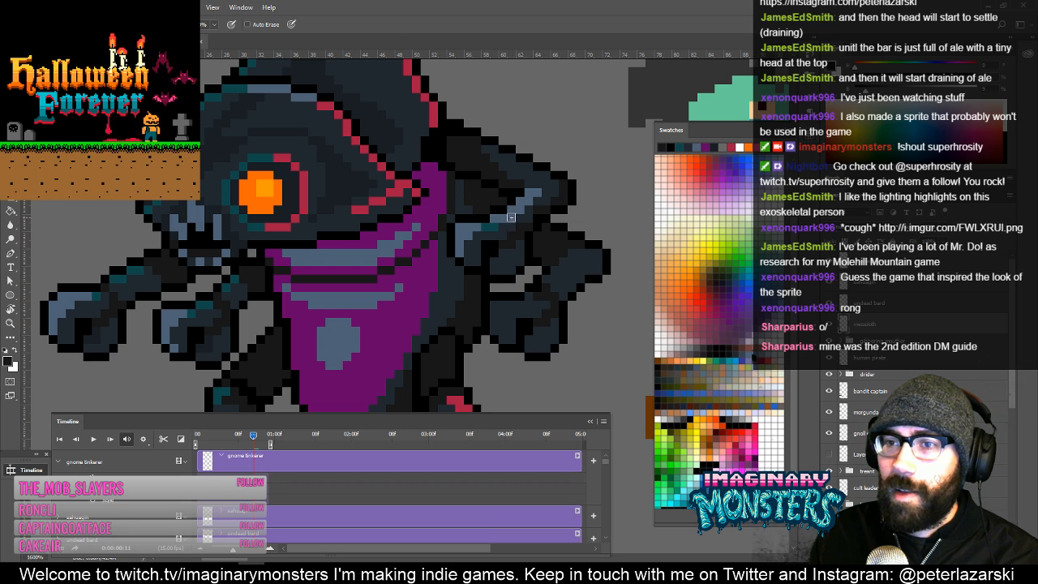
Touch up the shading of the lower rear hand with dark navy pixels.
mouse_move(509, 246)
mouse_down()
mouse_move(500, 258)
mouse_move(511, 245)
mouse_up()
mouse_move(536, 289)
mouse_down()
mouse_move(523, 272)
mouse_move(526, 295)
mouse_up()
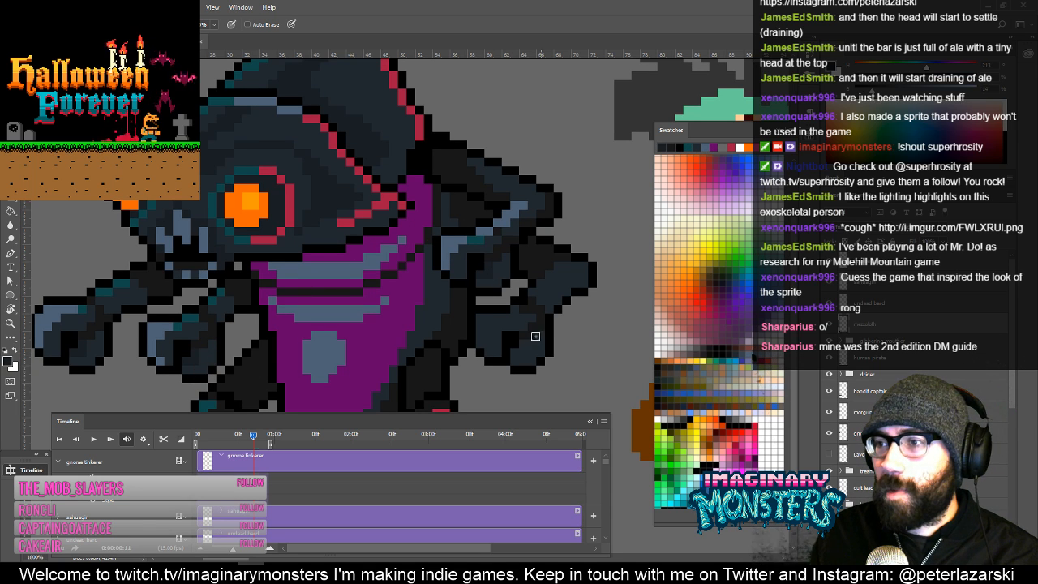
mouse_move(535, 336)
mouse_down()
mouse_move(518, 336)
mouse_move(550, 351)
mouse_up()
drag(482, 300, 492, 259)
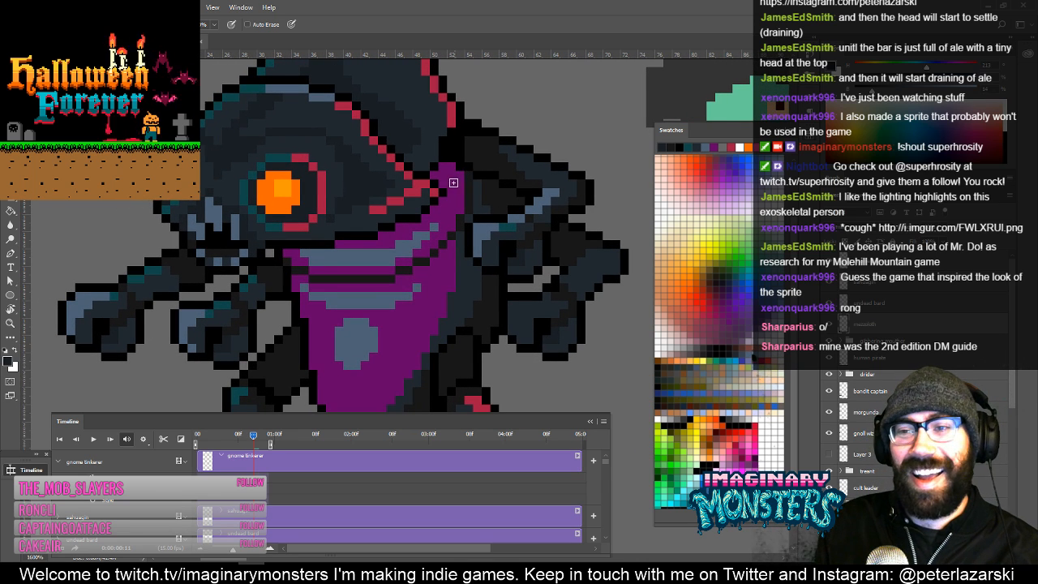
Add teal pixels to the lower rear wrist and grey-blue highlights to the lower rear hand using sampled colours.
alt+click(223, 307)
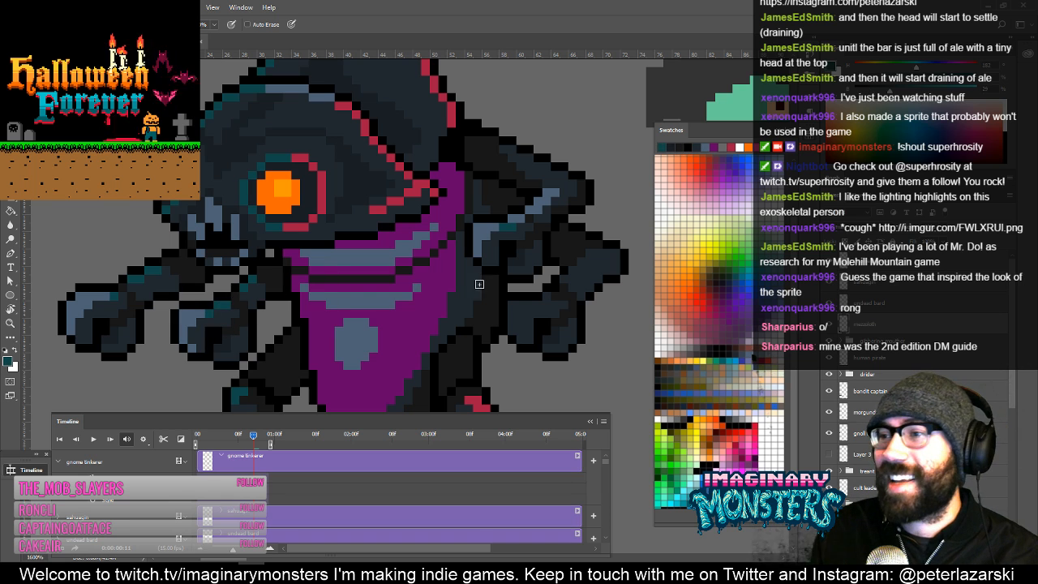
alt+click(545, 316)
click(538, 290)
drag(535, 306, 526, 292)
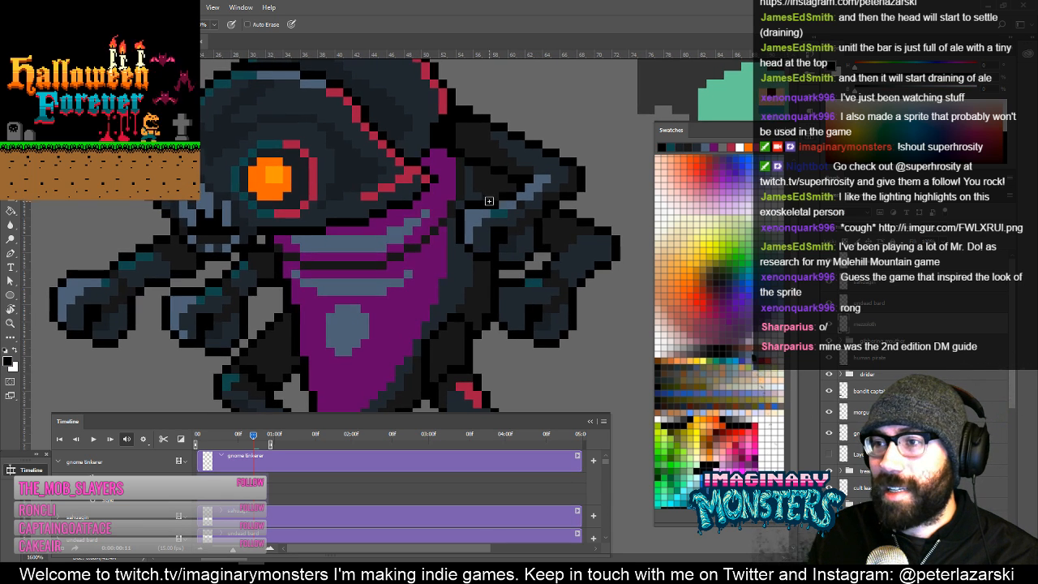
alt+click(474, 243)
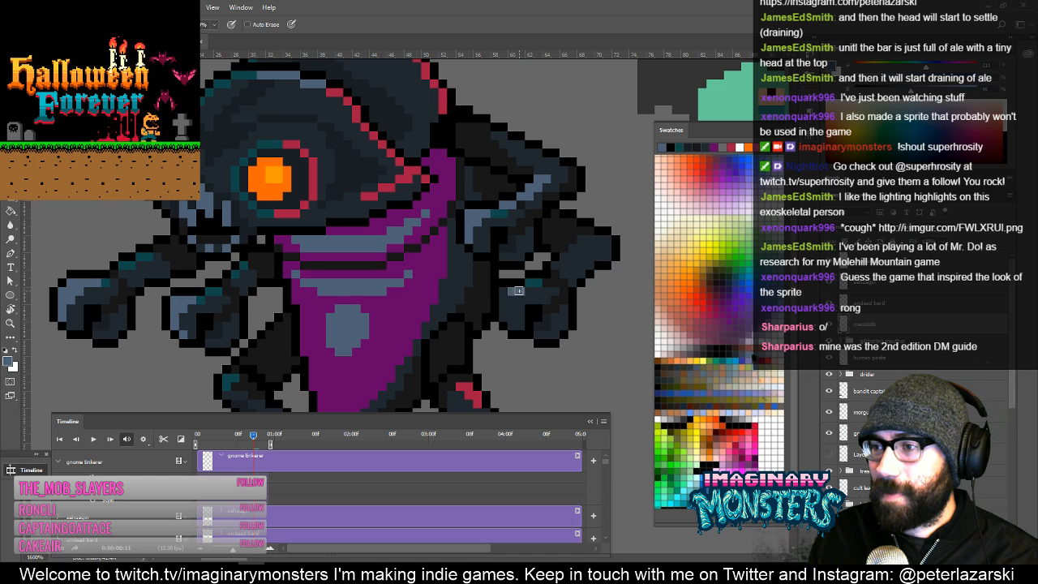
drag(506, 329, 480, 347)
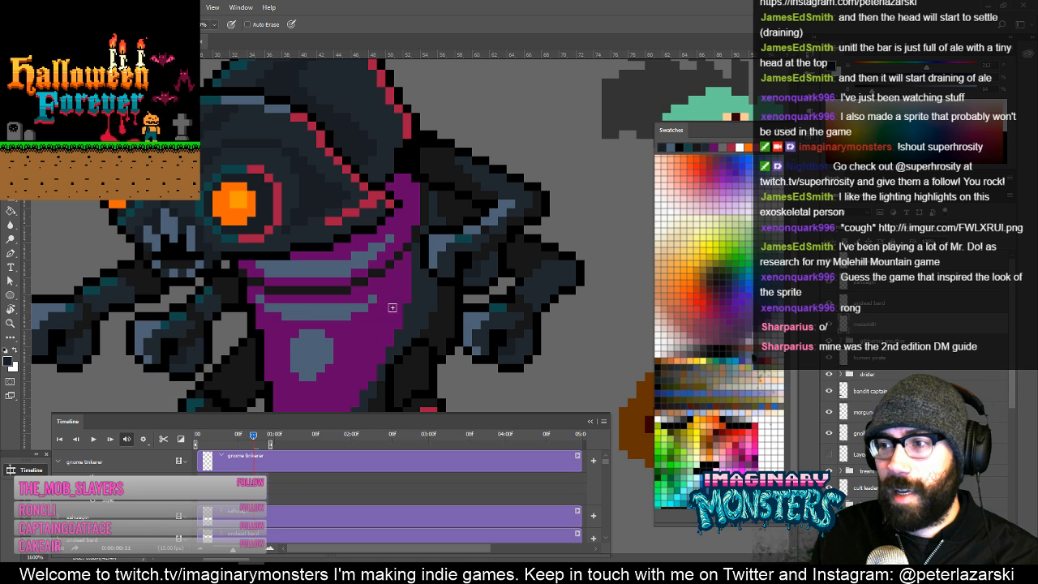
Sample the teal again and paint teal edge highlights along the lower rear forearm and the upper rear forearm.
drag(431, 314, 420, 296)
alt+click(163, 312)
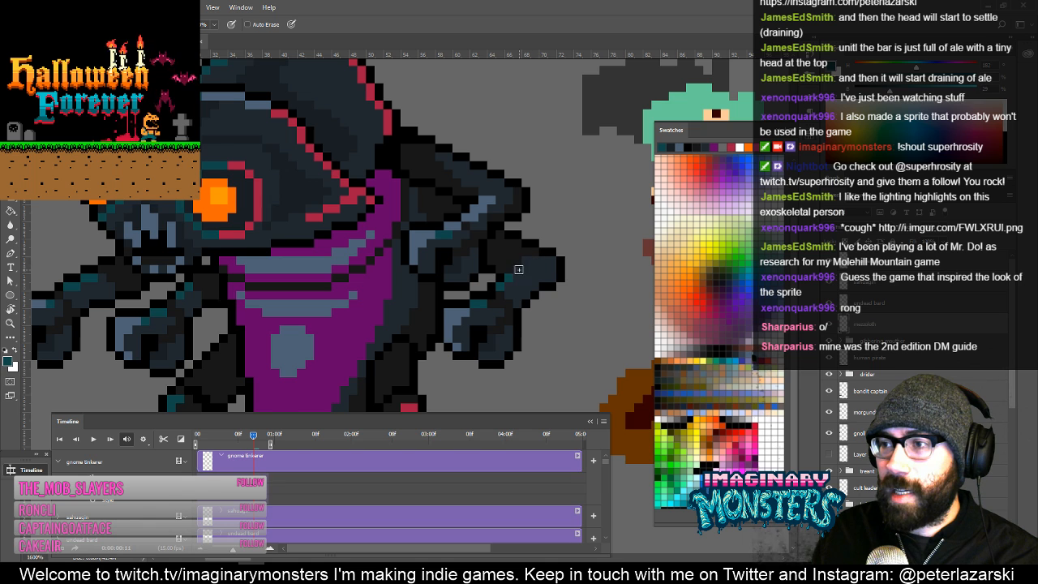
mouse_move(530, 280)
mouse_down()
mouse_move(558, 279)
mouse_move(545, 274)
mouse_move(544, 287)
mouse_move(521, 298)
mouse_move(474, 228)
mouse_move(495, 245)
mouse_up()
alt+click(523, 223)
alt+click(496, 236)
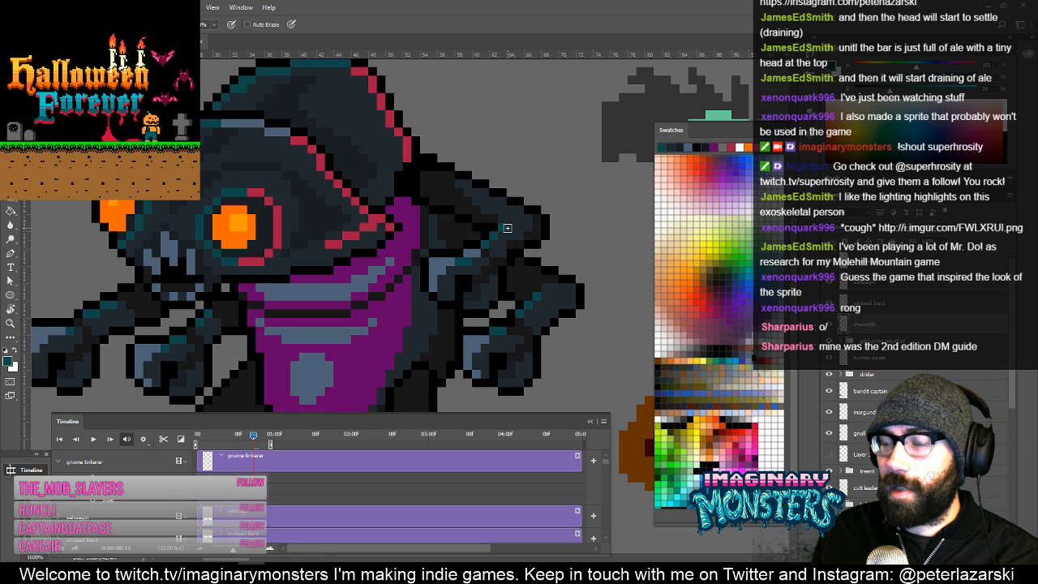
drag(542, 277, 515, 260)
Sample dark navy and refine the shading of the rear upper arm behind the shoulder.
drag(464, 226, 480, 256)
drag(451, 213, 476, 229)
alt+click(401, 195)
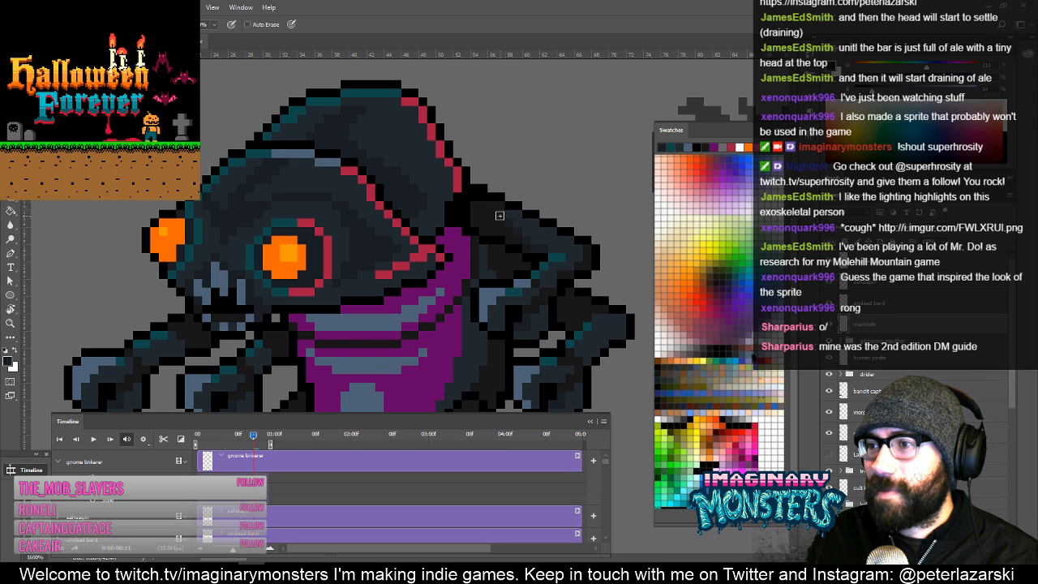
key(z)
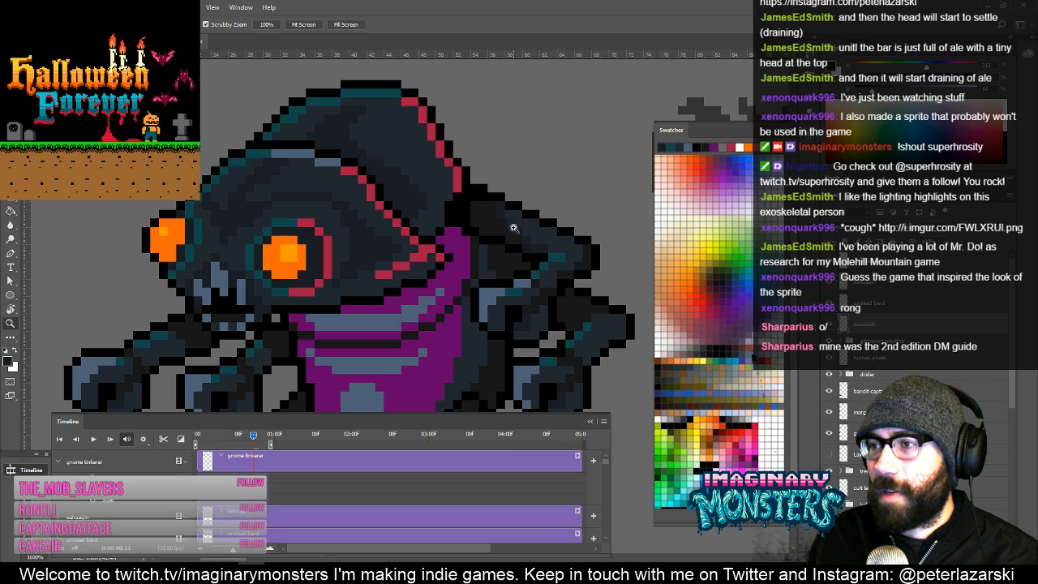
click(513, 228)
key(b)
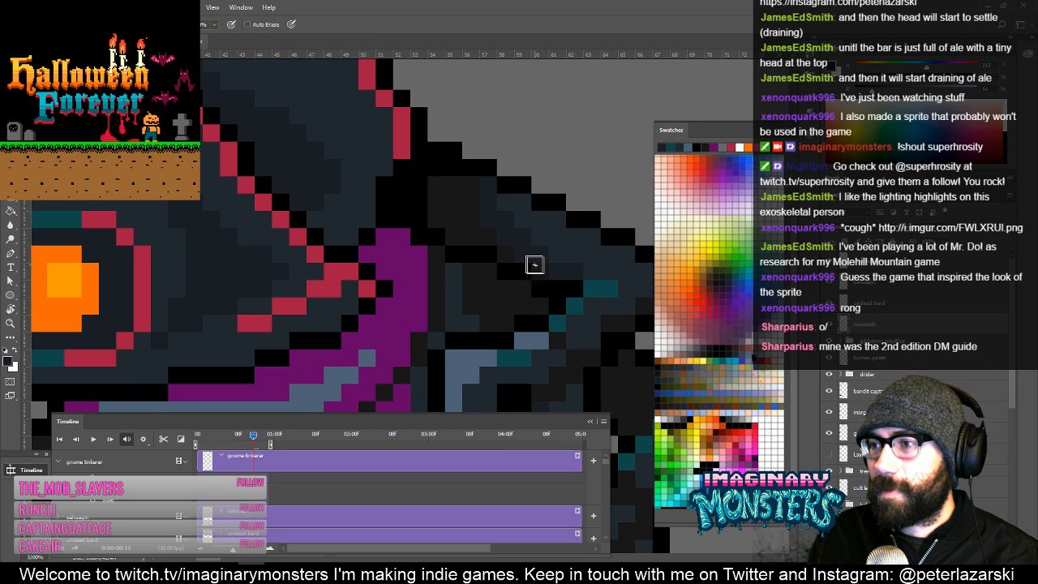
key(z)
alt+click(571, 268)
alt+click(578, 276)
mouse_move(564, 269)
mouse_down()
mouse_move(536, 263)
mouse_move(539, 135)
mouse_move(554, 173)
mouse_move(595, 197)
mouse_move(592, 221)
mouse_up()
key(b)
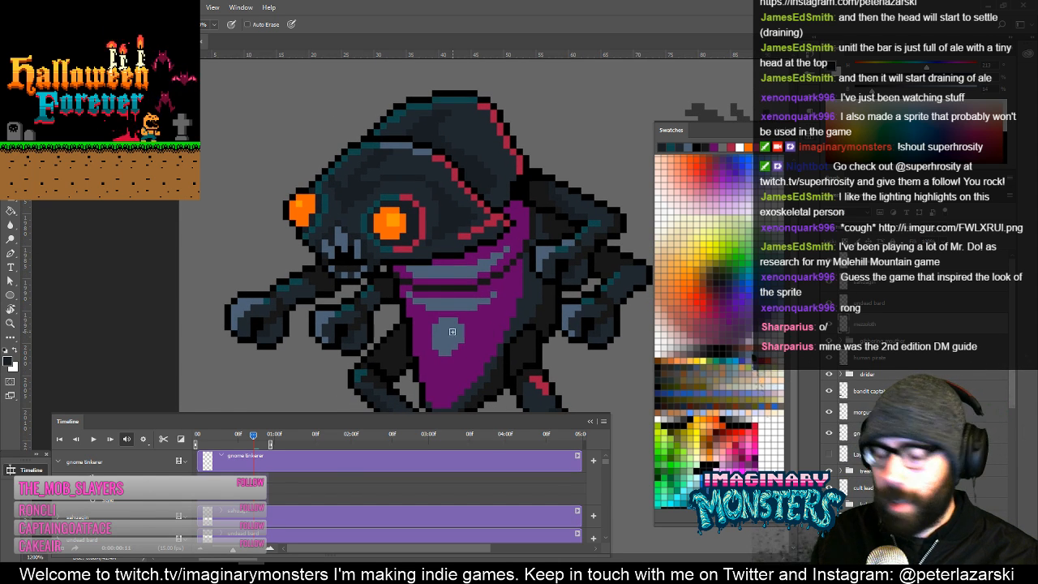
Sample the scarf's purple and blend it partly transparent over the round grey-blue spot on the scarf.
alt+click(482, 348)
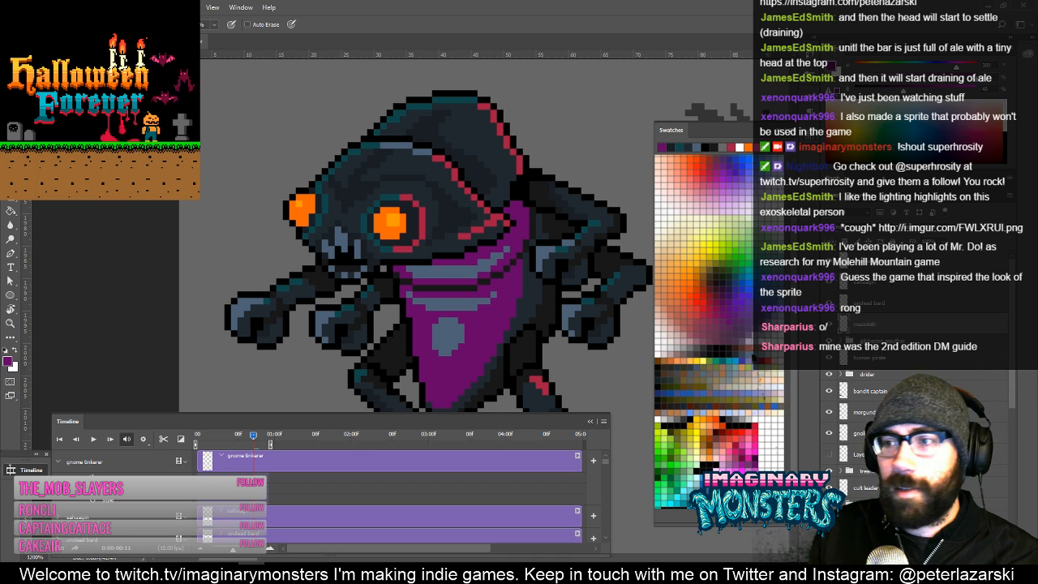
drag(458, 341, 439, 339)
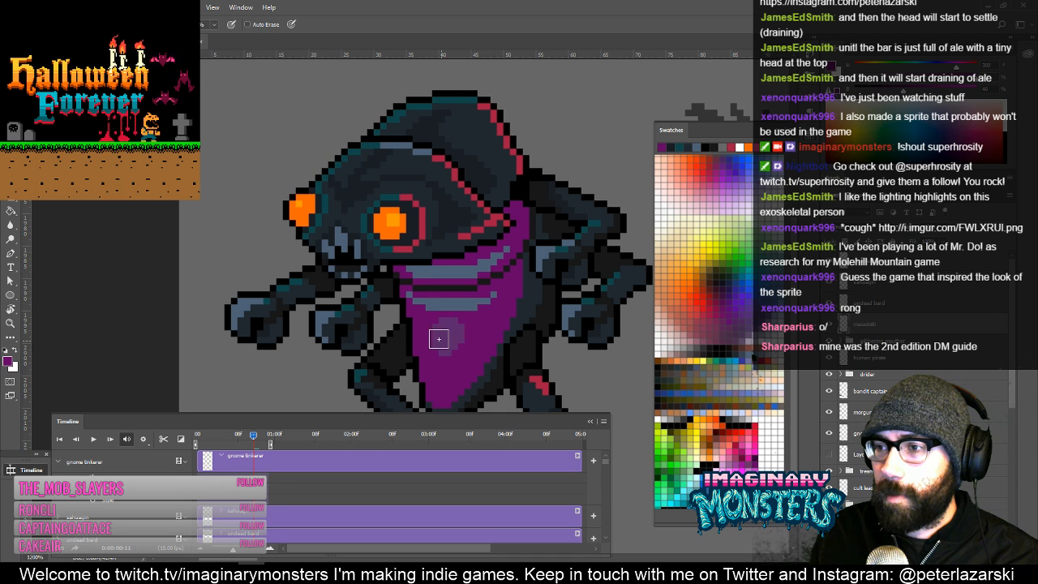
key(ctrl+z)
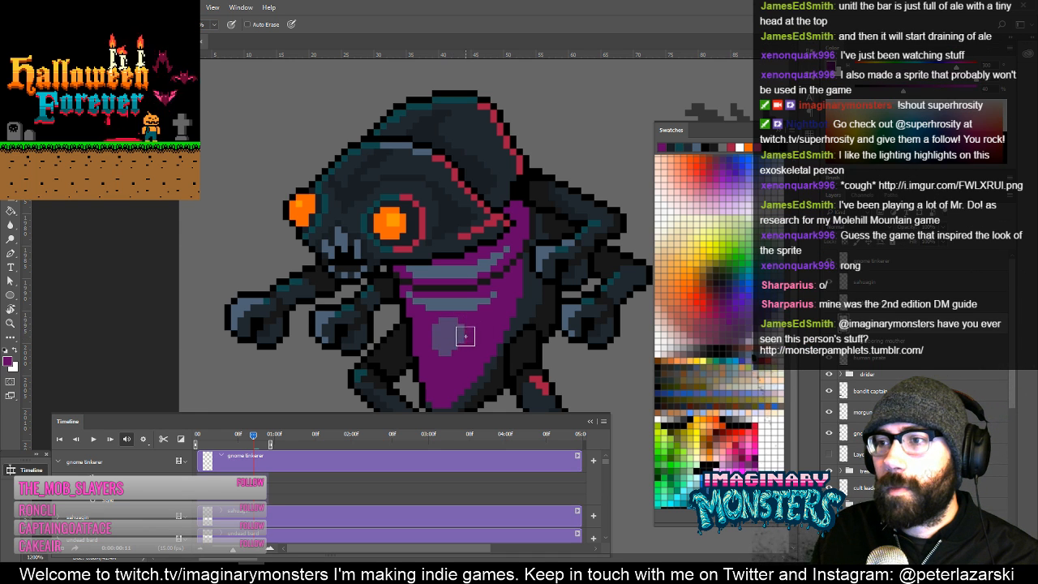
key(ctrl+z)
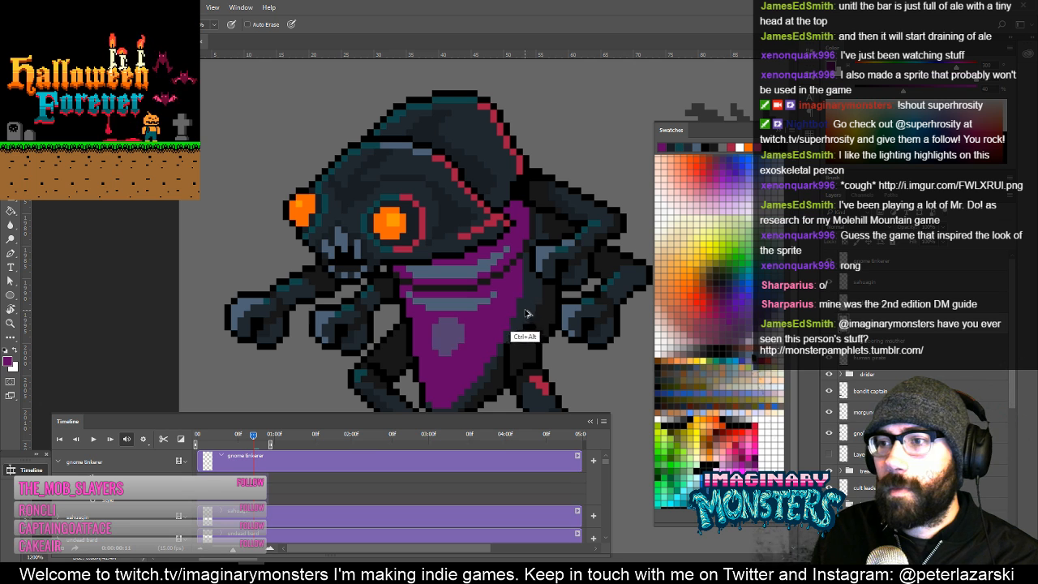
key(ctrl+z)
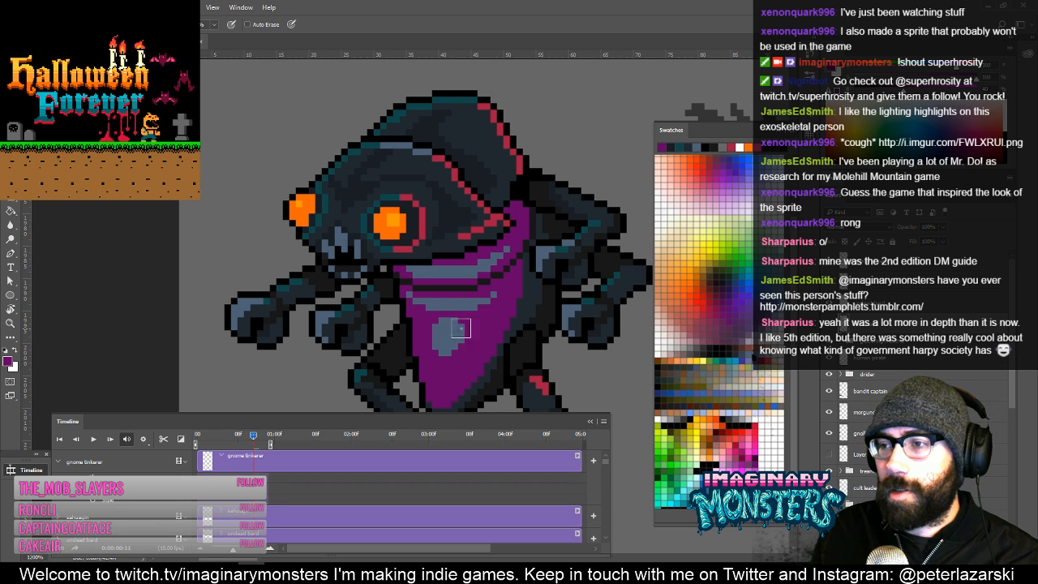
mouse_move(462, 329)
mouse_down()
mouse_move(447, 334)
mouse_move(461, 355)
mouse_up()
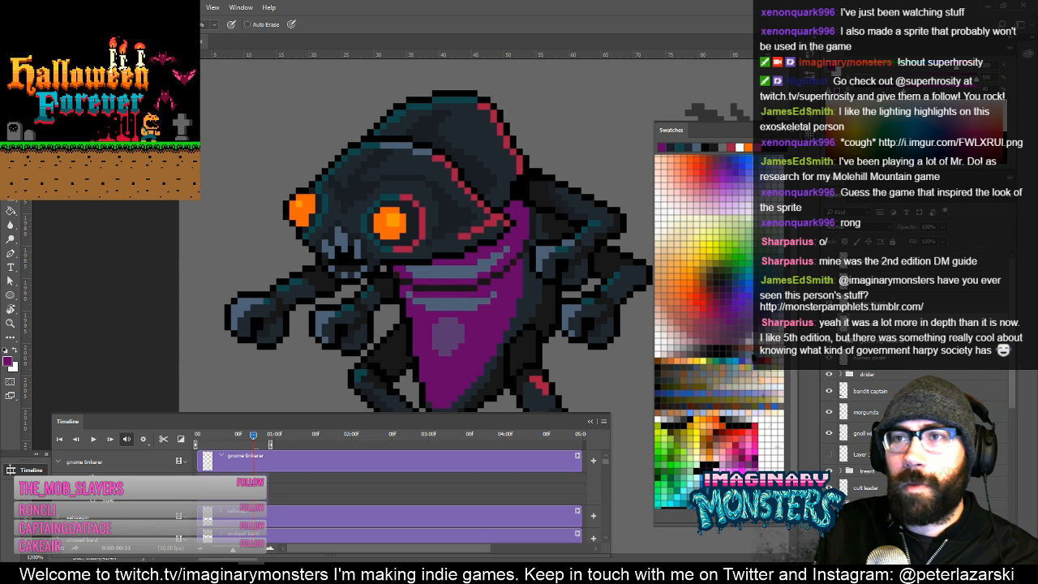
Recolour the grey-blue fold highlights on the upper scarf with the muted purple of the round spot.
drag(487, 260, 444, 218)
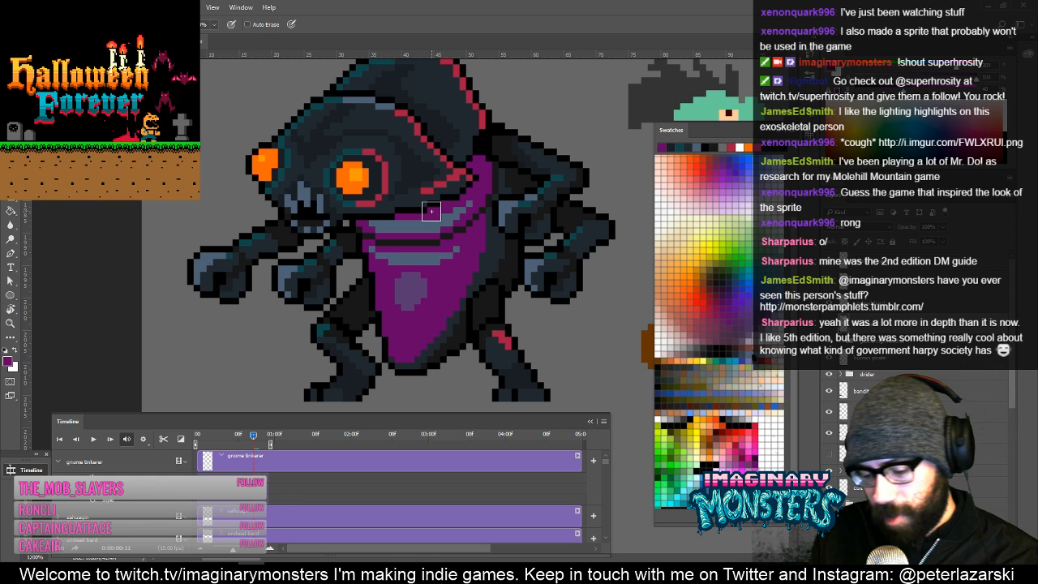
key(v)
key(z)
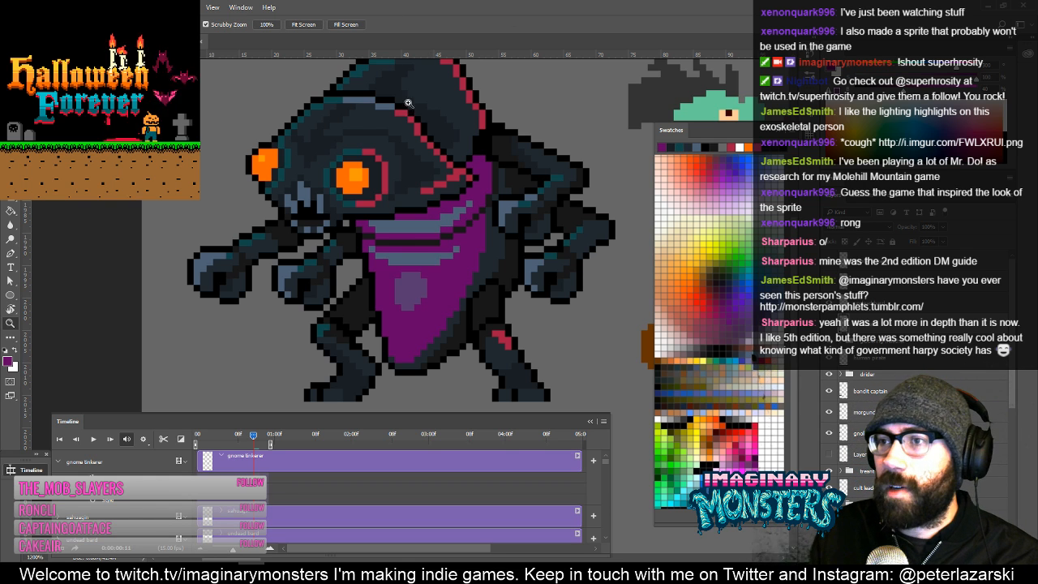
click(411, 236)
key(b)
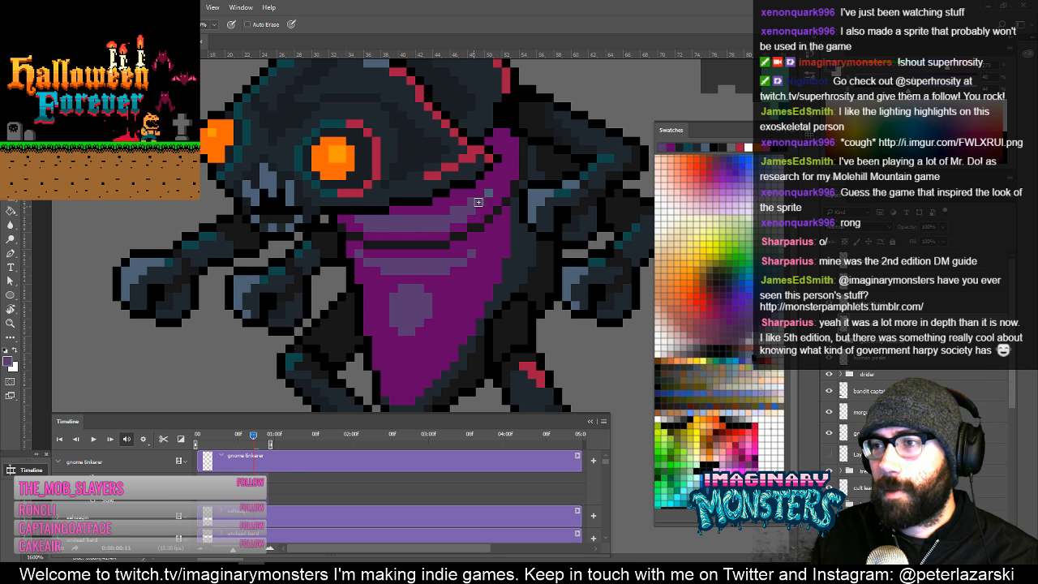
scroll(485, 245, down, 1)
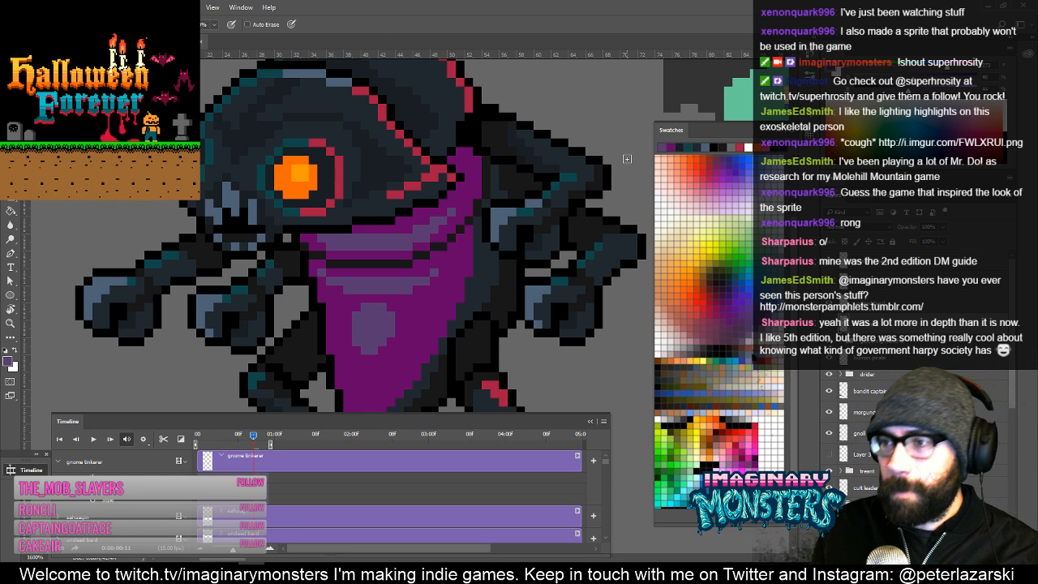
drag(354, 297, 394, 266)
drag(477, 273, 408, 201)
drag(425, 258, 408, 274)
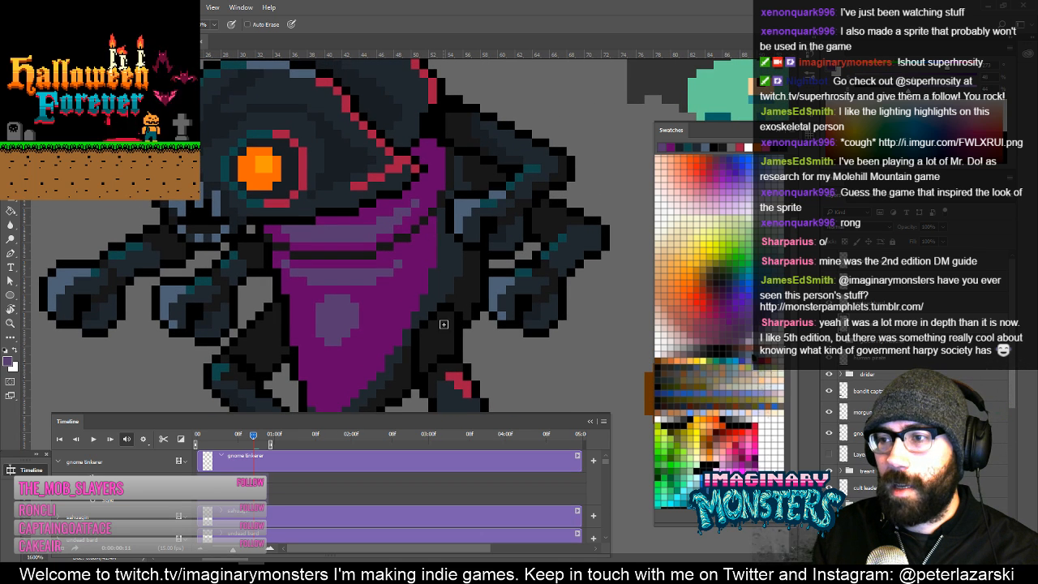
Try a crimson edge highlight, sampled from the rear leg, along the scarf's rear edge down to its tip.
alt+click(457, 387)
drag(421, 230, 423, 265)
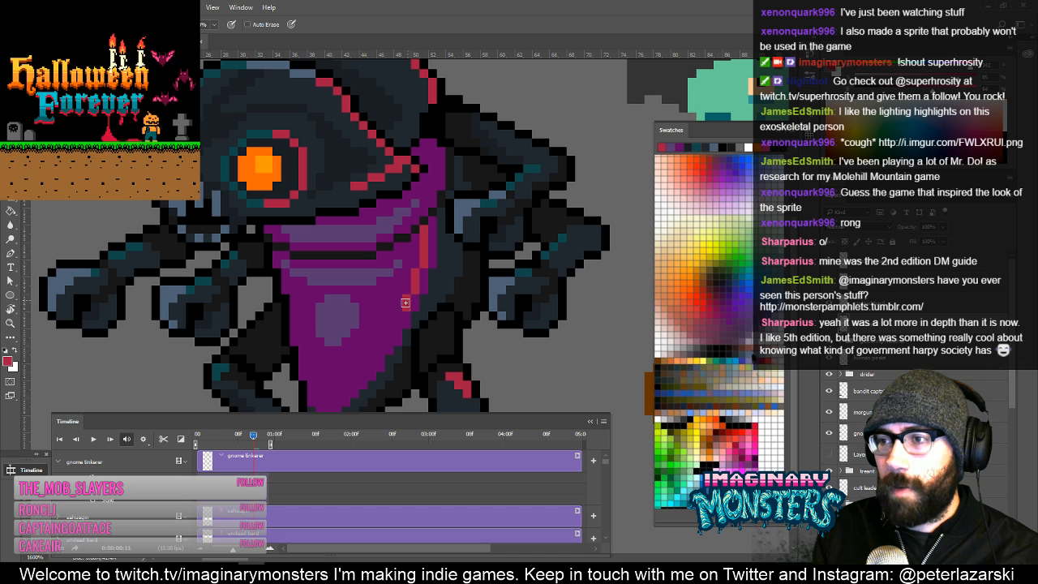
mouse_move(403, 303)
mouse_down()
mouse_move(381, 347)
mouse_move(423, 265)
mouse_move(394, 318)
mouse_up()
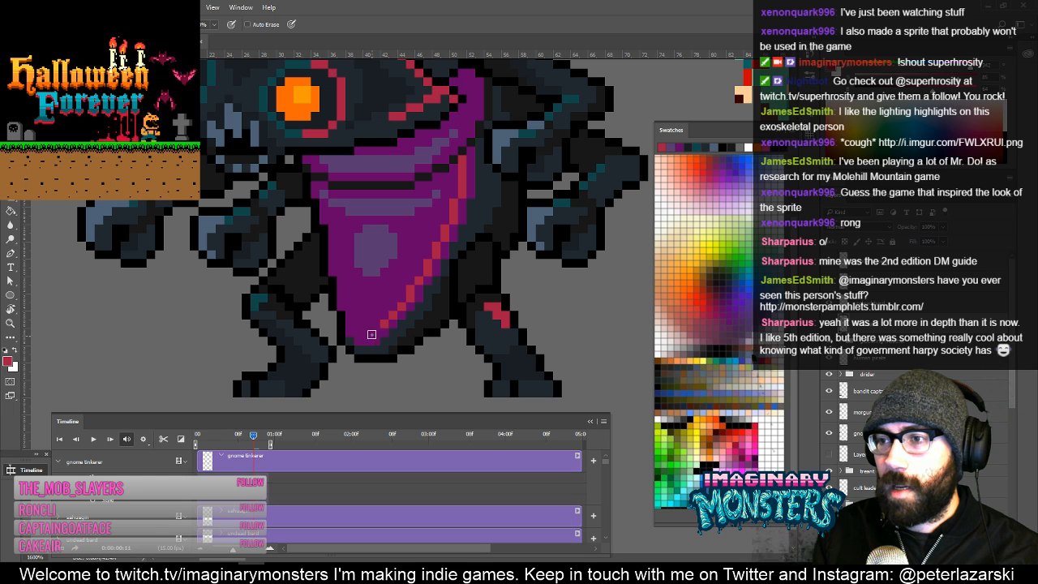
click(373, 334)
drag(368, 339, 360, 339)
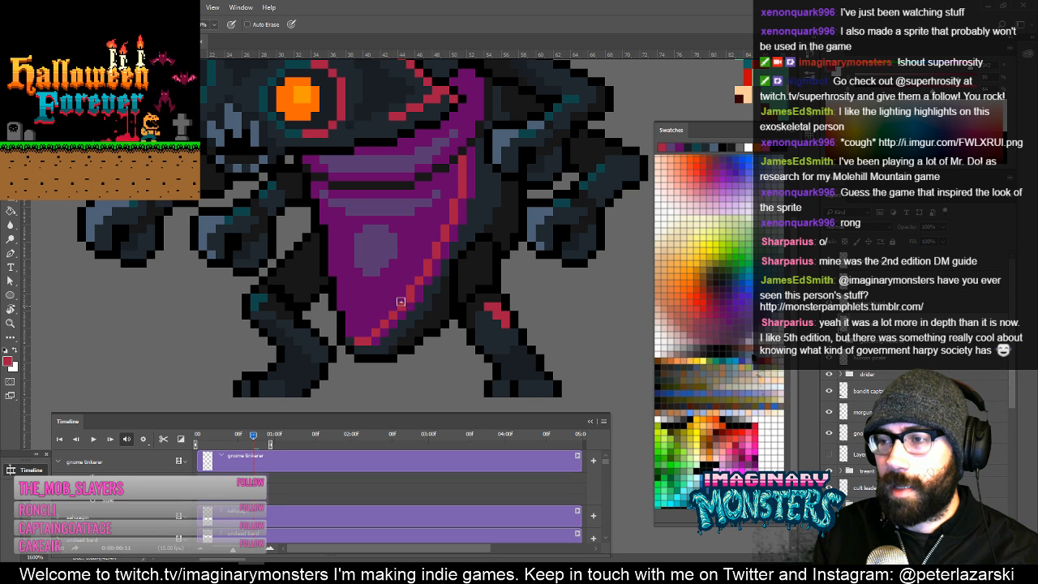
drag(462, 214, 407, 295)
alt+click(430, 271)
key(z)
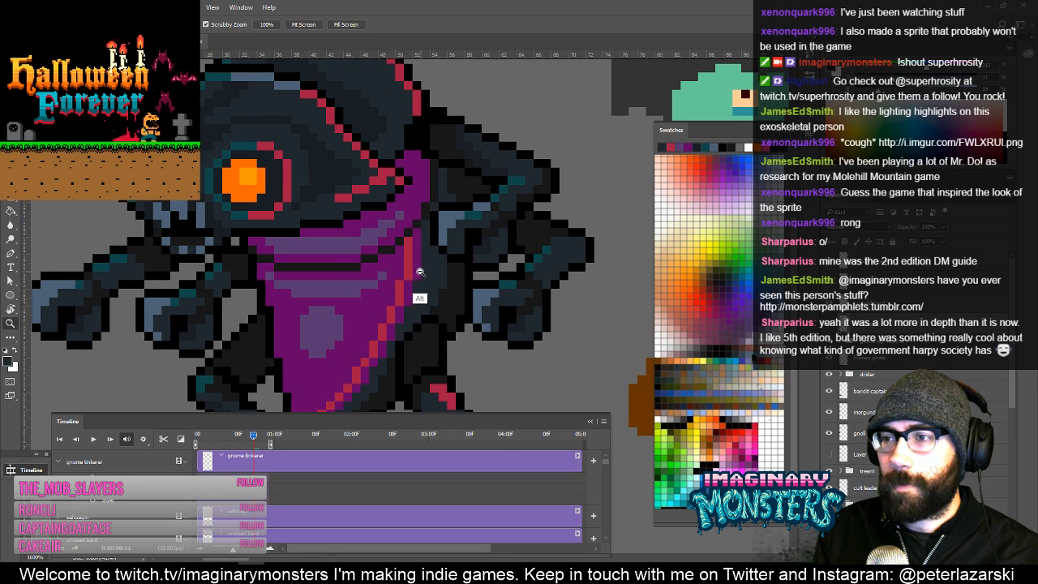
alt+click(420, 272)
alt+click(425, 284)
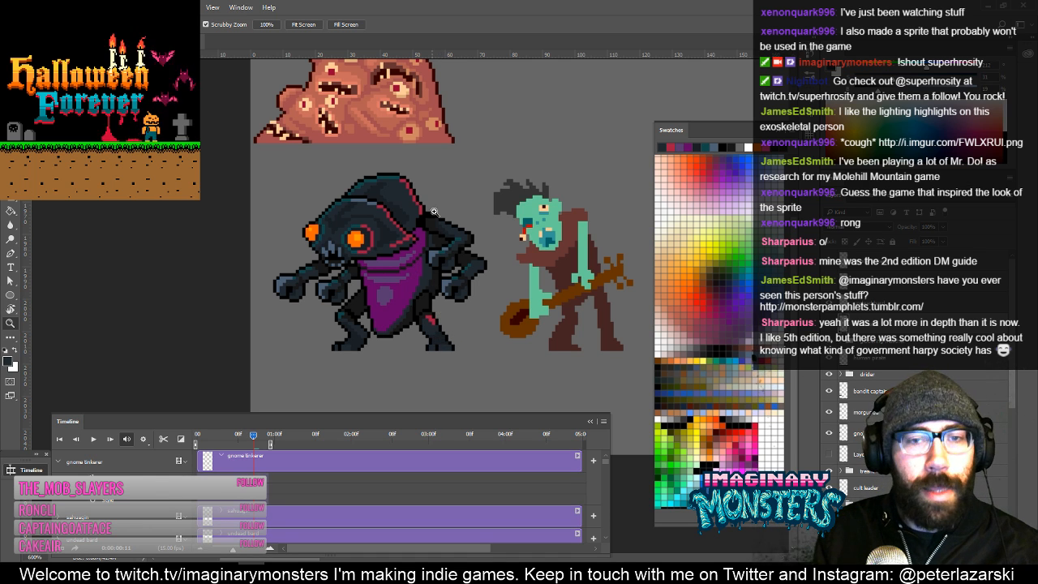
Sample the dark body colours and trim the scarf's rear edge at the neck with dark pixels.
click(420, 260)
key(b)
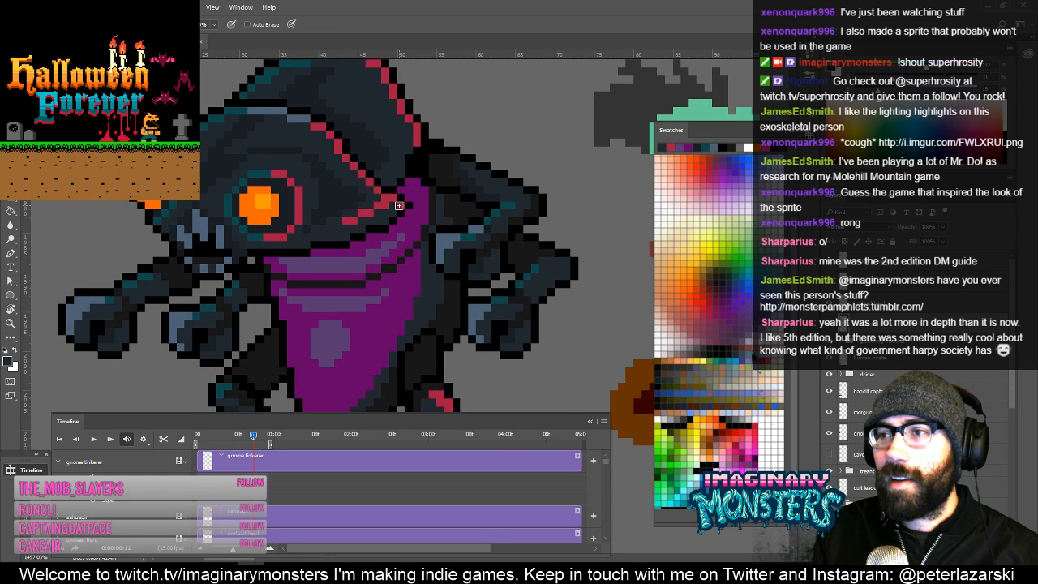
drag(442, 212, 413, 232)
drag(395, 276, 393, 195)
drag(399, 156, 385, 186)
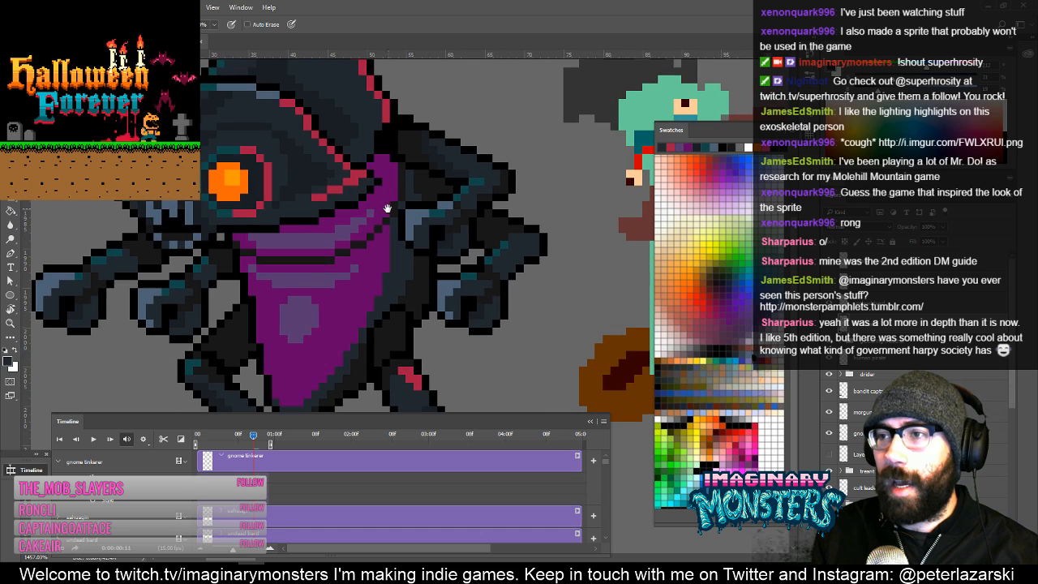
scroll(404, 172, up, 2)
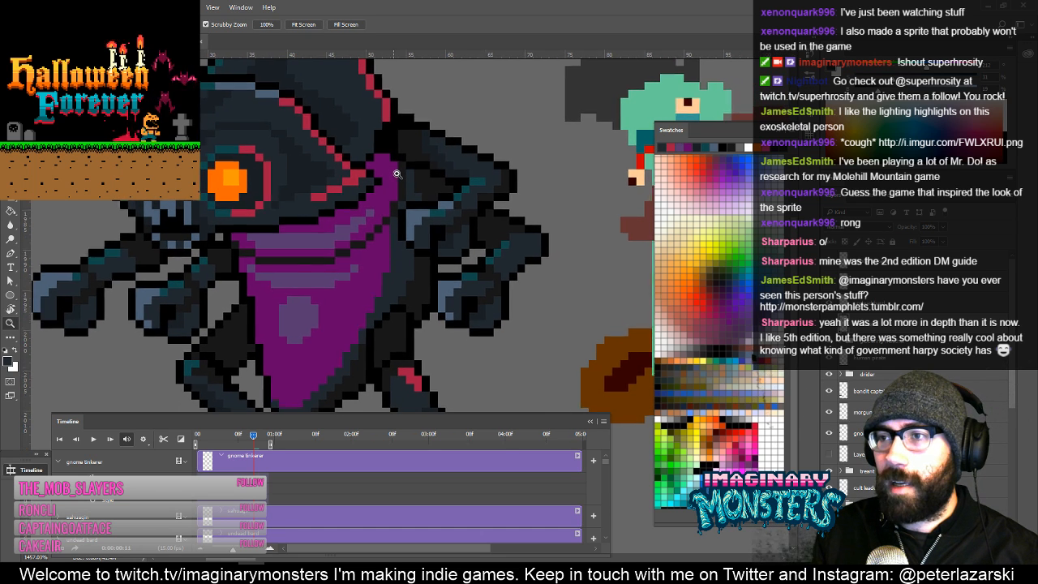
alt+click(403, 166)
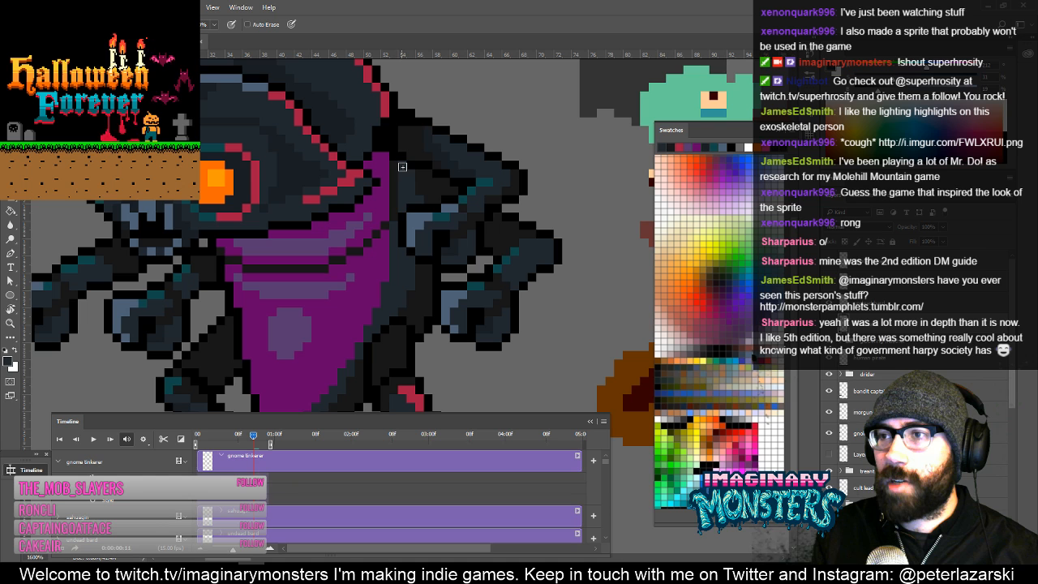
alt+click(399, 212)
click(388, 216)
alt+click(399, 224)
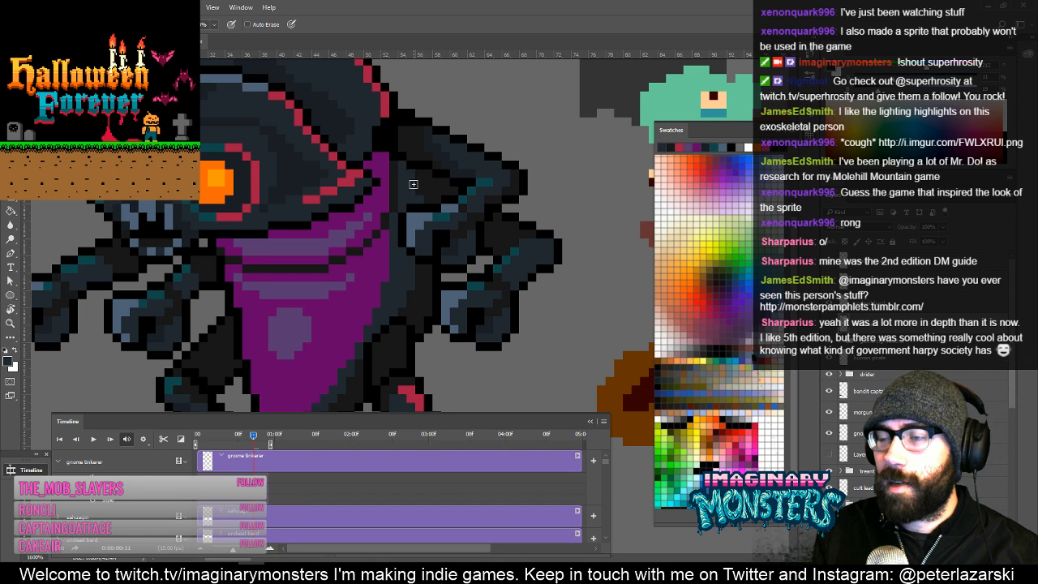
Sample the scarf's purple, darken it, and shade the scarf's upper end behind the head.
key(z)
alt+click(415, 199)
alt+click(417, 208)
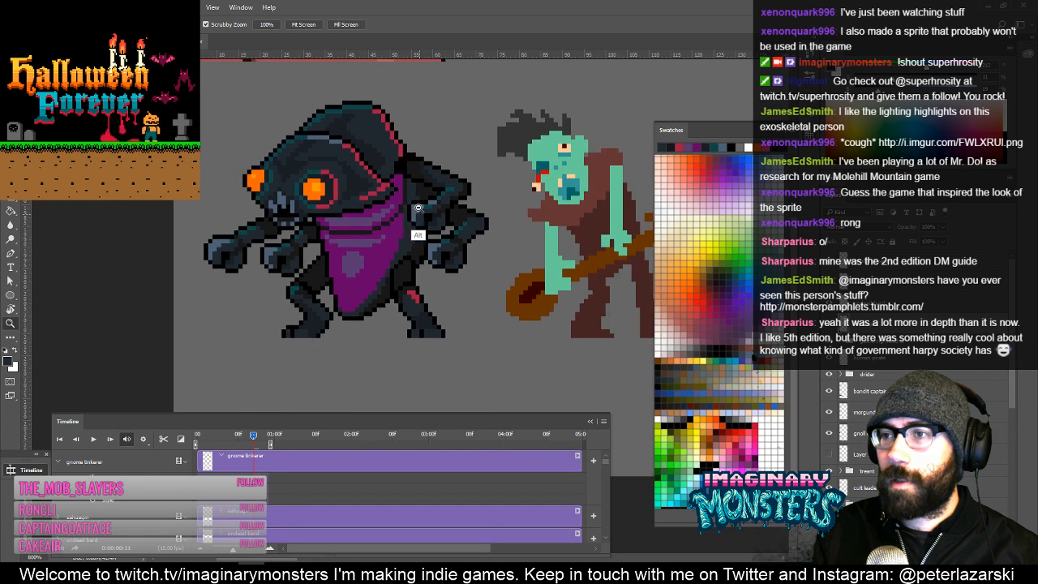
alt+click(417, 208)
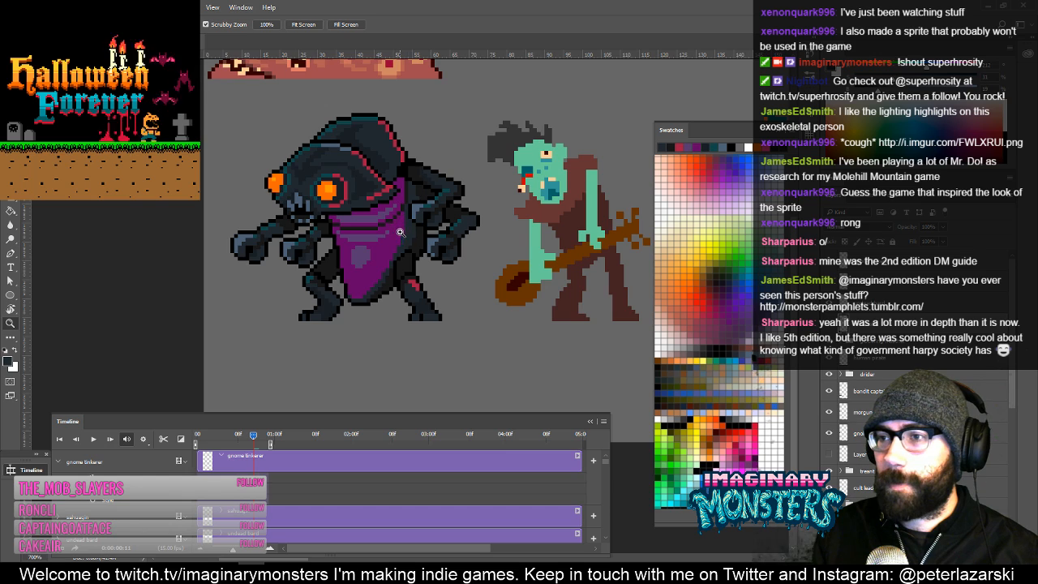
drag(400, 233, 424, 224)
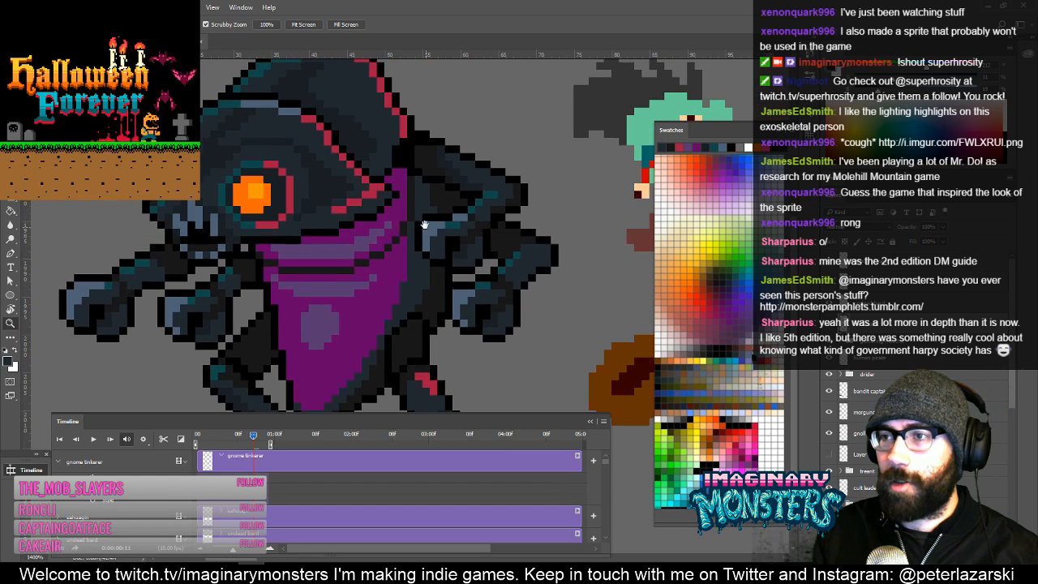
click(404, 214)
drag(415, 285, 449, 304)
key(b)
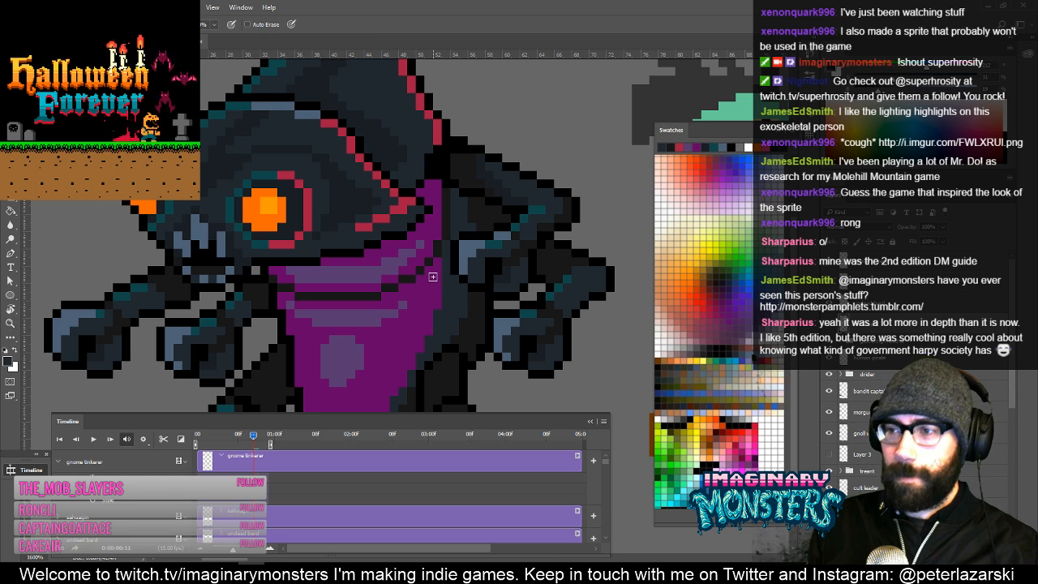
alt+click(430, 313)
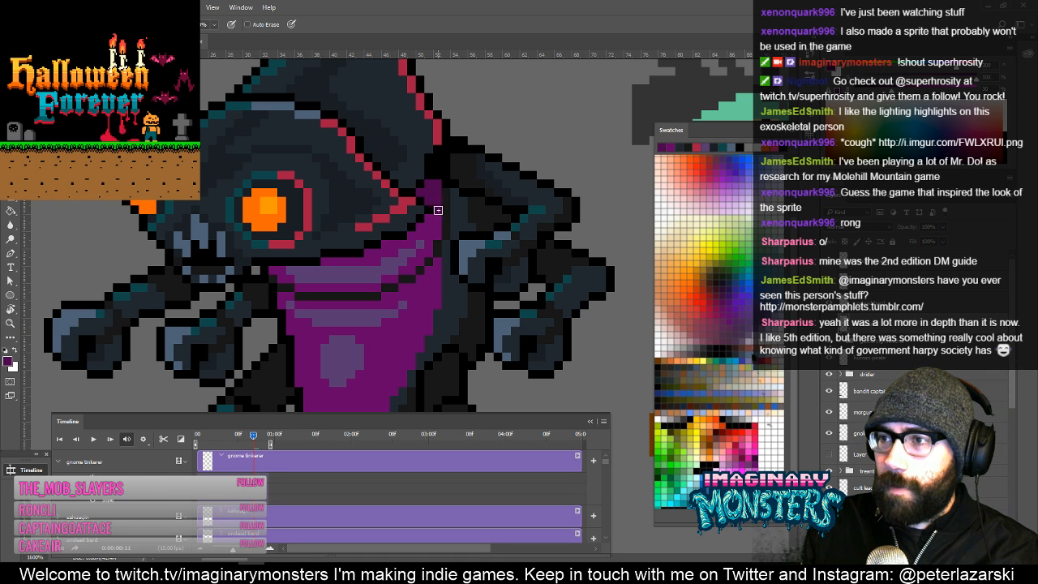
Paint darker purple shading down the scarf's front edge towards its tip.
drag(329, 287, 359, 244)
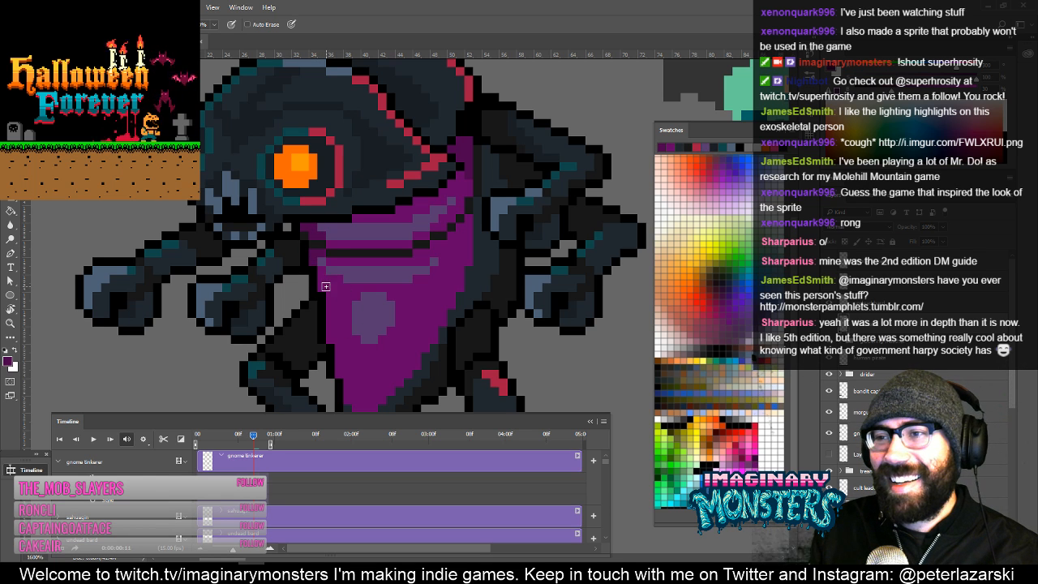
drag(335, 288, 341, 236)
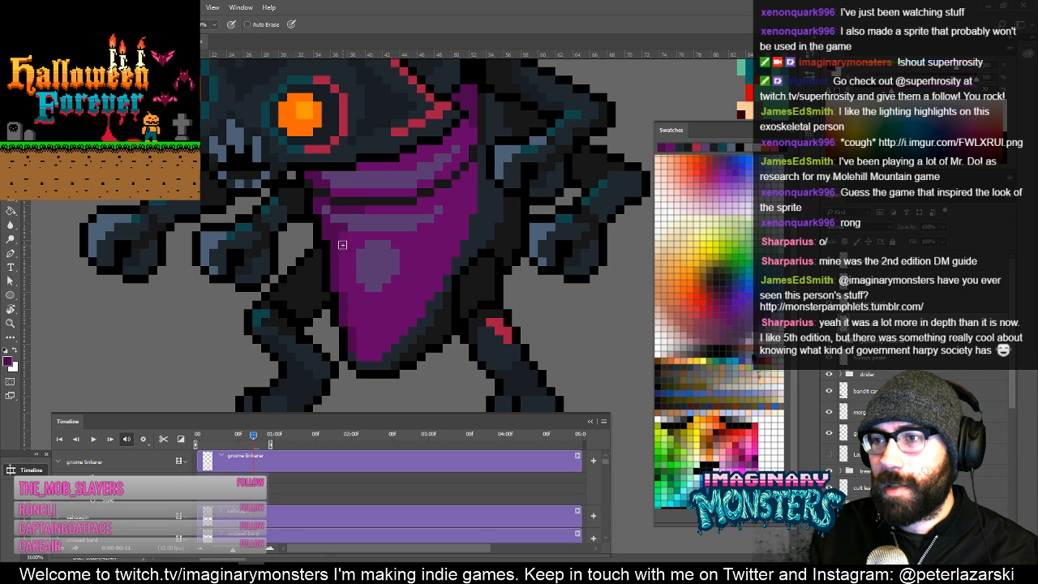
drag(379, 232, 347, 274)
Refine the darker purple shading around the scarf's upper folds beneath the head.
key(z)
alt+click(393, 288)
alt+click(394, 288)
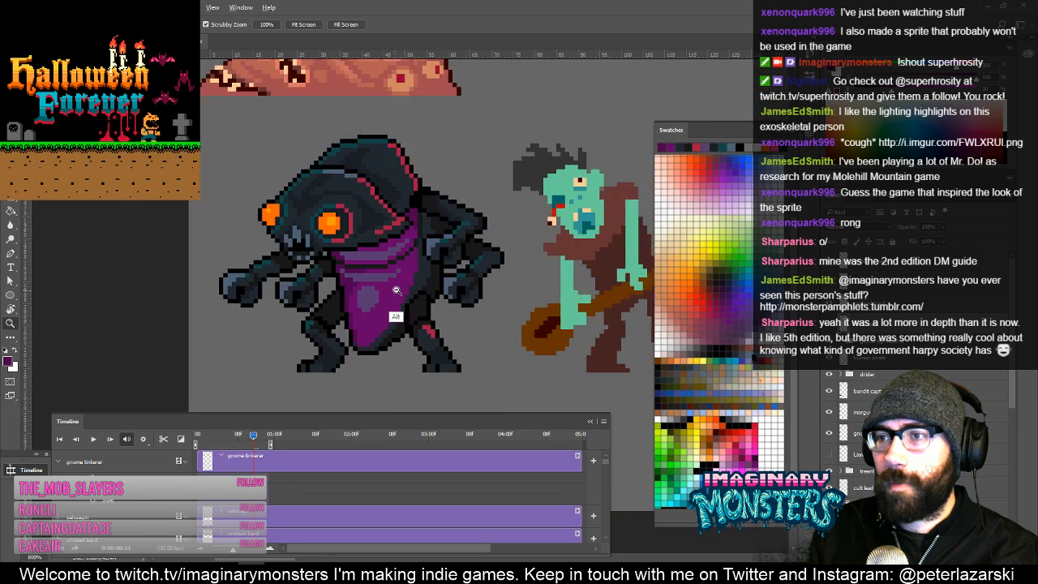
alt+click(394, 289)
alt+click(395, 289)
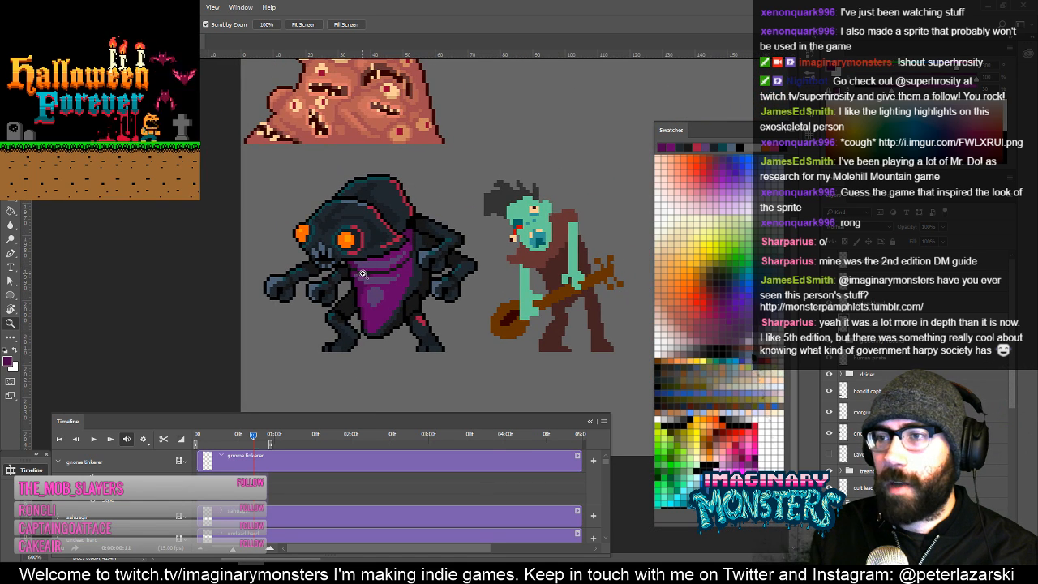
click(360, 277)
click(359, 276)
click(357, 274)
key(b)
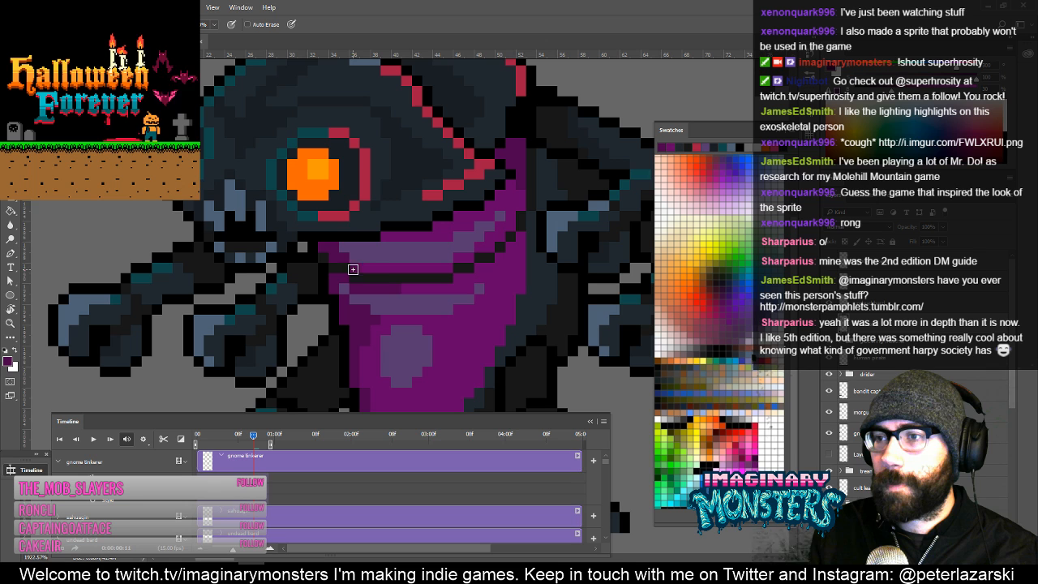
key(z)
alt+click(395, 247)
key(b)
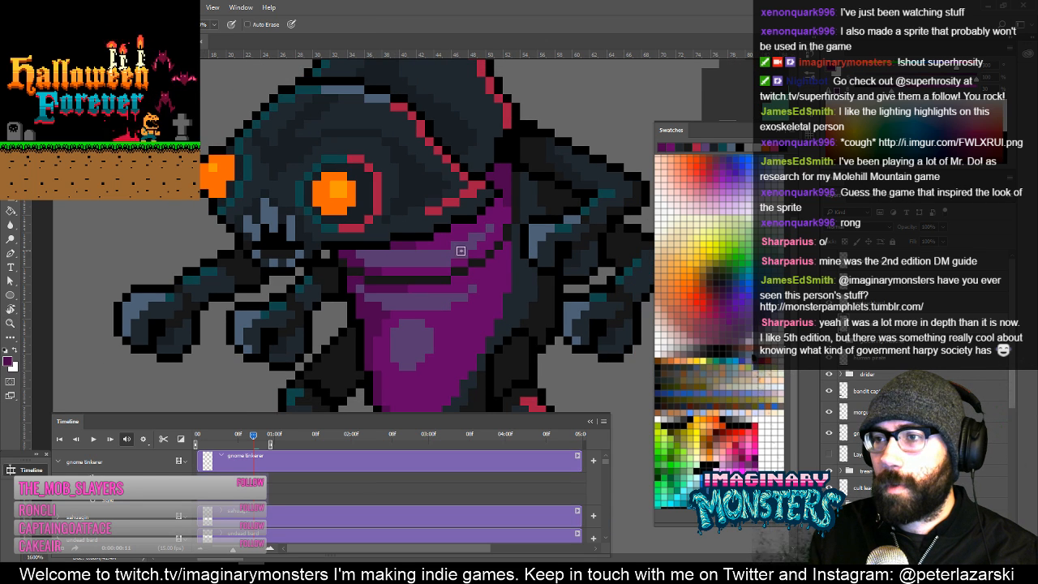
drag(476, 259, 398, 281)
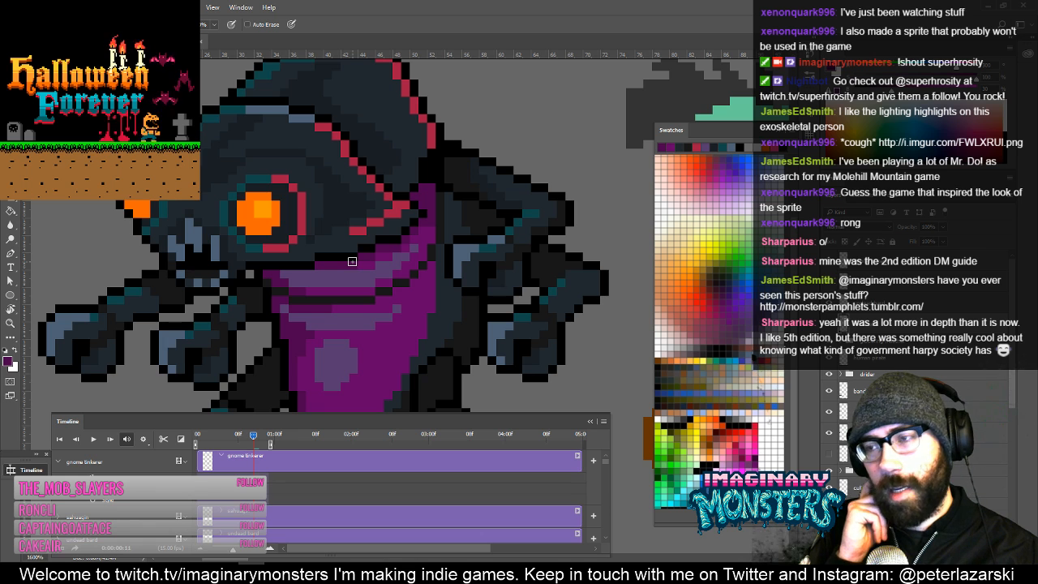
Review the insect monster's scarf shading at full-sprite scale and compare it with the neighbouring green zombie sprite.
scroll(478, 280, down, 2)
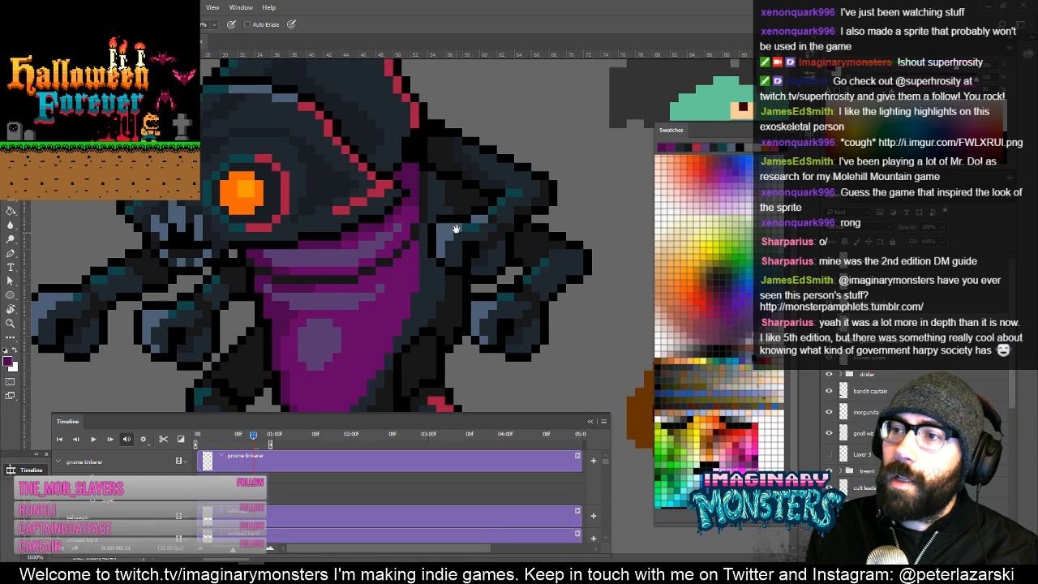
alt+click(454, 266)
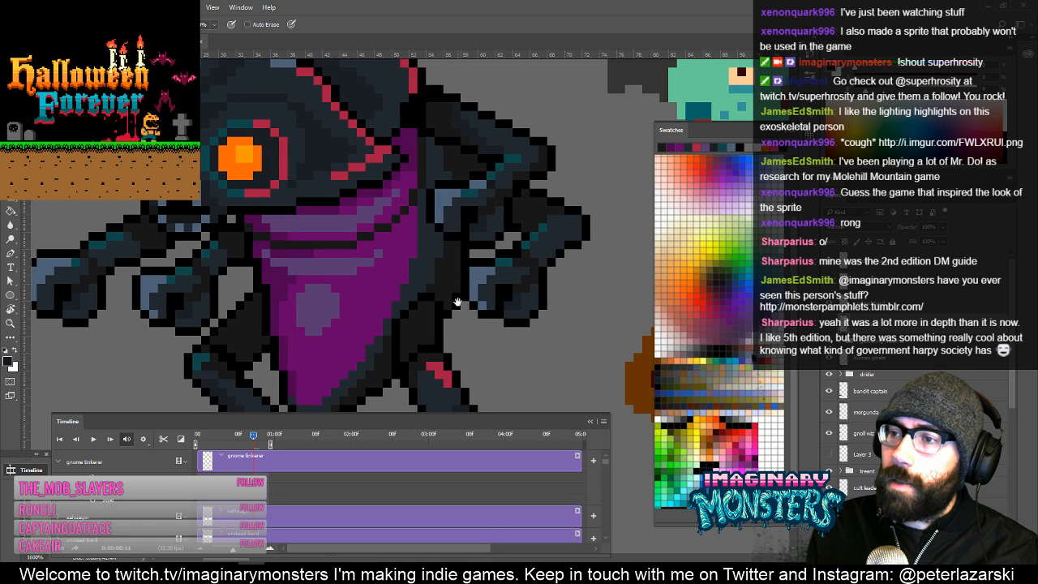
drag(456, 310, 462, 228)
alt+click(460, 249)
alt+click(461, 249)
alt+click(461, 249)
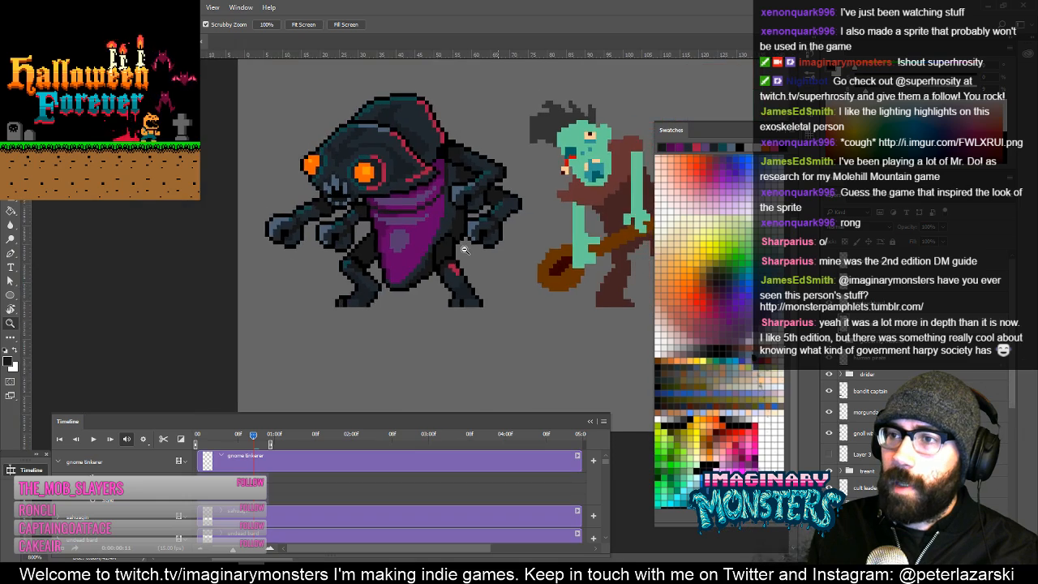
click(459, 243)
mouse_move(506, 175)
mouse_down()
mouse_move(402, 261)
mouse_move(486, 207)
mouse_up()
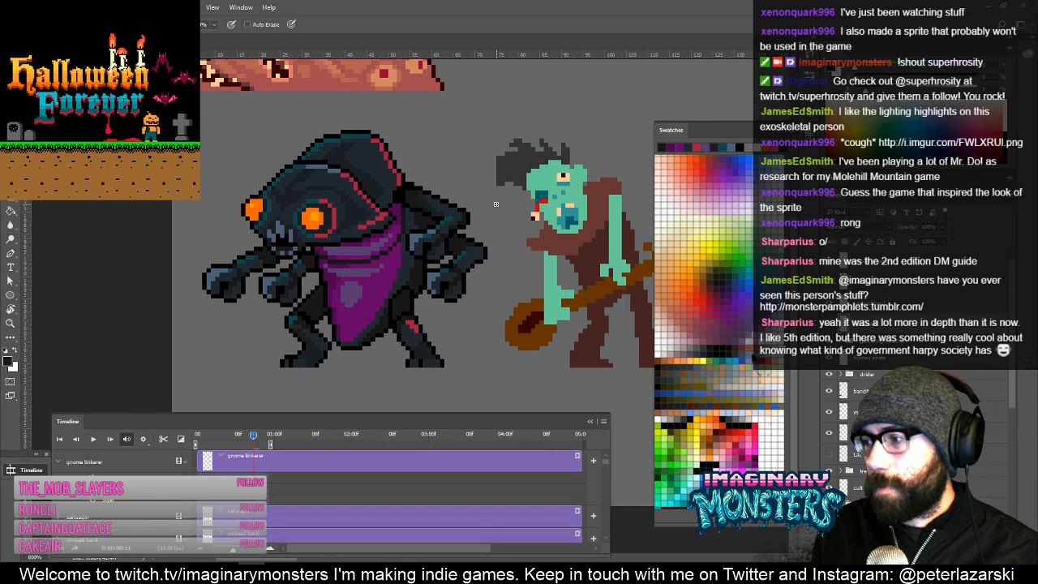
drag(523, 287, 349, 292)
drag(410, 240, 400, 251)
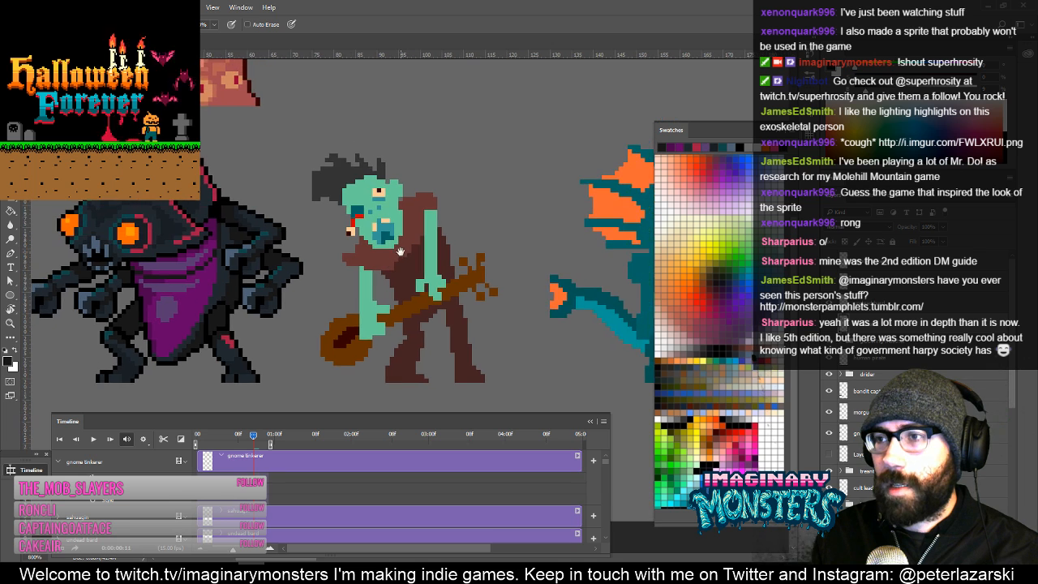
Examine the flat-coloured zombie sprite up close, from its face and clothing to its lute.
key(ctrl)
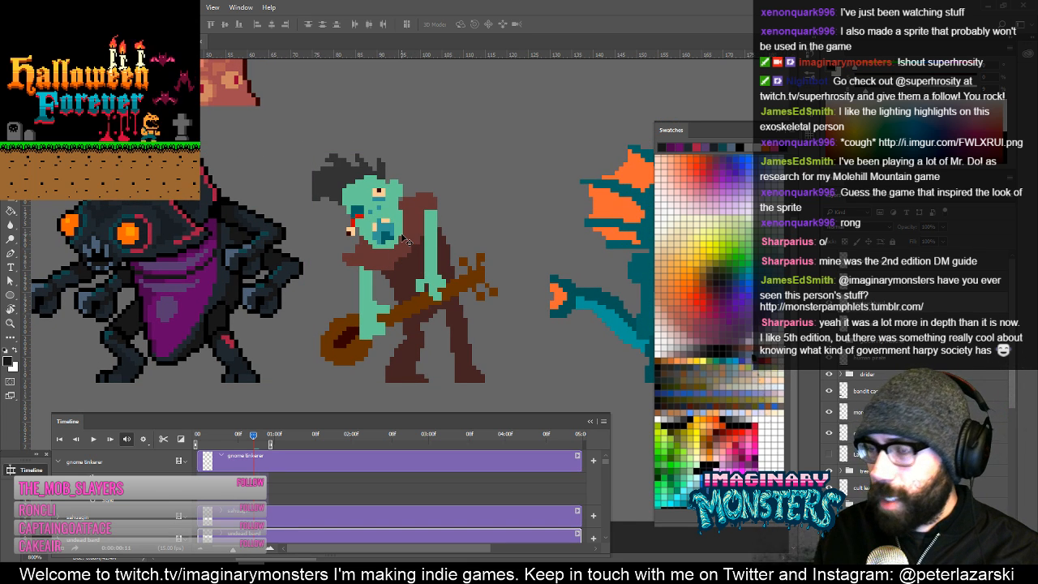
key(z)
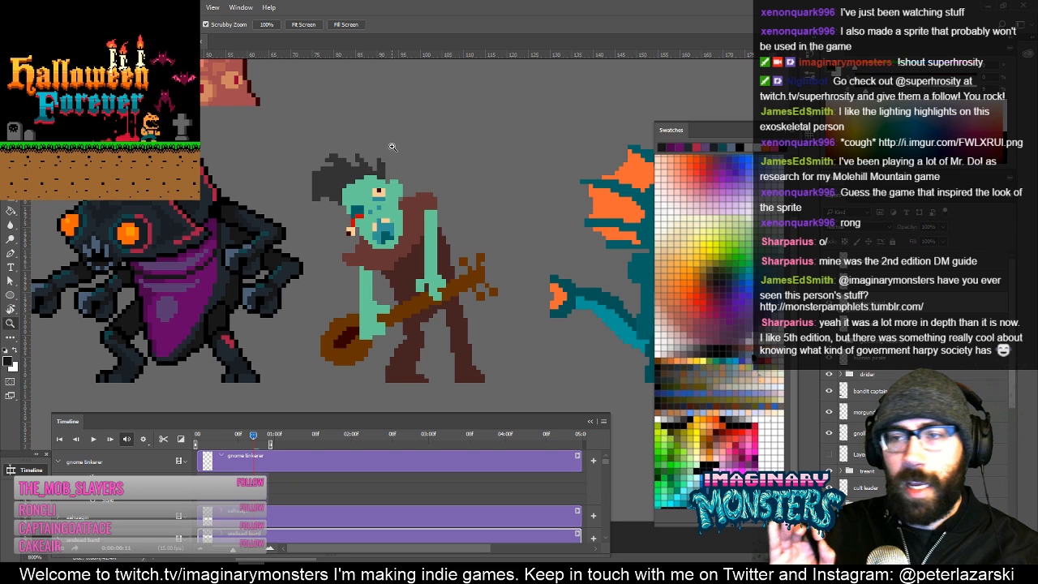
click(396, 187)
click(396, 188)
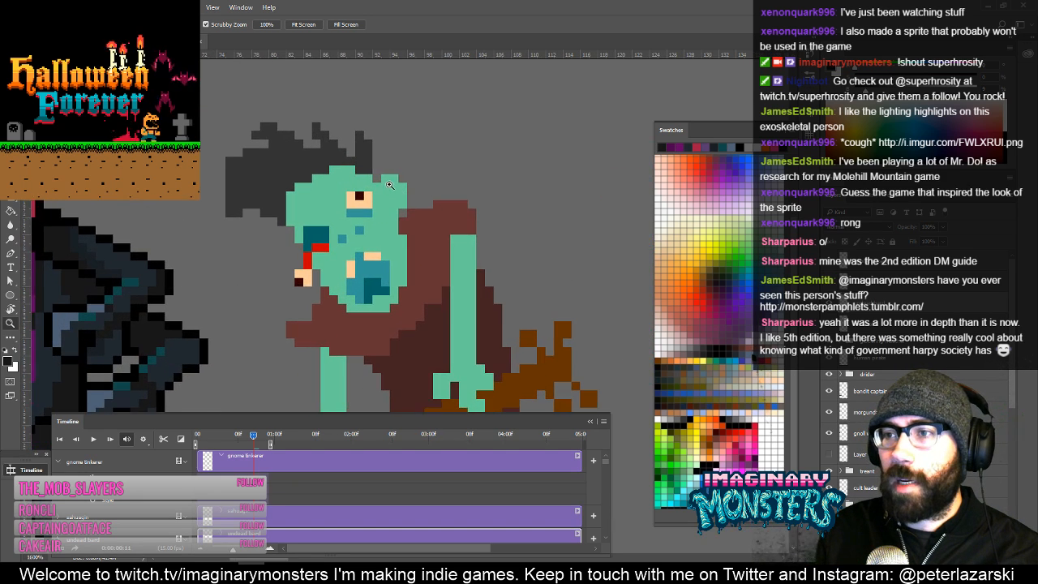
key(b)
drag(433, 237, 486, 190)
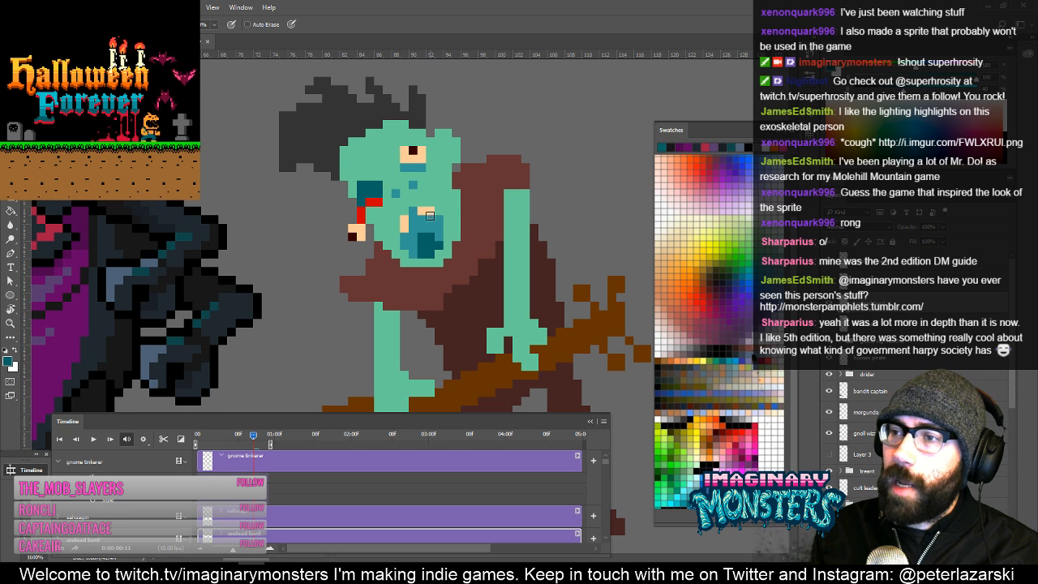
key(z)
alt+click(465, 260)
mouse_move(457, 235)
mouse_down()
mouse_move(477, 161)
mouse_move(451, 174)
mouse_up()
mouse_move(445, 259)
mouse_down()
mouse_move(419, 229)
mouse_move(413, 251)
mouse_up()
key(b)
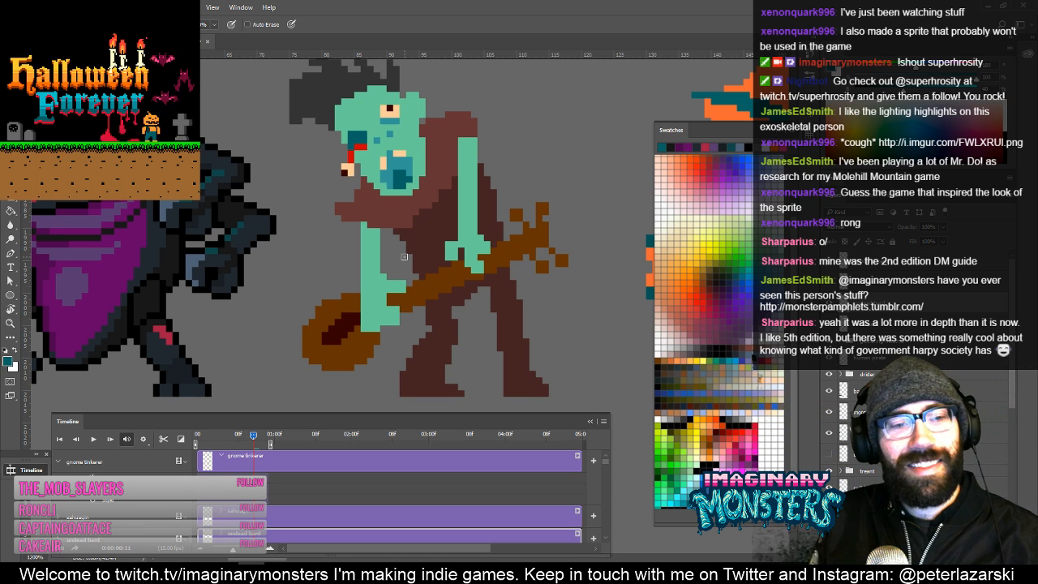
drag(446, 188, 456, 209)
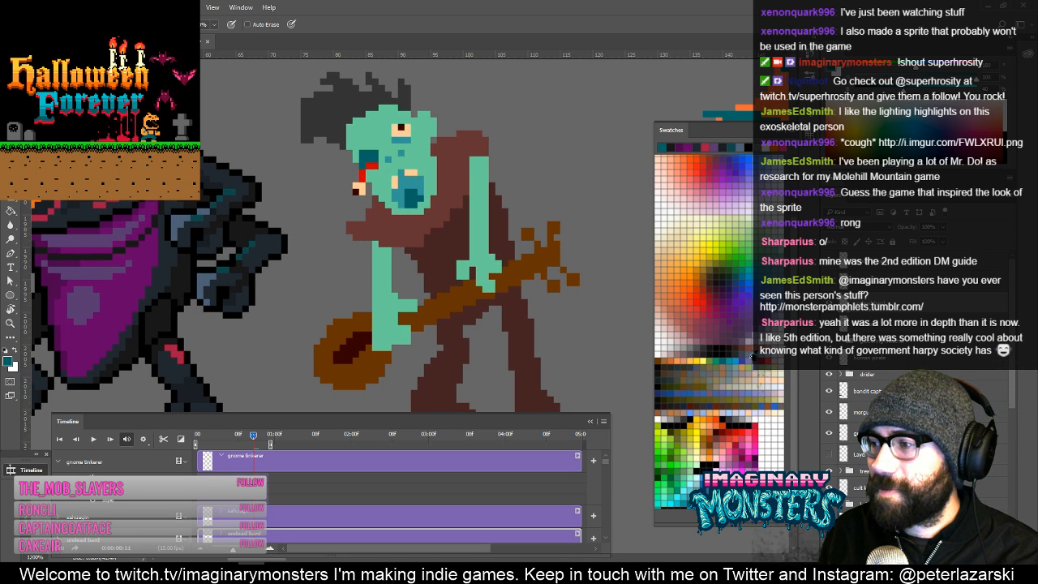
click(729, 277)
drag(369, 241, 378, 306)
mouse_move(483, 264)
mouse_down()
mouse_move(499, 213)
mouse_move(462, 215)
mouse_move(461, 283)
mouse_move(452, 265)
mouse_move(480, 258)
mouse_up()
key(ctrl+z)
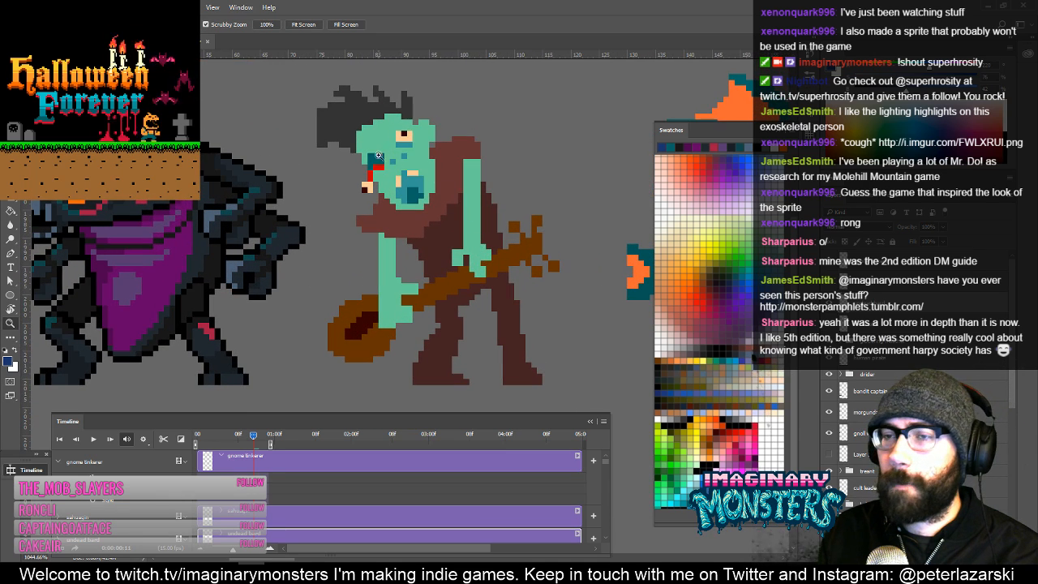
click(372, 131)
key(ctrl+z)
mouse_move(369, 121)
mouse_down()
mouse_move(397, 173)
mouse_move(427, 172)
mouse_up()
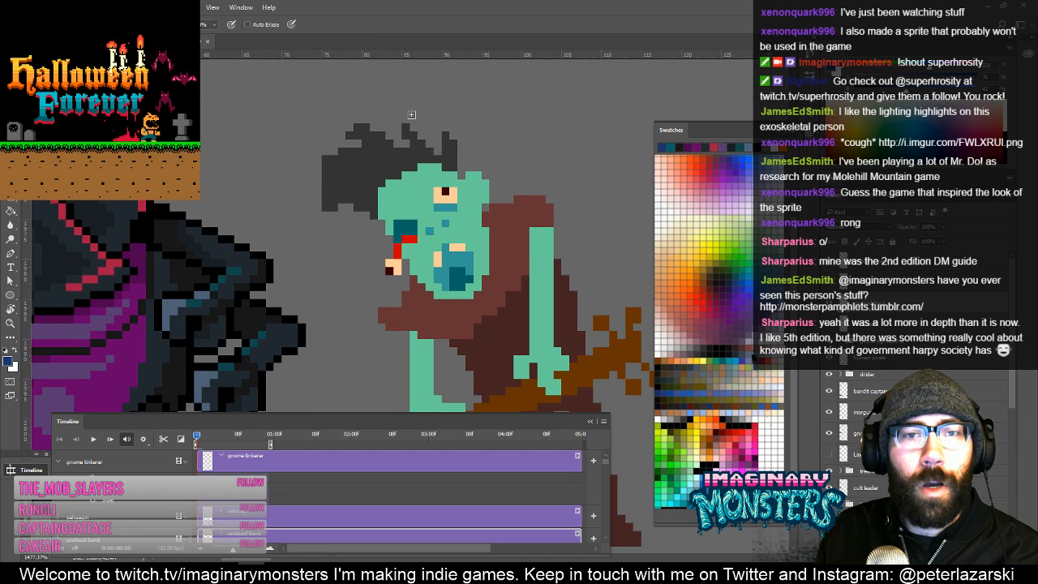
Examine the fleshy many-eyed monster frames and the fish monster alongside the zombie sprite.
key(Page_Up)
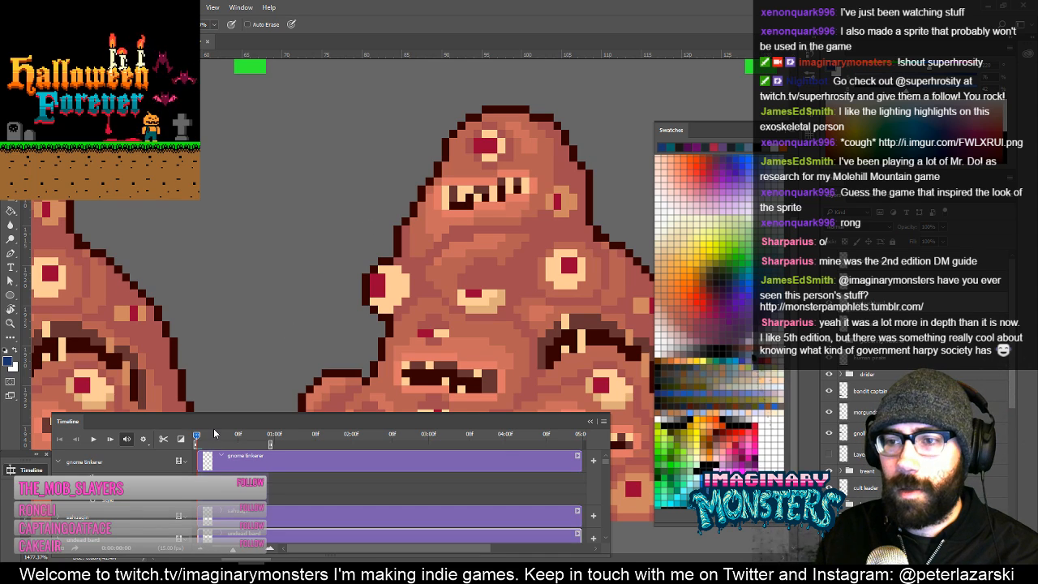
key(z)
mouse_move(324, 357)
mouse_down()
mouse_move(278, 355)
mouse_move(308, 264)
mouse_move(361, 272)
mouse_up()
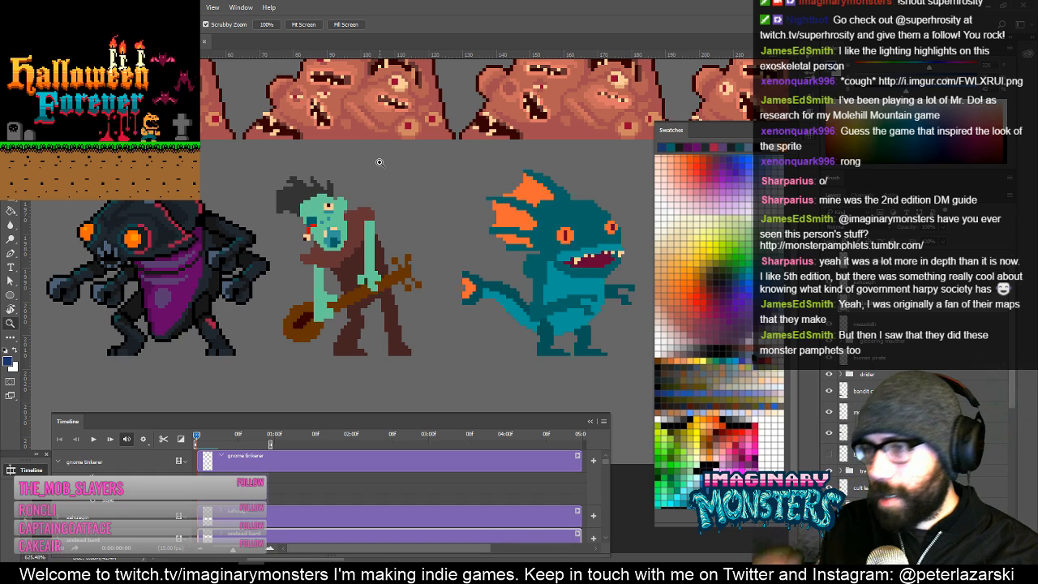
drag(409, 241, 456, 223)
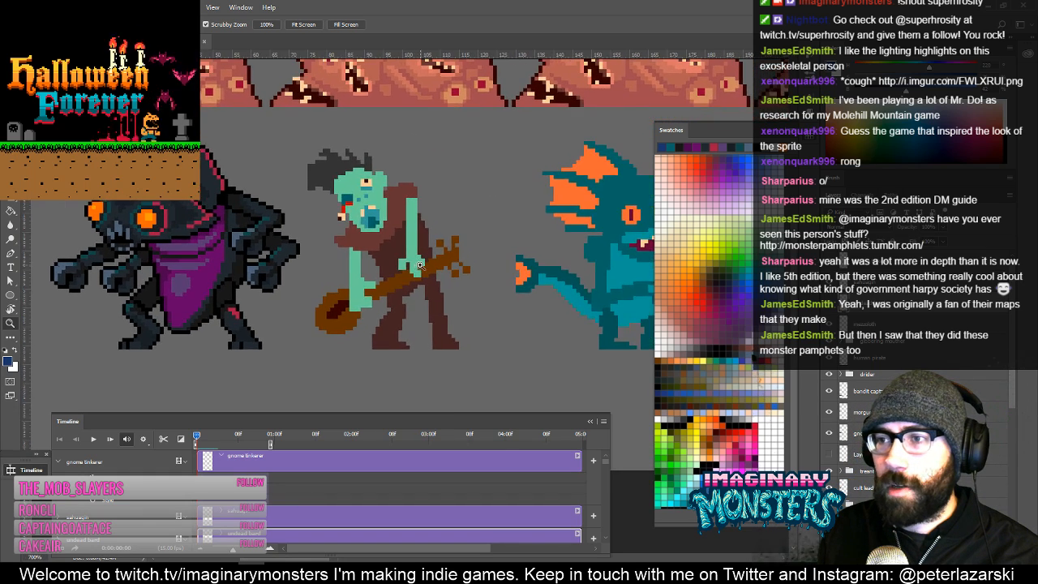
click(419, 265)
click(421, 273)
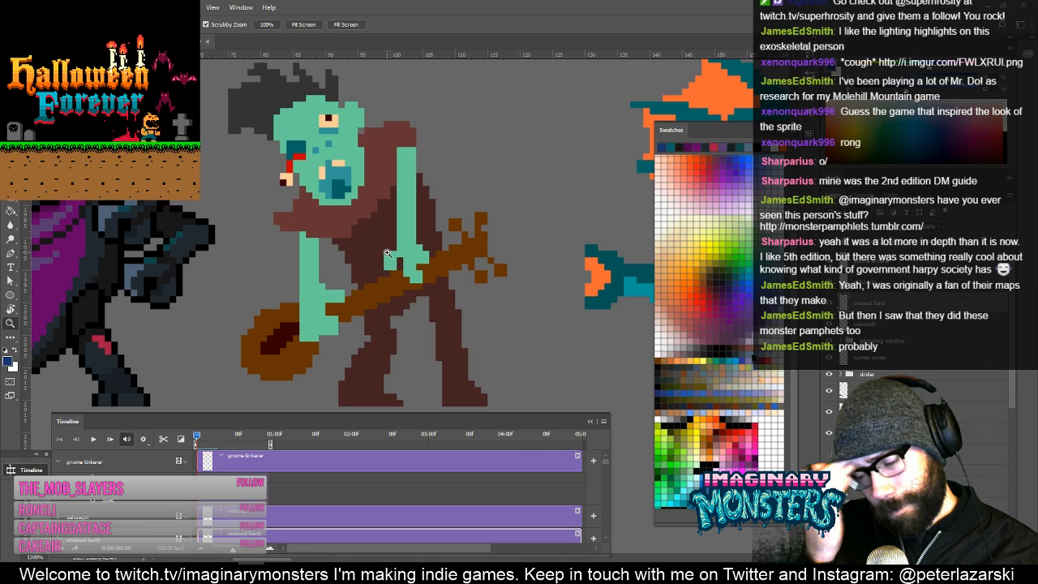
key(b)
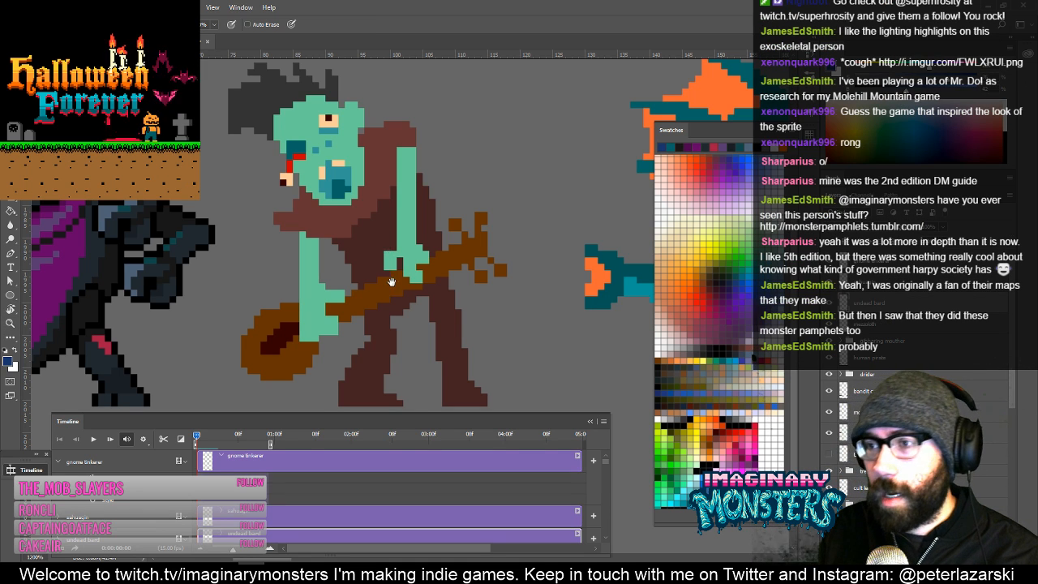
drag(393, 283, 455, 240)
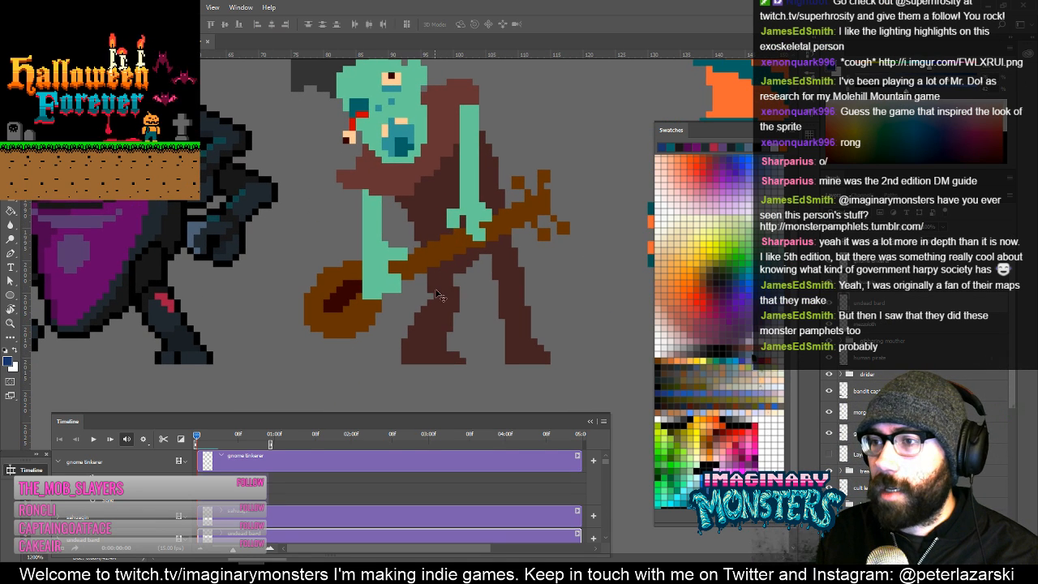
Sample the lute's brown, darken it, and shade the lower edge of the lute's body.
key(e)
mouse_move(447, 309)
mouse_down()
mouse_move(449, 337)
mouse_move(443, 304)
mouse_up()
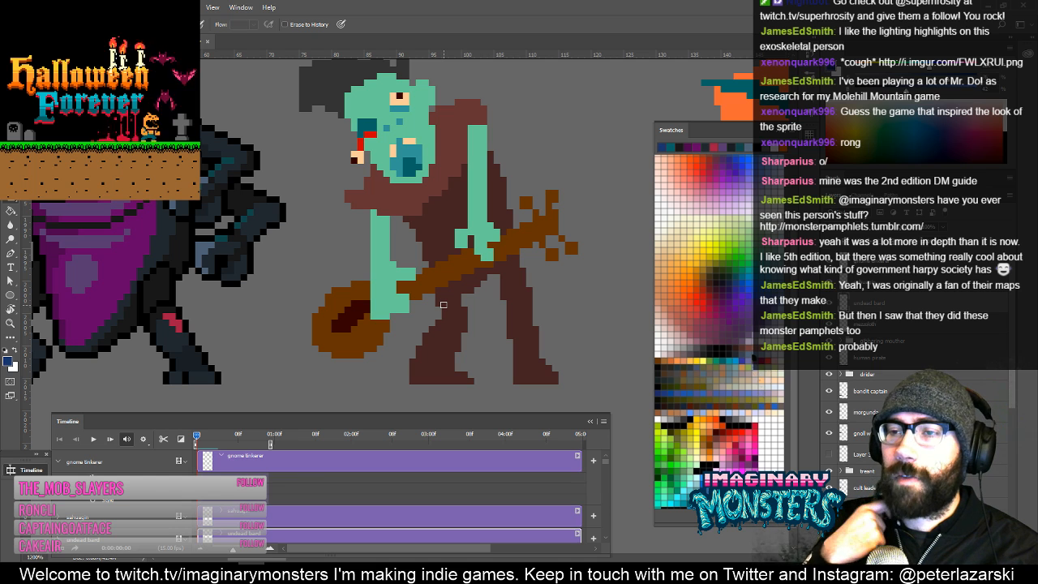
drag(444, 305, 507, 291)
key(b)
alt+click(427, 341)
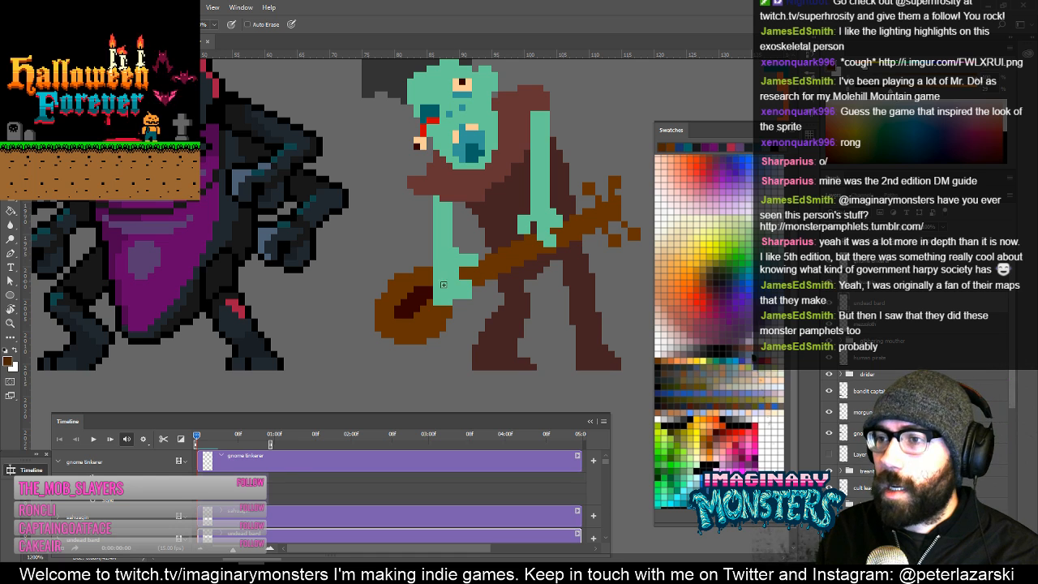
scroll(388, 333, up, 1)
mouse_move(372, 326)
mouse_down()
mouse_move(435, 324)
mouse_move(403, 339)
mouse_move(430, 330)
mouse_move(434, 339)
mouse_move(463, 304)
mouse_up()
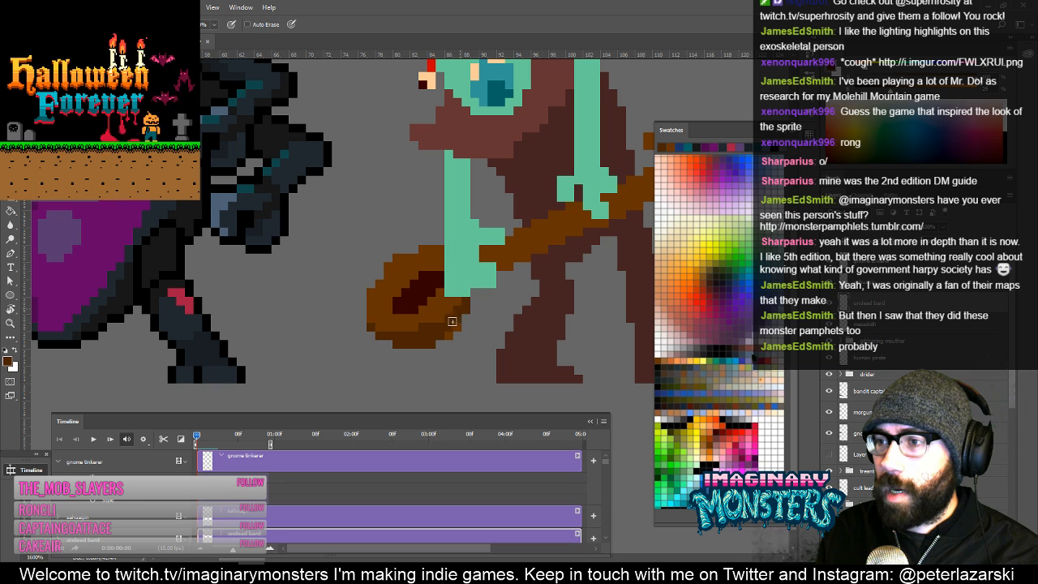
Sample the lute's mid-brown and tidy the body's rim and edge pixels around the zombie's front hand.
alt+click(427, 314)
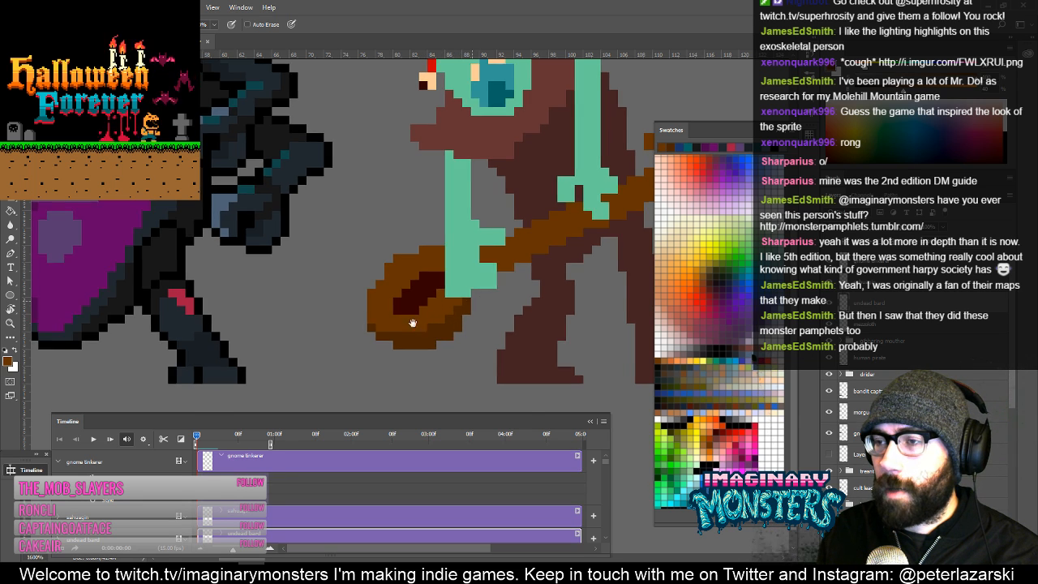
drag(412, 322, 335, 352)
mouse_move(356, 292)
mouse_down()
mouse_move(387, 276)
mouse_move(360, 272)
mouse_up()
key(e)
drag(426, 274, 427, 264)
key(b)
alt+click(375, 268)
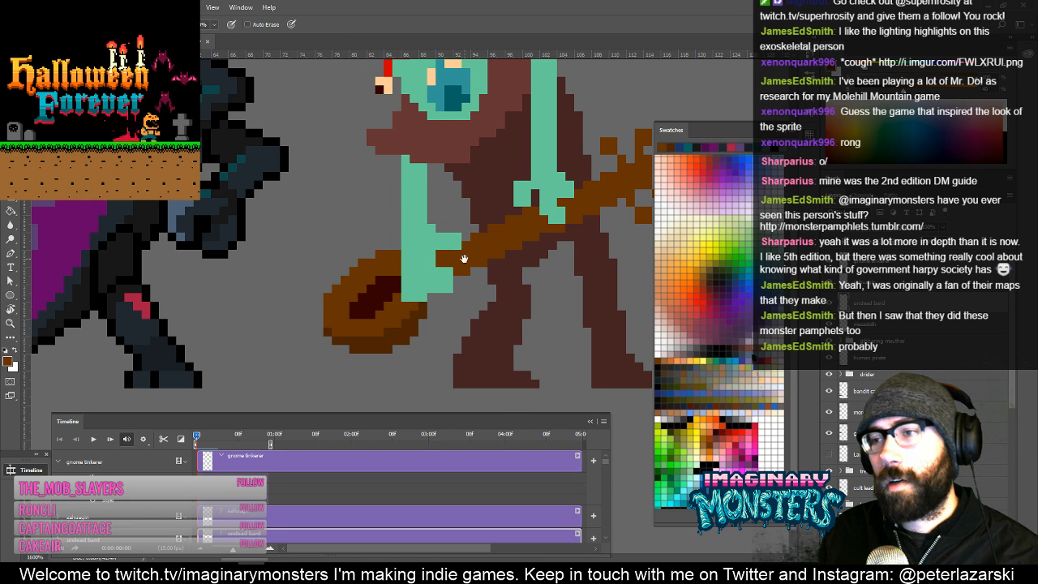
Paint dark brown shading along the underside of the lute's neck, up to and past the zombie's rear hand.
drag(464, 259, 431, 283)
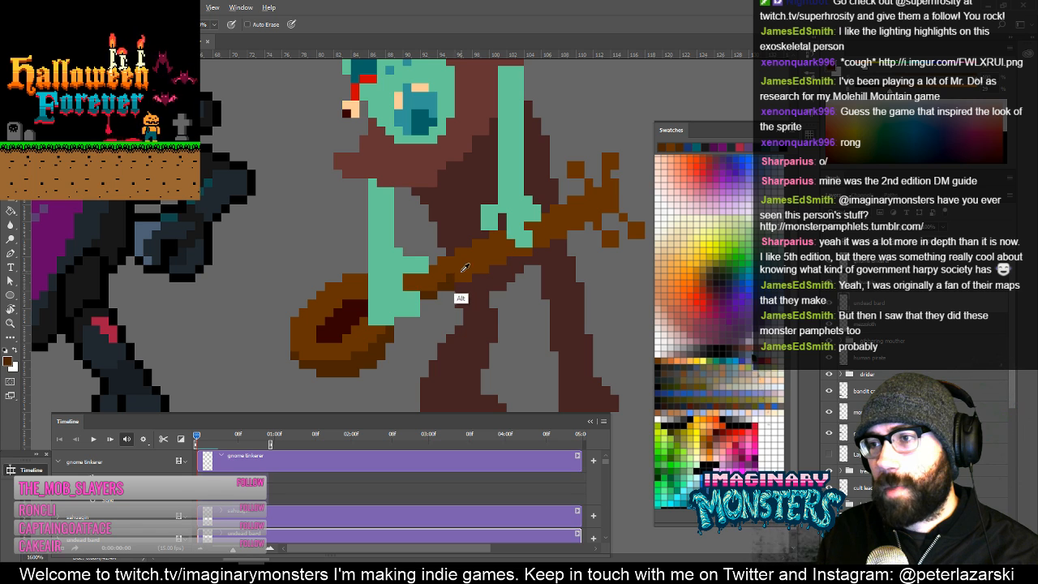
alt+click(448, 280)
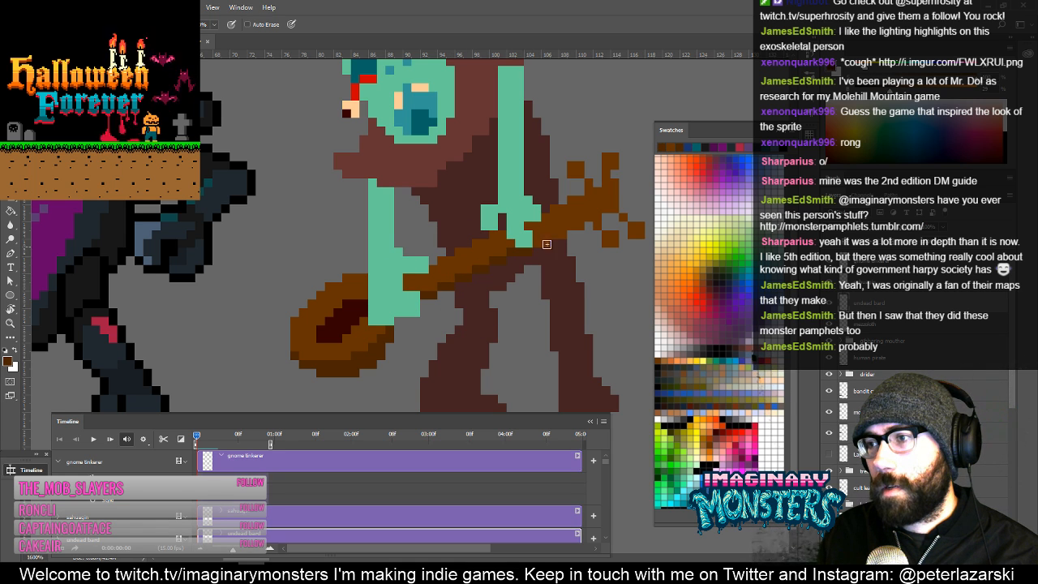
scroll(490, 264, up, 3)
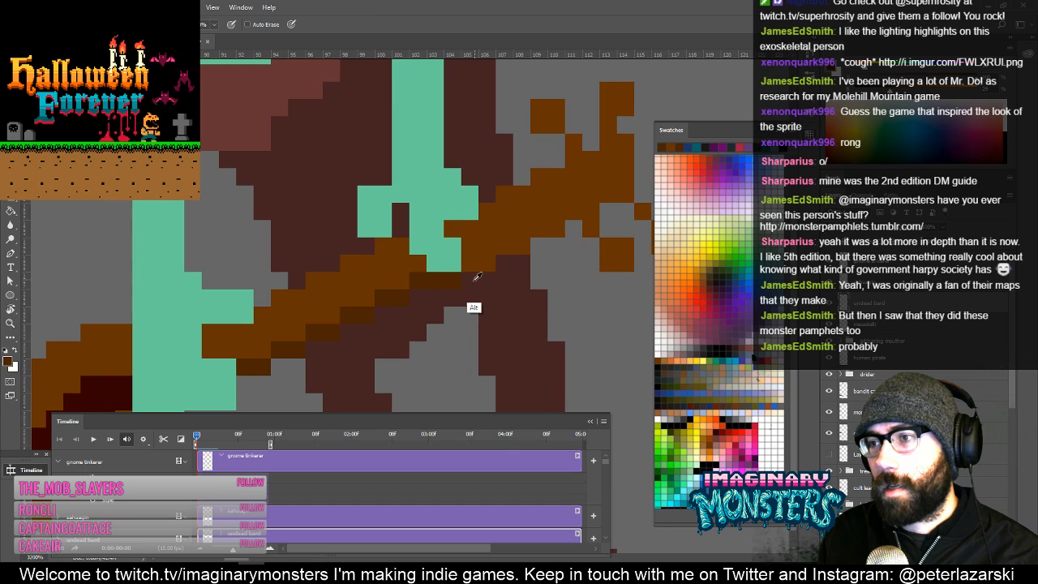
click(470, 264)
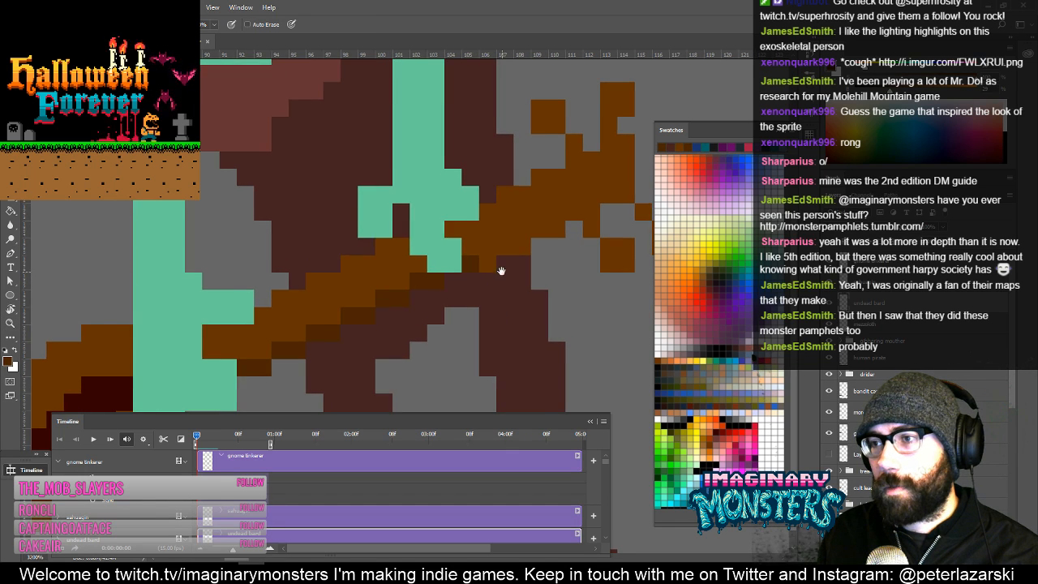
drag(501, 270, 447, 289)
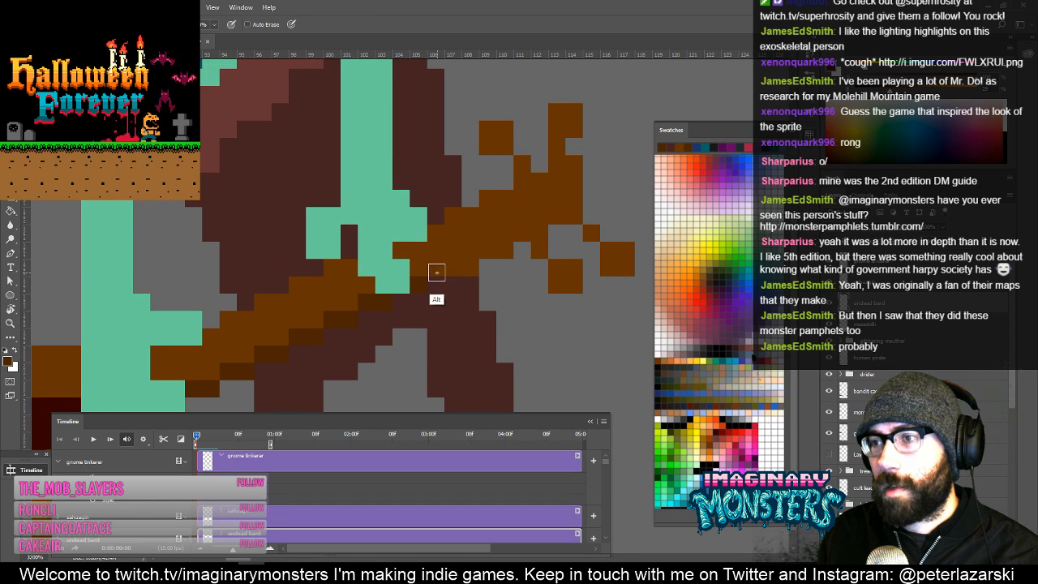
drag(493, 251, 467, 285)
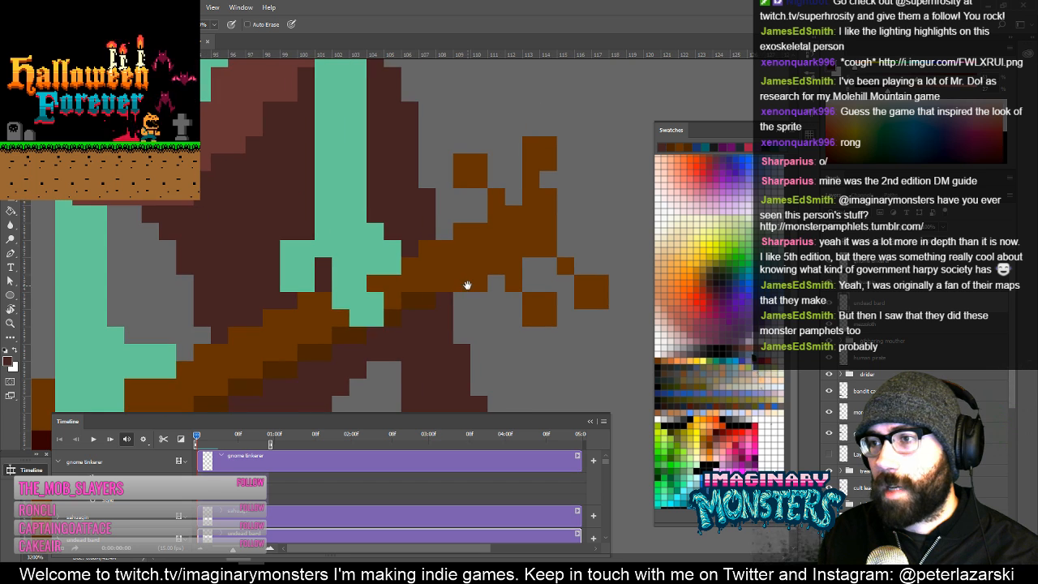
Extend the dark brown underside shading from the lute's neck onto the base of the headstock.
key(e)
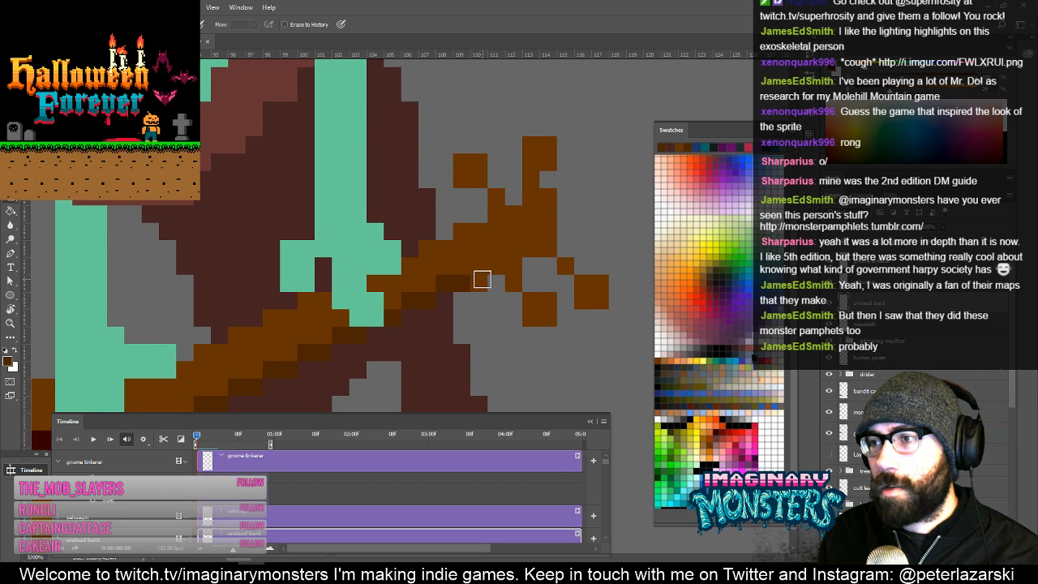
click(483, 280)
key(z)
key(b)
drag(481, 267, 492, 267)
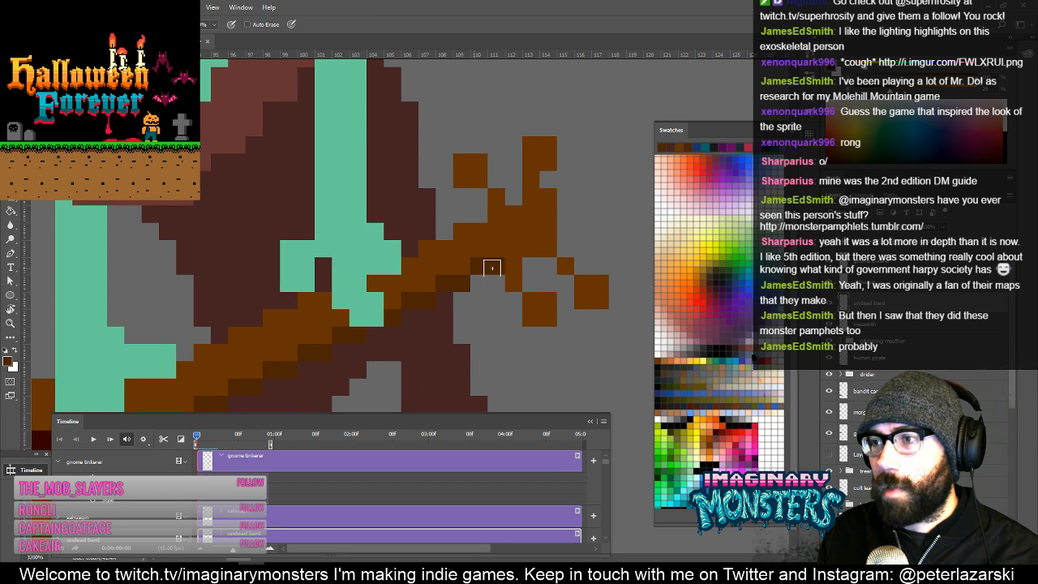
Nudge the selected headstock pixels one pixel to the right and refine the lute's headstock with dark brown shading.
key(z)
alt+click(511, 251)
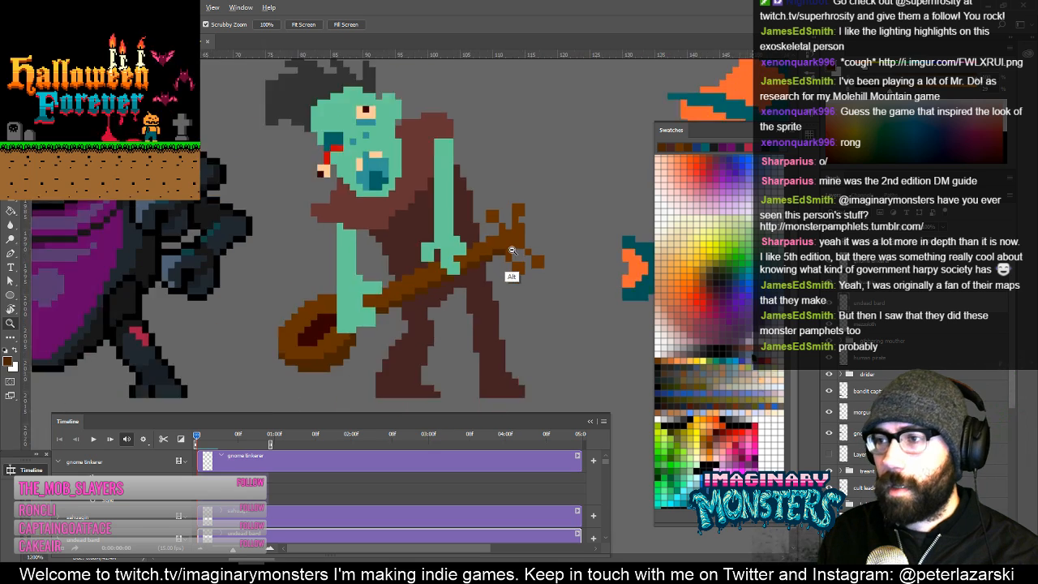
alt+click(512, 251)
mouse_move(511, 243)
mouse_down()
mouse_move(549, 209)
mouse_move(445, 222)
mouse_move(416, 253)
mouse_move(434, 268)
mouse_move(466, 245)
mouse_move(430, 231)
mouse_up()
key(l)
key(v)
key(Right)
key(ctrl+d)
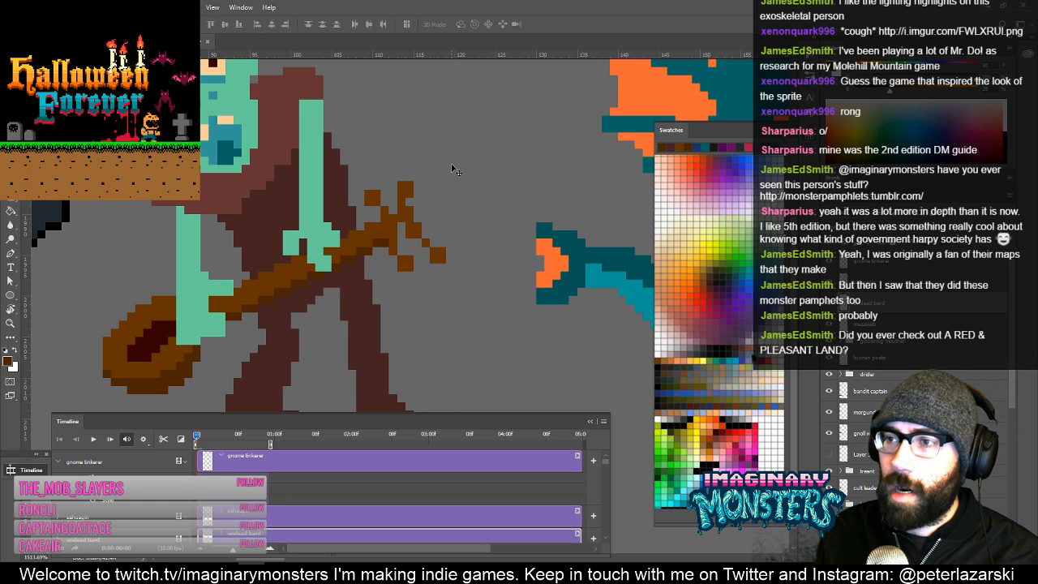
key(b)
mouse_move(400, 209)
mouse_down()
mouse_move(400, 253)
mouse_move(418, 237)
mouse_up()
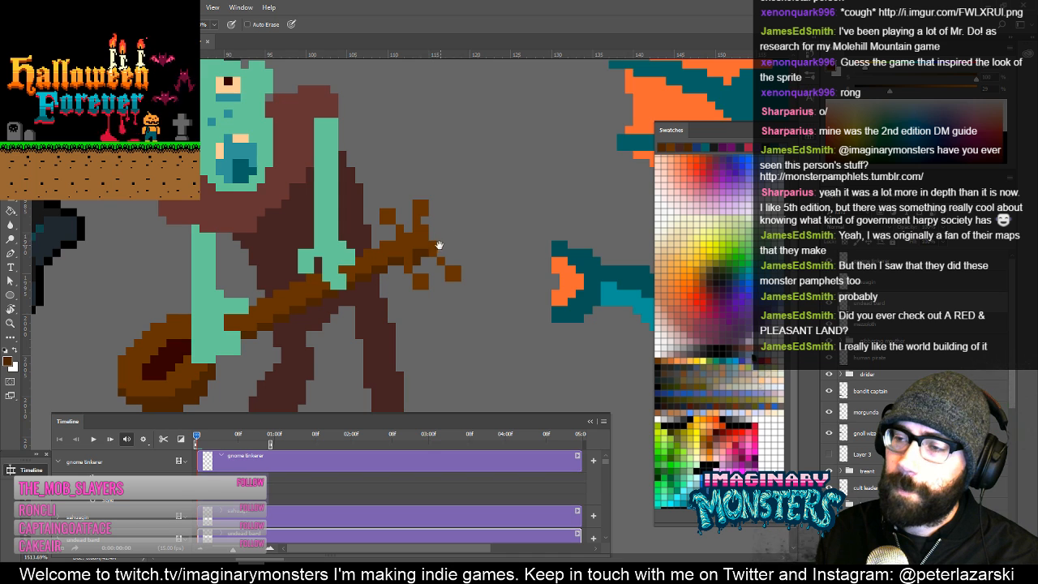
drag(439, 245, 465, 261)
drag(395, 304, 511, 253)
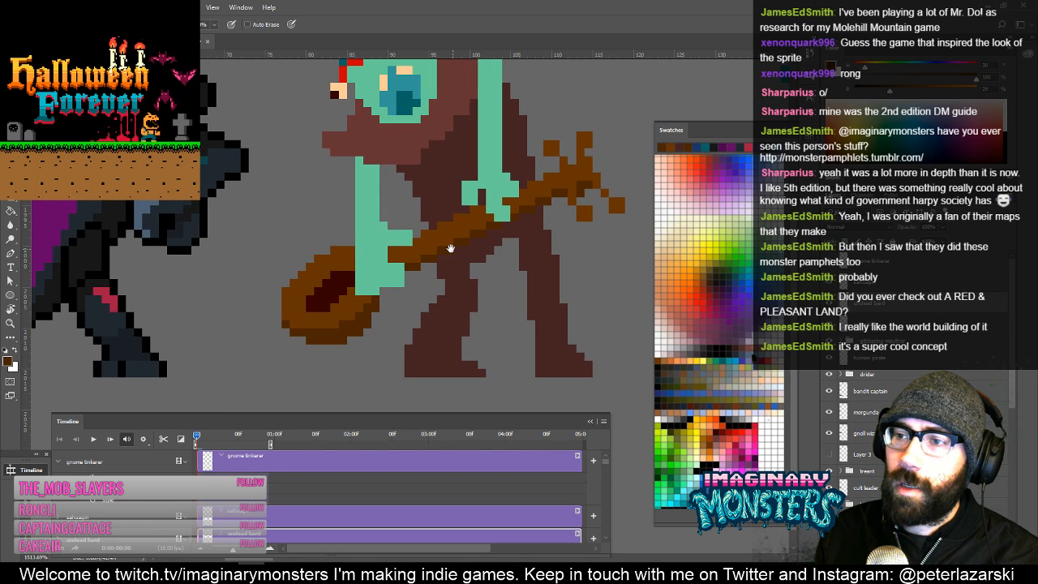
drag(348, 301, 368, 289)
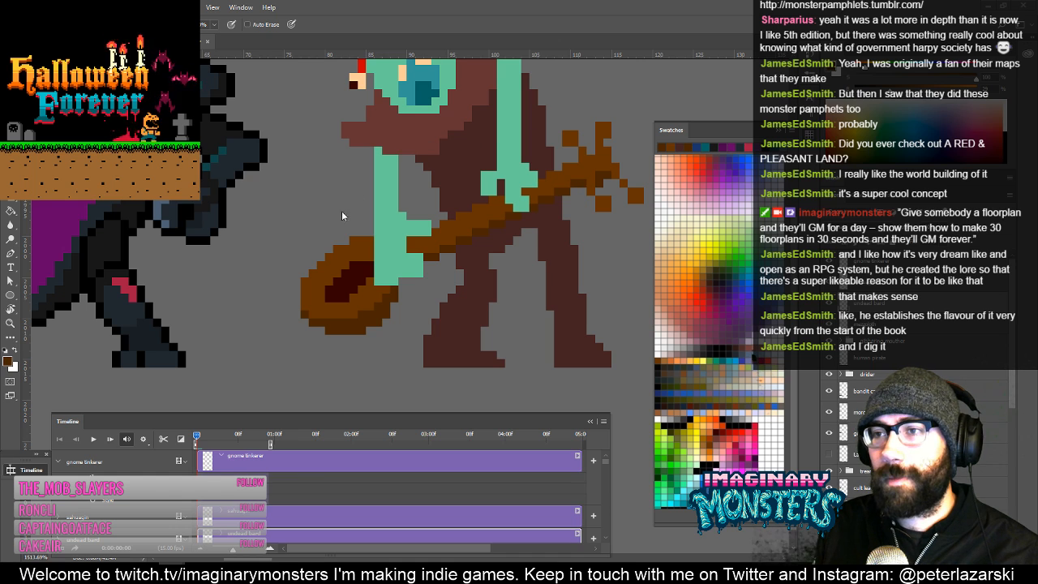
drag(354, 240, 374, 251)
key(e)
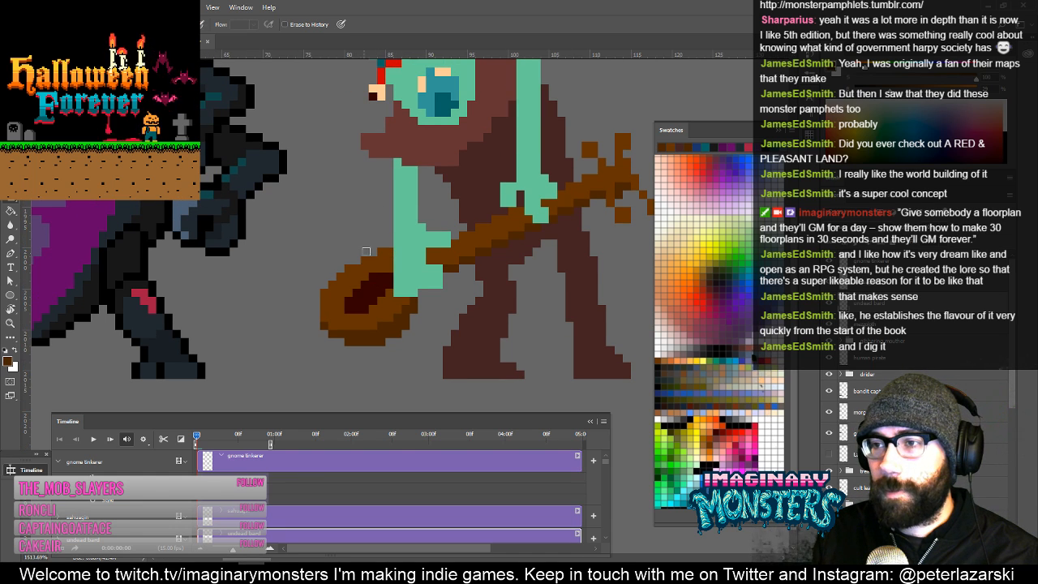
key(b)
Sample the cloak's reddish brown and build the zombie's raised rear shoulder up into a sloping point.
drag(380, 258, 365, 322)
mouse_move(475, 262)
mouse_down()
mouse_move(418, 293)
mouse_move(412, 317)
mouse_up()
alt+click(437, 168)
drag(442, 172, 442, 181)
mouse_move(457, 142)
mouse_down()
mouse_move(465, 132)
mouse_move(455, 123)
mouse_move(475, 167)
mouse_up()
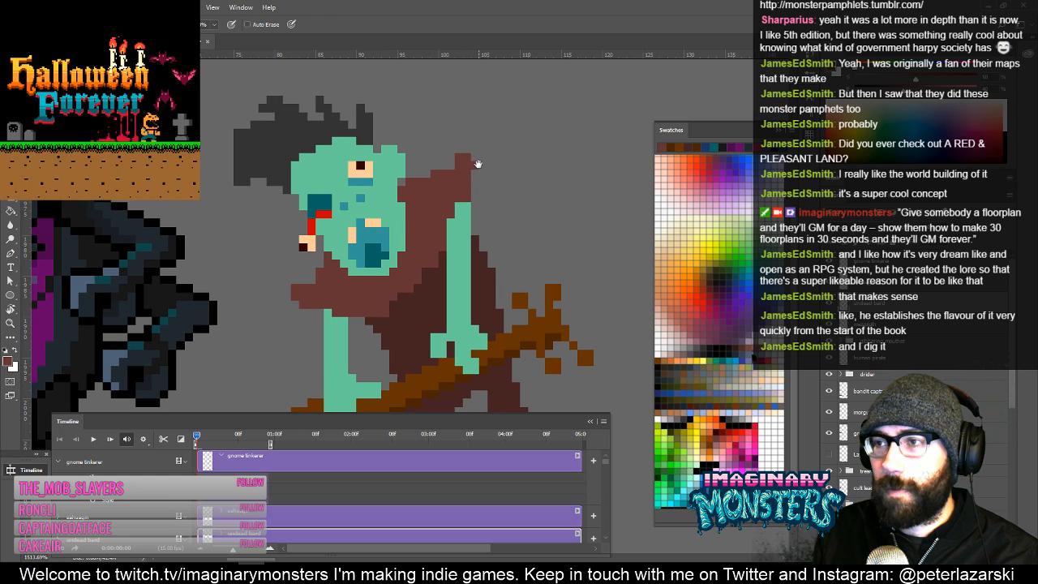
key(e)
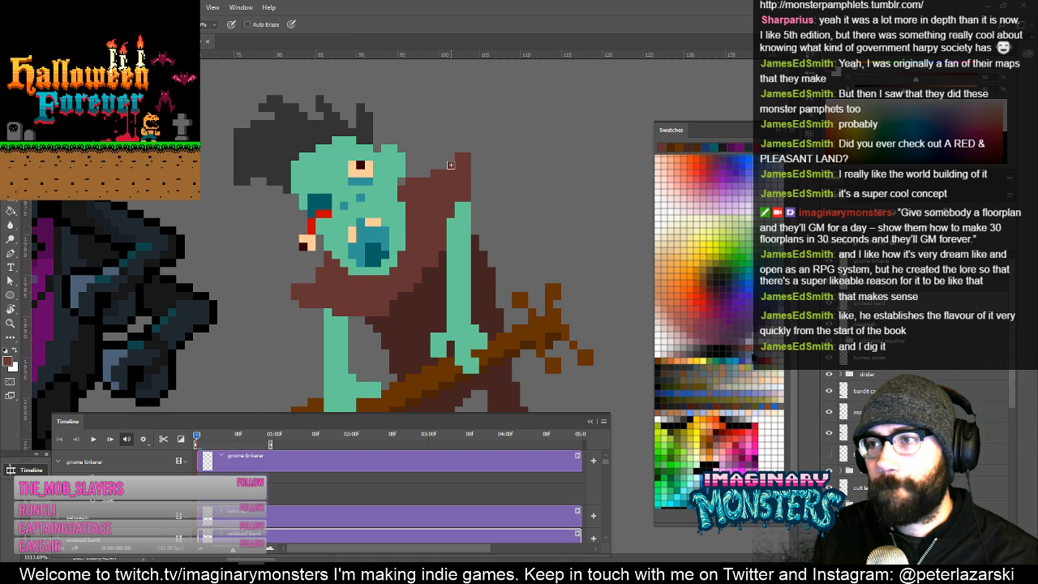
key(z)
alt+click(477, 203)
alt+click(478, 201)
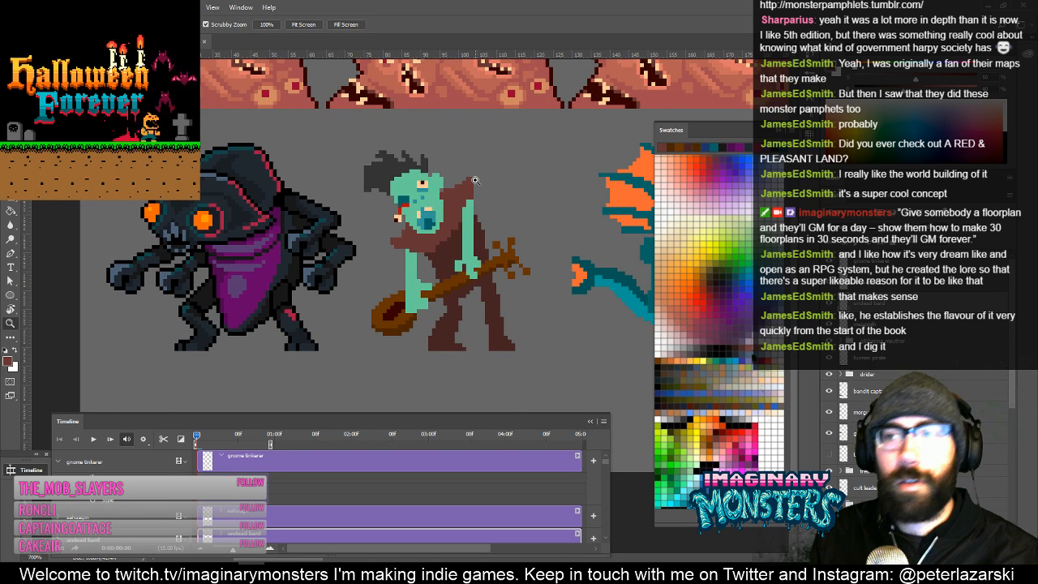
key(b)
key(z)
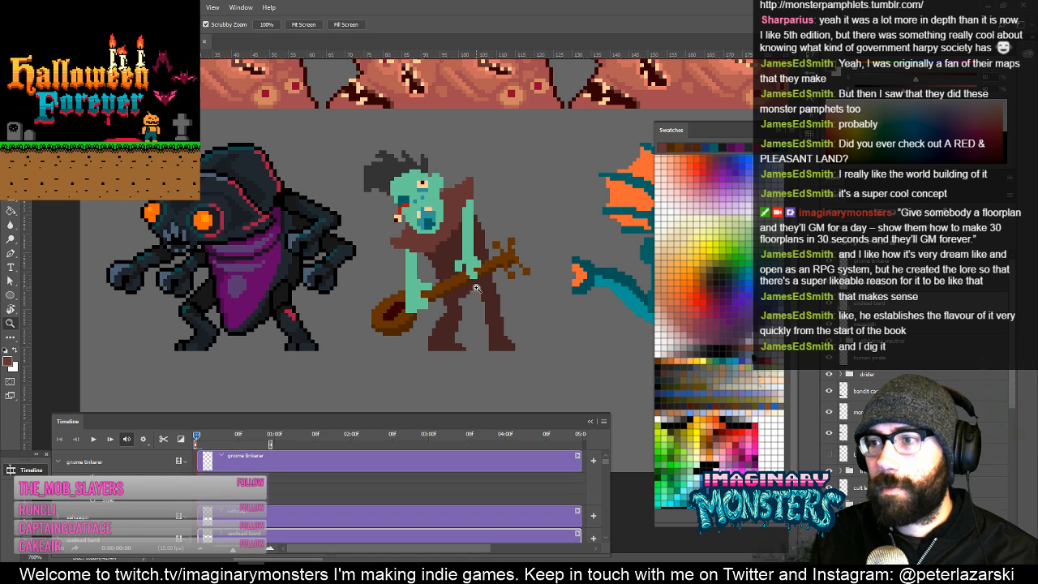
Sample the teal blue from the zombie's mouth and paint a shadow on the upper front arm beneath the cloak.
click(478, 285)
click(479, 285)
click(478, 285)
mouse_move(434, 325)
mouse_down()
mouse_move(440, 278)
mouse_move(453, 286)
mouse_move(446, 266)
mouse_move(446, 281)
mouse_up()
key(e)
key(b)
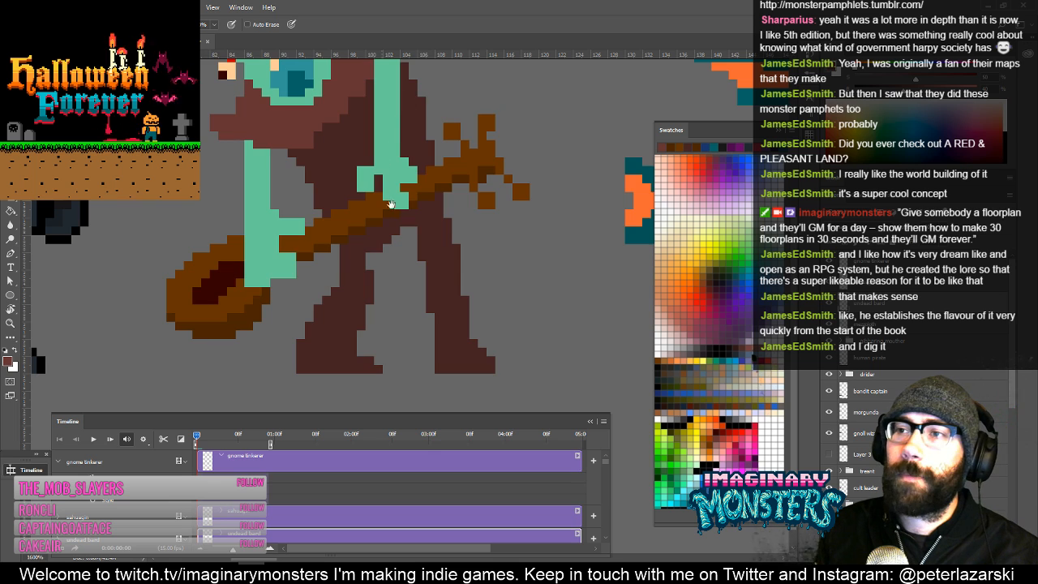
drag(391, 204, 444, 273)
alt+click(444, 203)
alt+click(445, 203)
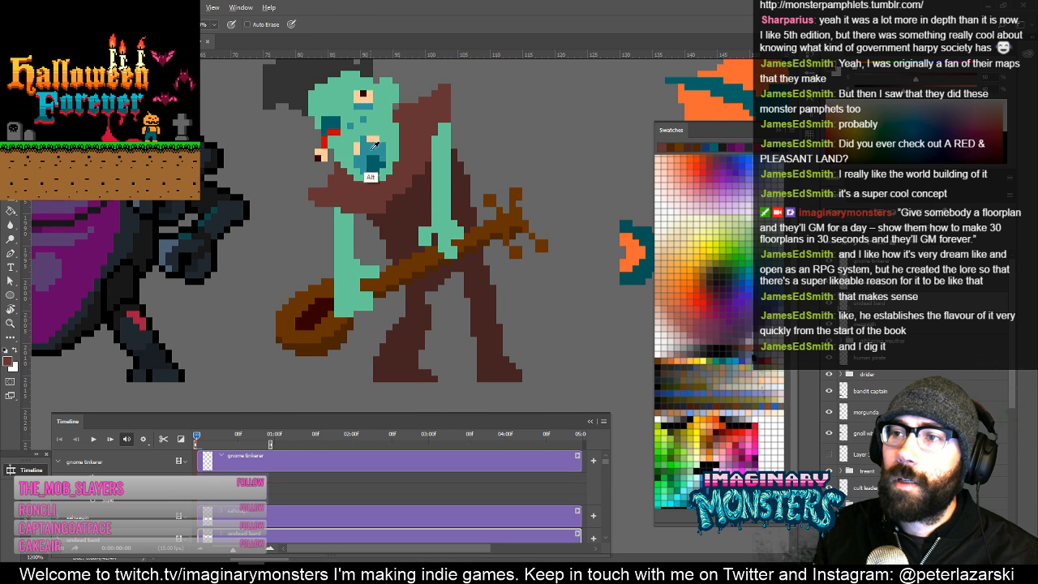
click(339, 214)
drag(337, 208, 353, 227)
click(337, 224)
drag(473, 165, 443, 211)
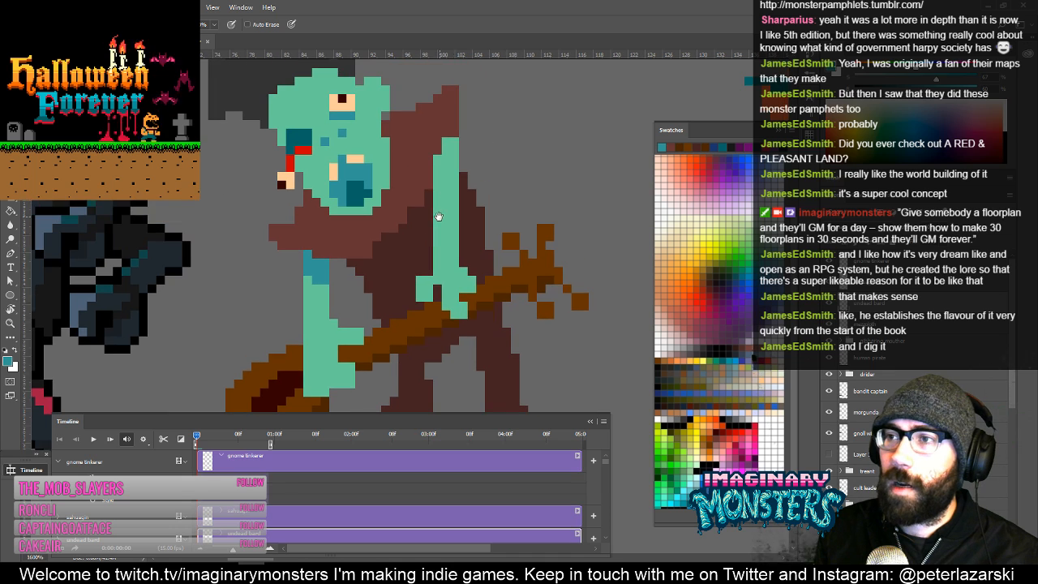
Paint a matching teal-blue shadow at the top of the zombie's rear arm and check the whole sprite.
mouse_move(437, 158)
mouse_down()
mouse_move(464, 182)
mouse_move(445, 198)
mouse_move(474, 176)
mouse_move(478, 145)
mouse_move(474, 173)
mouse_move(431, 134)
mouse_move(436, 126)
mouse_move(456, 126)
mouse_move(427, 188)
mouse_move(495, 142)
mouse_up()
key(z)
alt+click(473, 173)
alt+click(469, 171)
key(z)
key(e)
key(z)
alt+click(473, 216)
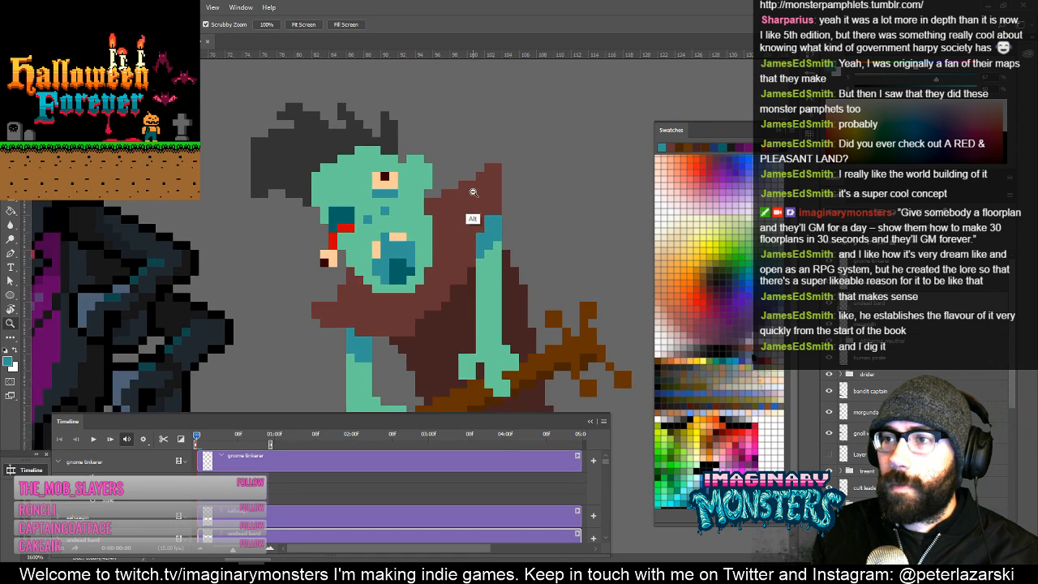
alt+click(473, 218)
alt+click(473, 217)
drag(529, 275, 482, 232)
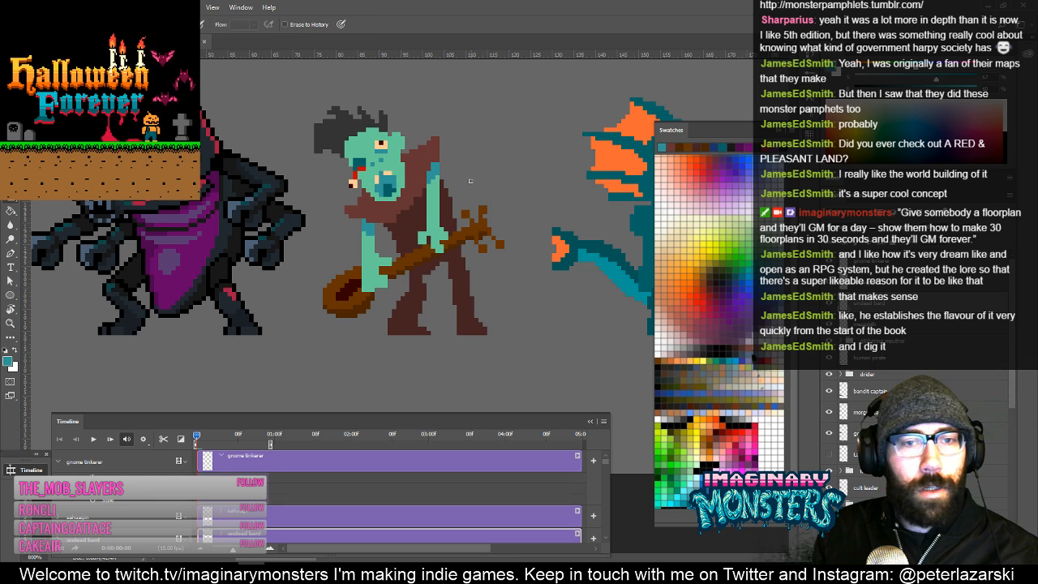
Choose a very dark brown swatch and draw the boot cuff line across the zombie's front leg.
mouse_move(431, 279)
mouse_down()
mouse_move(458, 280)
mouse_move(438, 252)
mouse_up()
key(e)
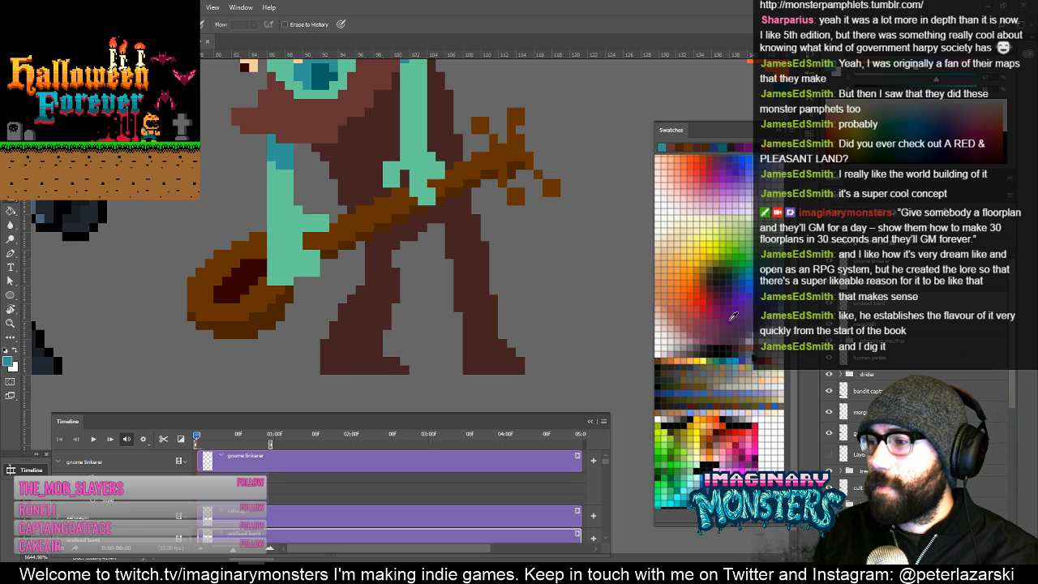
click(738, 344)
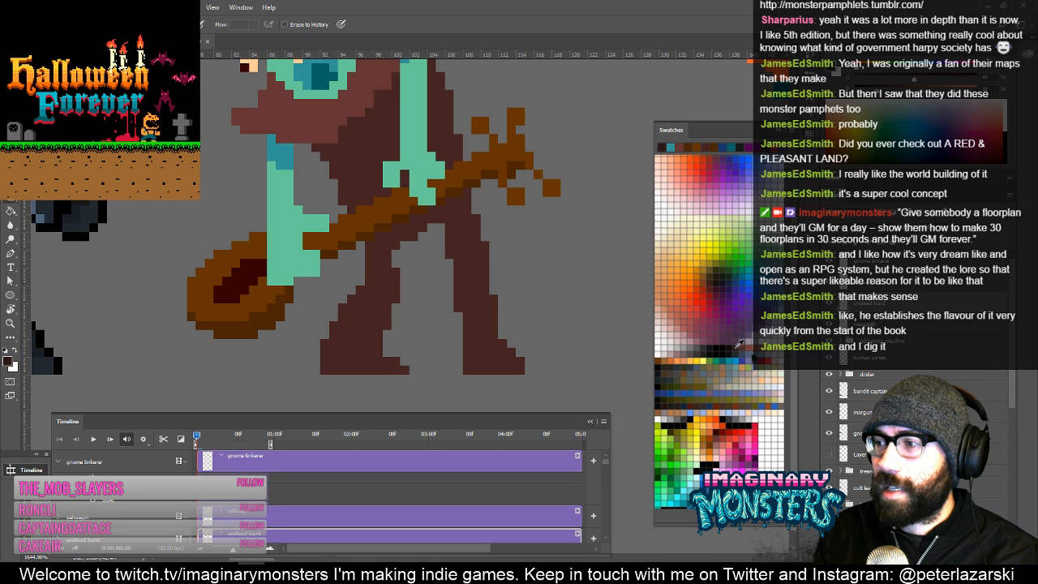
key(b)
click(351, 307)
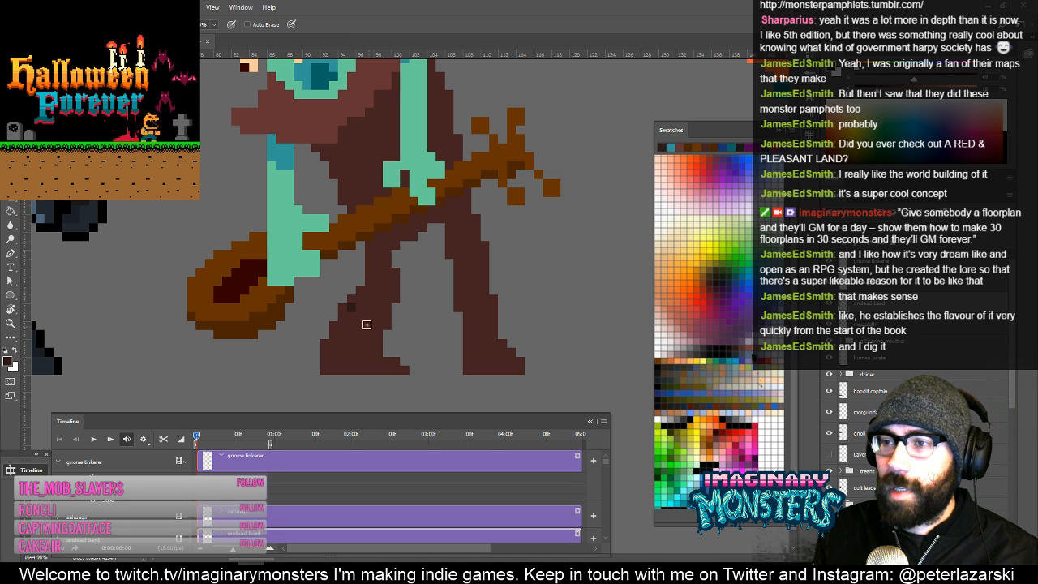
drag(360, 317, 377, 318)
click(387, 308)
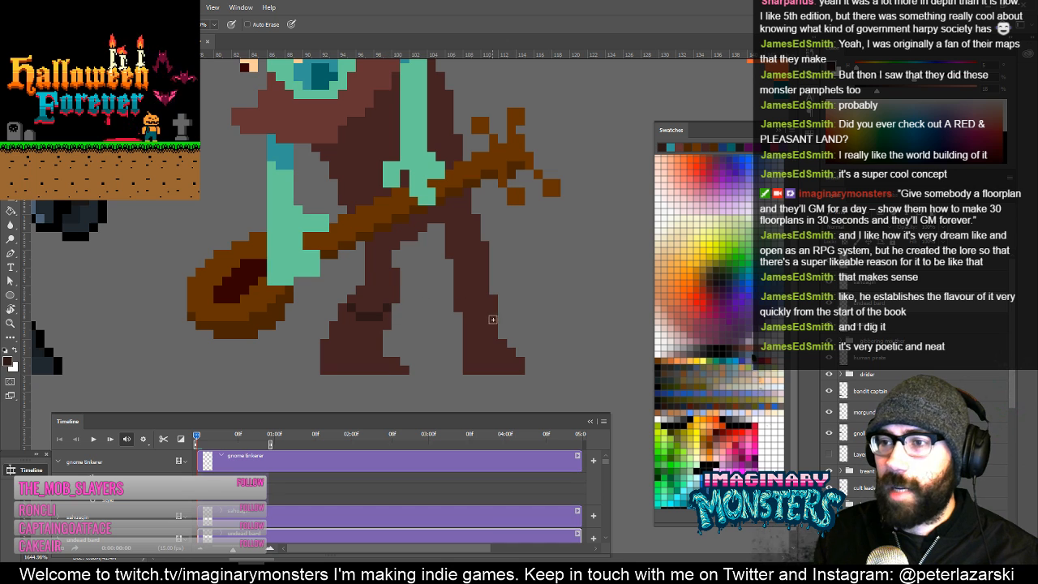
Draw the rear leg's boot cuff and shade both boots with dark brown folds and edge pixels.
drag(469, 312, 441, 306)
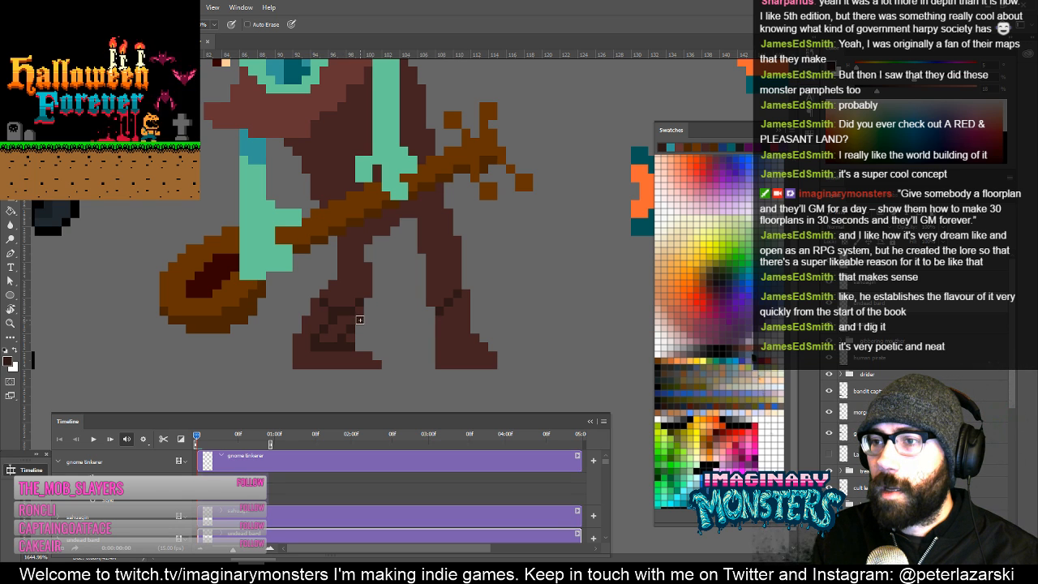
drag(416, 342, 376, 350)
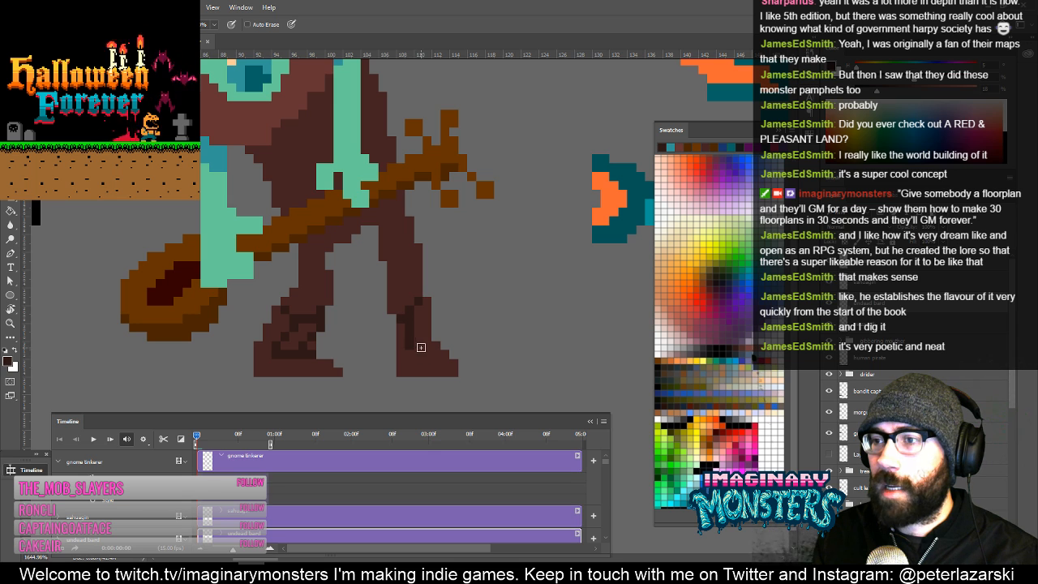
drag(460, 291, 464, 266)
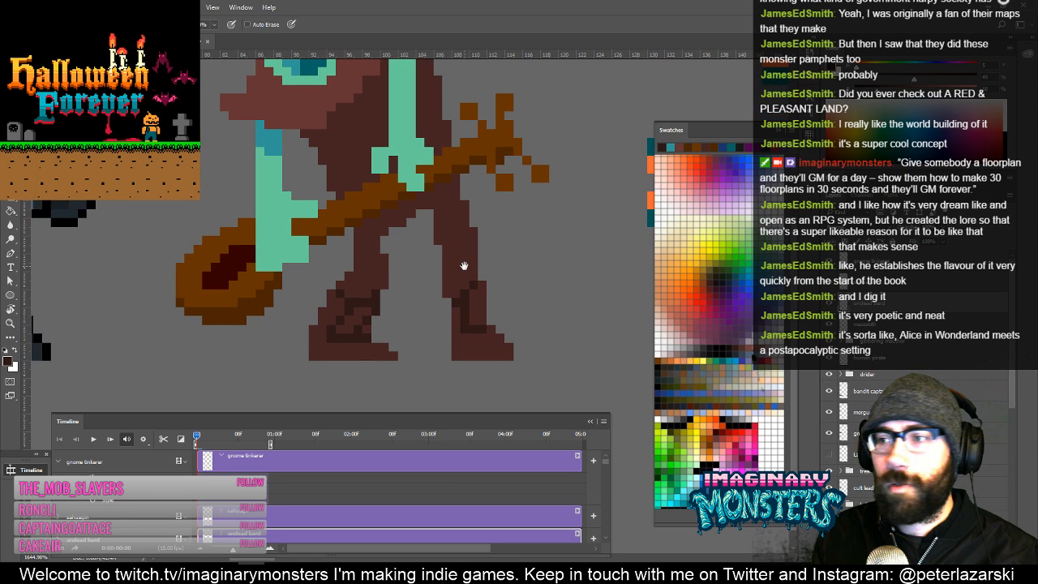
key(z)
alt+click(508, 334)
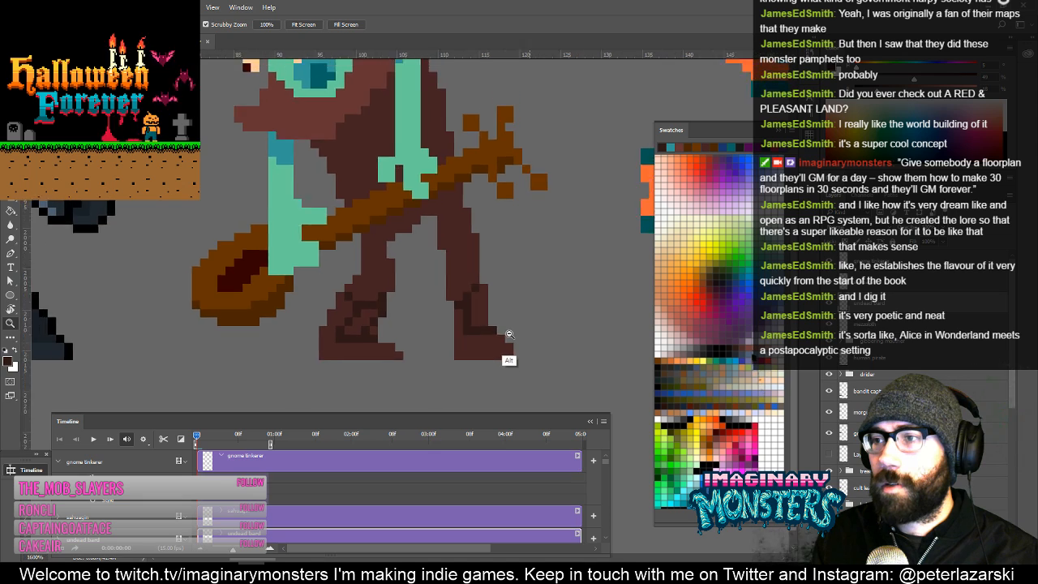
click(509, 334)
key(b)
drag(482, 296, 483, 326)
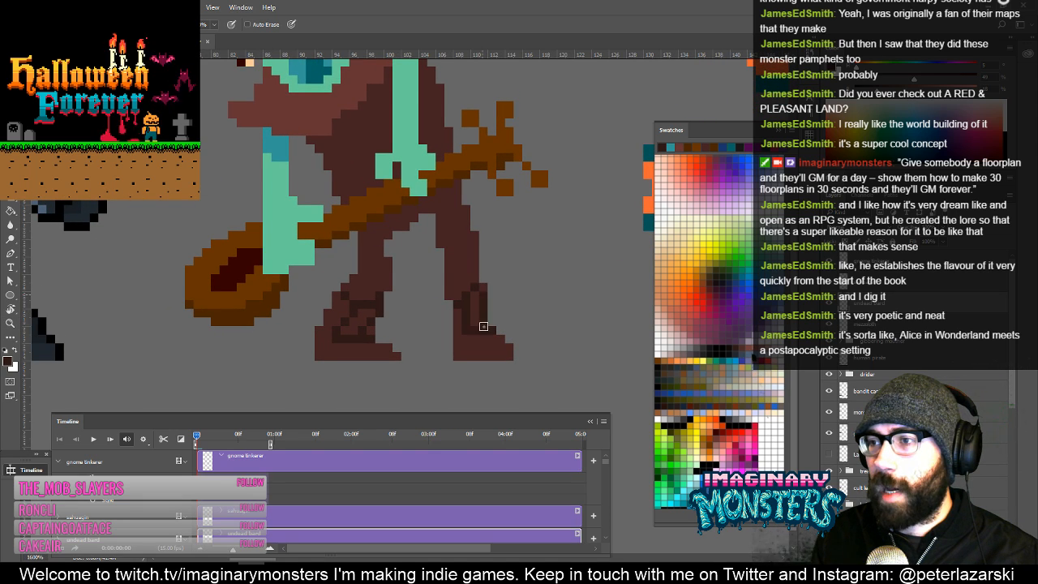
key(z)
alt+click(508, 325)
alt+click(510, 324)
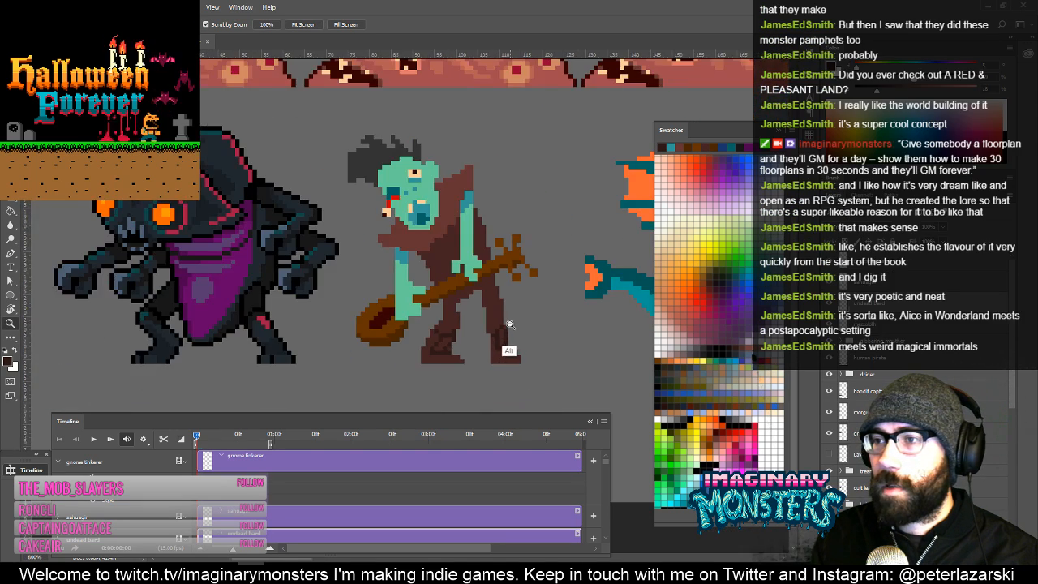
alt+click(509, 325)
drag(499, 319, 471, 311)
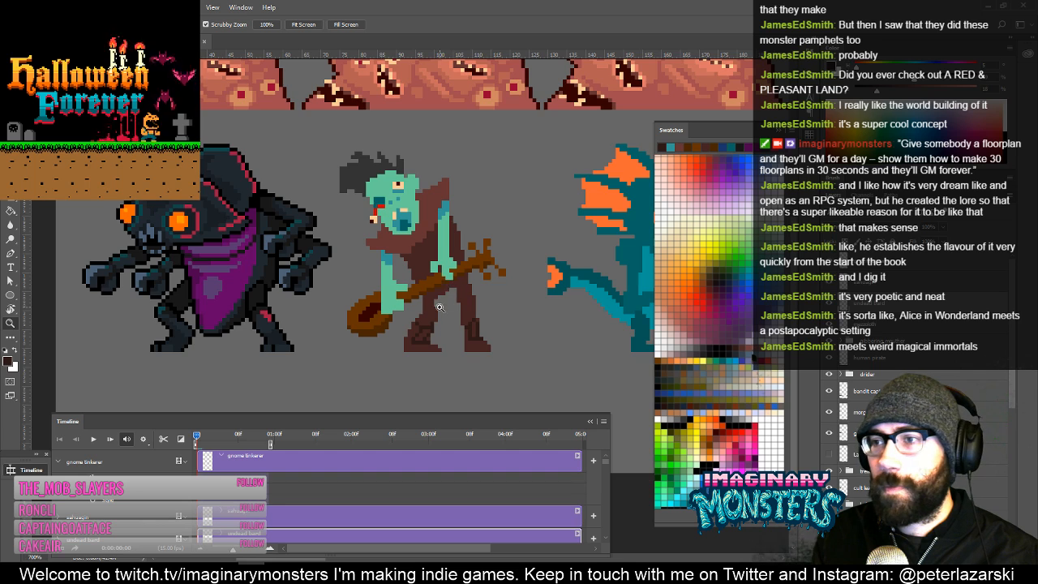
Sample the cloak's lighter reddish brown and fill both trouser legs above the boots with it.
click(438, 307)
key(b)
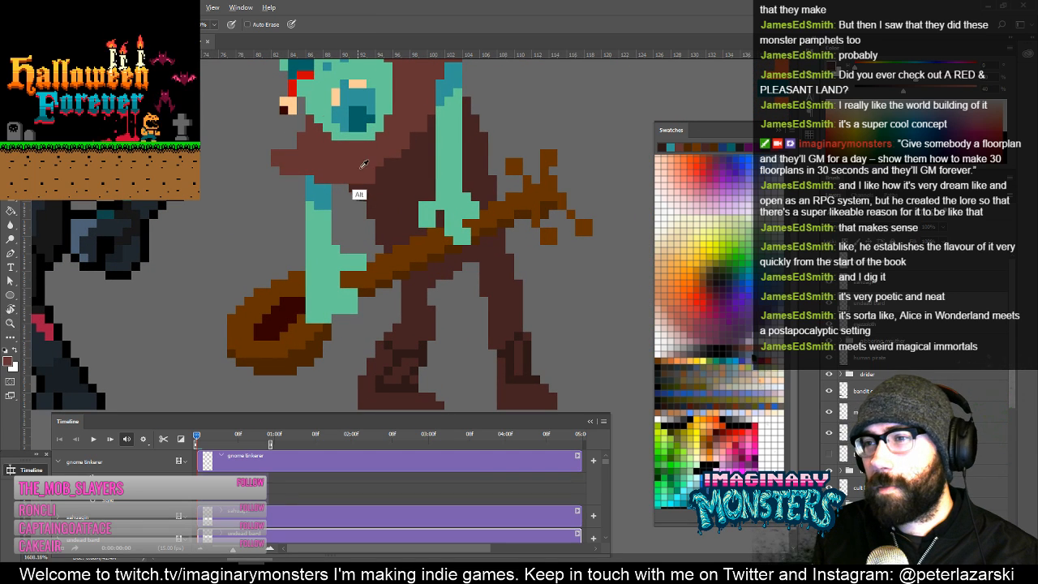
alt+click(363, 165)
drag(455, 273, 410, 286)
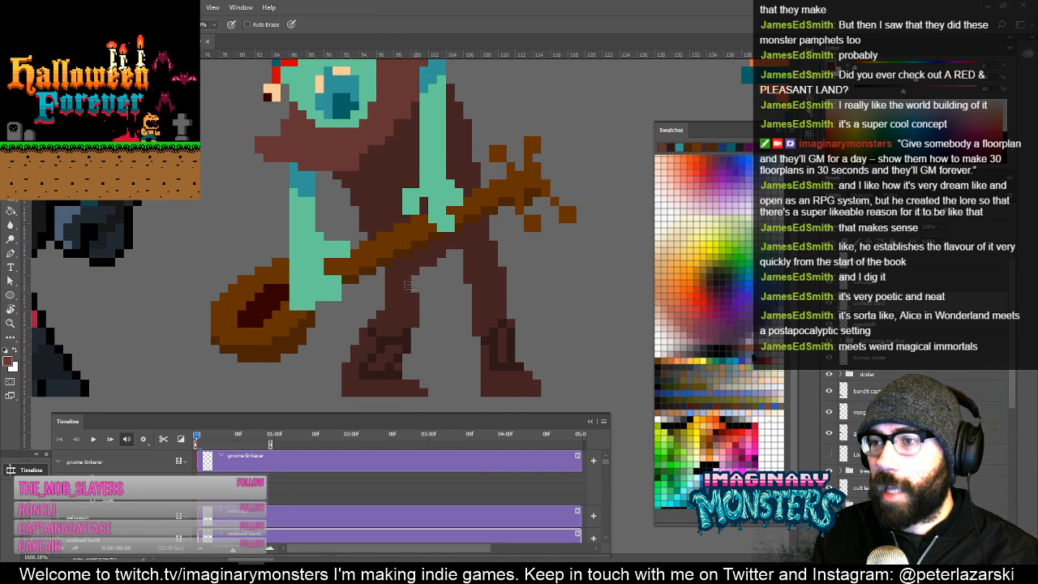
key(g)
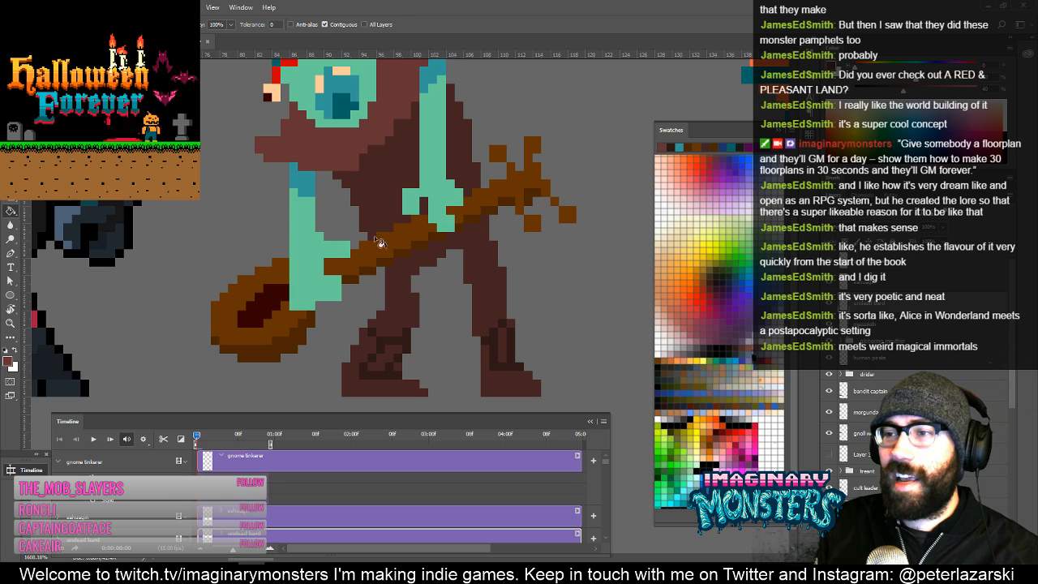
click(407, 318)
key(z)
alt+click(487, 300)
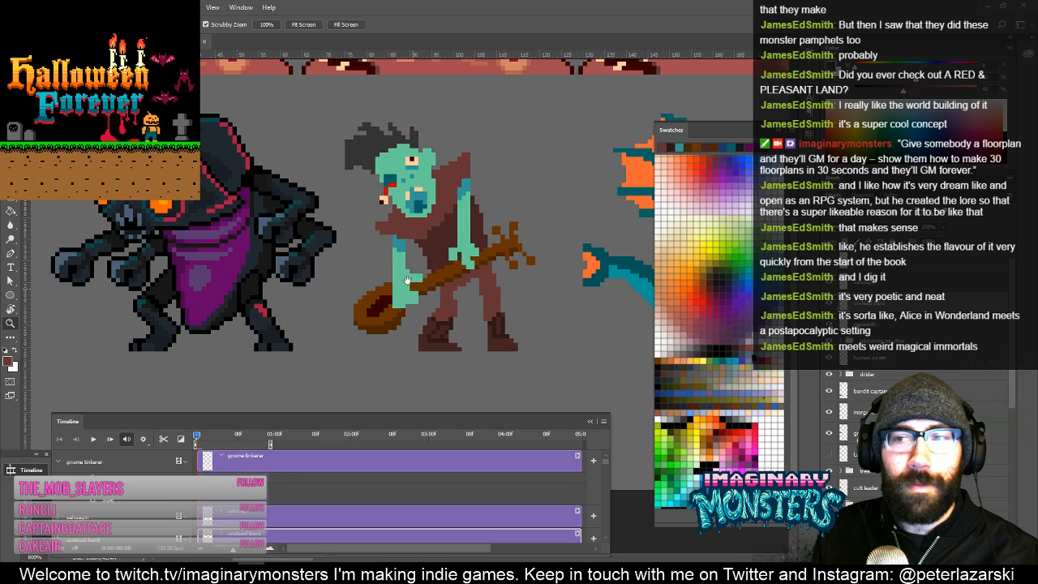
Sample the torso's dark brown and refine the shadow edge along the underside of the cloak.
click(396, 209)
click(400, 216)
click(401, 217)
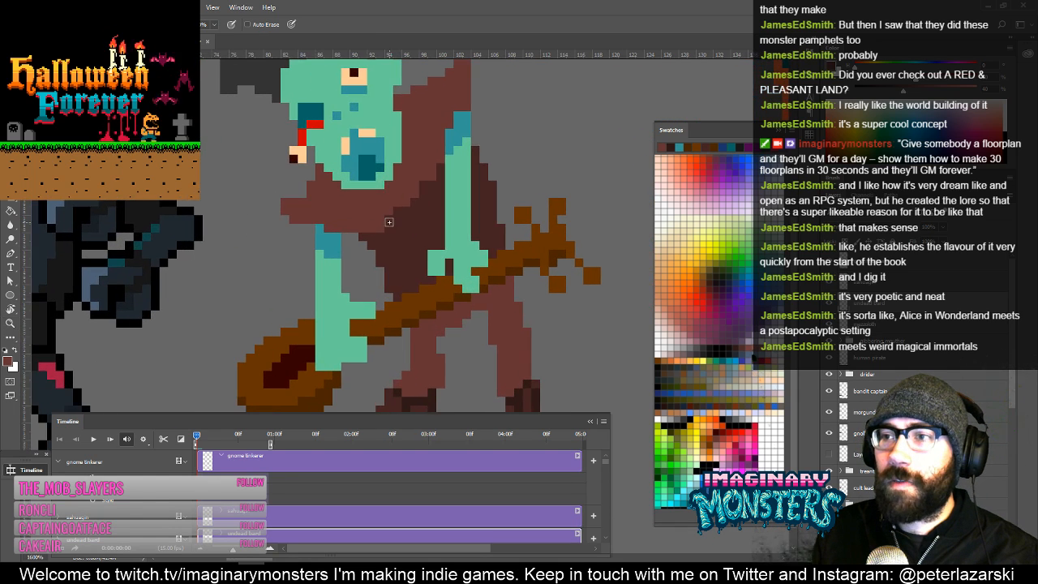
alt+click(384, 259)
drag(405, 213, 408, 264)
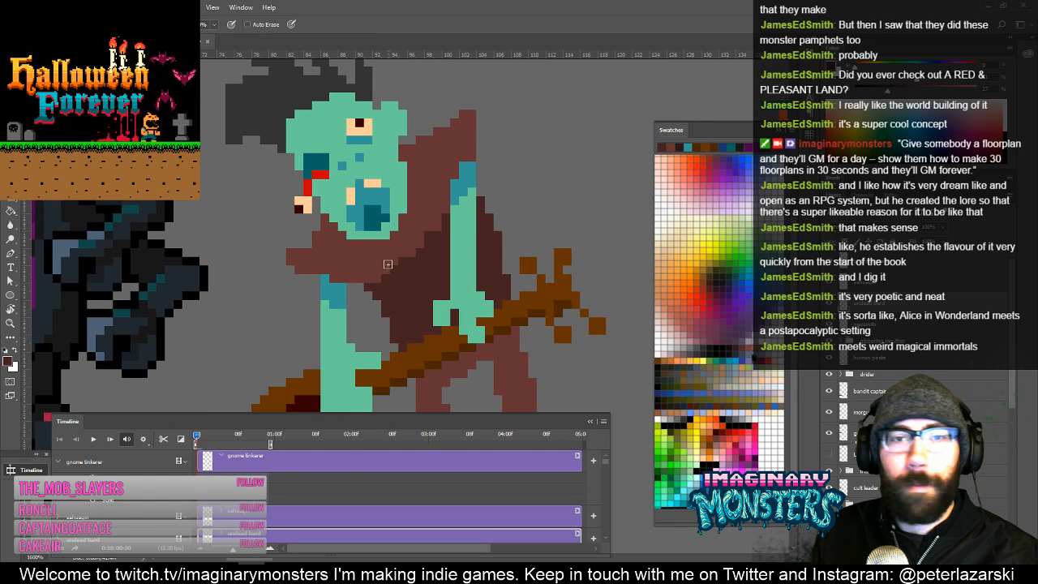
alt+click(399, 283)
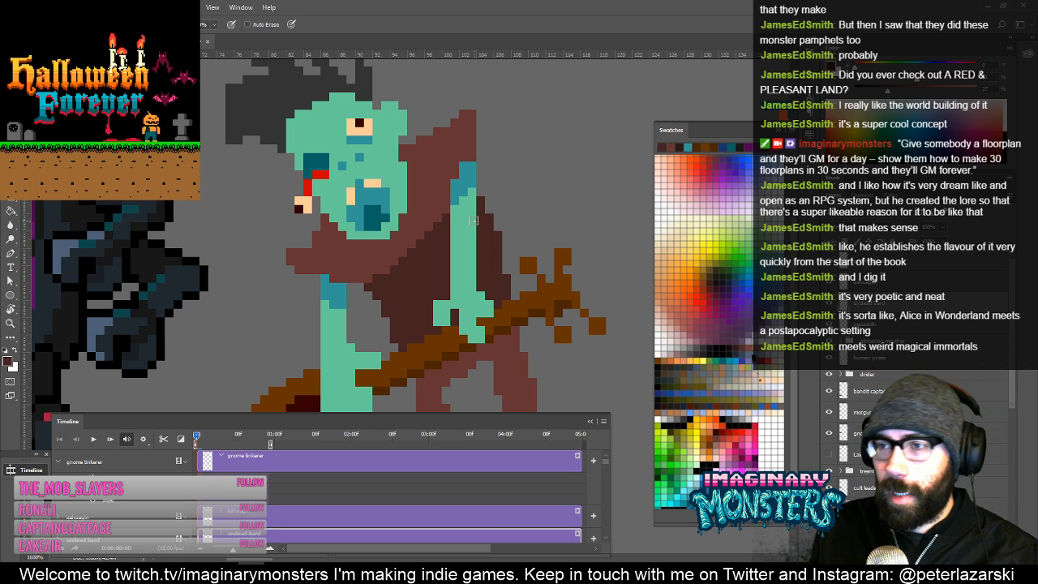
Sample the cloak's lighter reddish brown and widen the raised shoulder point with extra pixels along its outer edge.
alt+click(318, 279)
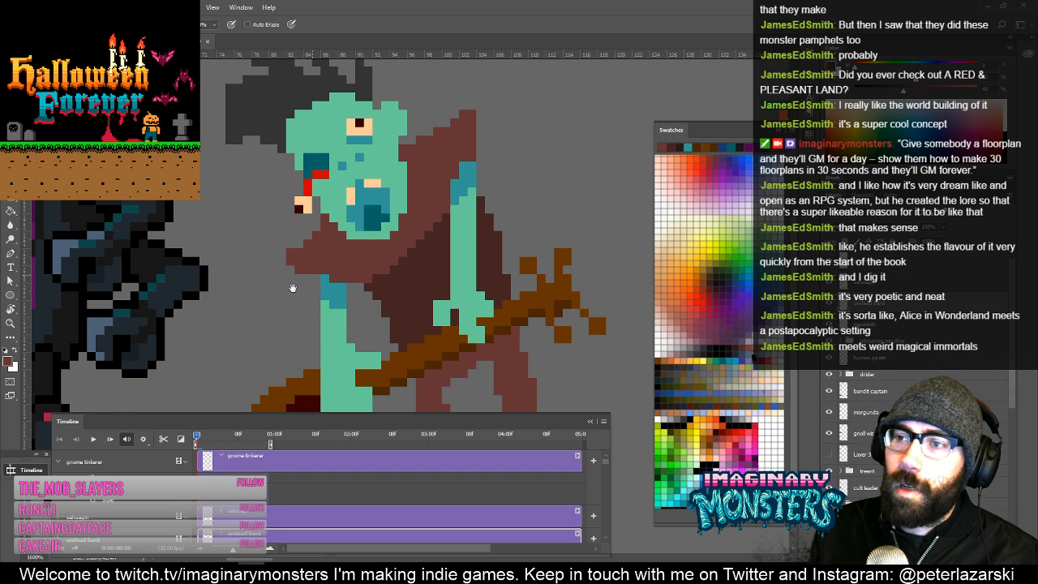
drag(293, 288, 282, 314)
drag(412, 284, 417, 306)
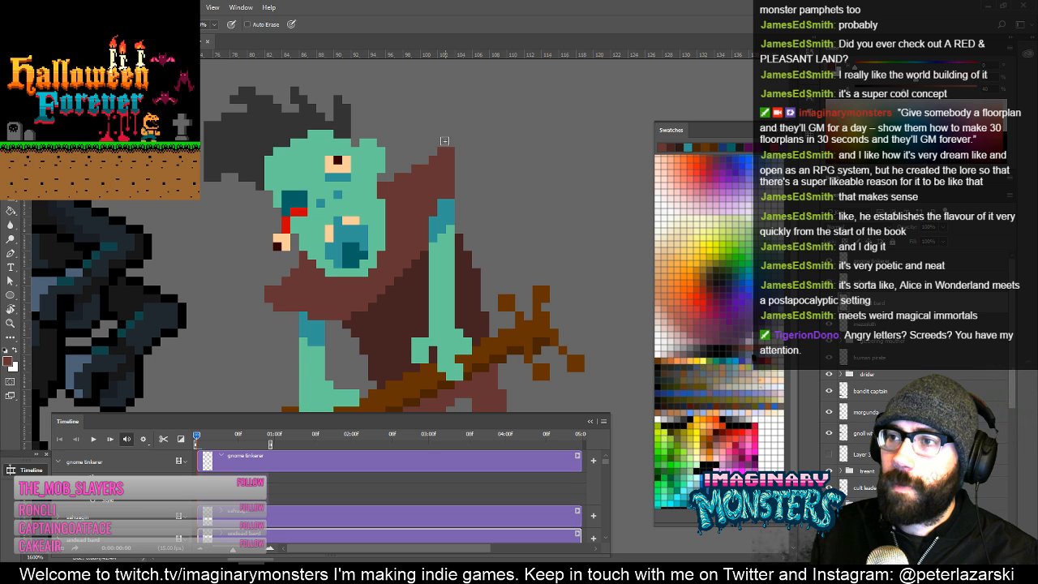
drag(444, 141, 462, 171)
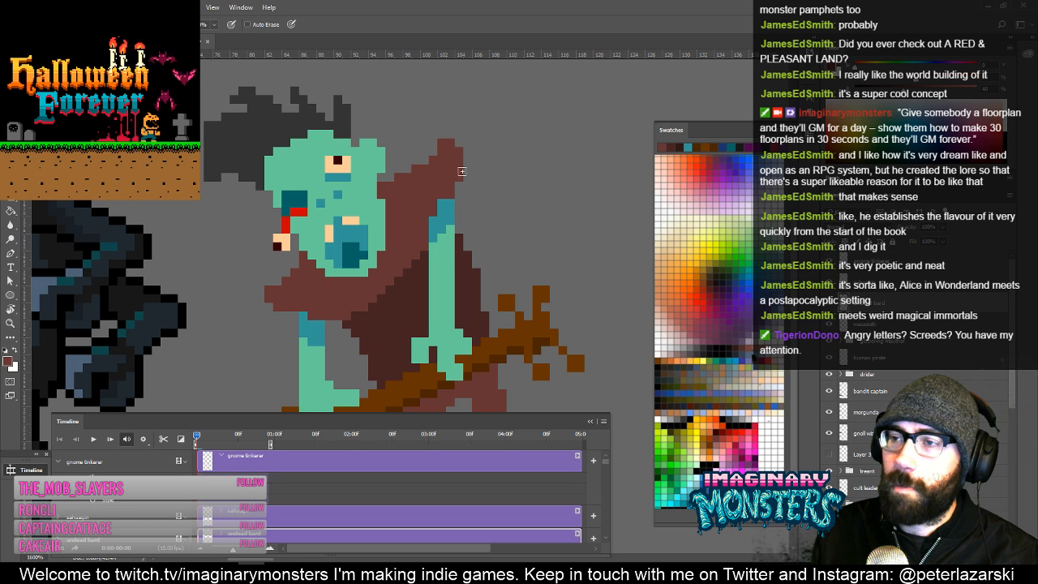
key(z)
alt+click(459, 211)
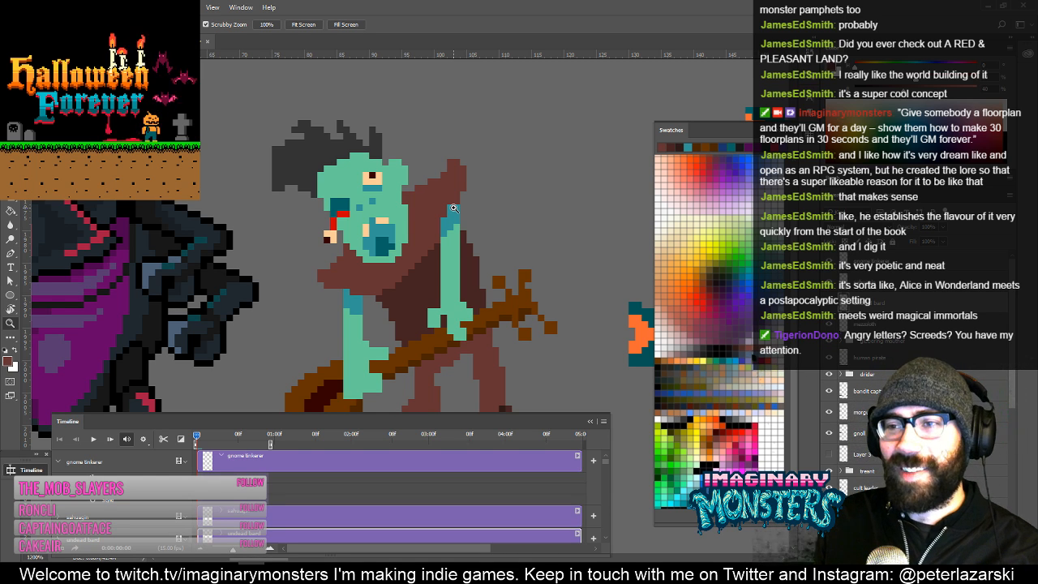
drag(288, 262, 377, 232)
key(b)
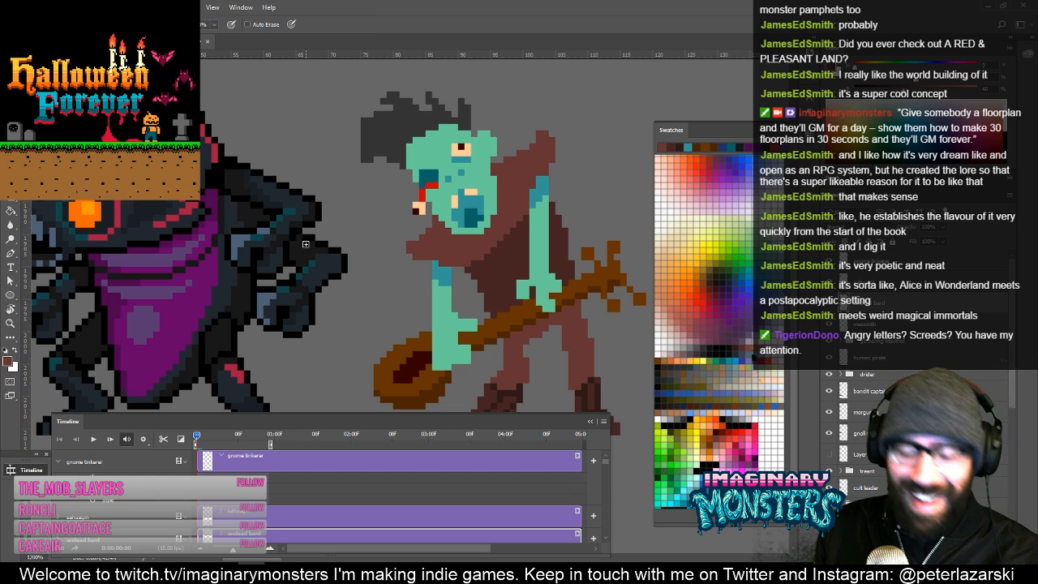
key(v)
key(b)
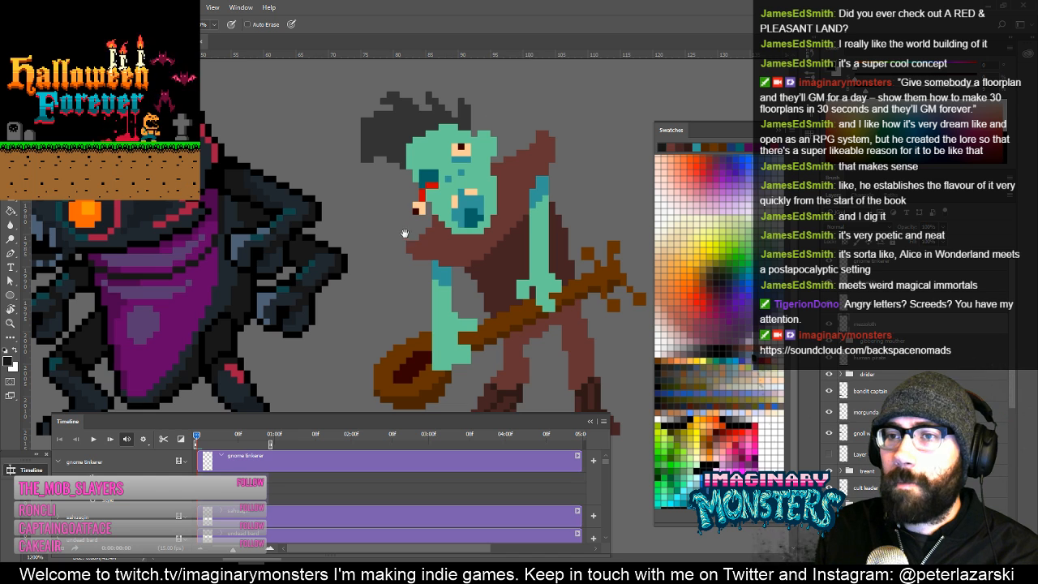
drag(405, 234, 392, 212)
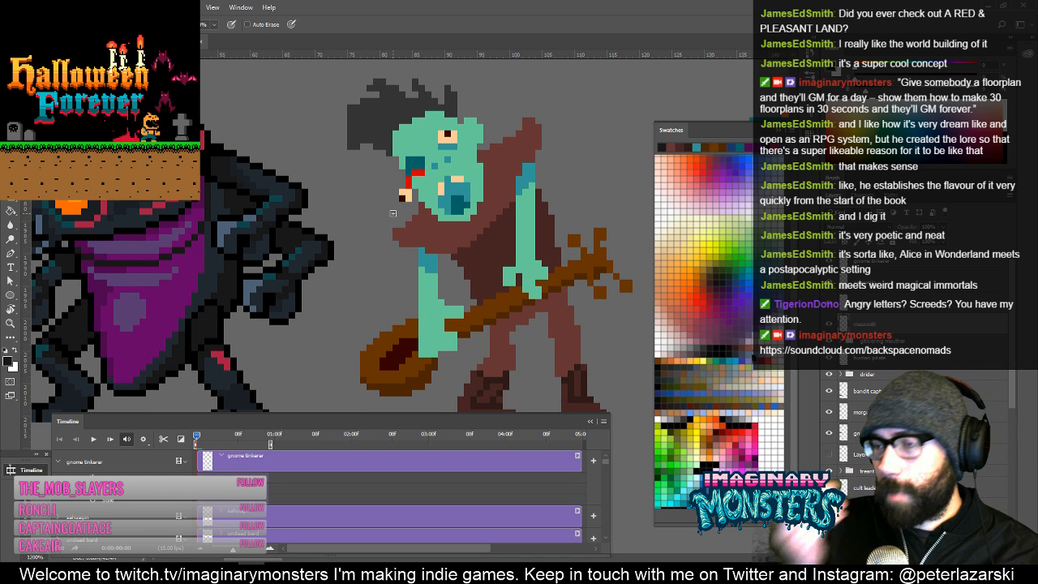
mouse_move(490, 240)
mouse_down()
mouse_move(434, 222)
mouse_move(442, 229)
mouse_up()
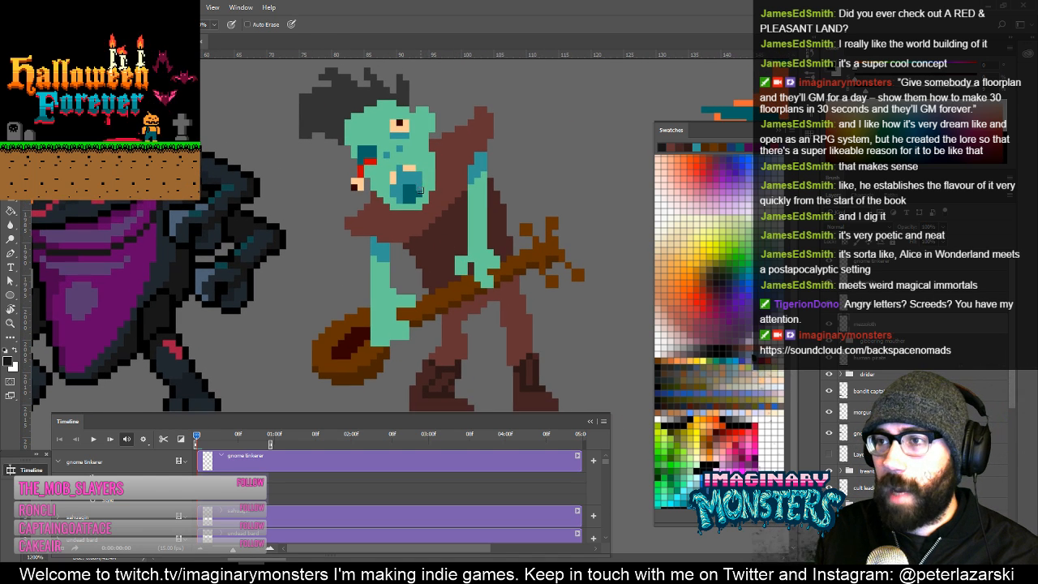
key(v)
drag(428, 187, 435, 208)
key(ctrl+z)
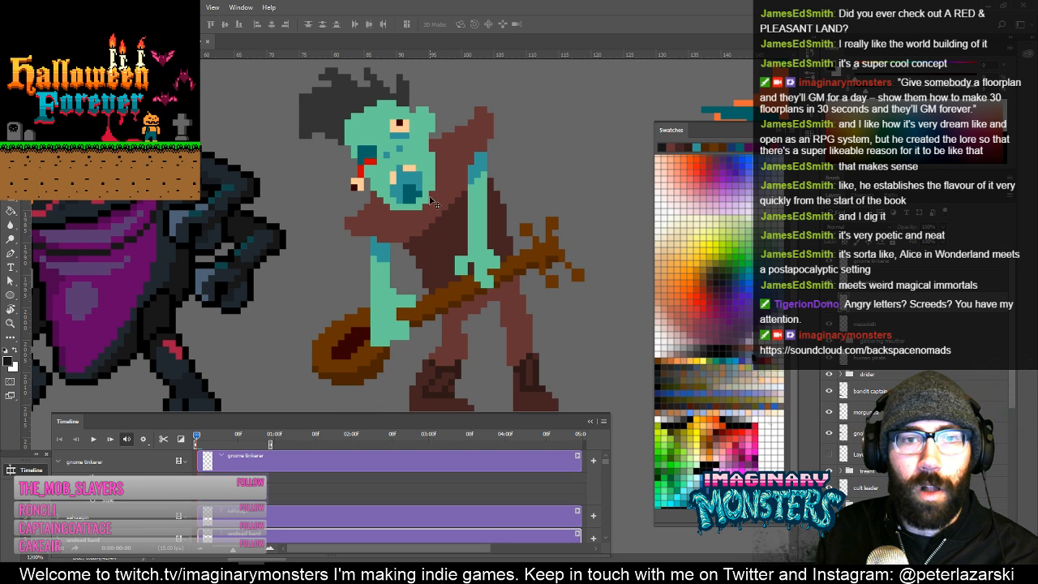
key(b)
drag(440, 213, 411, 225)
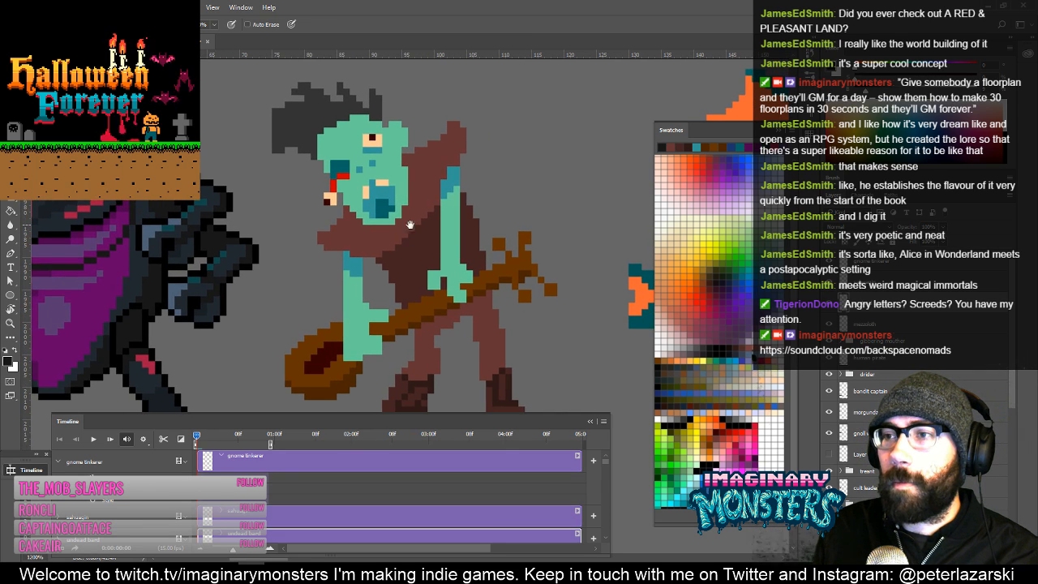
drag(414, 263, 451, 290)
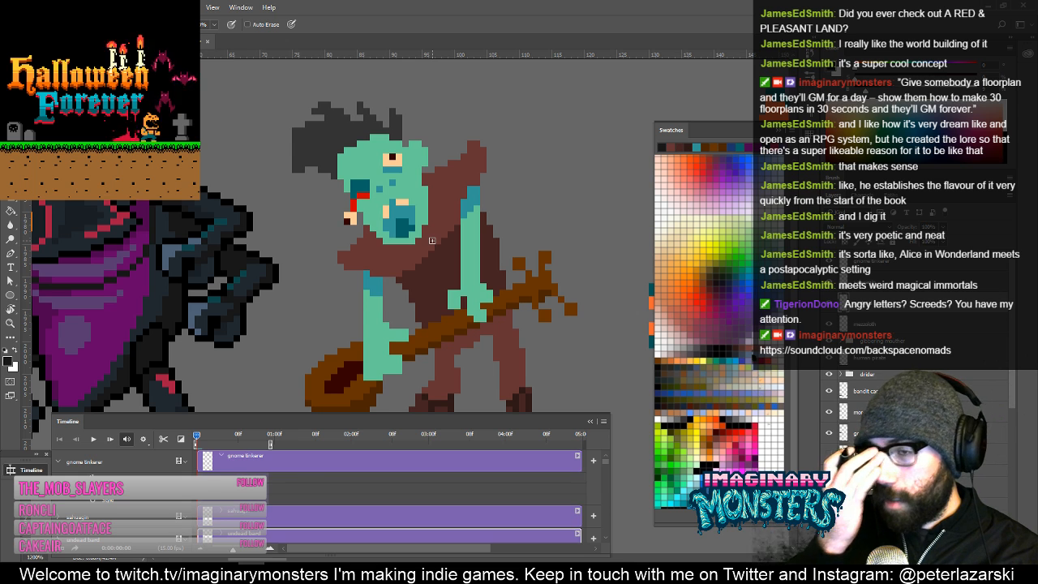
drag(432, 240, 478, 252)
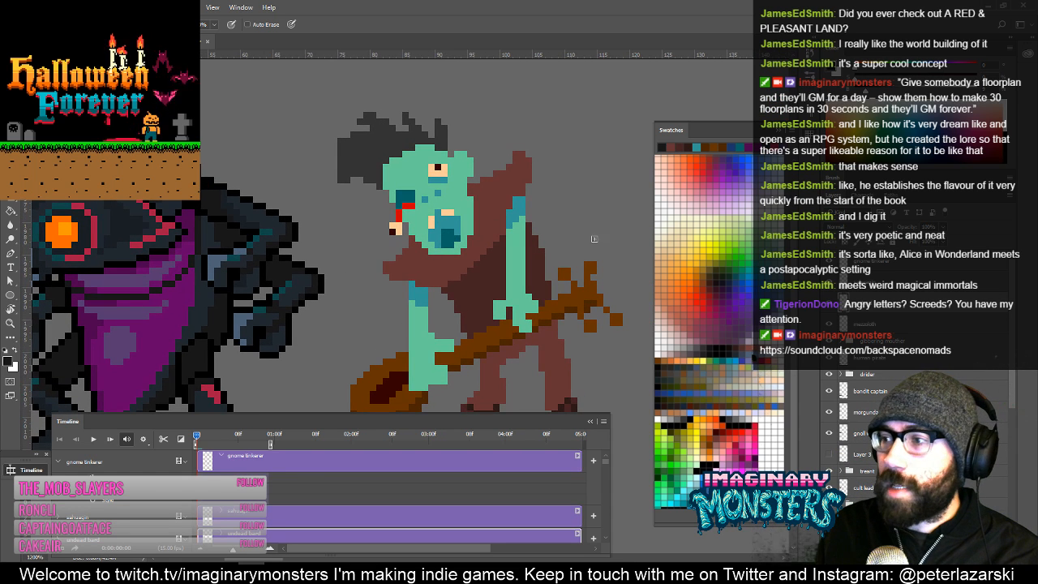
Pick a slate blue swatch and paint highlight streaks through the zombie's swept-back hair.
click(758, 377)
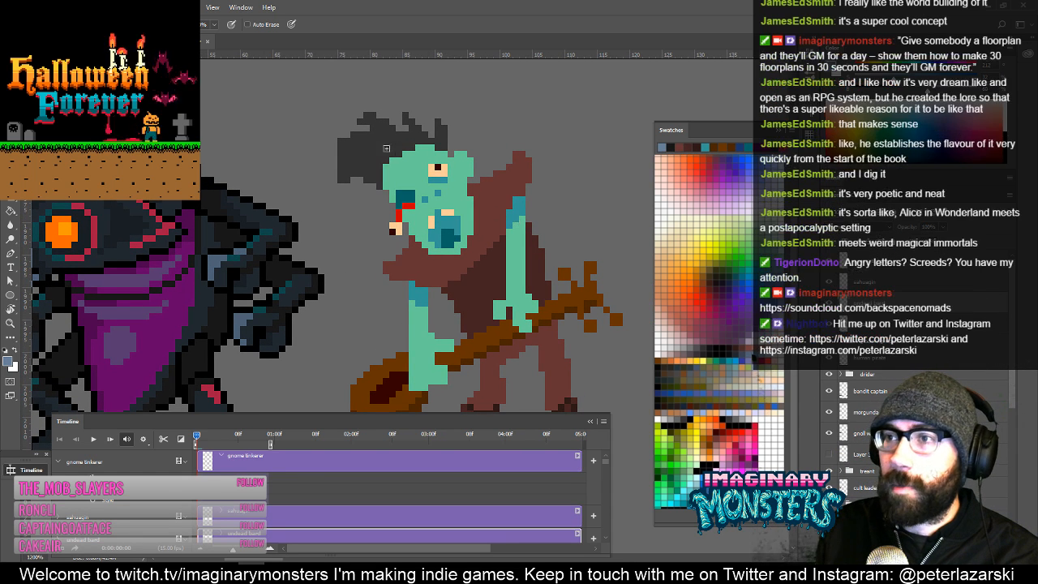
drag(357, 146, 369, 145)
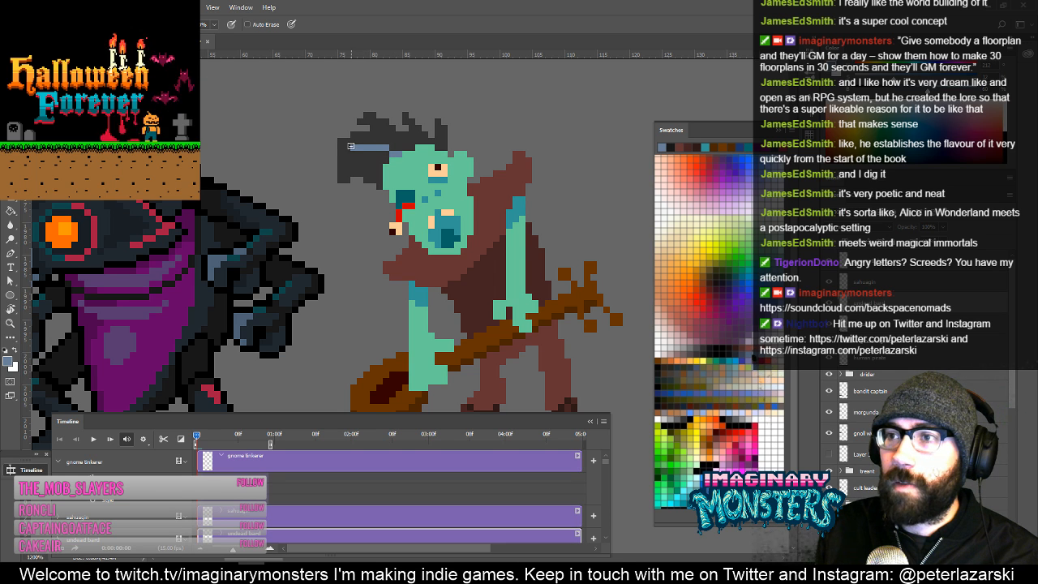
mouse_move(344, 154)
mouse_down()
mouse_move(390, 151)
mouse_move(374, 169)
mouse_move(373, 194)
mouse_move(348, 163)
mouse_up()
key(z)
click(349, 161)
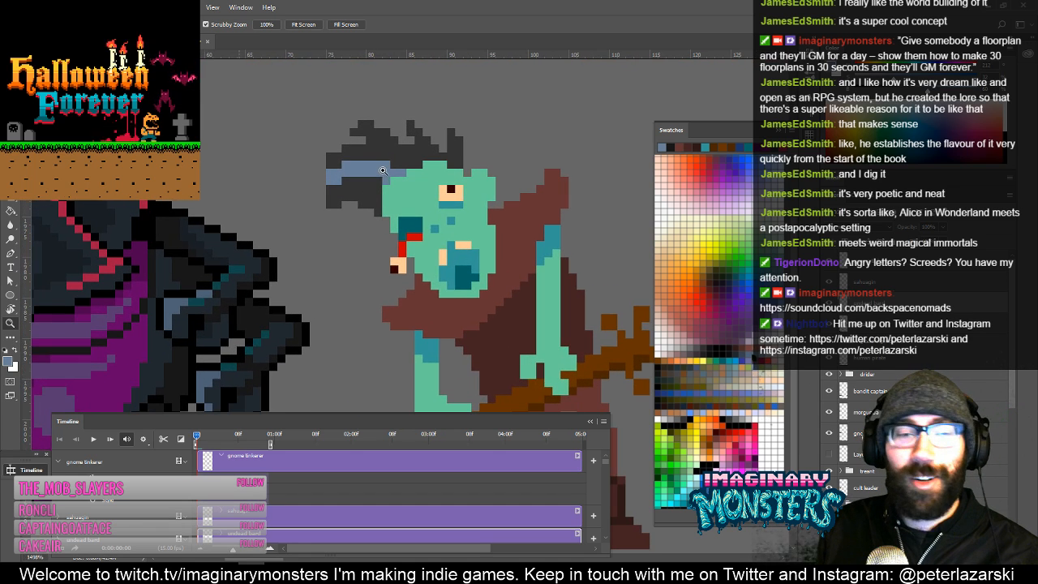
key(b)
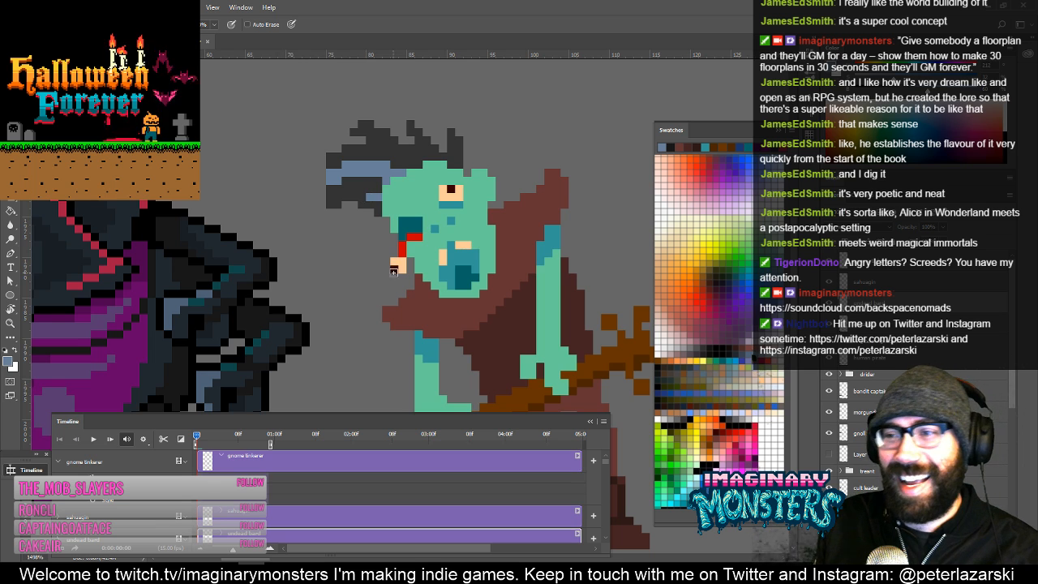
drag(373, 227, 355, 248)
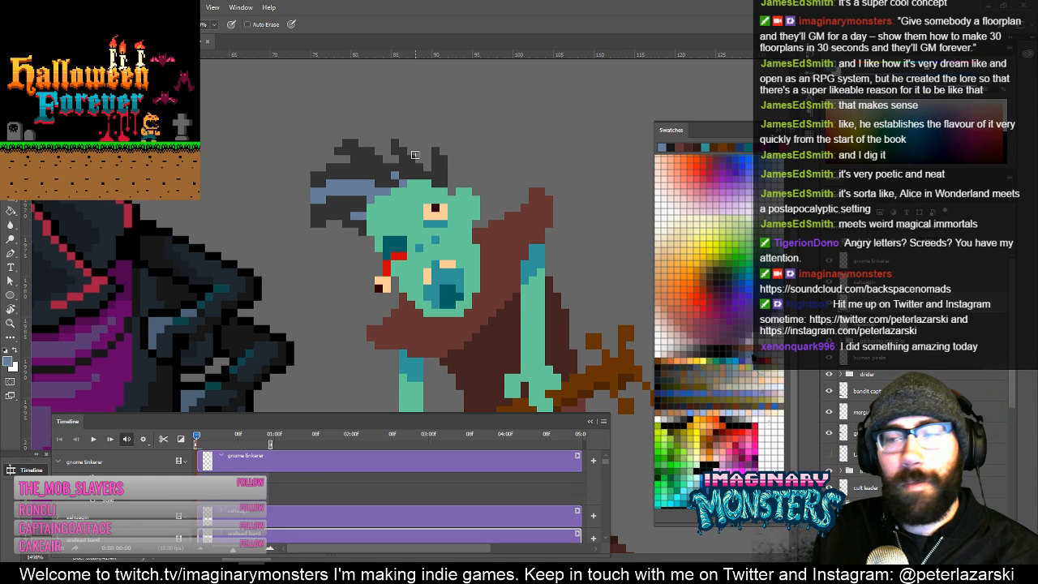
drag(332, 225, 377, 230)
key(e)
drag(436, 261, 352, 257)
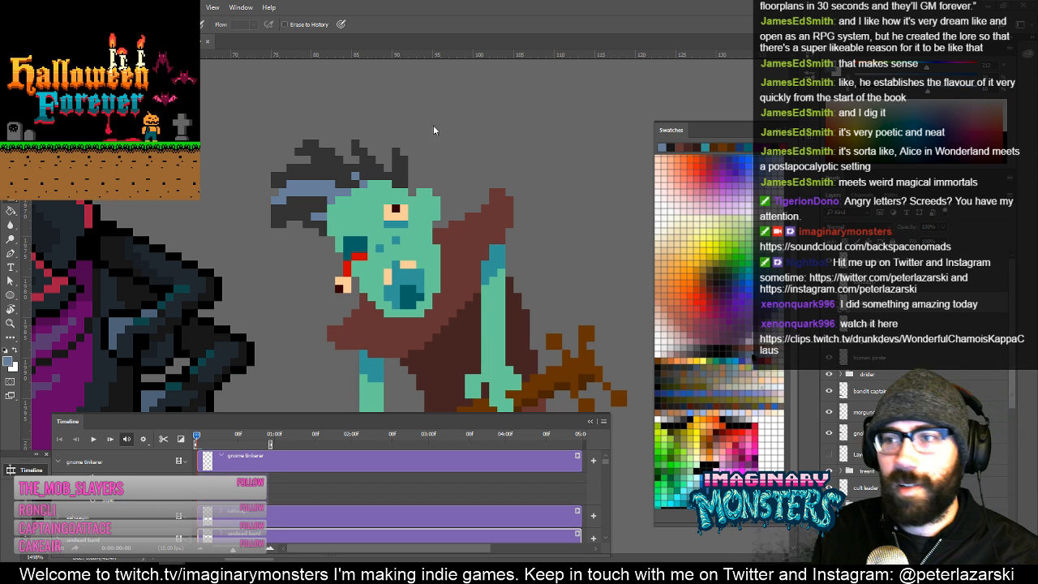
click(324, 176)
drag(322, 214, 377, 199)
Sample the hair's grey and shade the lower locks of the zombie's hair with a darker tone.
key(b)
alt+click(378, 164)
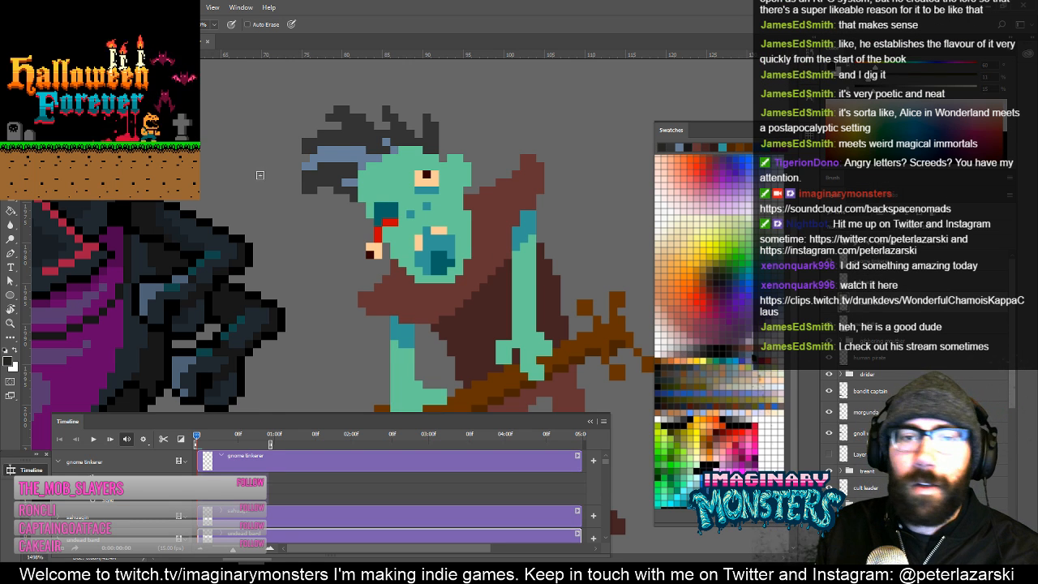
drag(316, 192, 358, 206)
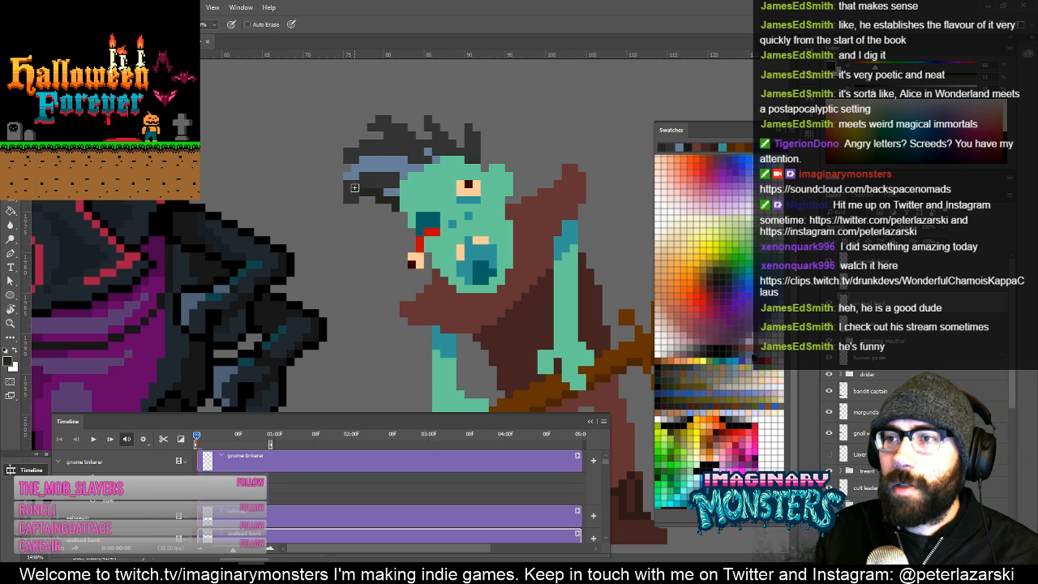
drag(415, 183, 383, 239)
alt+click(363, 206)
click(360, 217)
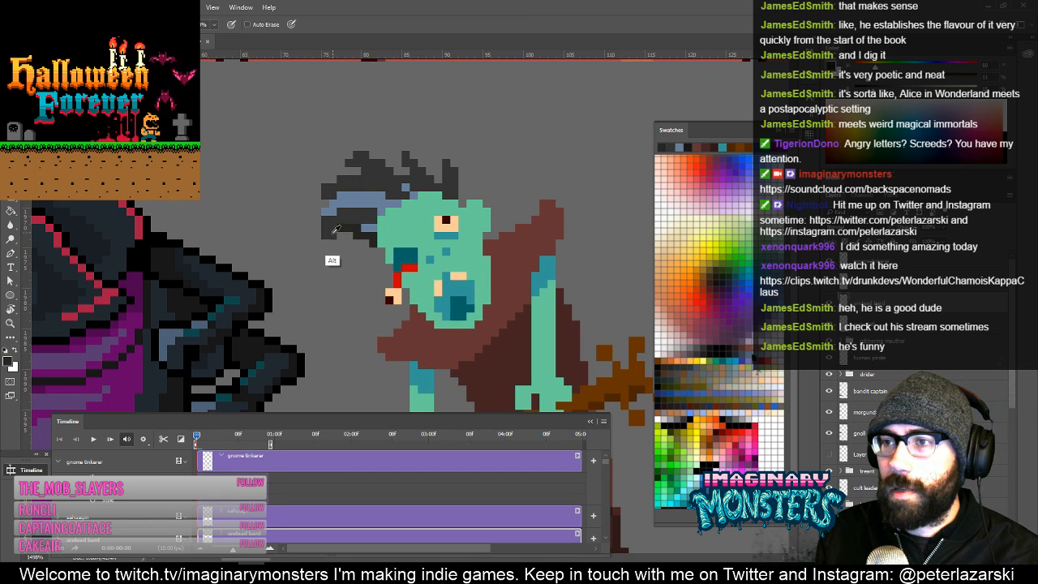
Refine the dark shadow pixels at the back tips of the zombie's lower hair locks.
key(z)
alt+click(361, 218)
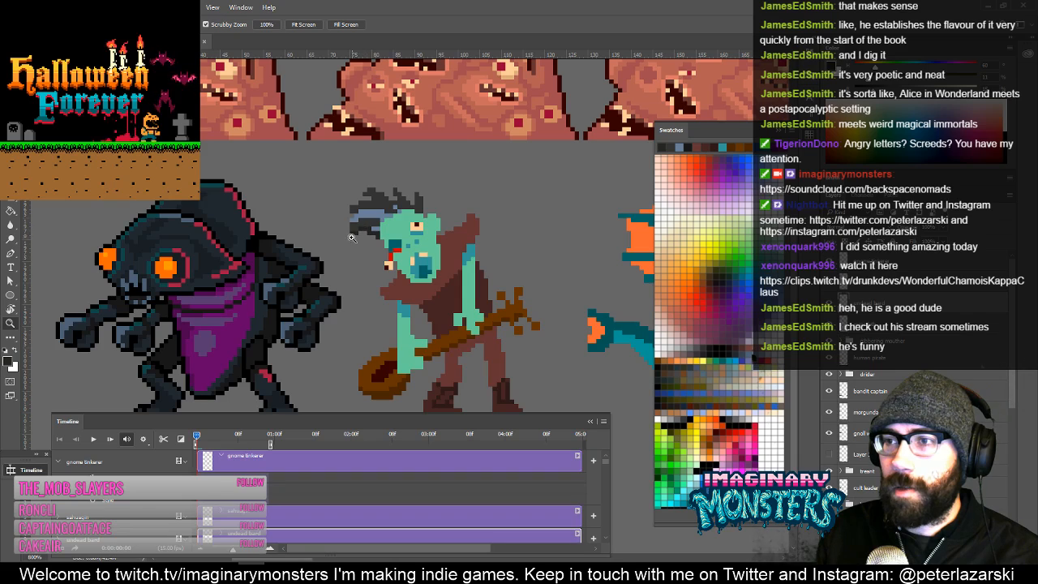
click(353, 235)
key(b)
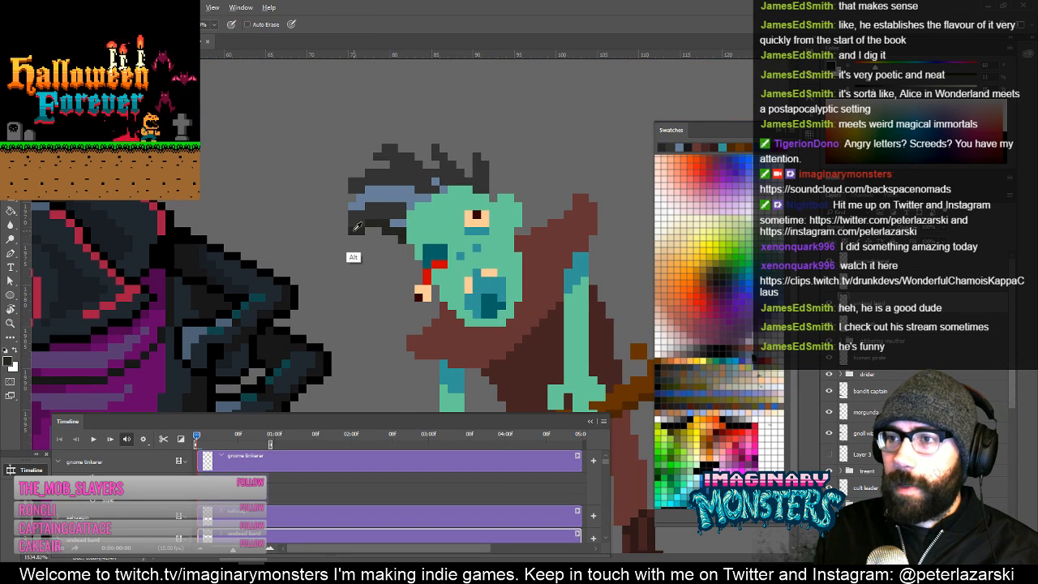
drag(432, 237, 371, 239)
drag(472, 278, 458, 246)
Shade the outer edge of the front hair tuft above the zombie's forehead with the dark tone.
key(z)
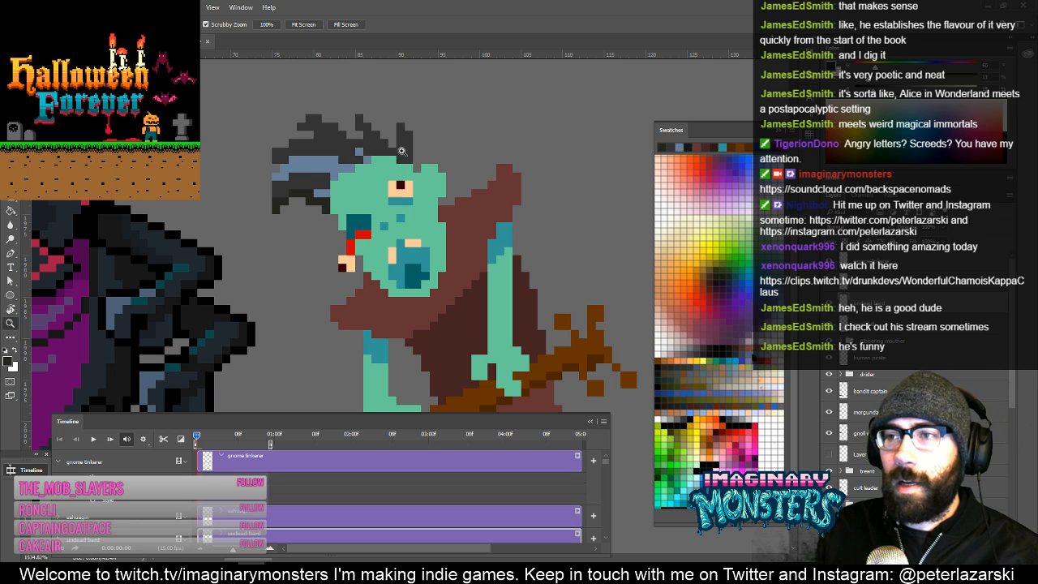
click(398, 155)
key(b)
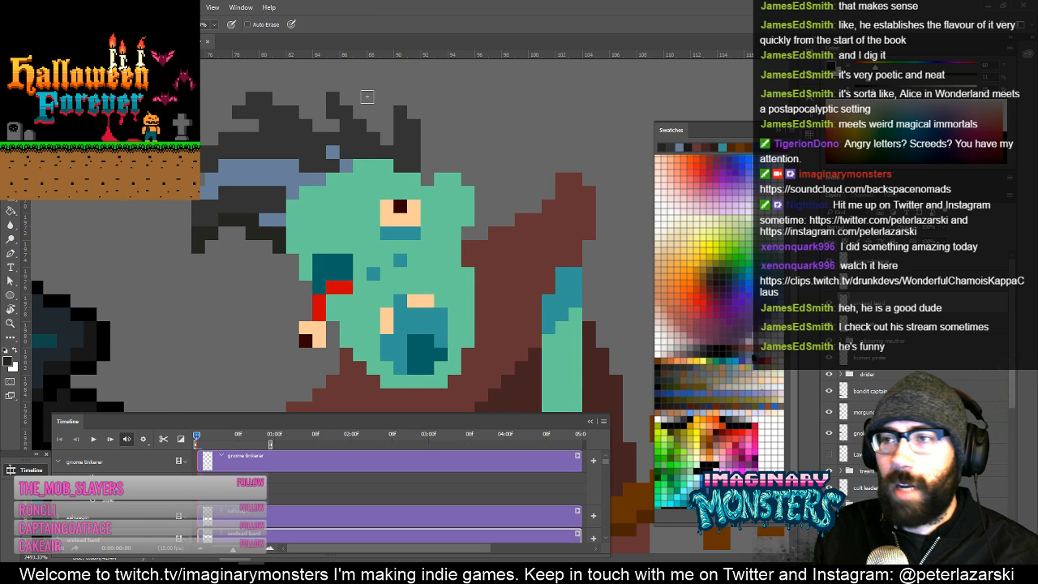
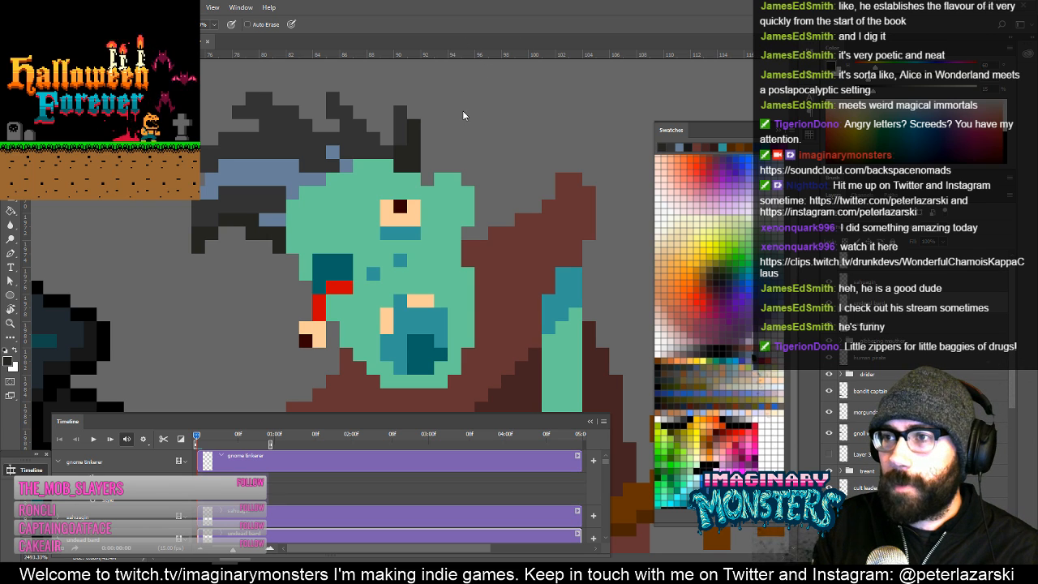
Load the whole zombie sprite's pixels as a selection and add a new layer for its outline.
key(z)
alt+click(481, 180)
alt+click(483, 185)
alt+click(485, 185)
click(474, 190)
mouse_move(468, 185)
mouse_down()
mouse_move(403, 181)
mouse_move(396, 168)
mouse_move(406, 190)
mouse_move(402, 181)
mouse_up()
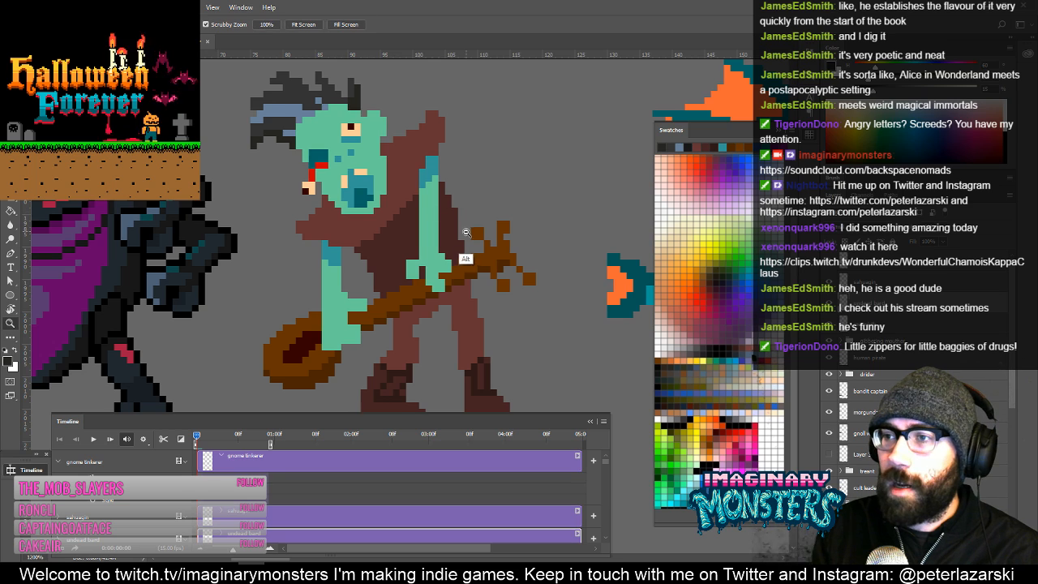
alt+click(467, 232)
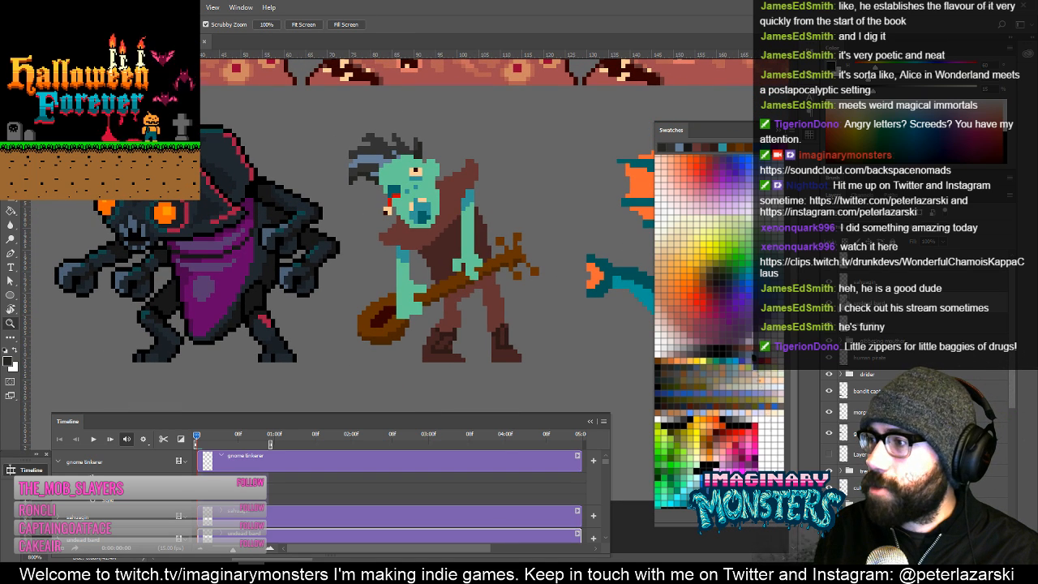
ctrl+click(844, 305)
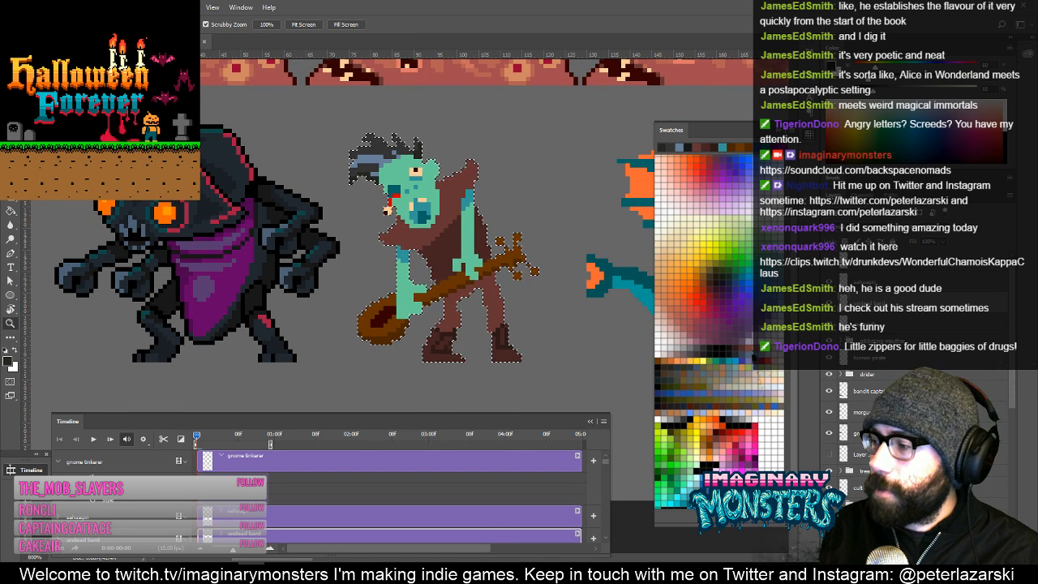
scroll(848, 390, up, 1)
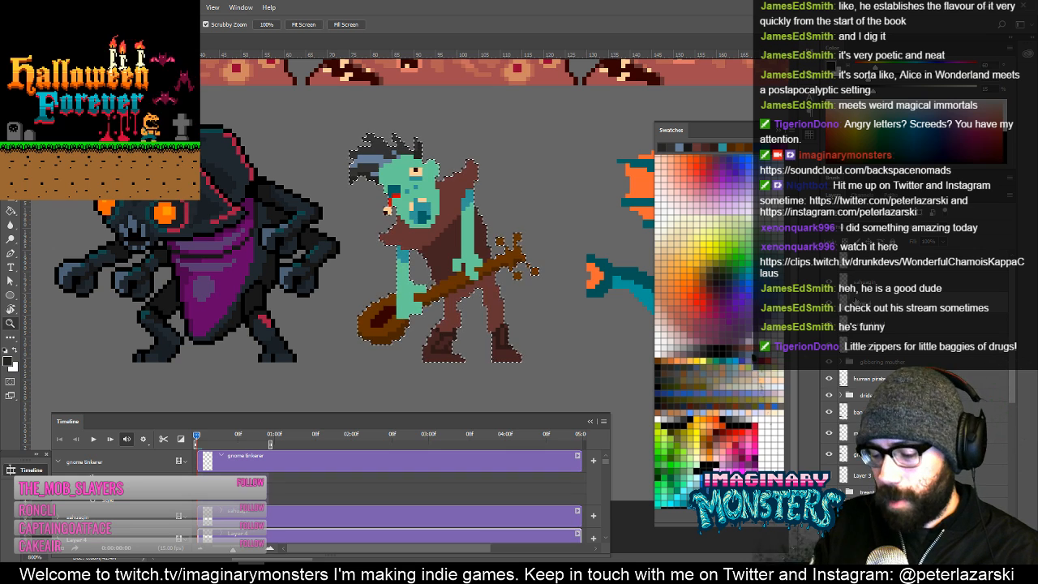
key(w)
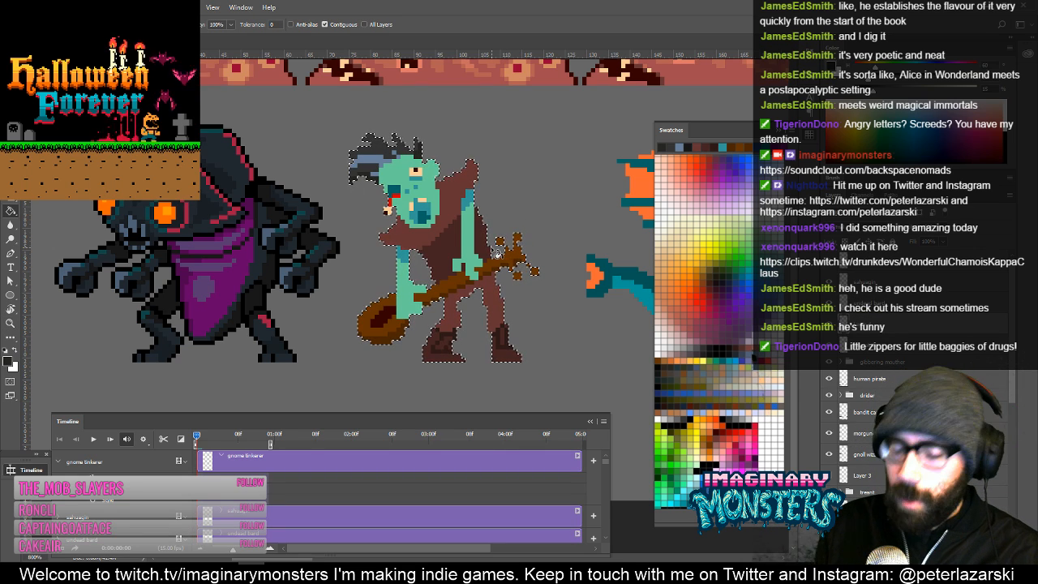
Sample black from the neighbouring spider sprite, shift the selection right, enlarge the pencil and paint the zombie's right-hand outline.
drag(525, 306, 502, 305)
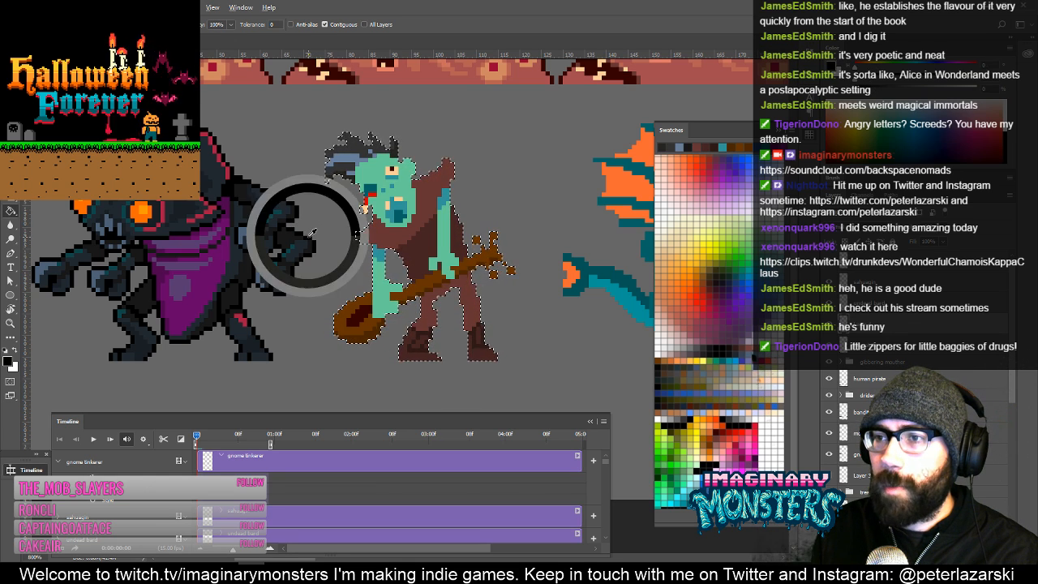
key(b)
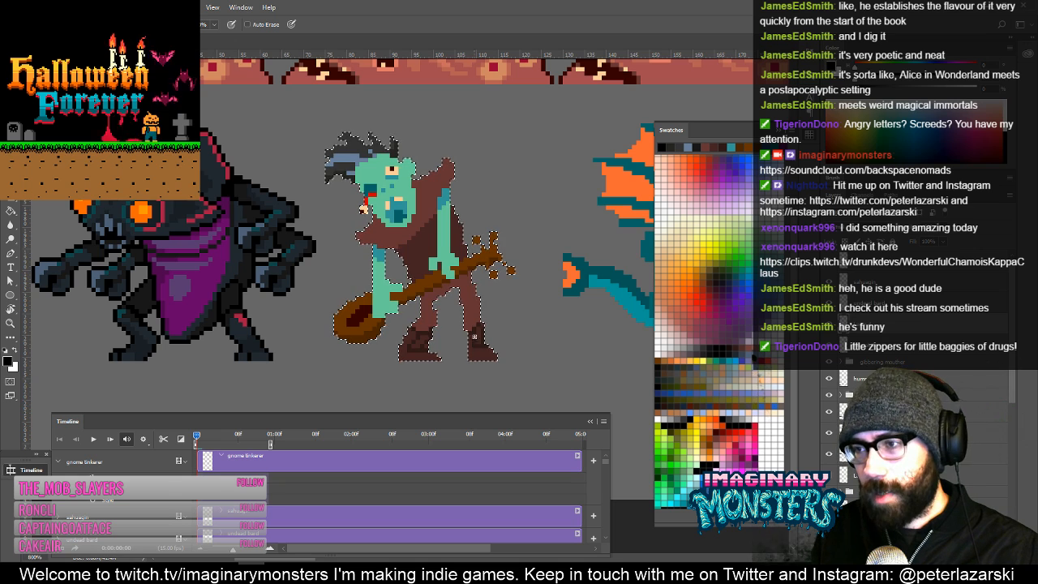
key(m)
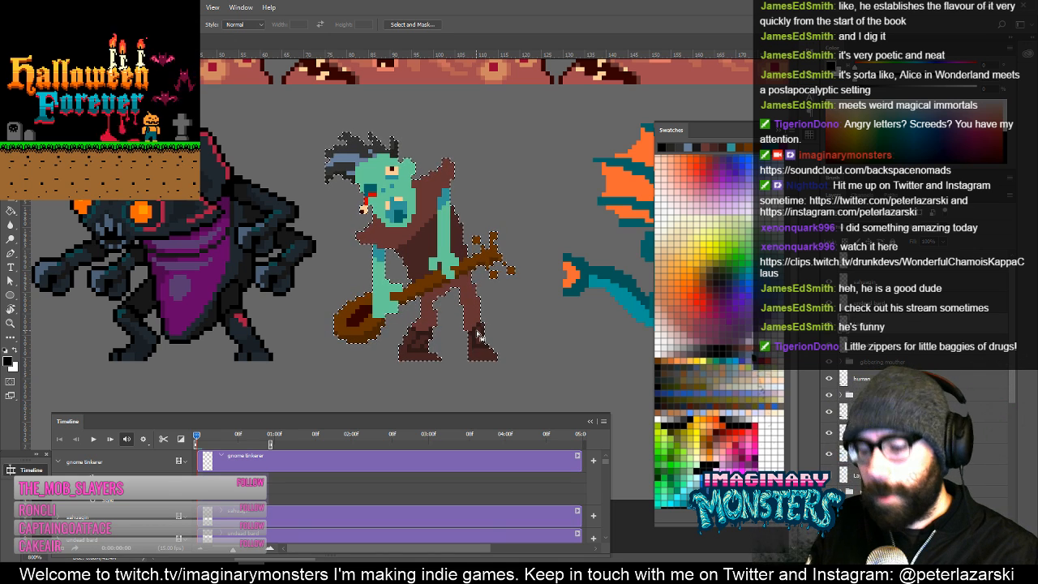
key(b)
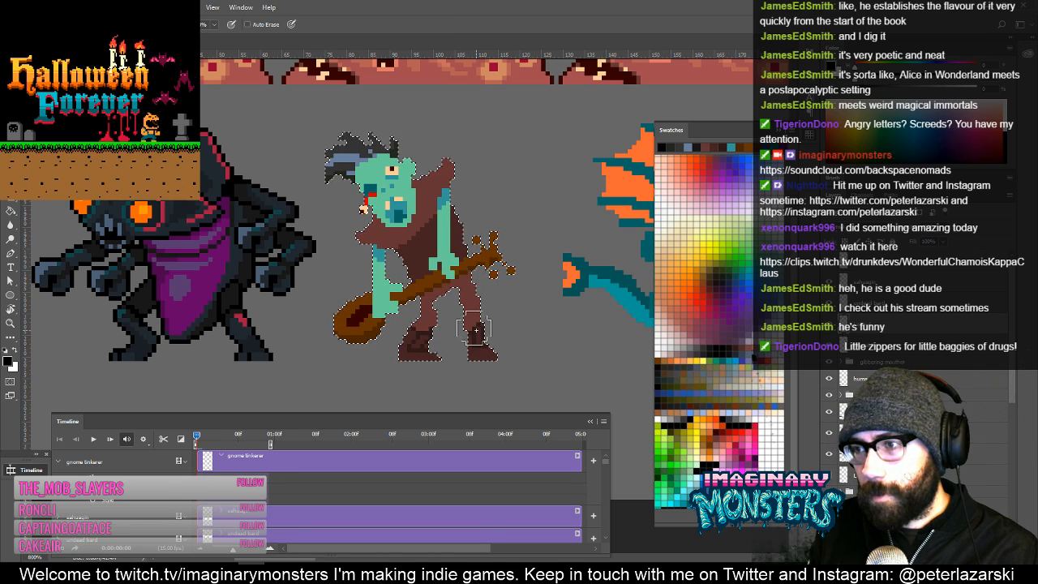
key(bracketright)
key(bracketright)
key(bracketright)
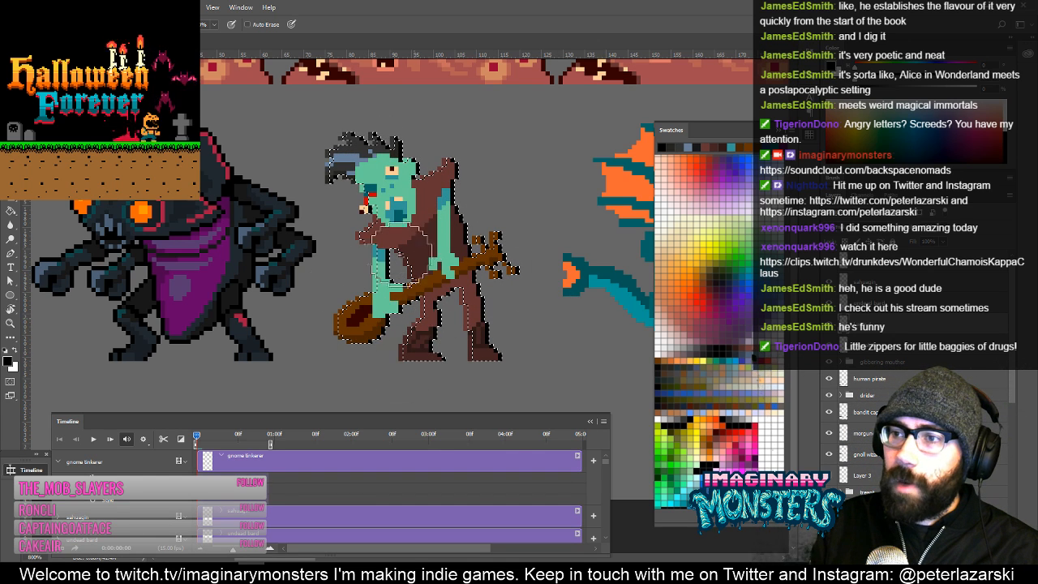
Shift the selection to the left and then upward, painting black at each offset for the zombie's left and upper outlines.
key(m)
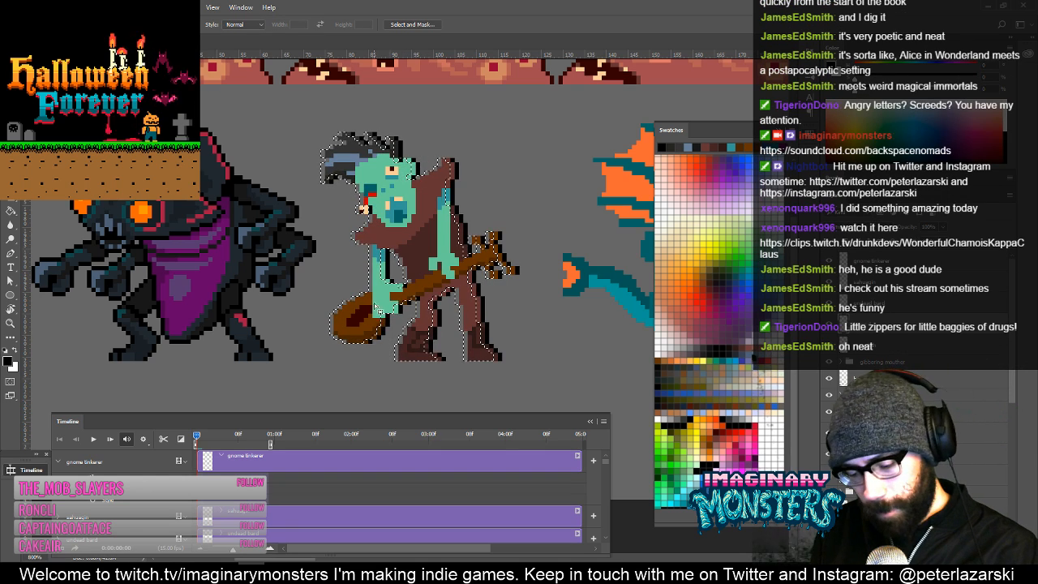
key(b)
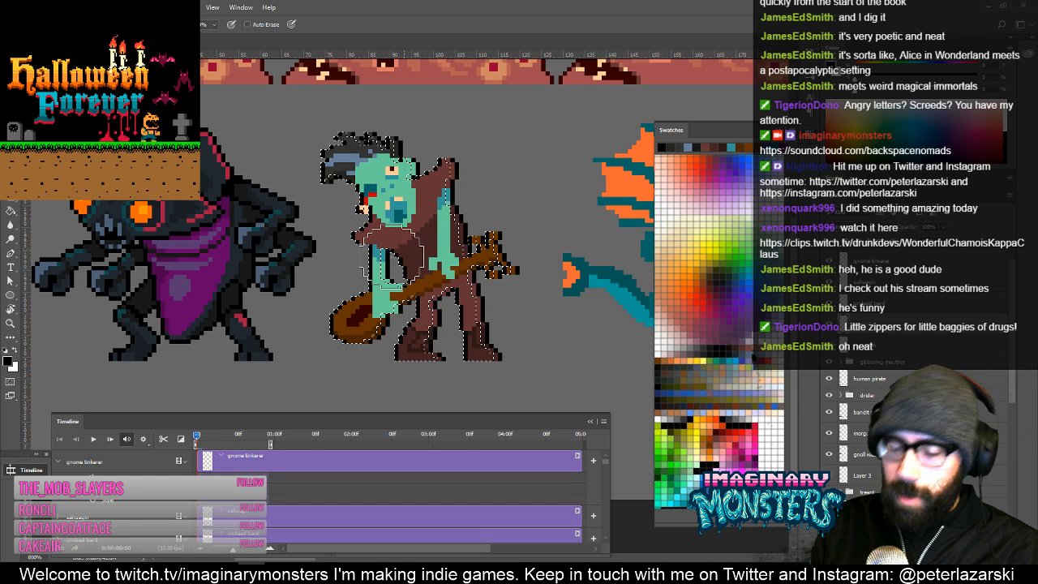
key(m)
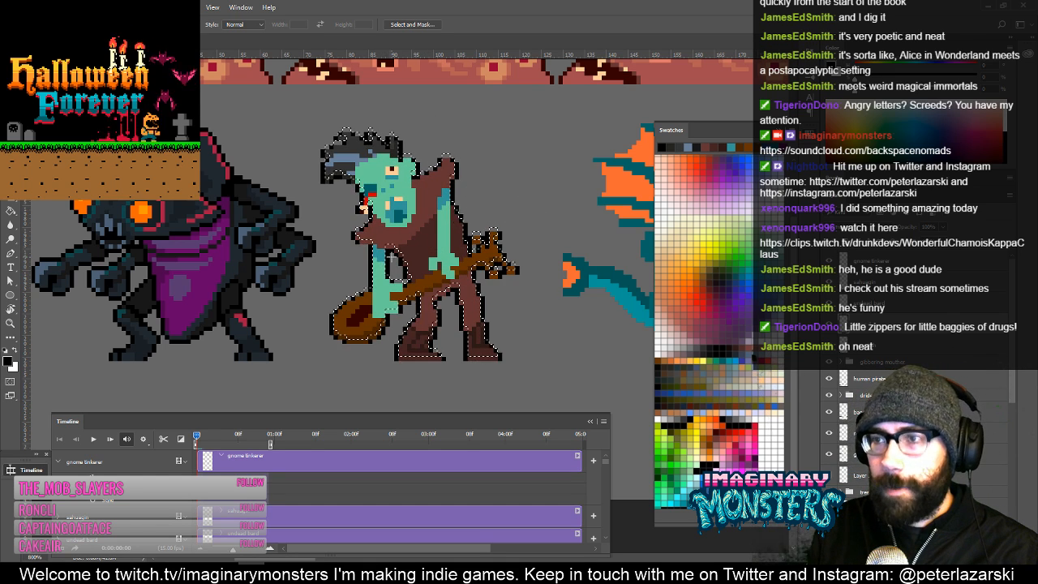
key(b)
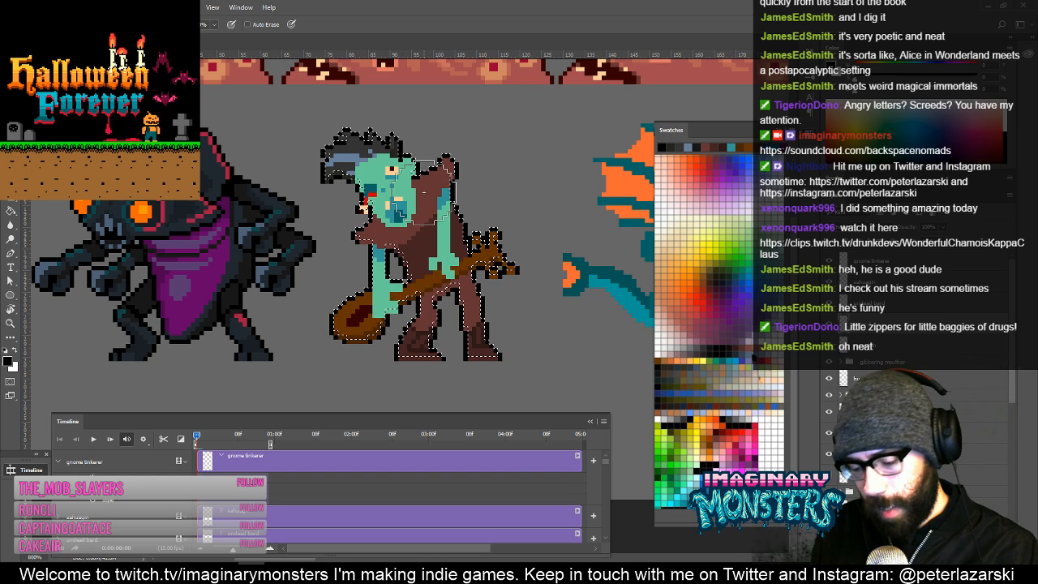
Shift the selection downward, paint black at that offset for the zombie's lower outline, and deselect.
key(m)
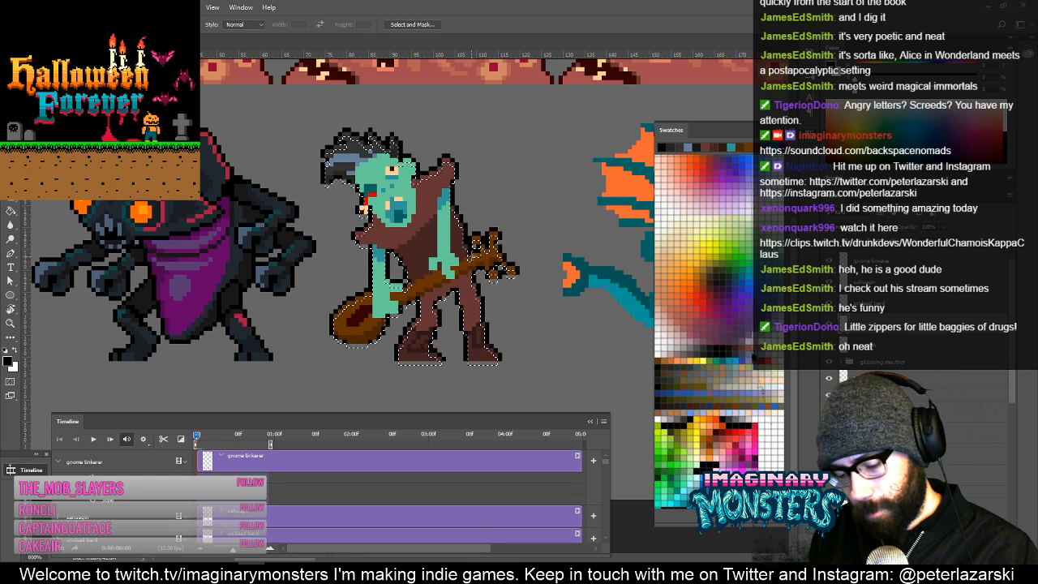
key(b)
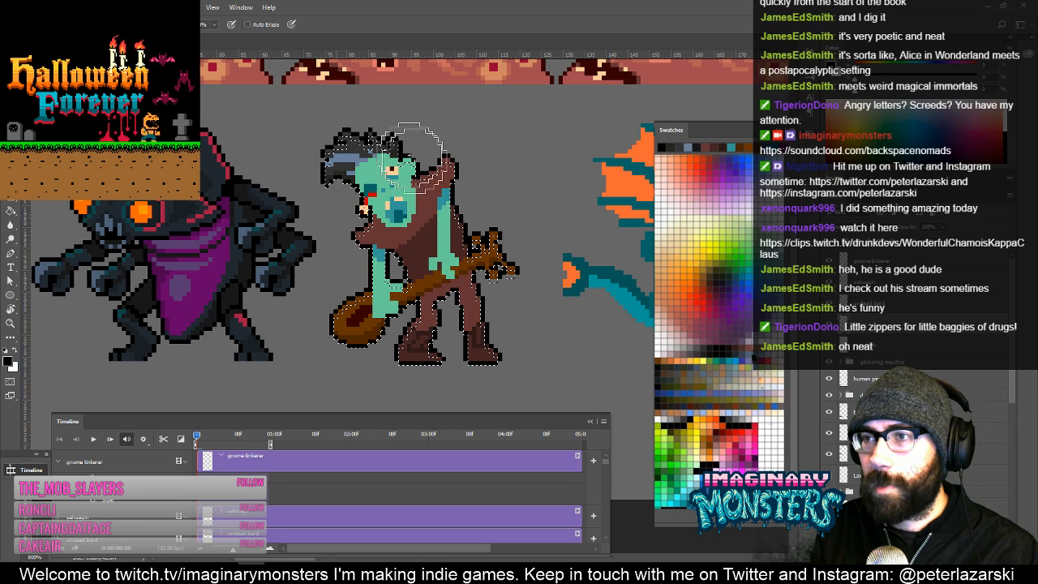
key(ctrl+d)
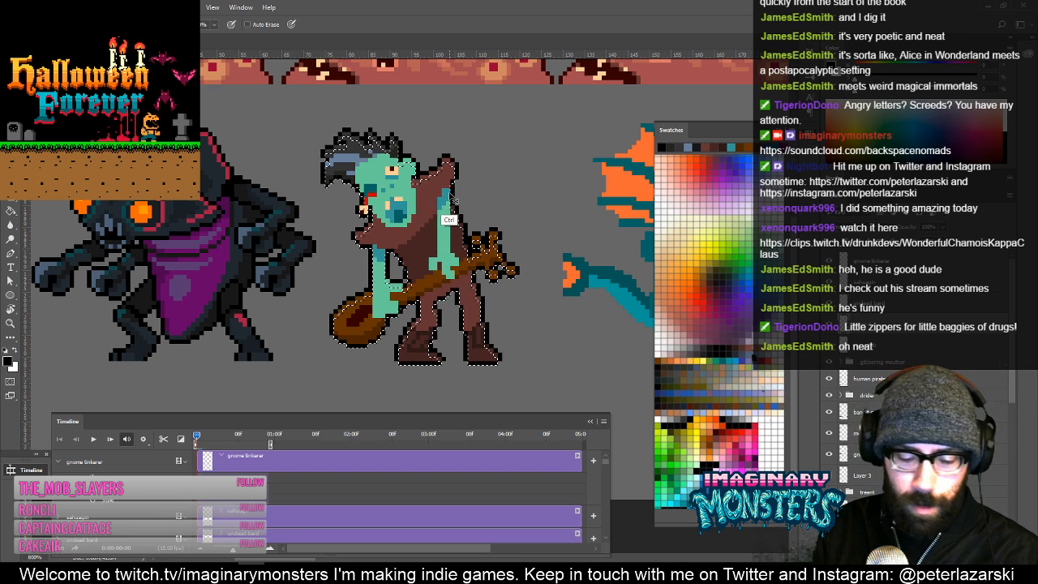
key(e)
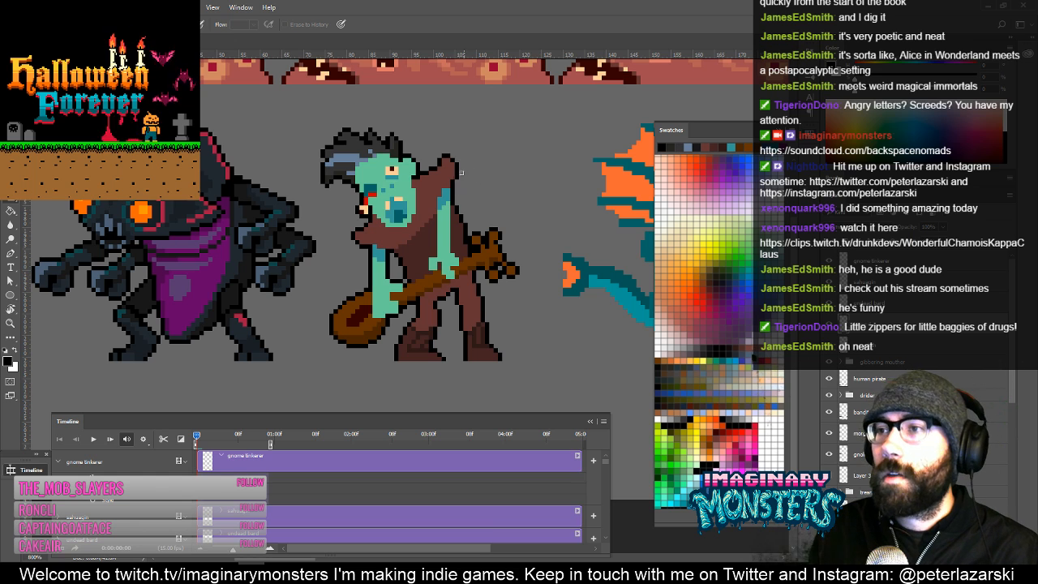
Reduce the pencil to a single-pixel tip and merge the zombie's outline layer with its sprite layer.
key(z)
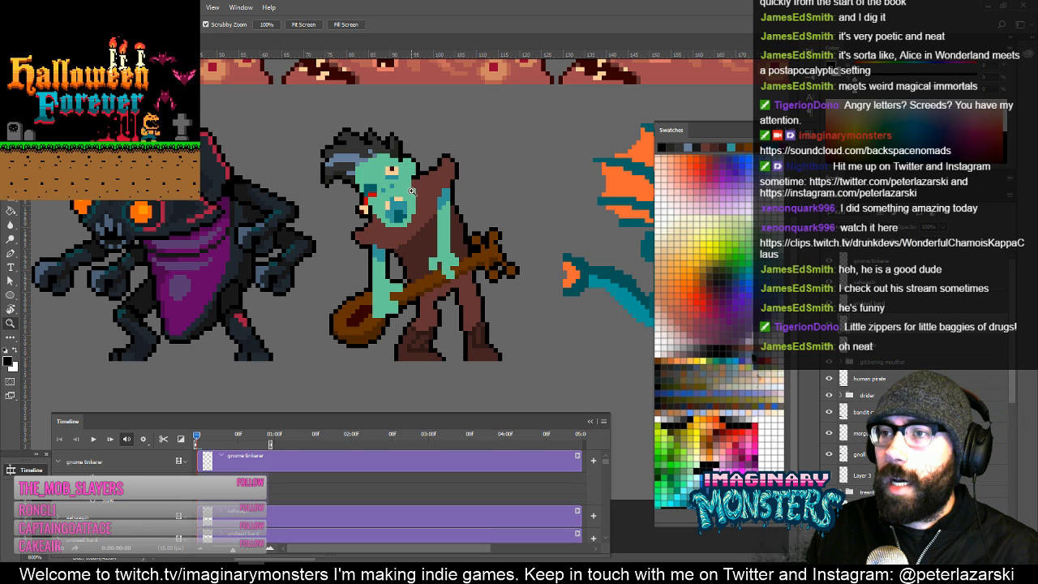
click(417, 233)
click(418, 234)
key(b)
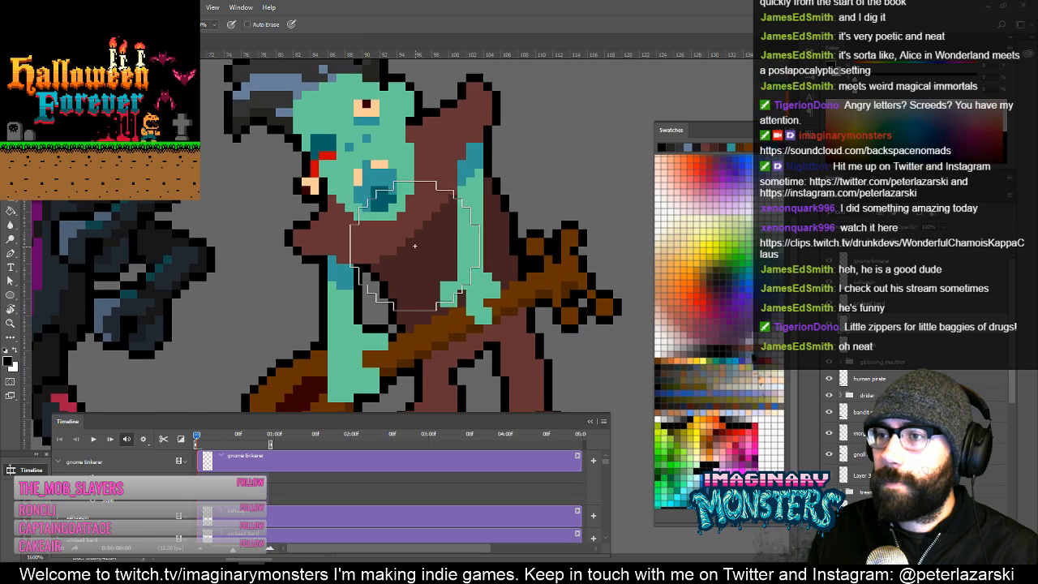
key(bracketleft)
key(bracketleft)
key(bracketleft)
key(bracketleft)
key(bracketleft)
key(bracketleft)
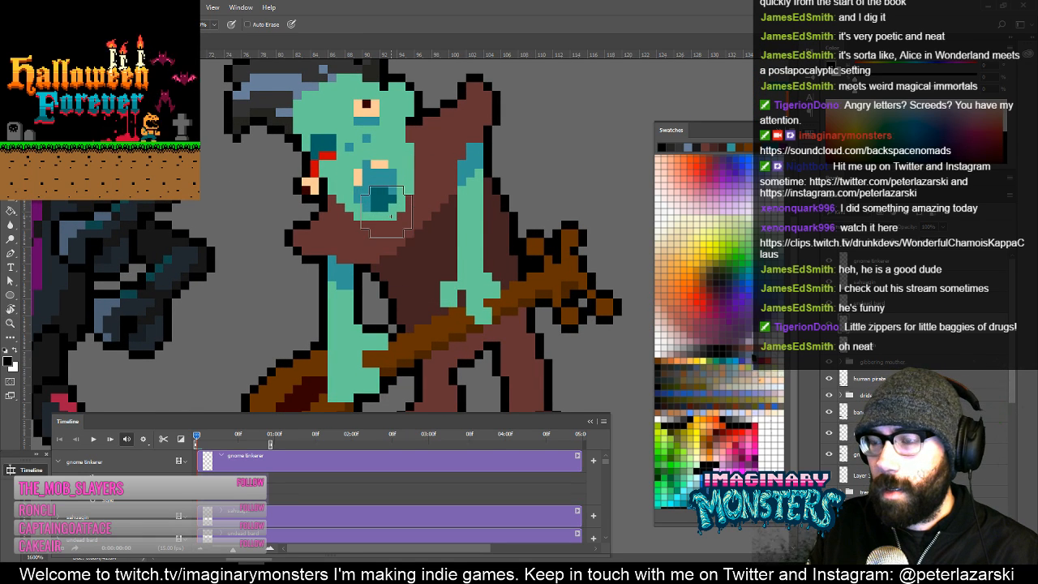
key(bracketleft)
key(bracketleft)
key(bracketleft)
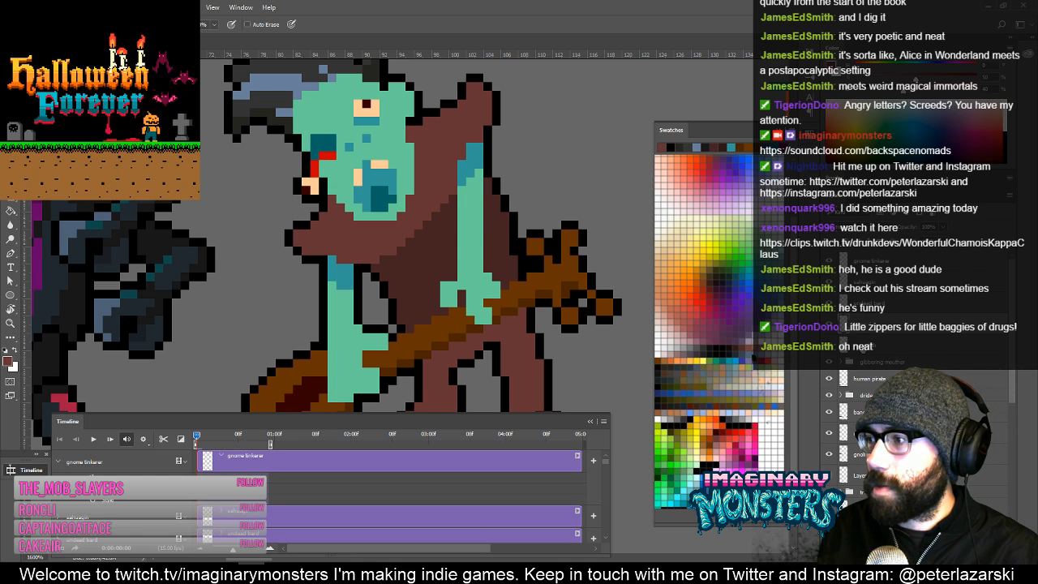
shift+click(859, 305)
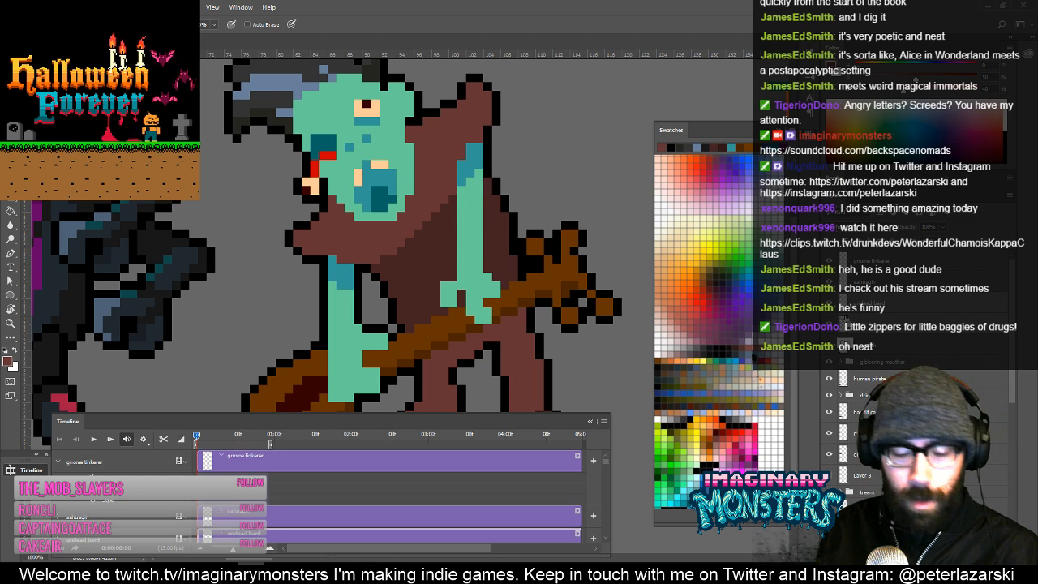
key(ctrl+e)
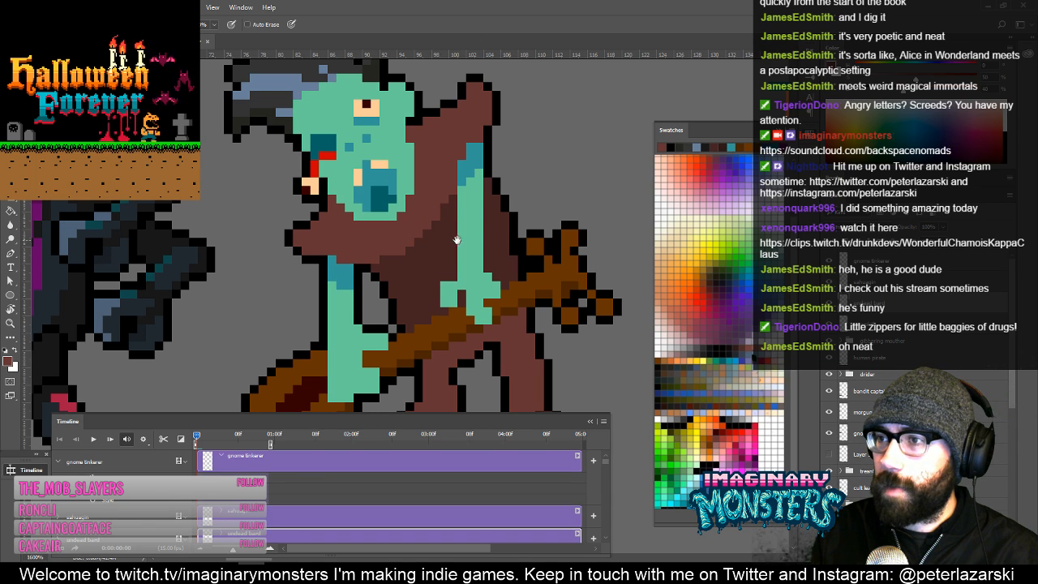
Sample the blue shadow tone and touch up the shading at the top of the zombie's arm nearest the guitar body.
drag(448, 244, 434, 275)
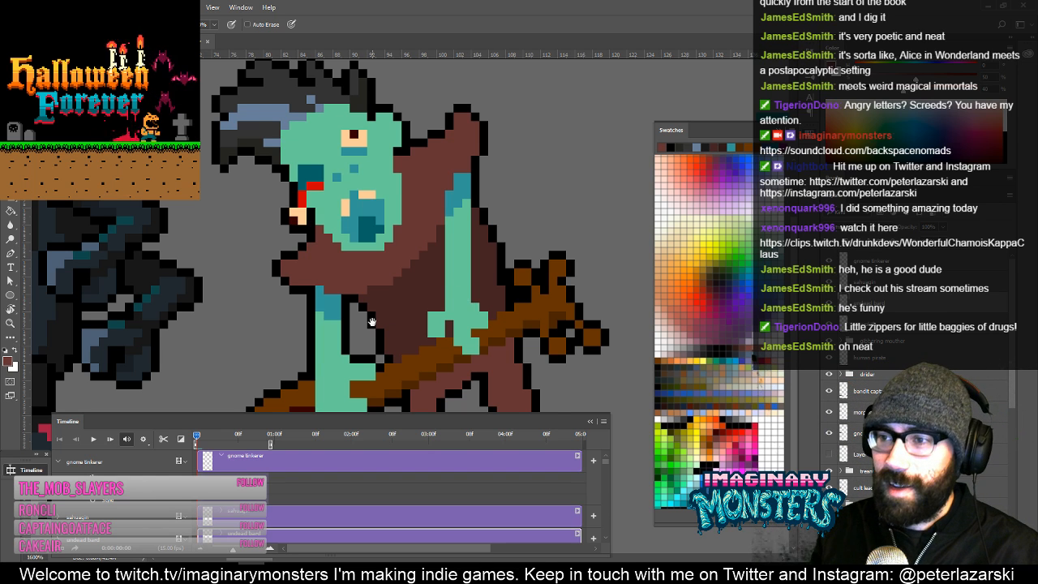
alt+click(332, 280)
click(336, 272)
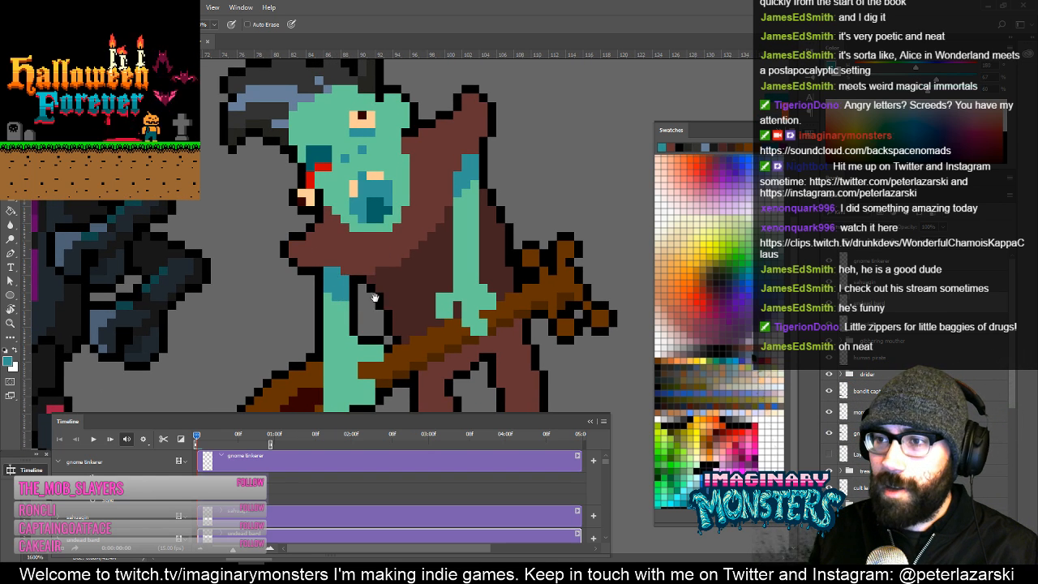
drag(430, 297, 389, 291)
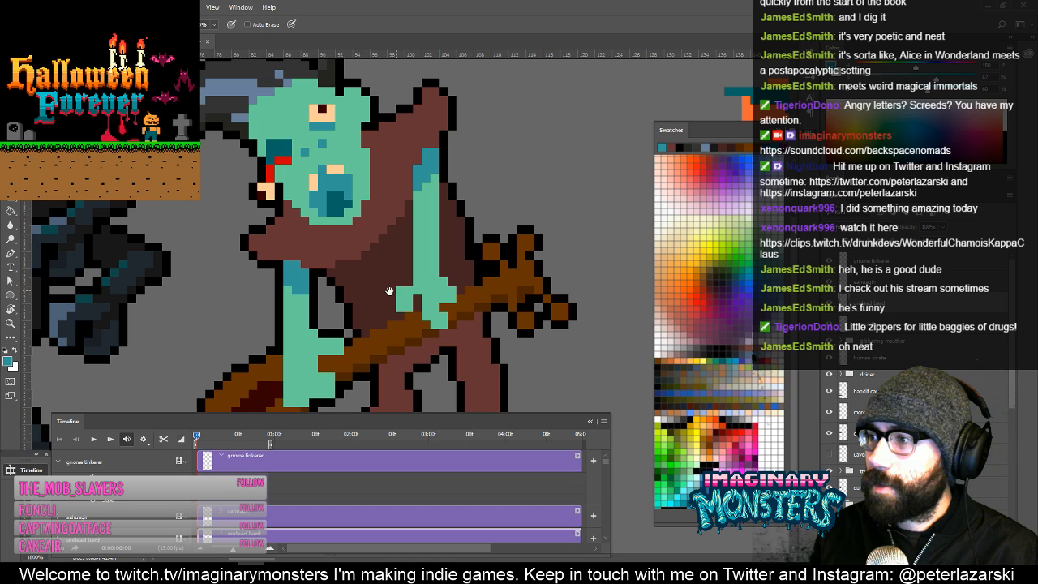
Sample the darkest robe brown and paint a shadow beneath the robe's collar and along its diagonal fold.
alt+click(303, 258)
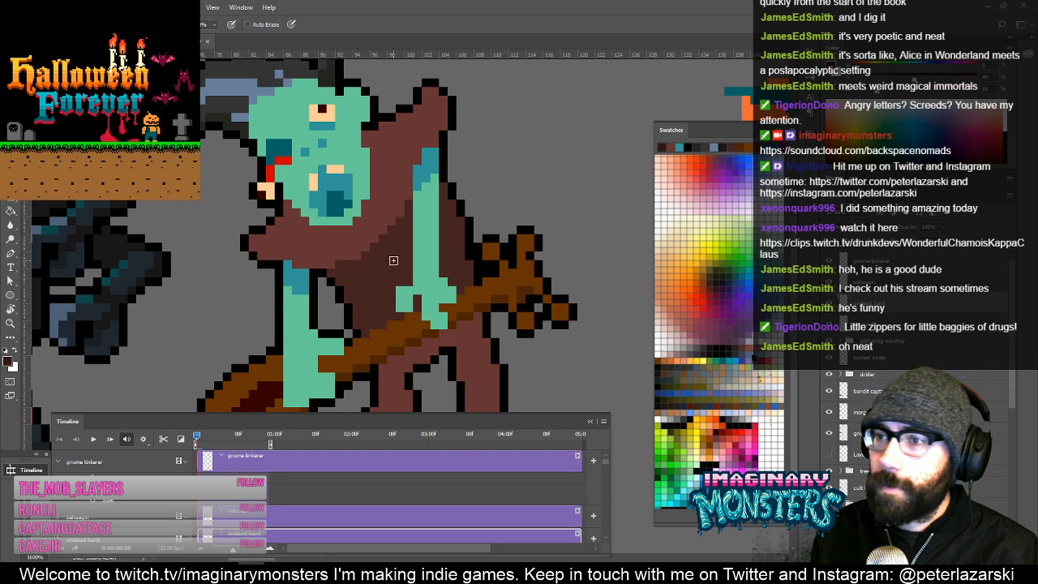
drag(338, 266, 356, 266)
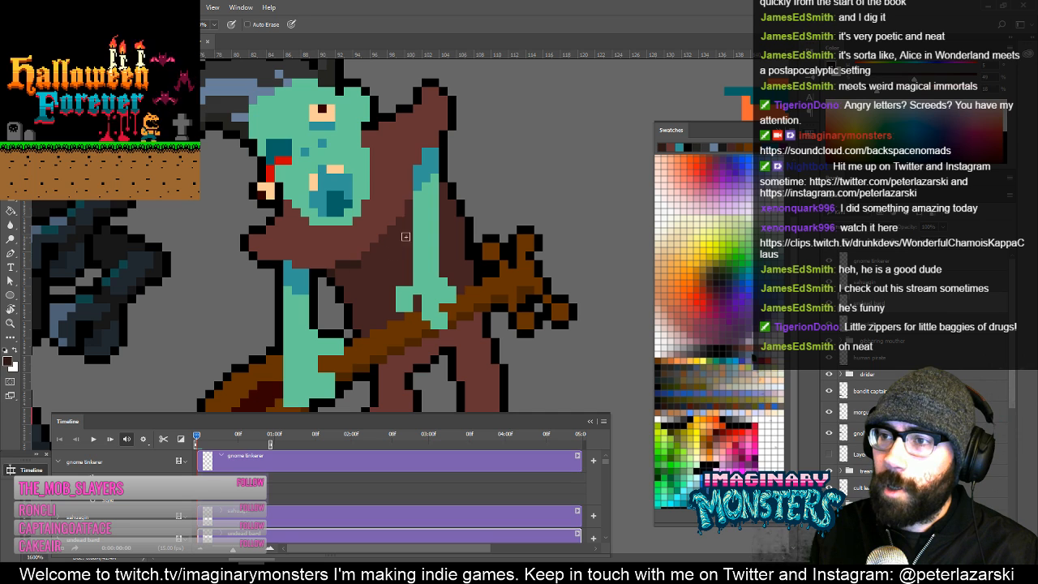
mouse_move(408, 207)
mouse_down()
mouse_move(429, 251)
mouse_move(417, 229)
mouse_move(373, 213)
mouse_up()
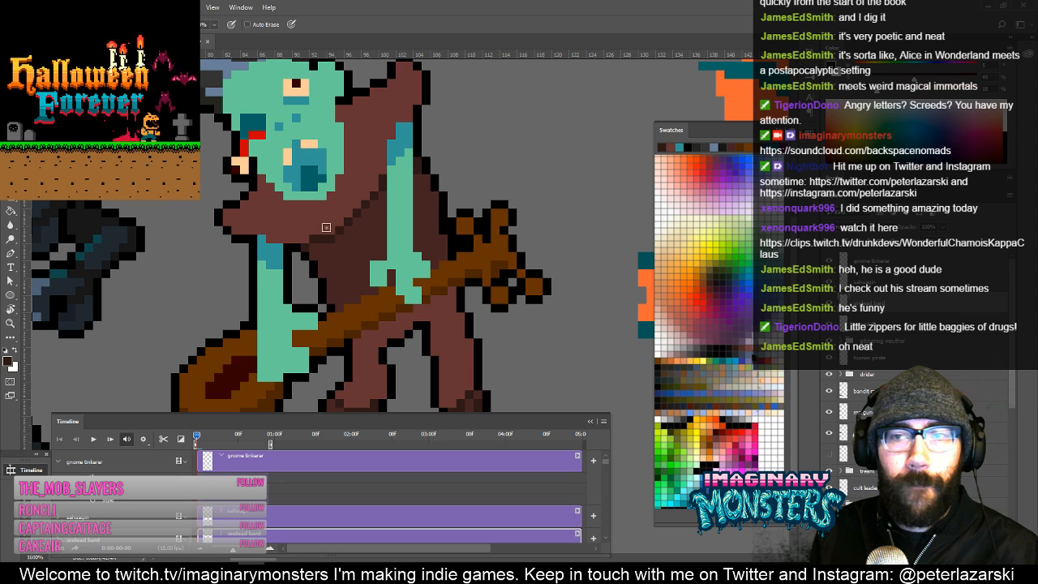
Draw darker brown fold lines down the torso of the zombie's robe and deepen the shadow behind the arm.
shift+click(367, 290)
click(374, 214)
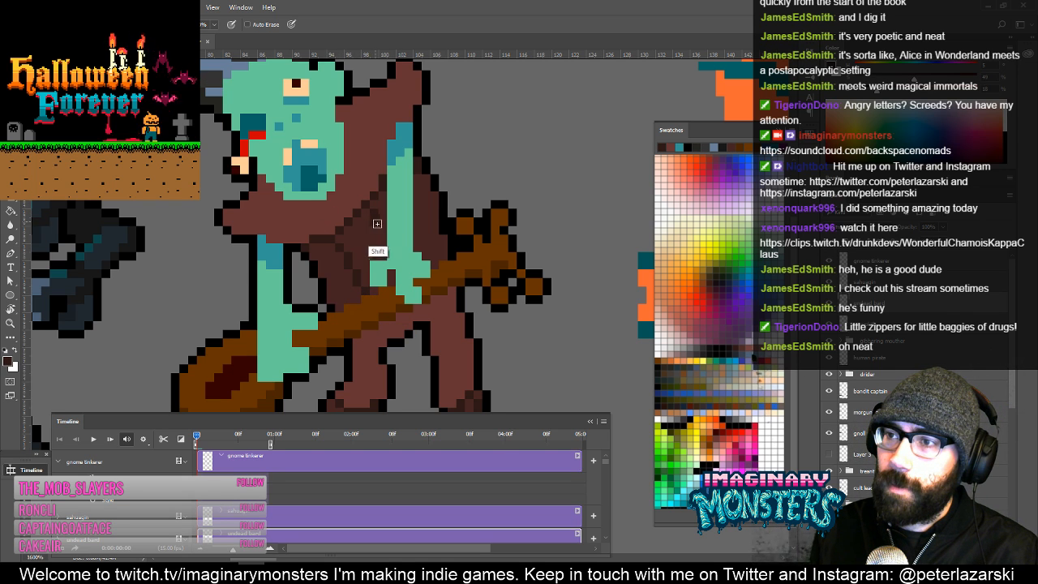
shift+click(382, 228)
mouse_move(386, 248)
mouse_down()
mouse_move(398, 302)
mouse_move(440, 256)
mouse_move(424, 268)
mouse_up()
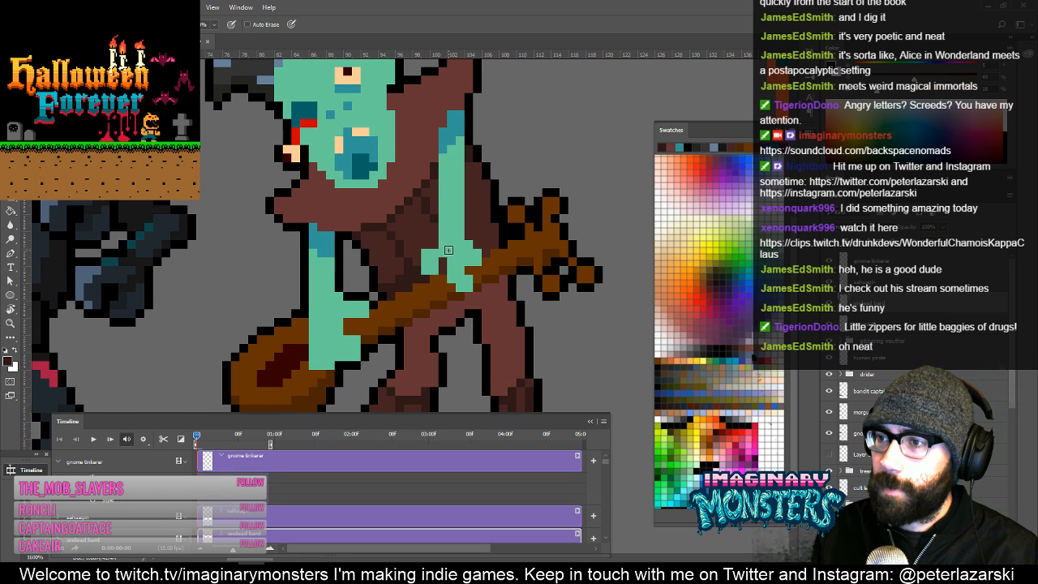
drag(474, 254, 452, 276)
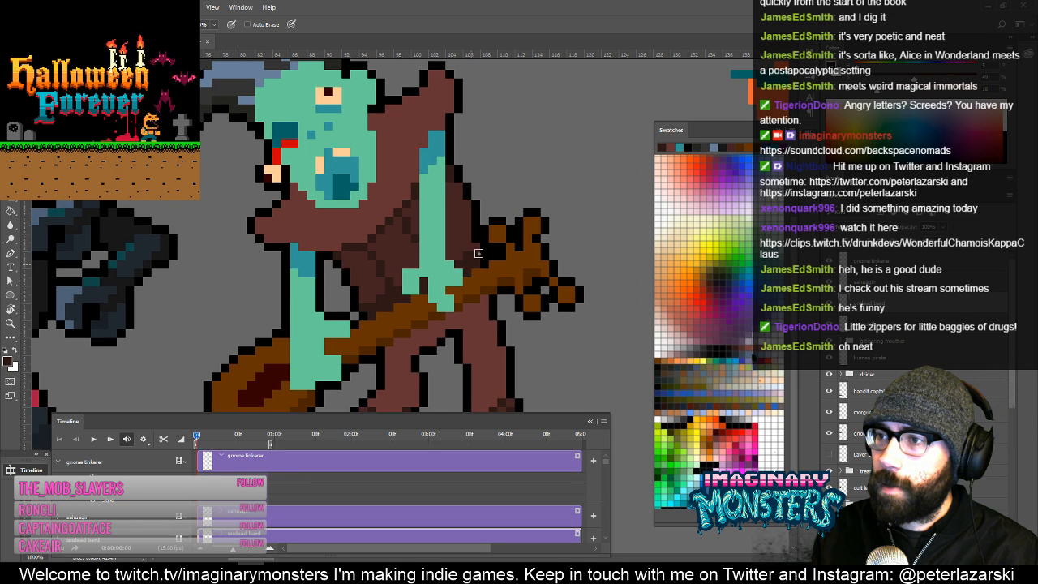
Lasso the guitar's headstock, move it one pixel up and two pixels right, and deselect it.
key(e)
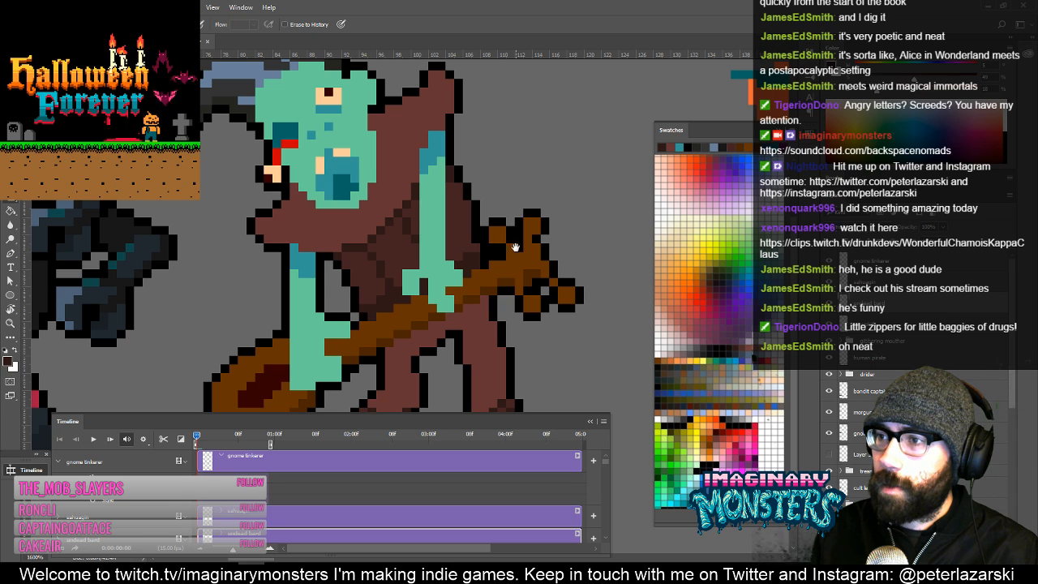
drag(494, 250, 455, 207)
key(l)
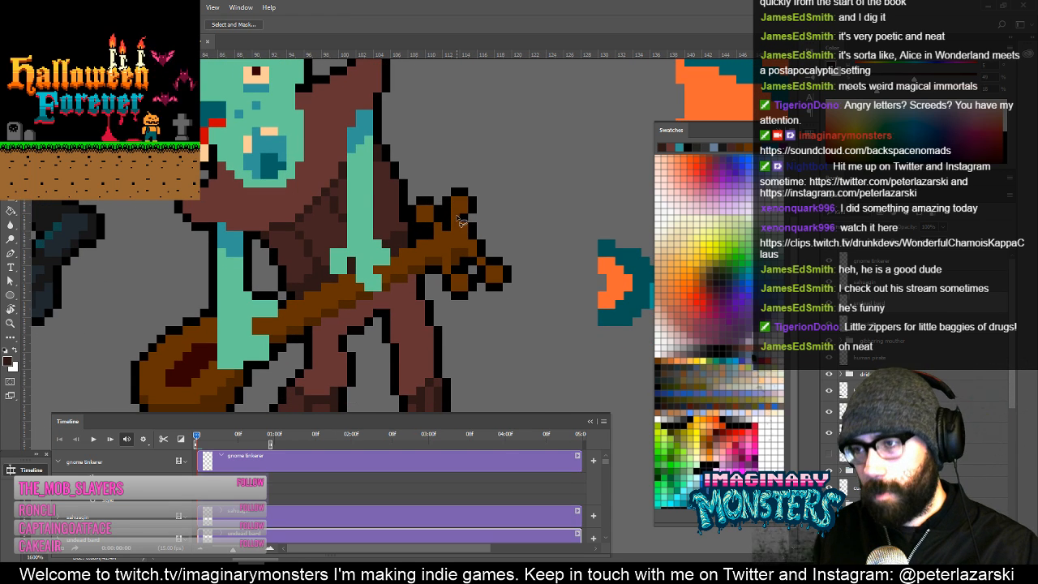
mouse_move(485, 165)
mouse_down()
mouse_move(418, 196)
mouse_move(428, 274)
mouse_move(480, 318)
mouse_move(482, 165)
mouse_up()
key(v)
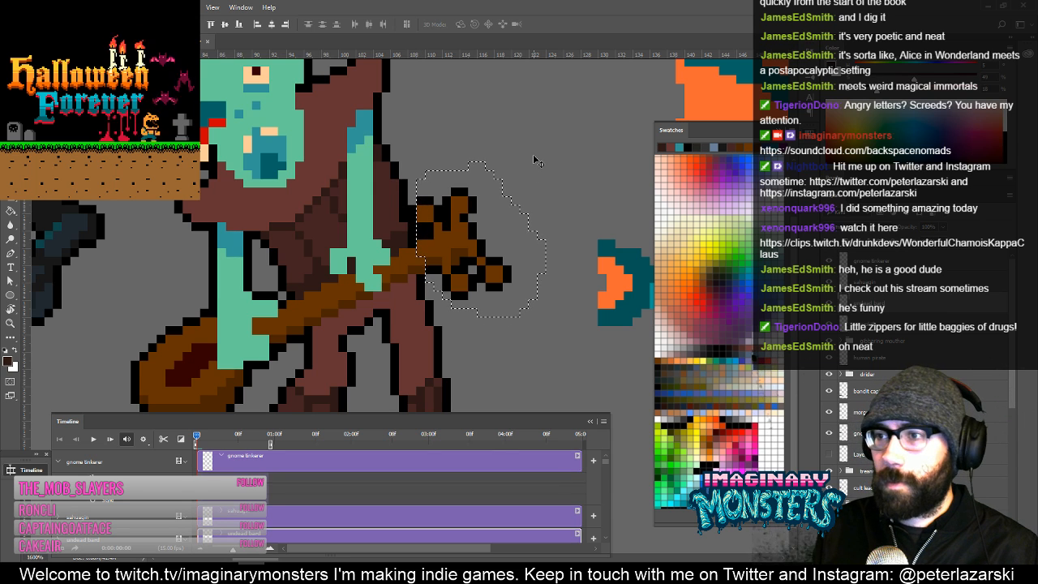
key(Up)
key(Right)
key(Right)
key(ctrl+d)
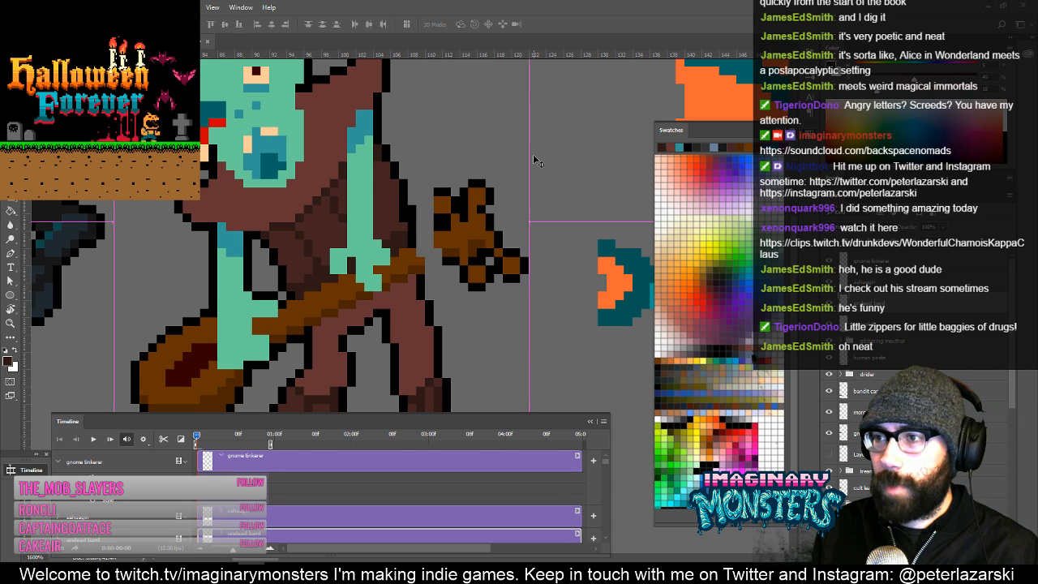
Fill the gap in the guitar's neck with its sampled browns and redraw the black outline around the join.
key(b)
alt+click(406, 276)
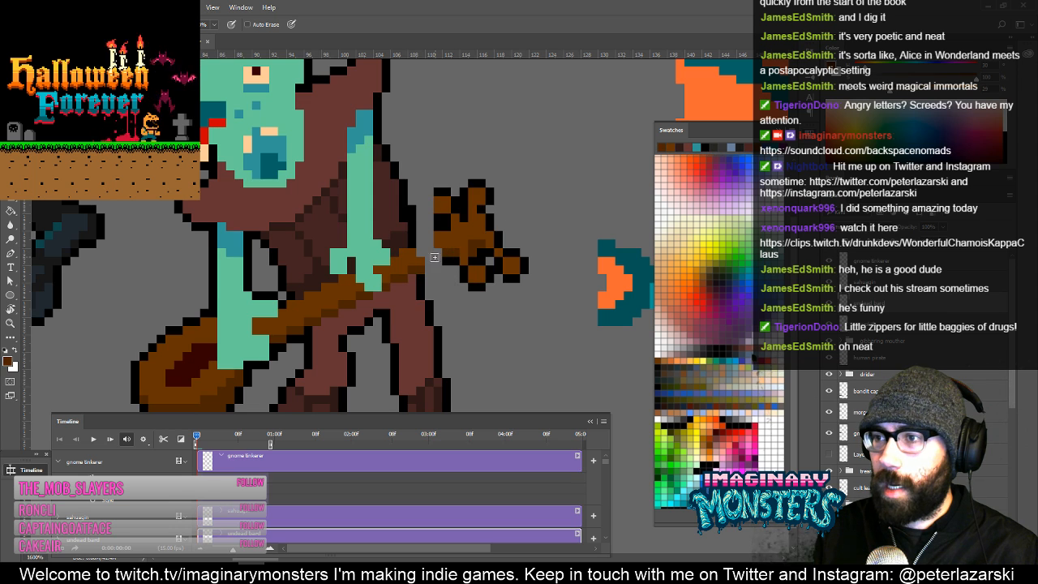
drag(438, 258, 429, 257)
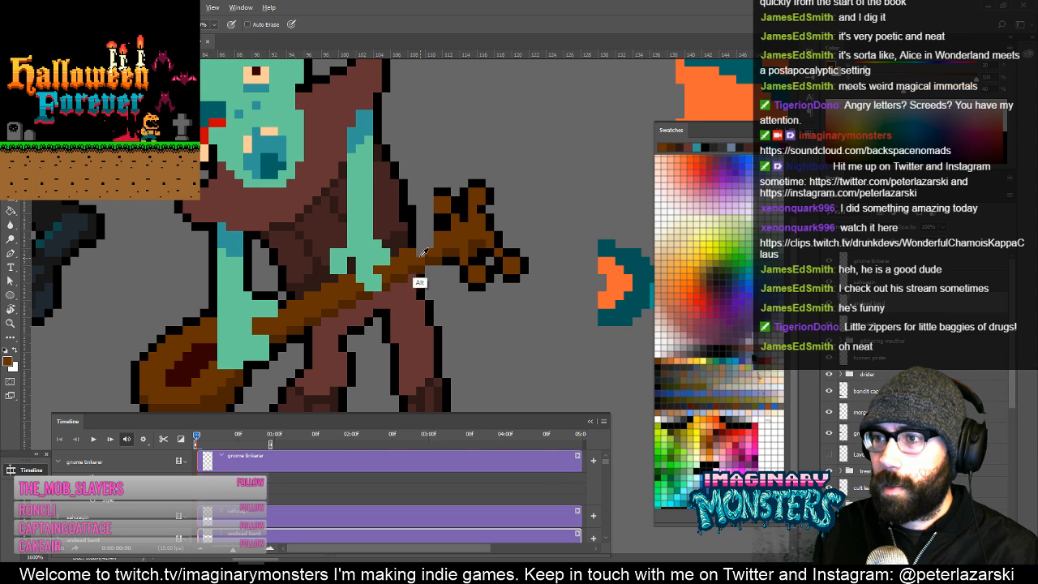
alt+click(442, 230)
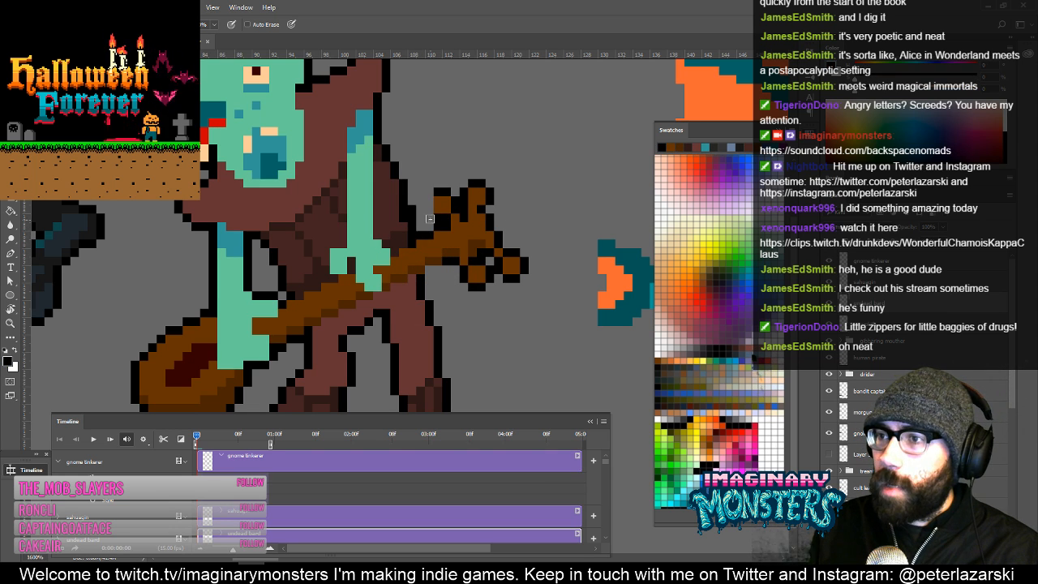
mouse_move(430, 209)
mouse_down()
mouse_move(429, 199)
mouse_move(454, 217)
mouse_up()
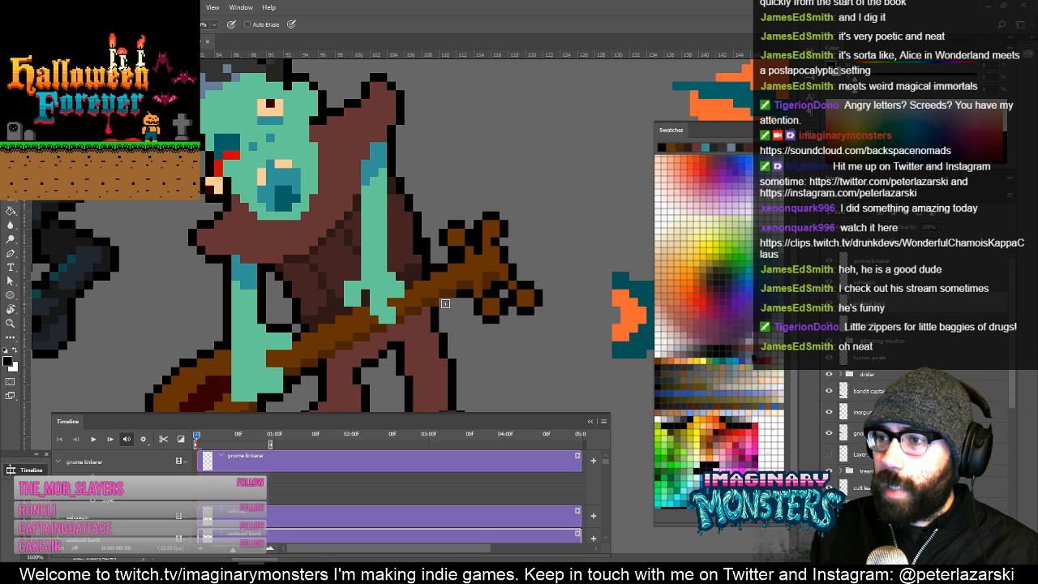
Clean up the stray black outline pixels between the robe's back edge and the guitar's headstock.
key(e)
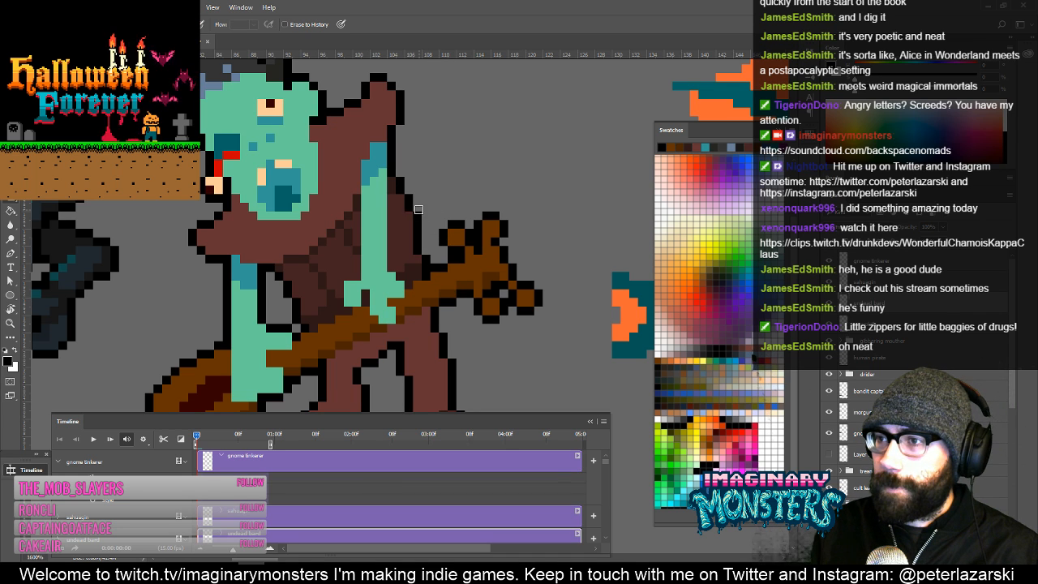
key(b)
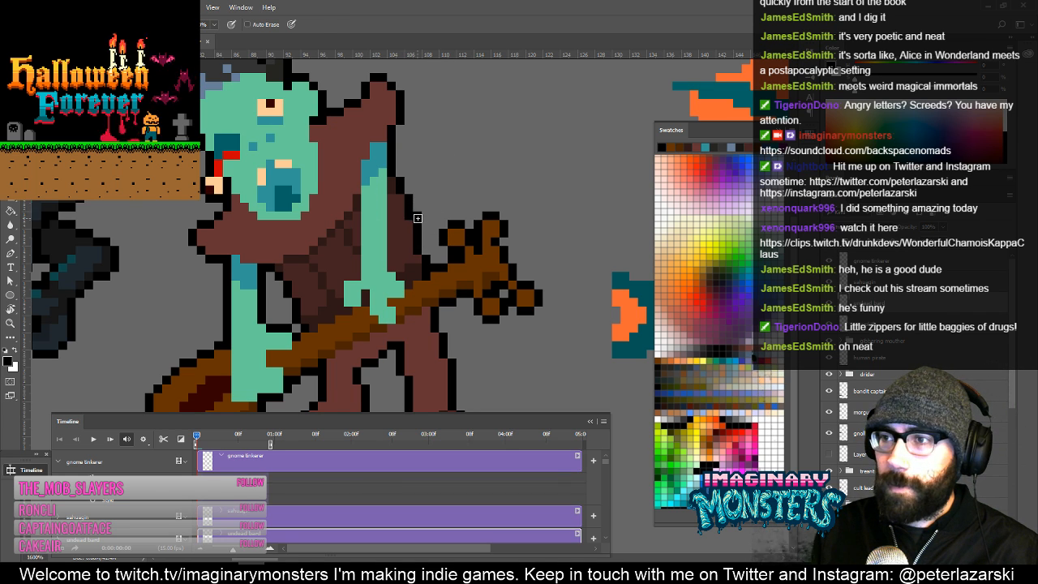
key(e)
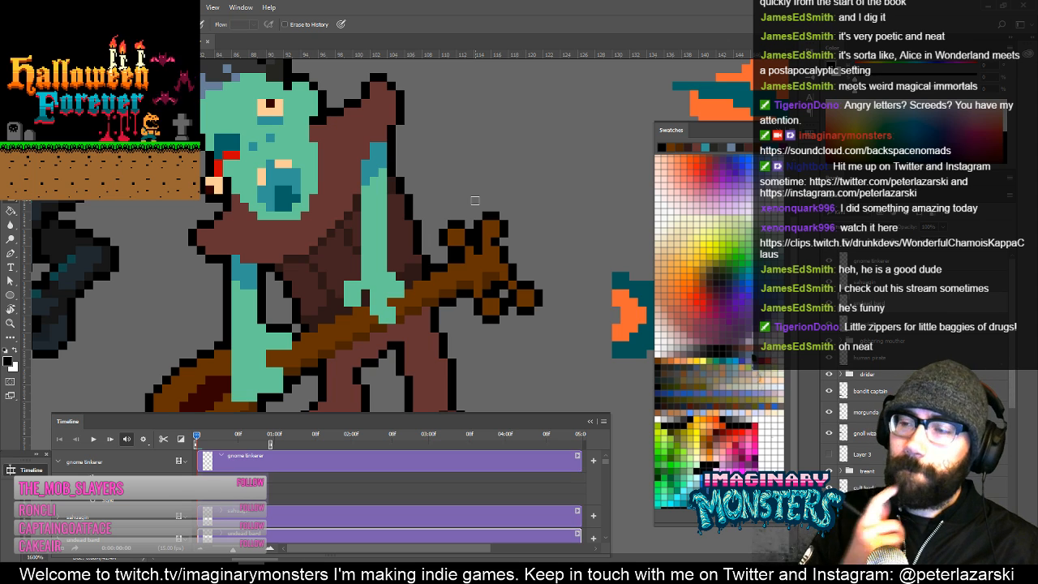
drag(450, 208, 511, 216)
drag(468, 207, 424, 186)
mouse_move(495, 294)
mouse_down()
mouse_move(469, 227)
mouse_move(486, 274)
mouse_move(498, 241)
mouse_move(486, 236)
mouse_move(504, 287)
mouse_up()
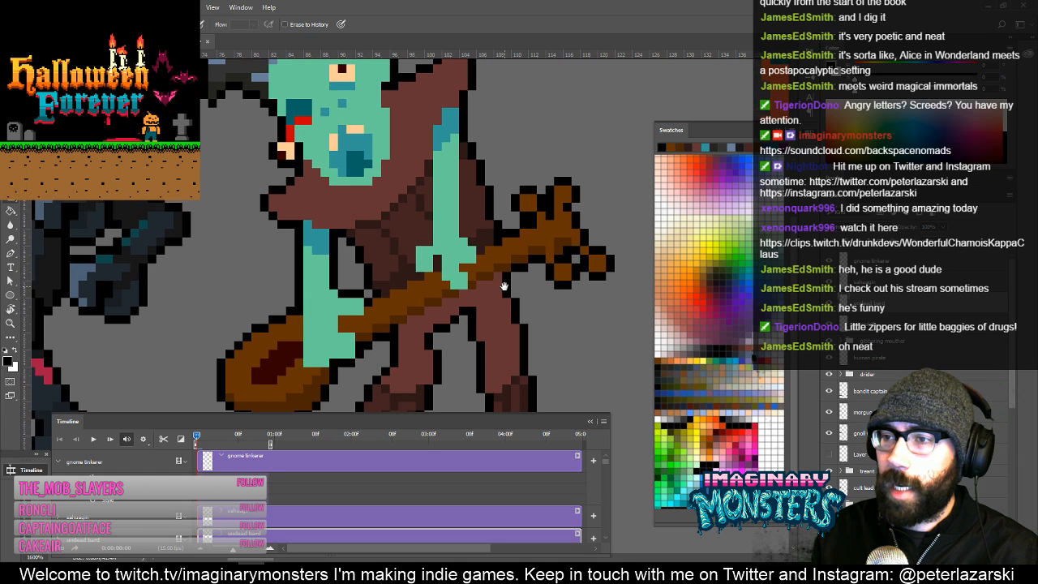
Sample the blue shadow tone from the arm and shade the underside of the hand over the guitar's body.
key(z)
key(b)
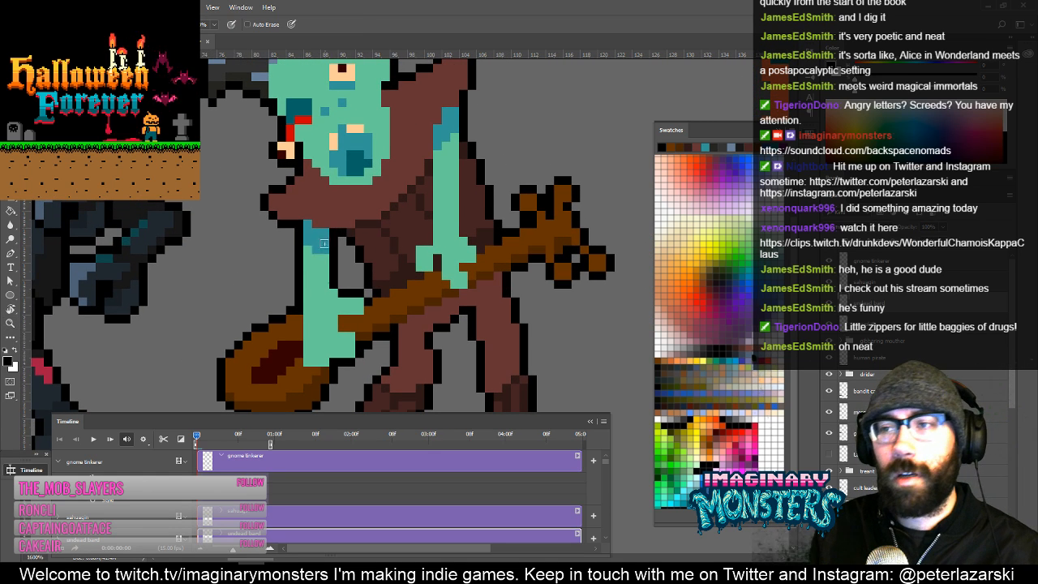
alt+click(322, 244)
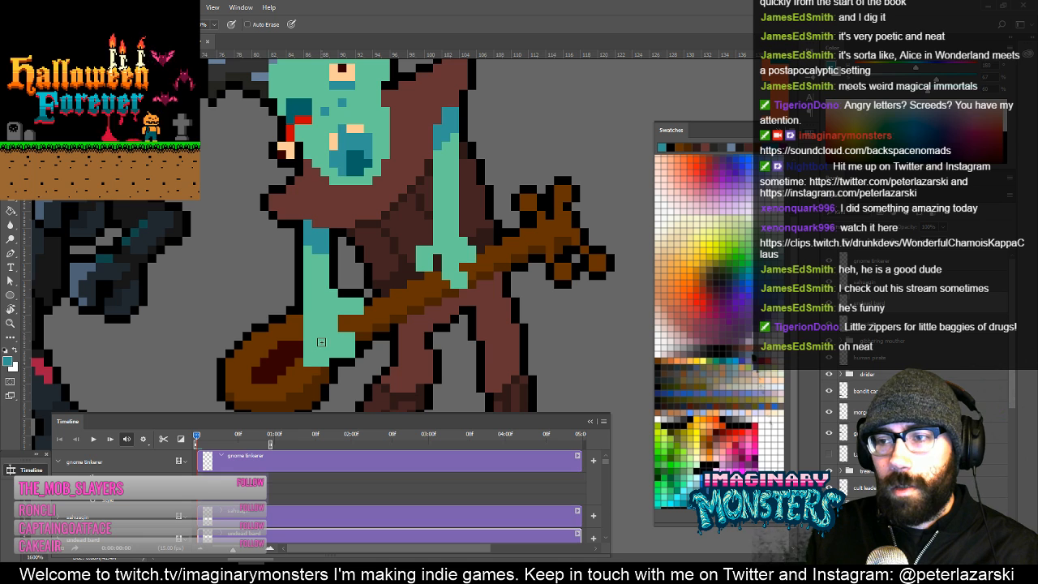
drag(341, 298, 334, 318)
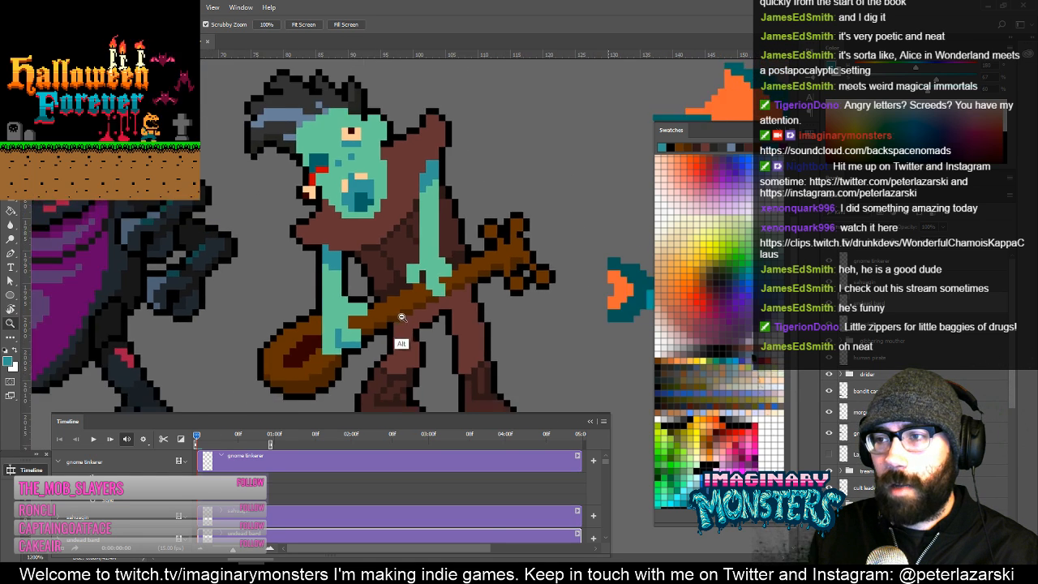
scroll(425, 289, down, 3)
scroll(424, 288, up, 3)
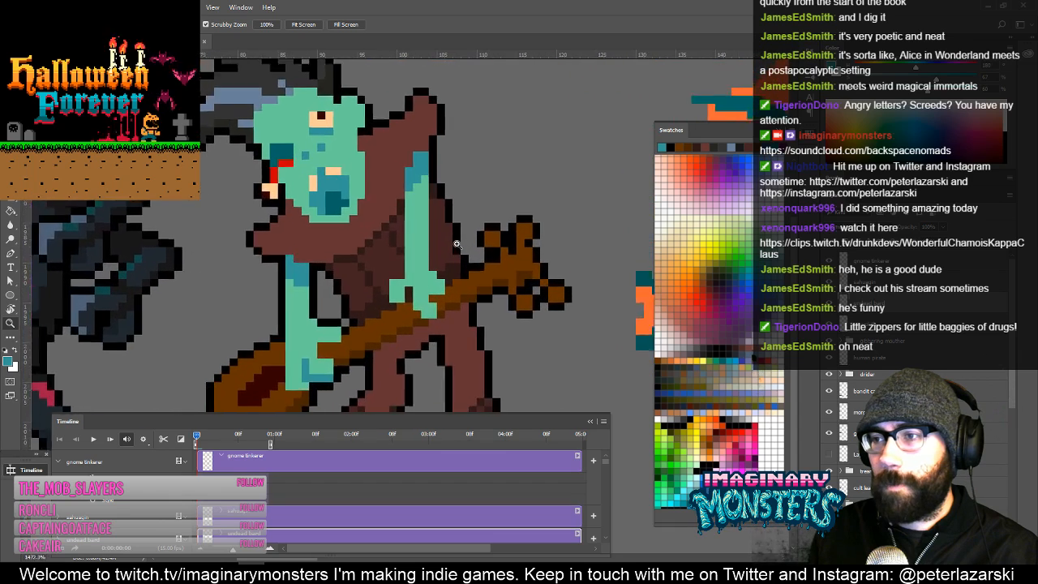
Shade the back of the hand on the guitar's neck with the blue shadow tone and touch up the hand's pixels.
drag(418, 300, 409, 279)
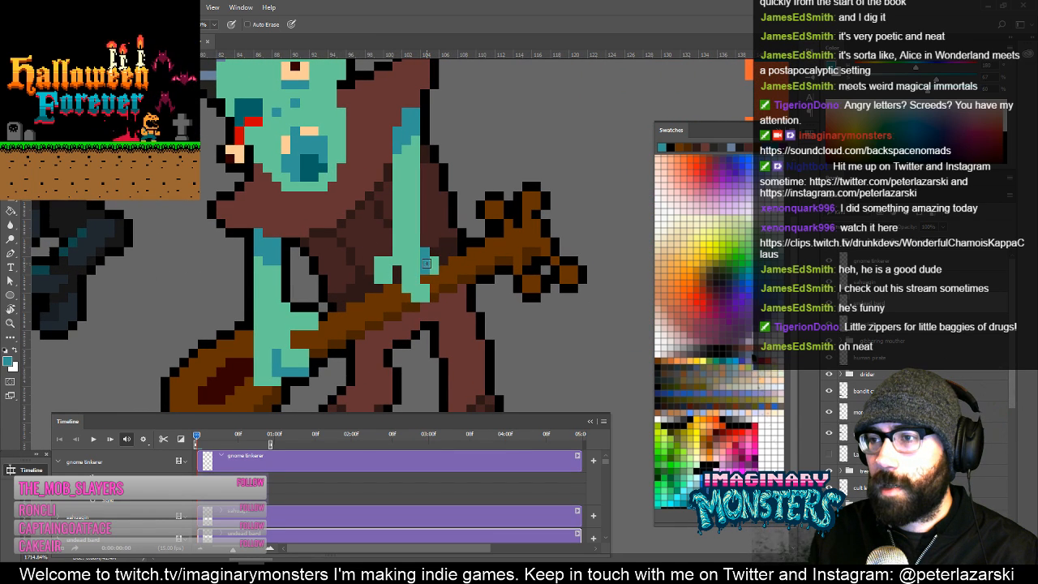
drag(417, 261, 436, 262)
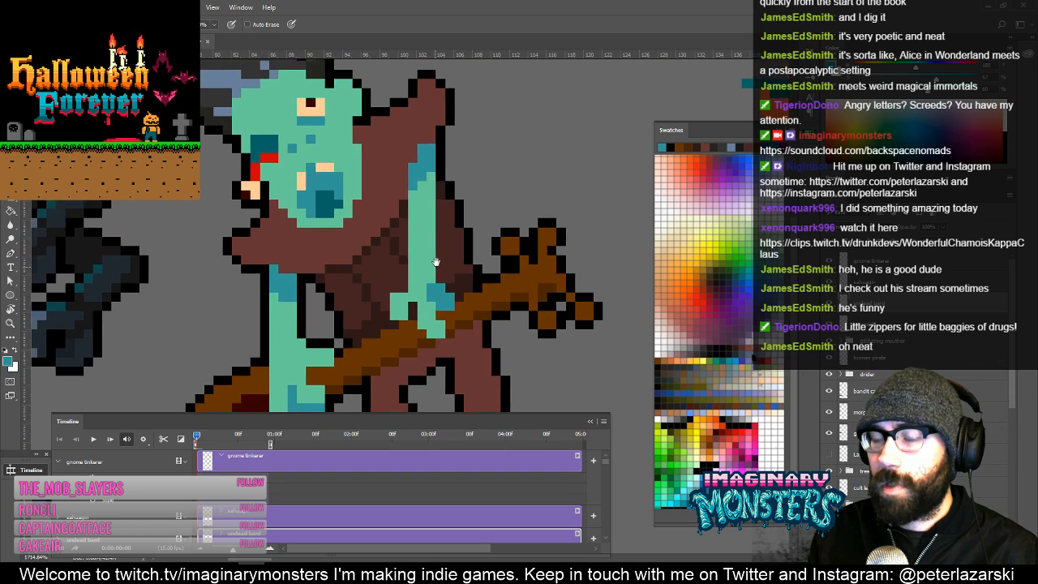
drag(416, 308, 417, 286)
drag(389, 243, 394, 318)
alt+click(392, 270)
click(405, 264)
click(381, 265)
alt+click(371, 274)
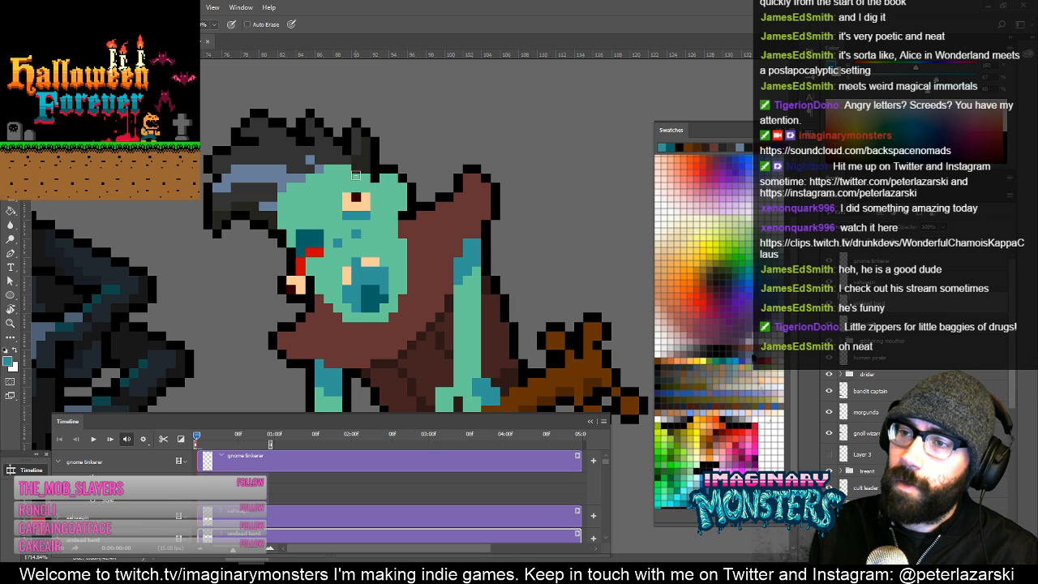
Shade the zombie's ear with the blue shadow tone and touch up the black outline just below it.
mouse_move(365, 207)
mouse_down()
mouse_move(411, 215)
mouse_move(365, 243)
mouse_move(374, 237)
mouse_up()
key(z)
drag(480, 261, 461, 240)
key(z)
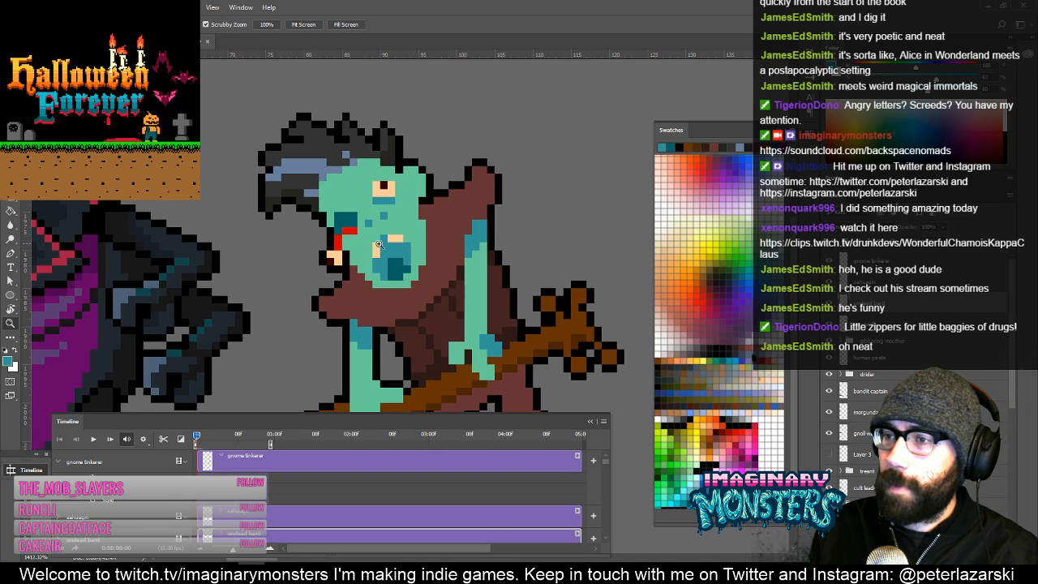
mouse_move(378, 242)
mouse_down()
mouse_move(406, 228)
mouse_move(390, 252)
mouse_up()
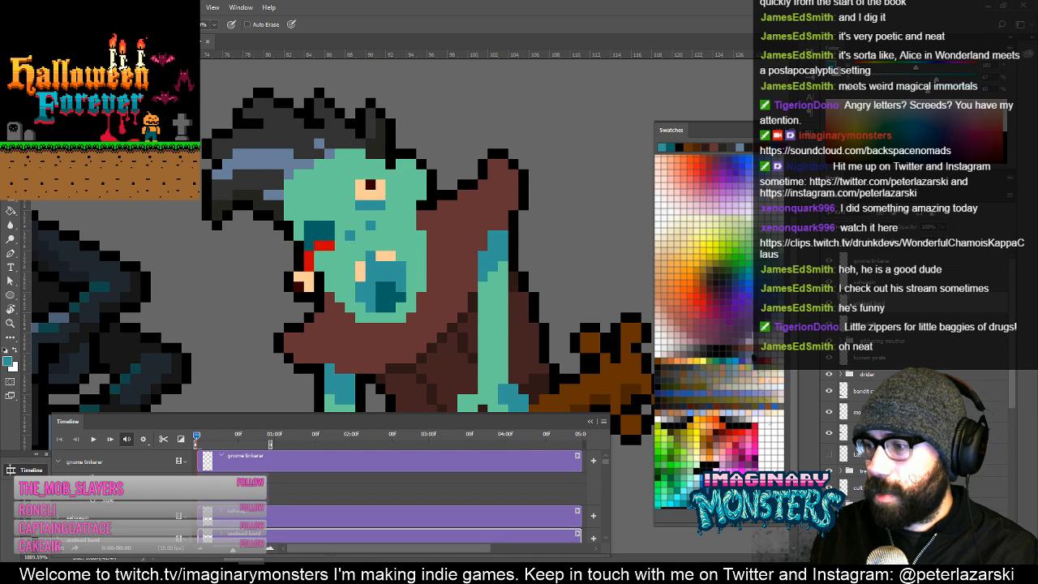
drag(363, 226, 363, 217)
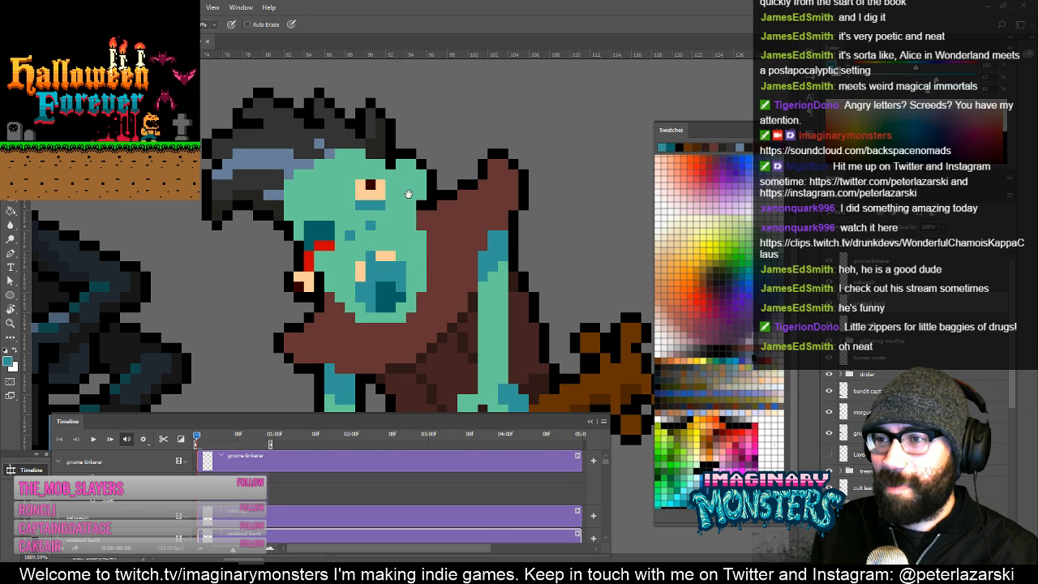
drag(407, 181, 401, 209)
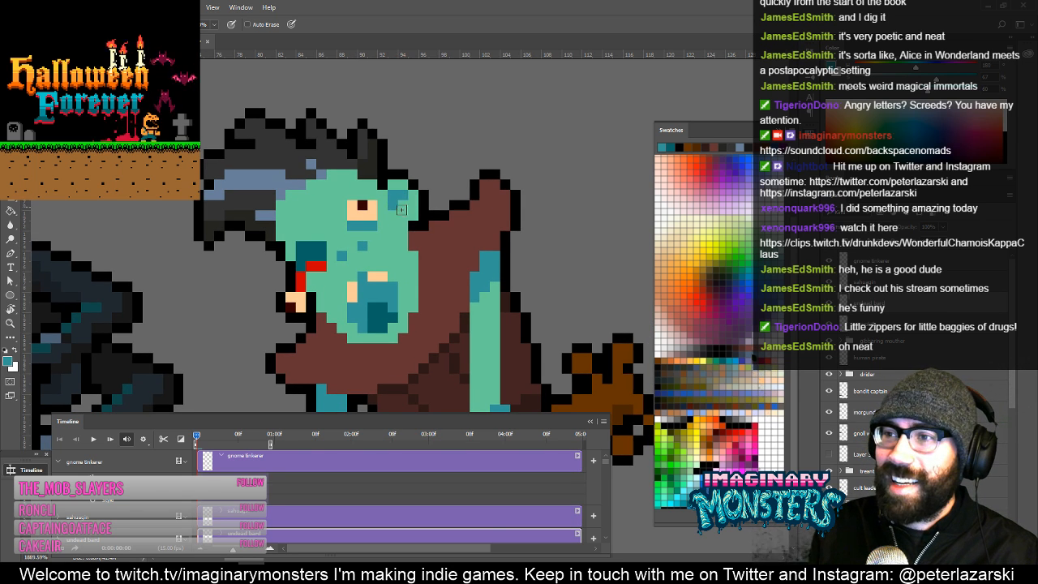
click(402, 213)
mouse_move(410, 280)
mouse_down()
mouse_move(403, 252)
mouse_move(442, 280)
mouse_up()
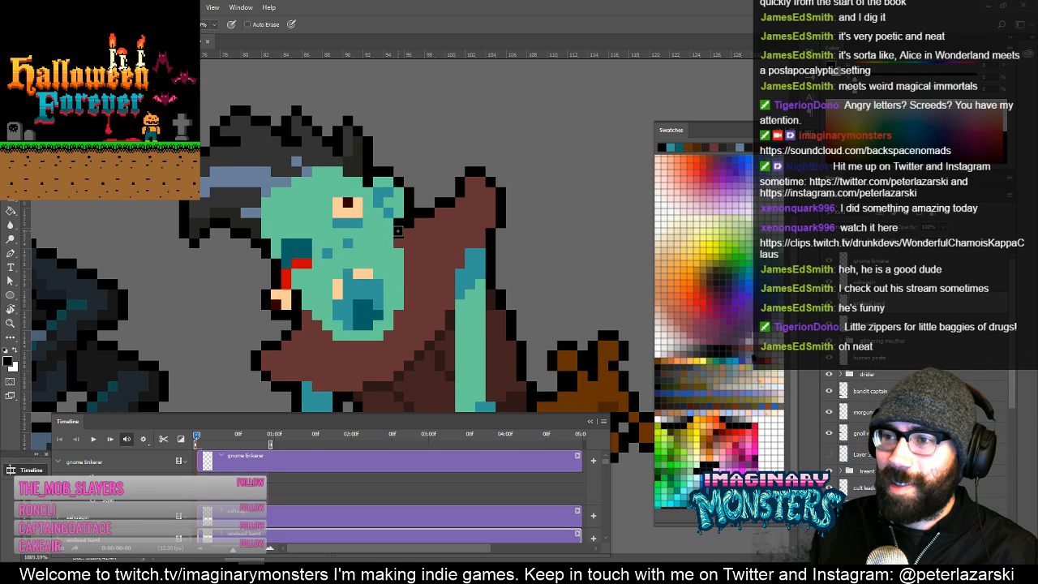
drag(466, 272, 473, 248)
drag(443, 320, 450, 300)
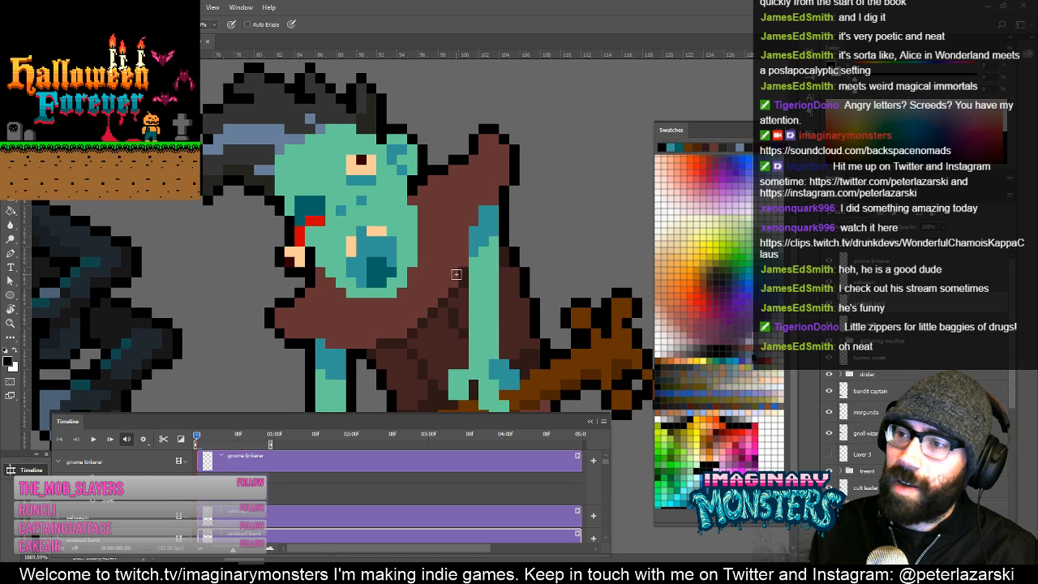
Sample the robe's dark brown and paint shadow folds behind the head, under the chin and along the collar.
alt+click(463, 274)
drag(414, 187, 426, 257)
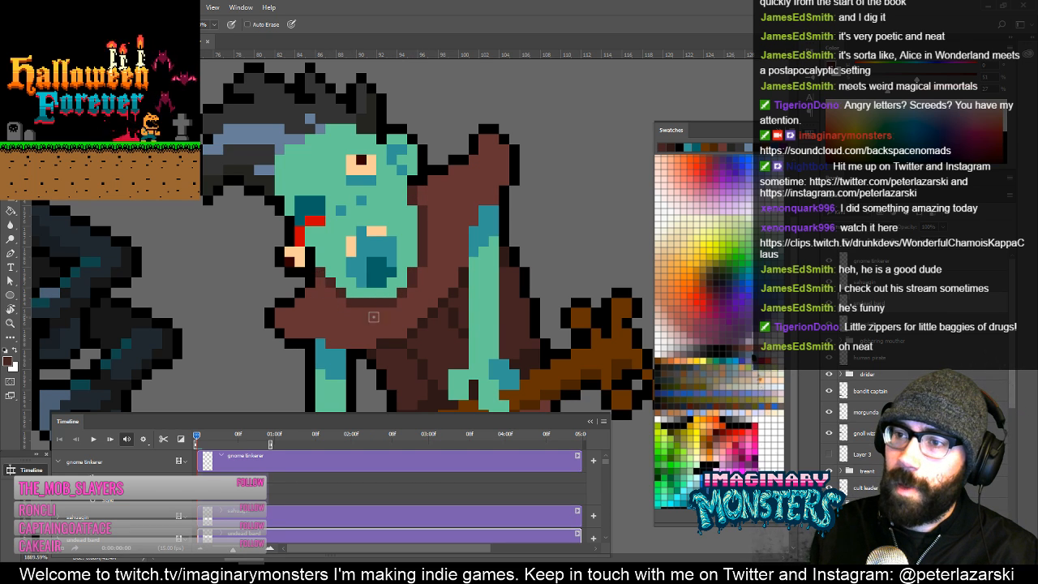
mouse_move(371, 289)
mouse_down()
mouse_move(400, 296)
mouse_move(376, 291)
mouse_move(382, 281)
mouse_up()
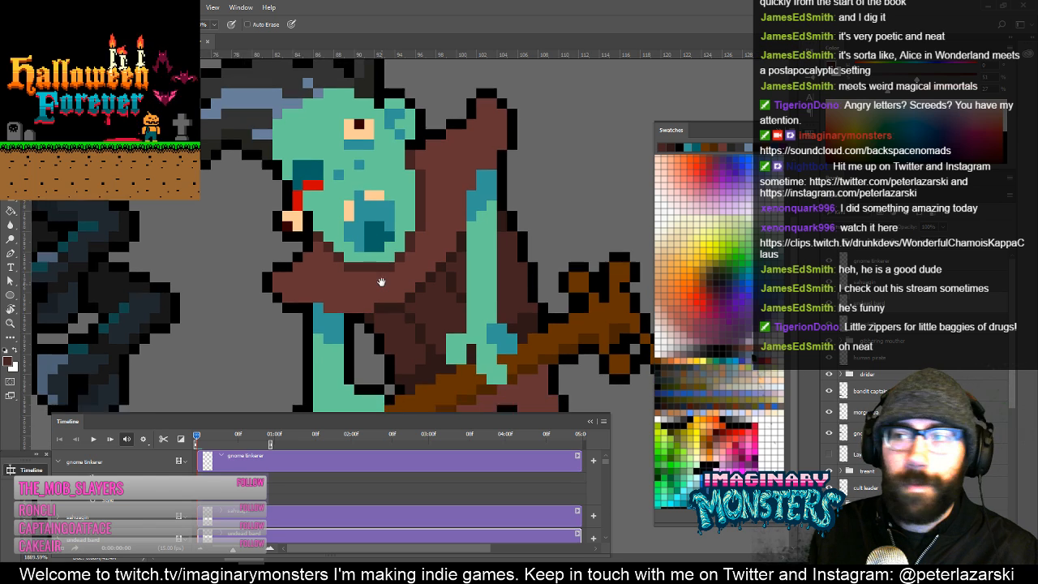
drag(405, 179, 403, 188)
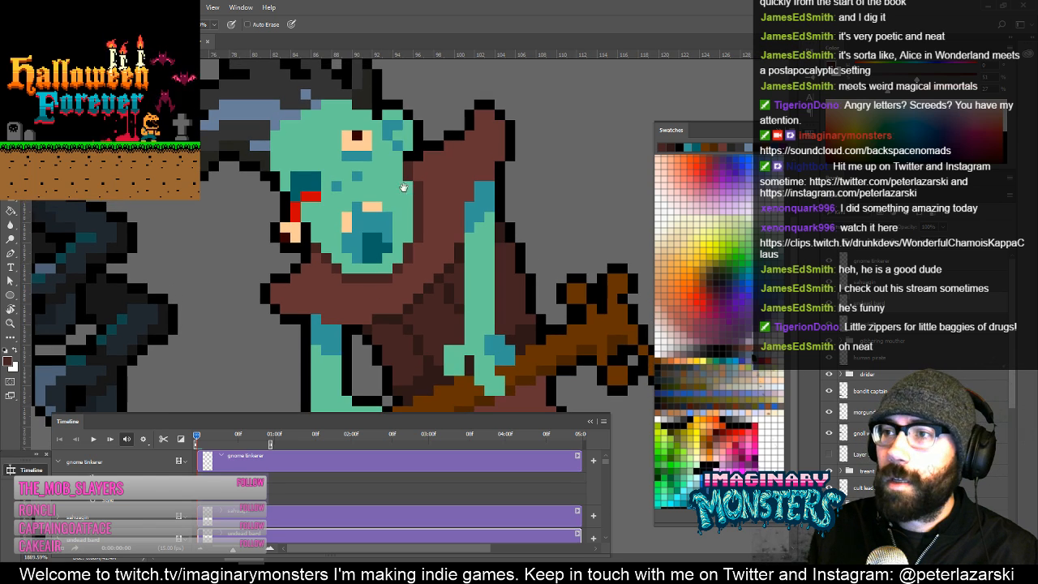
click(273, 293)
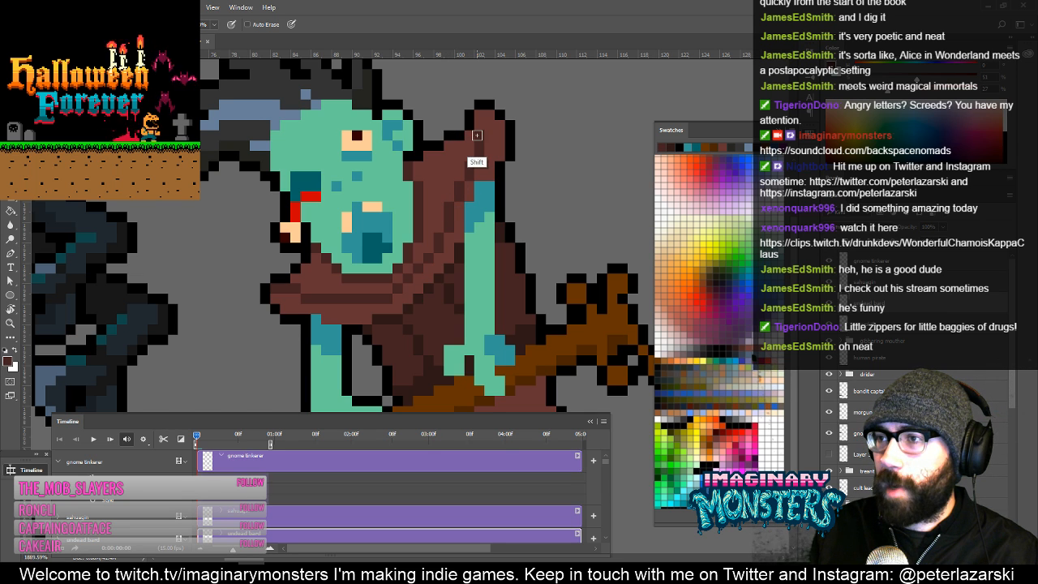
Examine the new robe folds on the whole zombie sprite and around the collar and shoulder.
key(z)
alt+click(515, 190)
alt+click(515, 190)
alt+click(515, 190)
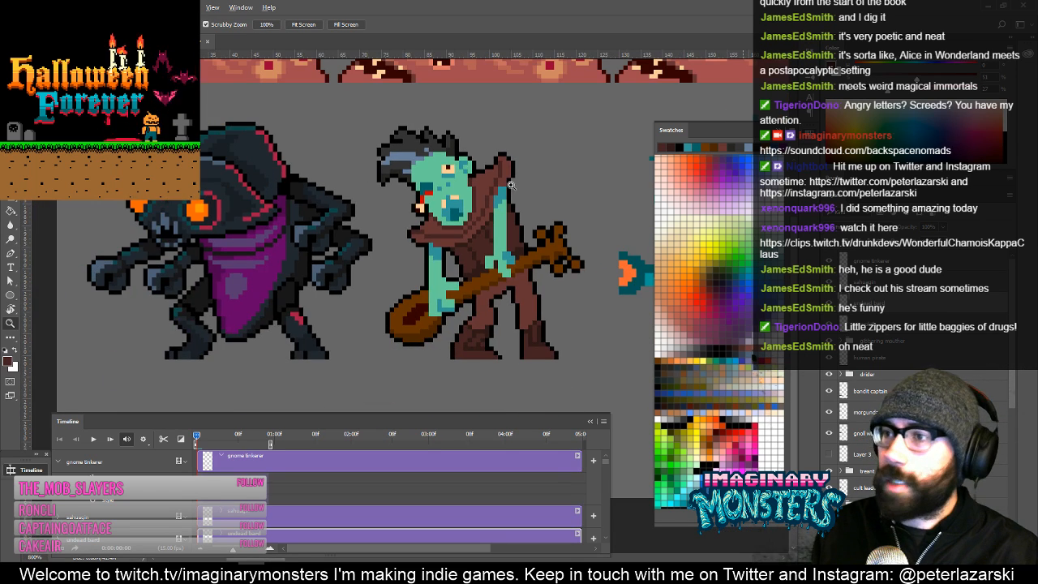
click(495, 197)
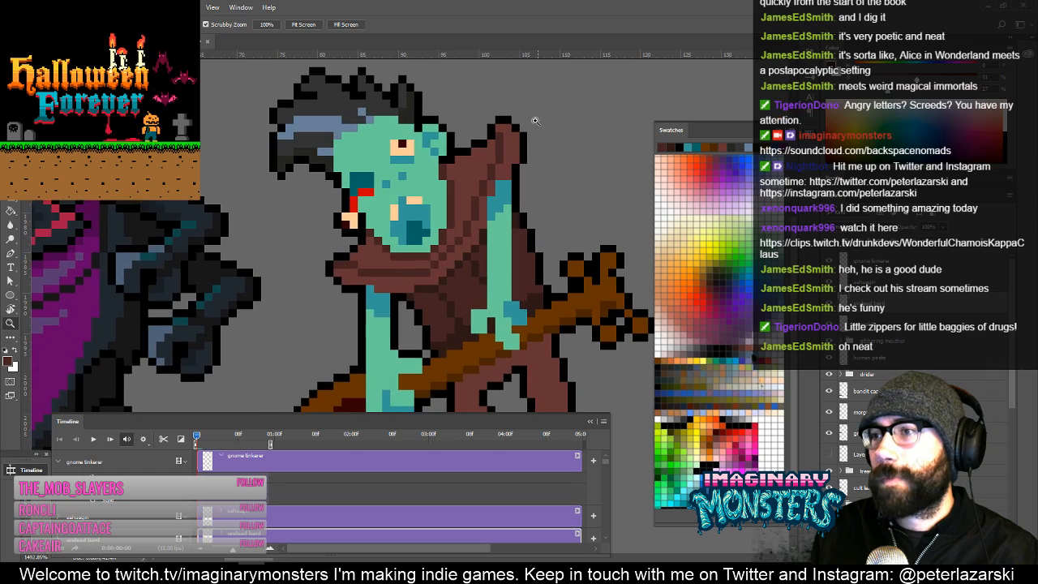
click(491, 189)
key(b)
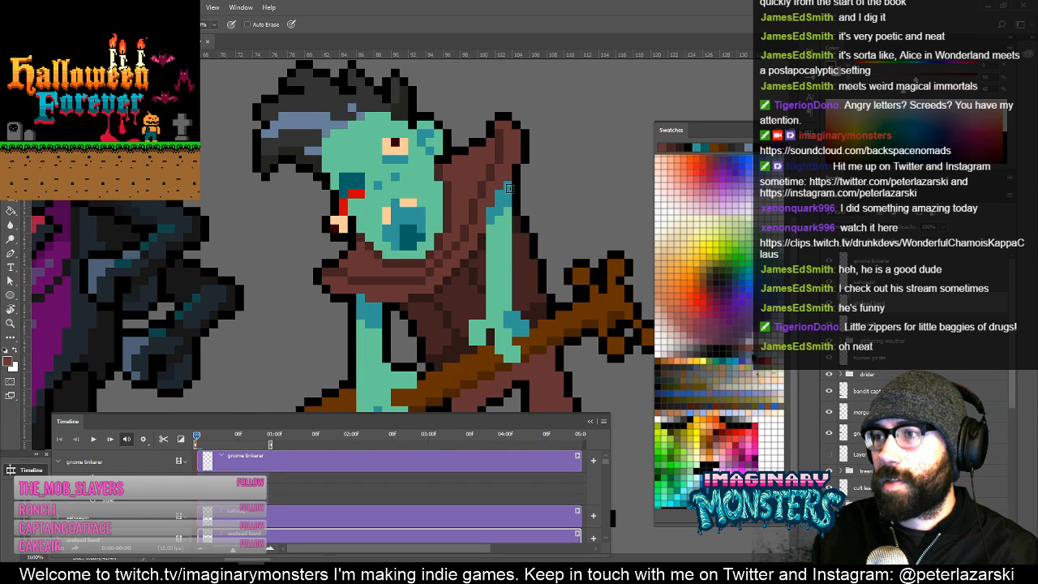
drag(501, 242, 475, 253)
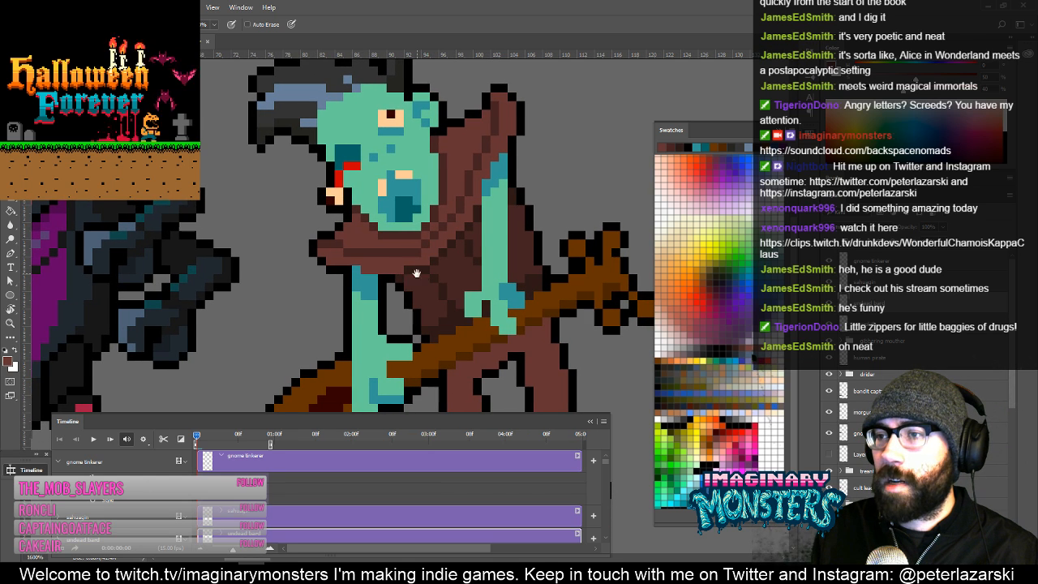
mouse_move(416, 273)
mouse_down()
mouse_move(398, 281)
mouse_move(434, 299)
mouse_move(406, 320)
mouse_move(412, 333)
mouse_move(423, 280)
mouse_up()
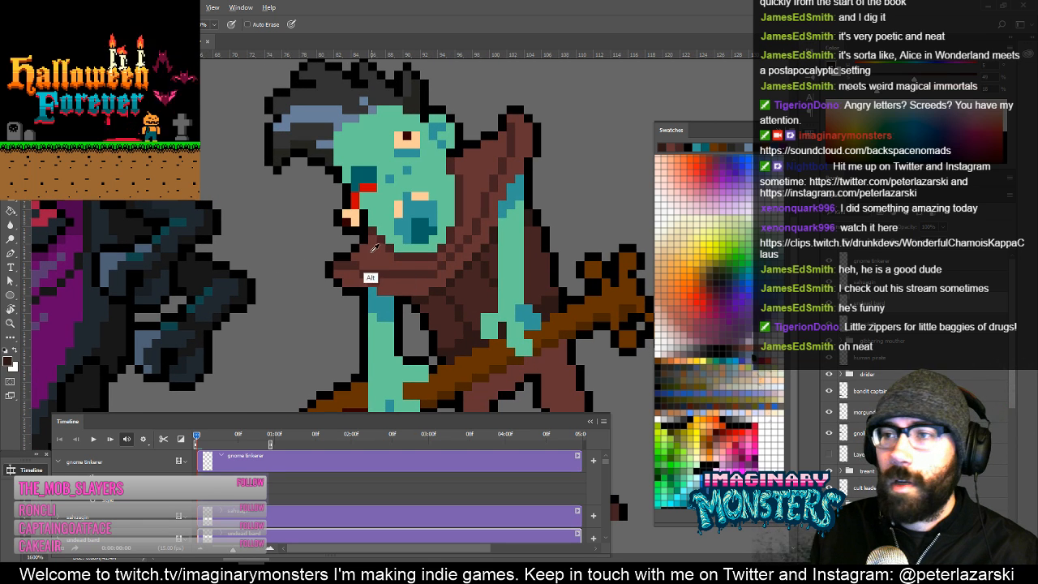
Sample the collar's brown, adjust it to an in-between tone and soften the folds of the collar and upper robe.
alt+click(371, 250)
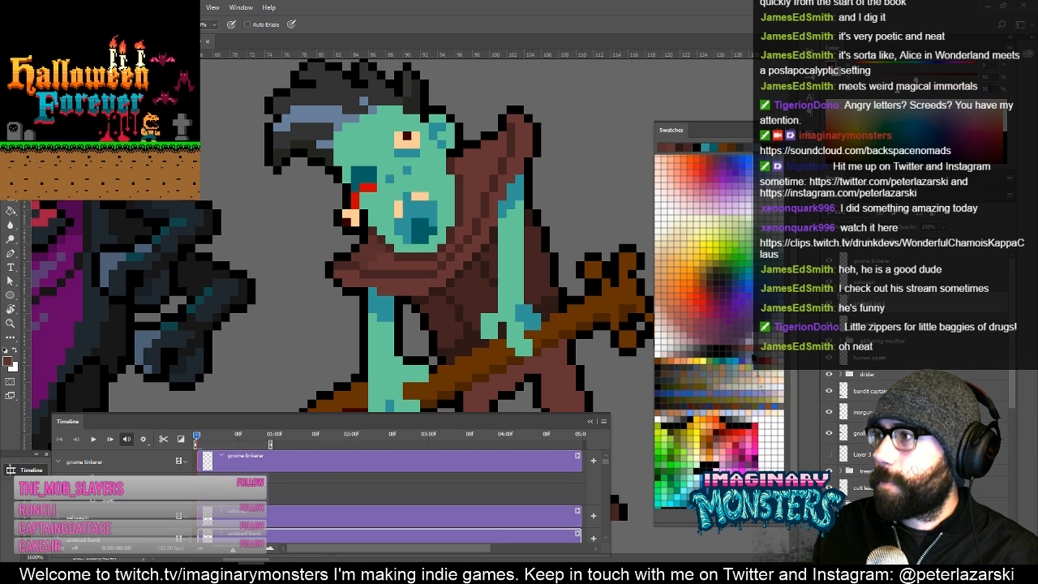
click(990, 87)
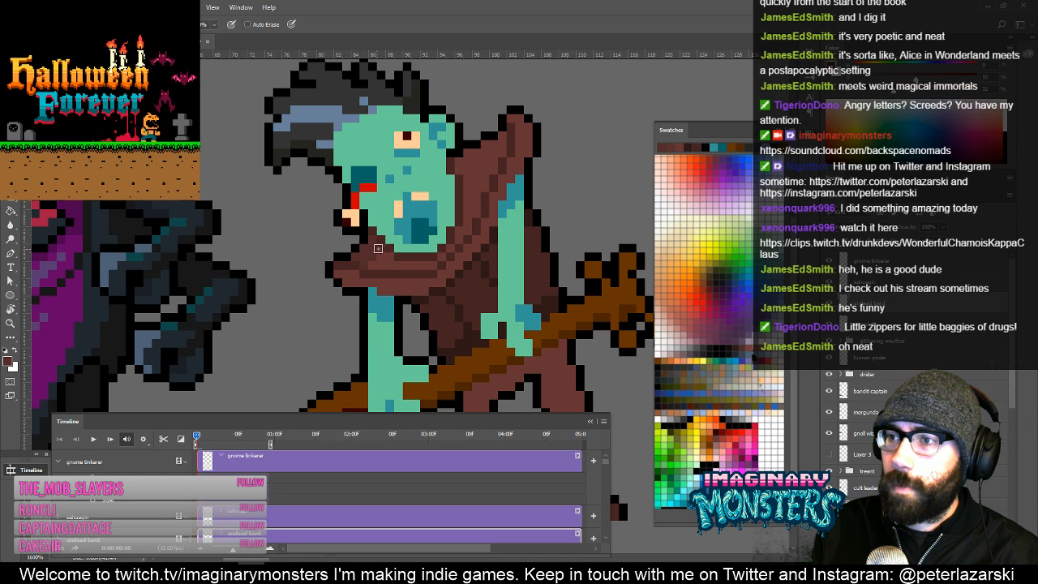
drag(460, 164, 491, 147)
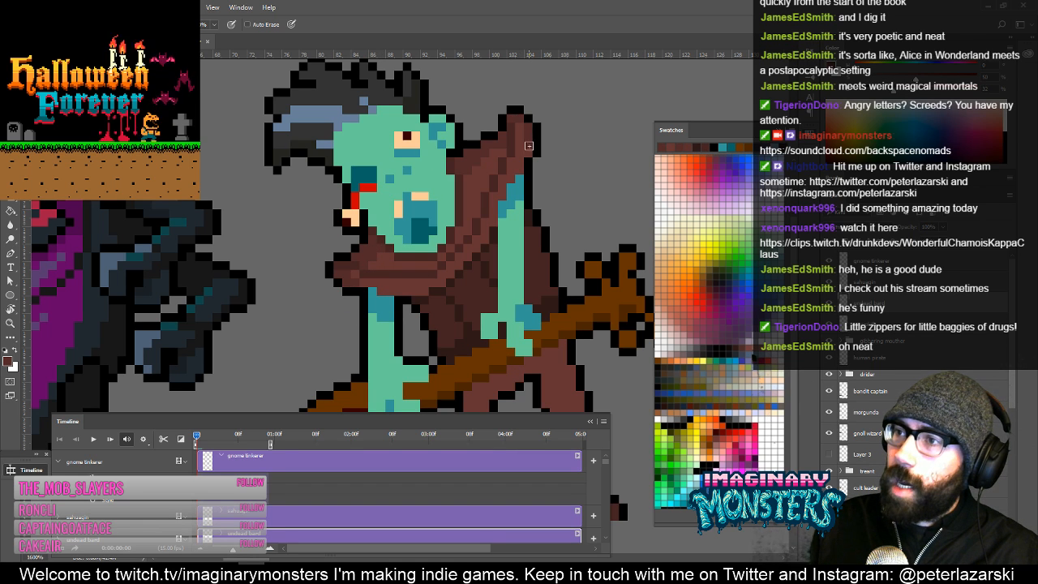
drag(536, 186, 542, 219)
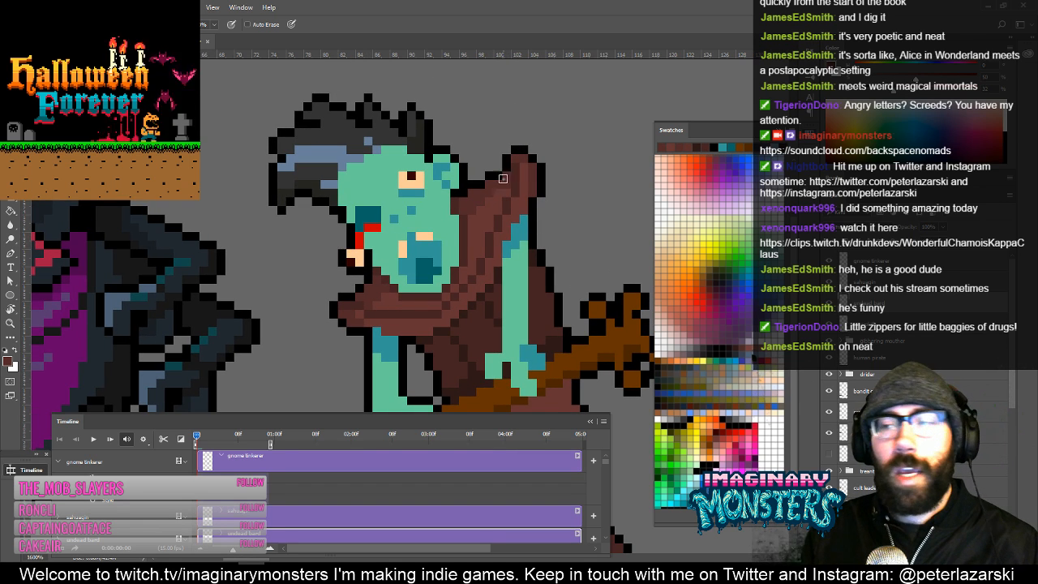
Inspect the softened collar shading and how it meets the torso and arms.
key(z)
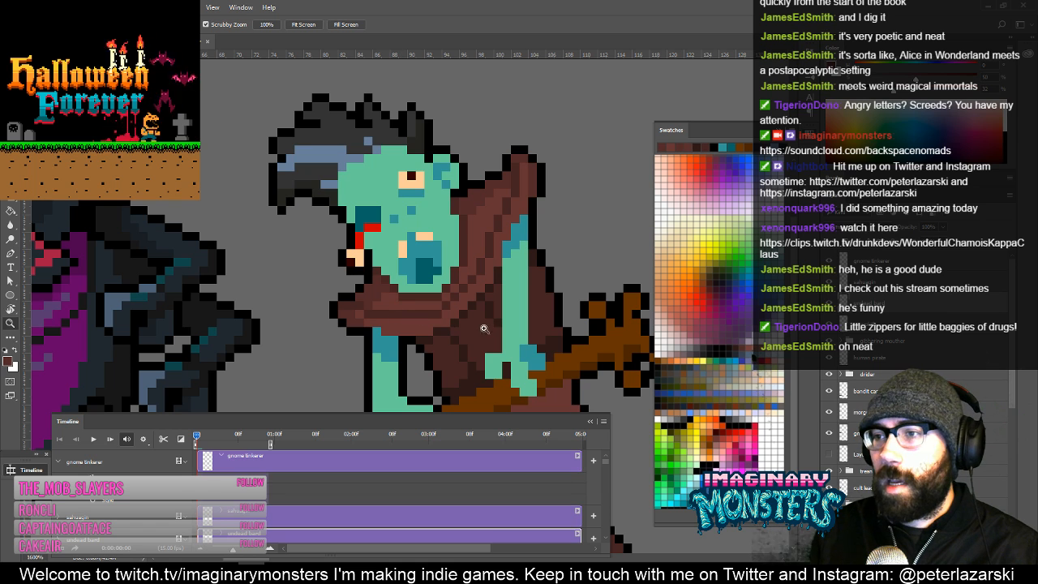
drag(464, 350, 408, 260)
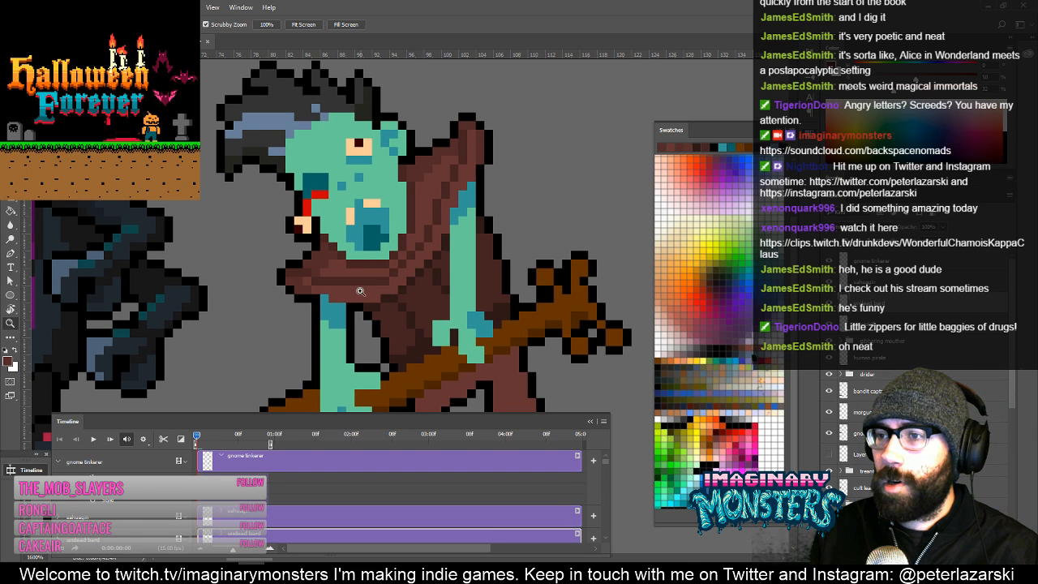
click(370, 294)
key(b)
key(z)
alt+click(387, 294)
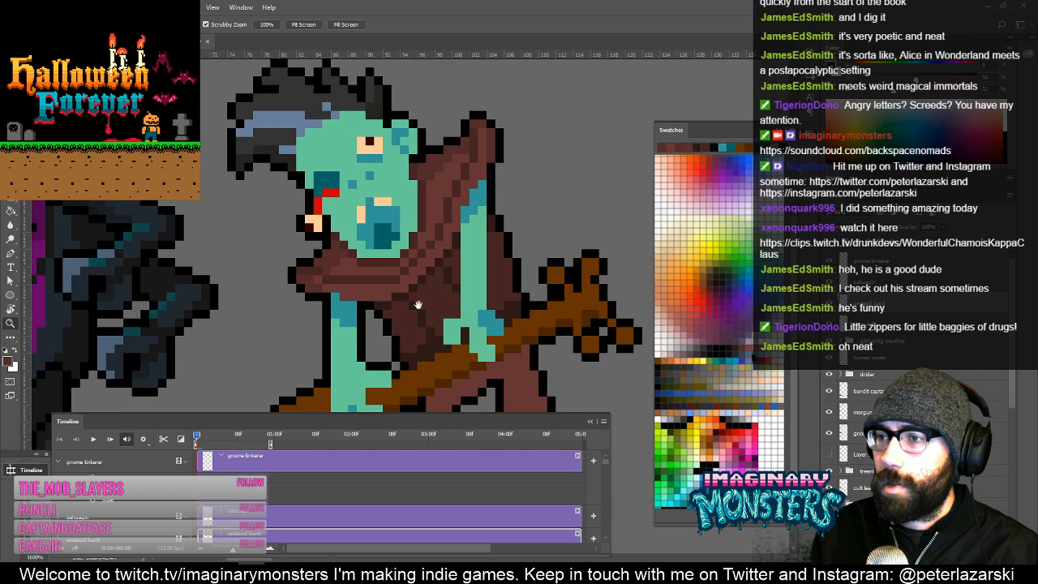
drag(418, 304, 445, 306)
key(b)
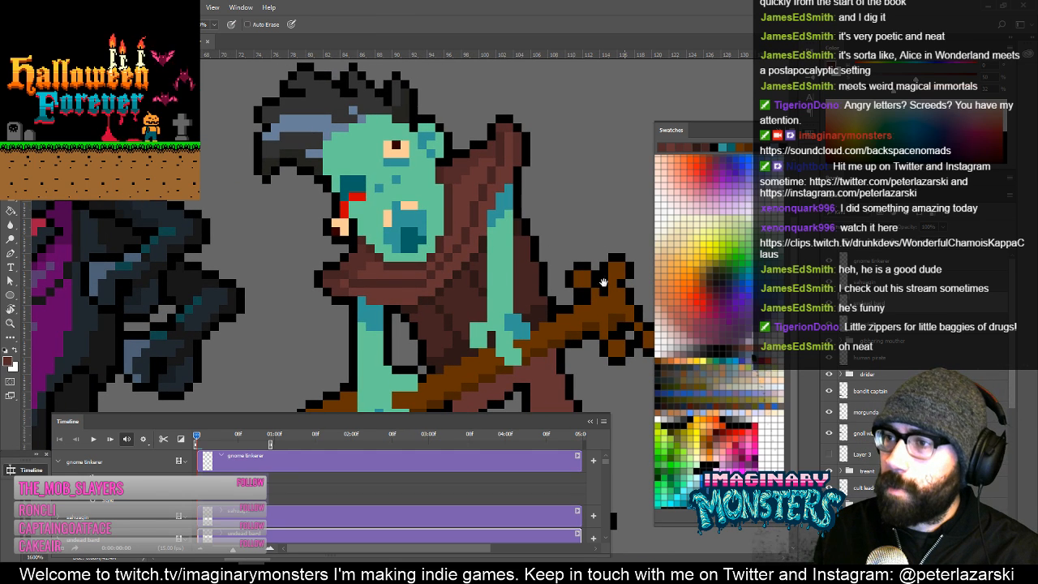
drag(603, 282, 633, 248)
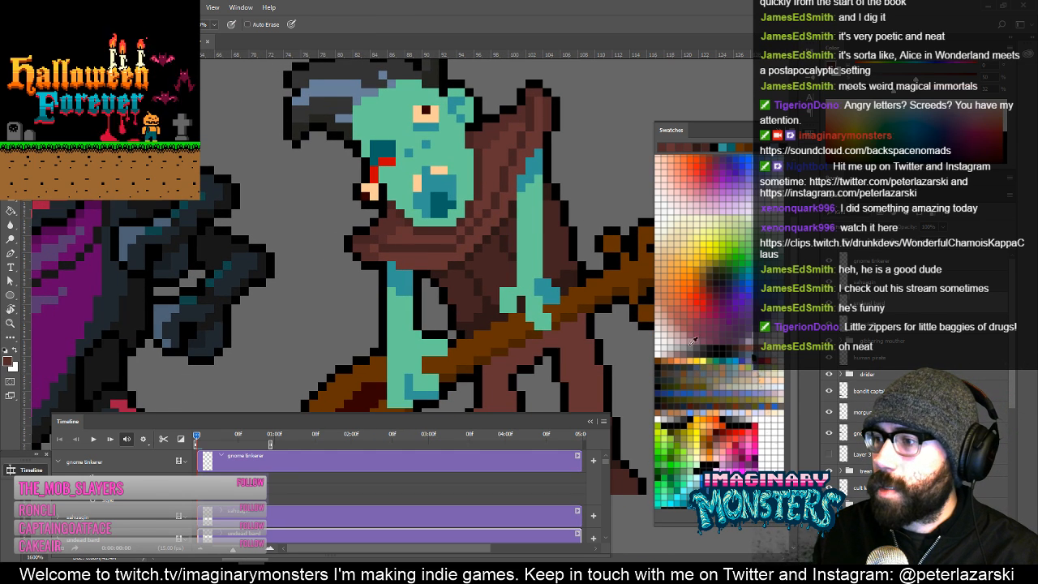
click(674, 304)
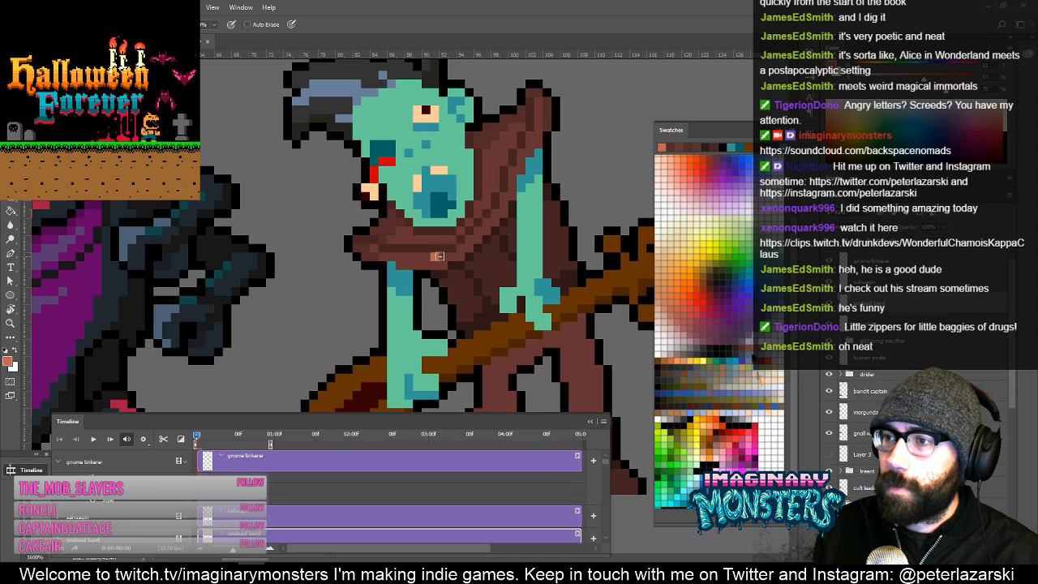
drag(439, 256, 460, 253)
key(ctrl+z)
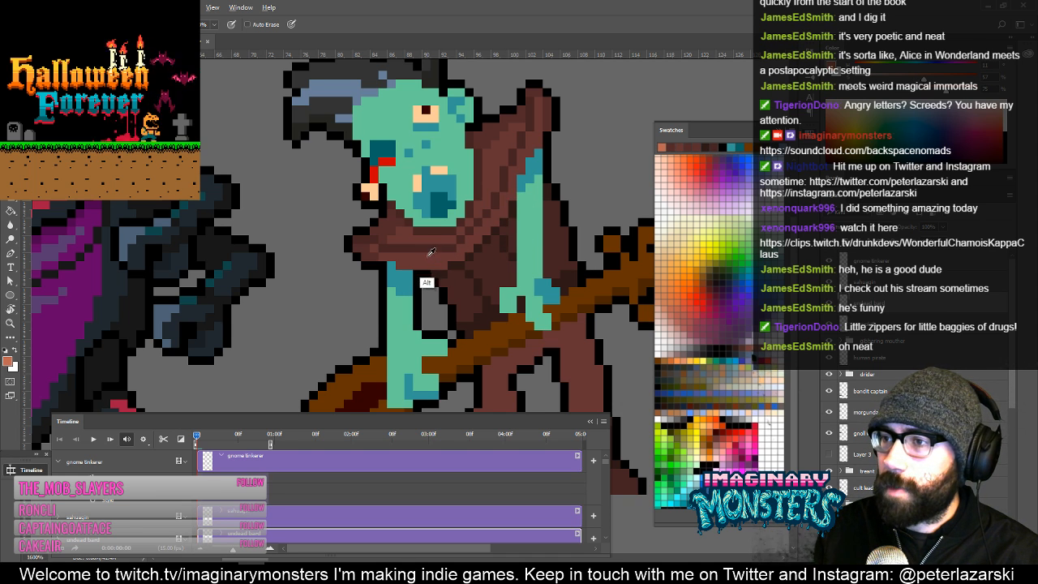
Sample the collar's brown, mix a lighter reddish brown from it and paint highlights along the collar's lower fold.
alt+click(431, 252)
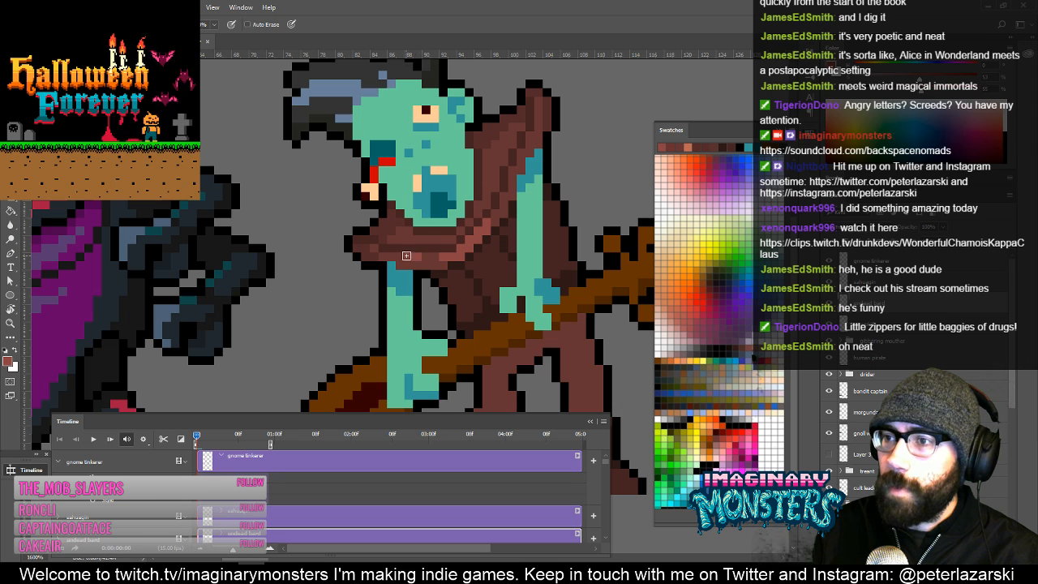
drag(406, 256, 314, 288)
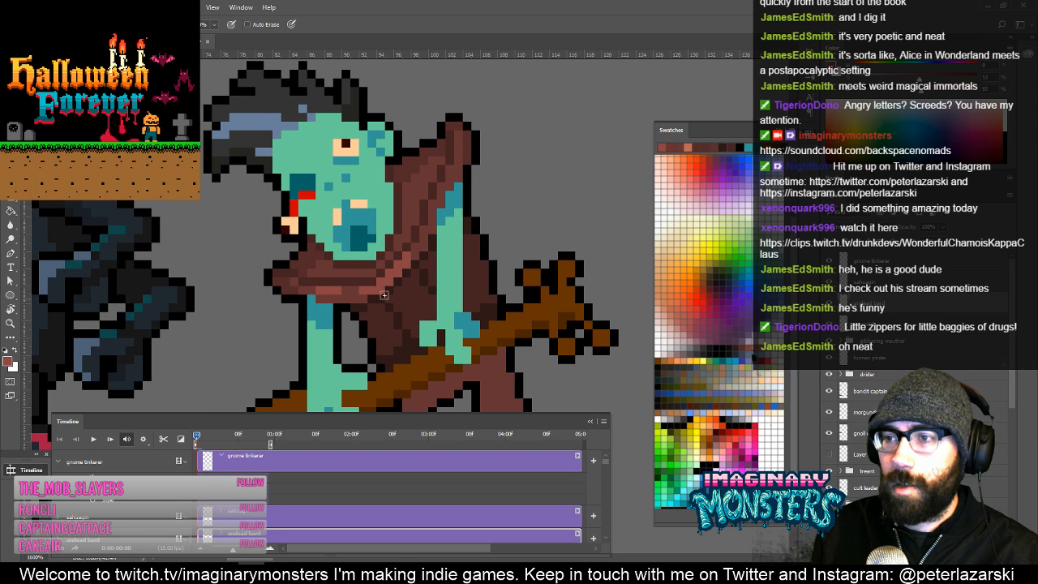
drag(418, 266, 429, 231)
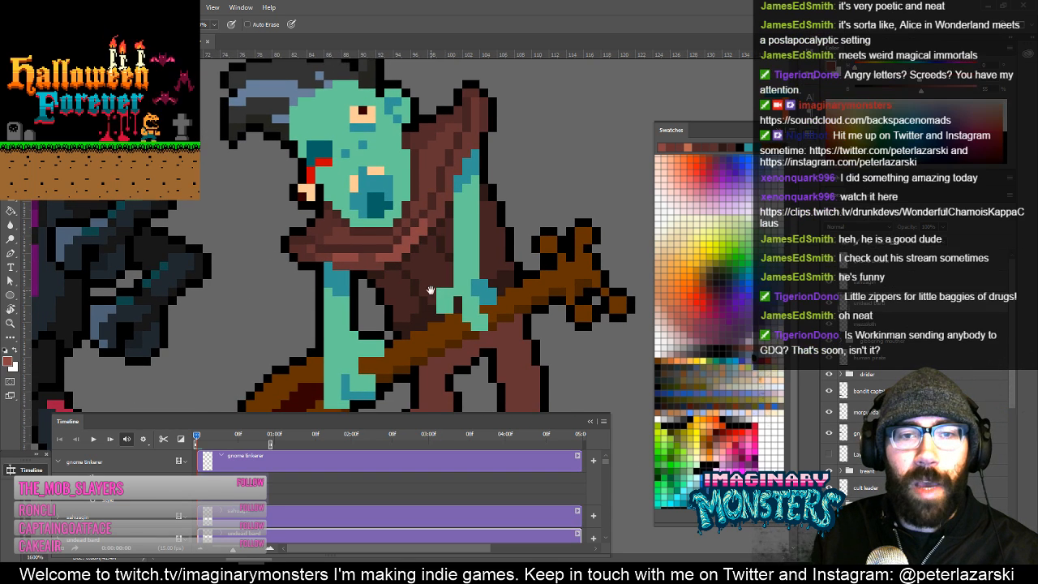
drag(427, 289, 443, 250)
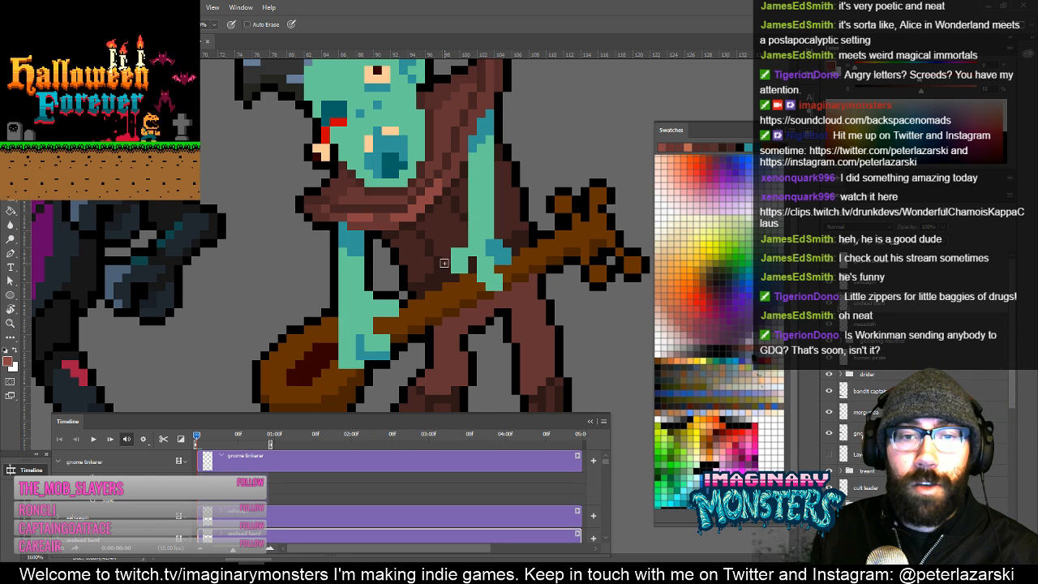
Clean up the black outline between the zombie's legs, just below the guitar neck.
drag(423, 311, 400, 263)
drag(465, 270, 467, 268)
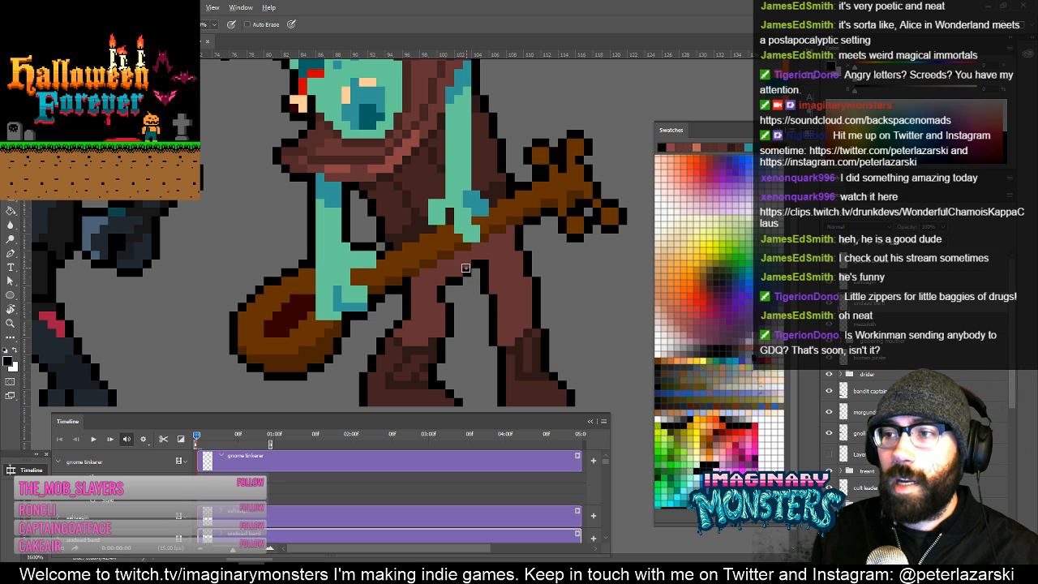
key(e)
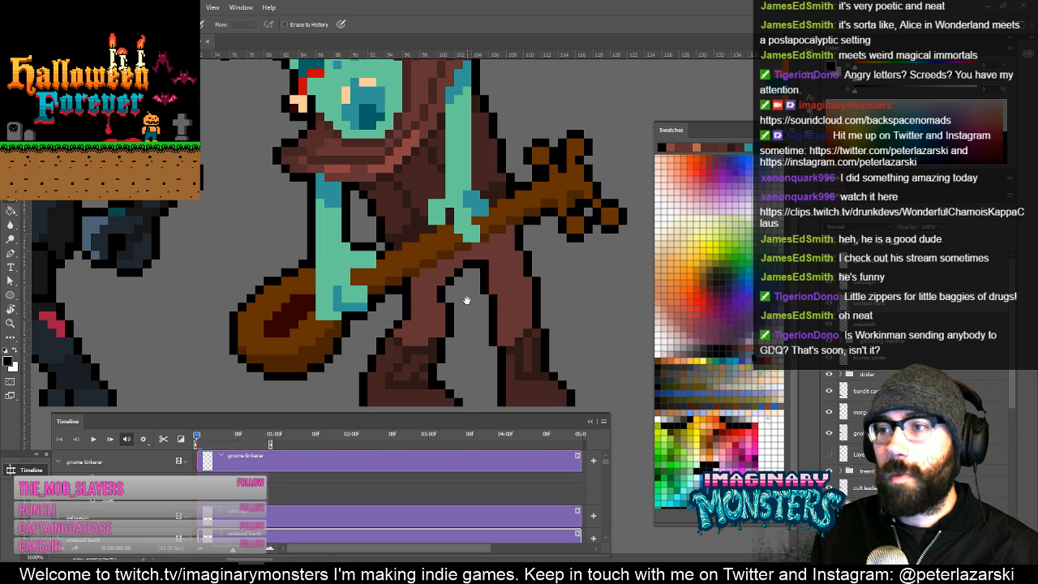
drag(460, 298, 467, 294)
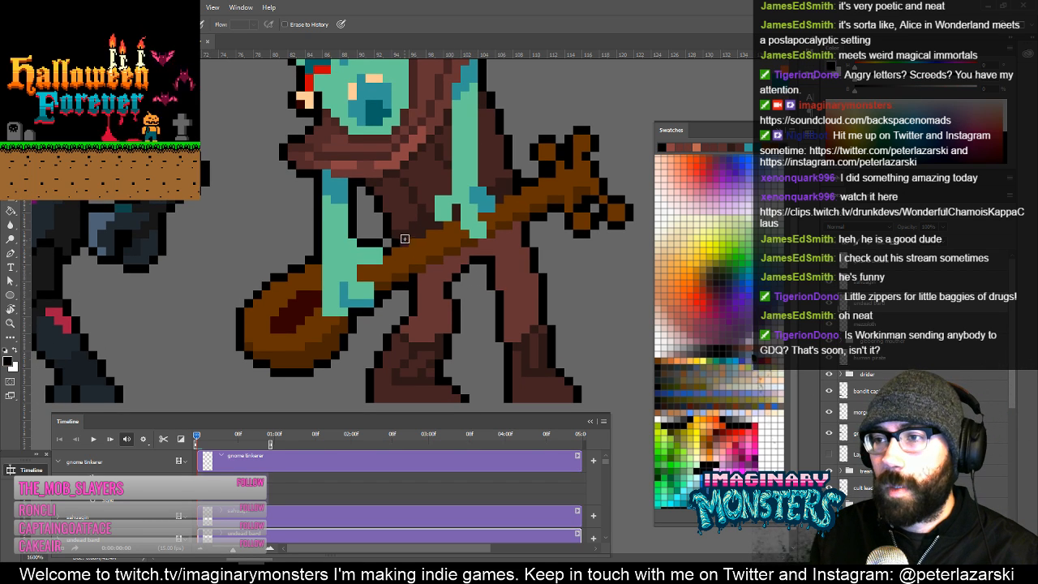
Sample the robe's dark brown and the collar's brown to touch up the lower robe and the top of the front boot.
key(b)
drag(414, 261, 420, 273)
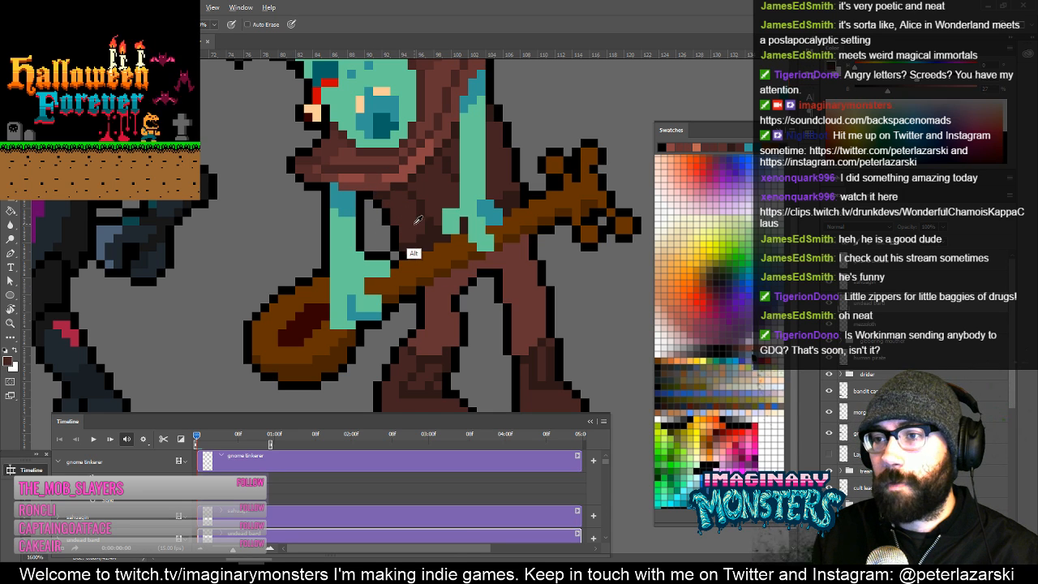
drag(430, 320, 454, 301)
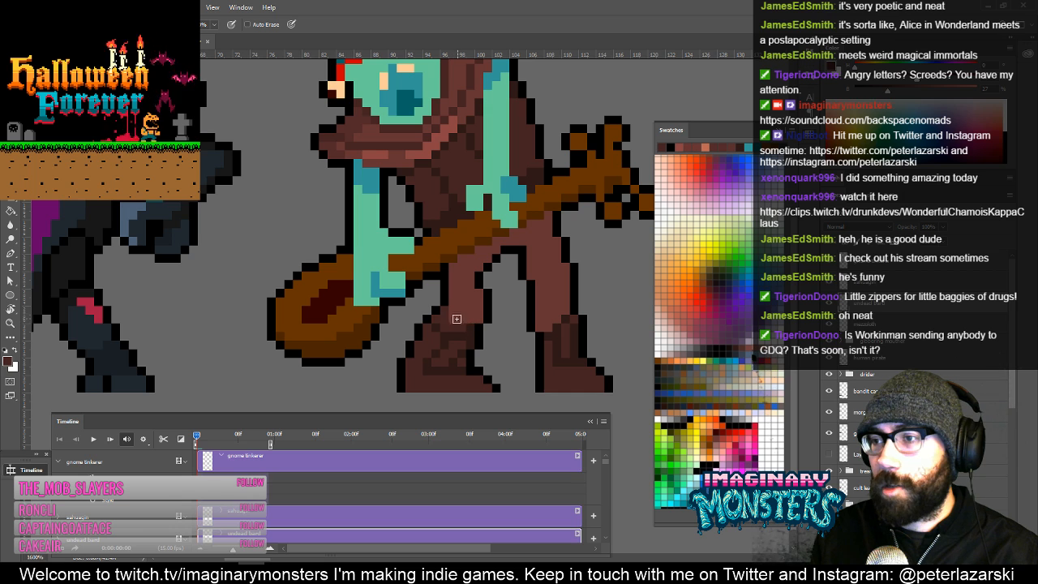
key(alt)
alt+click(403, 158)
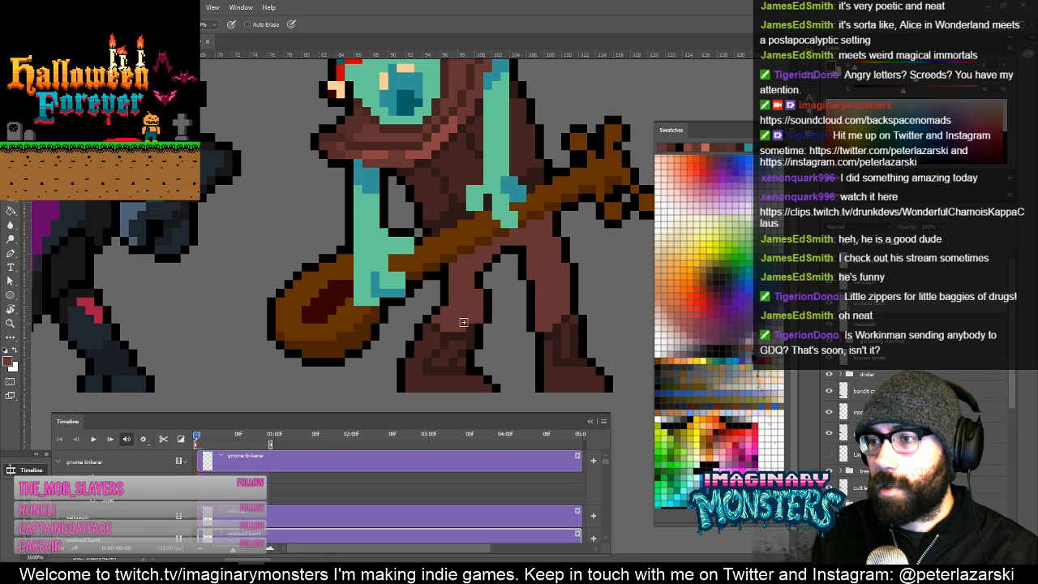
mouse_move(492, 297)
mouse_down()
mouse_move(451, 328)
mouse_move(461, 334)
mouse_move(477, 312)
mouse_up()
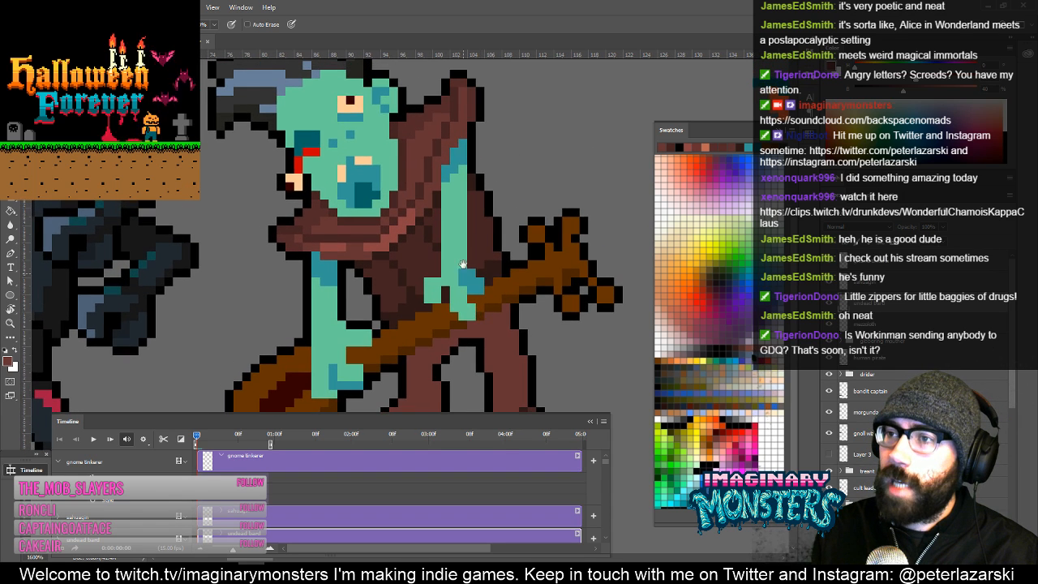
Sample the hair's slate blue and refine the highlight strands in the zombie's hair.
alt+click(451, 175)
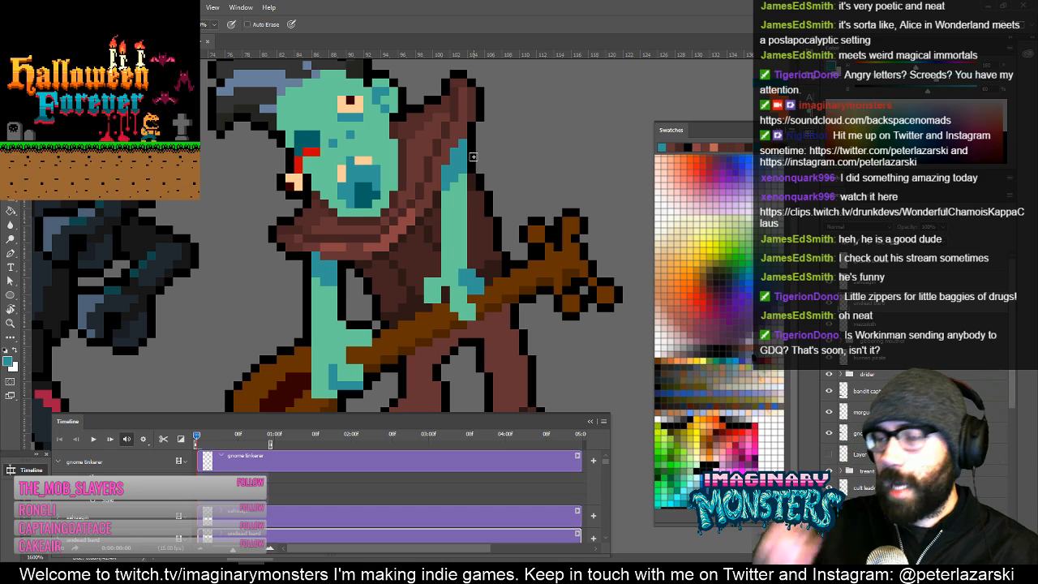
scroll(473, 156, down, 6)
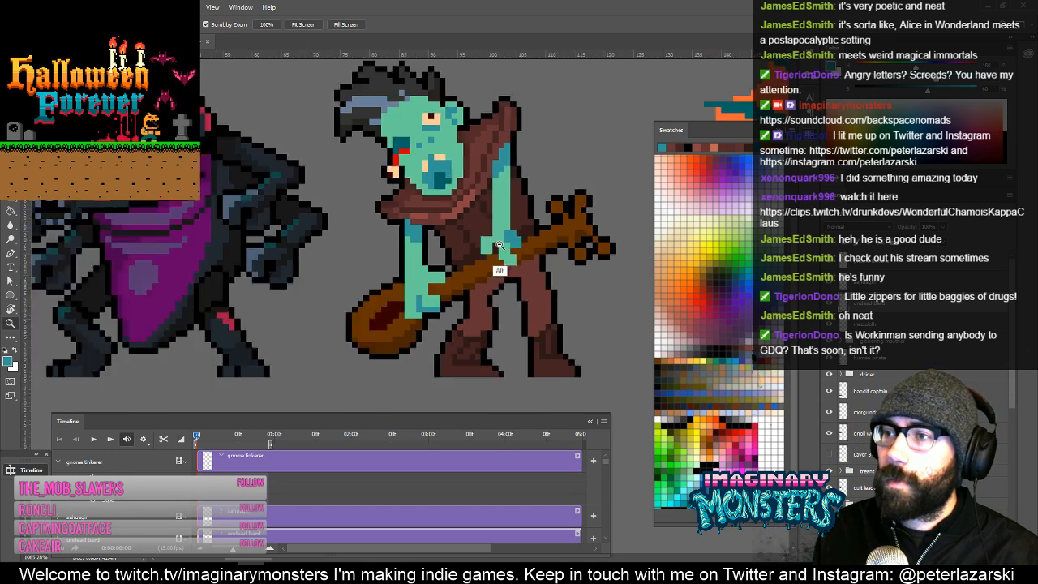
drag(491, 250, 424, 299)
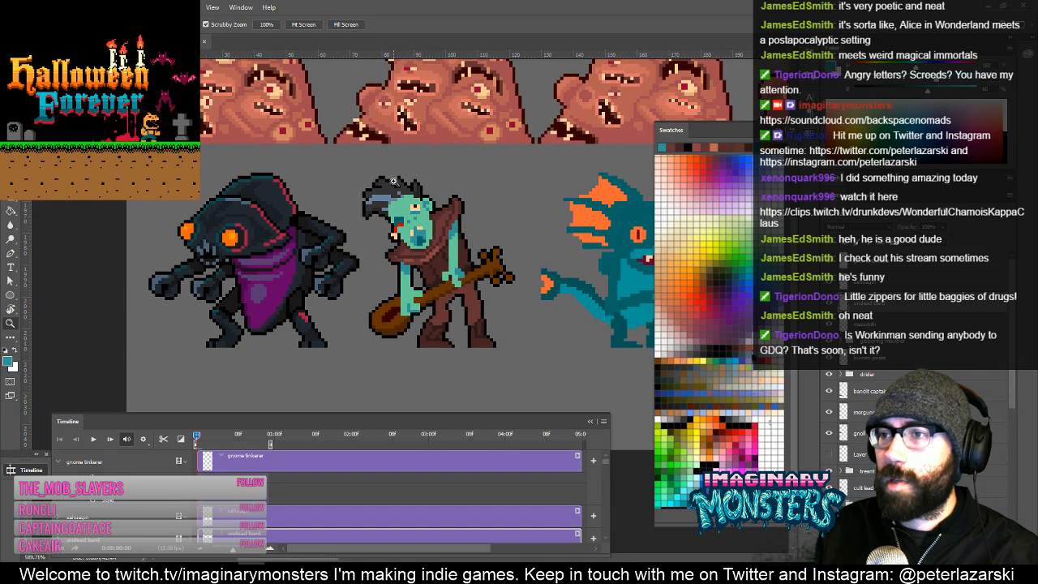
drag(401, 191, 435, 167)
key(b)
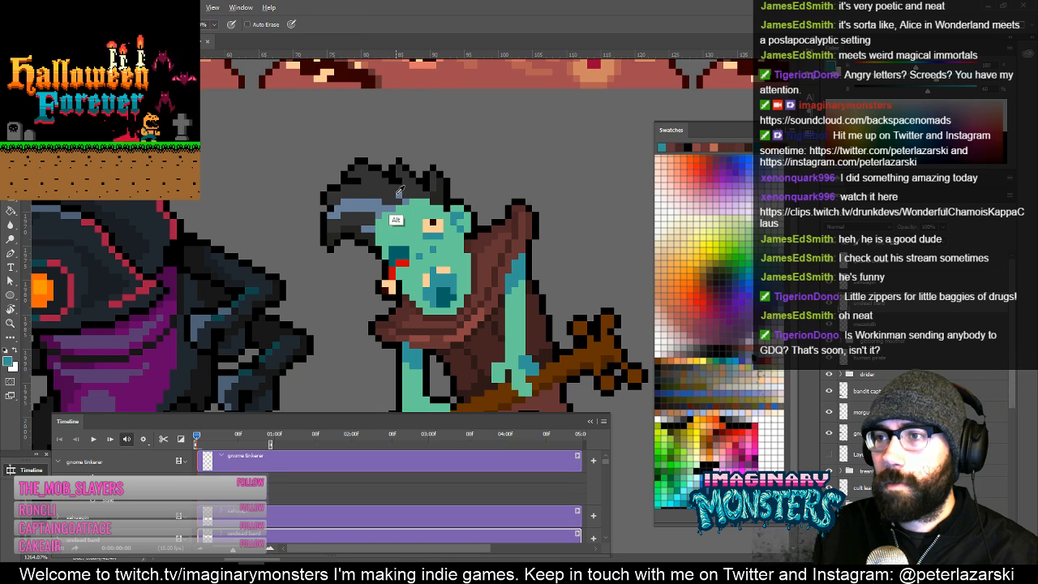
drag(446, 306, 433, 234)
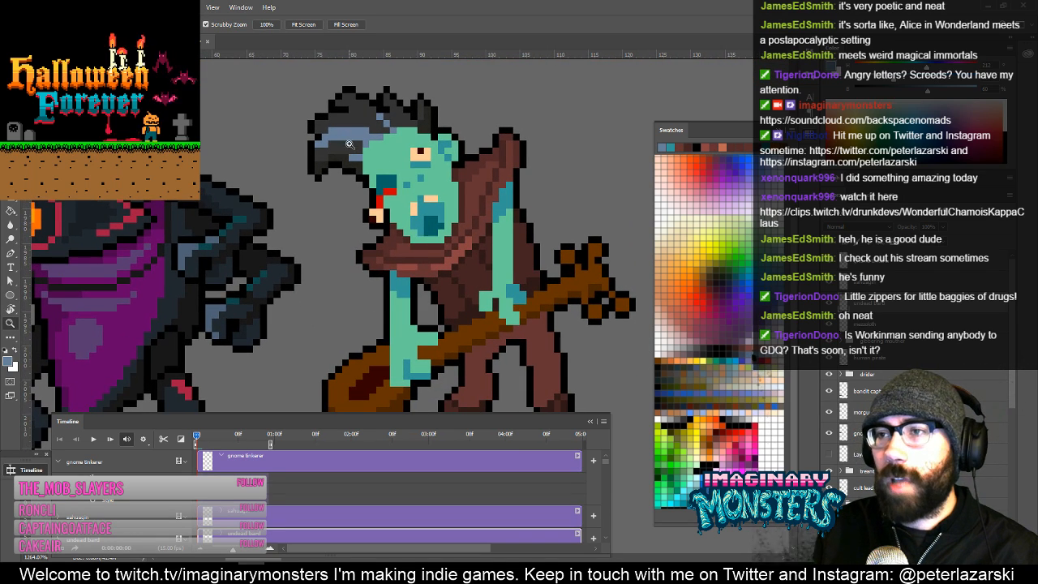
ctrl+click(347, 146)
Sample the hair's dark grey and paint darker strands through the zombie's swept-forward hair.
drag(359, 122, 351, 199)
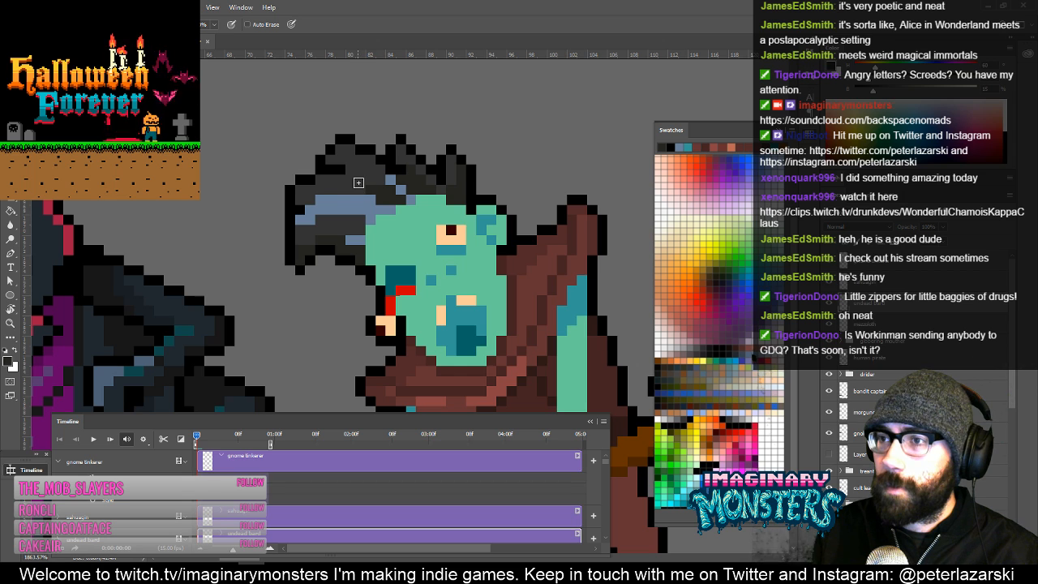
drag(391, 229, 340, 191)
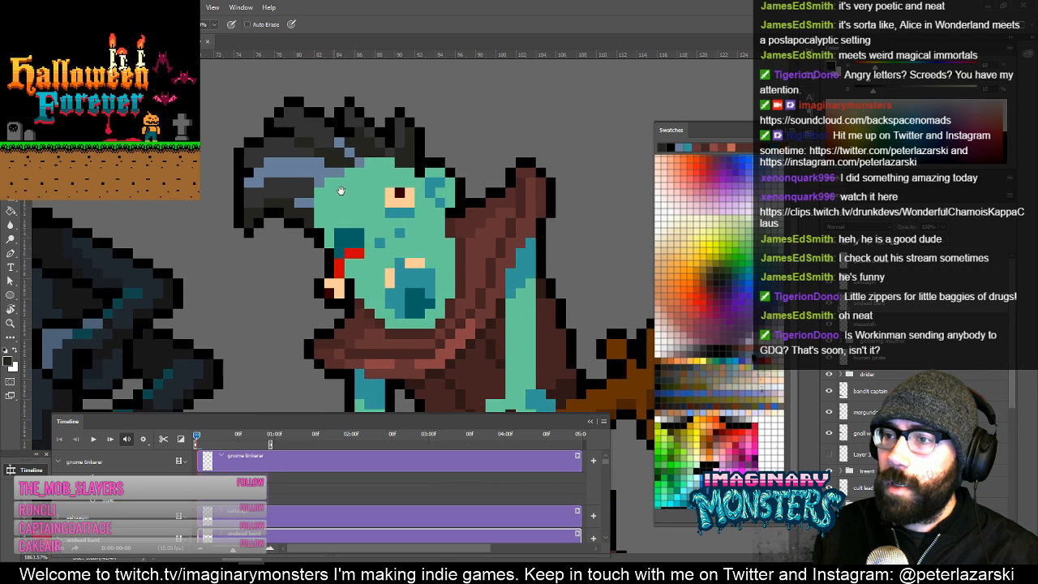
key(alt+space)
drag(431, 227, 401, 169)
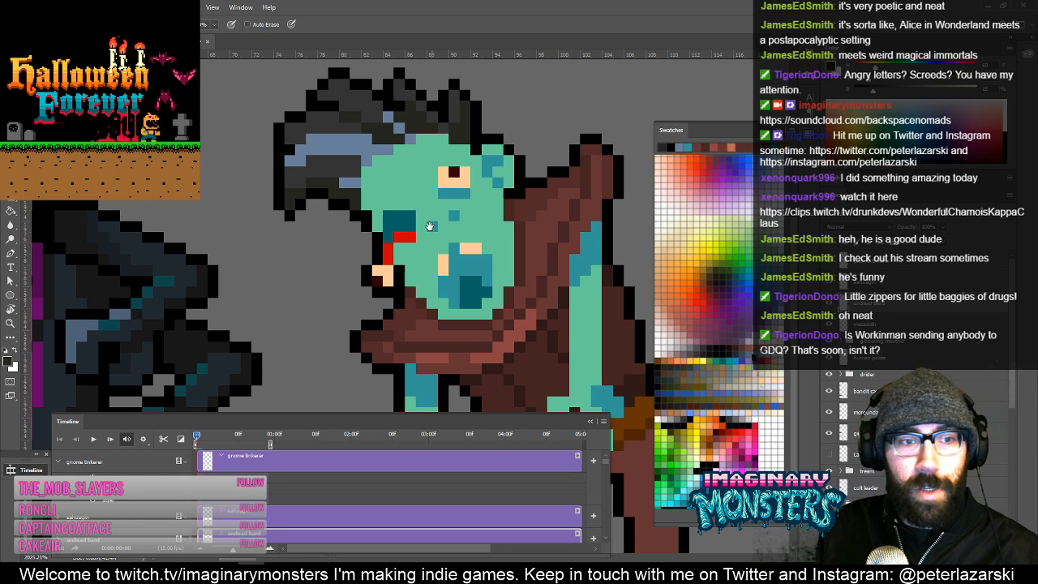
drag(450, 234, 463, 219)
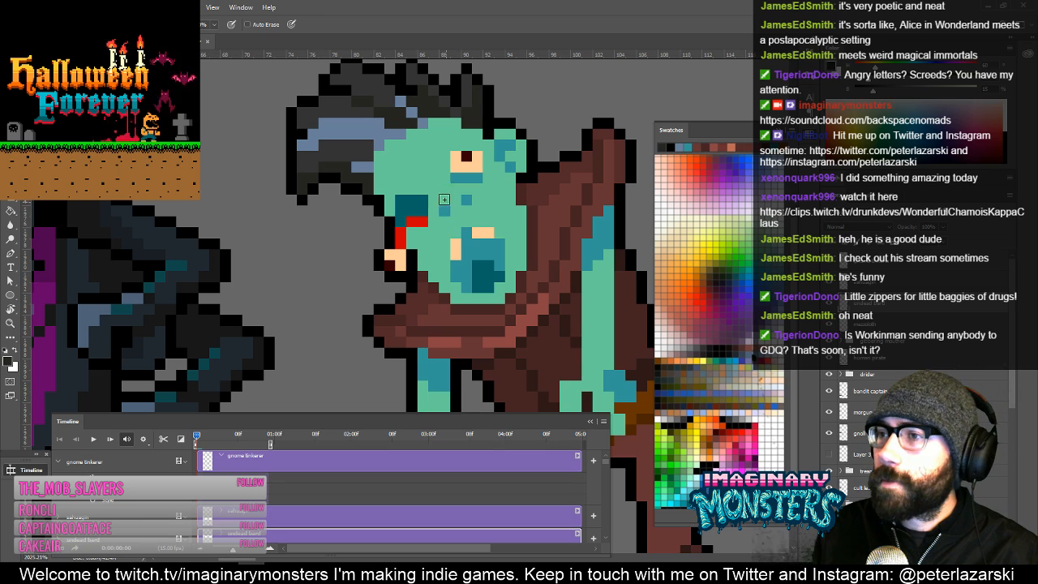
key(super)
click(554, 78)
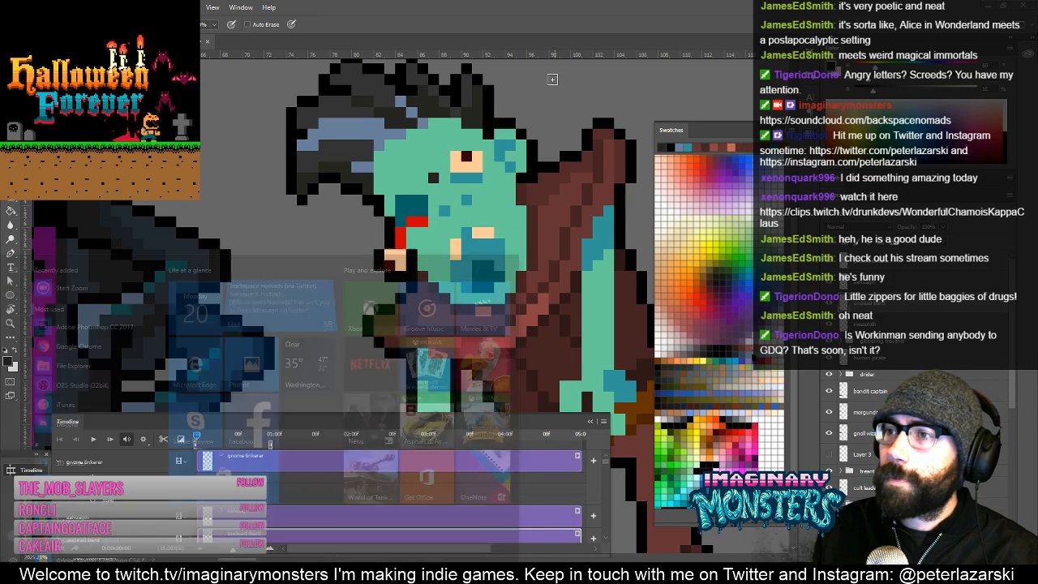
key(e)
click(554, 81)
key(b)
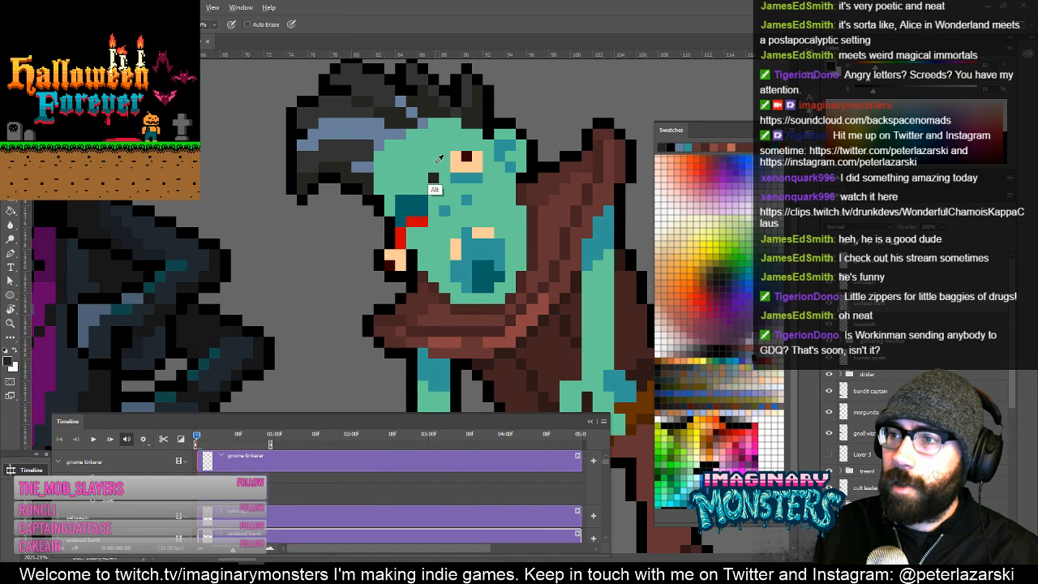
Cover the stray dark pixel on the face with sampled green and shade the forehead and jaw edge in a slightly darker green.
alt+click(433, 194)
click(437, 176)
scroll(438, 178, up, 1)
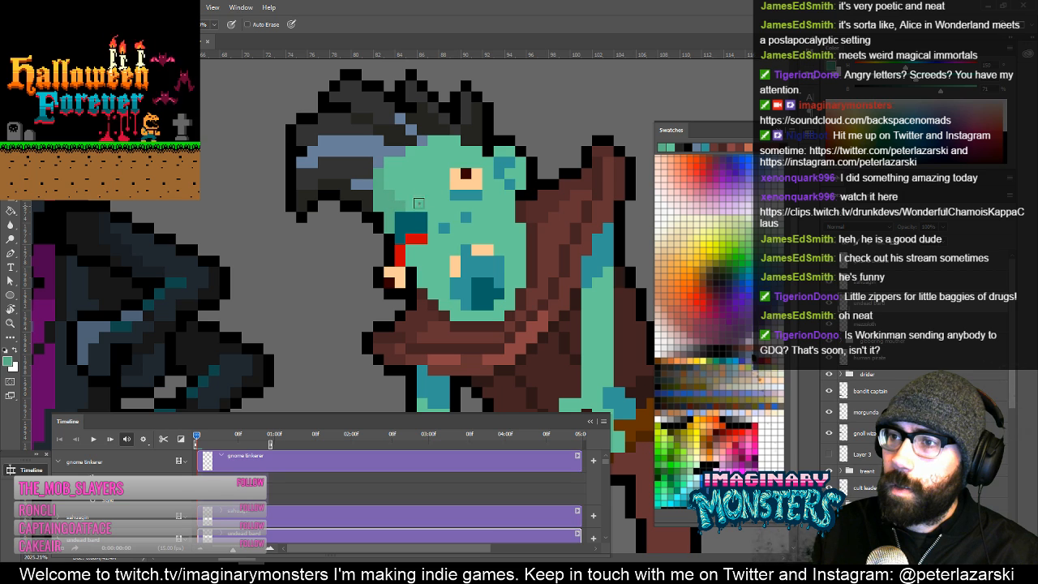
alt+click(436, 258)
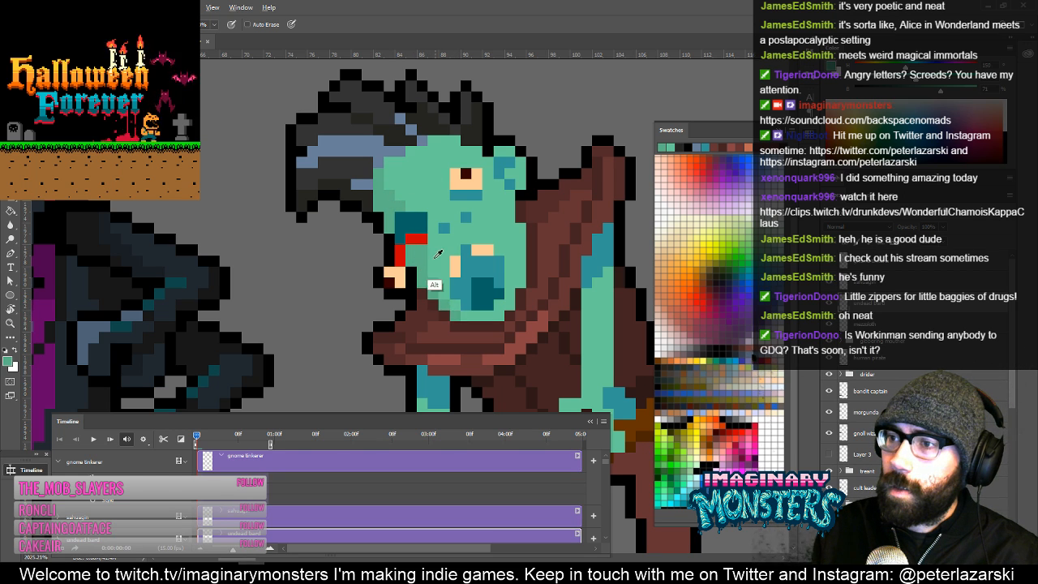
alt+click(429, 246)
alt+click(438, 281)
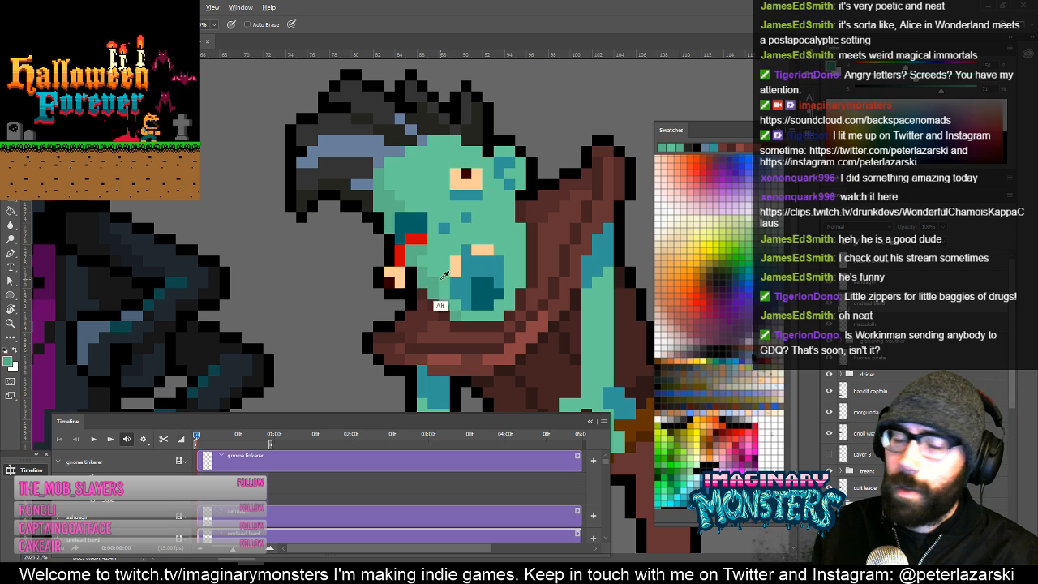
Shade the back of the zombie's head and the skin around the eye and cheek spots with the darker green.
drag(472, 250, 437, 258)
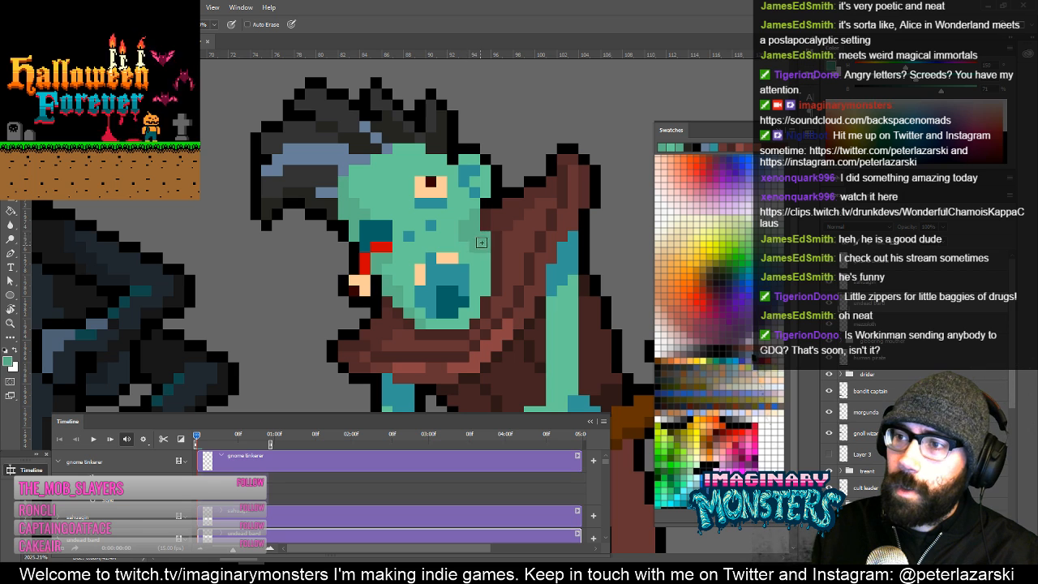
drag(480, 258, 474, 256)
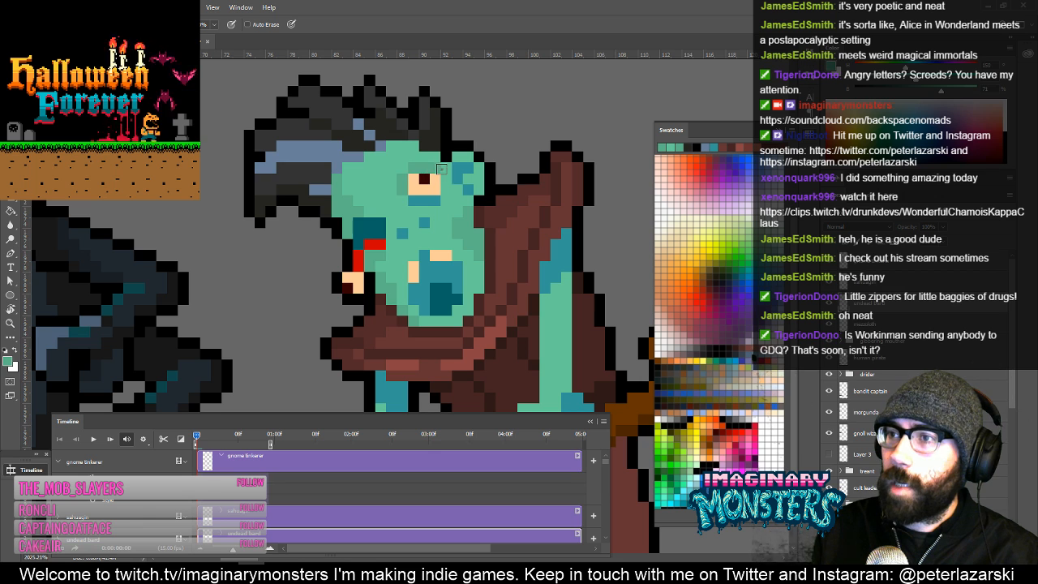
drag(482, 220, 466, 195)
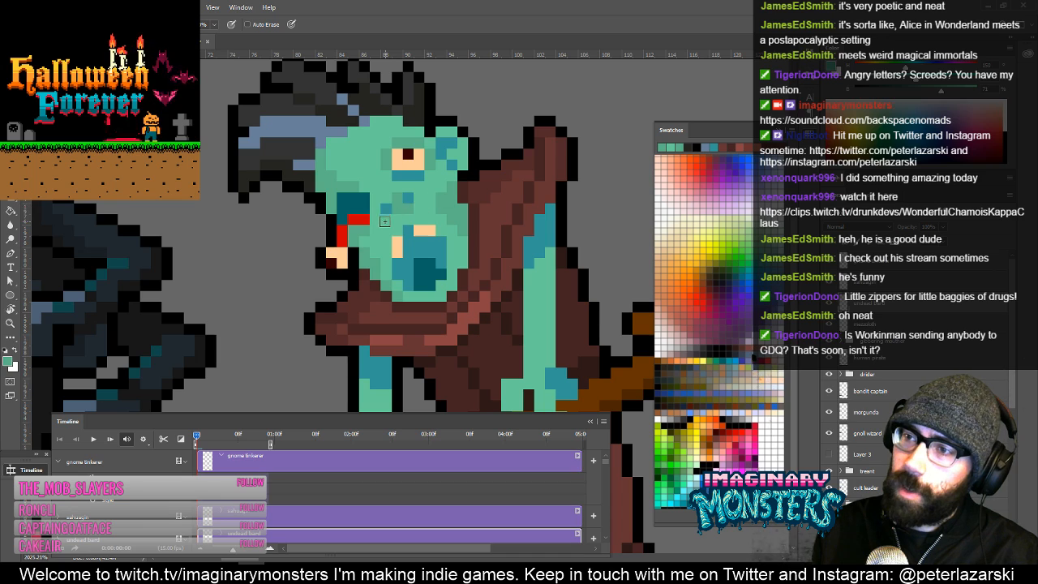
key(z)
alt+click(454, 213)
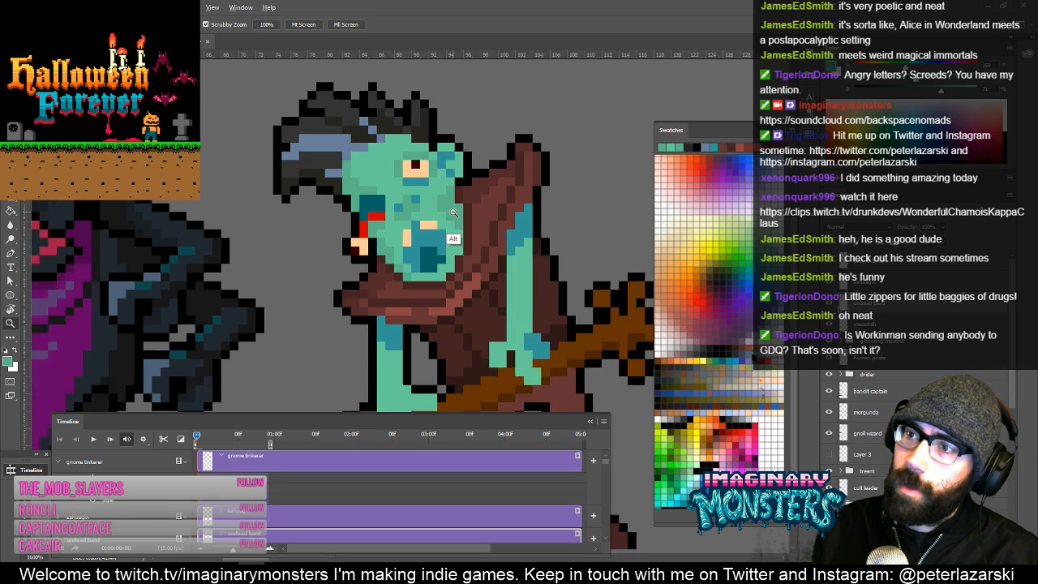
alt+click(453, 213)
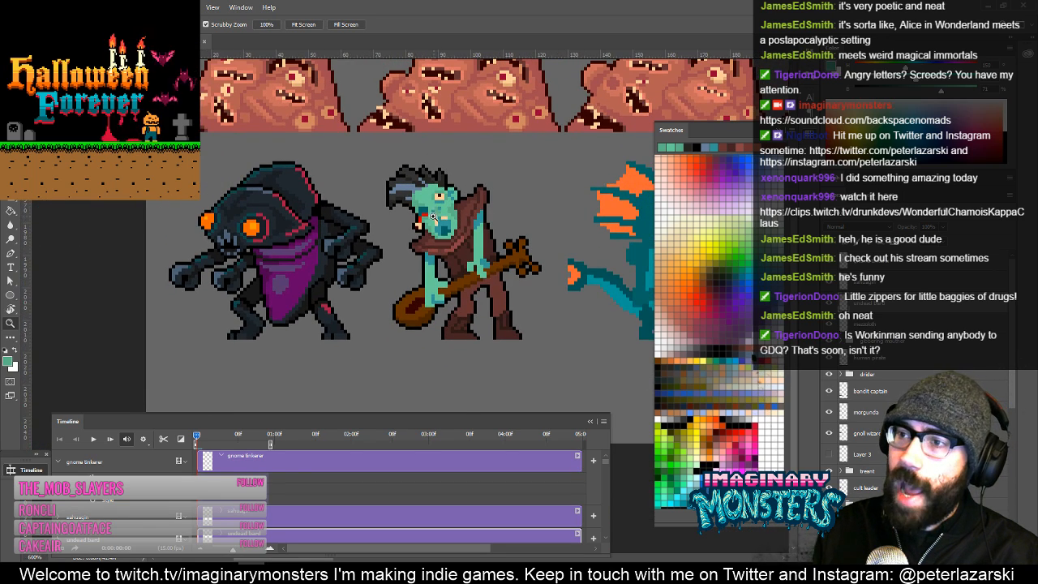
Sample the light and darker face greens and add darker green shading to the arms below the blue patches.
drag(433, 217, 496, 214)
key(b)
alt+click(456, 209)
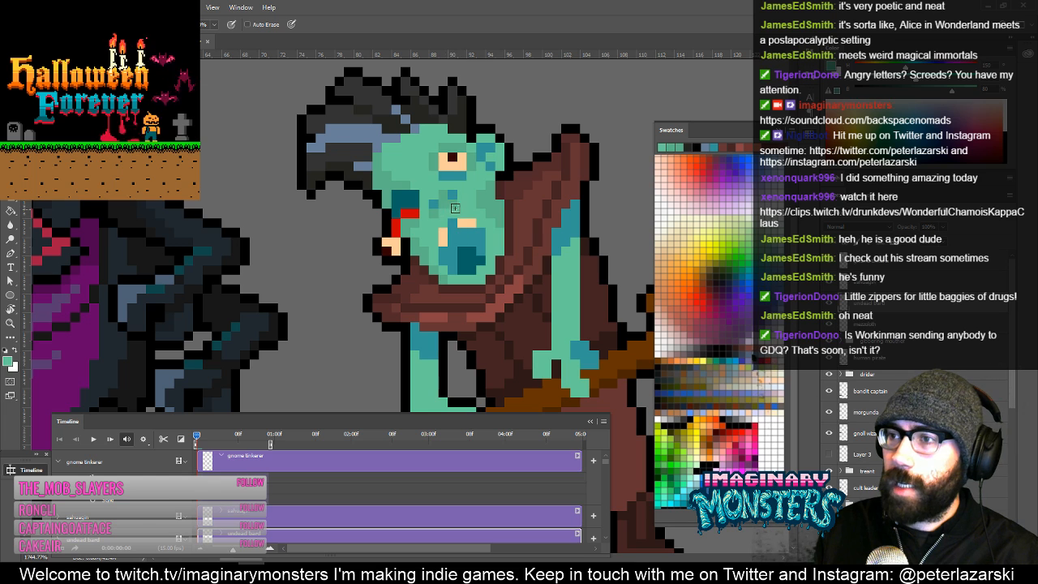
drag(430, 282, 405, 181)
alt+click(460, 98)
drag(391, 255, 394, 266)
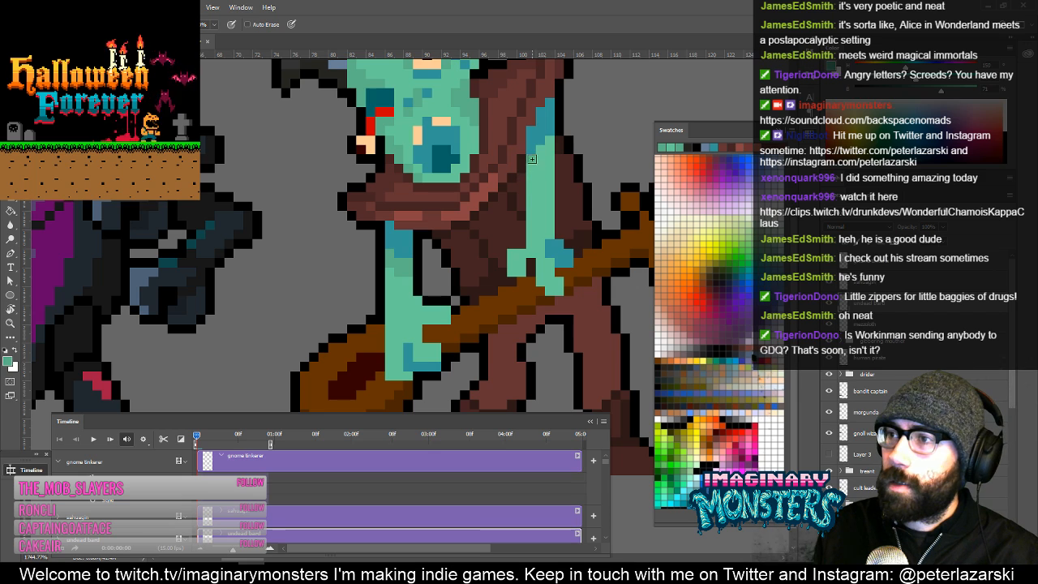
Examine the new skin shading on the whole zombie sprite beside the neighbouring monsters.
key(z)
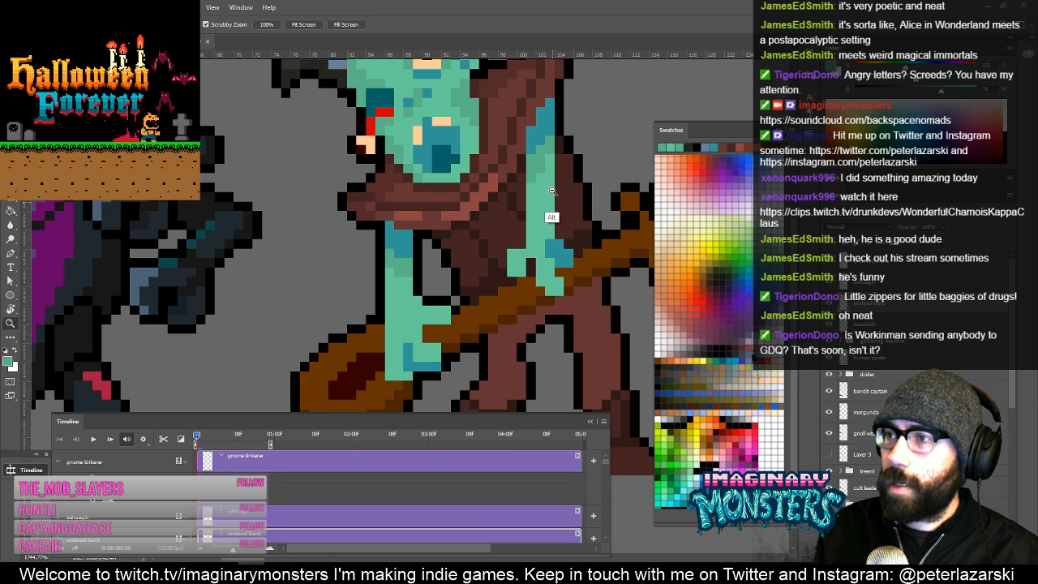
alt+click(552, 202)
alt+click(553, 202)
alt+click(554, 202)
drag(553, 202, 514, 246)
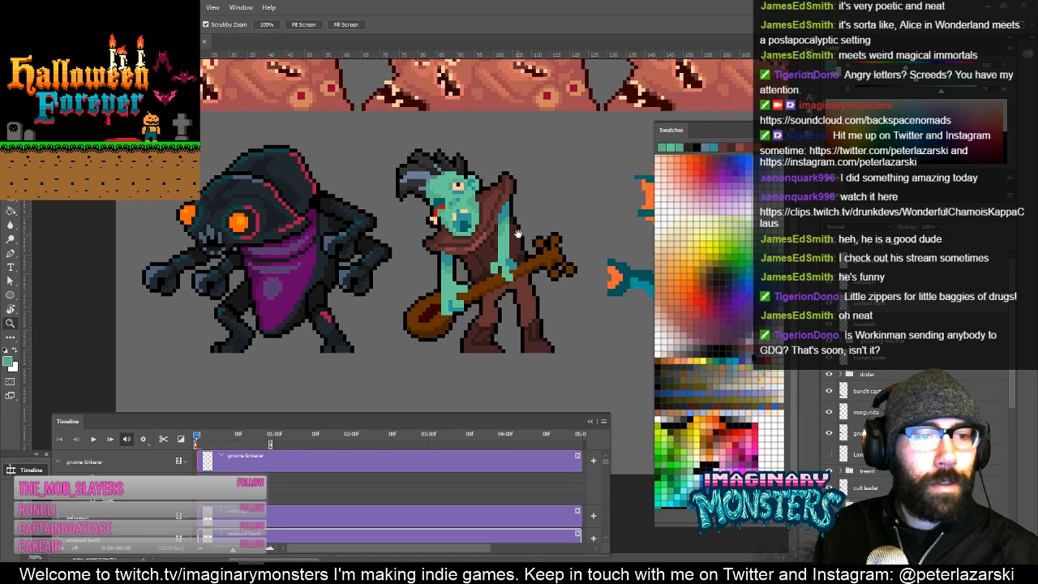
key(b)
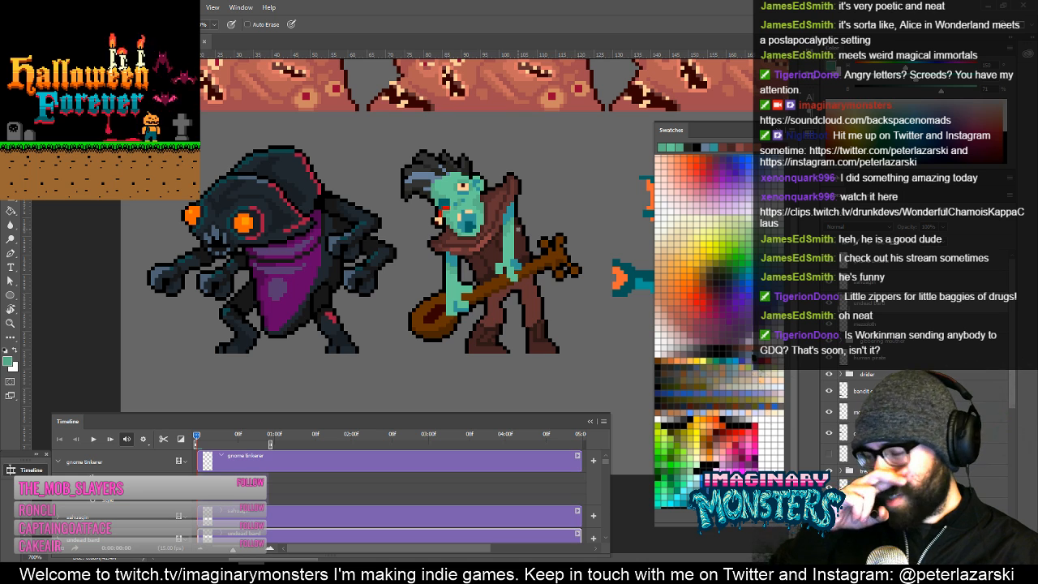
drag(484, 238, 408, 232)
key(z)
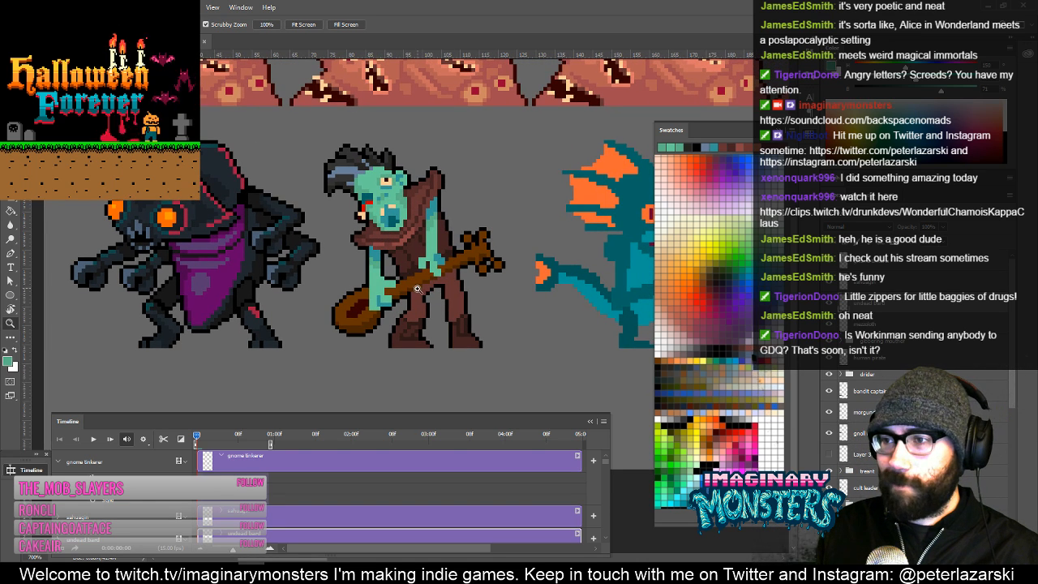
Touch up the darker green shading on both of the zombie's forearms.
drag(429, 284, 482, 282)
key(b)
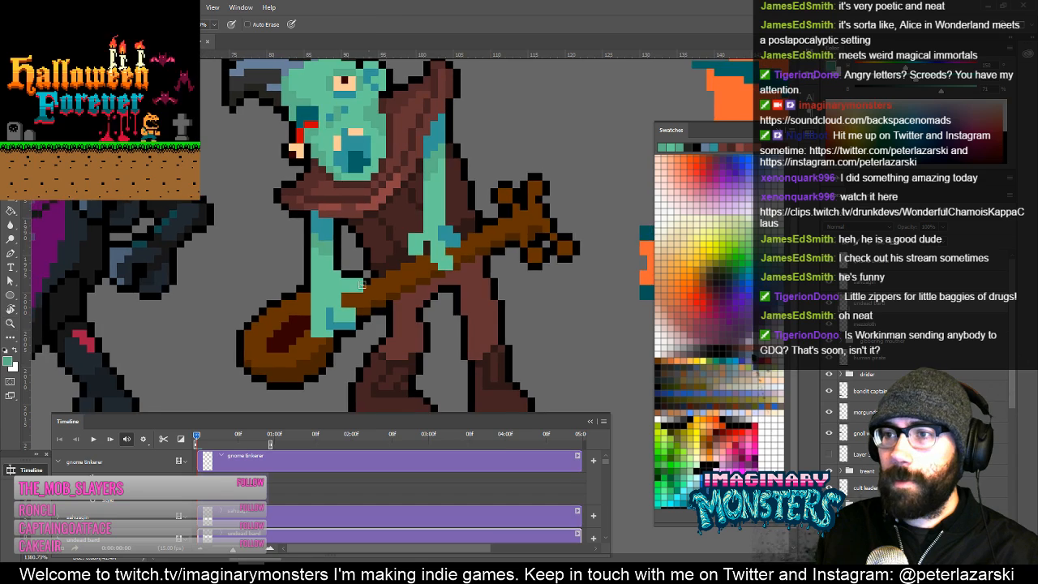
drag(372, 315, 427, 269)
click(380, 203)
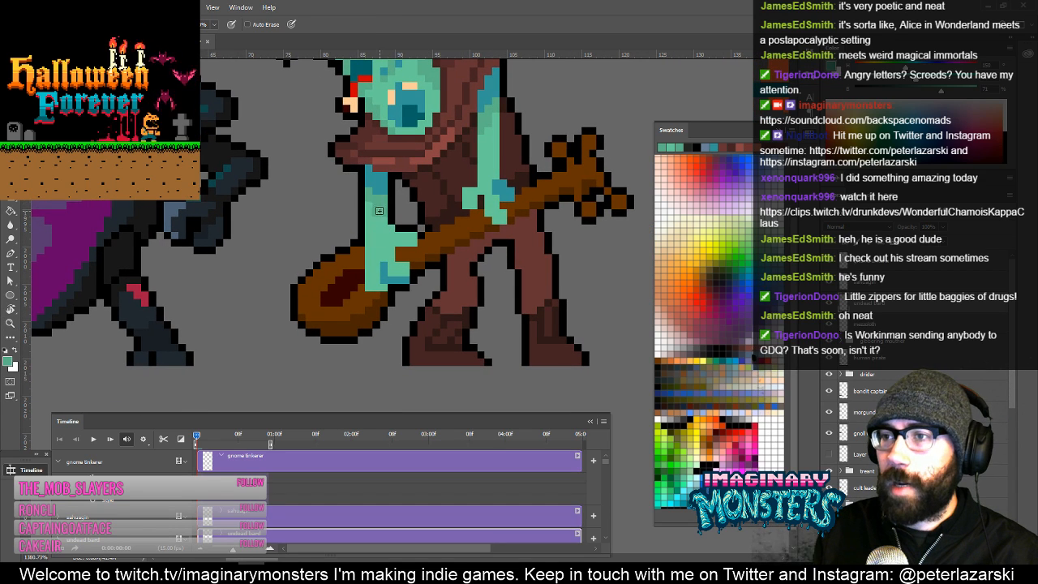
drag(480, 180, 474, 219)
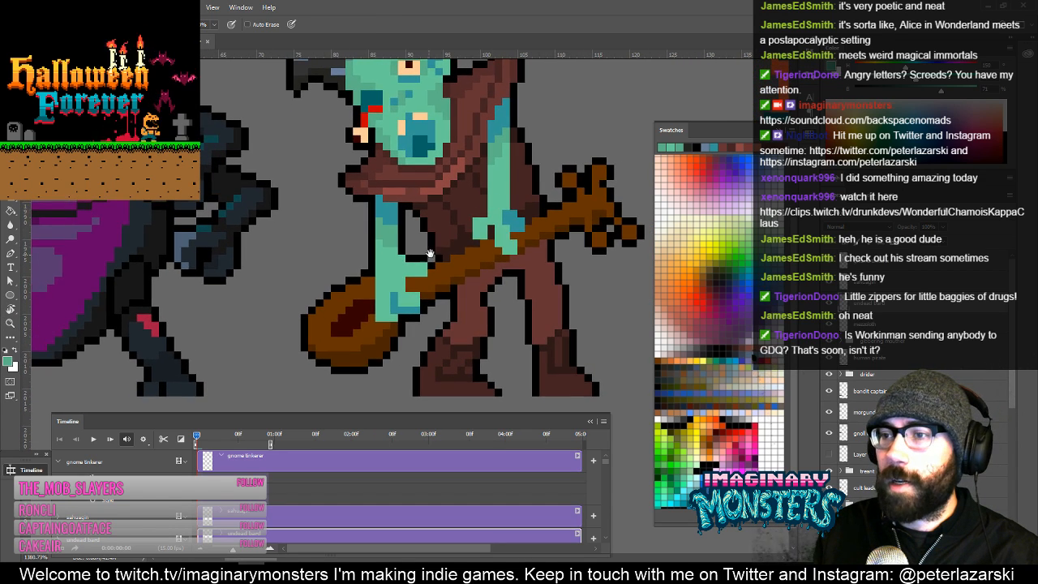
drag(430, 253, 476, 223)
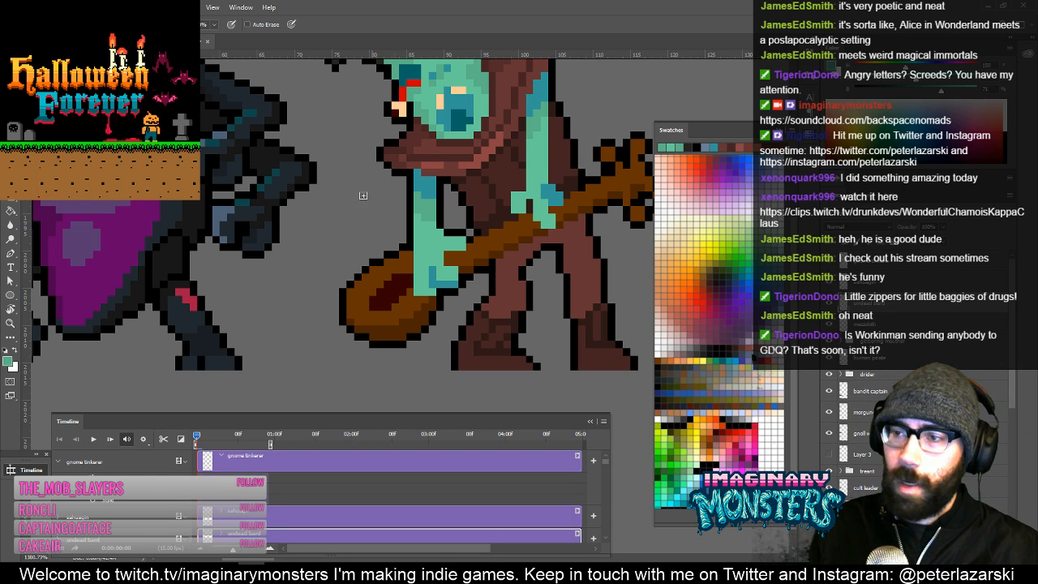
Sample the instrument's lighter brown and paint highlights along the rim of its body and its neck.
alt+click(400, 266)
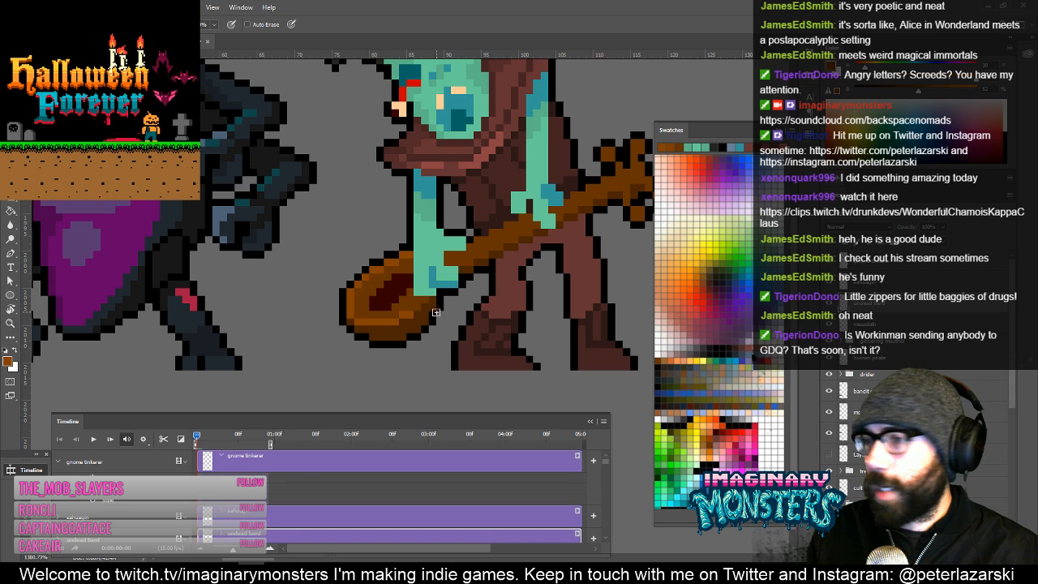
drag(502, 269, 426, 297)
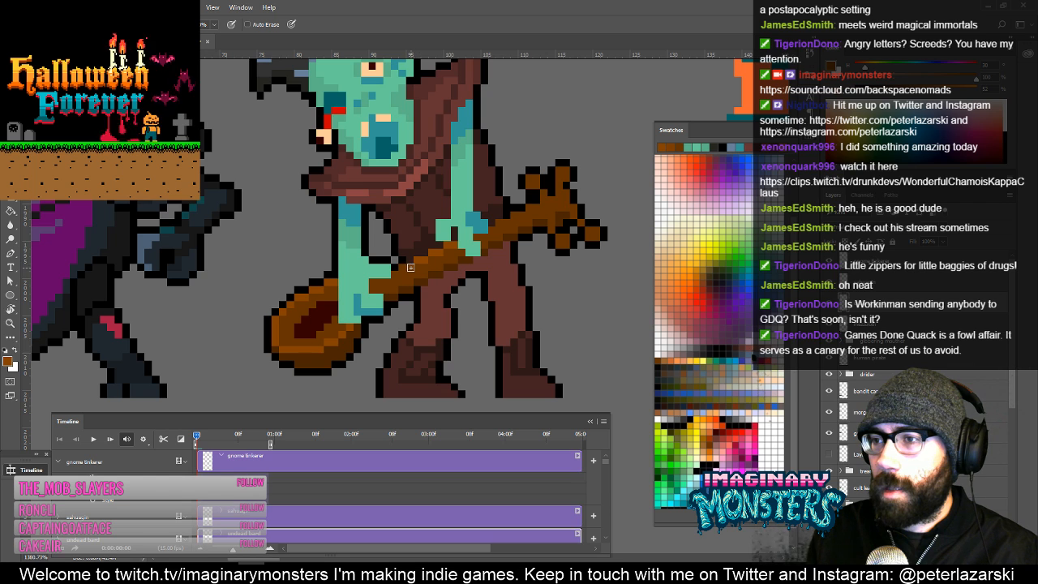
drag(435, 269, 415, 282)
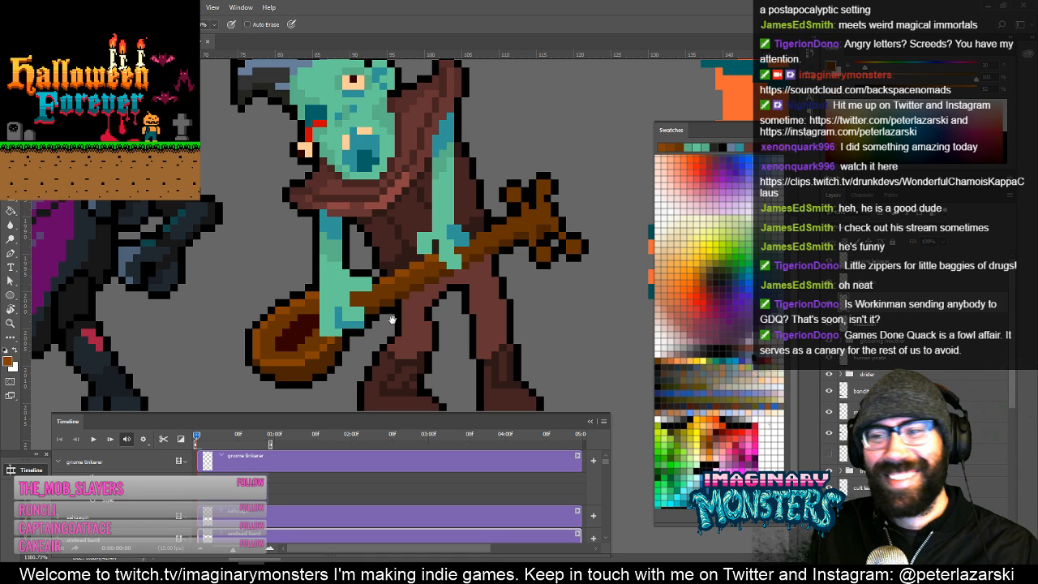
drag(392, 319, 354, 278)
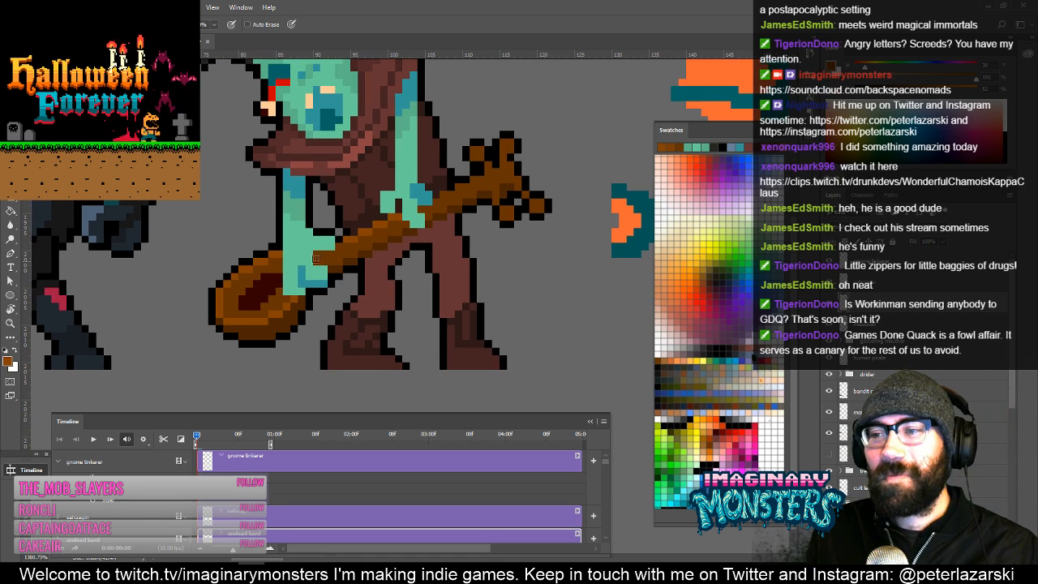
Highlight both trouser legs with the lighter red-brown sampled from the scarf, and sample the darker browns from the boots.
alt+click(353, 153)
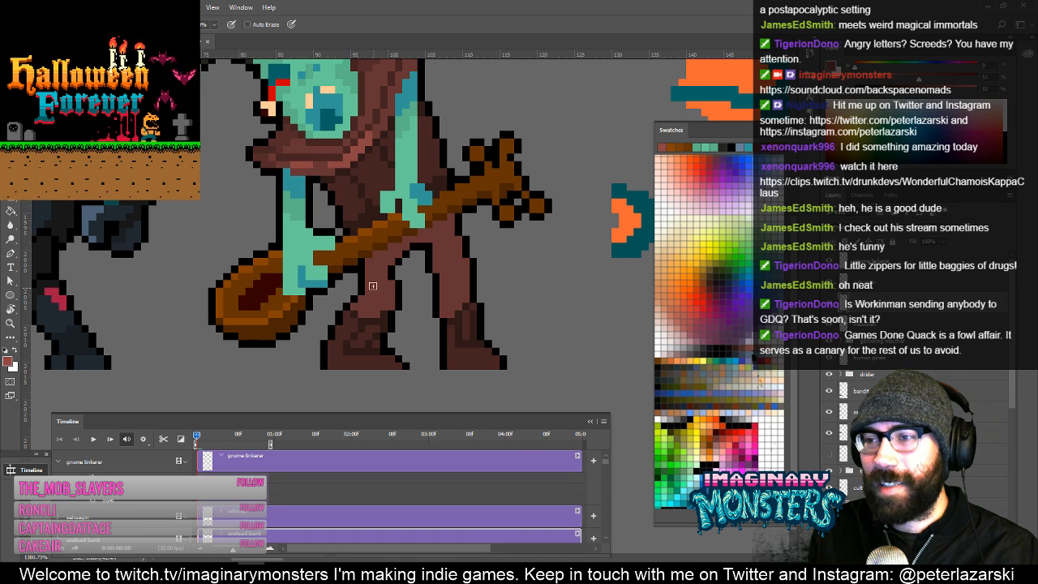
drag(370, 278, 375, 289)
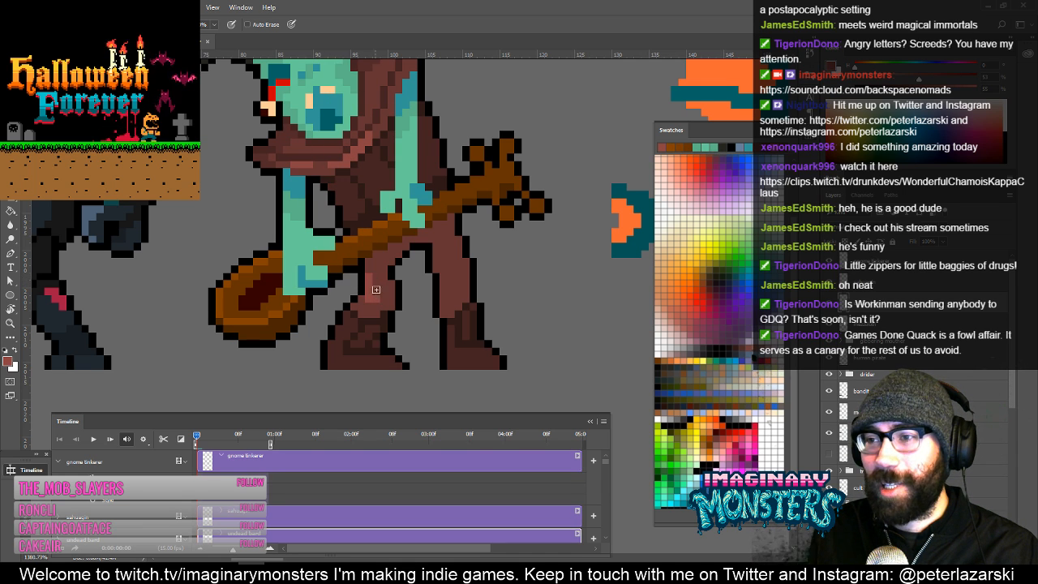
drag(446, 301, 416, 310)
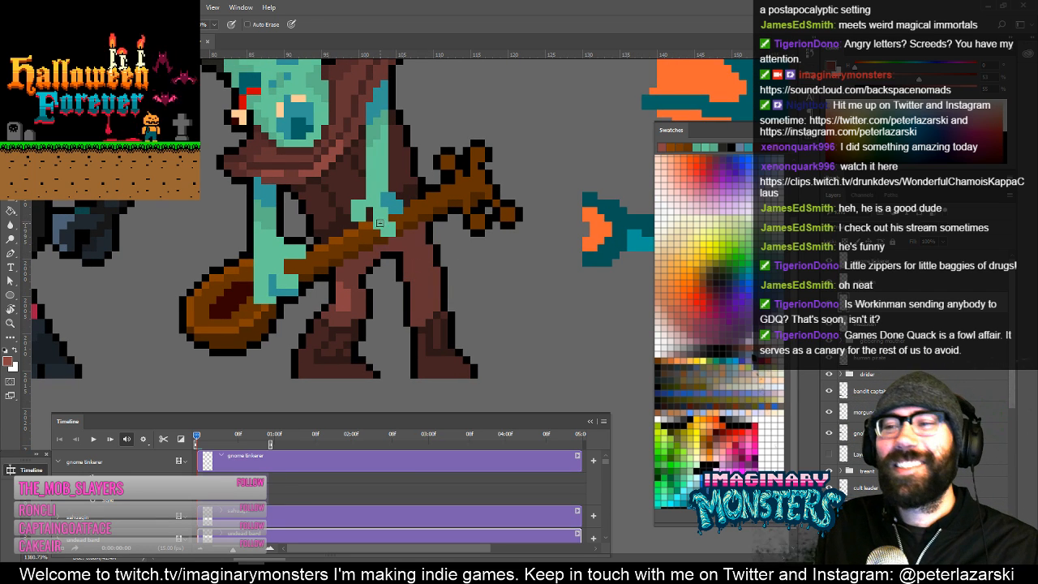
drag(427, 283, 428, 291)
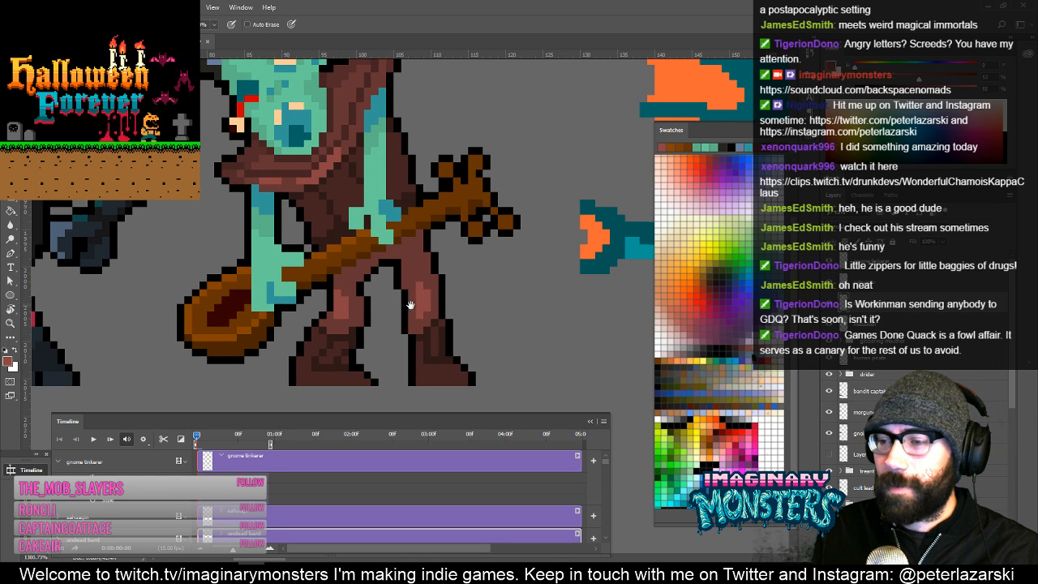
drag(411, 305, 438, 297)
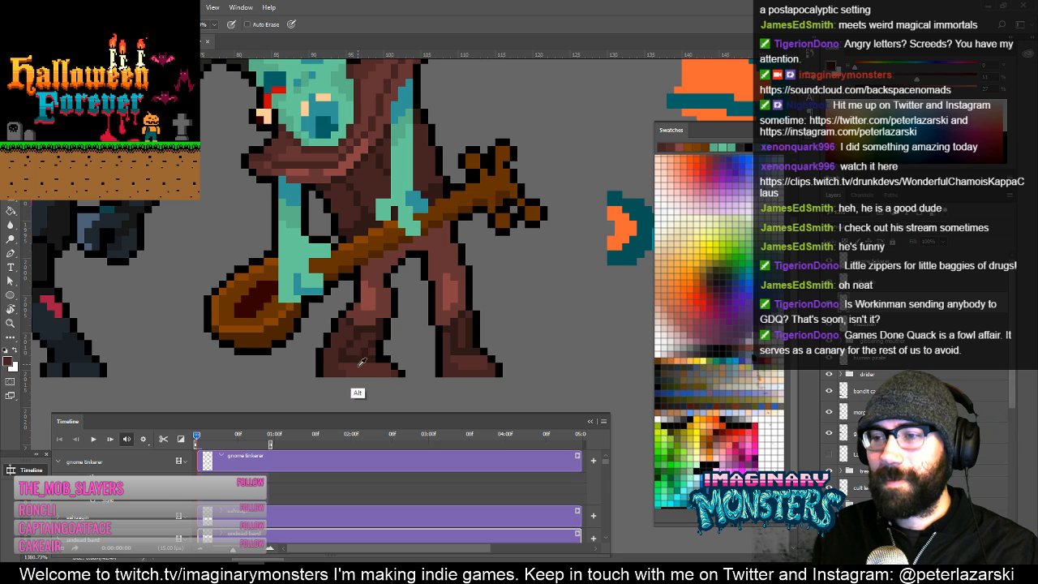
alt+click(420, 352)
alt+click(421, 354)
alt+click(439, 348)
alt+click(440, 348)
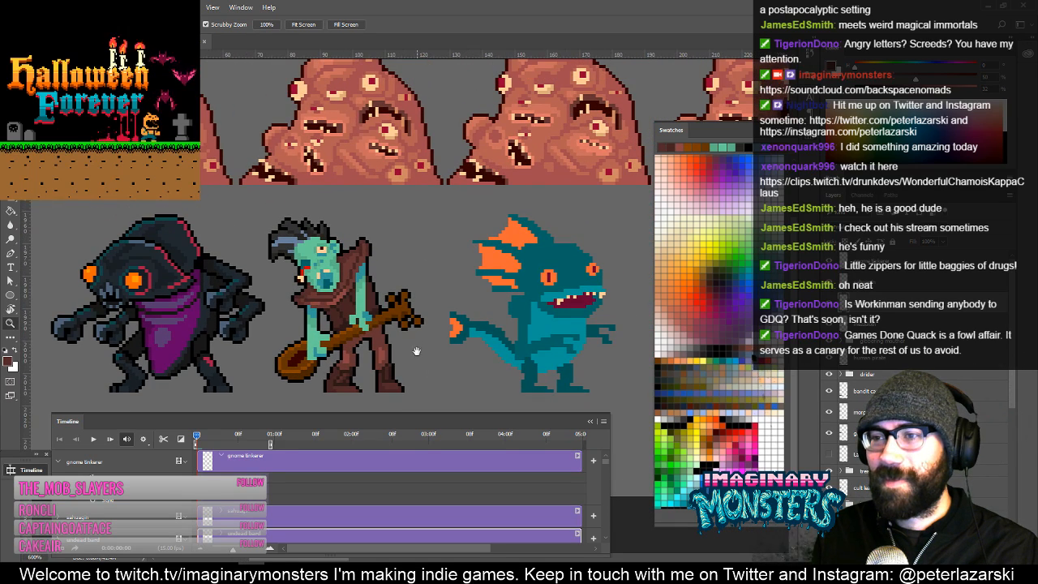
Touch up the sunken eye socket with sampled dark teal and the upper edge of the cheek wound with medium teal.
drag(322, 277, 379, 228)
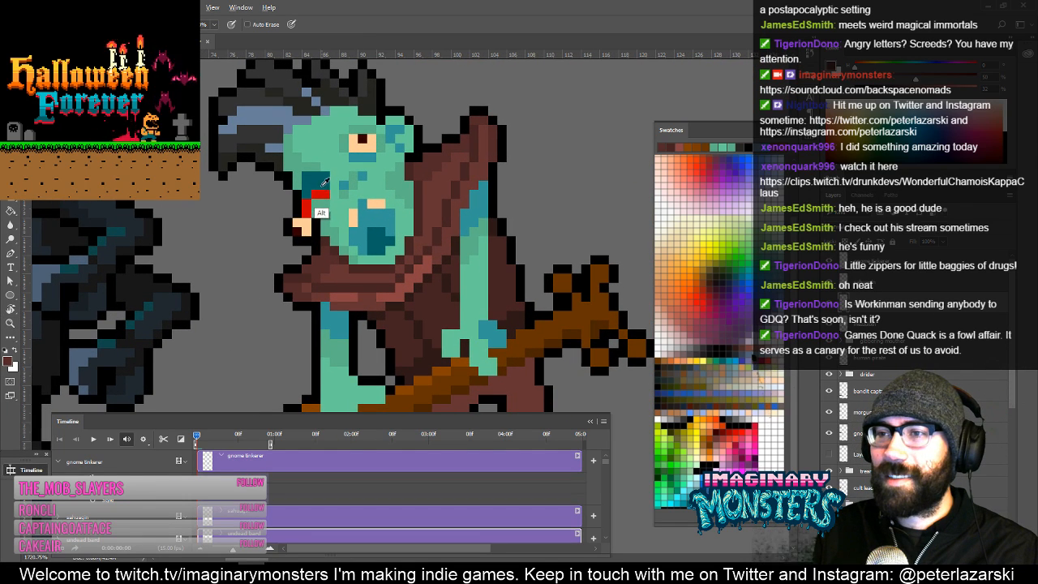
alt+click(378, 228)
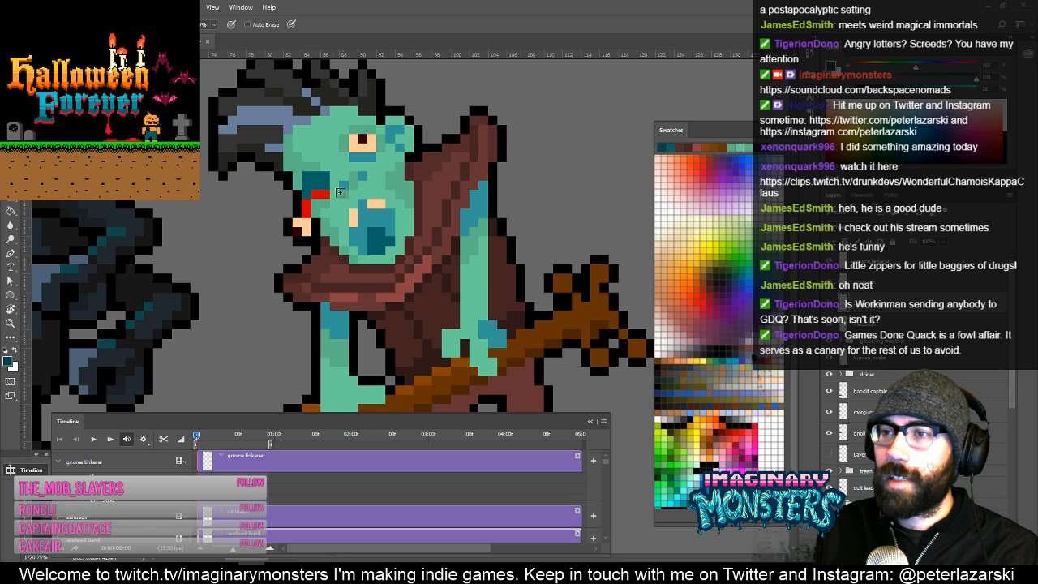
click(305, 193)
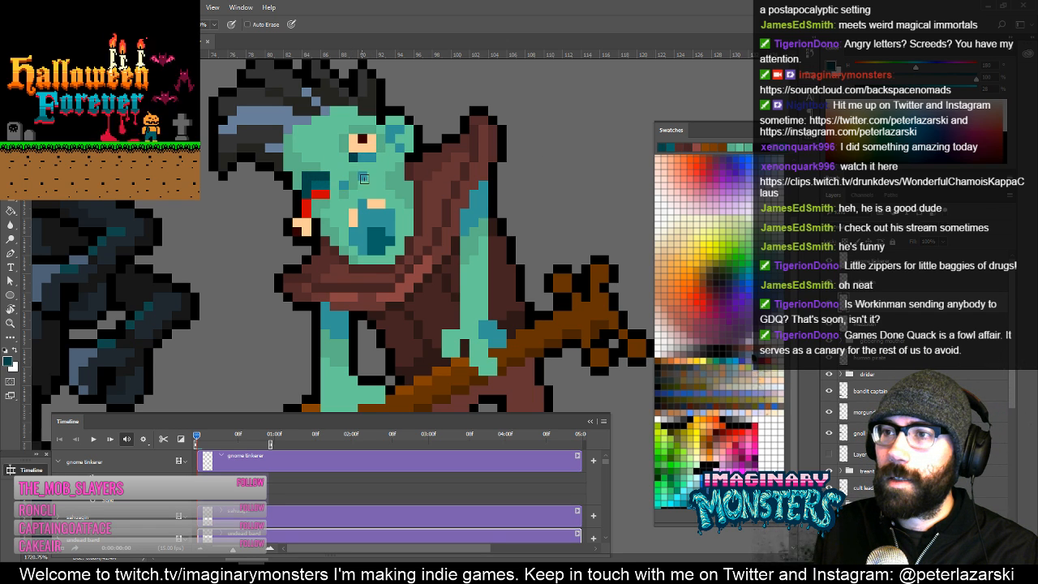
alt+click(374, 215)
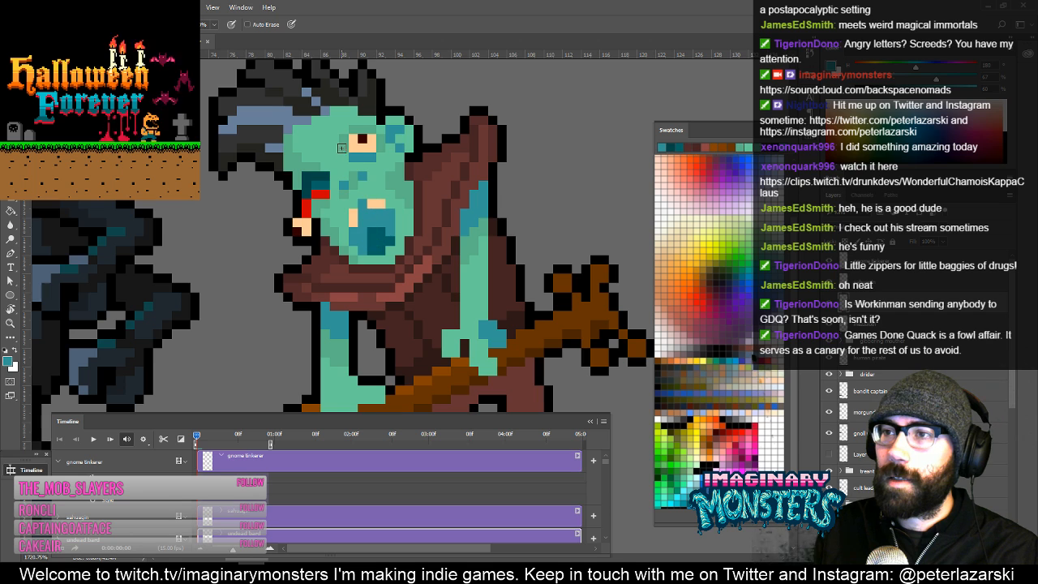
mouse_move(384, 230)
mouse_down()
mouse_move(355, 203)
mouse_move(371, 193)
mouse_up()
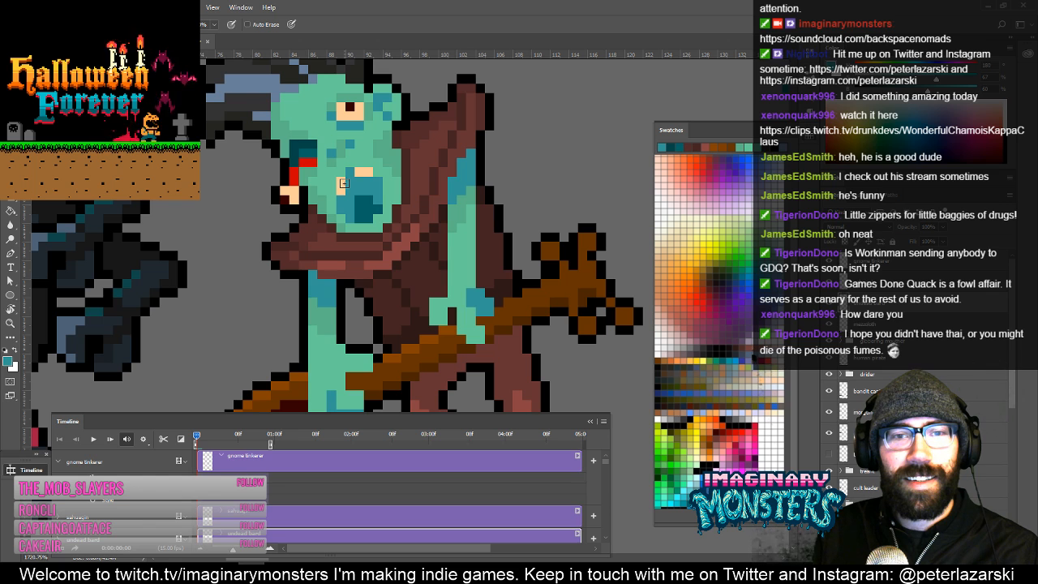
Deepen the sunken eye socket with dark teal and sampled black, leaving teal along its front edge.
mouse_move(414, 195)
mouse_down()
mouse_move(447, 216)
mouse_move(387, 269)
mouse_up()
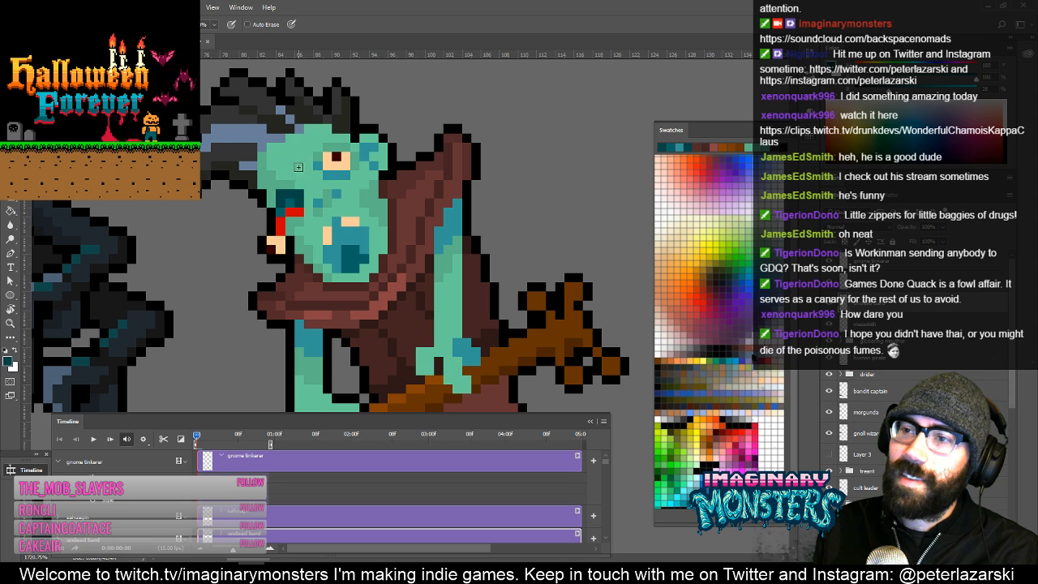
click(290, 201)
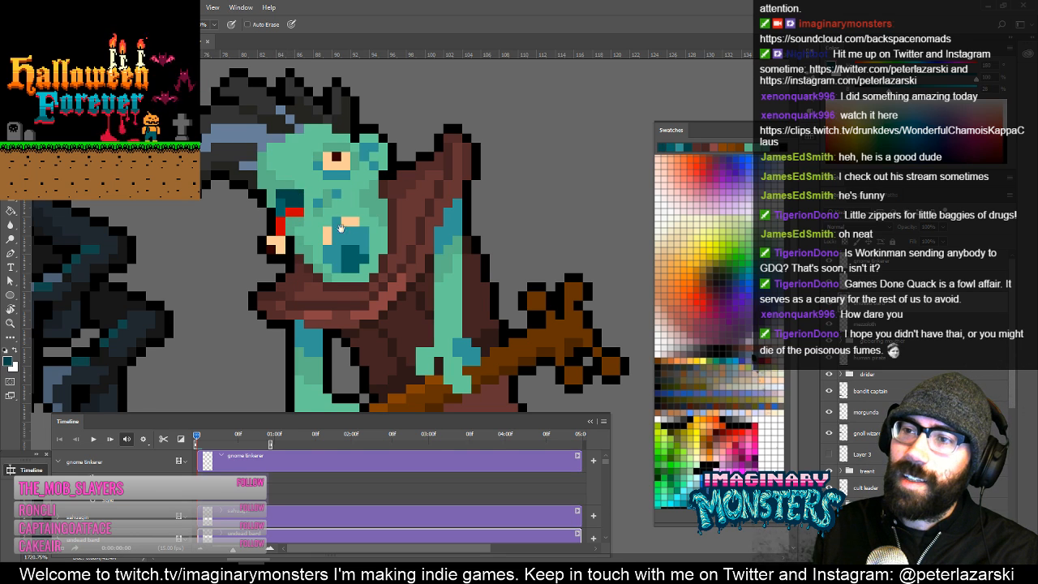
drag(396, 238, 414, 122)
alt+click(364, 189)
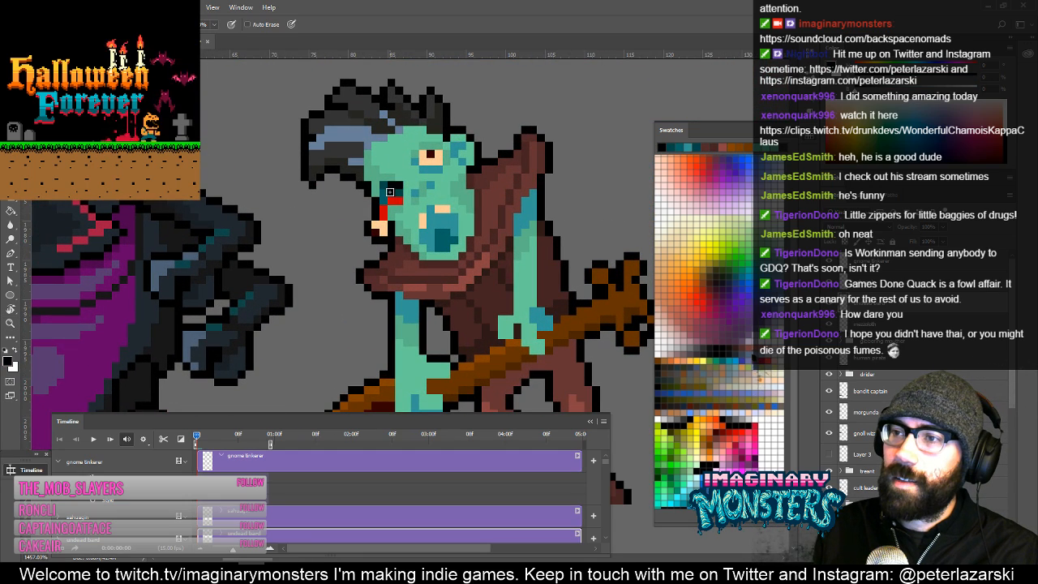
click(390, 192)
drag(502, 261, 433, 234)
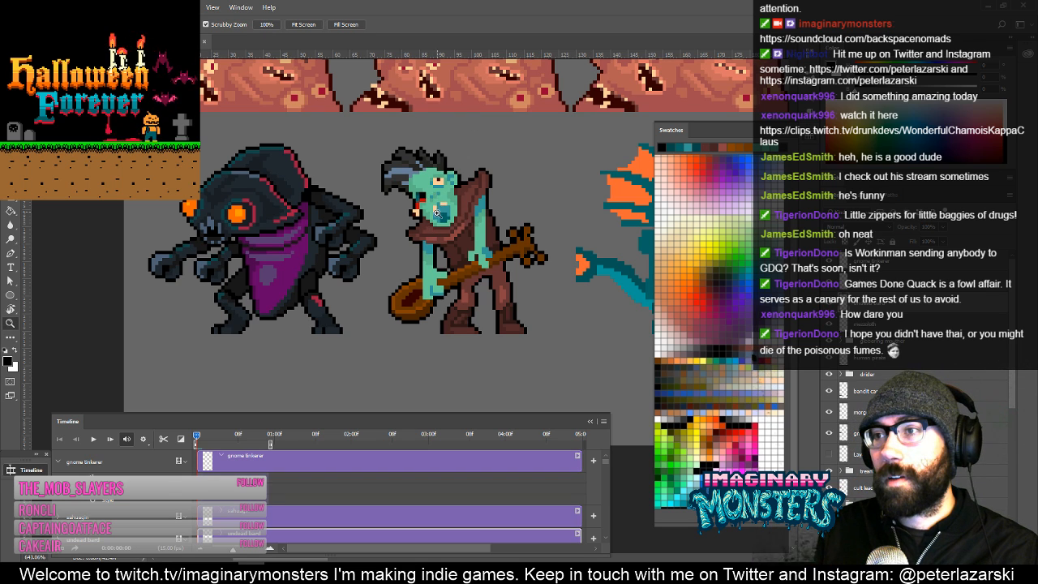
Try painting a black hollow in the upper part of the cheek wound.
drag(437, 212, 453, 217)
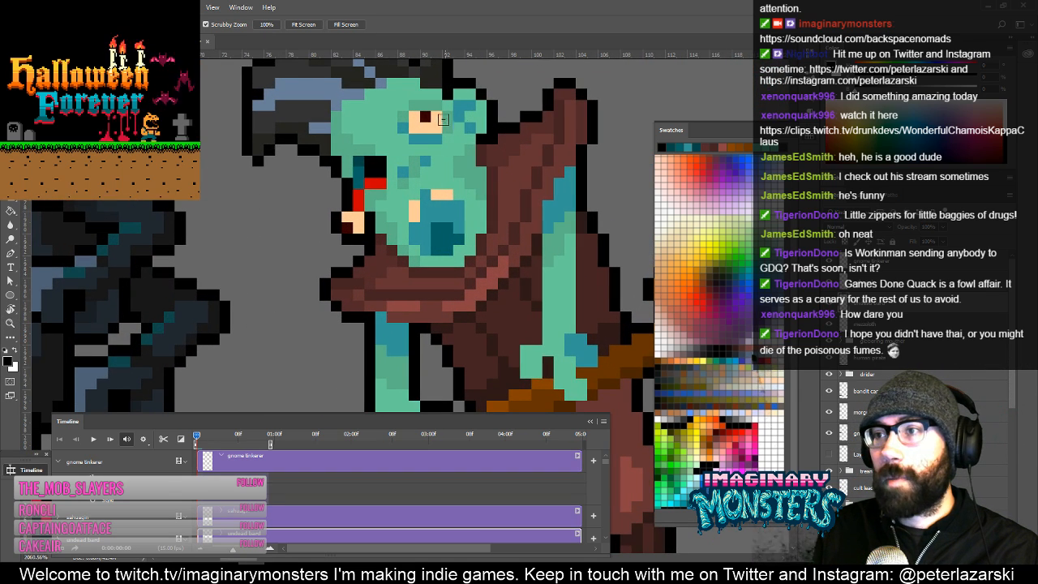
alt+click(364, 164)
alt+click(362, 160)
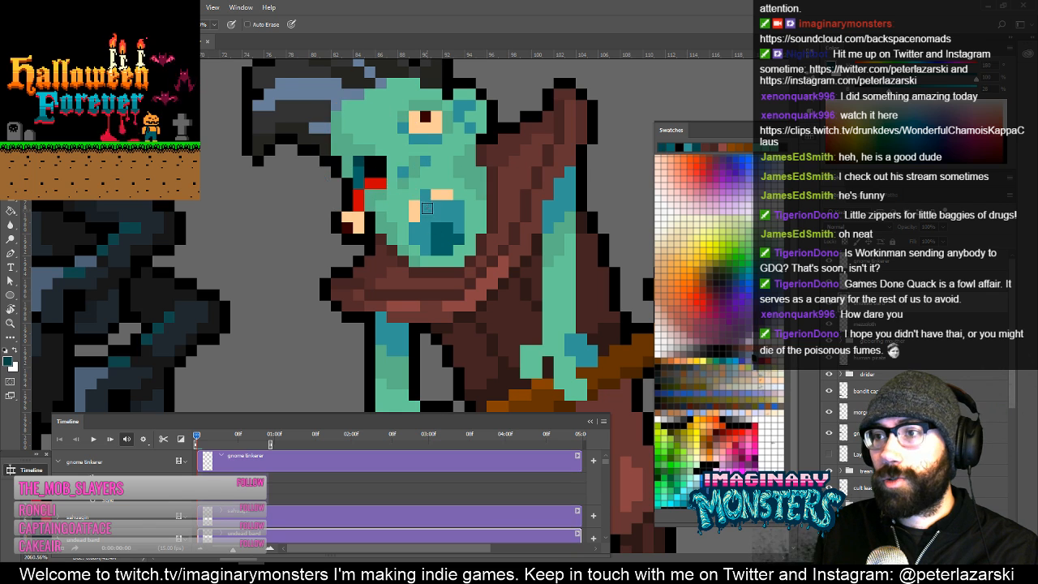
alt+click(377, 172)
drag(426, 230, 438, 215)
click(425, 210)
key(z)
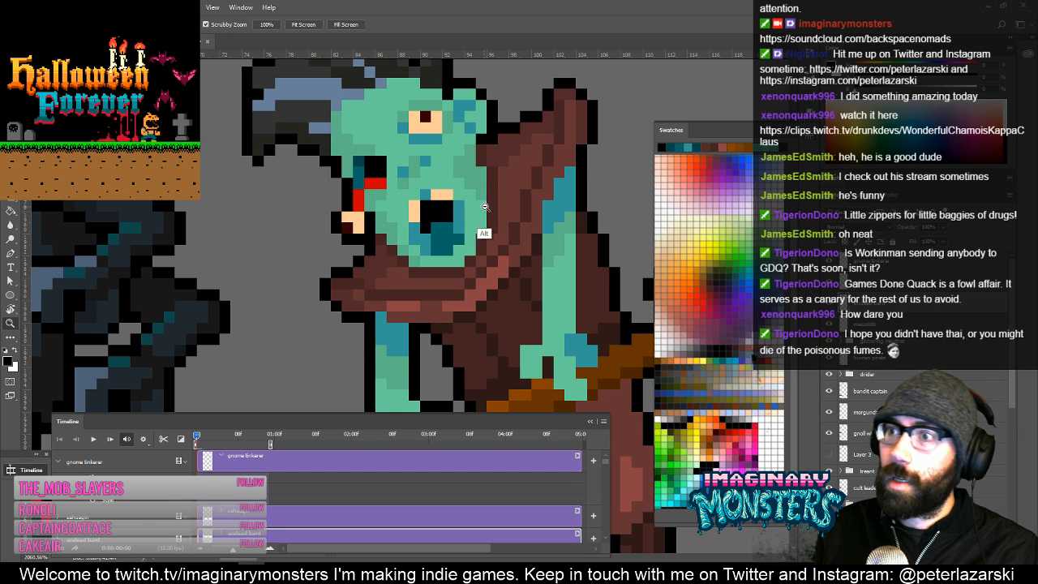
alt+click(499, 220)
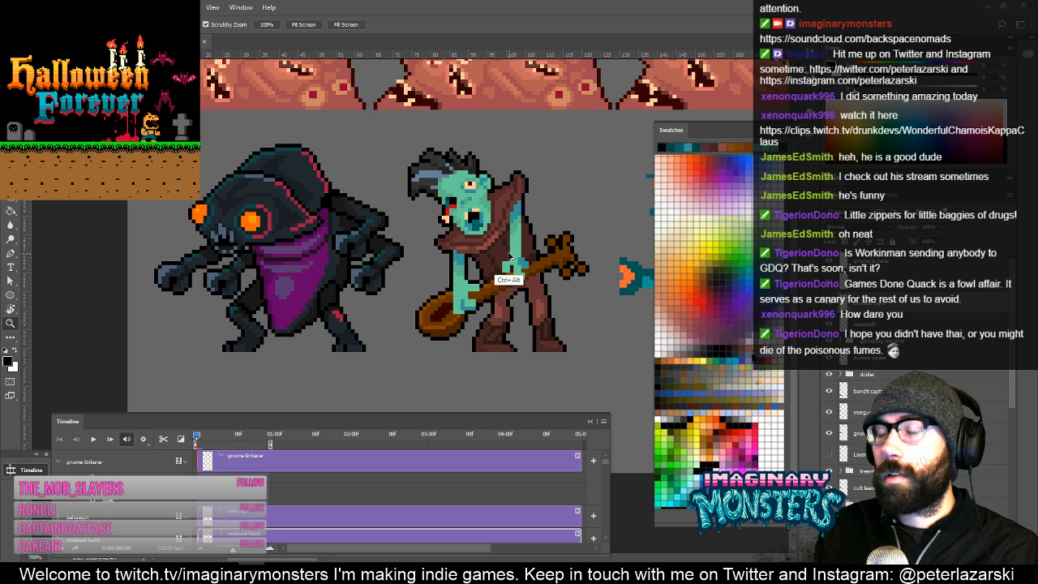
Undo the black strokes in the cheek wound.
key(b)
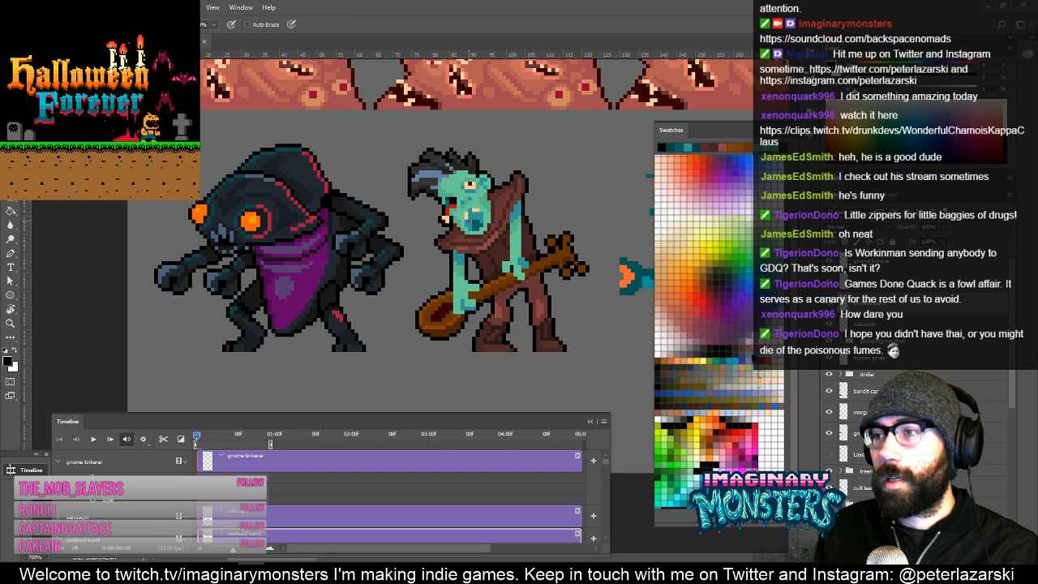
drag(469, 220, 517, 175)
key(ctrl+alt+z)
key(ctrl+alt+z)
key(ctrl+alt+z)
Sample the dark teal from the eye socket and paint a hollow in the upper part of the cheek wound.
key(z)
mouse_move(476, 216)
mouse_down()
mouse_move(540, 154)
mouse_move(516, 179)
mouse_up()
key(b)
drag(462, 223, 482, 250)
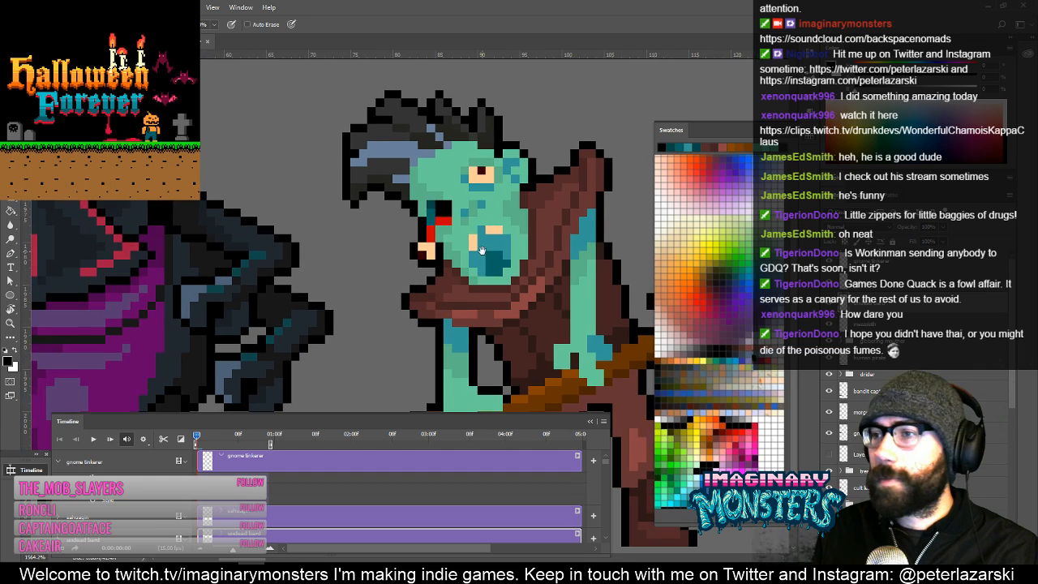
alt+click(430, 216)
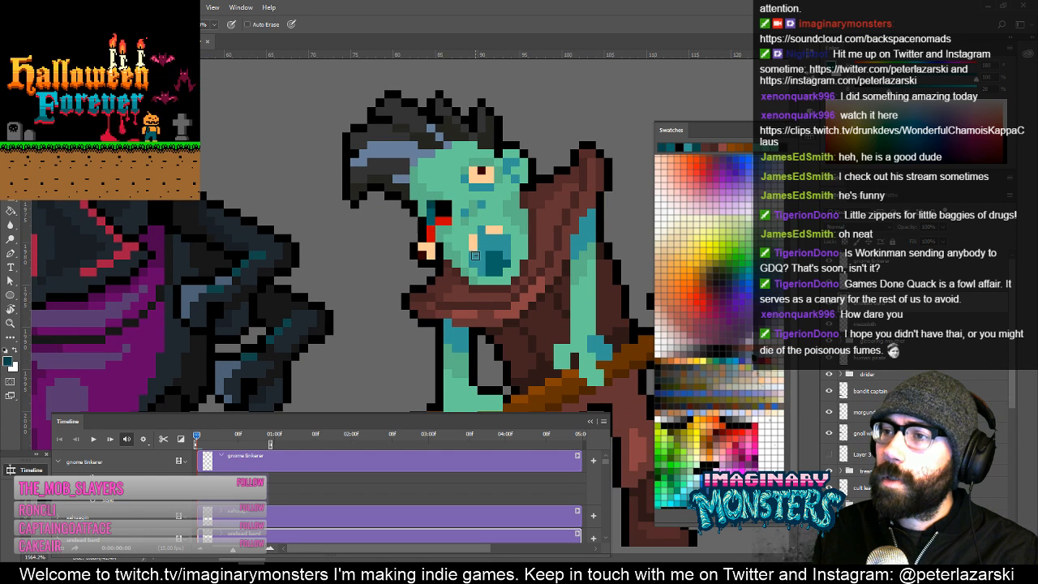
drag(480, 255, 482, 246)
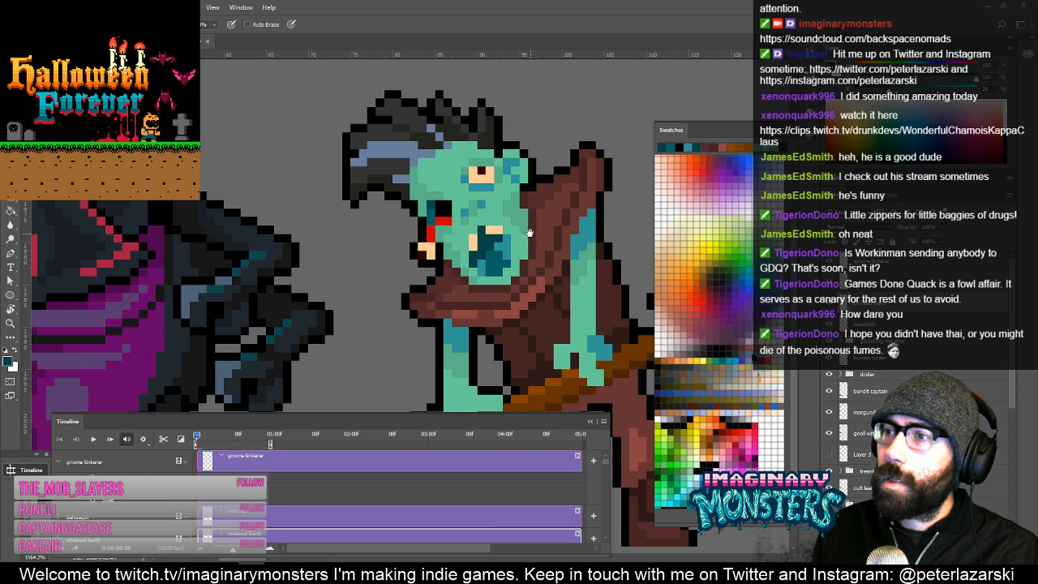
mouse_move(529, 232)
mouse_down()
mouse_move(470, 240)
mouse_move(483, 237)
mouse_up()
Examine the darkened cheek wound on the whole zombie sprite and up close.
key(z)
alt+click(524, 253)
alt+click(526, 256)
alt+click(526, 256)
alt+click(525, 256)
alt+click(526, 256)
alt+click(525, 255)
click(475, 235)
key(b)
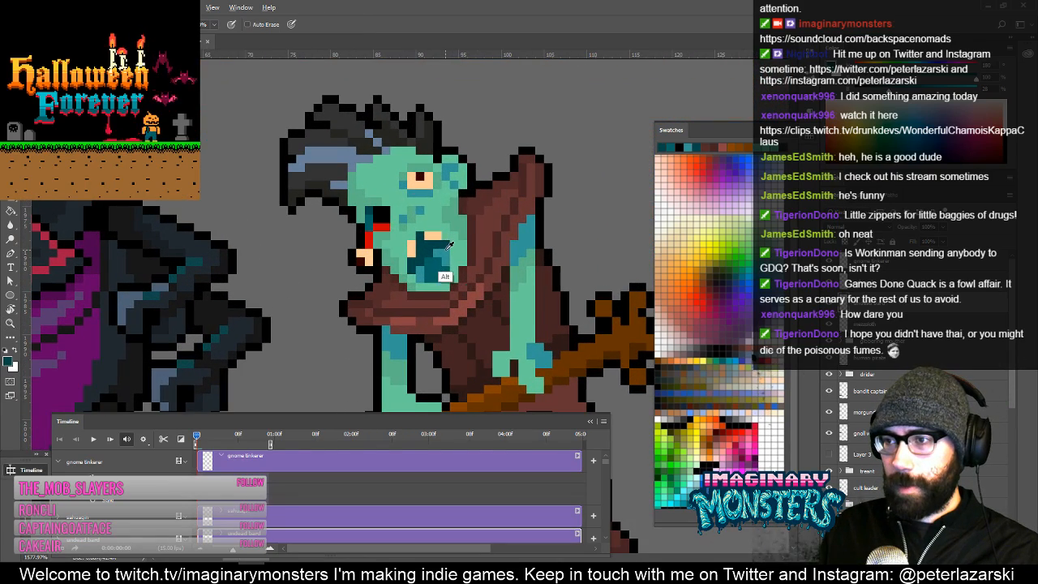
Try filling the dark hollow in the cheek wound with the sampled medium teal, and undo the fill.
alt+click(445, 248)
key(g)
click(424, 246)
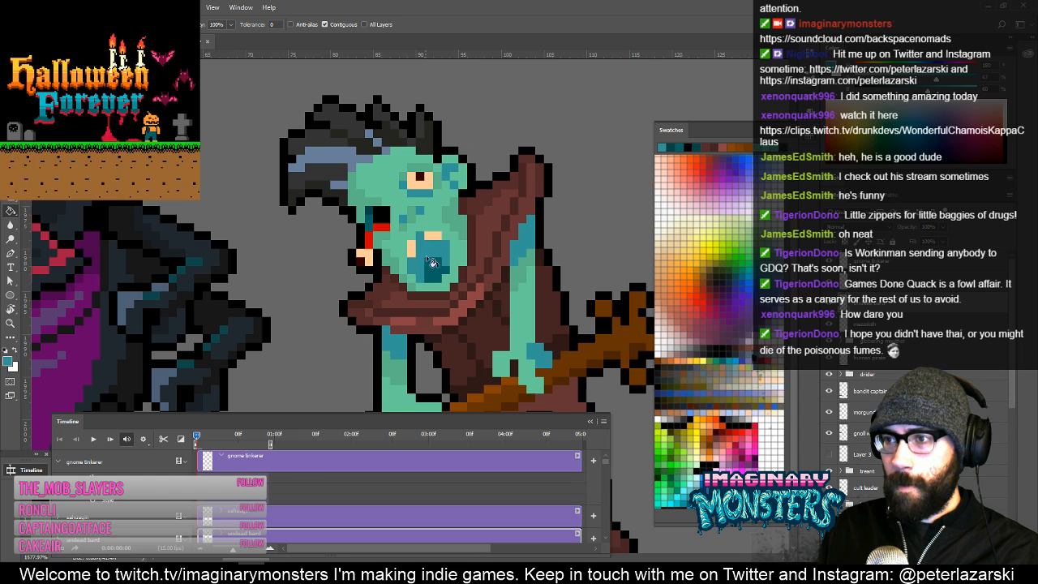
key(ctrl+space)
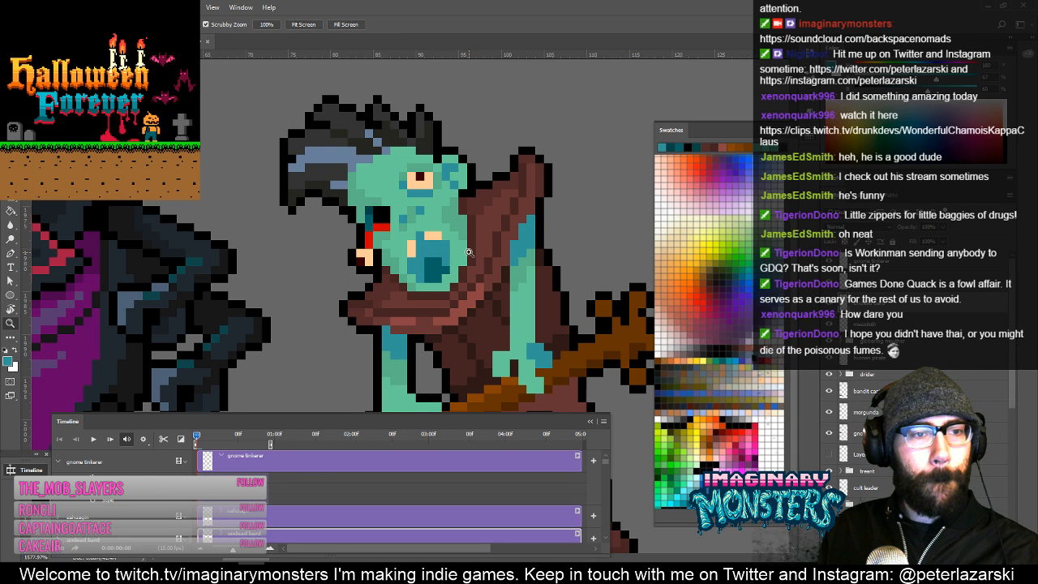
key(ctrl+z)
key(ctrl+z)
key(ctrl+z)
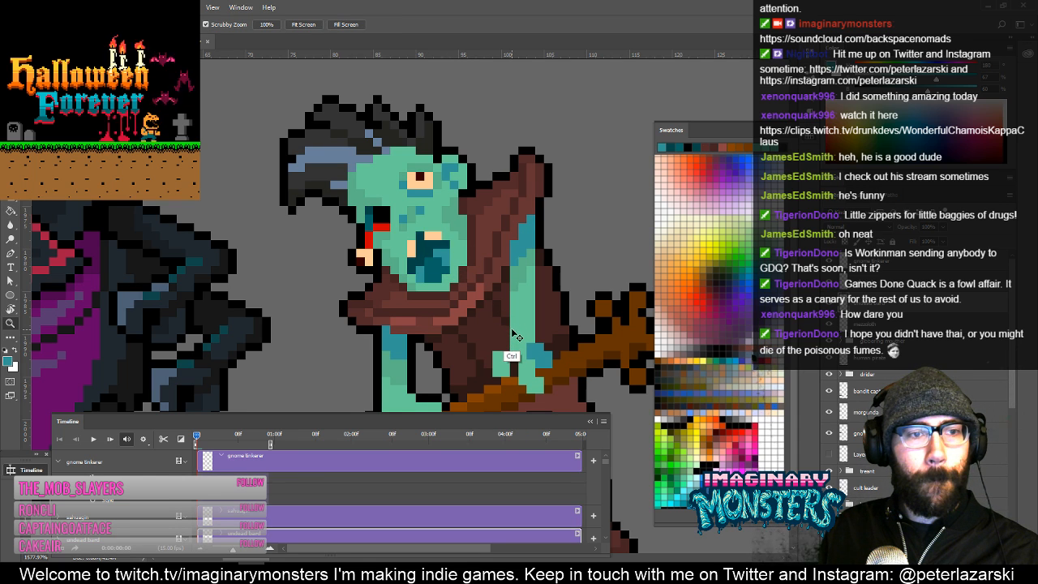
Sample the green skin tones from the zombie's cheek and review the whole sprite.
key(b)
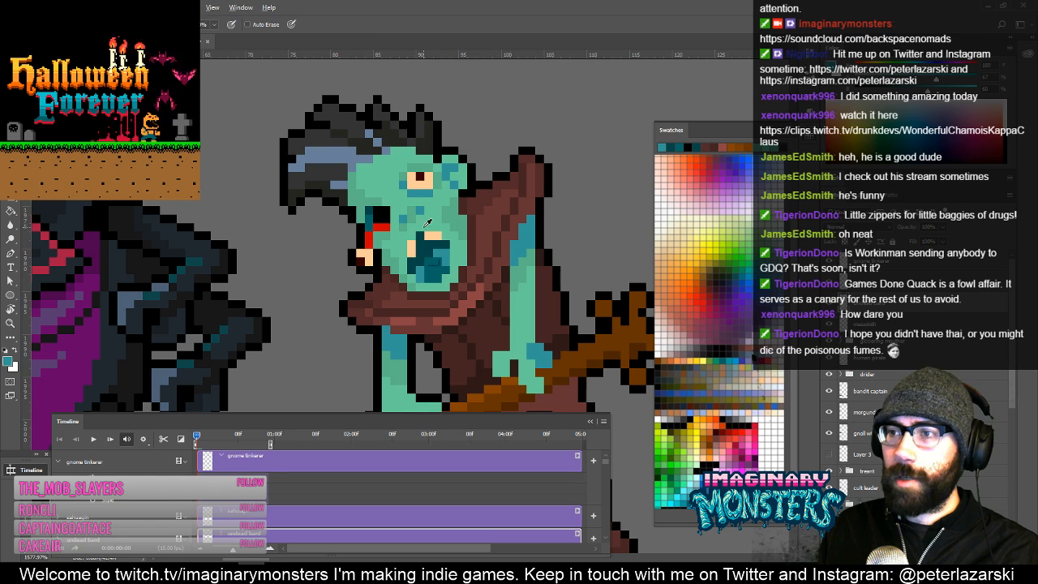
alt+click(427, 228)
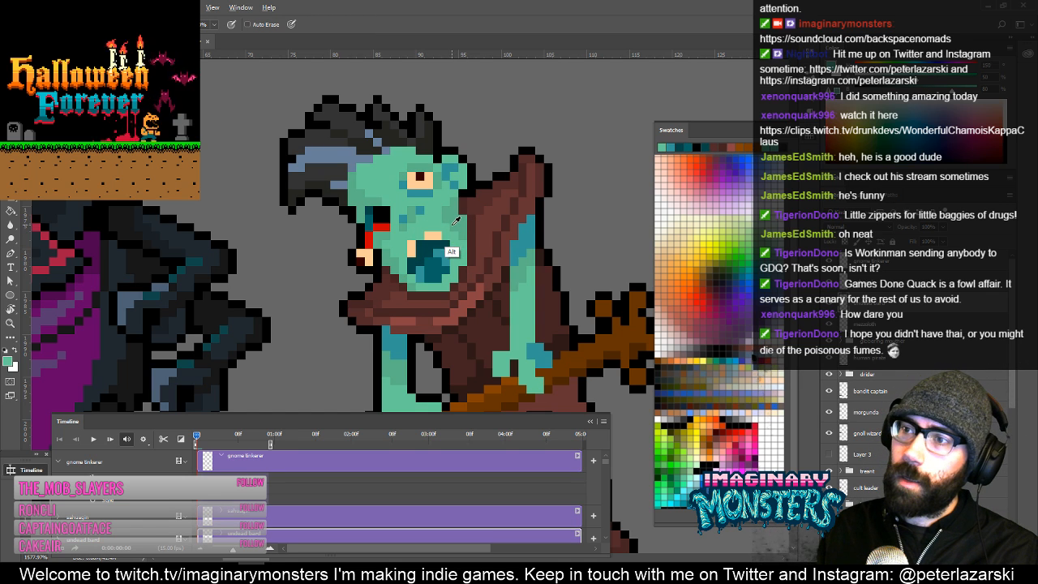
alt+click(451, 253)
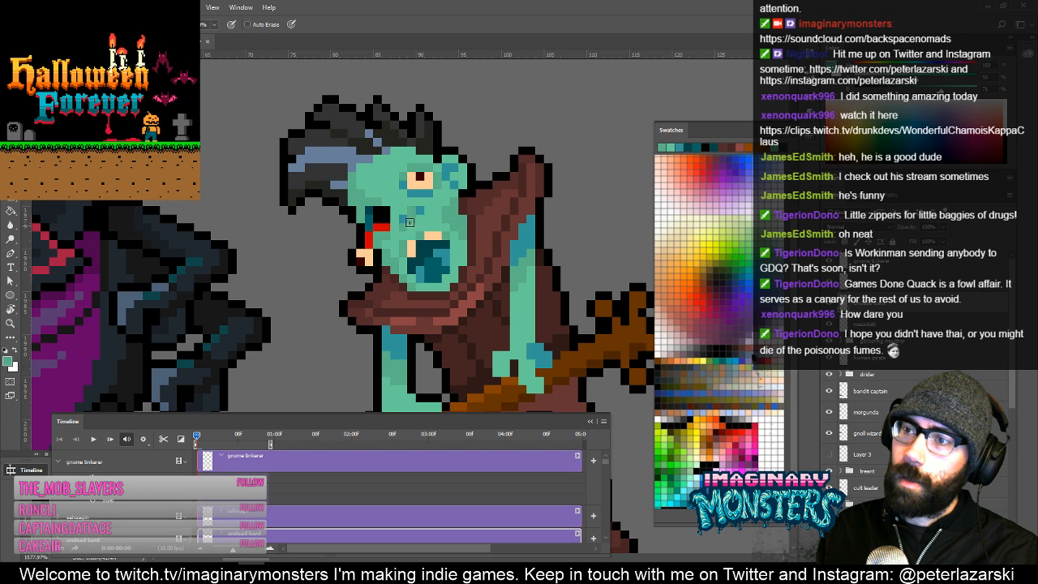
key(z)
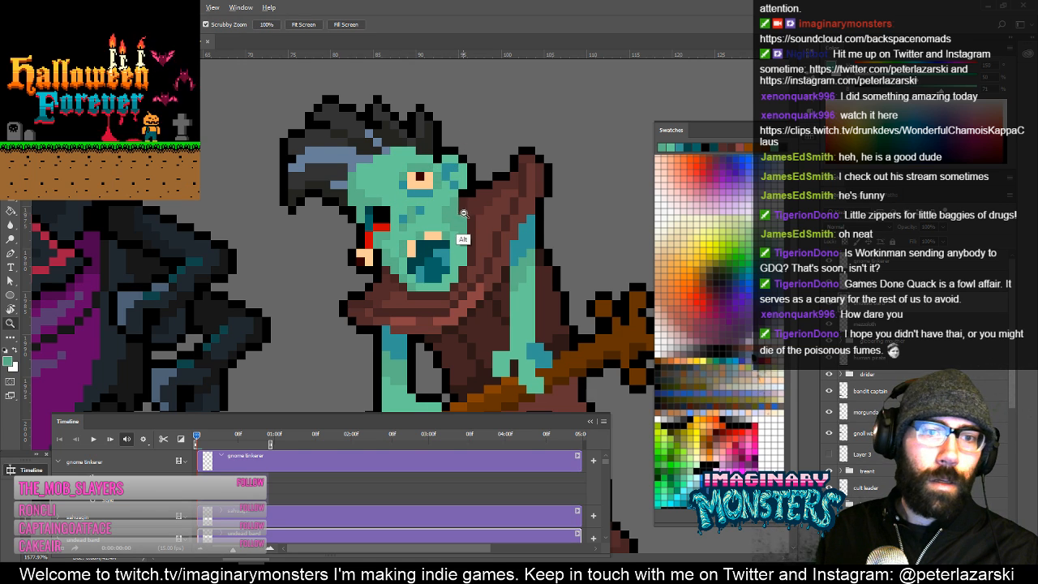
alt+click(470, 243)
alt+click(480, 248)
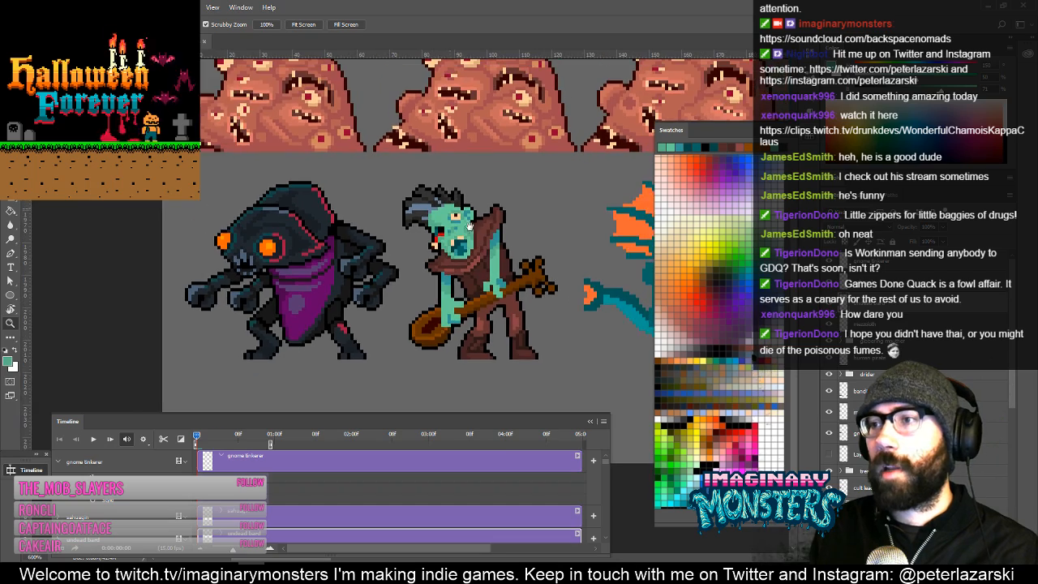
Move on to the teal fish monster and select its layer for painting.
drag(601, 257, 389, 252)
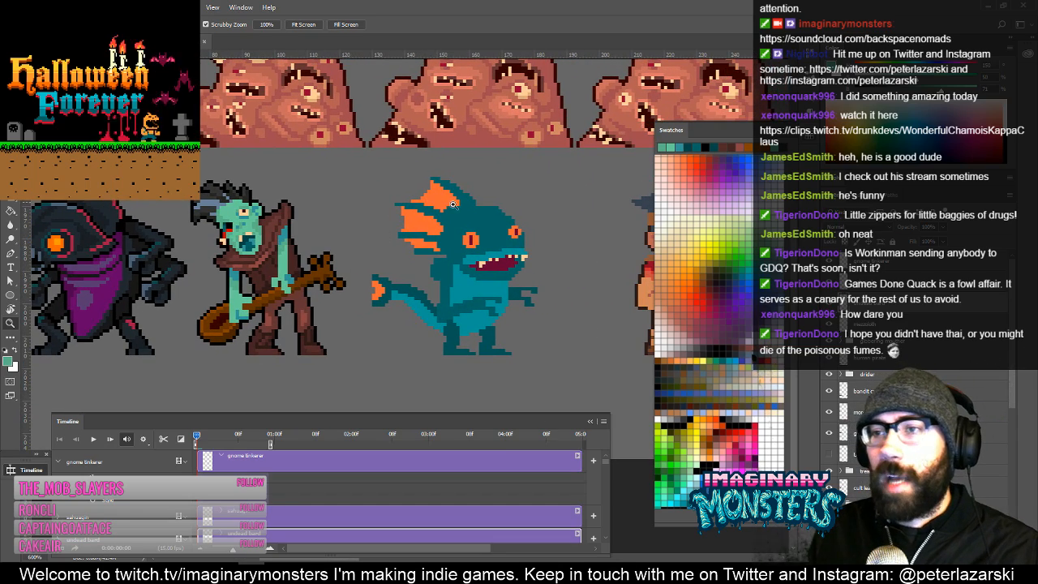
drag(547, 278, 425, 255)
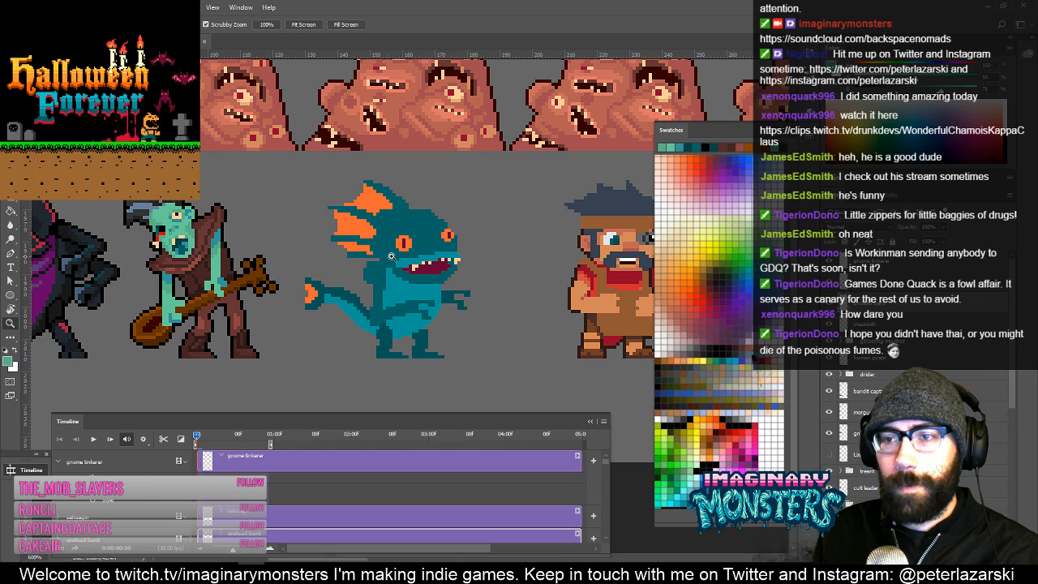
drag(390, 231, 455, 212)
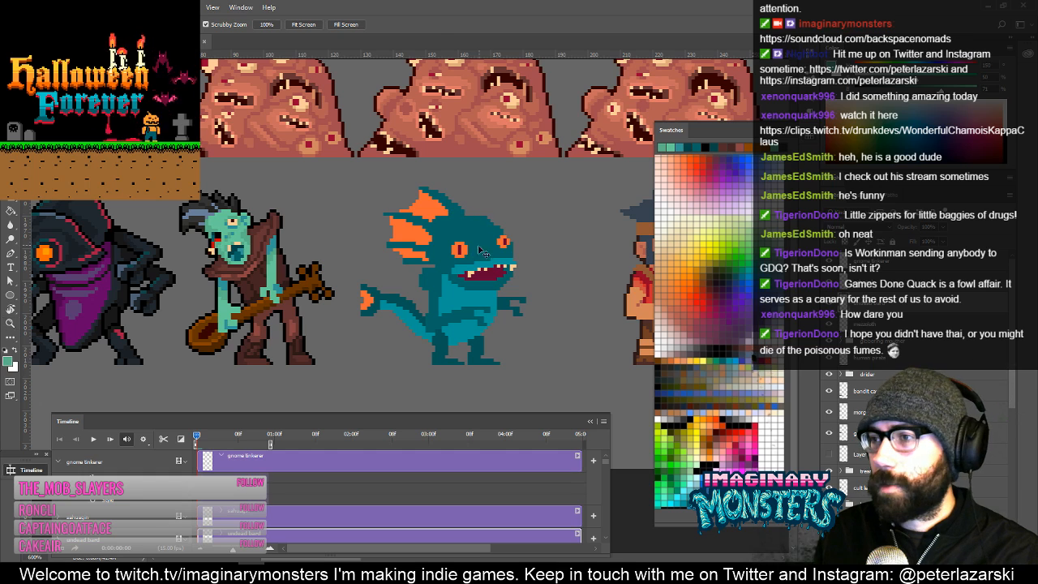
ctrl+click(483, 271)
drag(485, 244, 527, 175)
key(b)
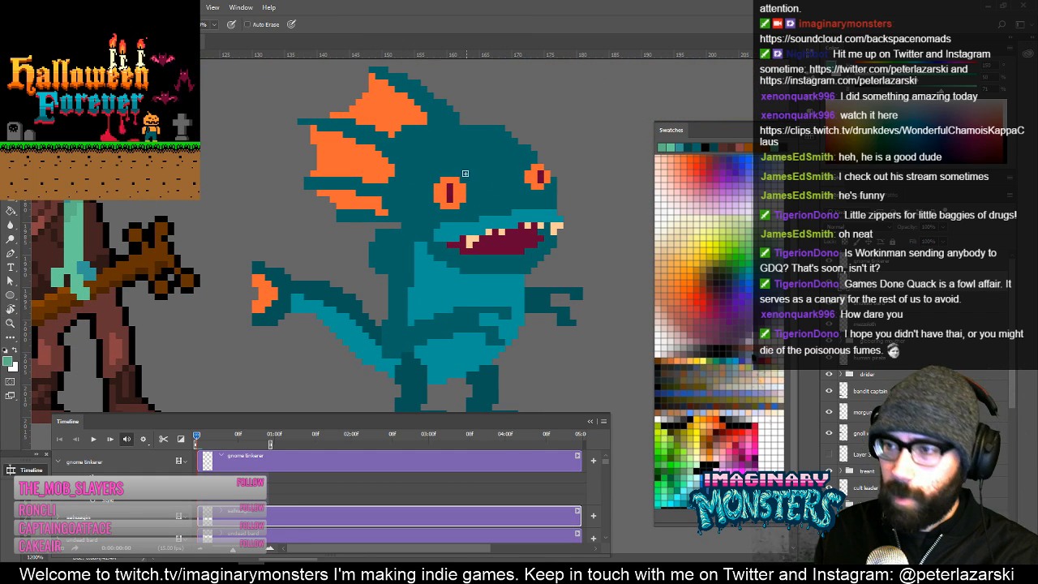
Sample the light teal from the fish monster's lip and extend the upper edge of its upper lip.
alt+click(483, 222)
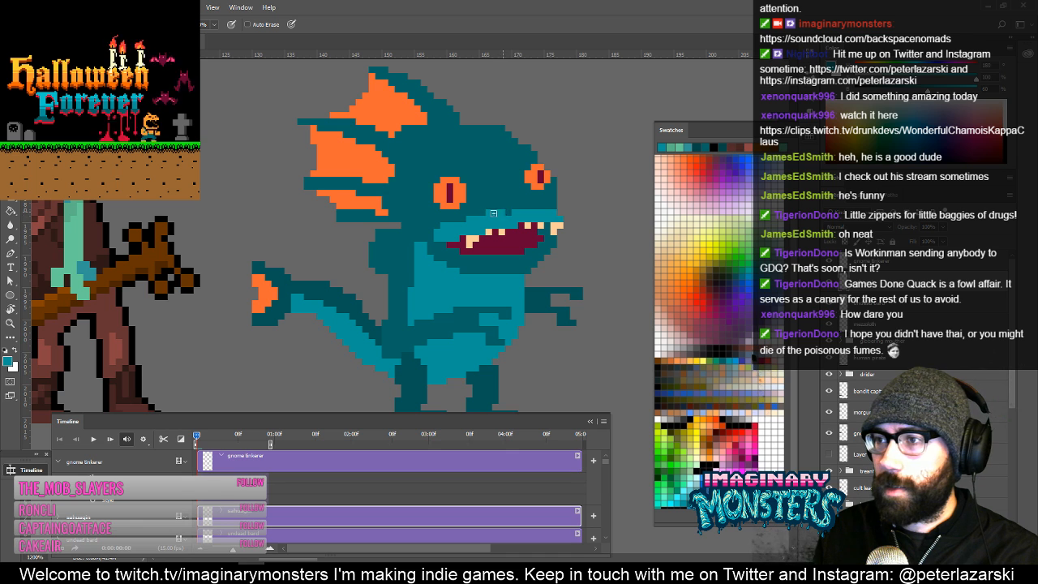
drag(515, 231, 468, 220)
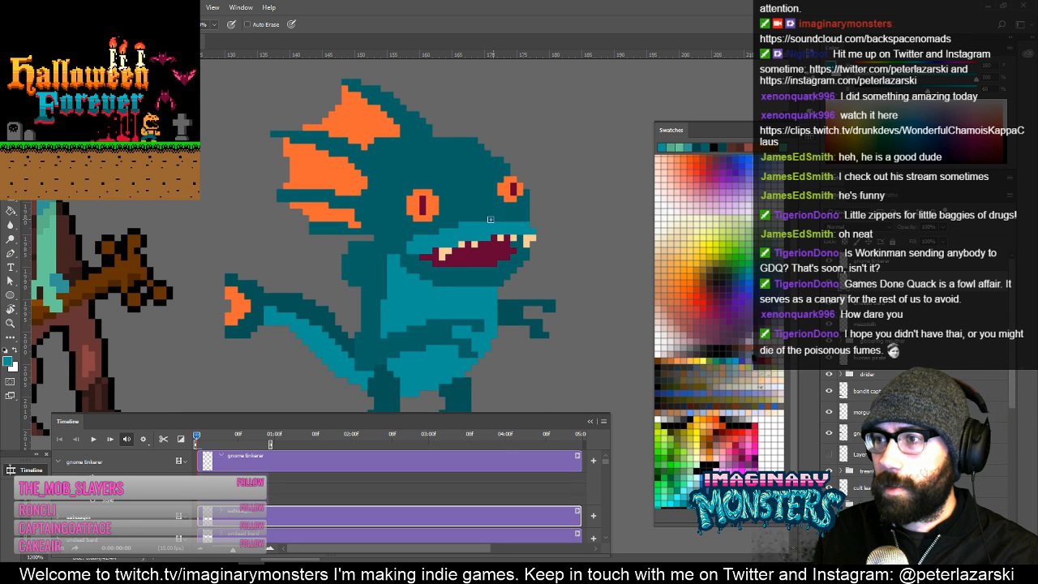
drag(431, 250, 444, 261)
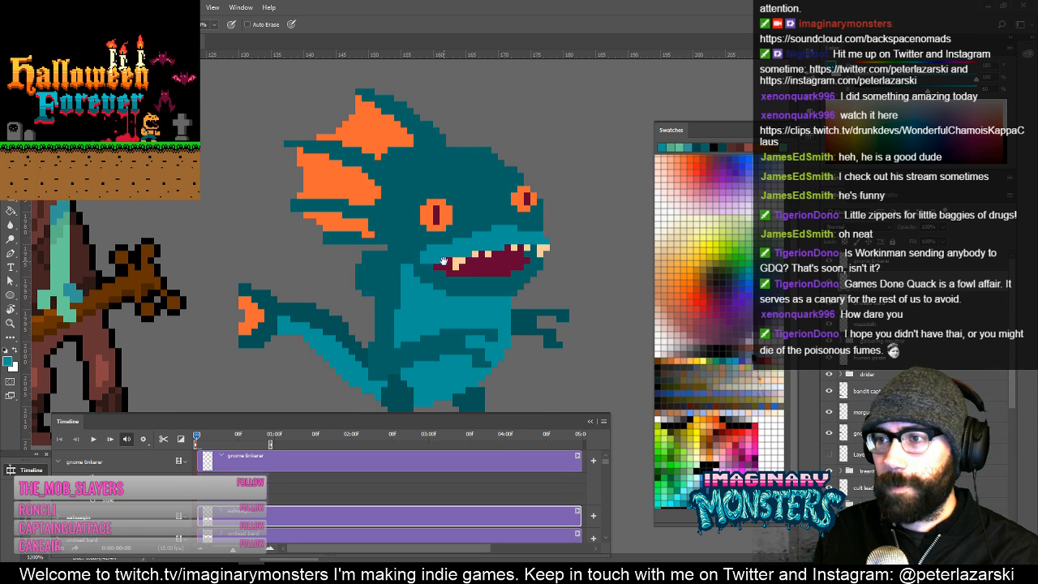
key(z)
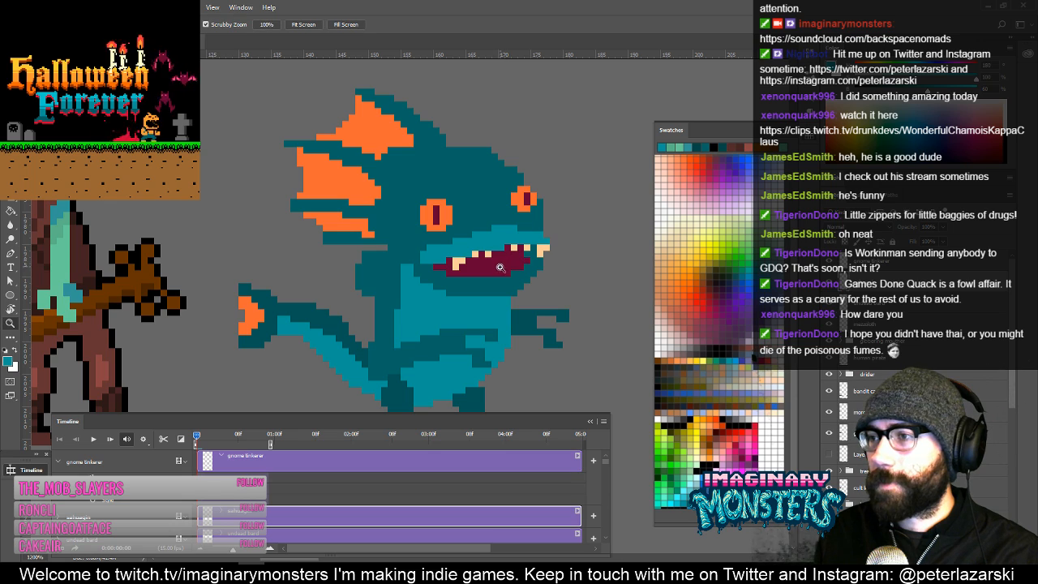
click(503, 266)
key(b)
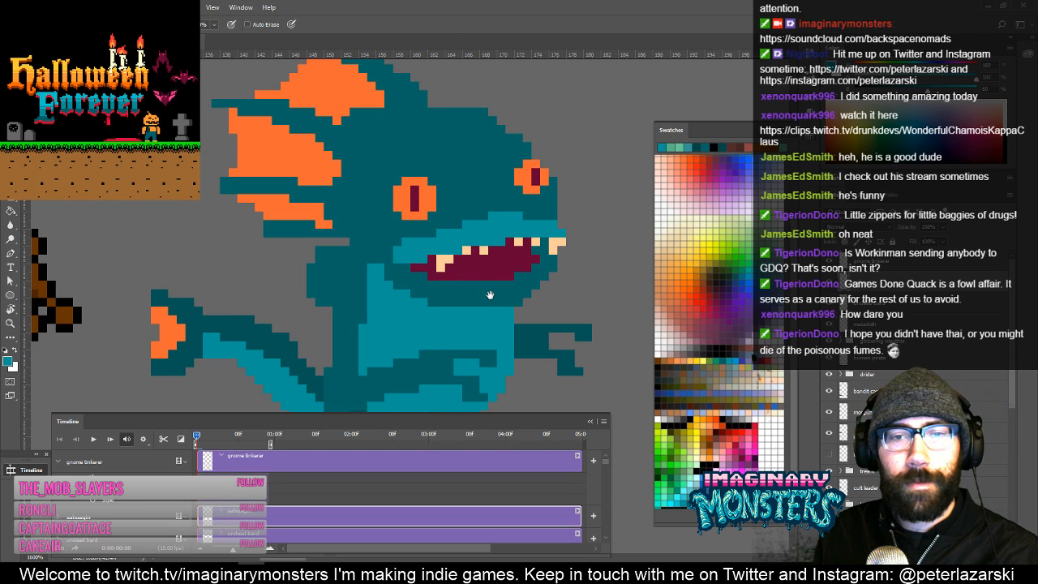
drag(490, 295, 451, 294)
Try brush strokes in the zombie's medium teal on the fish monster's snout and undo them.
key(z)
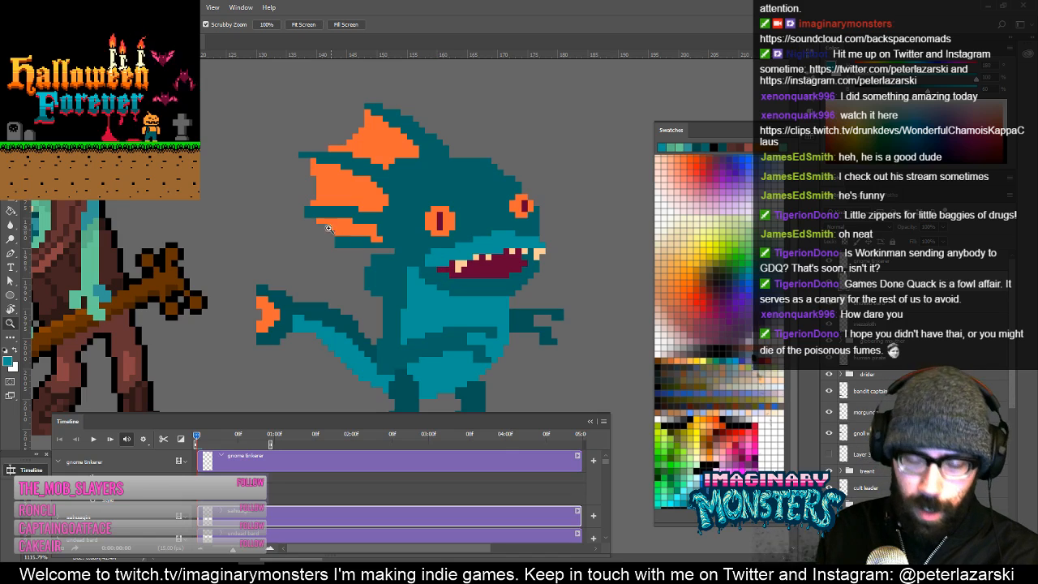
key(b)
drag(237, 223, 292, 194)
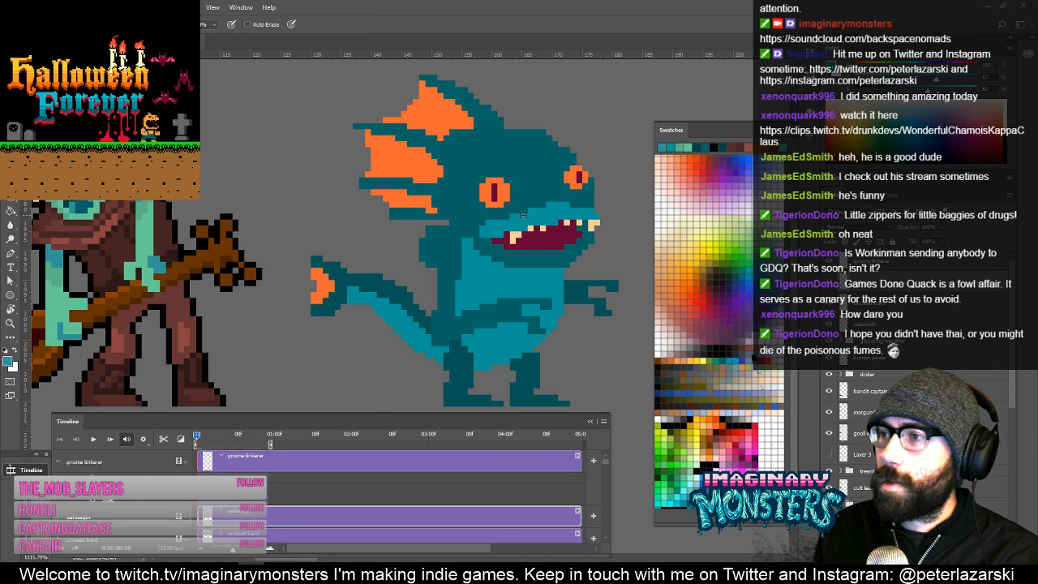
drag(523, 215, 536, 198)
drag(587, 172, 600, 166)
key(ctrl+alt+z)
key(ctrl+alt+z)
Paint a mid-teal band along the fish monster's lower lip.
alt+click(506, 254)
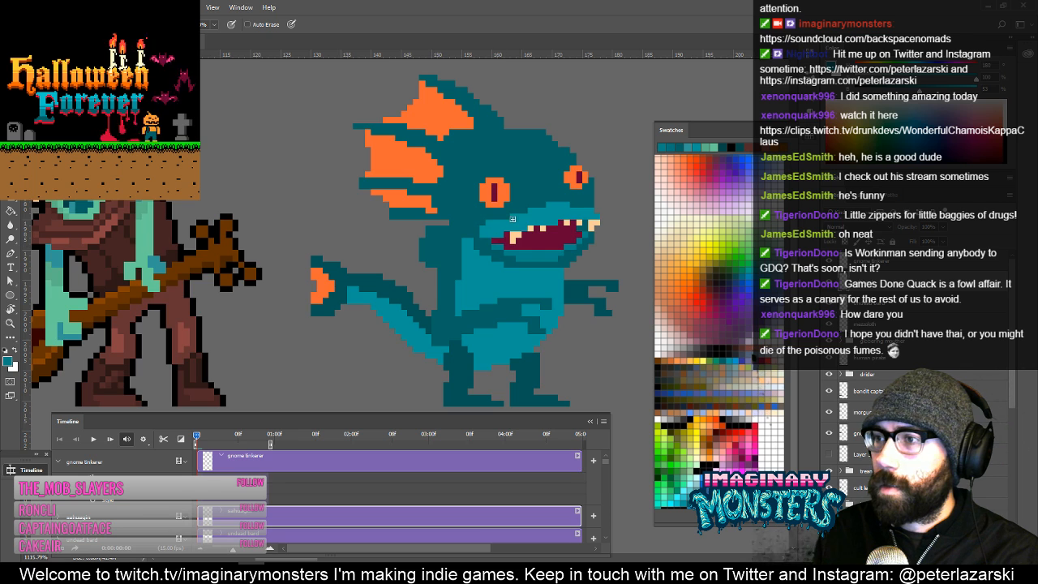
drag(513, 219, 489, 236)
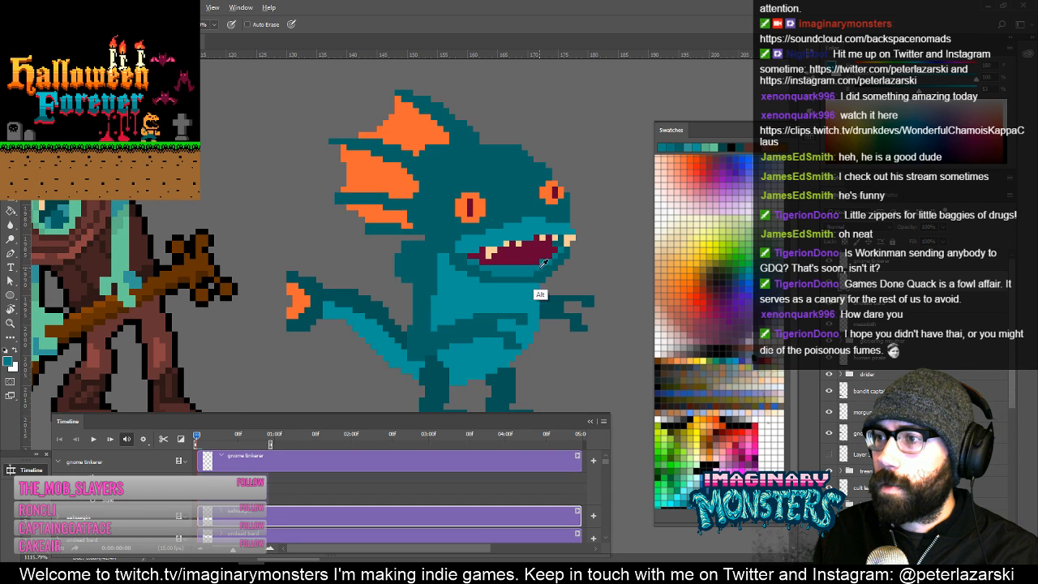
drag(528, 243, 489, 231)
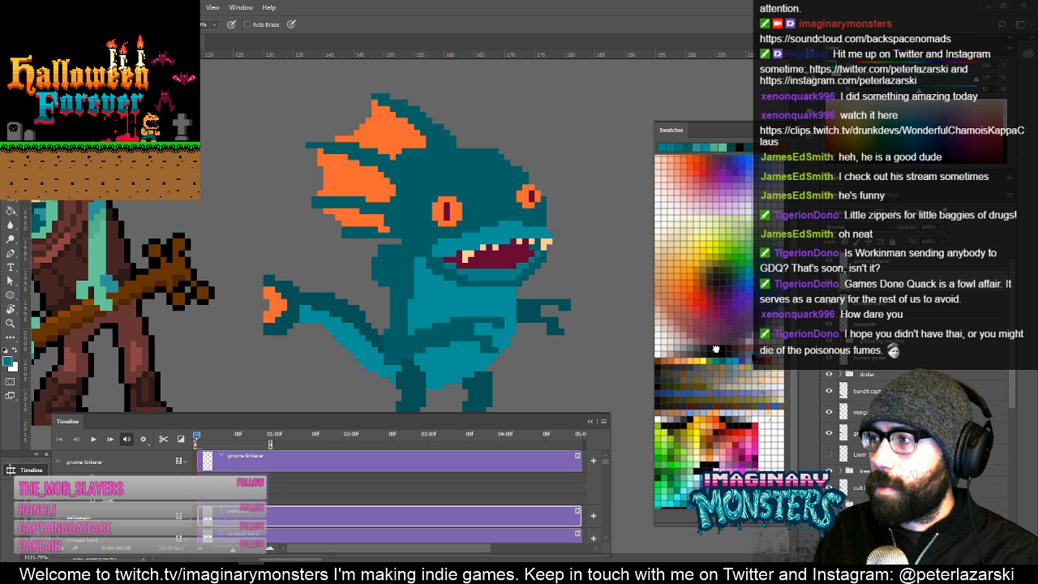
Divide the fish monster's mouth interior with a black line and fill the back part with black.
click(720, 347)
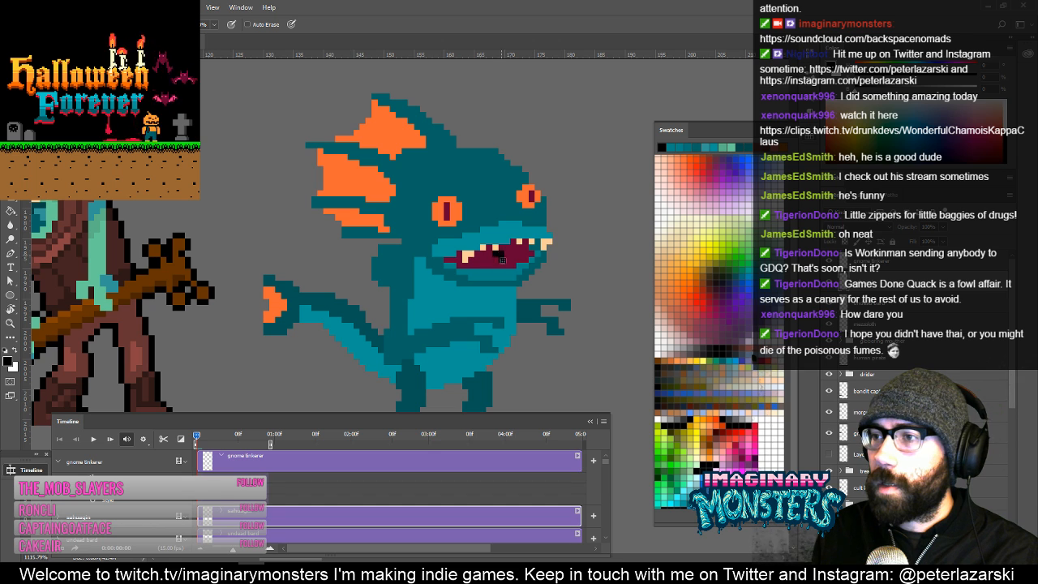
key(g)
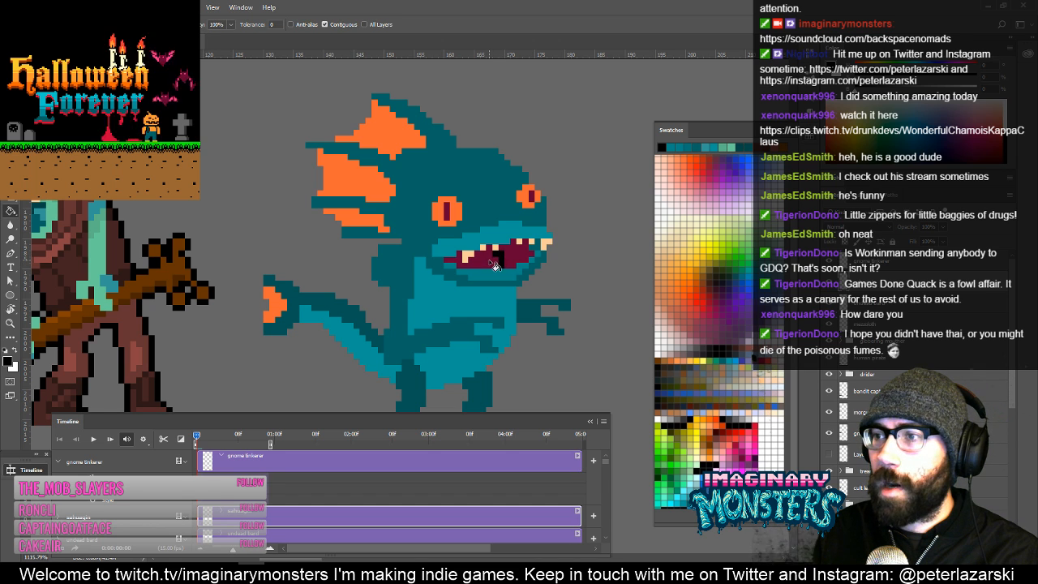
click(495, 266)
key(b)
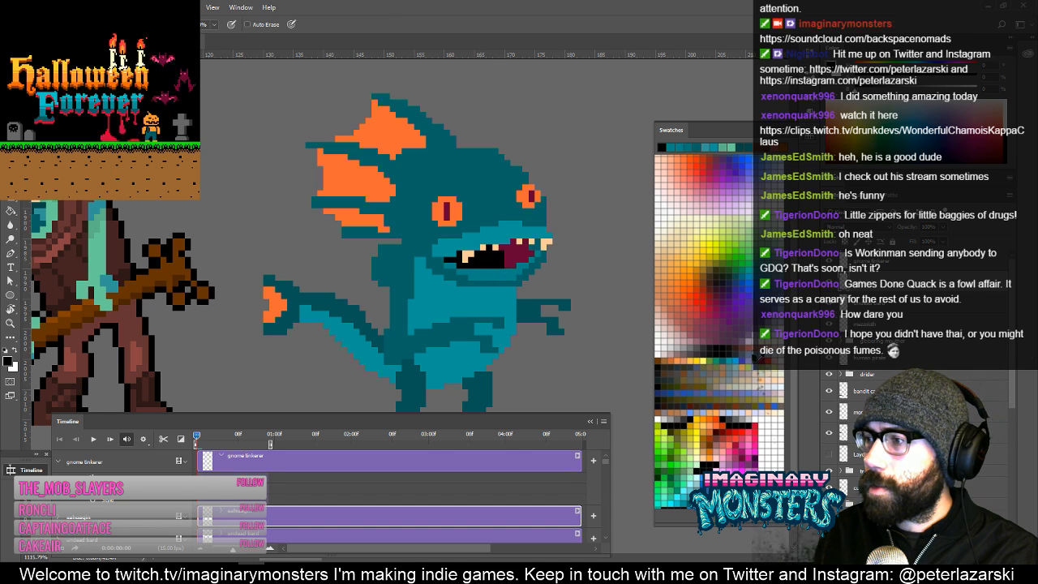
Extend the maroon part of the fish monster's mouth interior into the edge of the black area.
scroll(496, 261, up, 3)
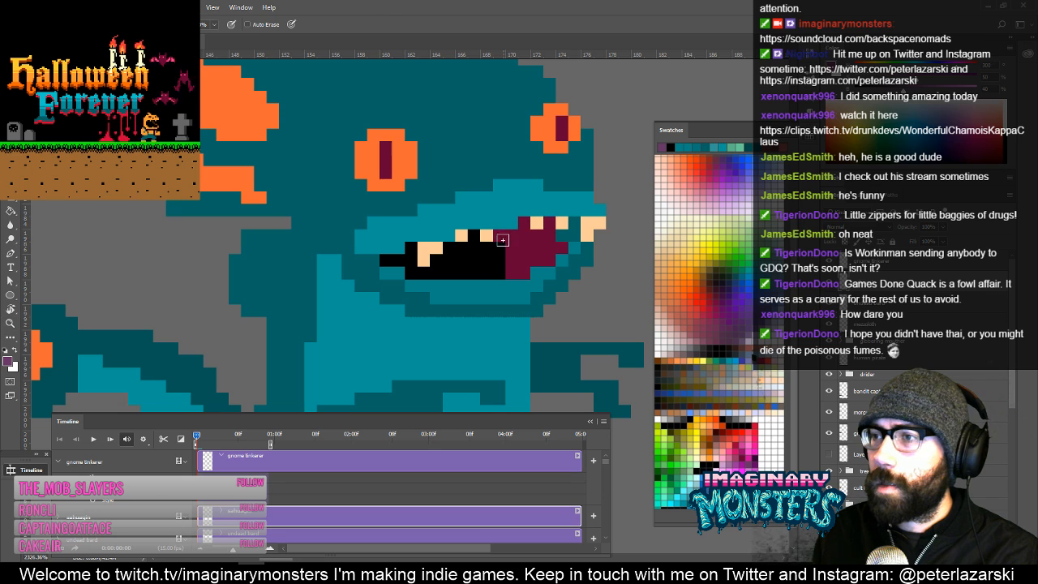
click(503, 240)
mouse_move(513, 251)
mouse_down()
mouse_move(533, 248)
mouse_move(512, 273)
mouse_up()
alt+click(529, 254)
alt+click(515, 249)
alt+click(523, 241)
Paint the front of the fish monster's mouth interior purple and touch up its border with sampled maroon.
alt+click(532, 242)
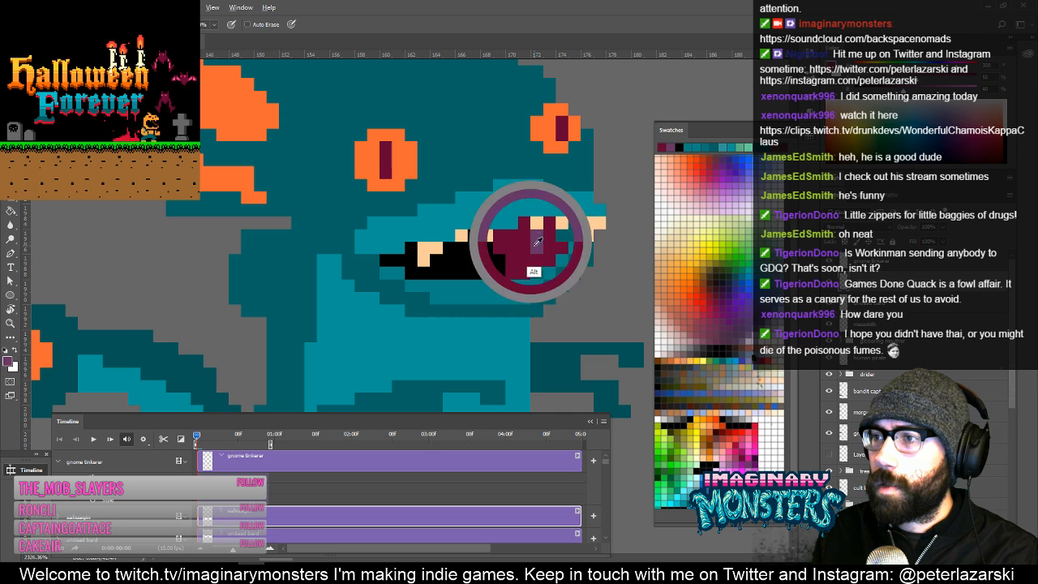
mouse_move(525, 224)
mouse_down()
mouse_move(527, 249)
mouse_move(516, 236)
mouse_move(536, 258)
mouse_move(548, 222)
mouse_move(556, 246)
mouse_up()
alt+click(518, 266)
click(513, 236)
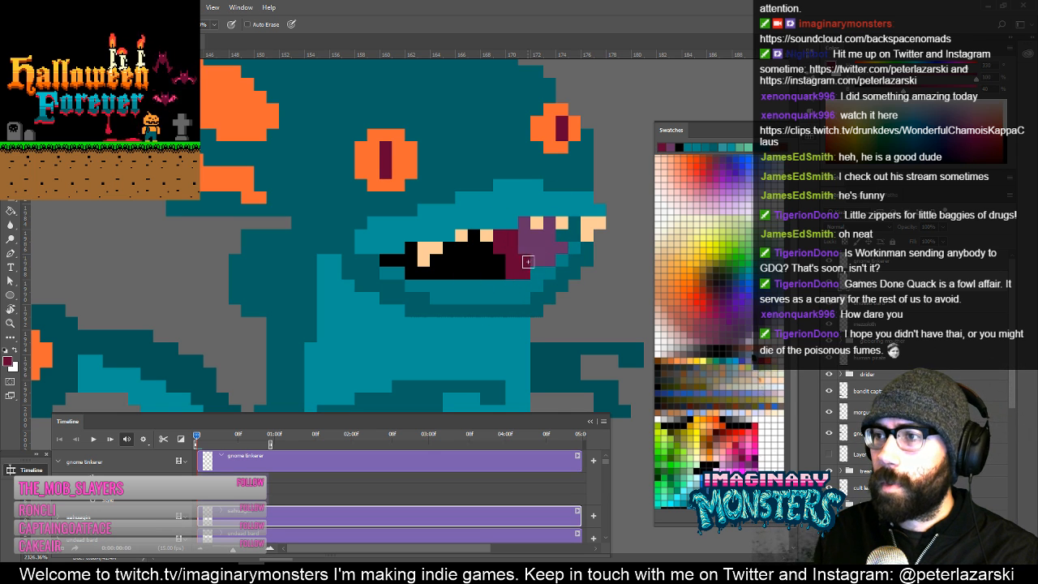
click(526, 248)
Examine the recolored mouth on the whole fish monster and up close.
key(alt+space)
alt+click(543, 273)
alt+click(535, 276)
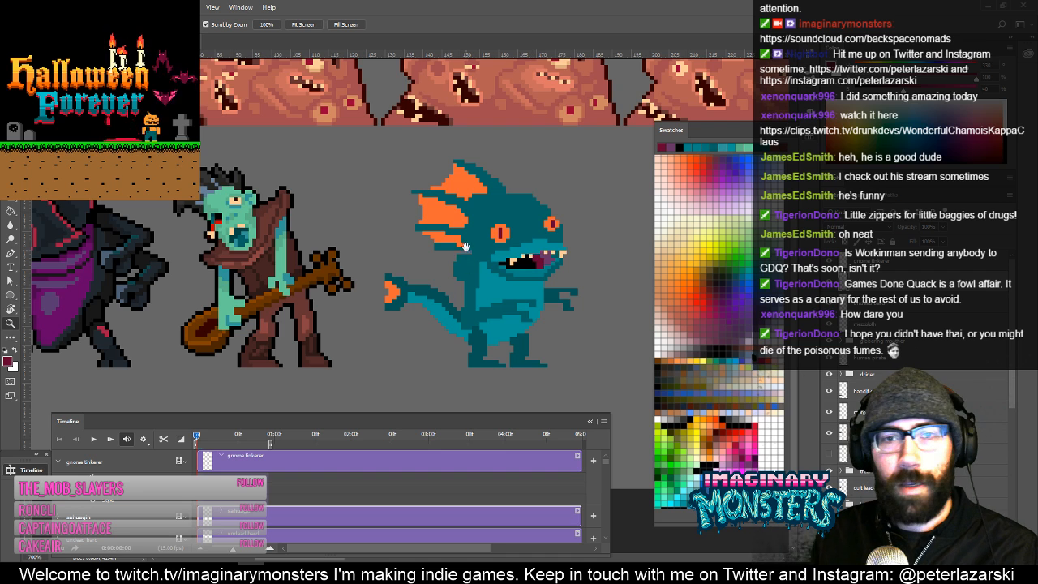
mouse_move(476, 303)
mouse_down()
mouse_move(458, 284)
mouse_move(455, 256)
mouse_up()
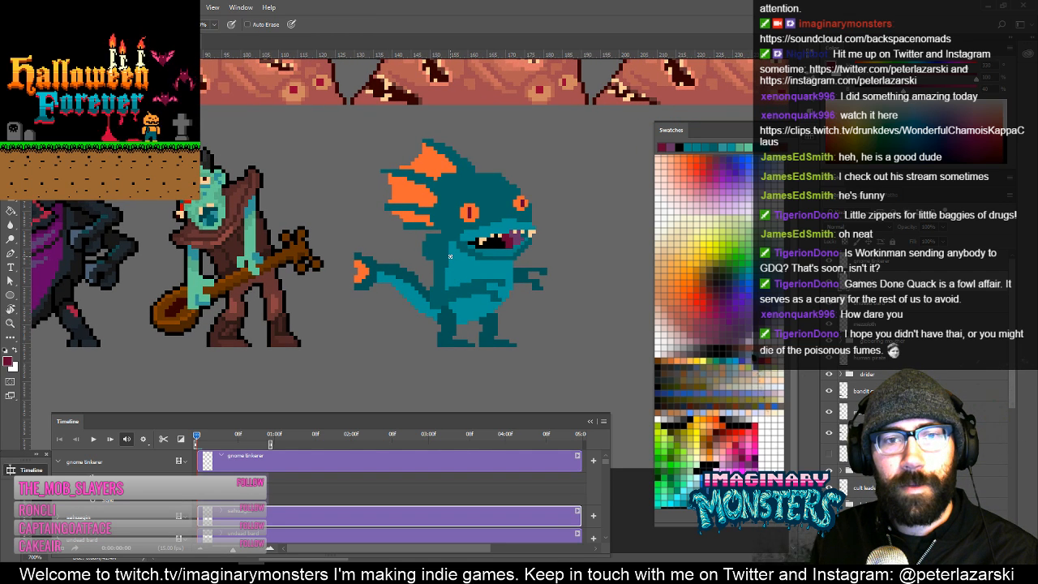
key(z)
mouse_move(446, 234)
mouse_down()
mouse_move(533, 220)
mouse_move(515, 240)
mouse_move(509, 230)
mouse_move(391, 237)
mouse_move(431, 227)
mouse_up()
key(z)
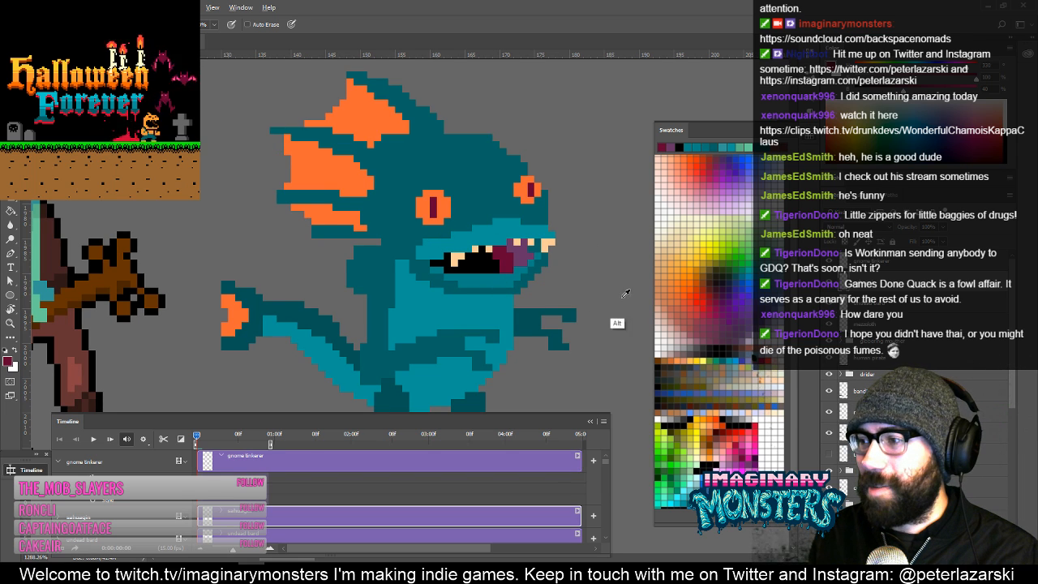
drag(491, 217, 519, 236)
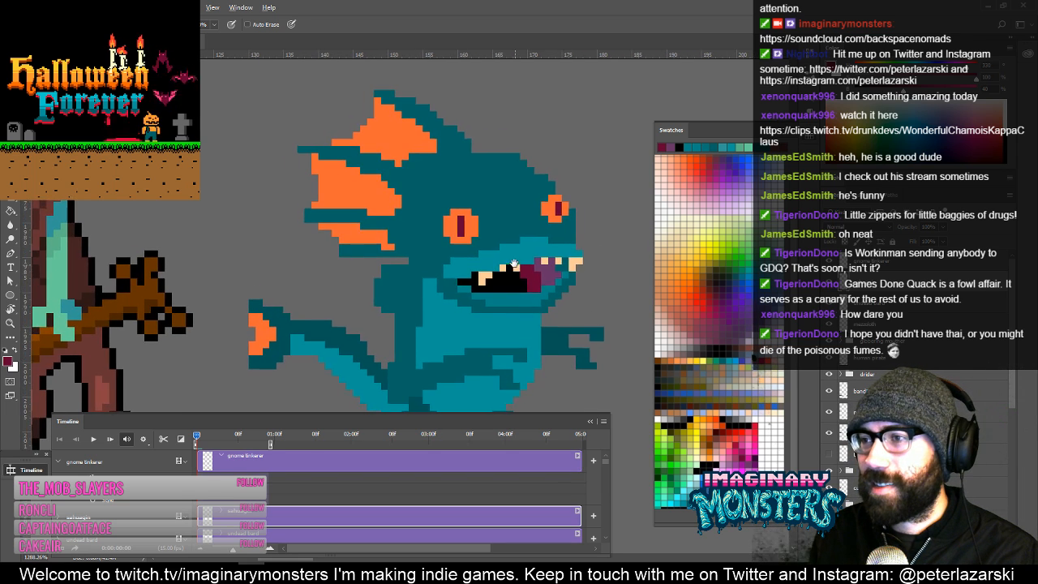
Paint a curved darker-teal shadow behind and above the fish monster's near eye.
alt+click(499, 222)
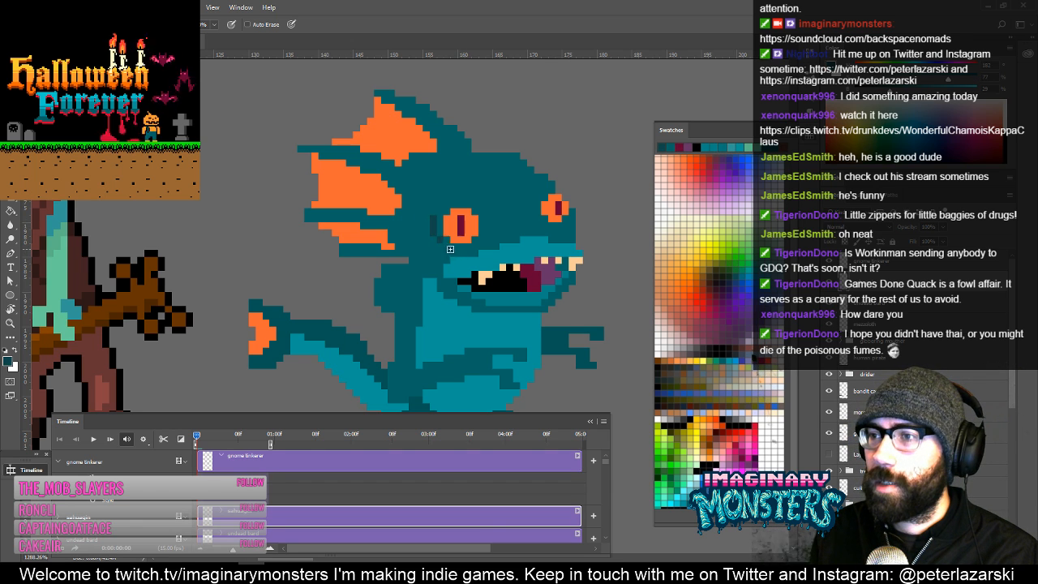
drag(448, 243, 438, 227)
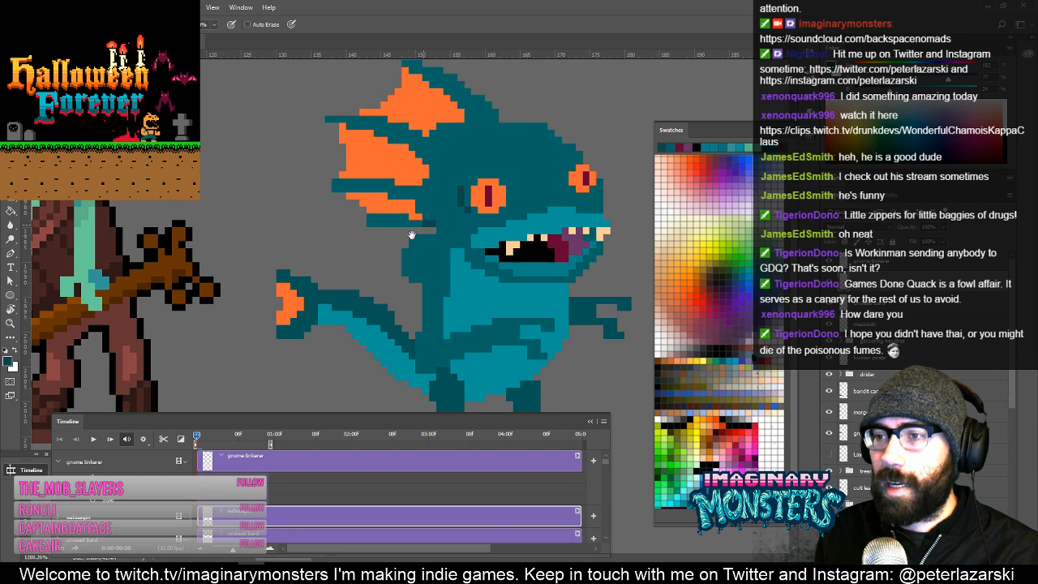
drag(412, 235, 390, 251)
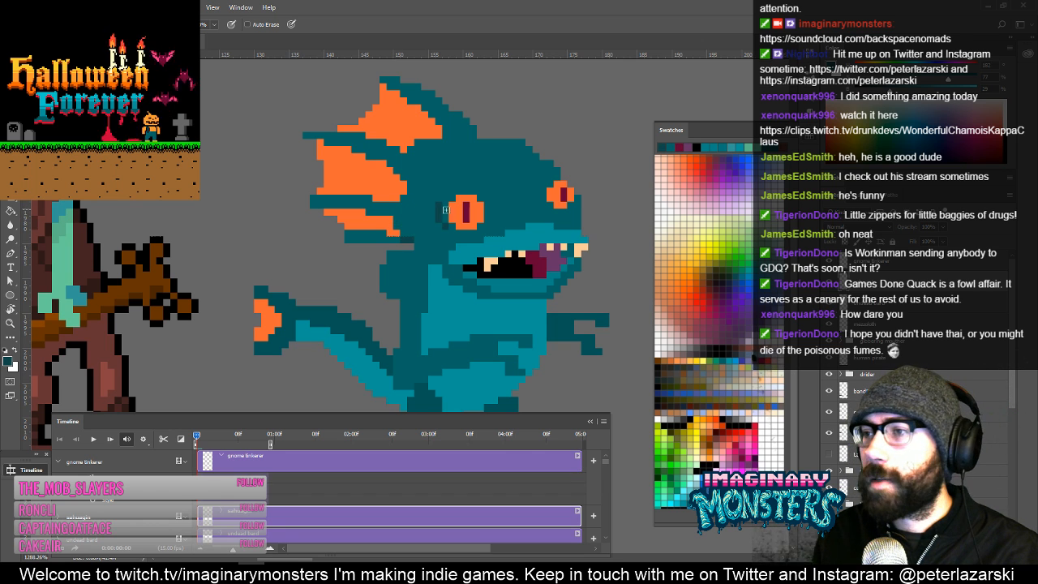
mouse_move(519, 245)
mouse_down()
mouse_move(472, 291)
mouse_move(458, 268)
mouse_move(495, 247)
mouse_move(530, 249)
mouse_up()
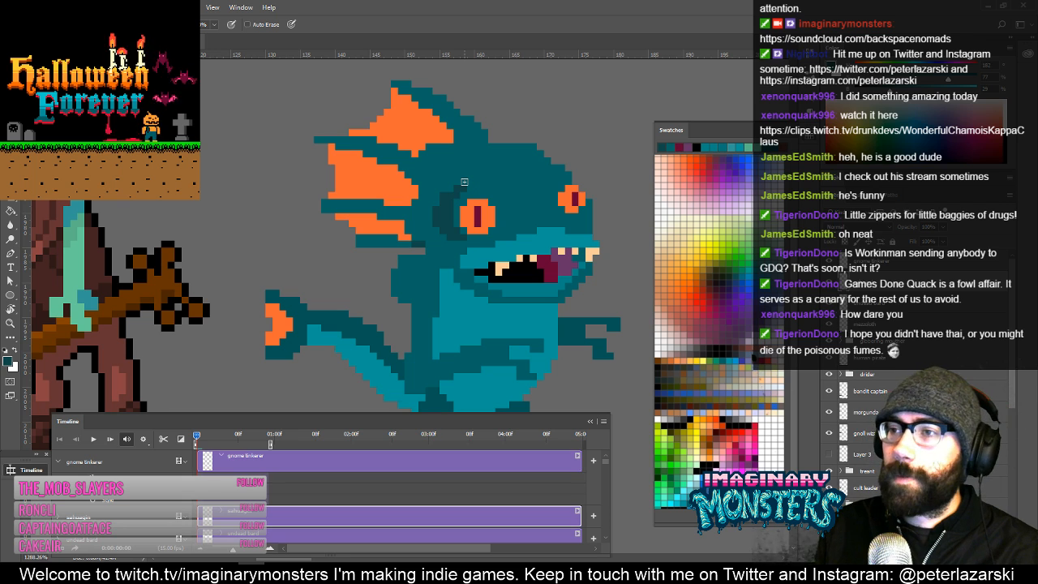
drag(464, 182, 449, 168)
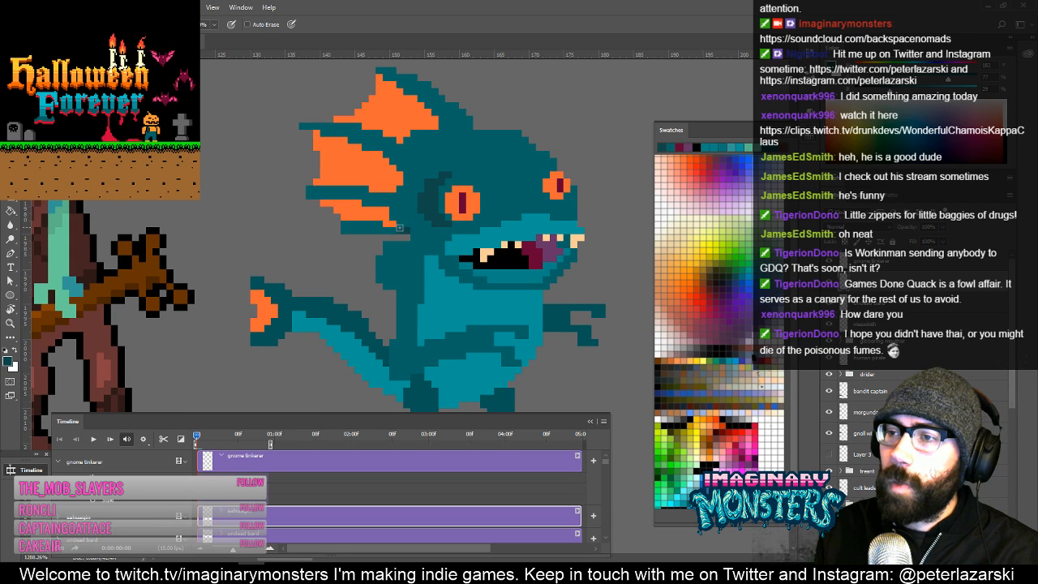
Sample the dark teal and shade the fish monster's jawline from below the head fins to behind the mouth corner.
alt+click(410, 228)
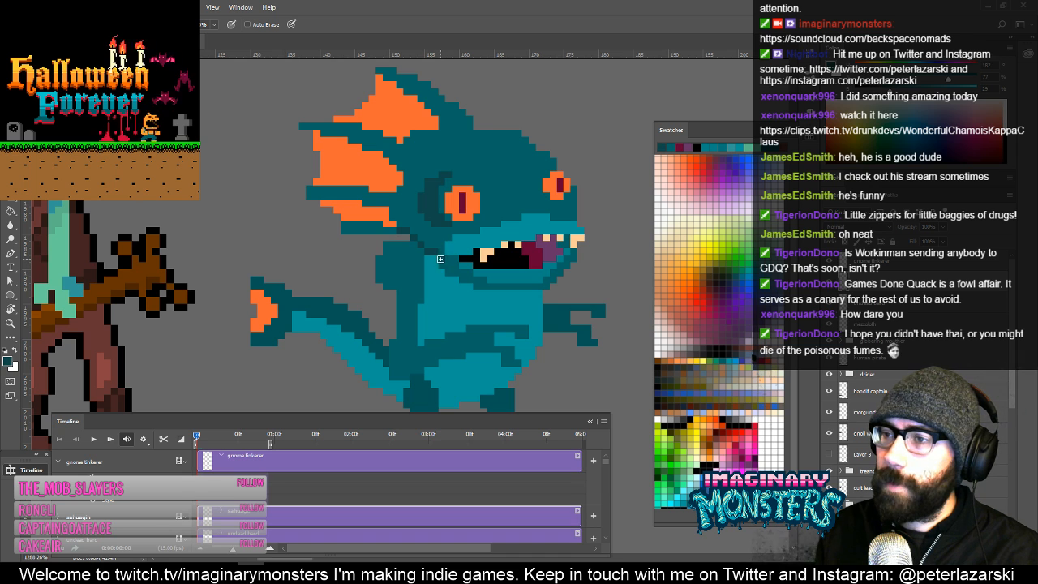
drag(470, 283, 433, 180)
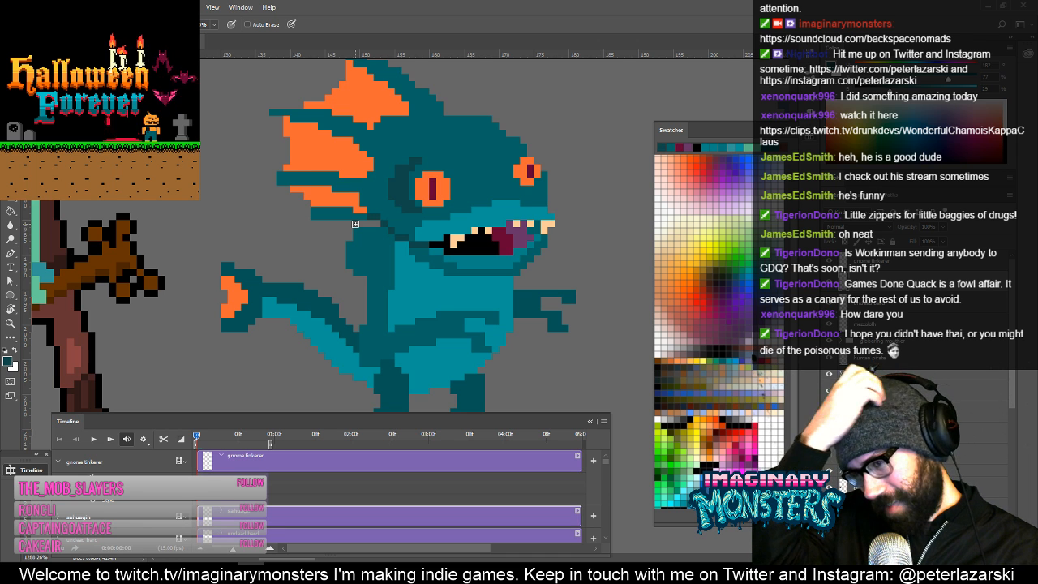
drag(446, 227, 476, 213)
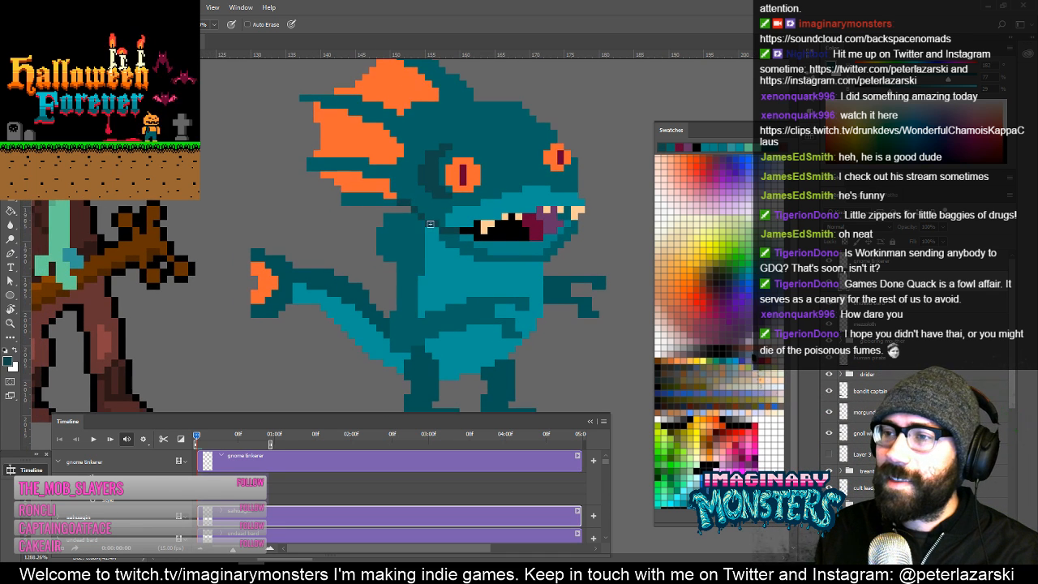
Touch up the fish monster's mouth corner and throat edge with teals sampled from the lip and body.
alt+click(445, 237)
mouse_move(472, 250)
mouse_down()
mouse_move(428, 238)
mouse_move(460, 249)
mouse_up()
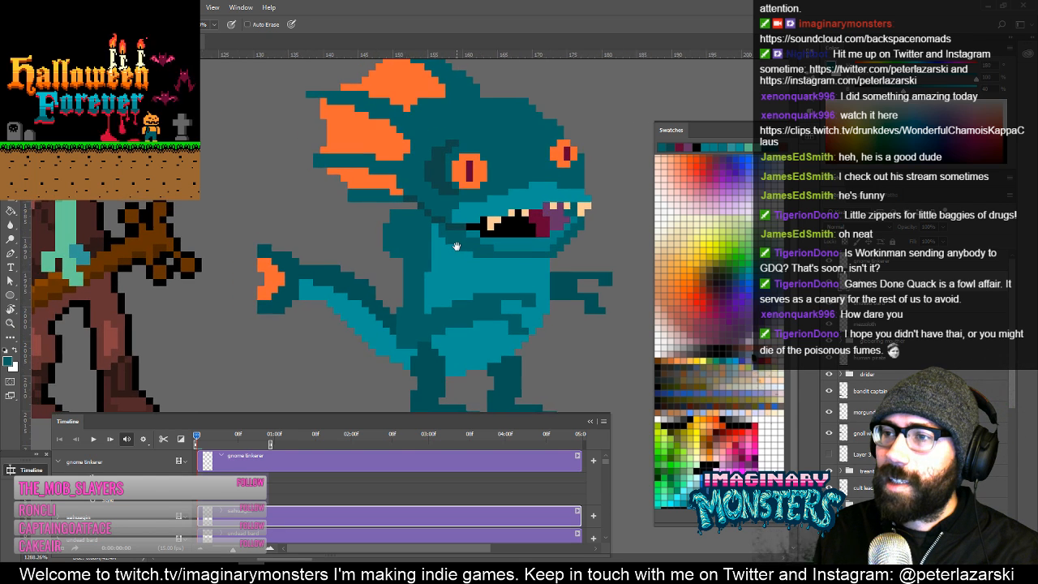
alt+click(439, 265)
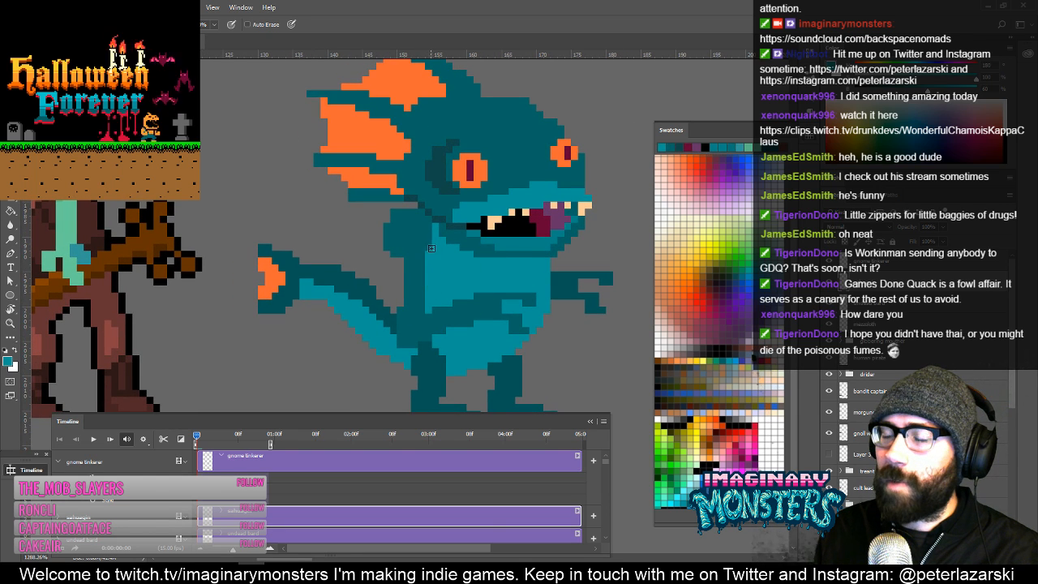
drag(428, 245, 420, 280)
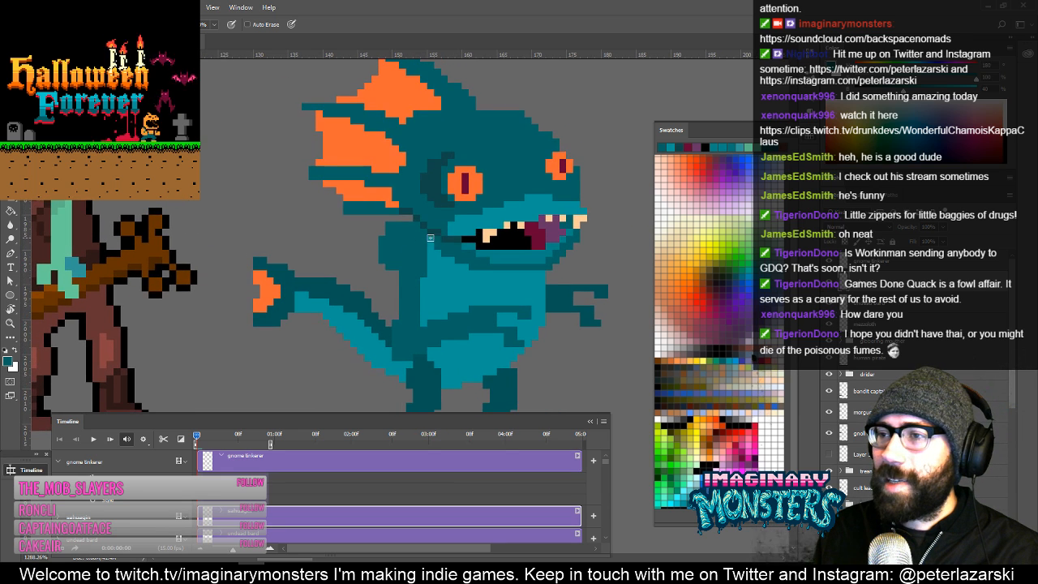
alt+click(441, 229)
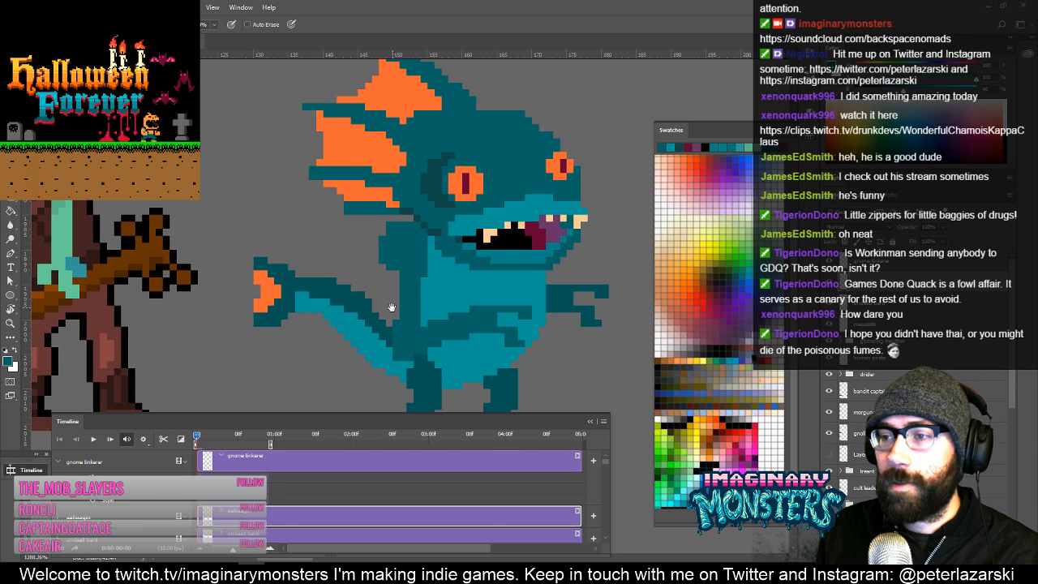
Refine the dark teal pixels along the fish monster's back and where the tail joins the body.
drag(365, 314, 379, 272)
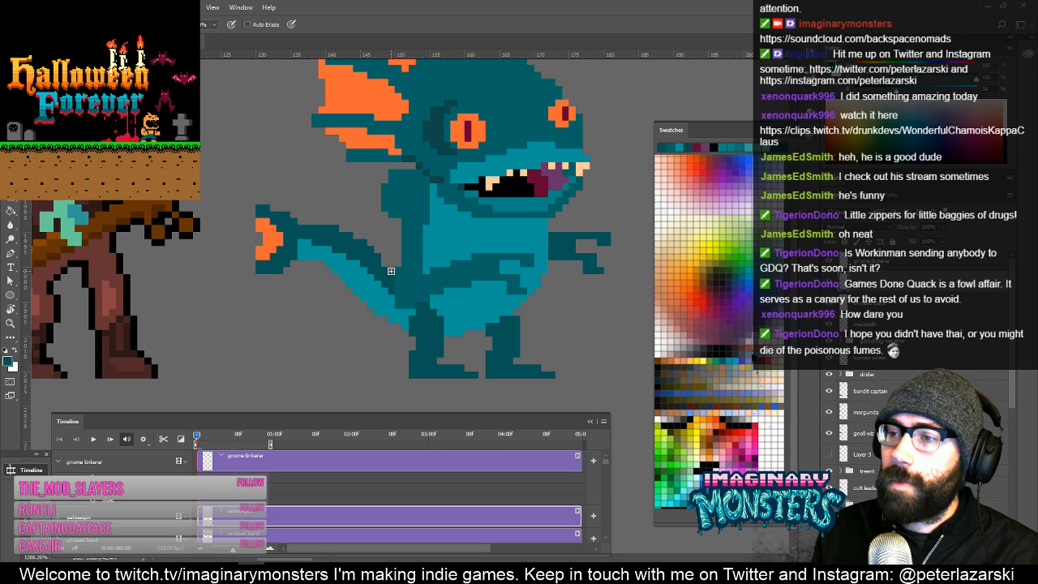
drag(398, 269, 404, 296)
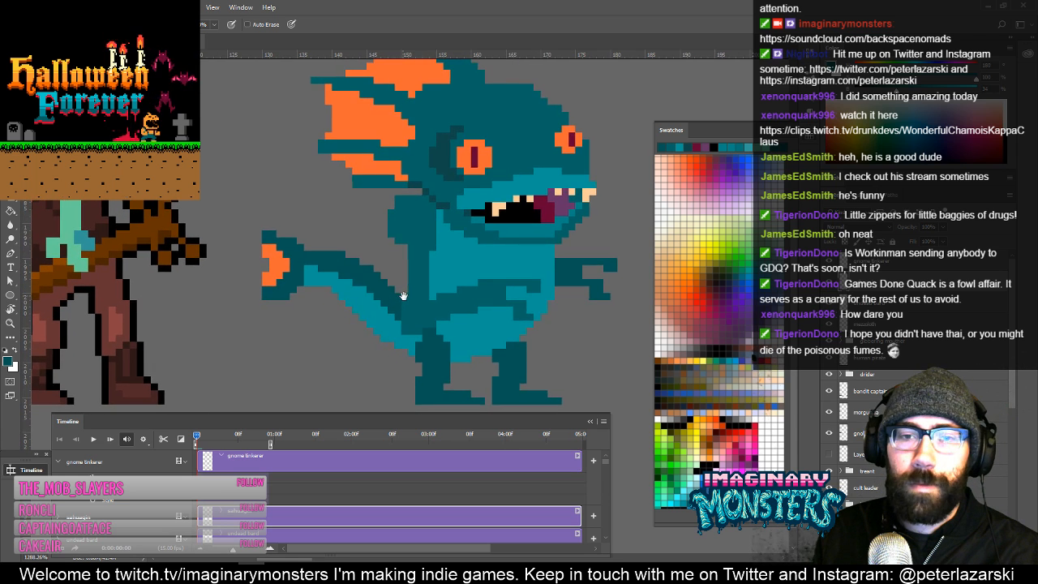
drag(540, 287, 518, 295)
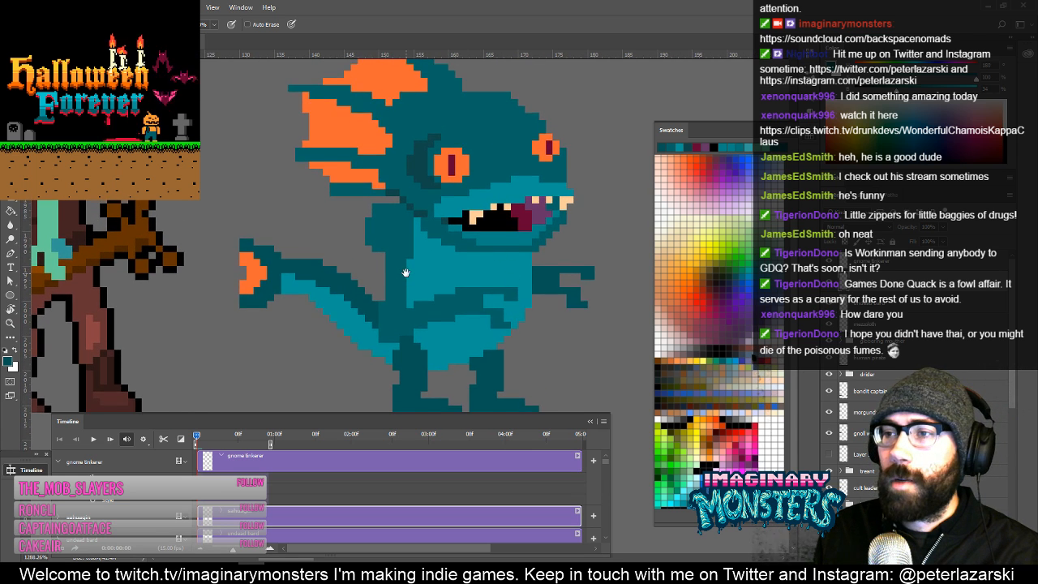
drag(404, 273, 430, 267)
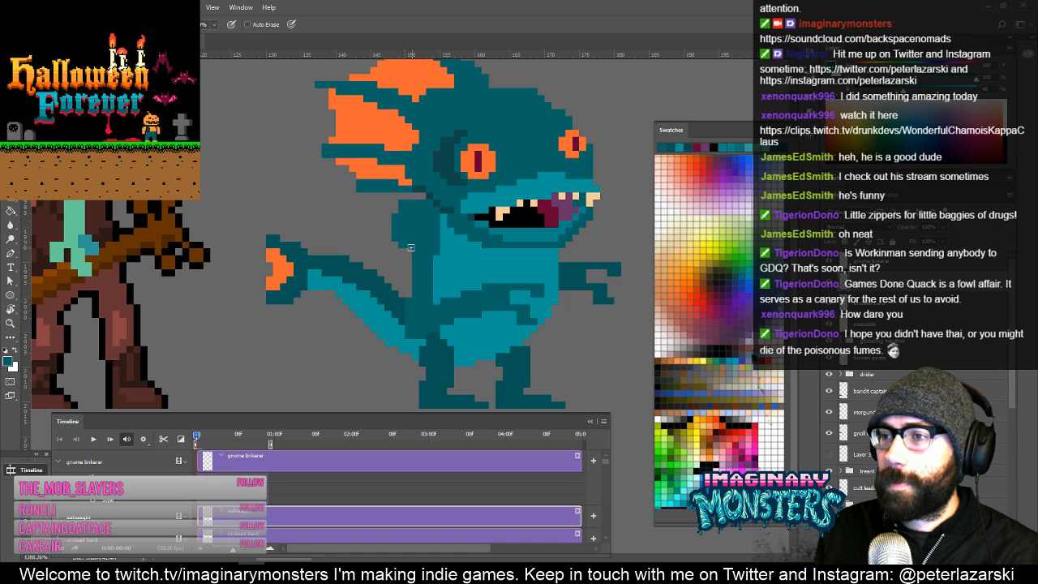
drag(431, 242, 430, 289)
key(e)
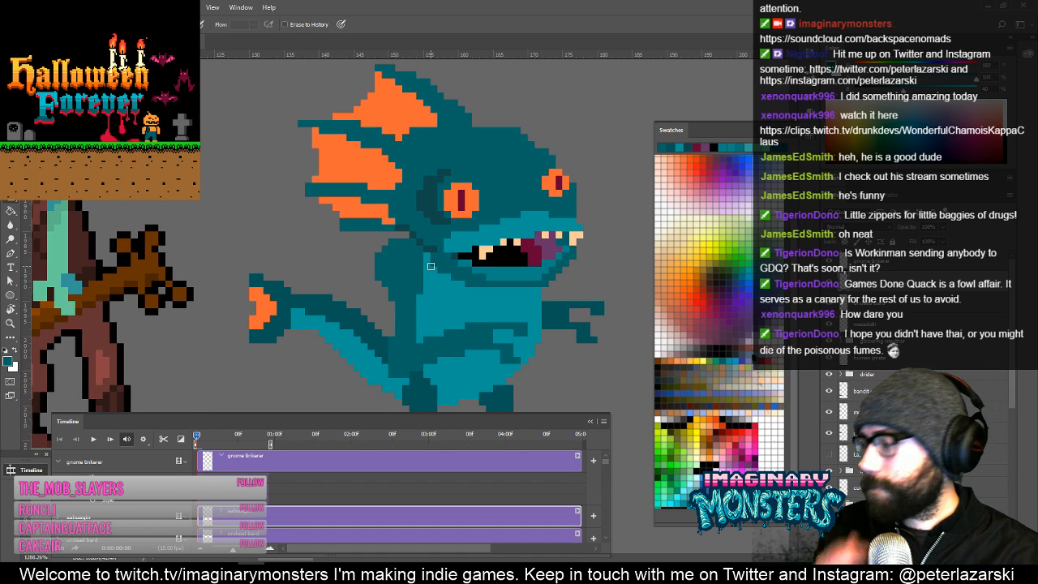
mouse_move(389, 229)
mouse_down()
mouse_move(406, 269)
mouse_move(439, 245)
mouse_up()
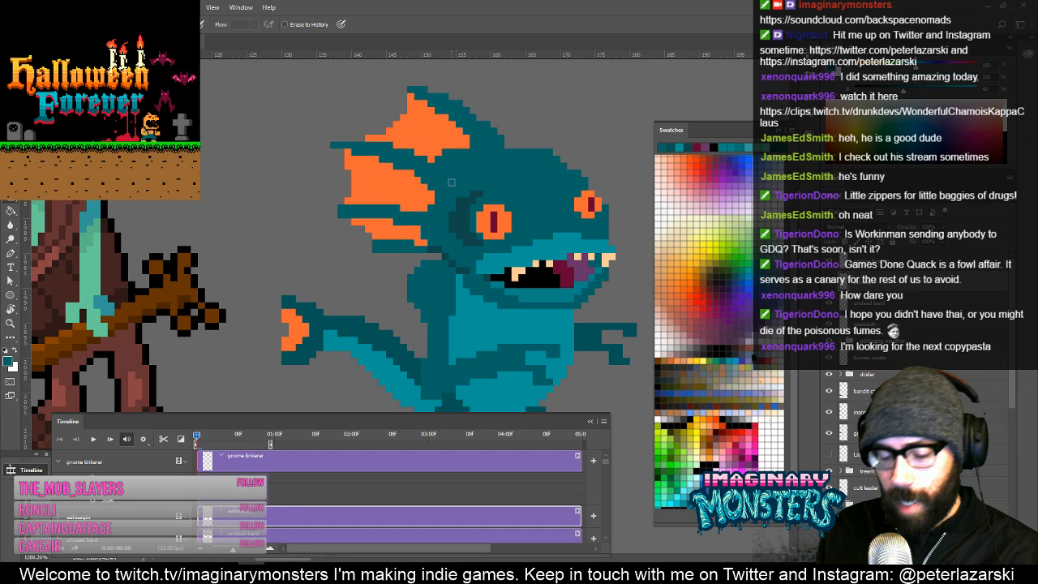
Choose a red-orange swatch for the fin shadows and shade the inner base of the fish monster's middle head fin.
key(b)
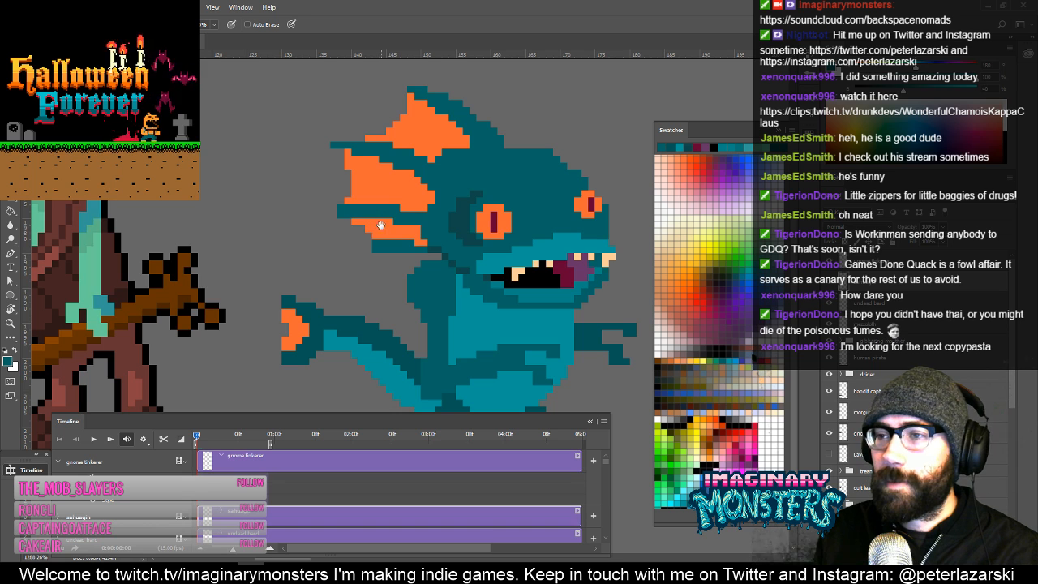
drag(380, 225, 380, 240)
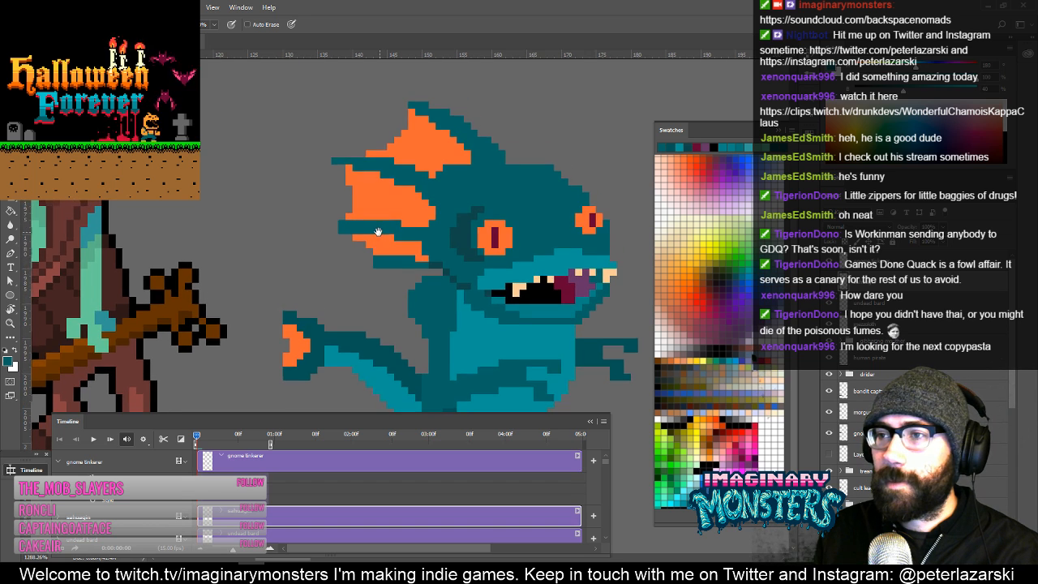
click(706, 411)
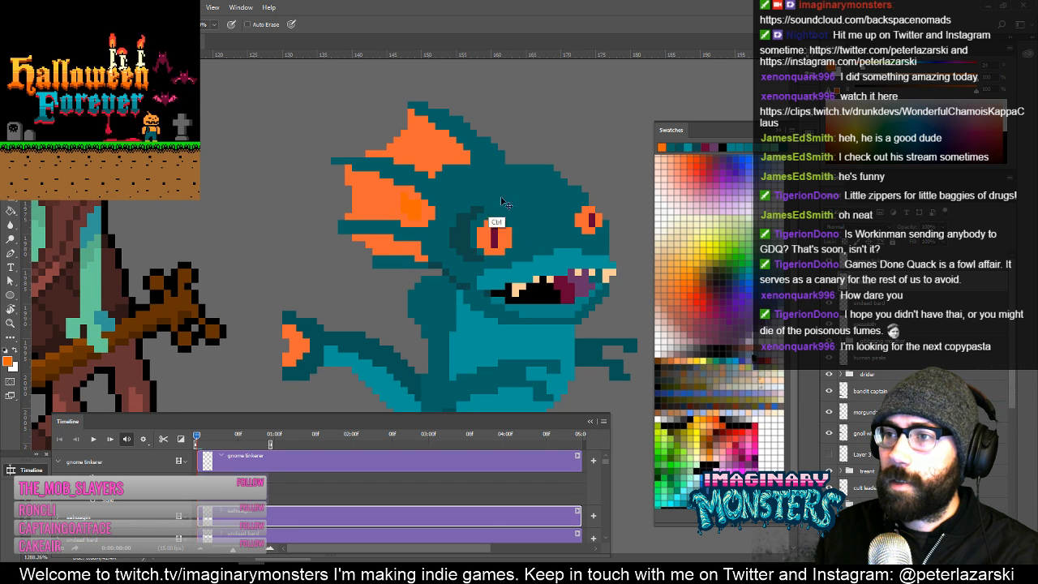
click(713, 409)
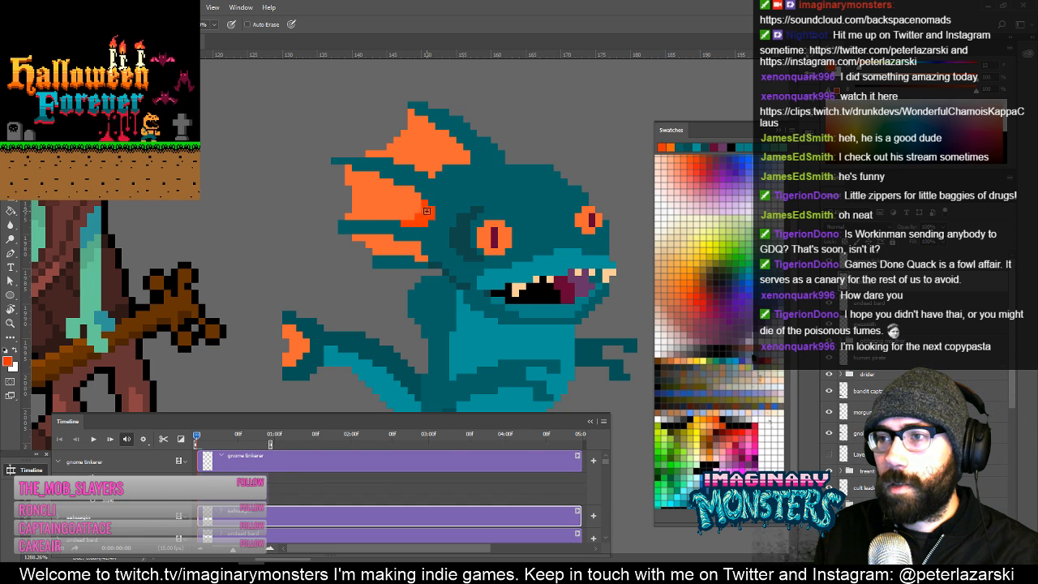
drag(418, 209, 407, 215)
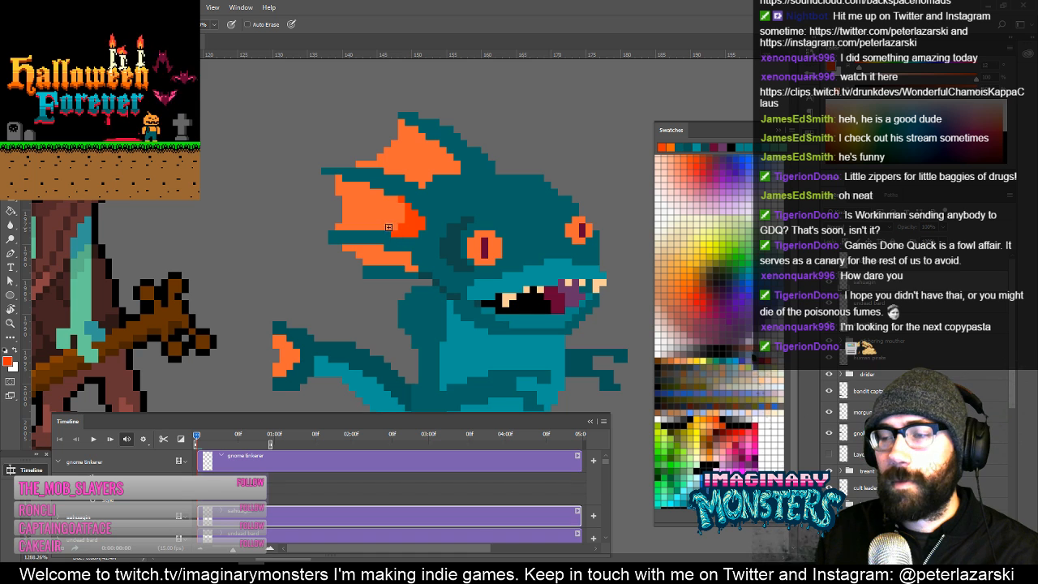
Extend the red-orange shading along the middle fin's lower edge and onto the upper, lower and tail fins.
drag(382, 230, 413, 215)
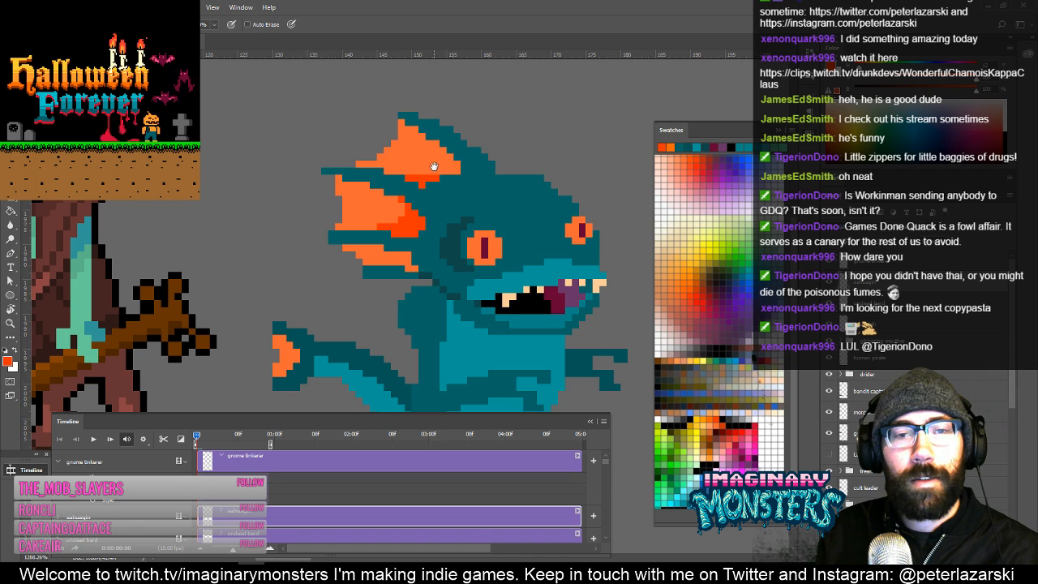
drag(433, 166, 418, 187)
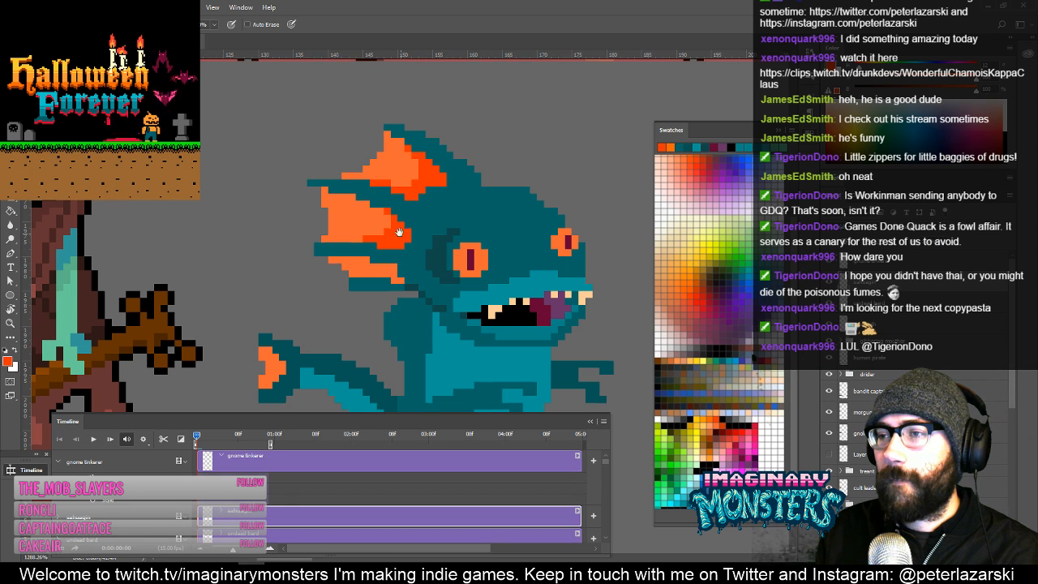
drag(399, 233, 427, 204)
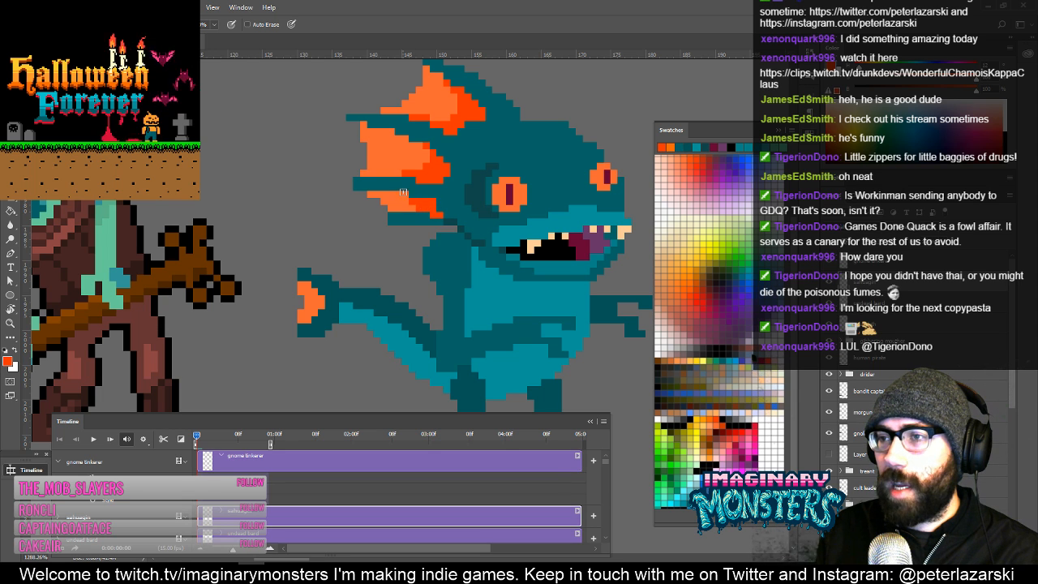
mouse_move(357, 271)
mouse_down()
mouse_move(385, 237)
mouse_move(332, 253)
mouse_move(353, 267)
mouse_up()
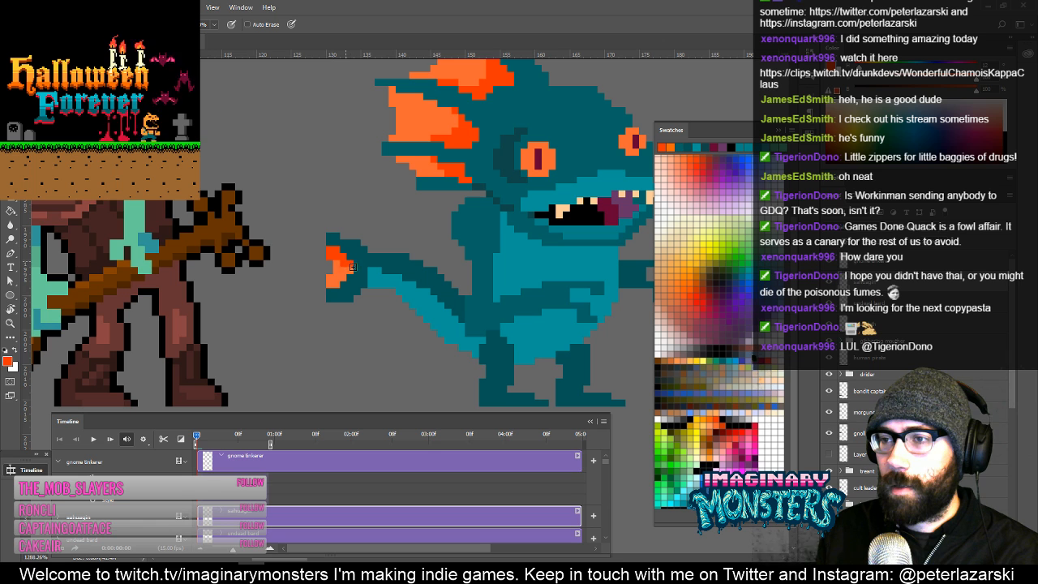
drag(438, 237, 358, 230)
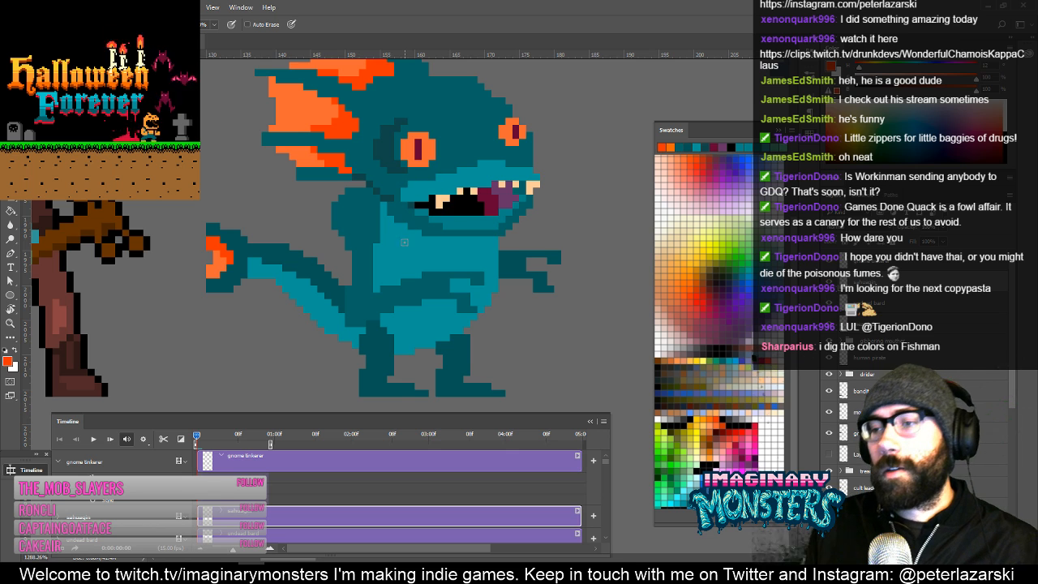
Sample the darker teal behind the eye and shade the upper part of the fish monster's far leg.
mouse_move(444, 313)
mouse_down()
mouse_move(435, 278)
mouse_move(426, 320)
mouse_up()
alt+click(362, 145)
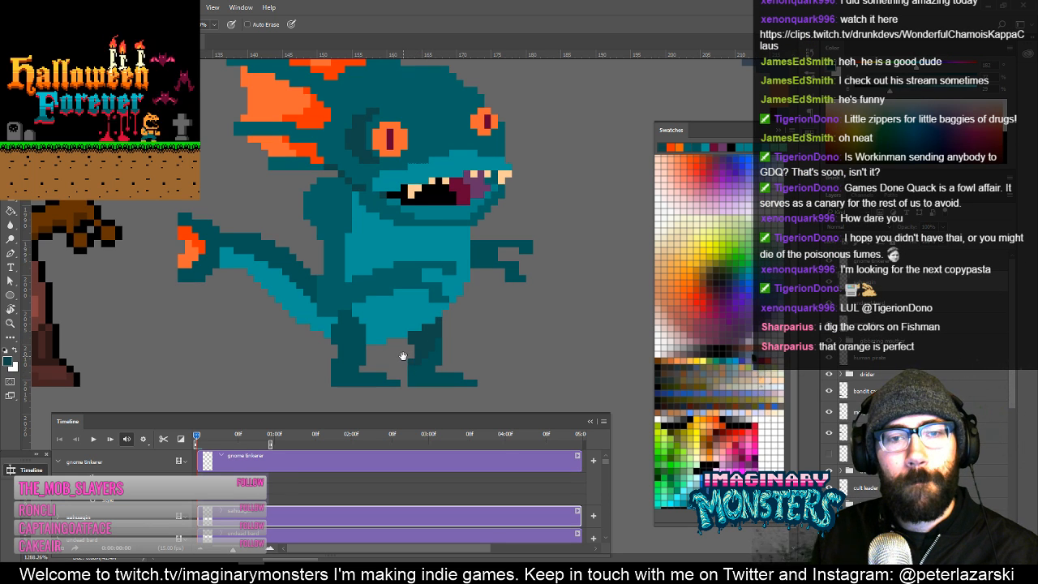
drag(400, 300, 437, 327)
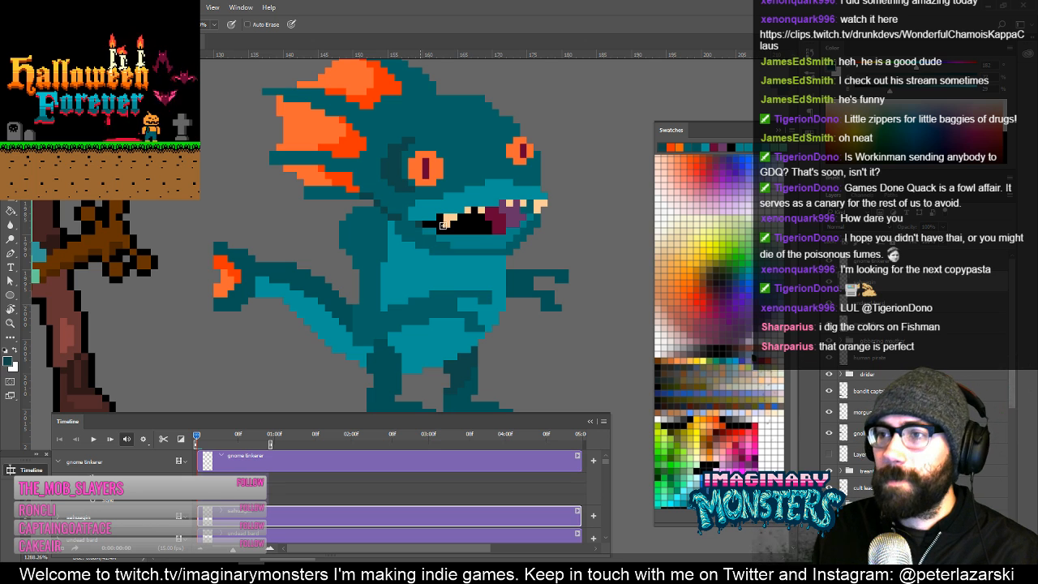
Pick a medium teal between the body tones and shade the back edge of the fish monster's torso and belly.
drag(432, 260, 453, 256)
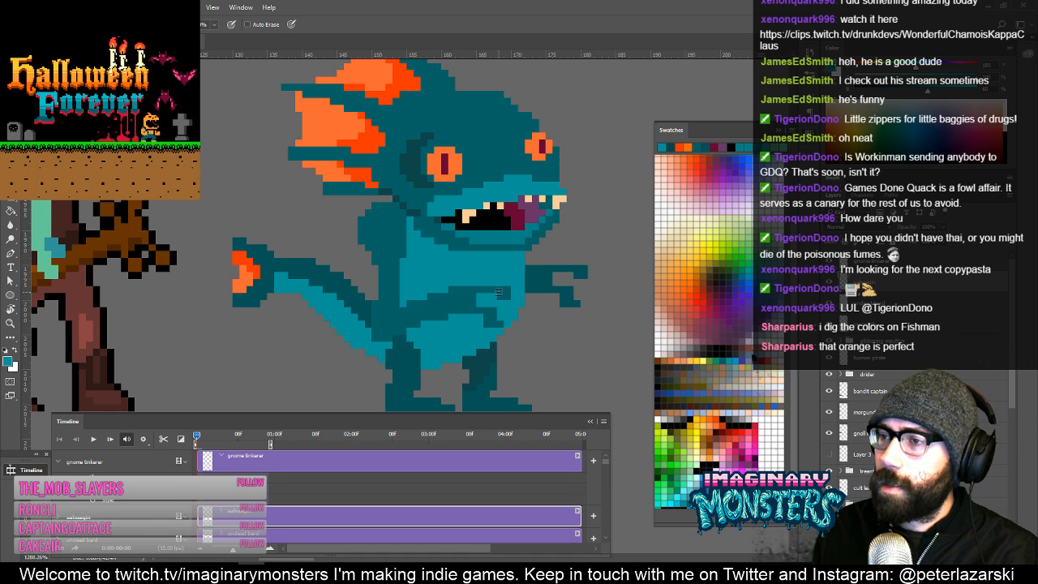
key(w)
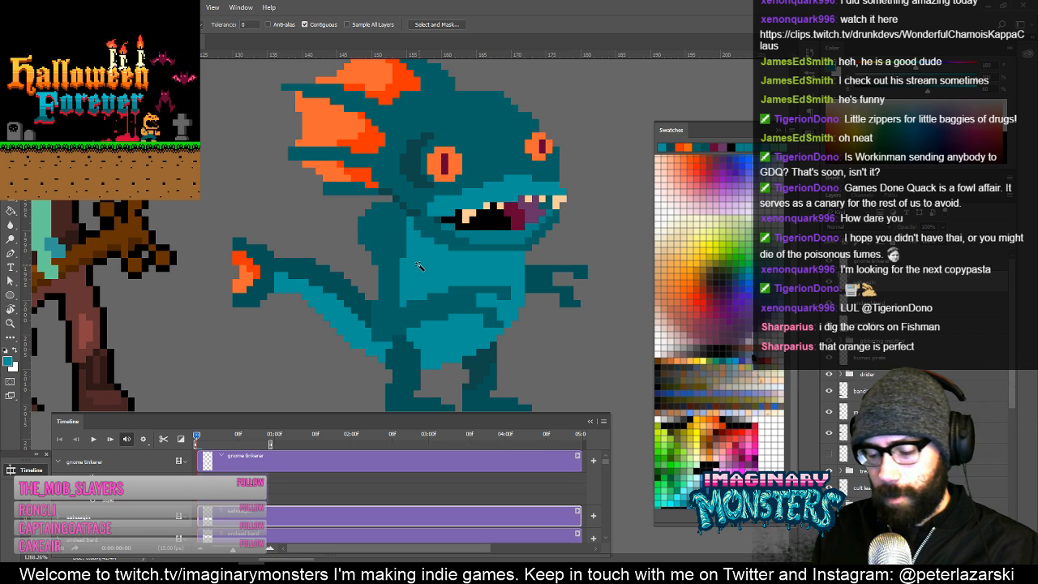
key(i)
key(b)
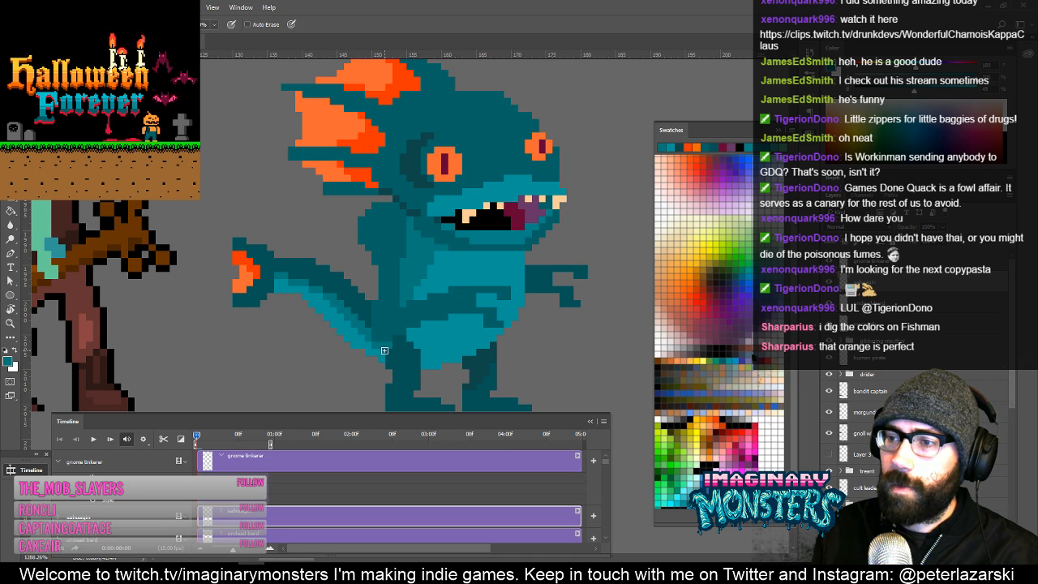
Continue the medium-teal shading along the light underside of the tail and on the chest beneath the jaw.
drag(348, 338, 338, 313)
drag(393, 280, 358, 292)
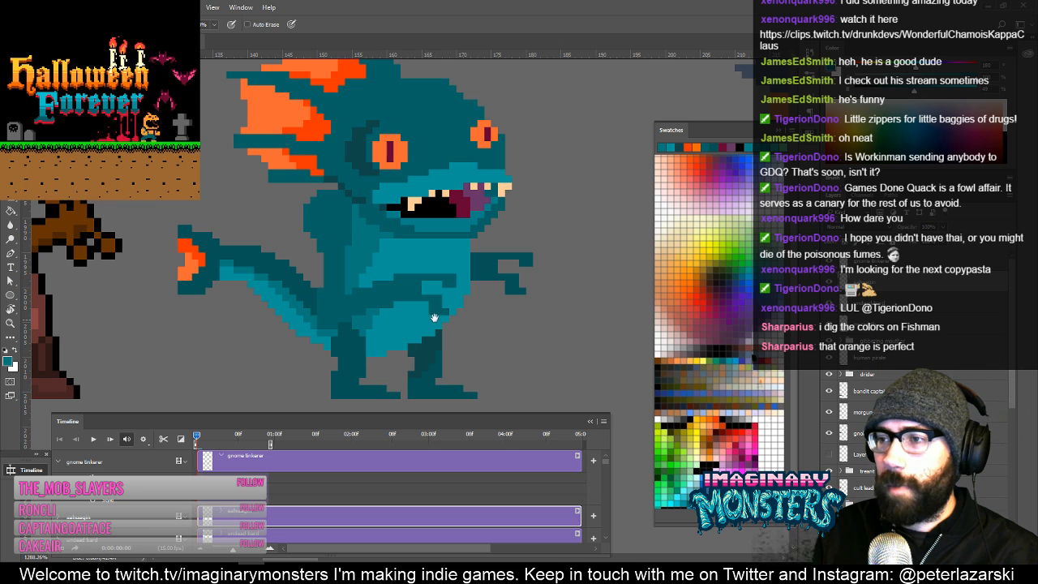
drag(434, 317, 412, 336)
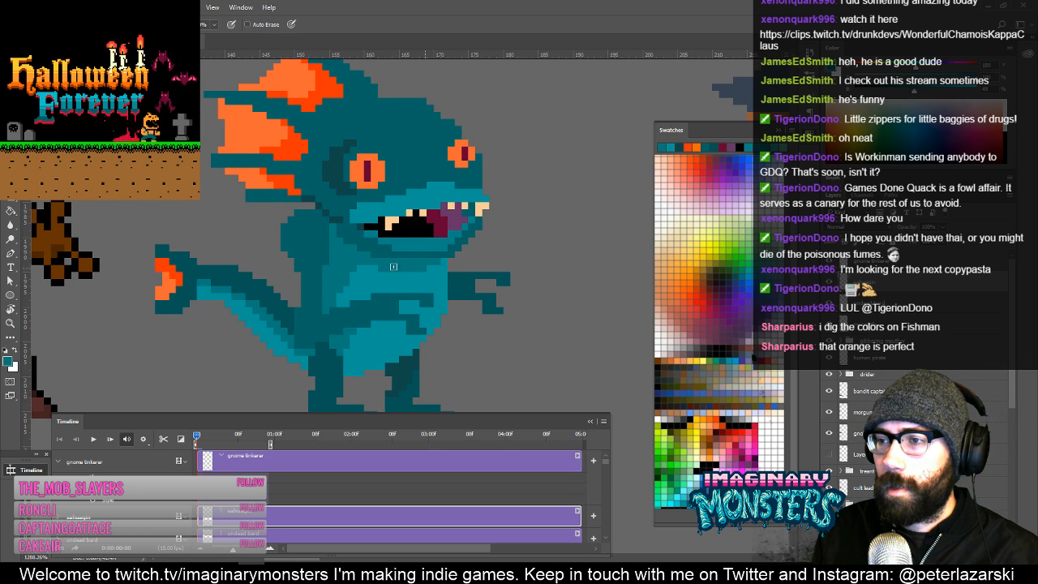
Shade the back corner of the fish monster's jaw and the edge beneath its mouth with darker teal.
drag(383, 272, 420, 286)
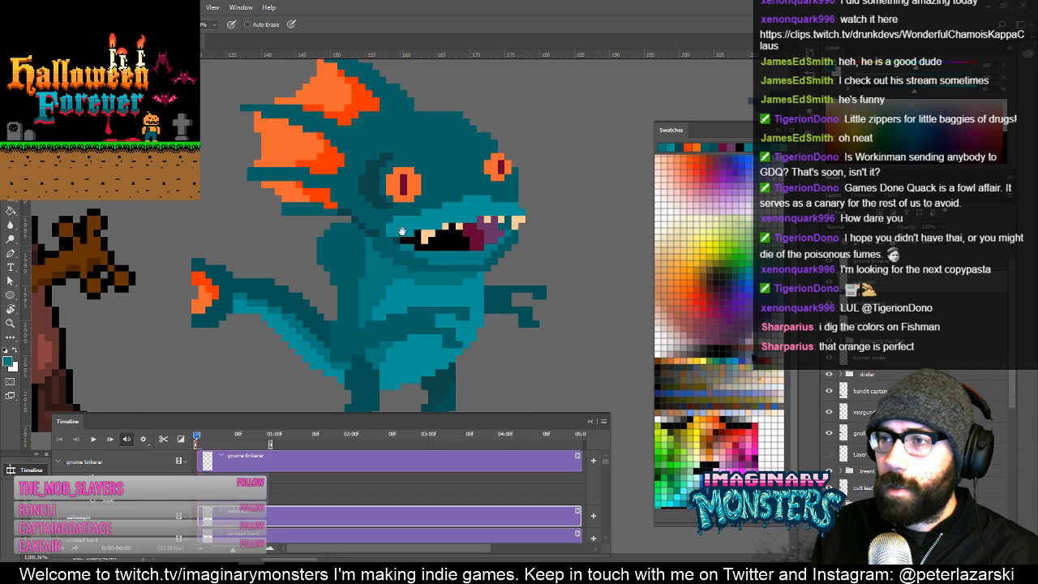
drag(402, 231, 429, 282)
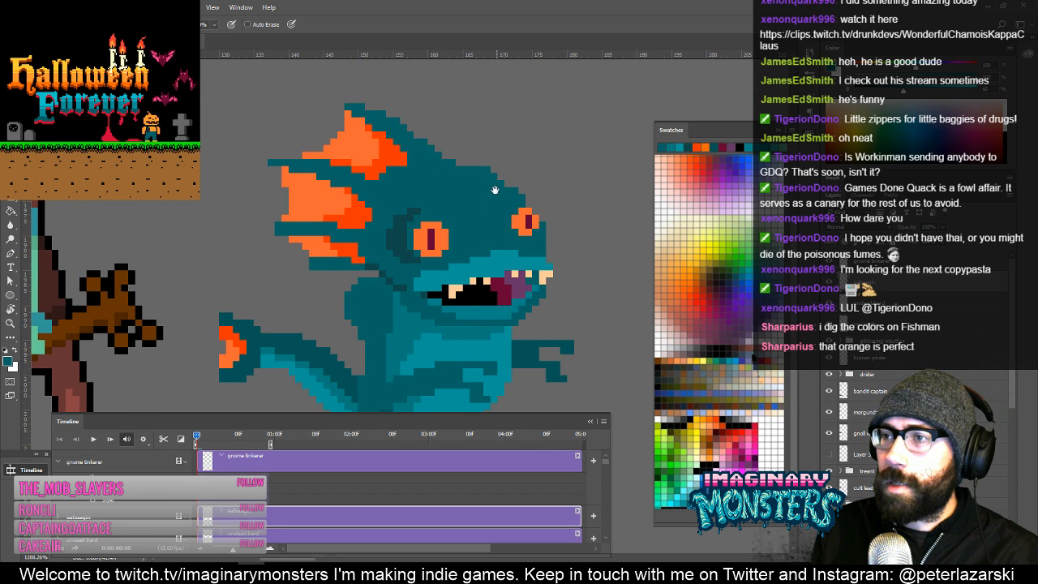
drag(495, 190, 403, 194)
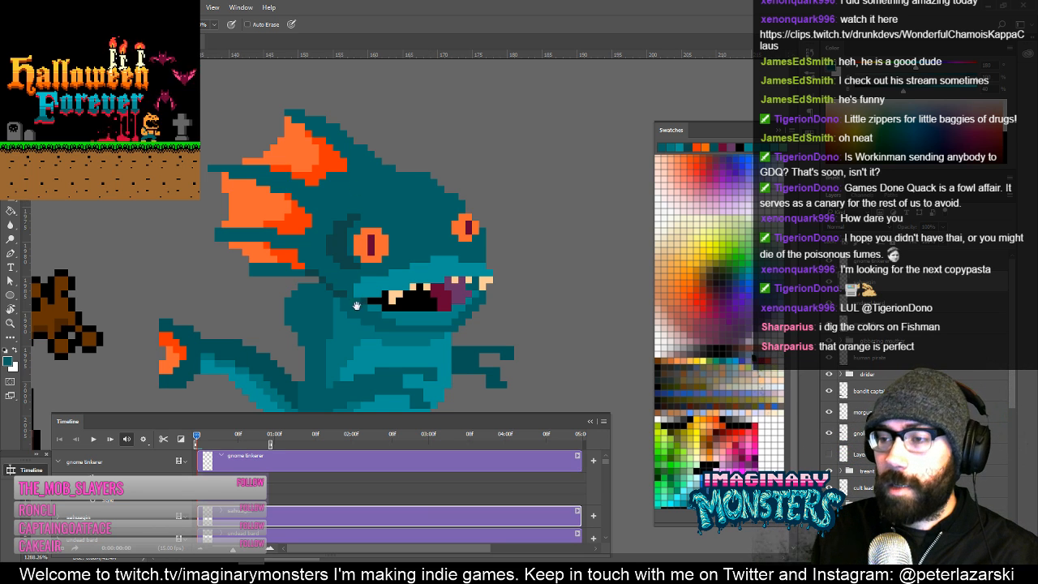
drag(357, 305, 381, 296)
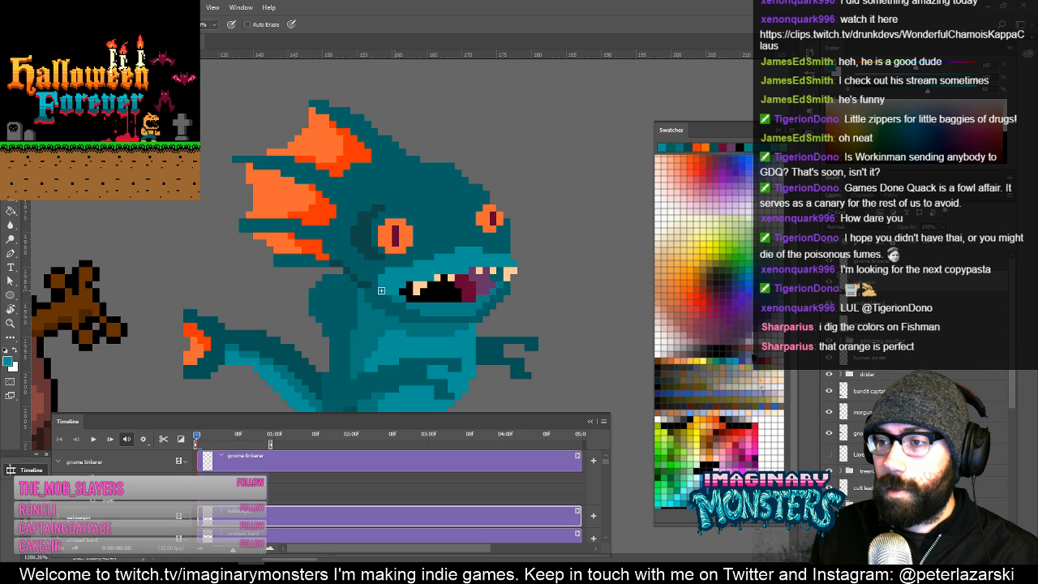
drag(395, 282, 390, 270)
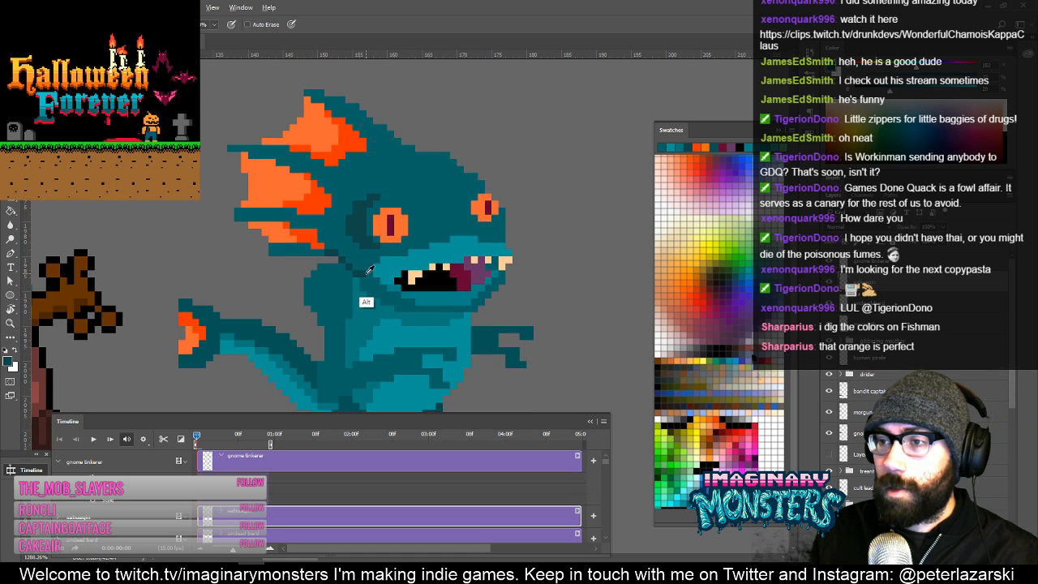
drag(386, 291, 369, 313)
drag(432, 231, 402, 229)
Sample the dark teal from the tail and shade the top of the fish monster's head down toward the far eye.
alt+click(229, 324)
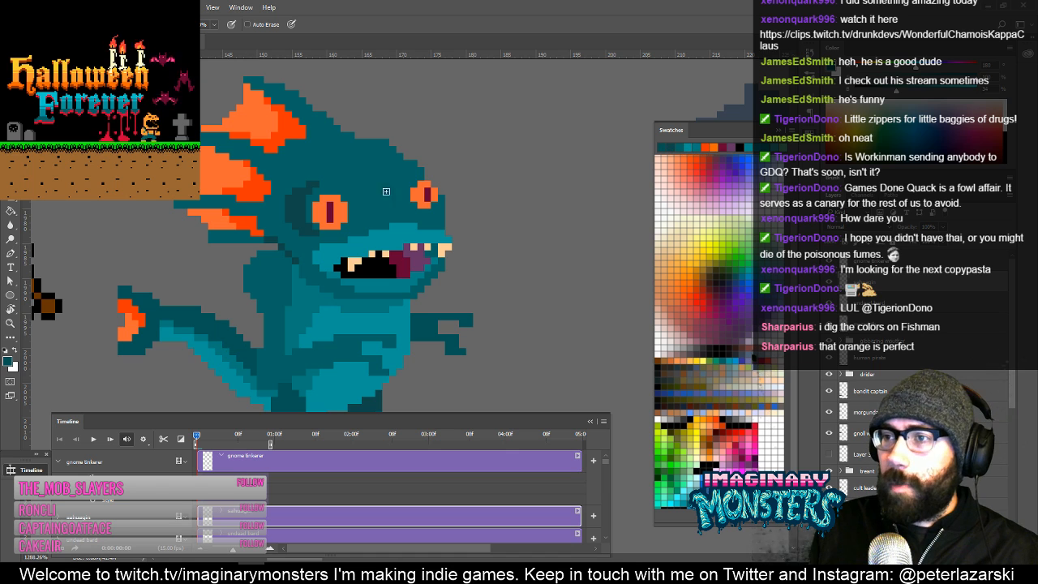
mouse_move(387, 192)
mouse_down()
mouse_move(381, 179)
mouse_move(408, 204)
mouse_up()
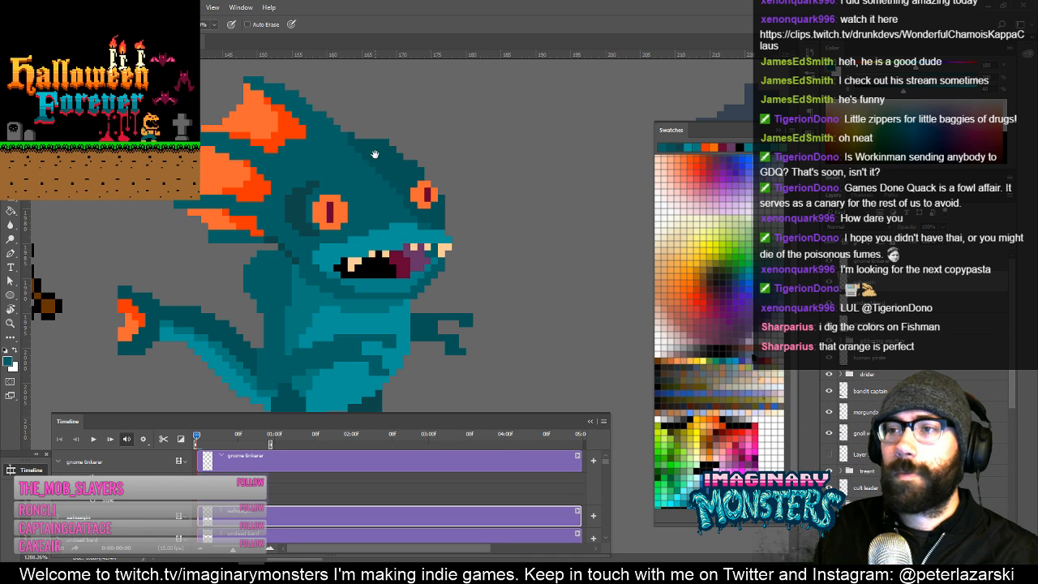
drag(460, 223, 479, 248)
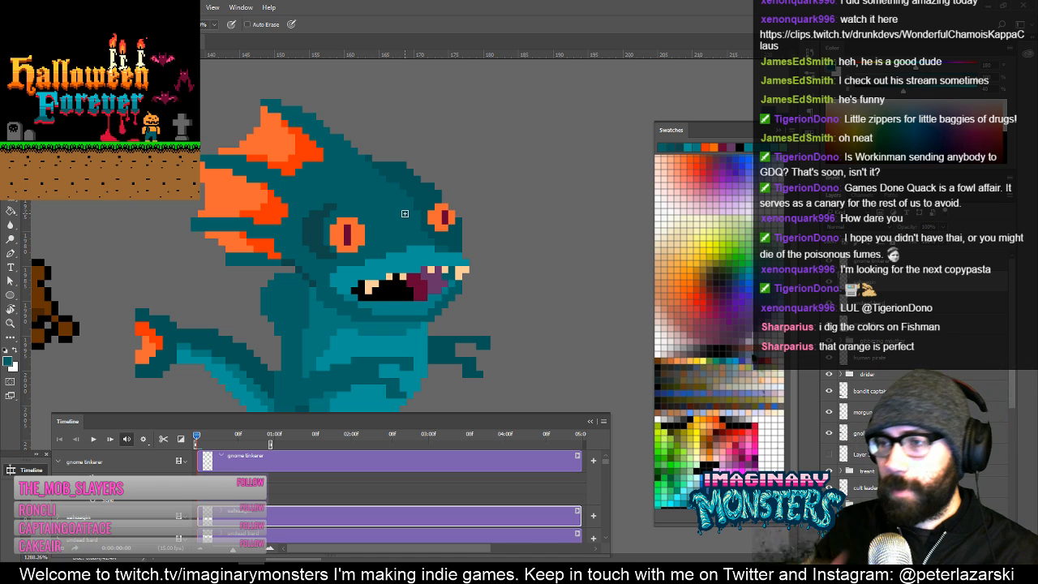
drag(454, 222, 423, 147)
Sample the darker teals from the sprite and shade the fish monster's legs and feet.
alt+click(440, 138)
alt+click(440, 140)
drag(490, 301, 457, 277)
drag(385, 332, 460, 309)
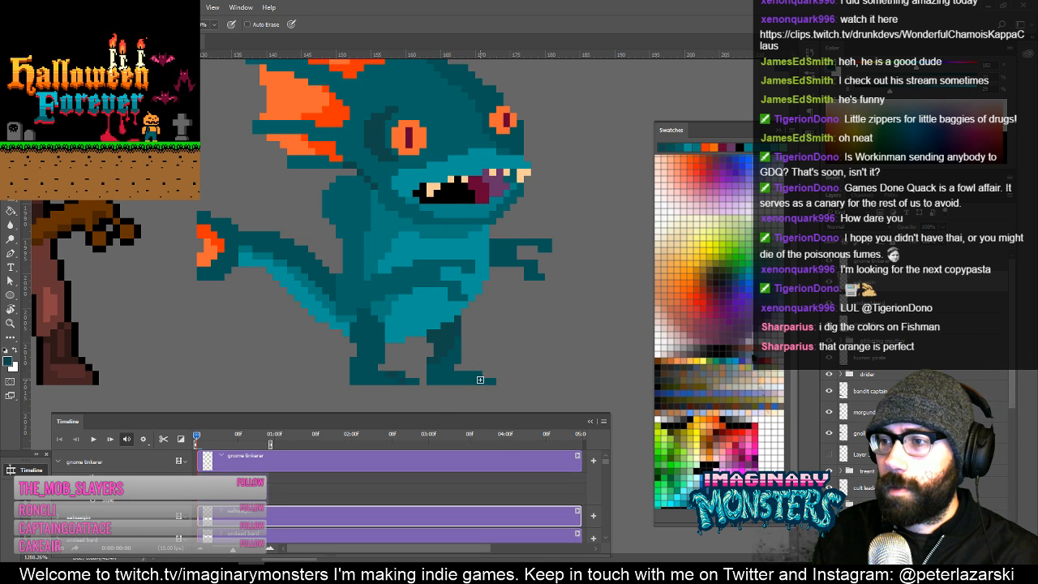
drag(430, 324, 467, 325)
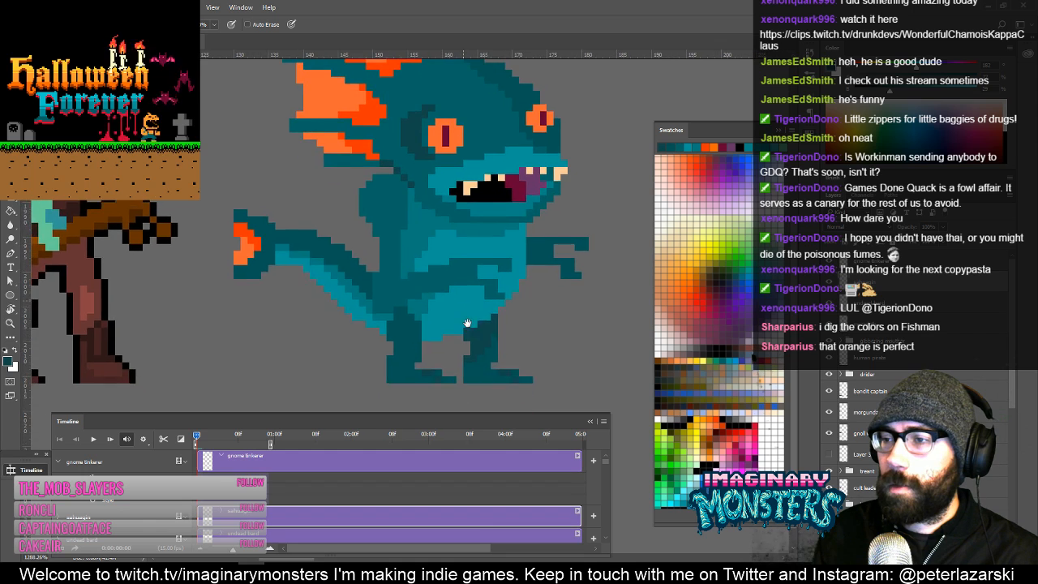
alt+click(484, 342)
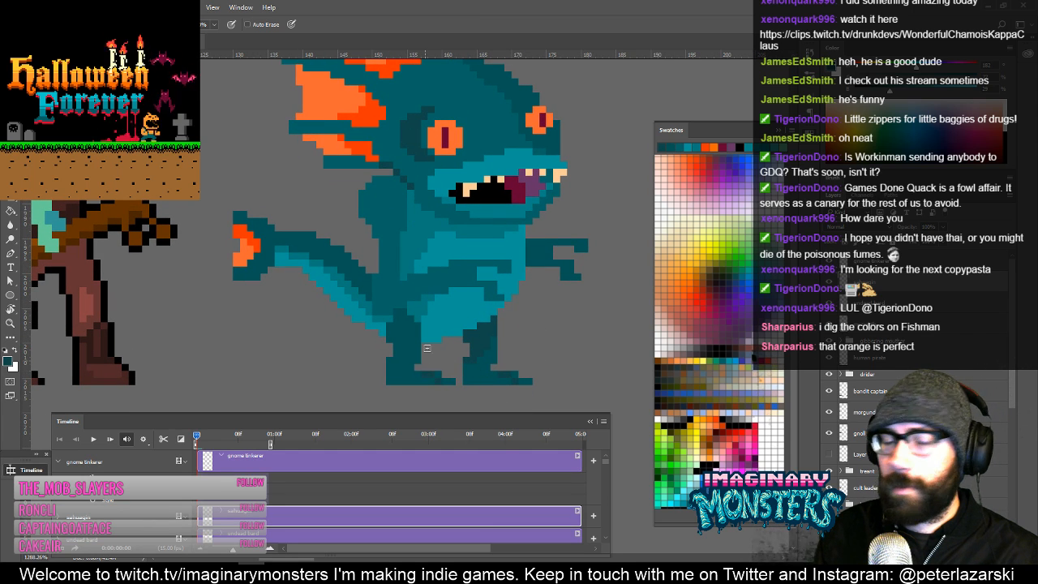
Erase stray pixels along the back of the fish creature's shoulder.
drag(440, 320, 455, 360)
mouse_move(445, 217)
mouse_down()
mouse_move(453, 262)
mouse_move(422, 242)
mouse_up()
key(e)
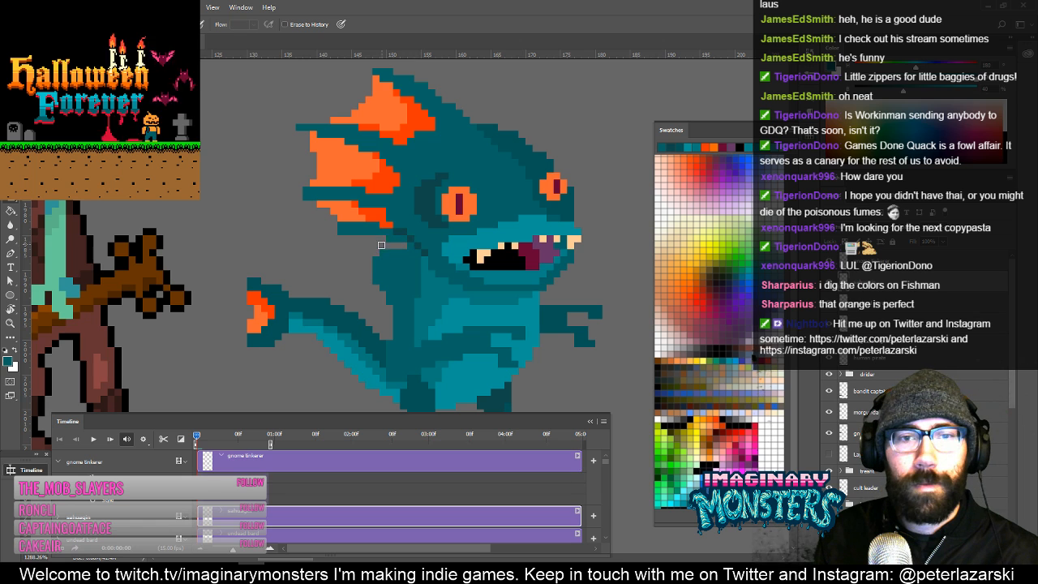
drag(376, 249, 383, 239)
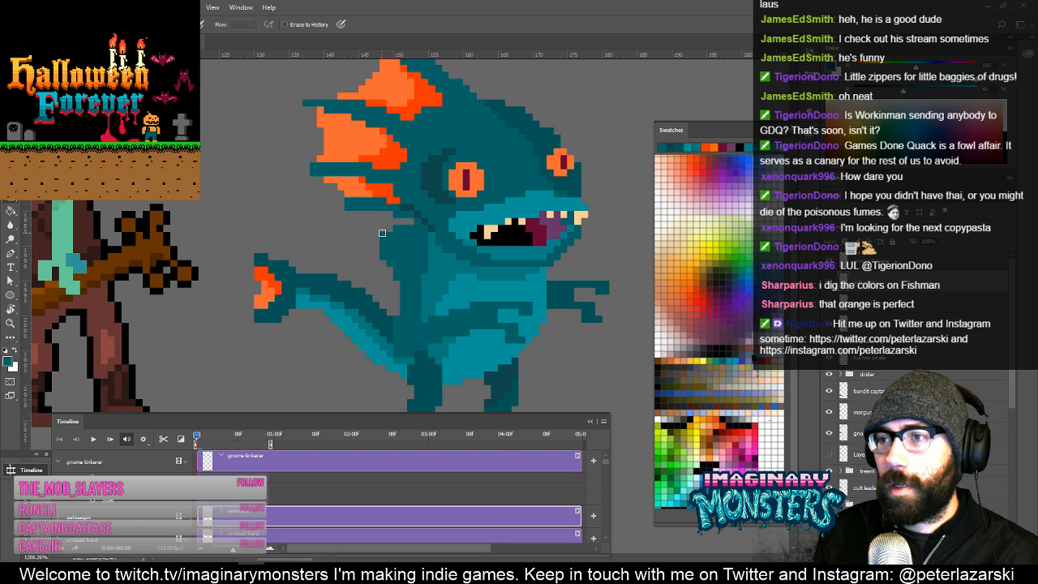
Pencil dark teal shading along the fish creature's neck and beneath its jaw.
key(b)
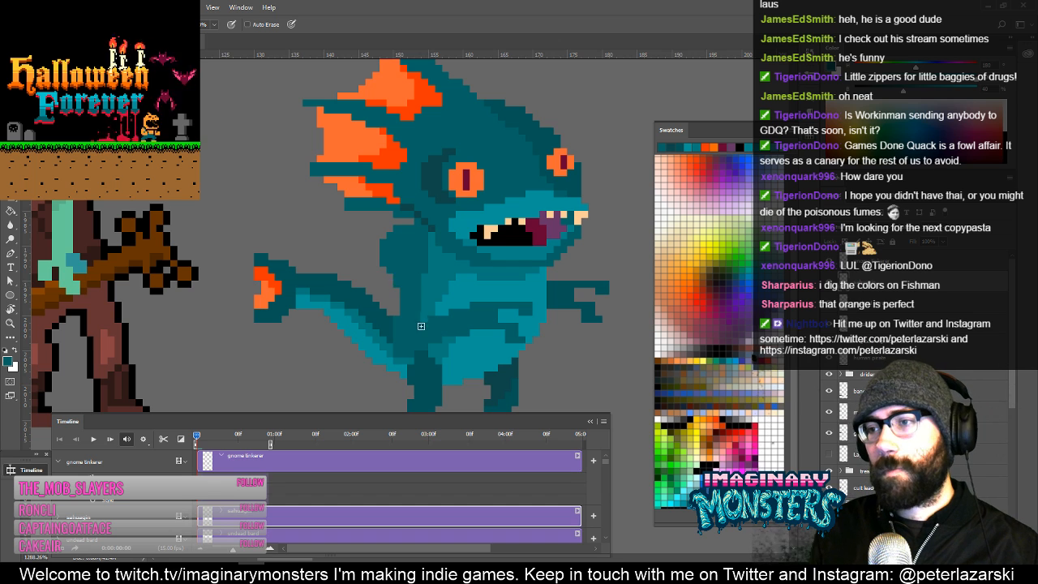
drag(406, 253, 378, 243)
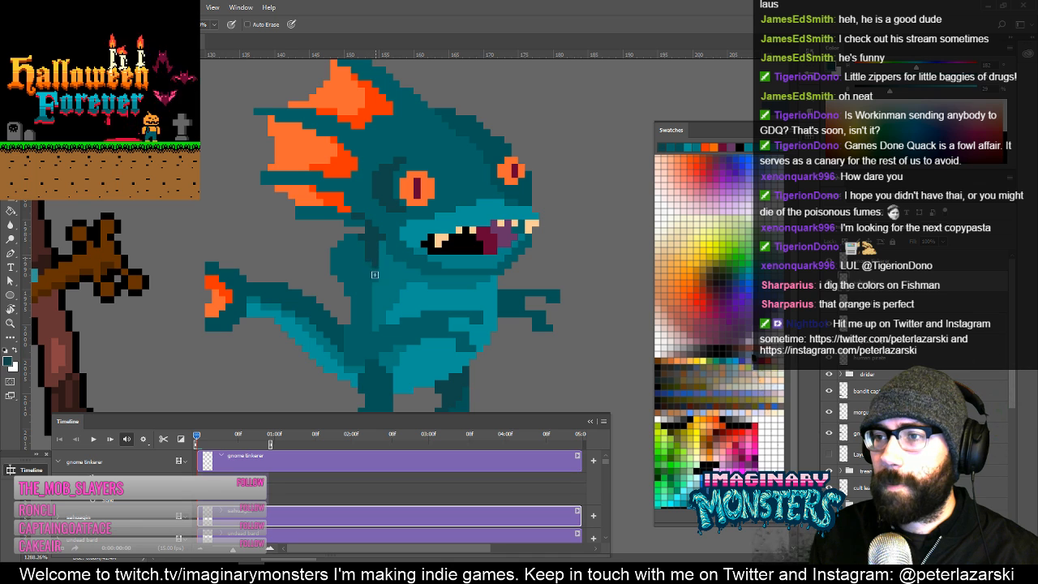
mouse_move(381, 268)
mouse_down()
mouse_move(373, 260)
mouse_move(351, 270)
mouse_up()
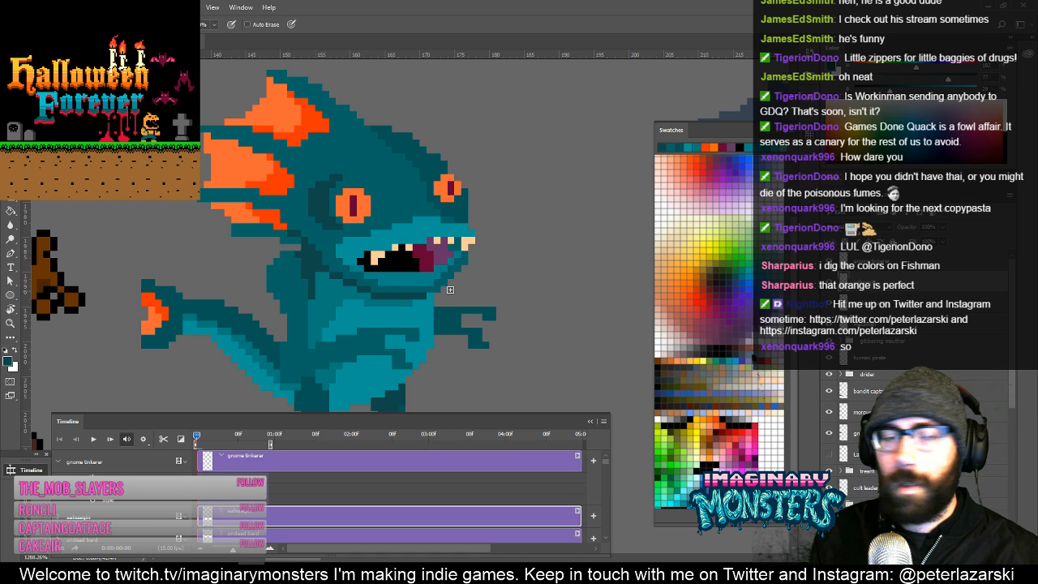
drag(451, 289, 454, 275)
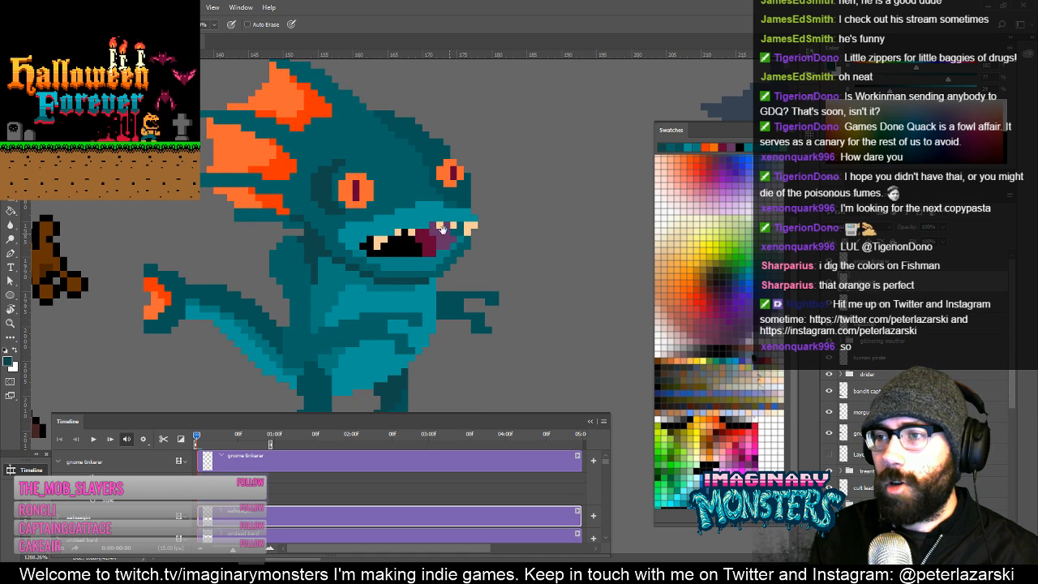
drag(389, 281, 449, 249)
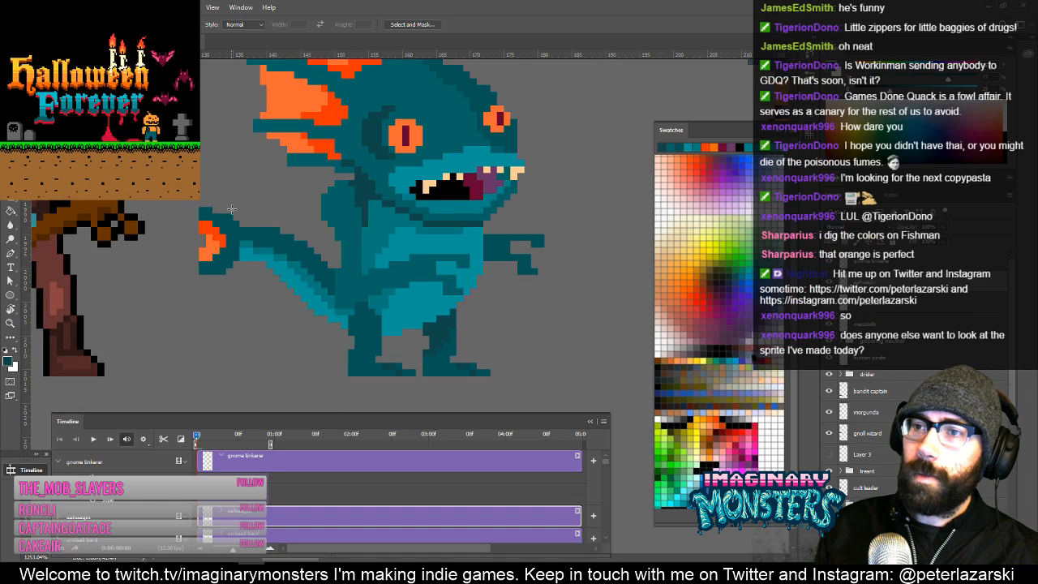
Select the fish creature's lower body with a rectangular marquee, adding the neck area and leaving out the jaw.
drag(234, 207, 531, 402)
drag(349, 194, 400, 249)
drag(402, 207, 417, 232)
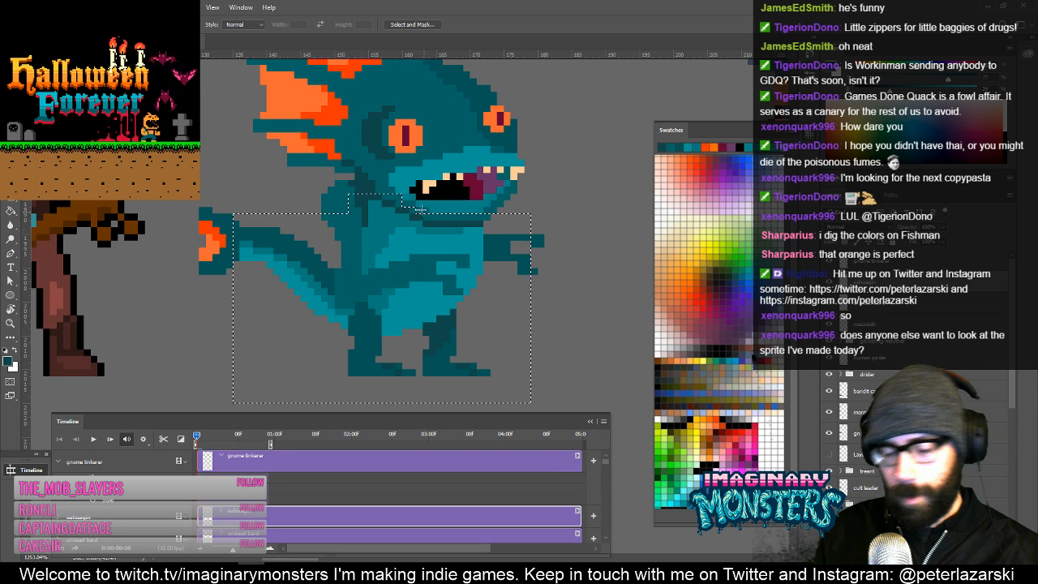
Shift the sampled light teal to olive yellow and fill the belly and tail underside with it, with contiguous filling off.
key(i)
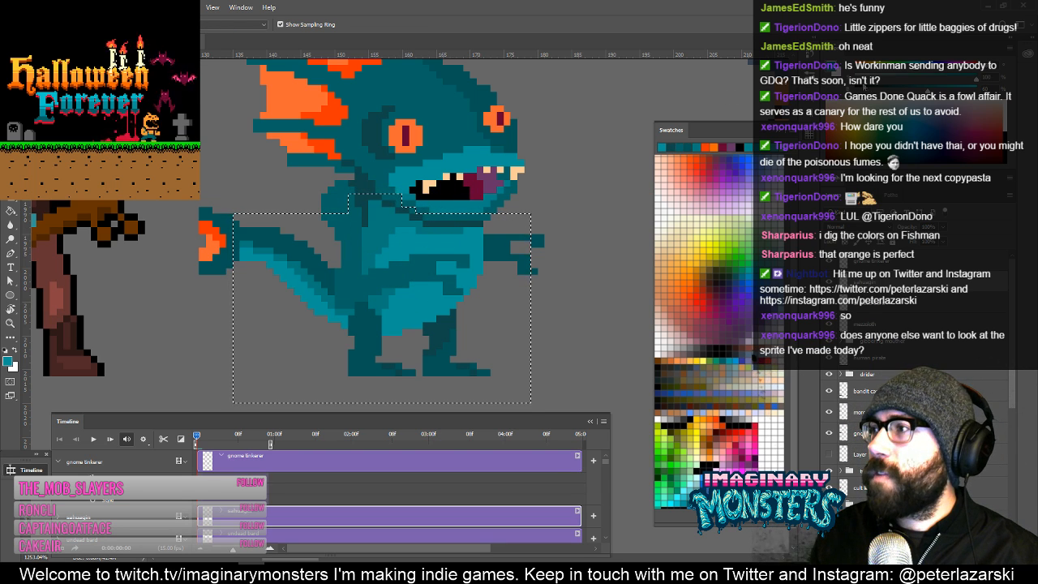
drag(916, 73, 884, 75)
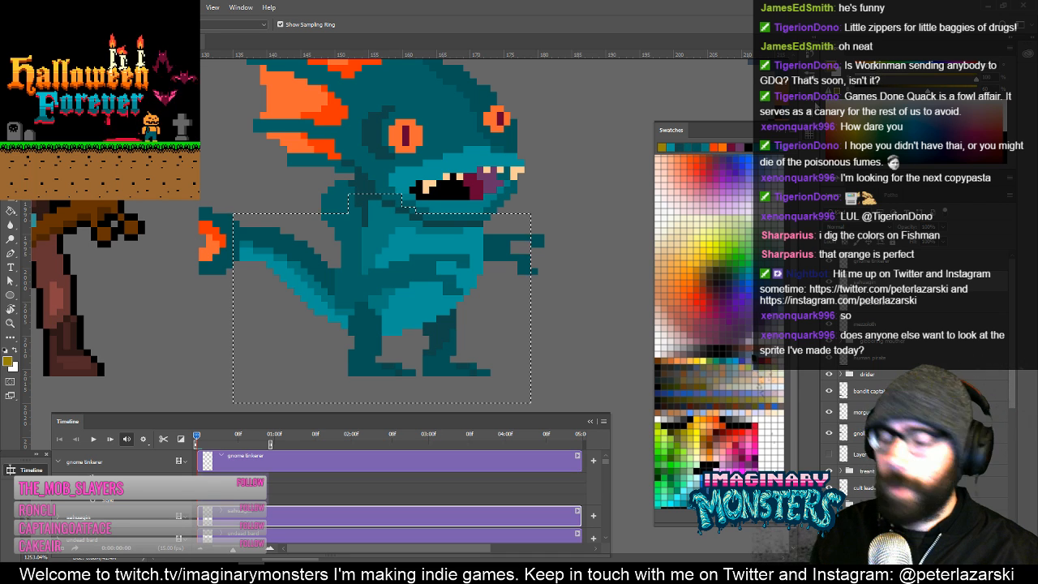
key(g)
click(325, 24)
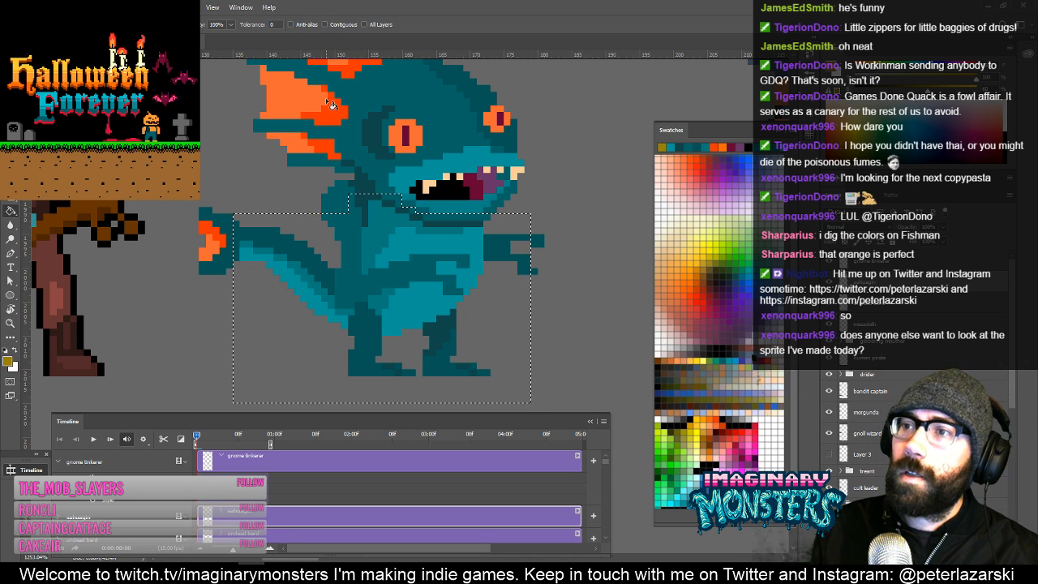
click(418, 260)
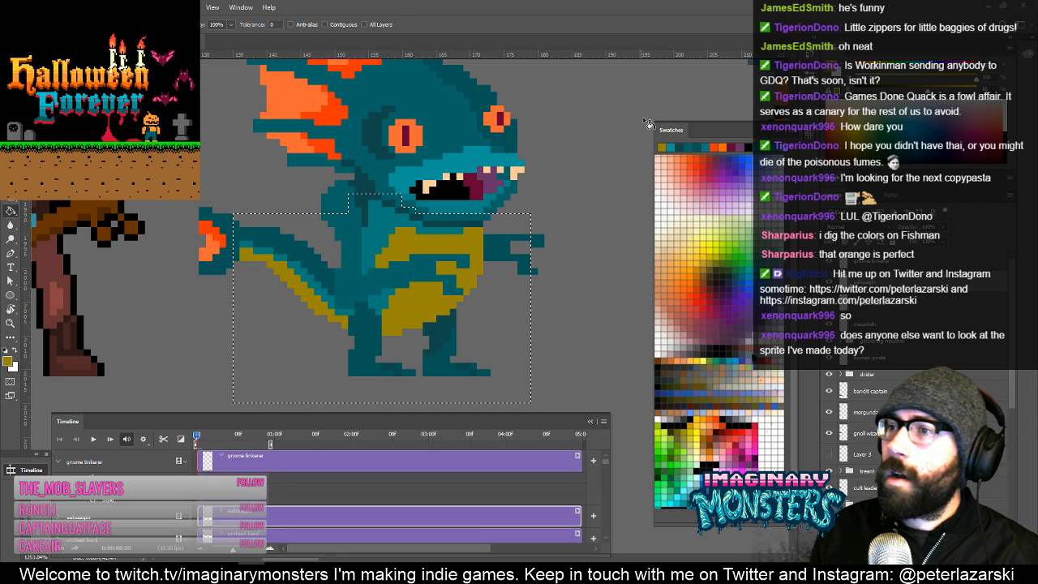
Fill the mid-teal shading of the chest, belly and tail underside with a darker olive.
alt+click(388, 217)
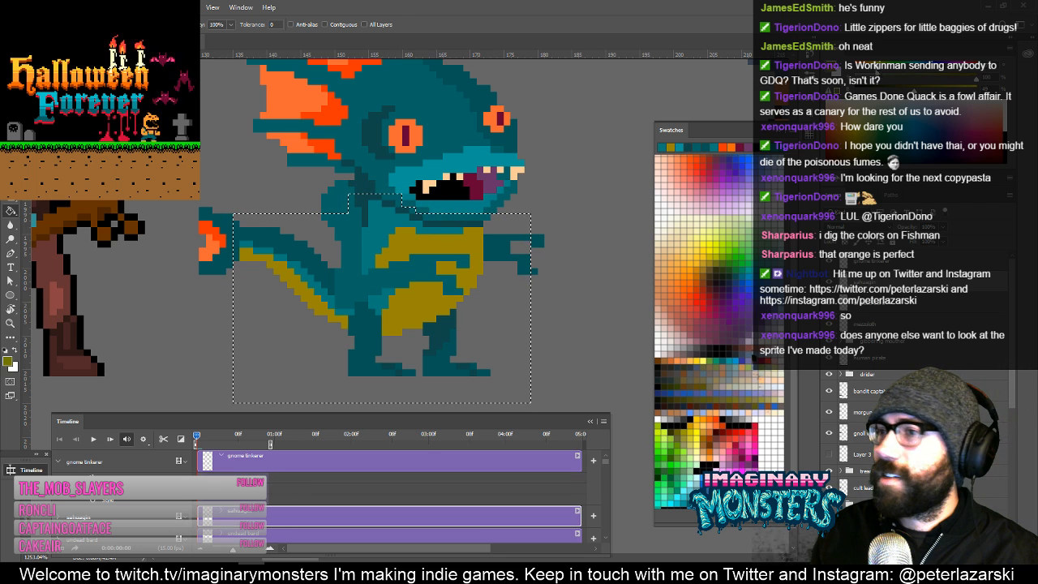
click(387, 224)
key(ctrl+d)
drag(408, 245, 405, 206)
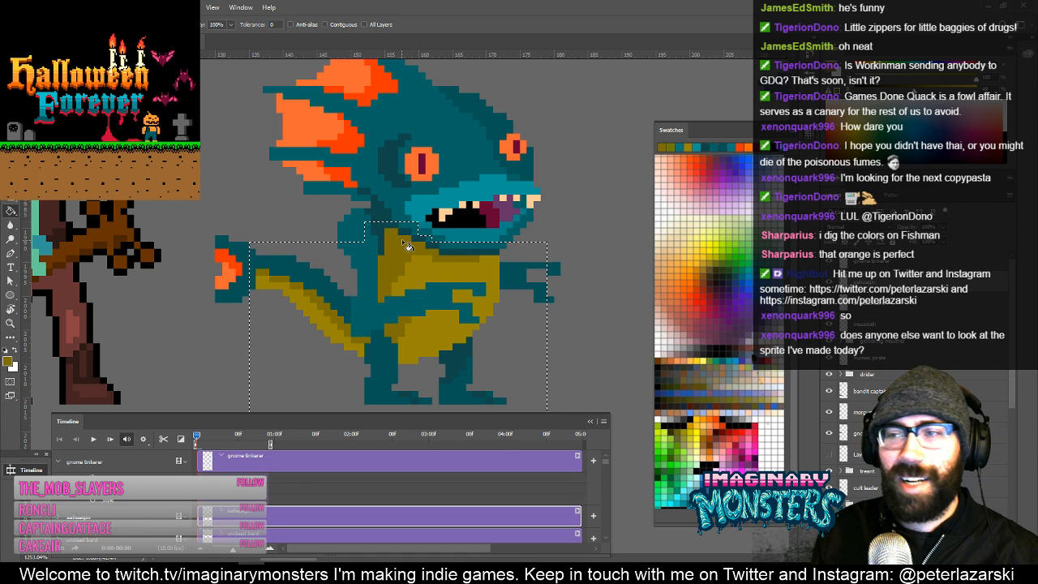
scroll(429, 251, down, 1)
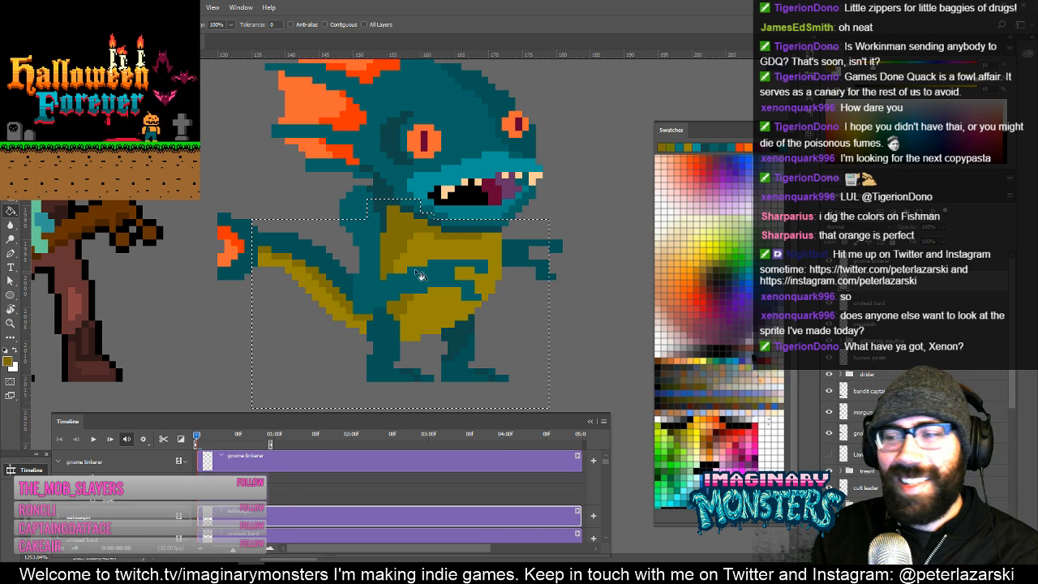
drag(426, 274, 481, 275)
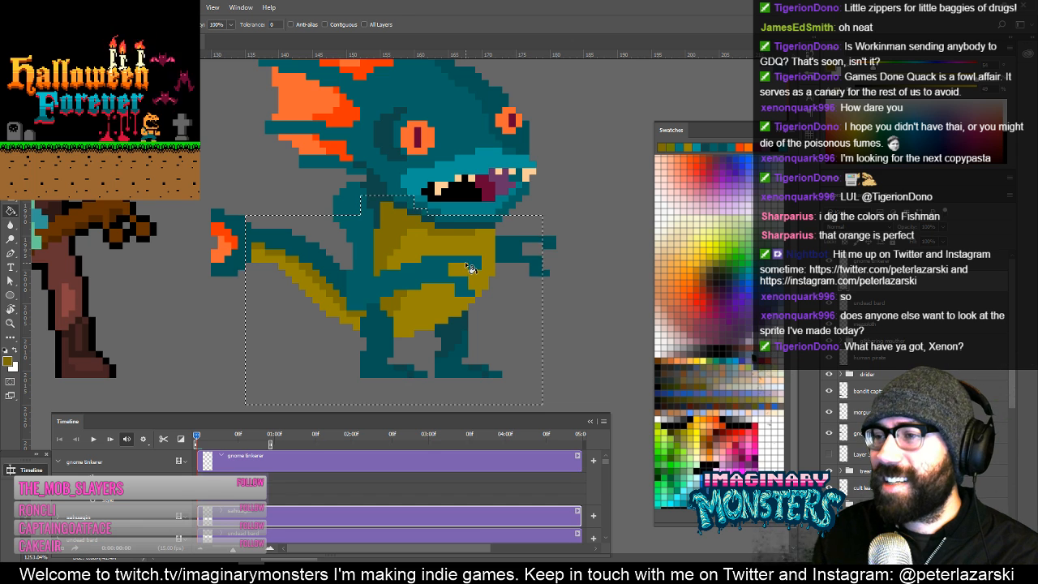
key(ctrl+d)
drag(474, 272, 469, 267)
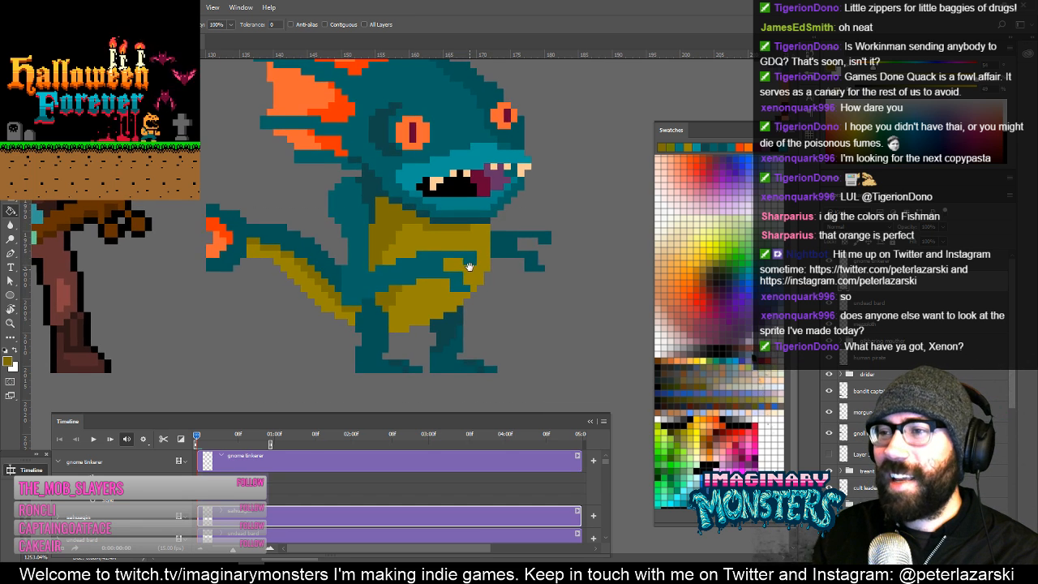
click(368, 209)
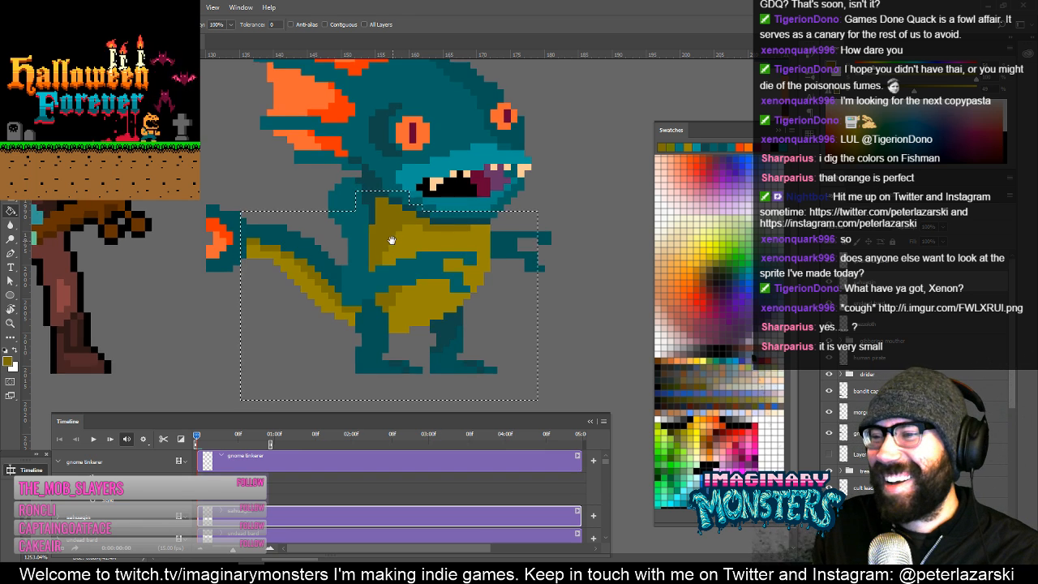
drag(391, 239, 356, 239)
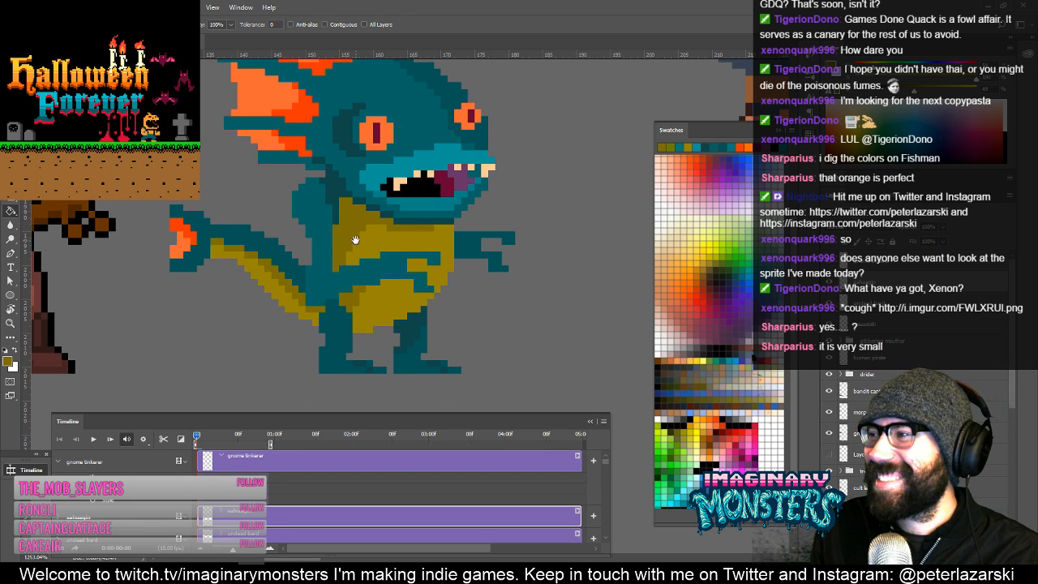
Try two pale yellow swatches as the fill for the light areas of the belly and tail underside.
click(696, 254)
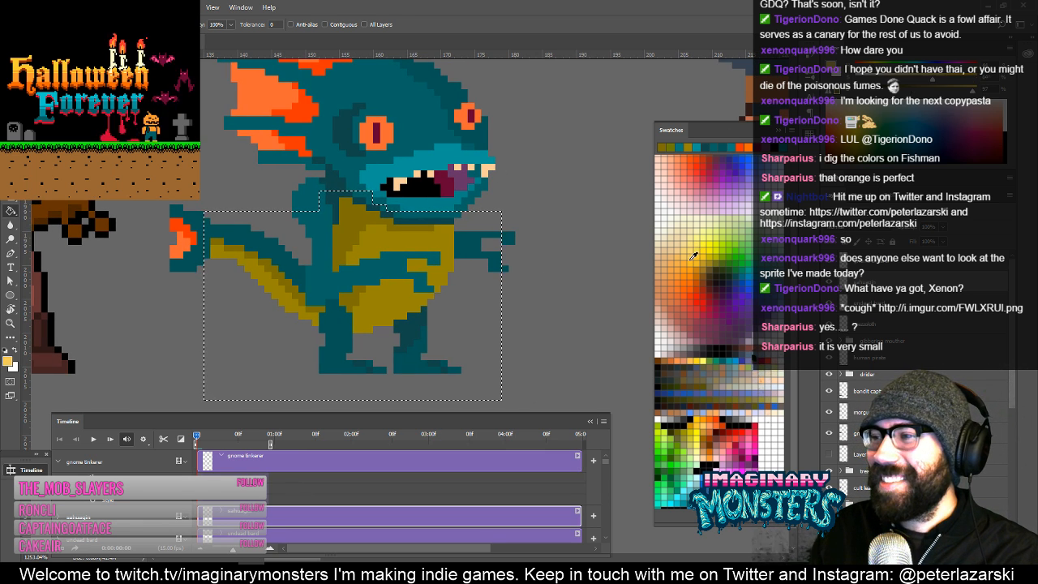
click(388, 246)
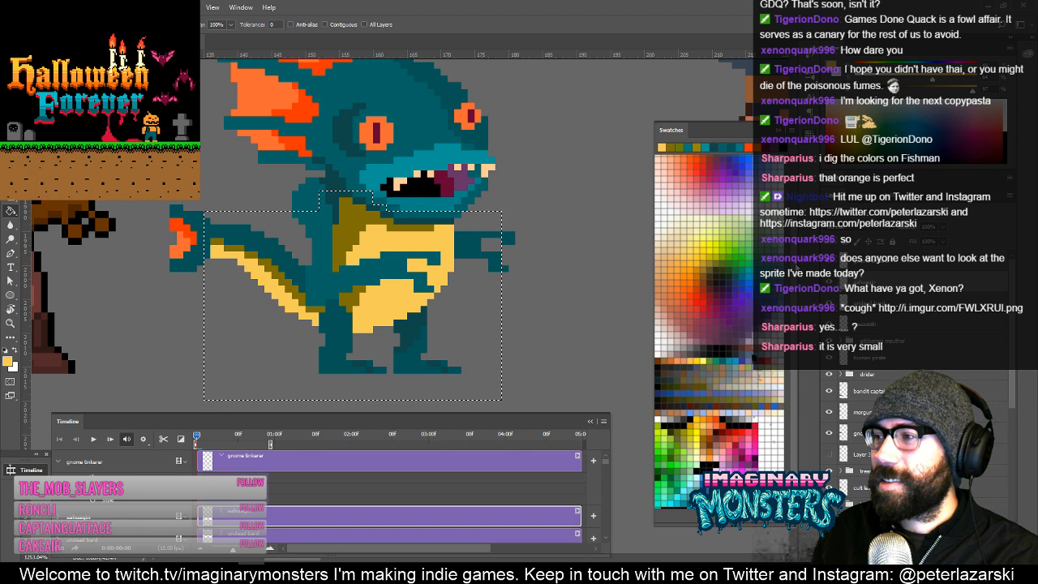
drag(796, 267, 795, 206)
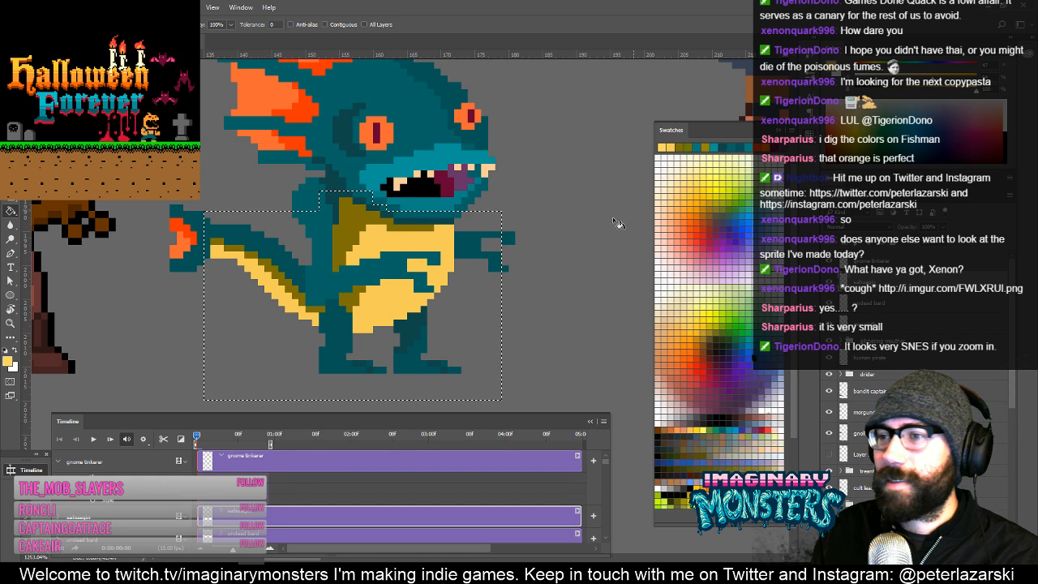
click(394, 241)
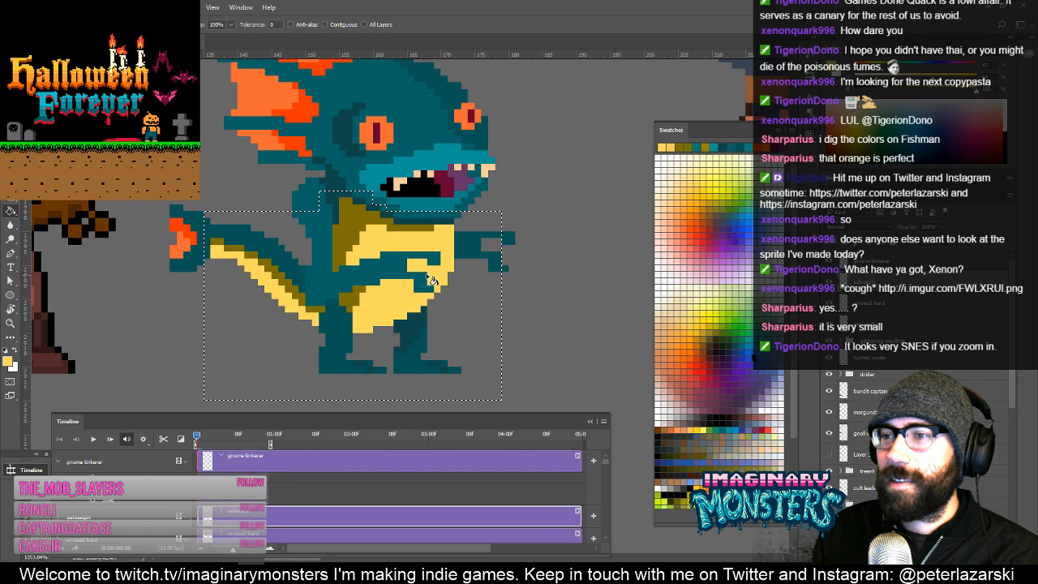
Recolor the belly and tail underside, including their olive shading, with a saturated golden yellow.
click(704, 188)
click(381, 251)
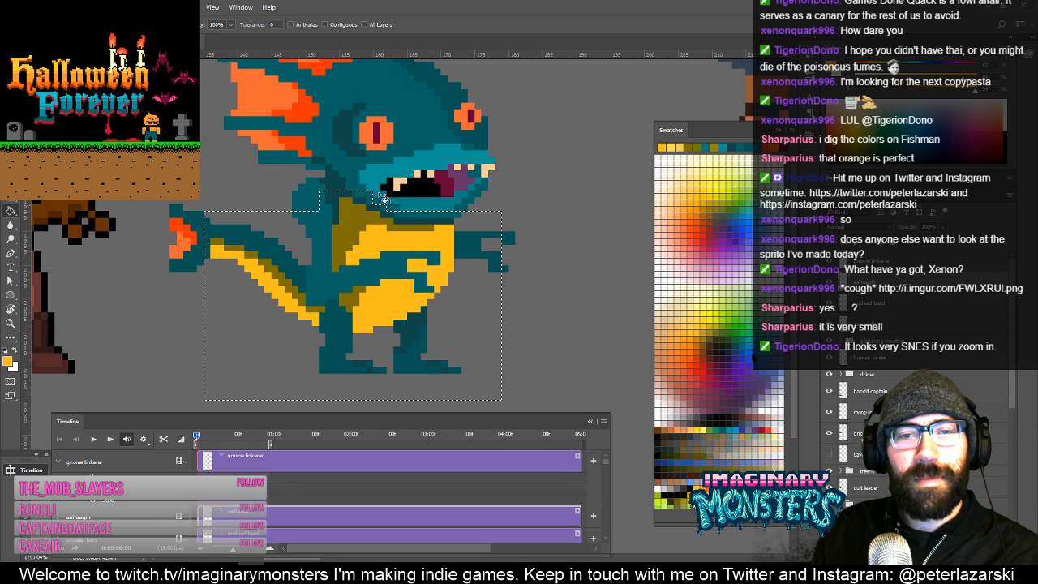
key(ctrl+d)
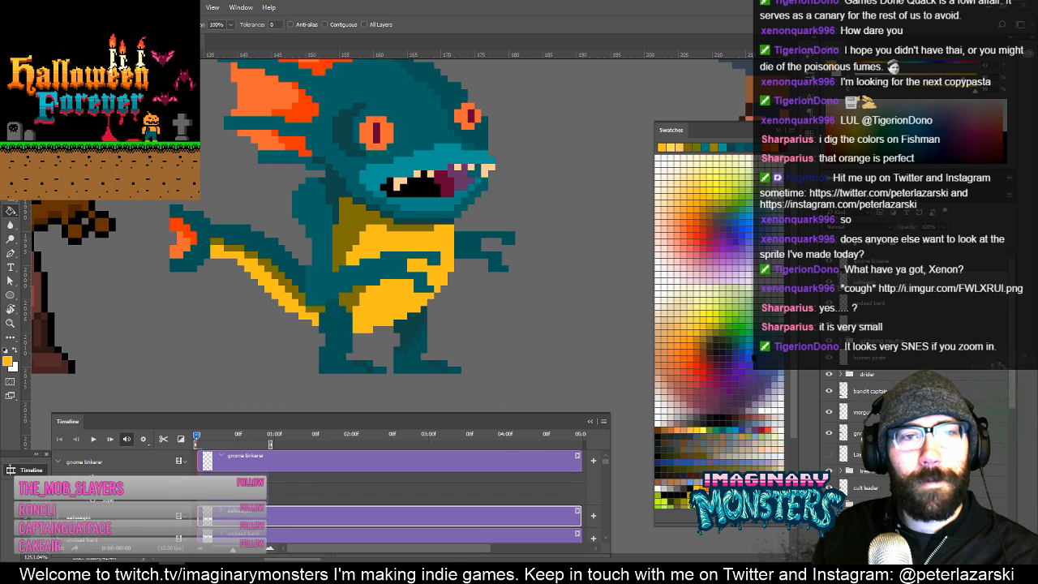
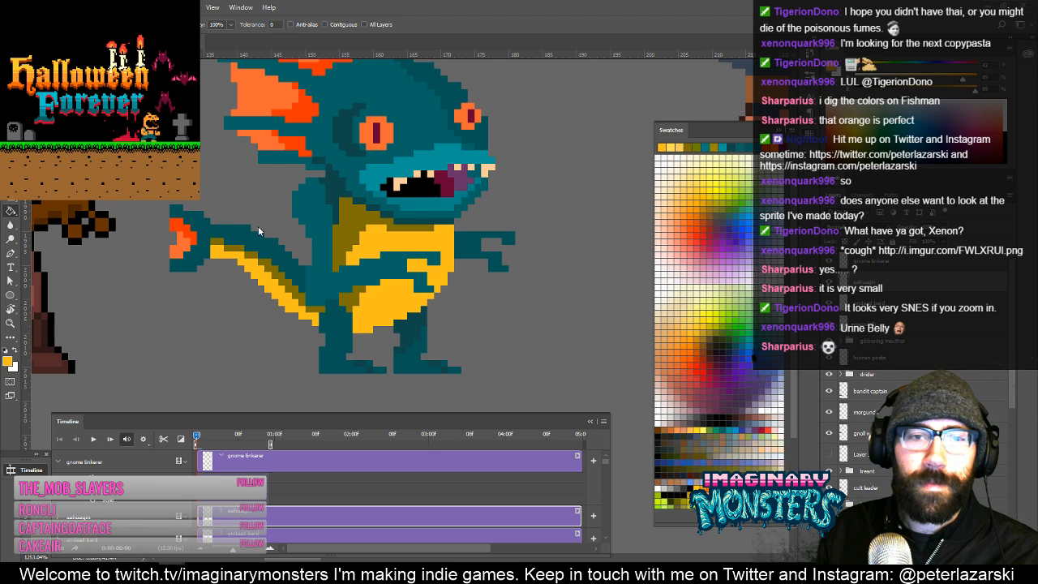
click(364, 233)
Sample the orange of the small figure beside the bearded gnome and fill the fish creature's light belly areas with it.
key(z)
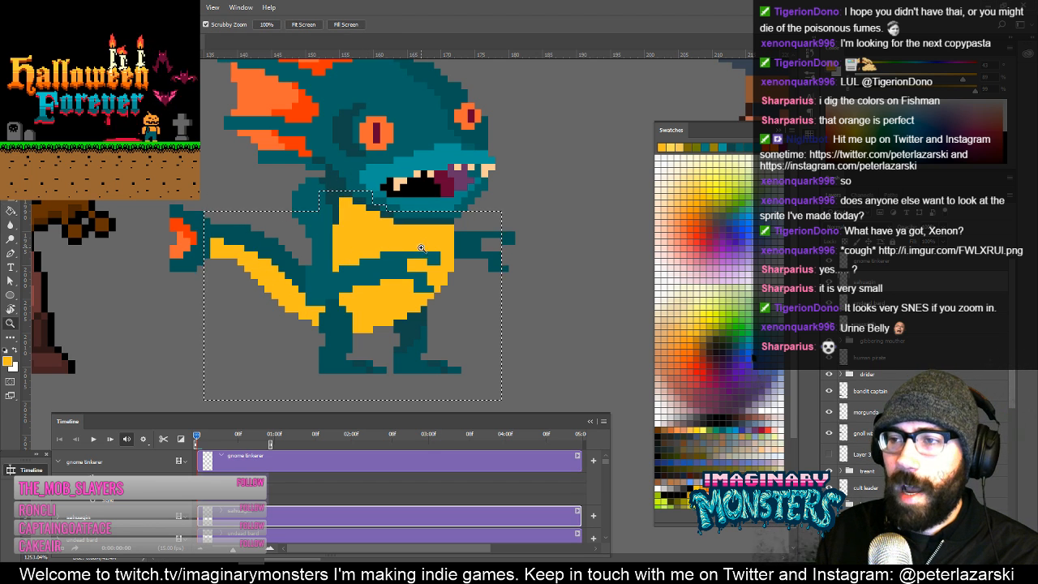
drag(447, 262, 411, 276)
drag(498, 231, 393, 282)
key(i)
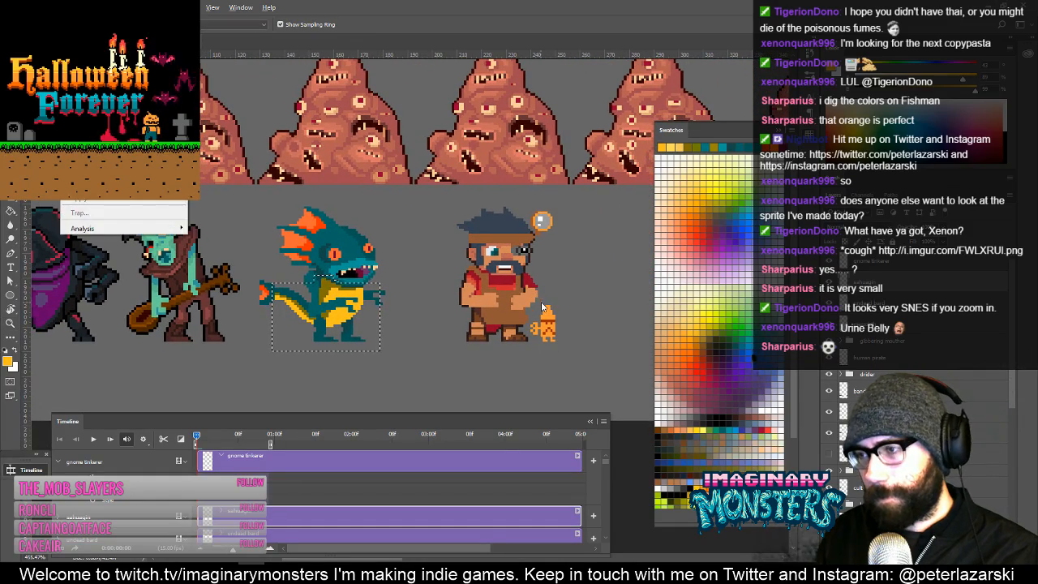
click(545, 313)
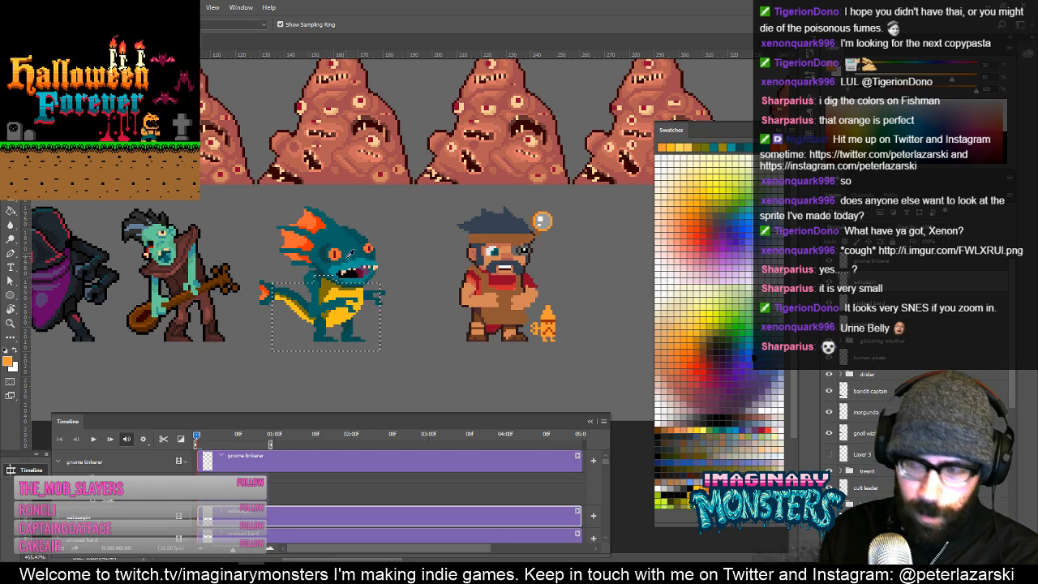
key(z)
click(339, 298)
key(g)
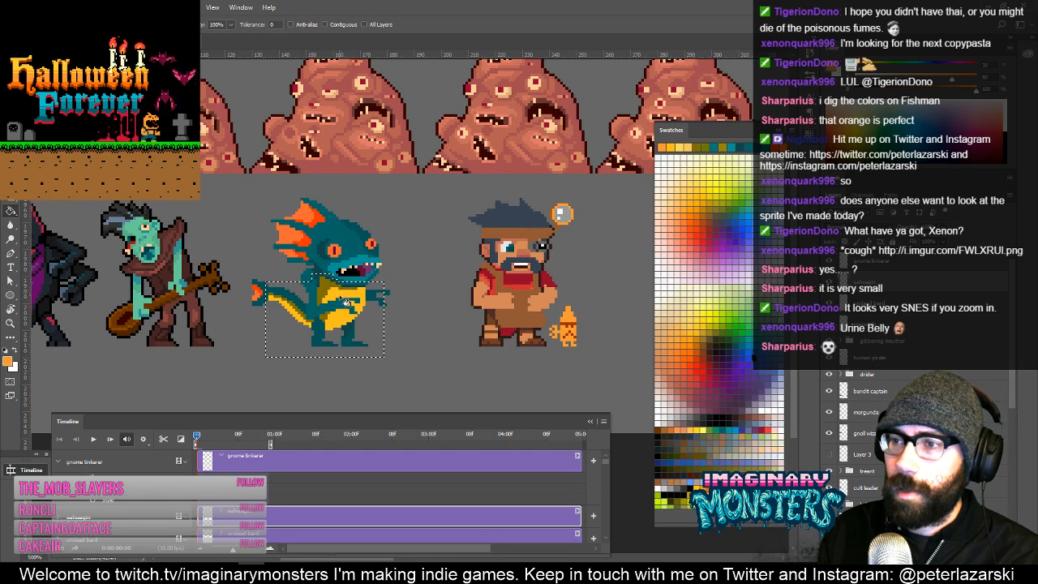
click(345, 301)
Fill the shaded areas of the fish creature's belly and tail underside with a muted brown.
key(ctrl+d)
drag(355, 285, 397, 315)
drag(372, 210, 395, 329)
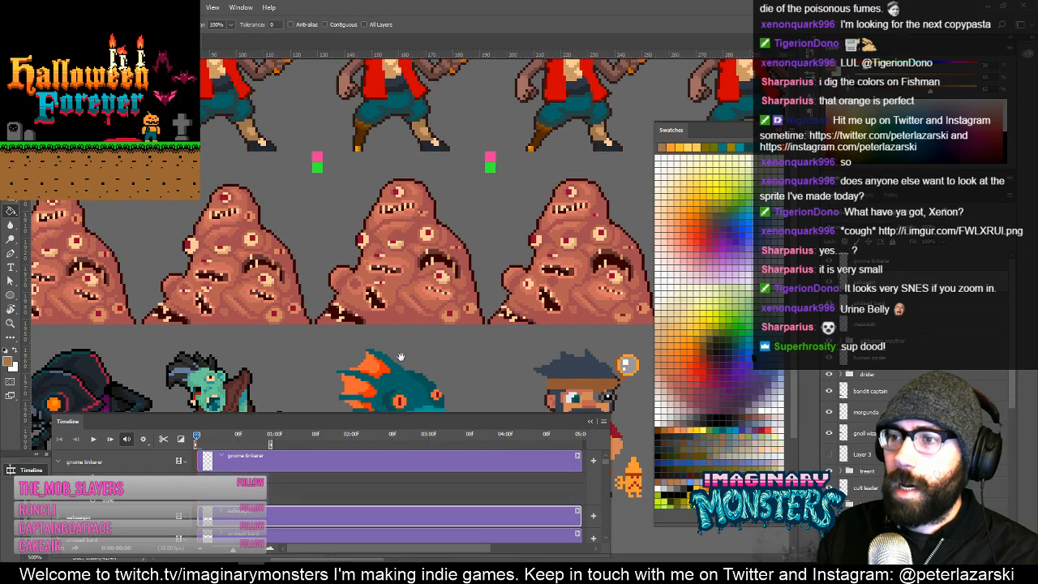
scroll(405, 325, down, 3)
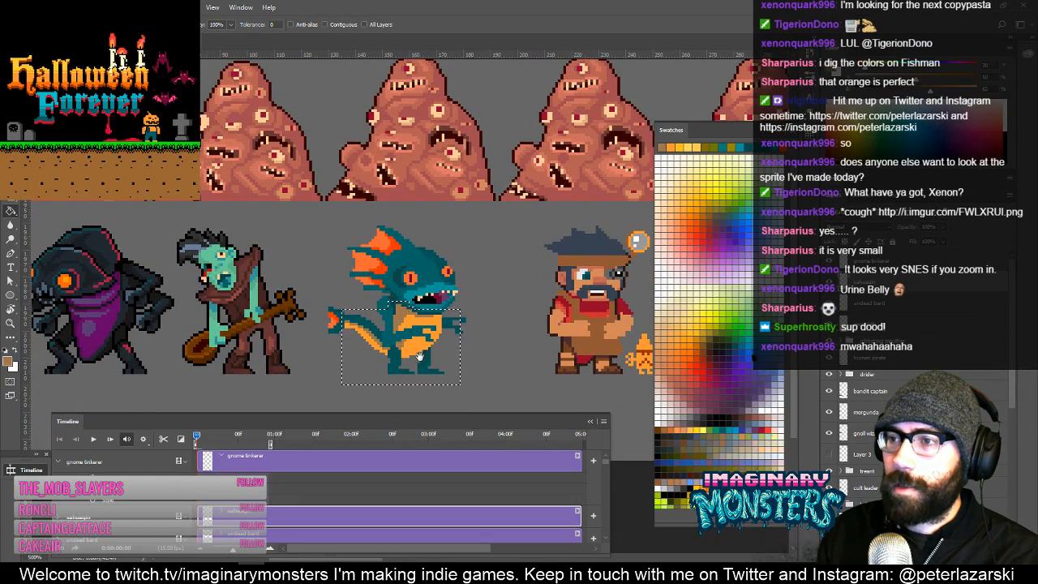
drag(419, 357, 406, 342)
Derive a darker orange from the belly color and fill the brown shading of the belly and tail underside with it.
key(z)
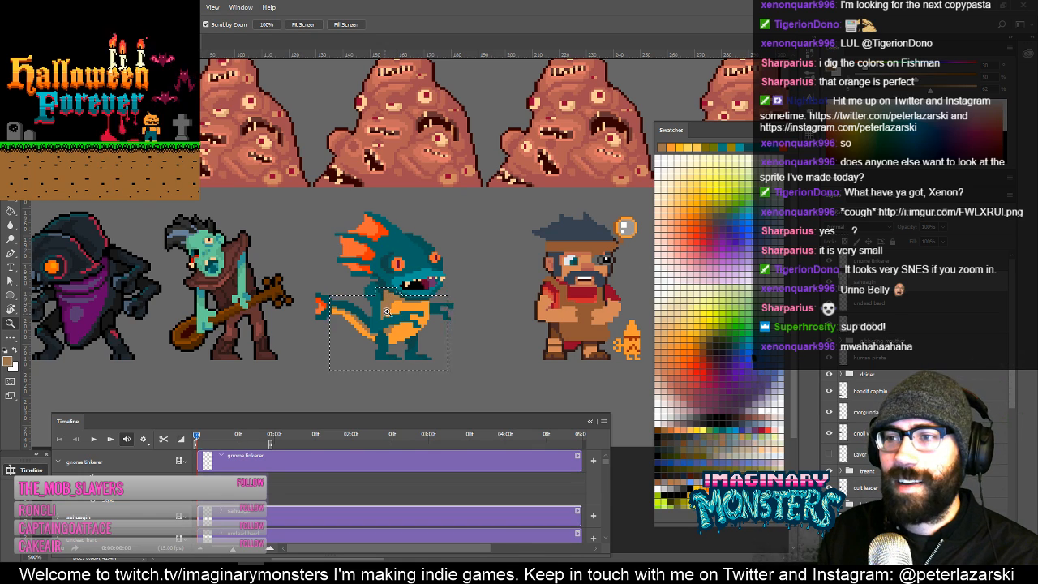
click(387, 311)
key(g)
key(alt)
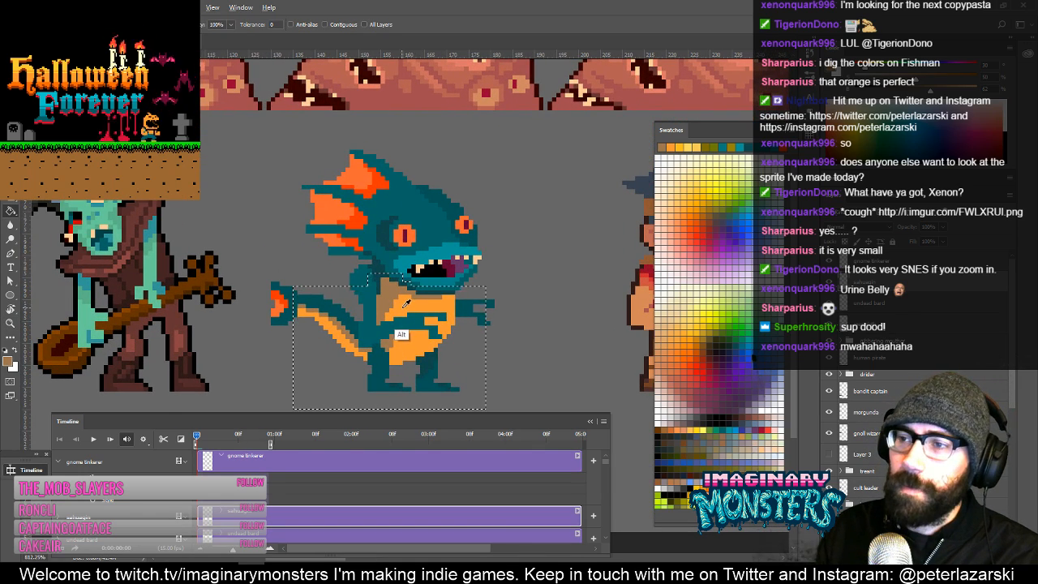
alt+click(403, 307)
drag(404, 329, 407, 313)
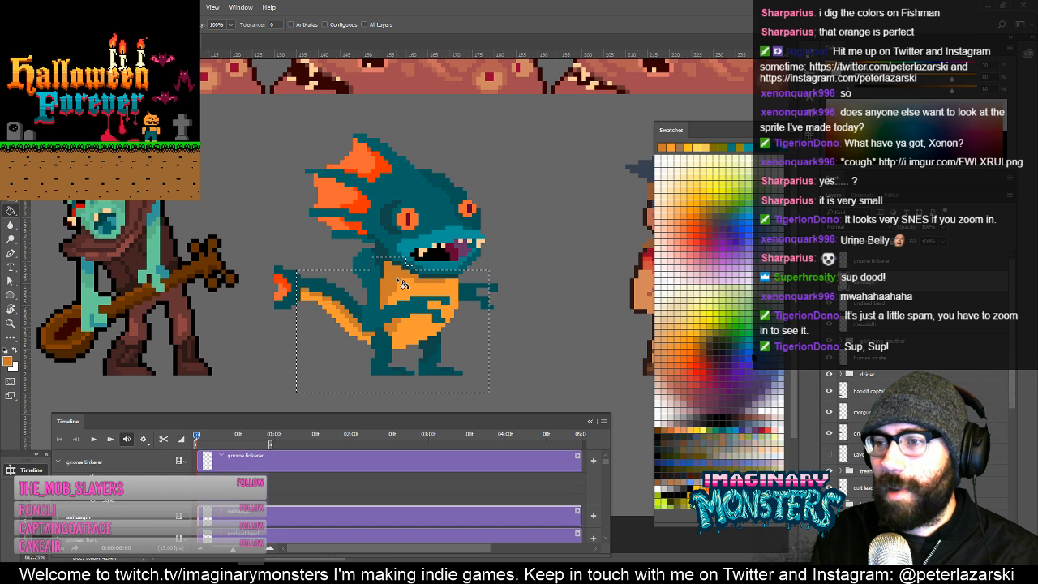
Clear the selection around the fish creature's lower body and sample black from the neighboring character's outline.
key(ctrl+d)
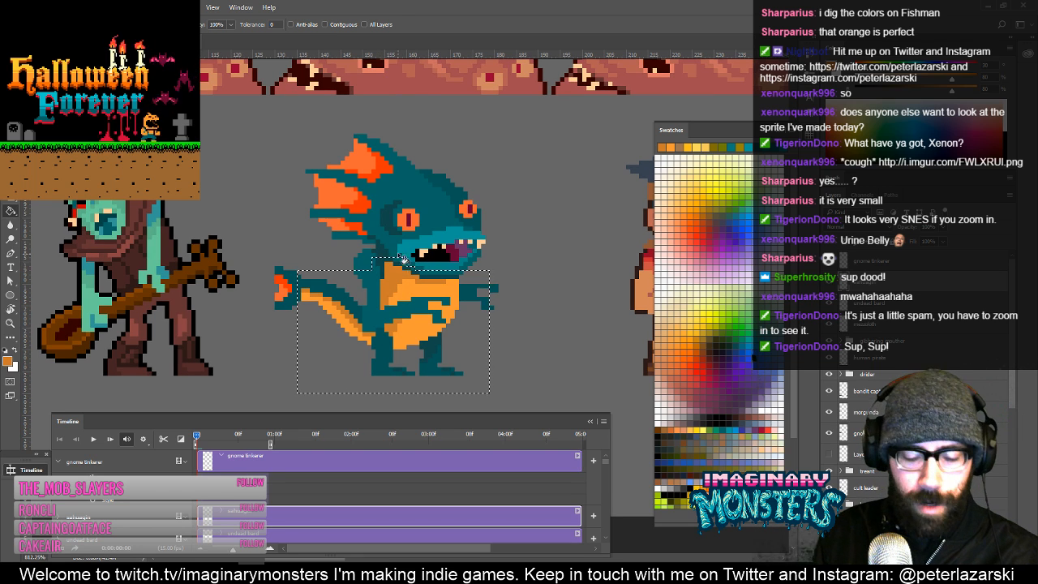
drag(471, 310, 427, 314)
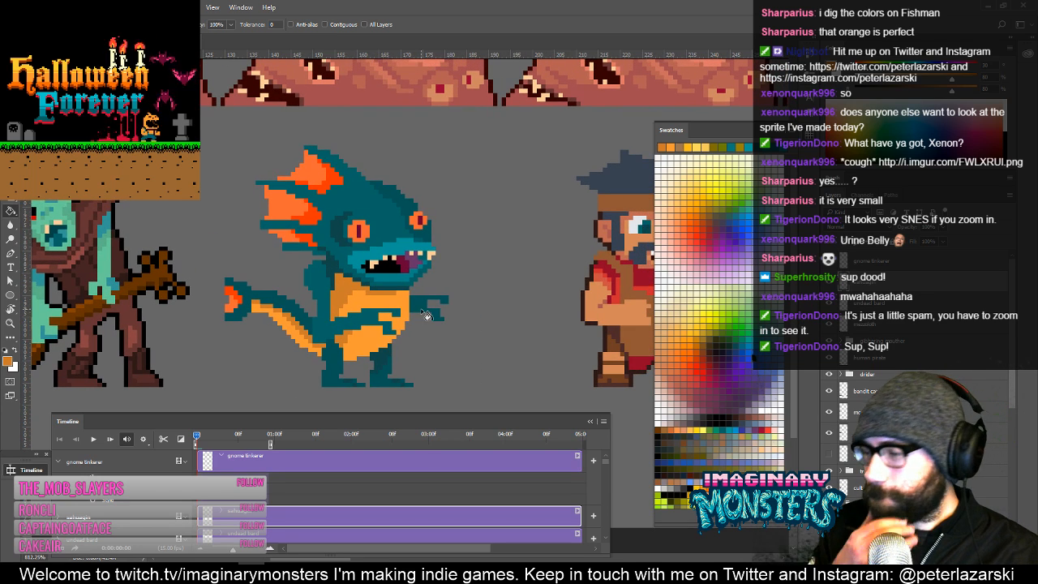
key(z)
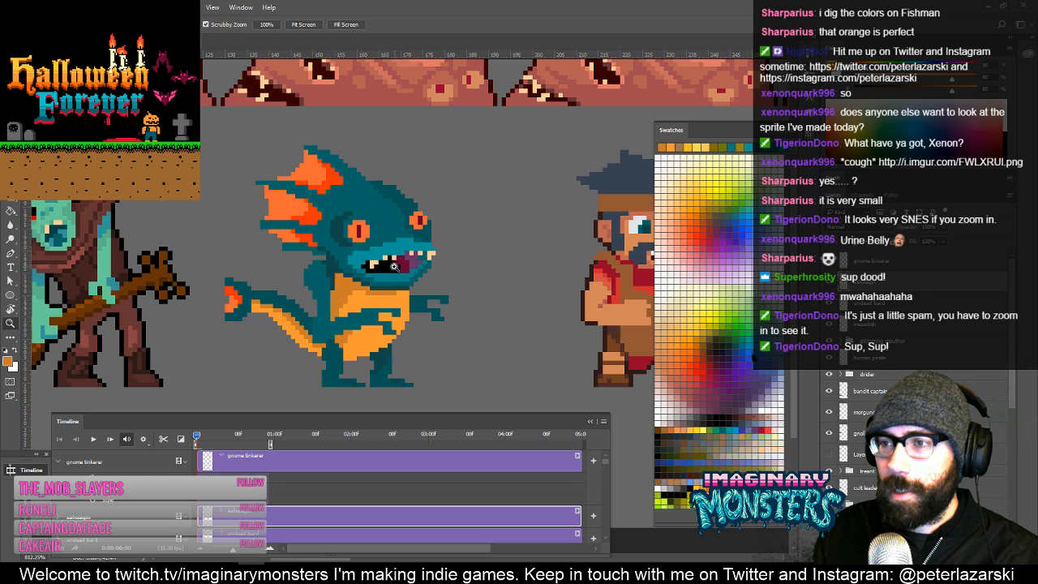
click(340, 286)
key(b)
drag(340, 298, 372, 254)
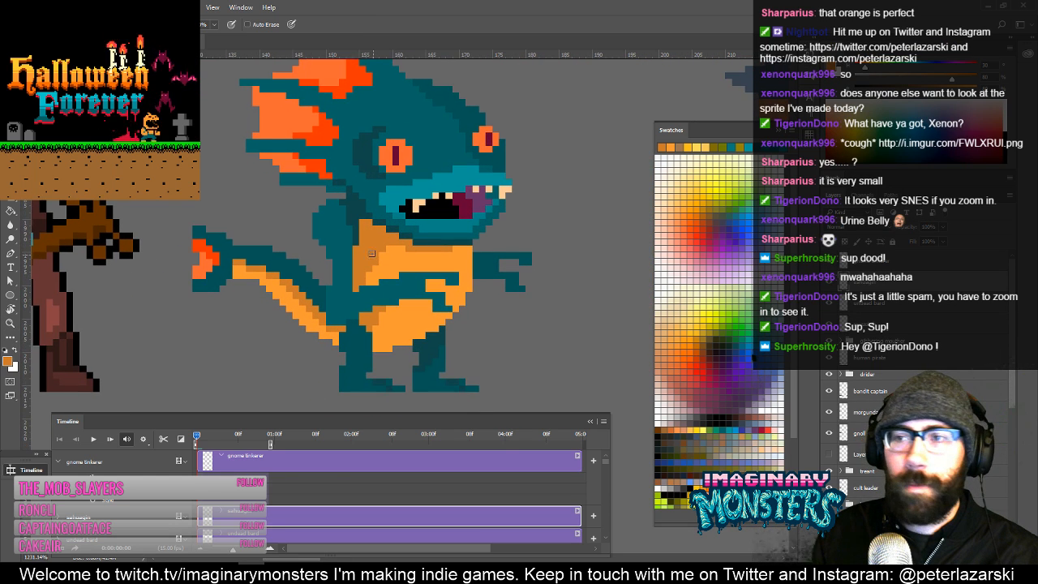
alt+click(137, 233)
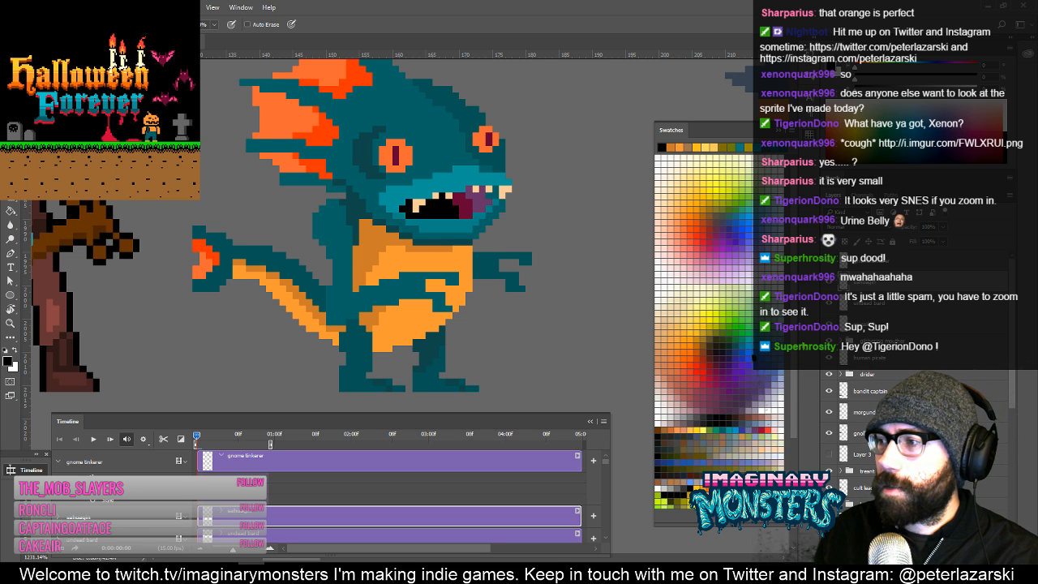
scroll(694, 393, down, 3)
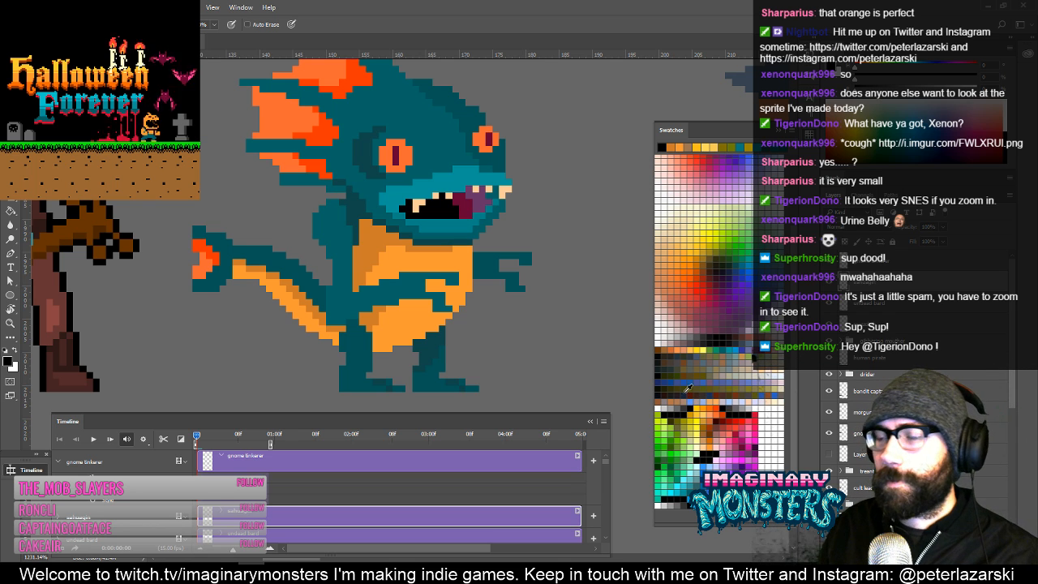
Select the fish creature's exact silhouette and create a new layer directly beneath its layer.
key(z)
alt+click(503, 314)
alt+click(502, 314)
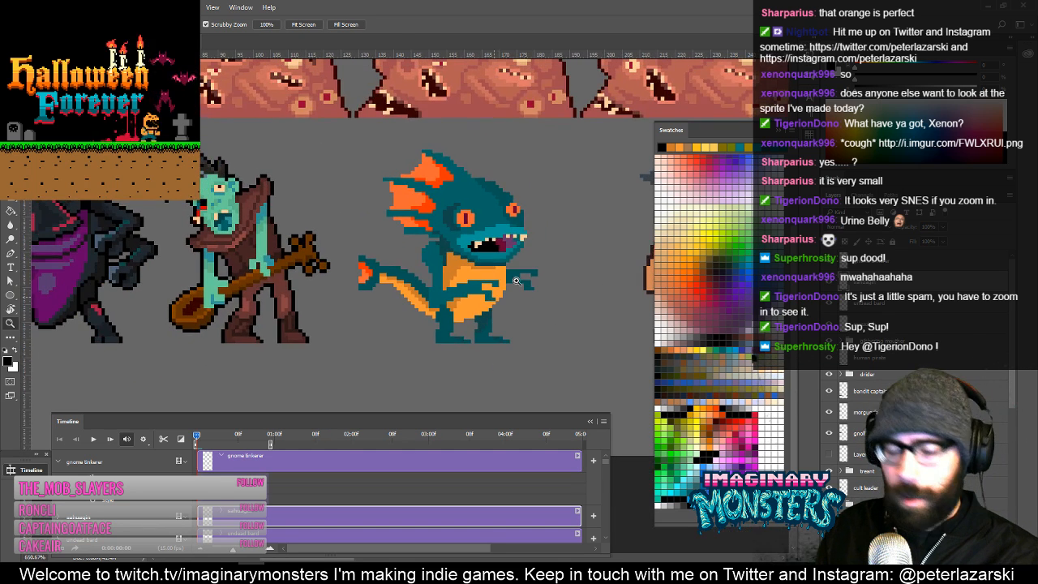
key(b)
key(m)
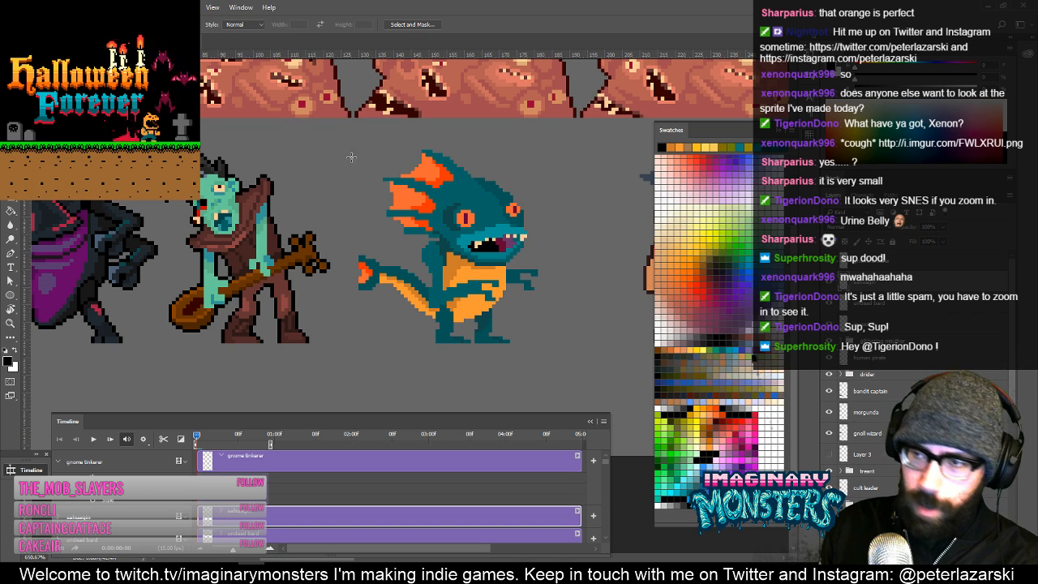
mouse_move(344, 132)
mouse_down()
mouse_move(391, 154)
mouse_move(577, 344)
mouse_move(571, 367)
mouse_move(500, 343)
mouse_up()
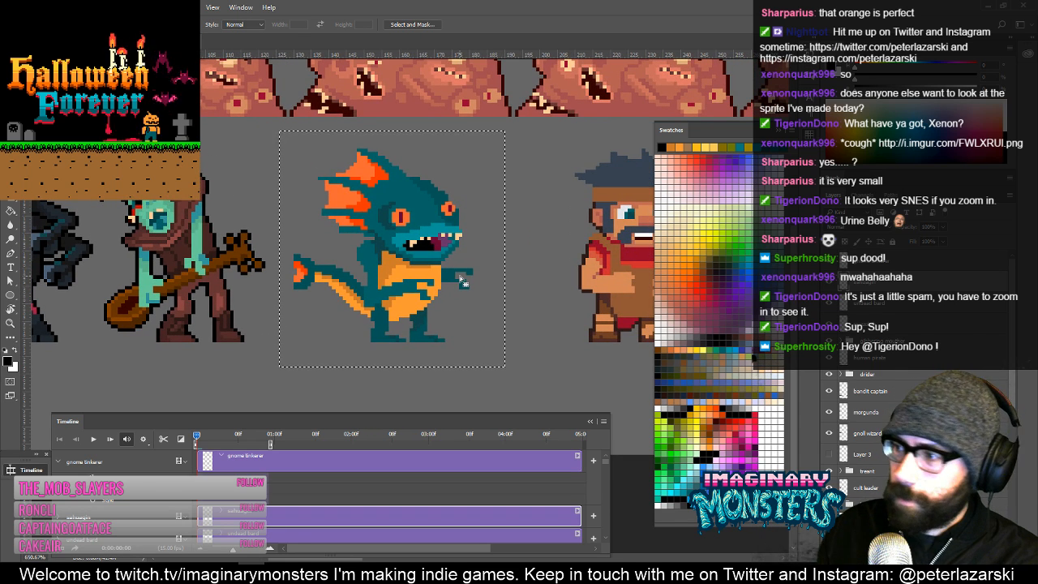
ctrl+click(844, 284)
click(852, 302)
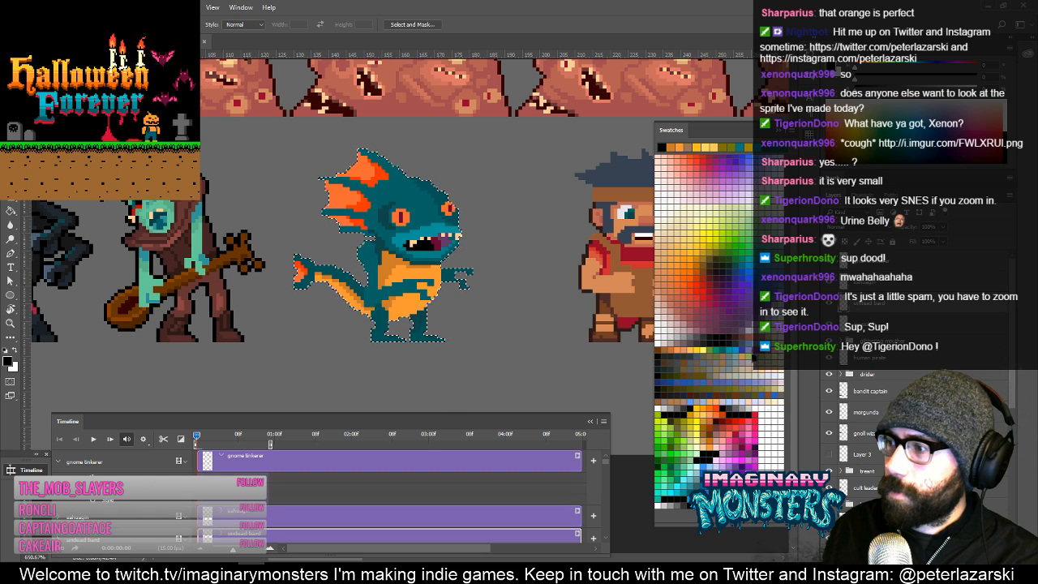
key(ctrl+alt+shift+n)
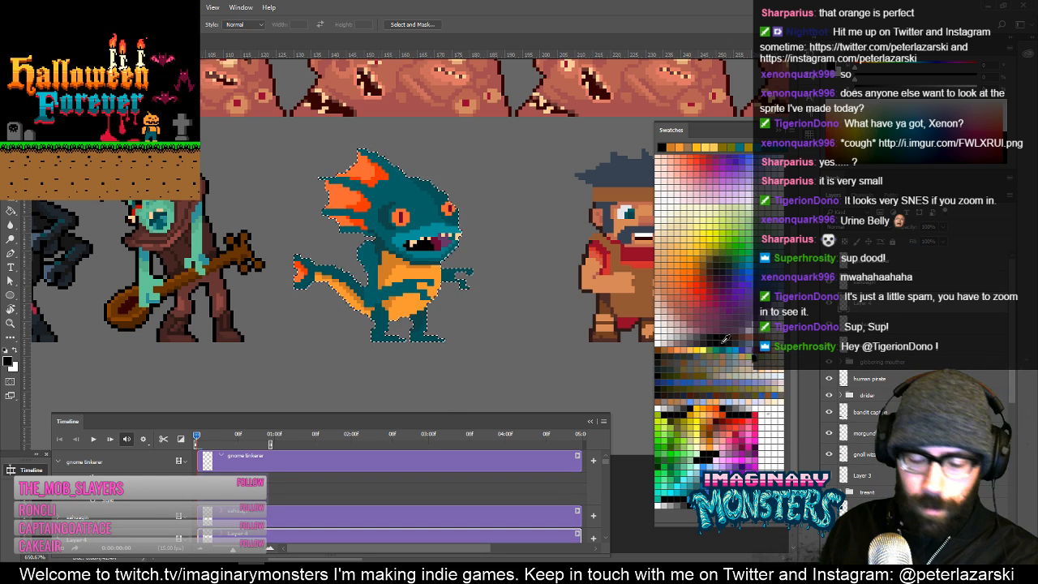
Add a one-pixel black outline around the fish creature on the new layer and clear the selection.
key(g)
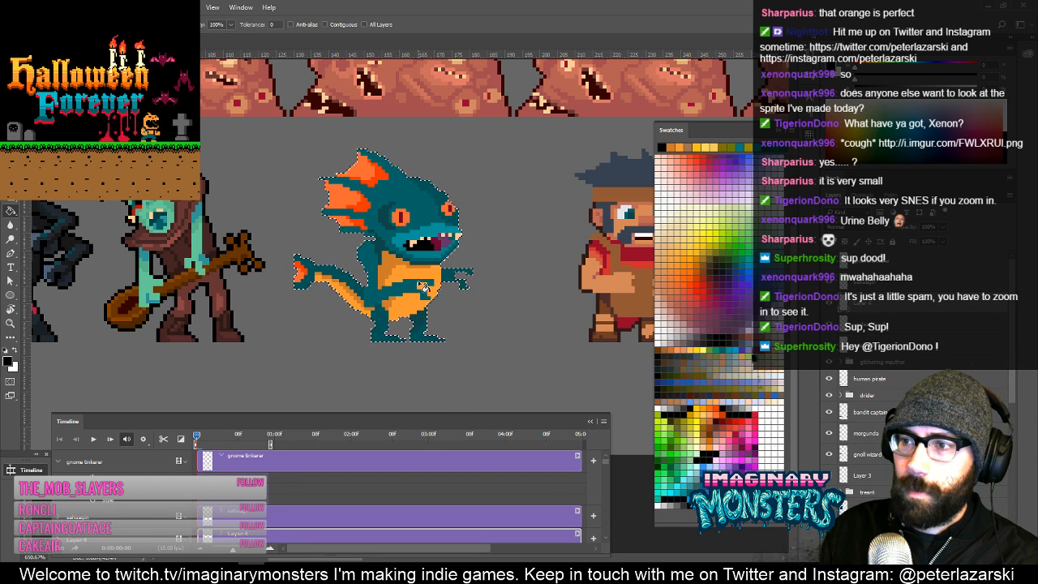
key(b)
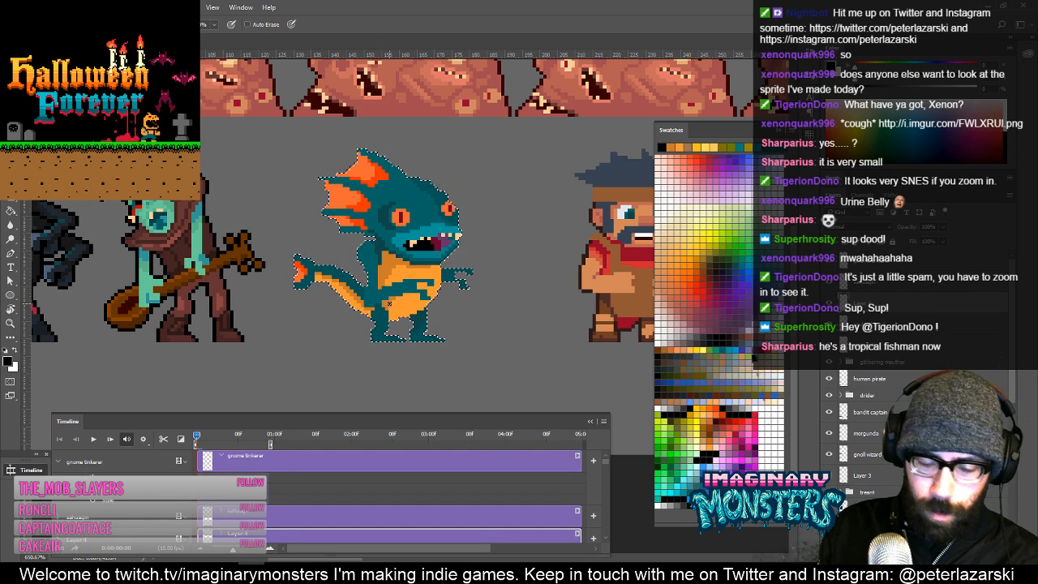
key(g)
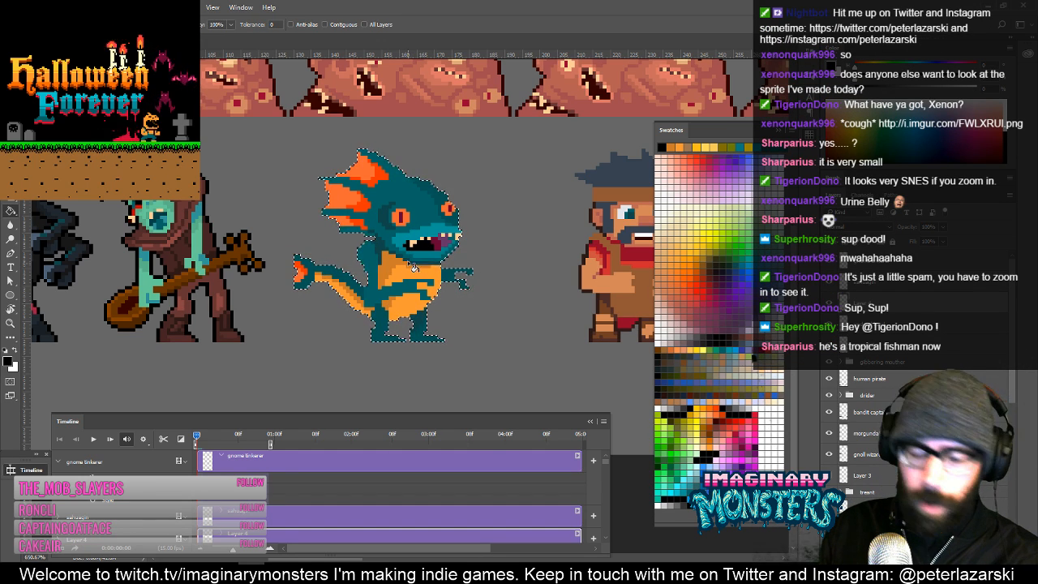
key(v)
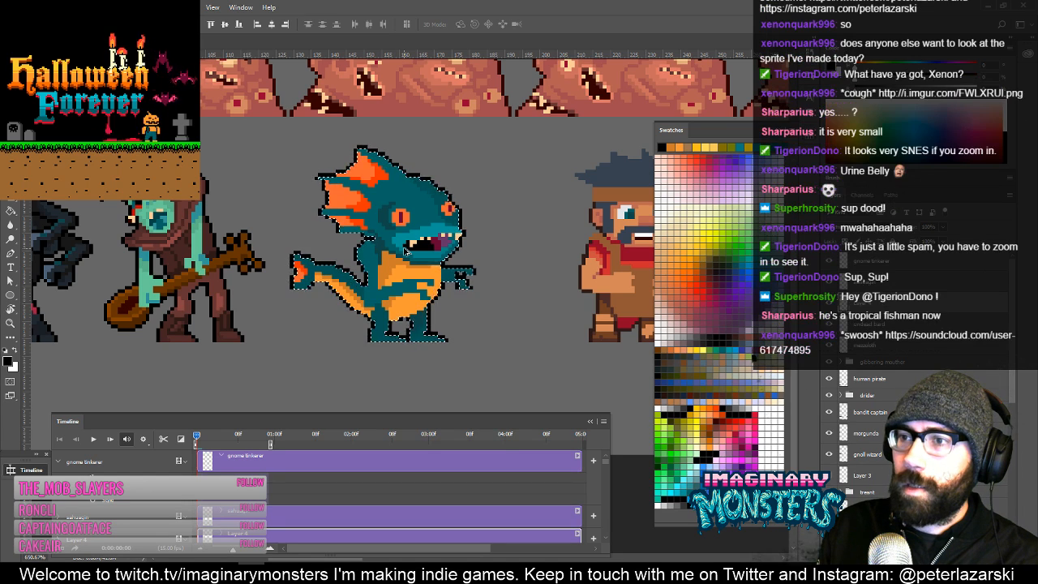
key(ctrl+d)
Erase the black outline beneath the soles of the fish creature's feet.
key(z)
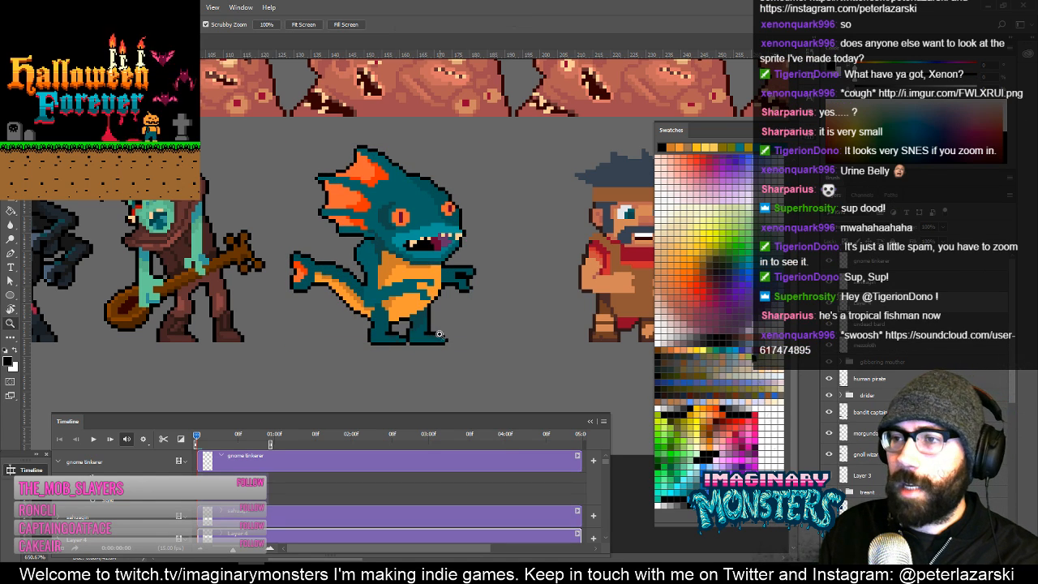
click(420, 335)
key(e)
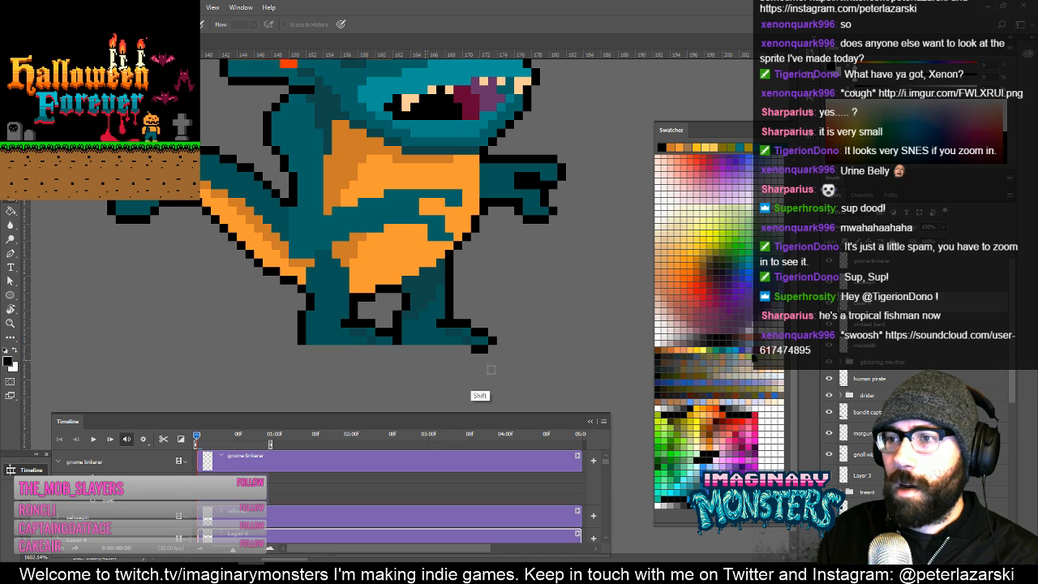
drag(530, 253, 433, 359)
key(z)
alt+click(492, 297)
alt+click(493, 296)
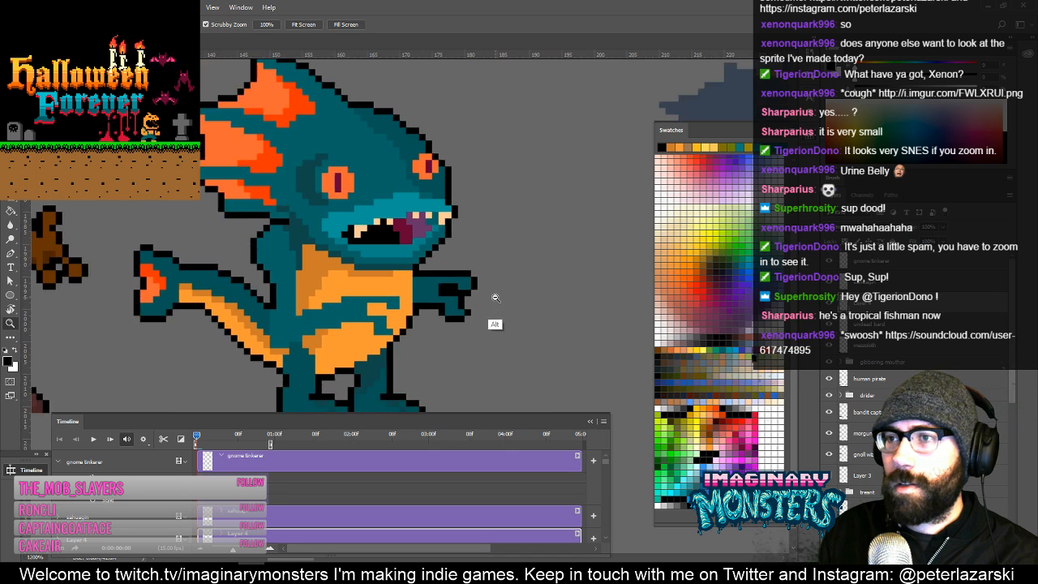
alt+click(494, 297)
drag(492, 260, 468, 272)
key(e)
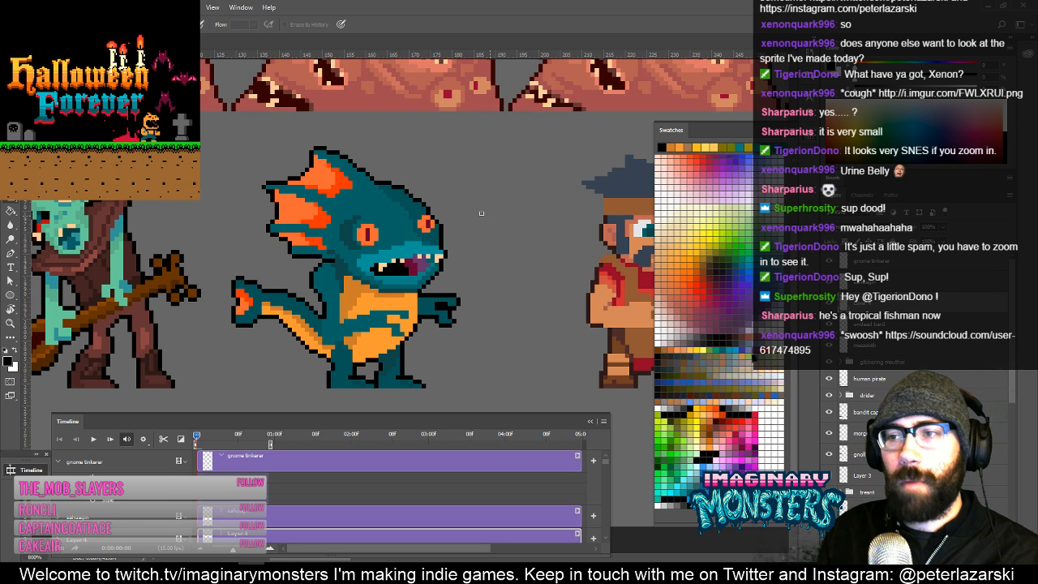
drag(345, 322, 381, 305)
Merge the black outline layer with the fish creature's layer.
key(z)
click(390, 278)
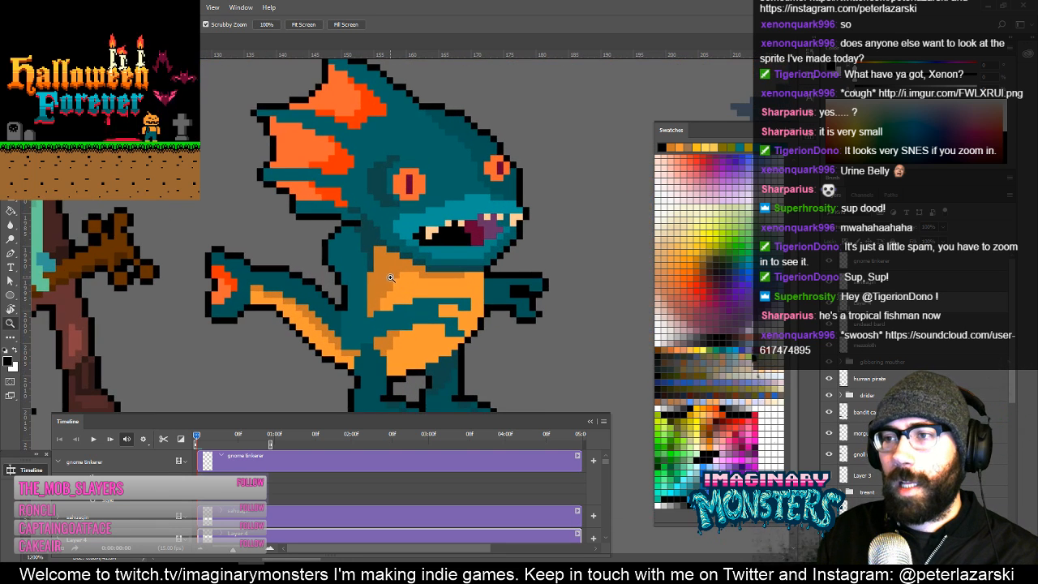
key(b)
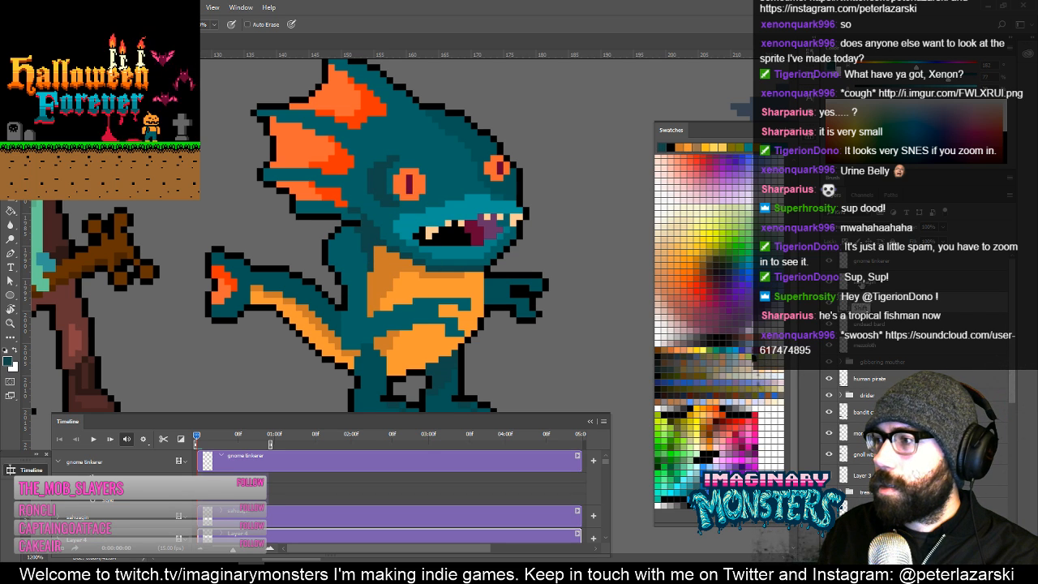
shift+click(861, 286)
key(ctrl+e)
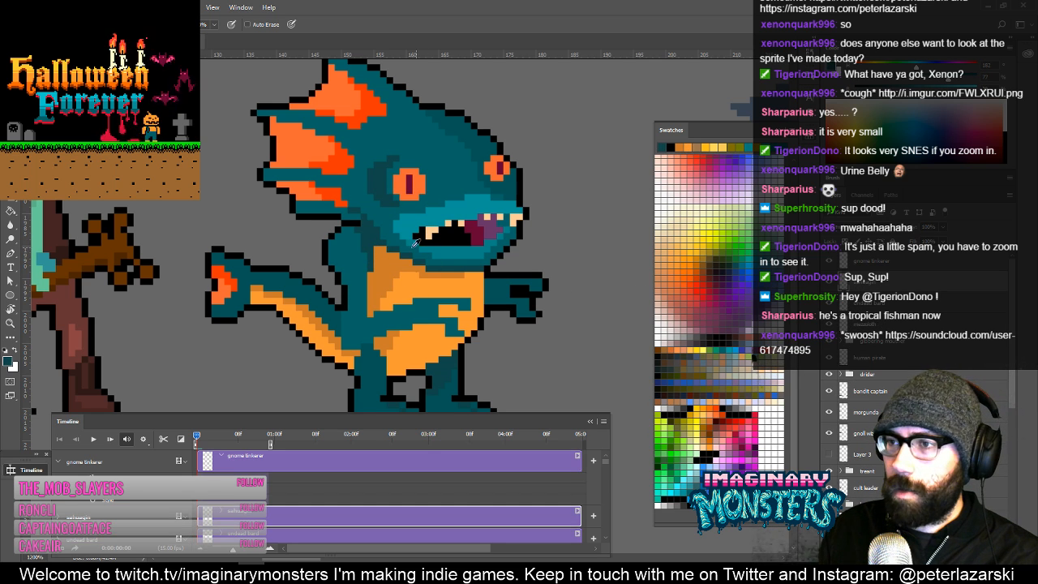
Trim the belly's edge beside the near arm with body teal and repaint the darker orange shading along it.
alt+click(374, 242)
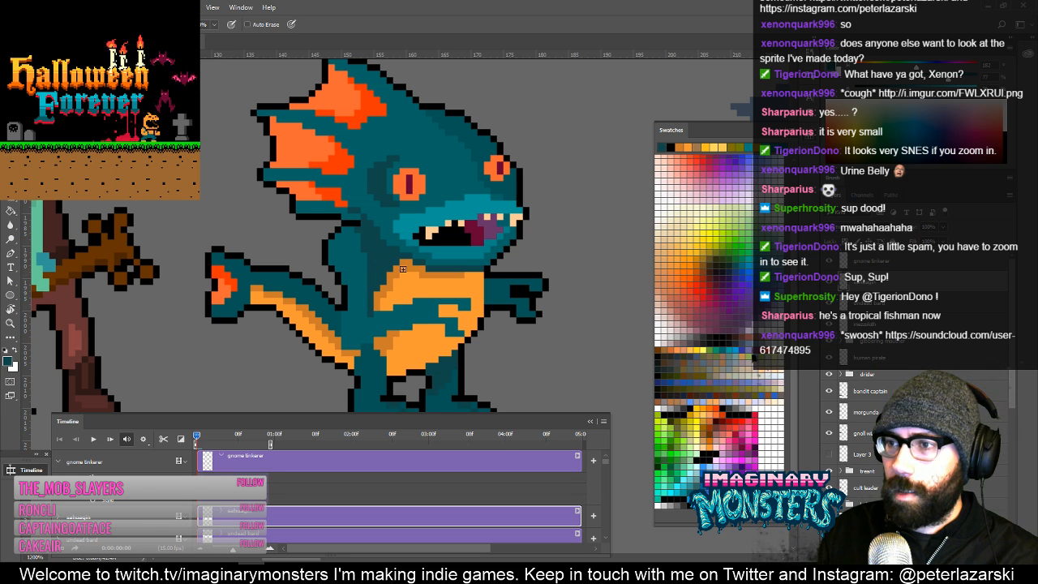
alt+click(383, 289)
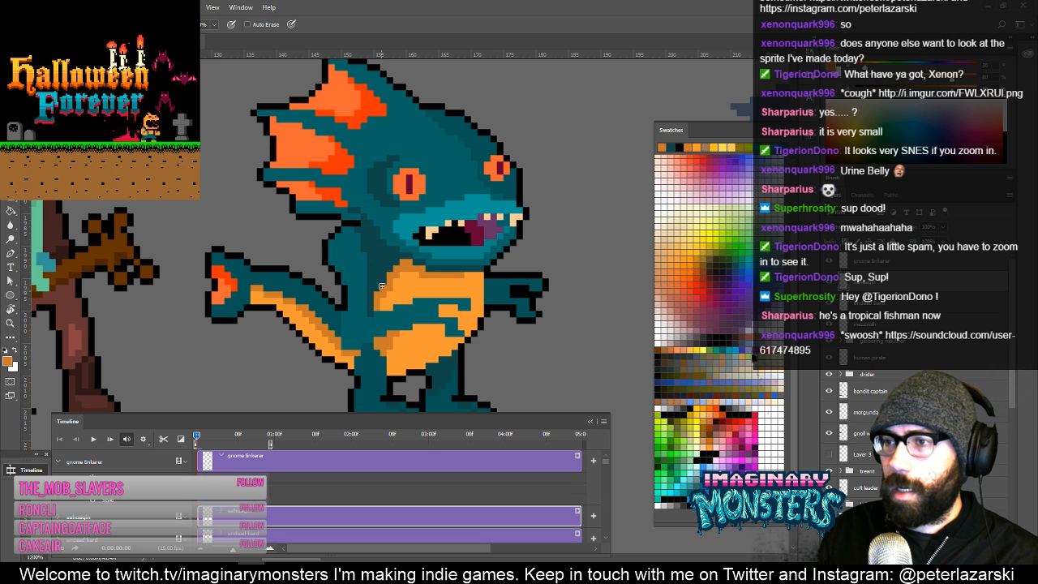
drag(417, 301, 390, 261)
alt+click(389, 255)
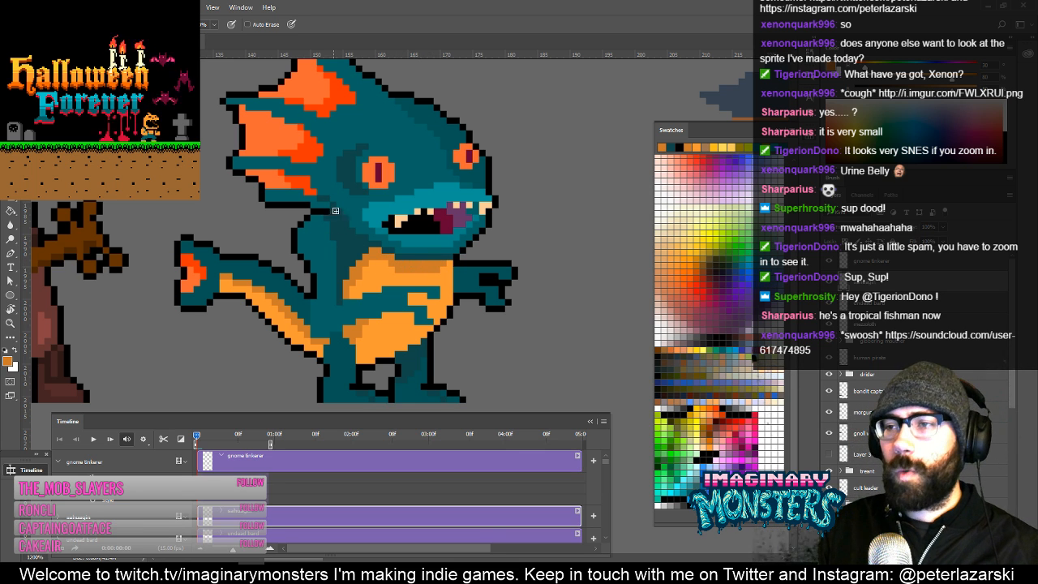
Try a black outline along the underside of the near arm and undo the strokes.
alt+click(312, 313)
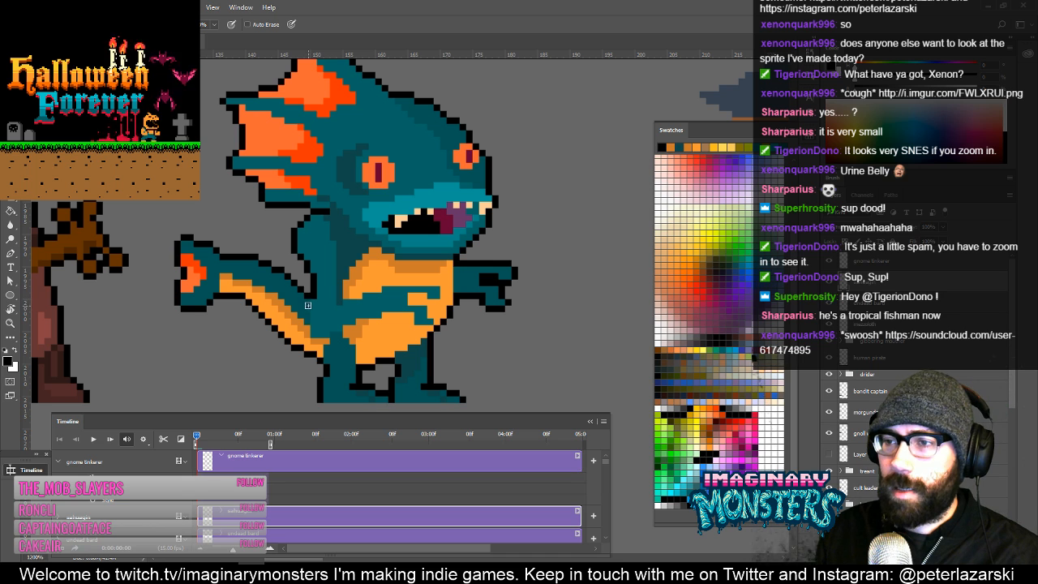
mouse_move(308, 305)
mouse_down()
mouse_move(308, 335)
mouse_move(336, 336)
mouse_move(563, 297)
mouse_move(451, 310)
mouse_move(452, 276)
mouse_move(419, 264)
mouse_up()
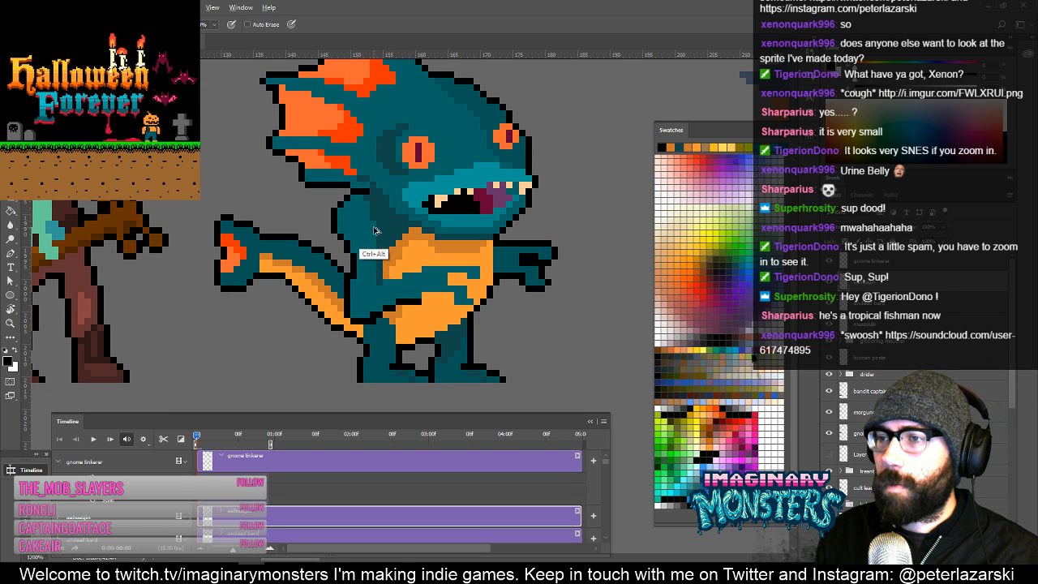
key(ctrl+alt+z)
key(ctrl+alt+z)
key(ctrl+alt+z)
key(ctrl+alt+z)
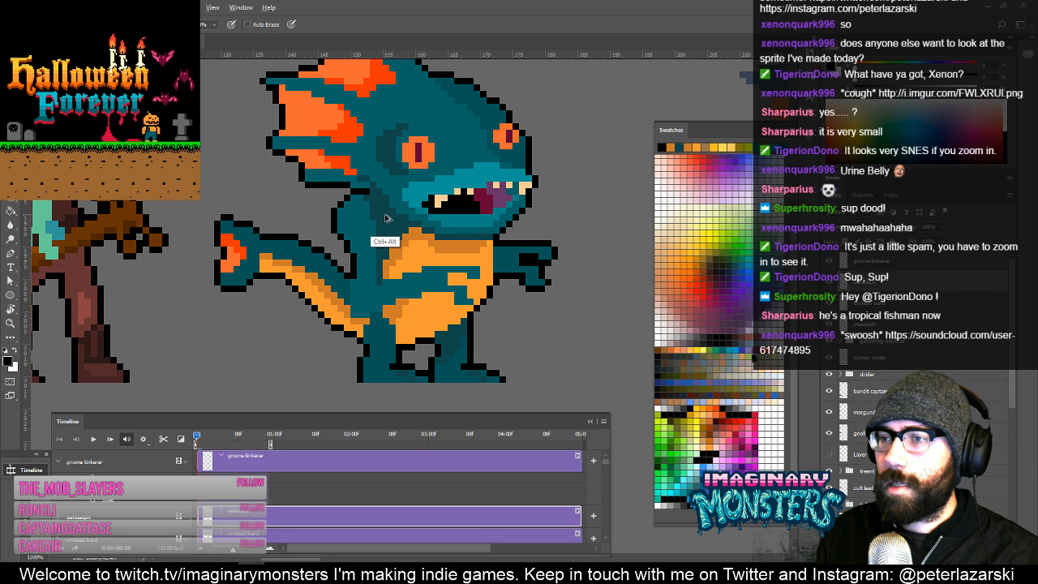
Derive a very dark teal from the body shading and line the near arm's underside and hand with it.
alt+click(390, 229)
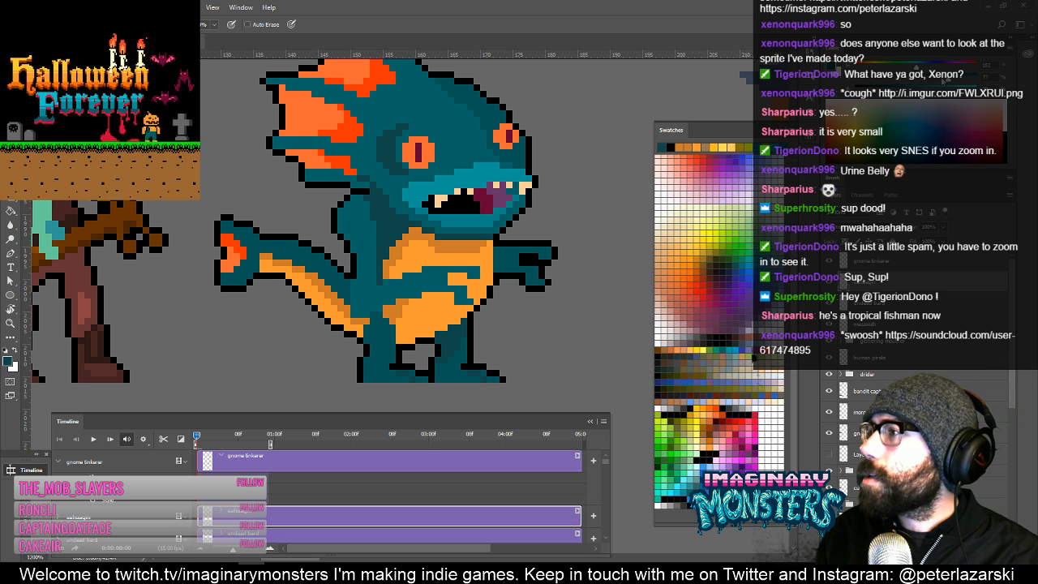
drag(889, 92, 869, 93)
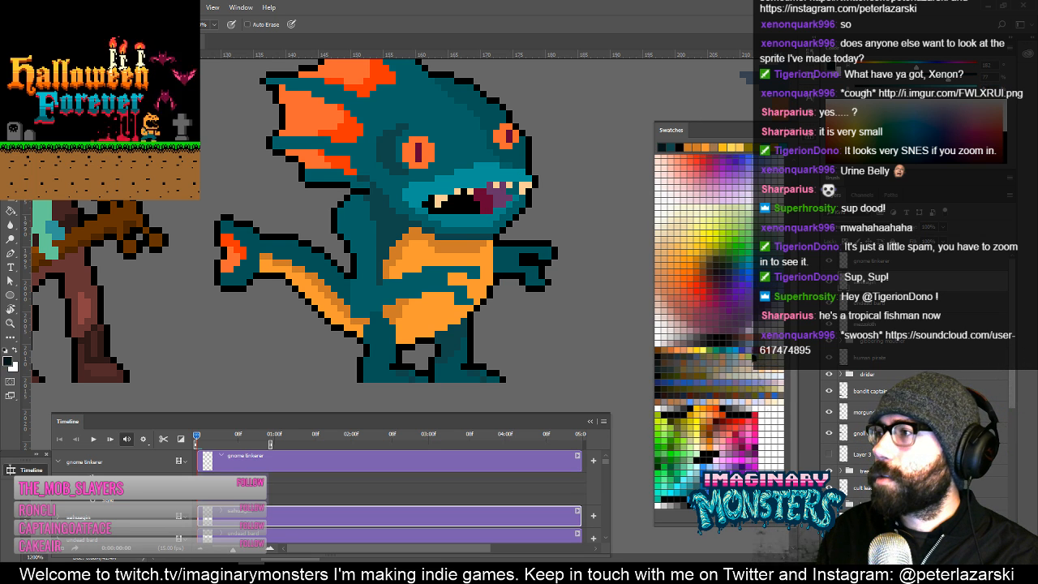
click(876, 93)
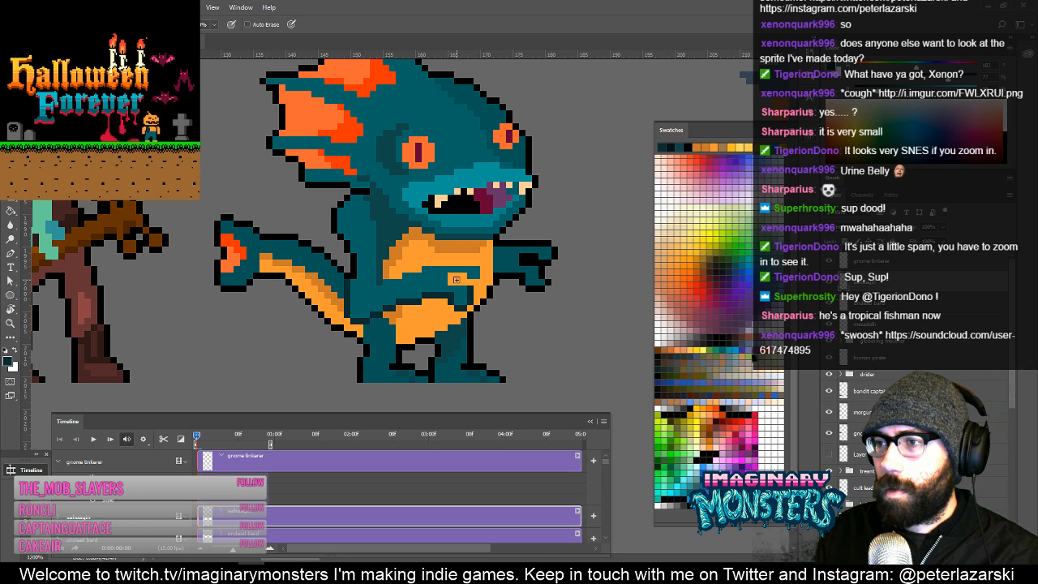
drag(456, 282, 470, 280)
click(450, 276)
click(471, 282)
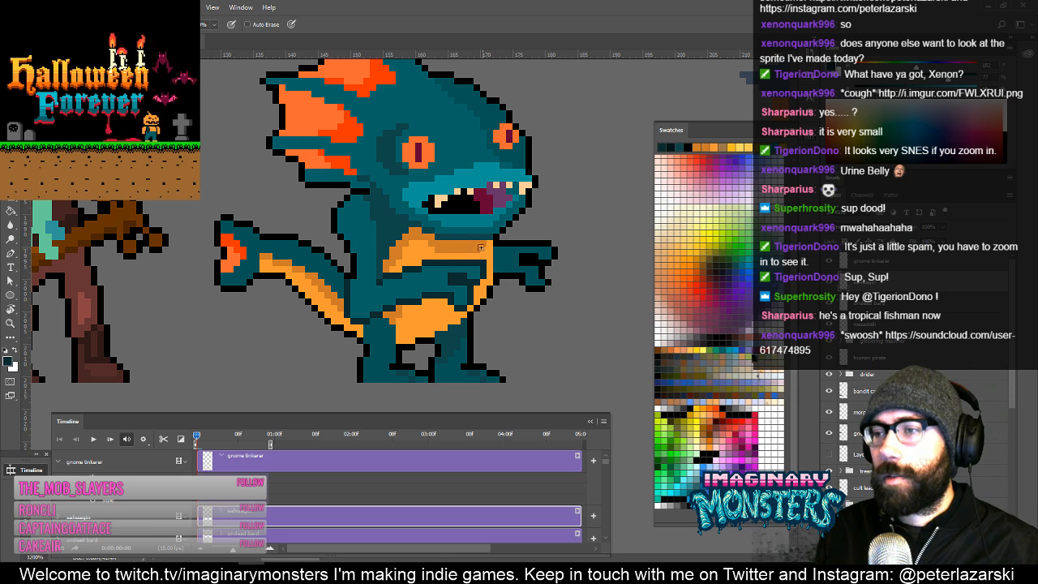
Touch up the chest's darker orange shading and the dark teal edge along the top of the near arm.
alt+click(486, 286)
drag(497, 270, 463, 279)
alt+click(426, 254)
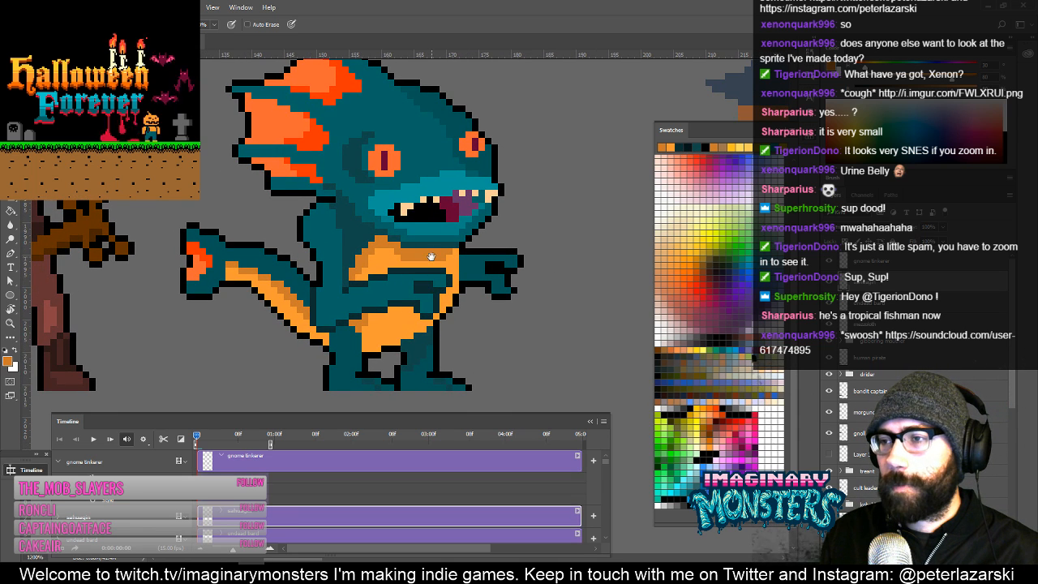
alt+click(373, 231)
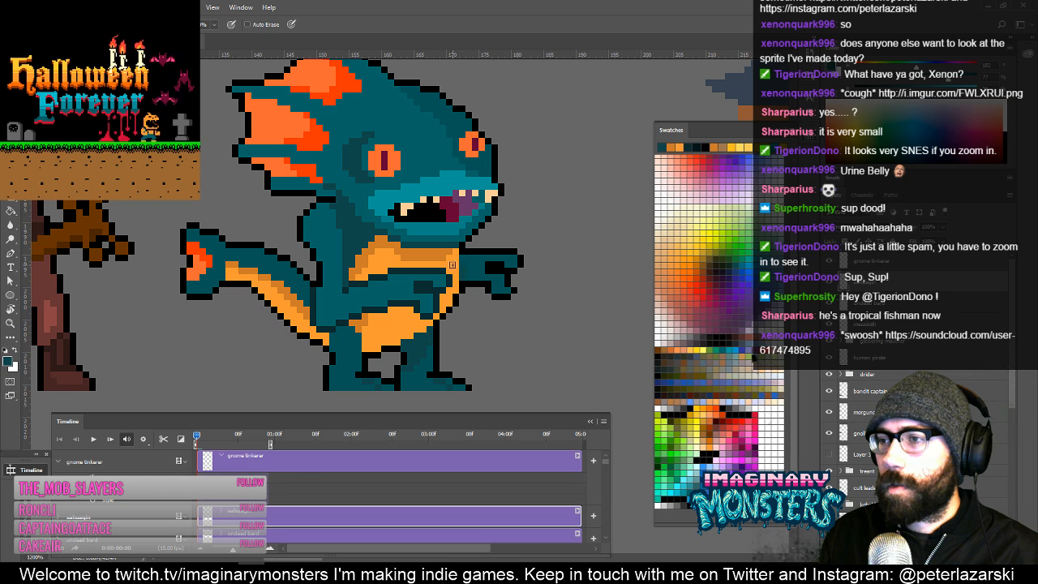
drag(453, 254, 467, 262)
alt+click(363, 297)
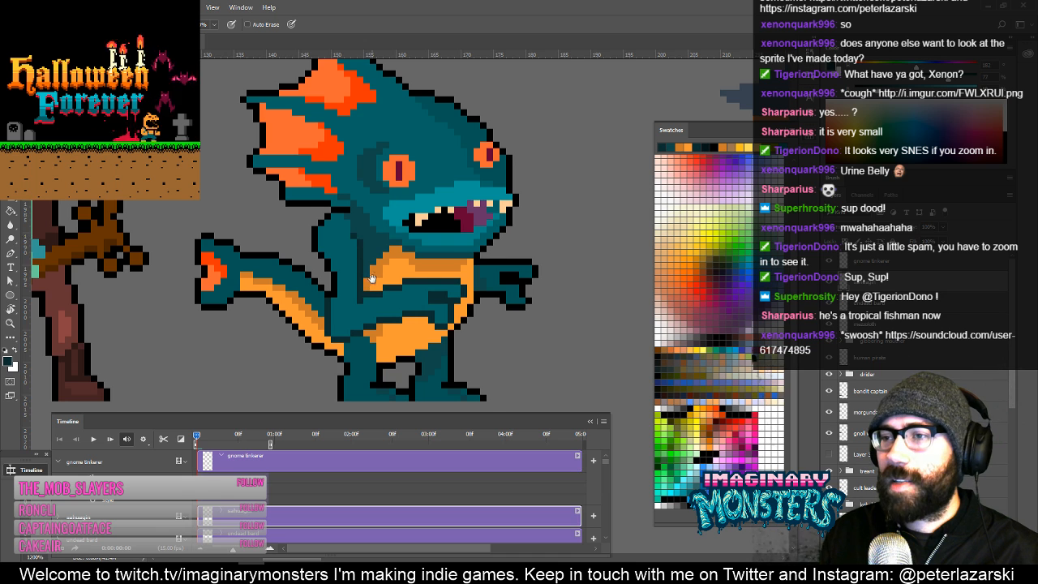
drag(370, 278, 400, 315)
drag(389, 269, 354, 270)
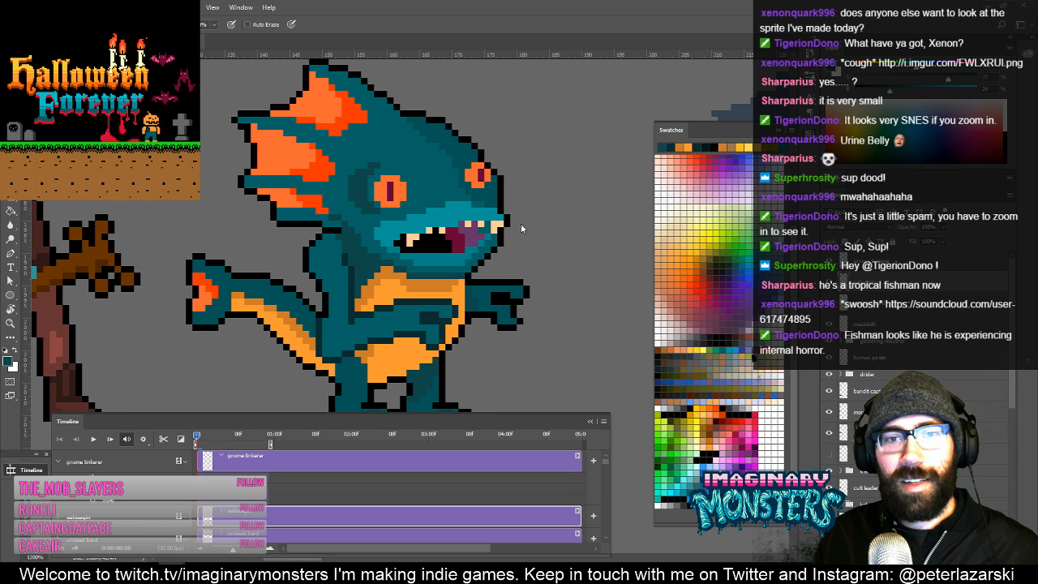
Clean up the notch where the fish creature's back meets its tail with body teal and black outline pixels.
drag(524, 241, 514, 226)
key(e)
key(b)
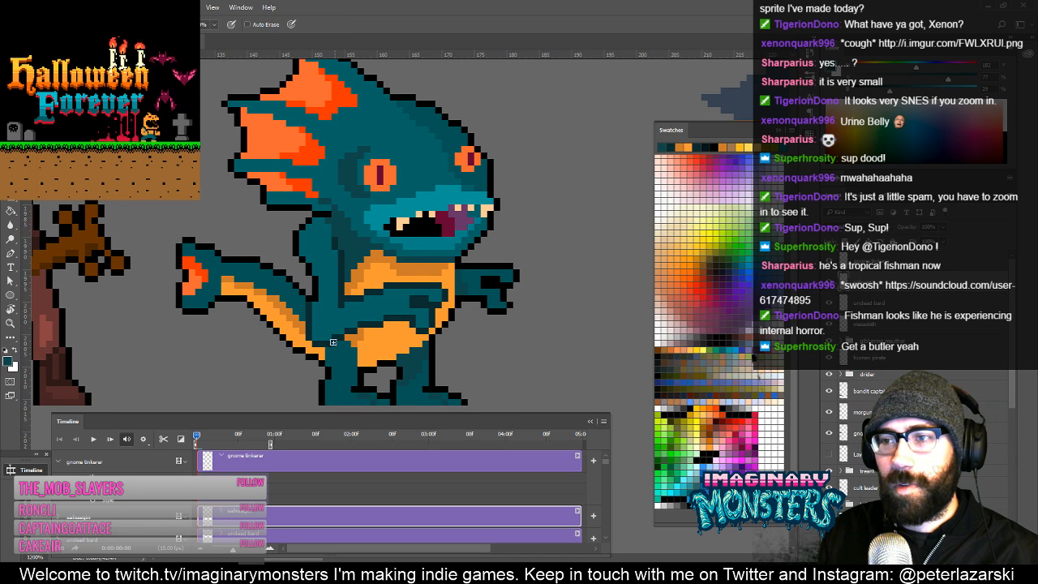
mouse_move(385, 280)
mouse_down()
mouse_move(343, 279)
mouse_move(372, 261)
mouse_up()
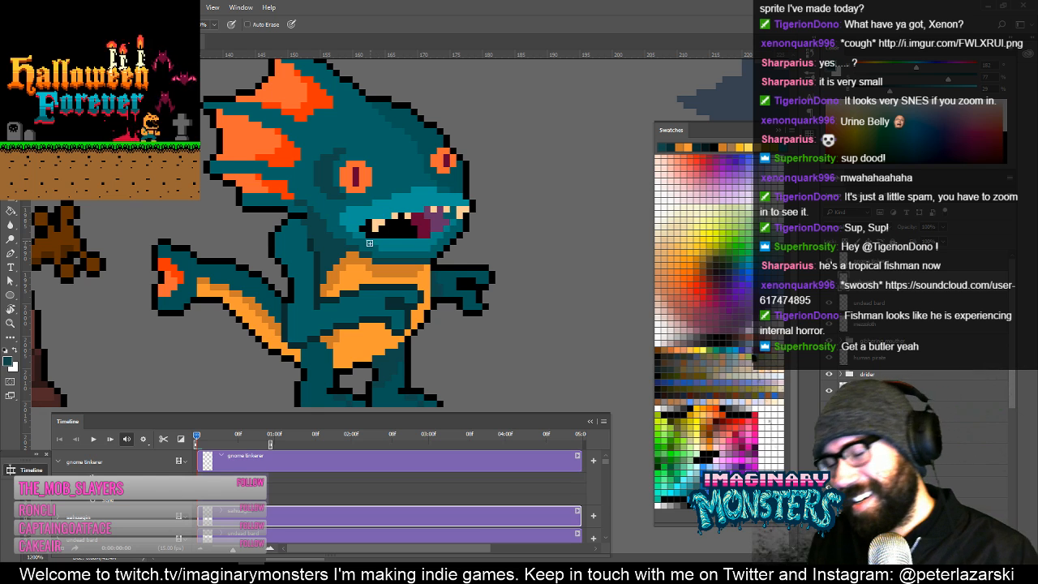
alt+click(290, 292)
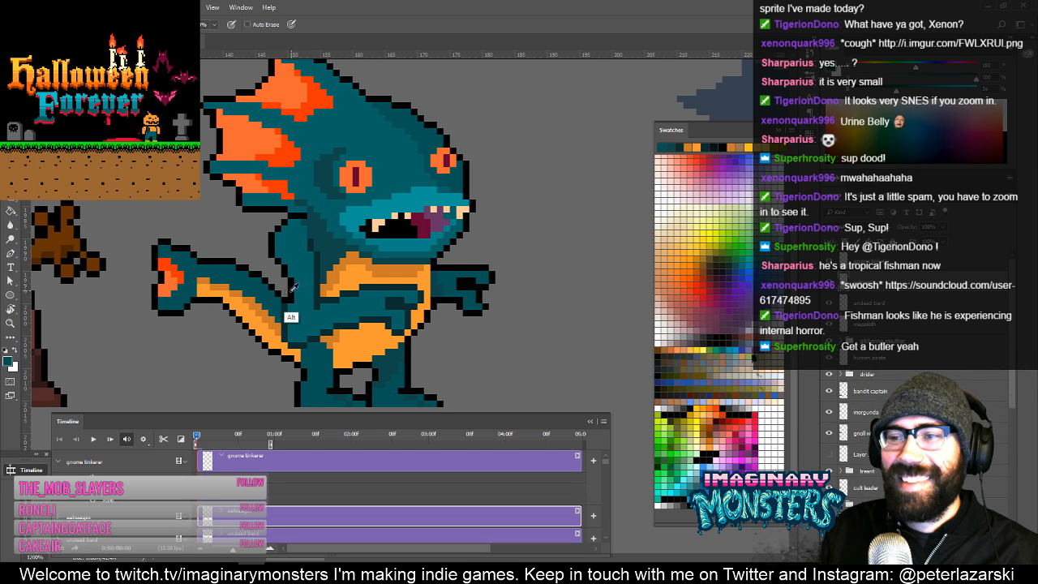
click(282, 299)
alt+click(282, 294)
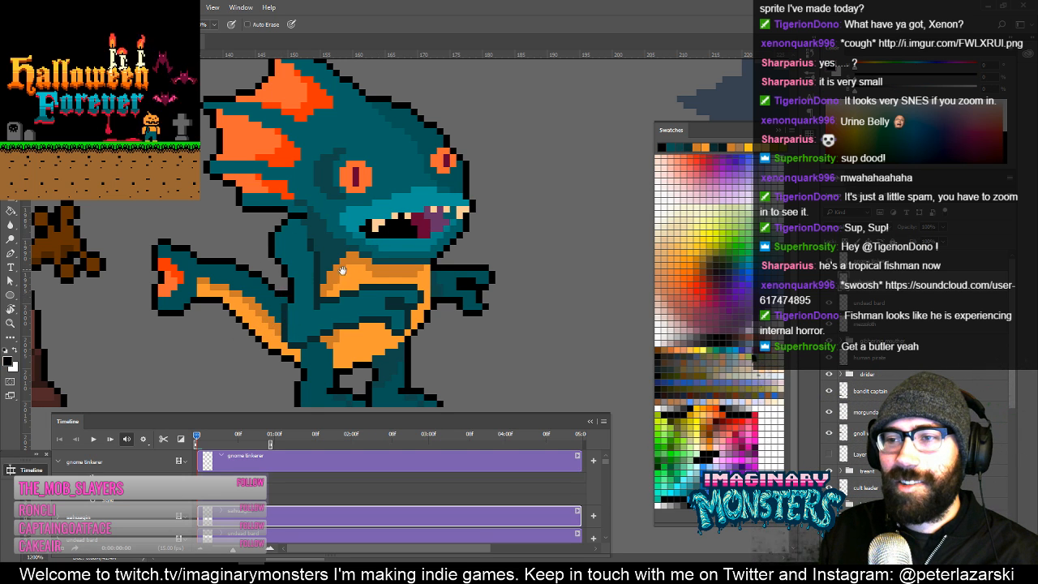
drag(342, 271, 321, 285)
drag(446, 215, 458, 232)
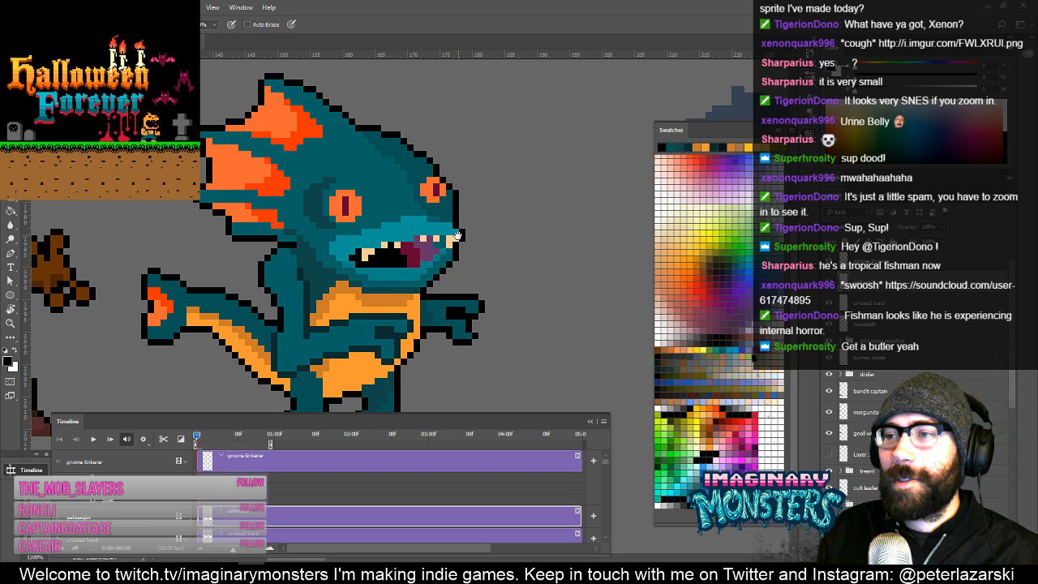
Reshape the head's outline around the far eye with teal and black pixels and erase the excess outline.
drag(432, 165, 441, 174)
alt+click(444, 183)
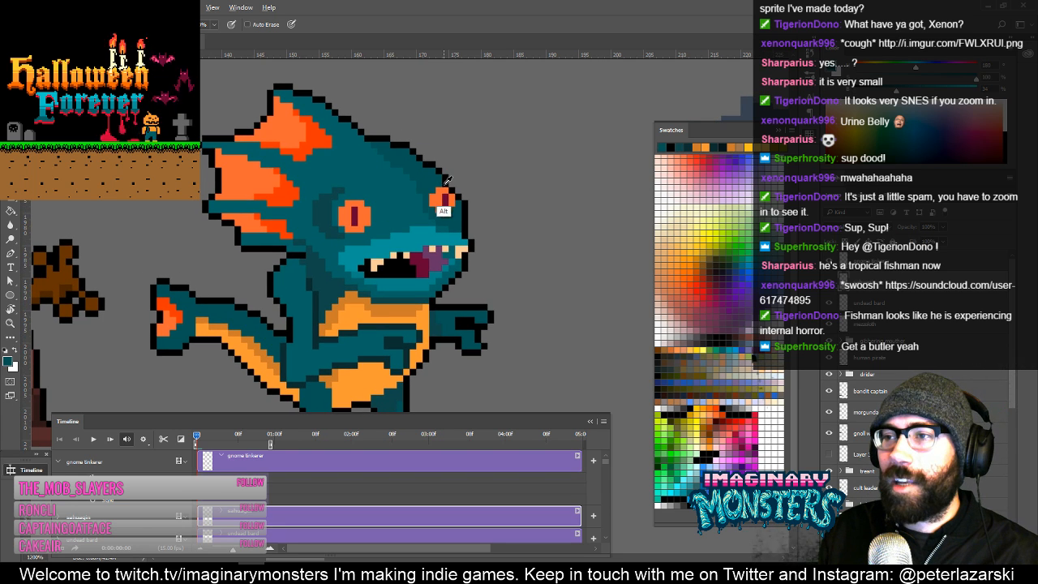
alt+click(467, 199)
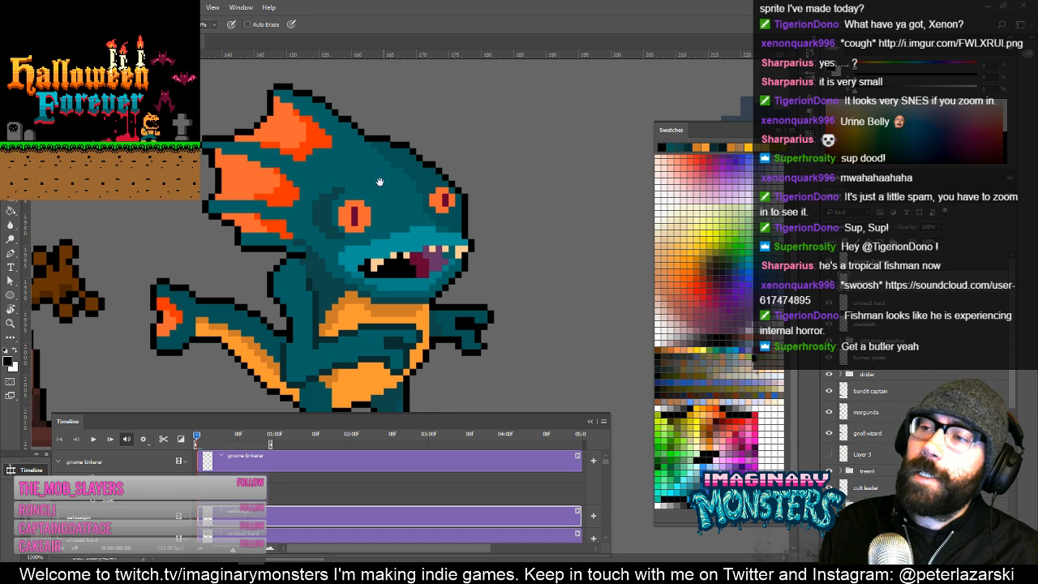
drag(379, 210, 401, 216)
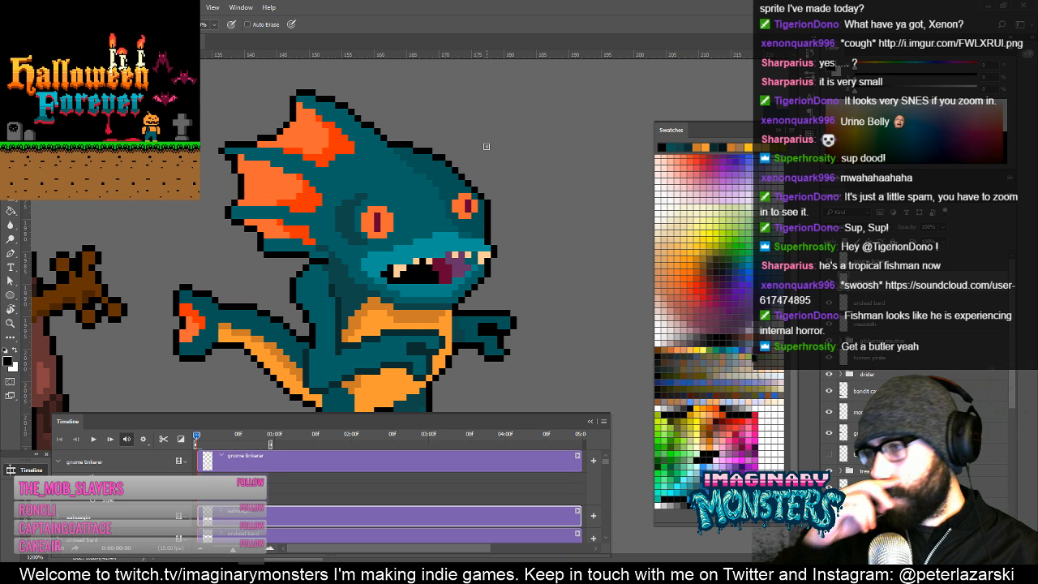
drag(443, 210, 463, 203)
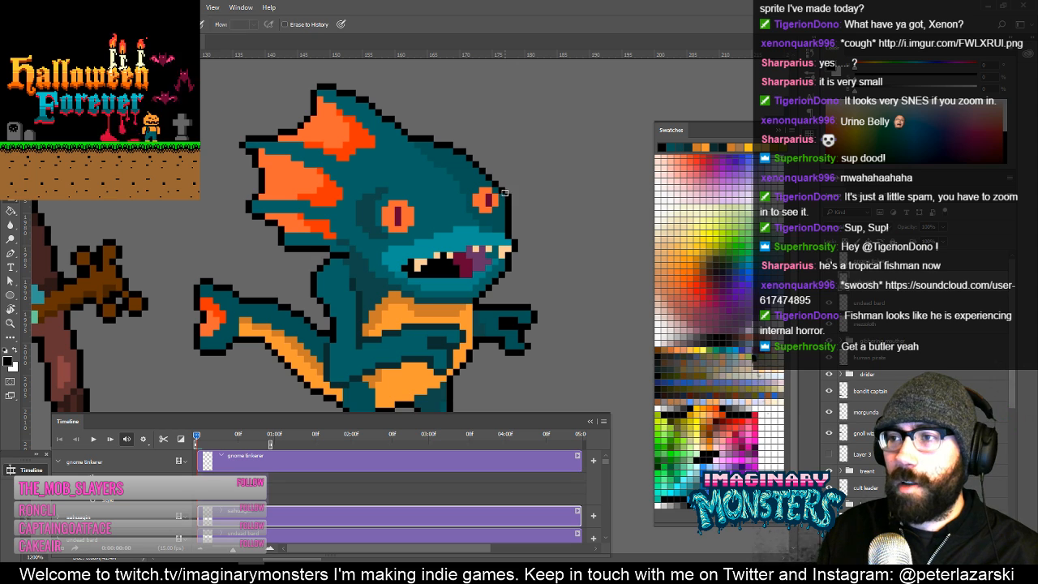
alt+click(502, 192)
ctrl+click(504, 193)
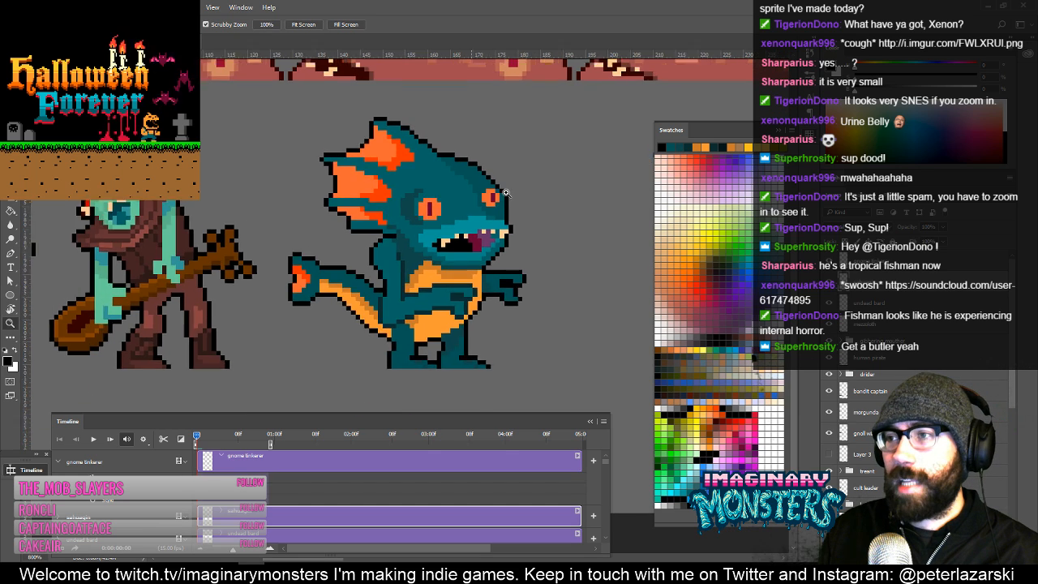
ctrl+click(505, 193)
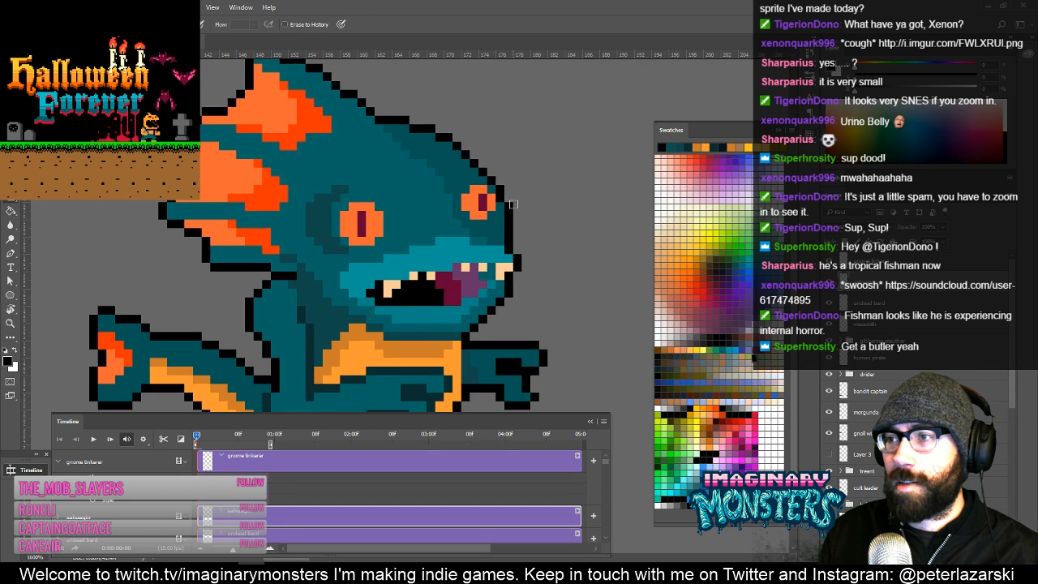
alt+click(515, 209)
alt+click(515, 210)
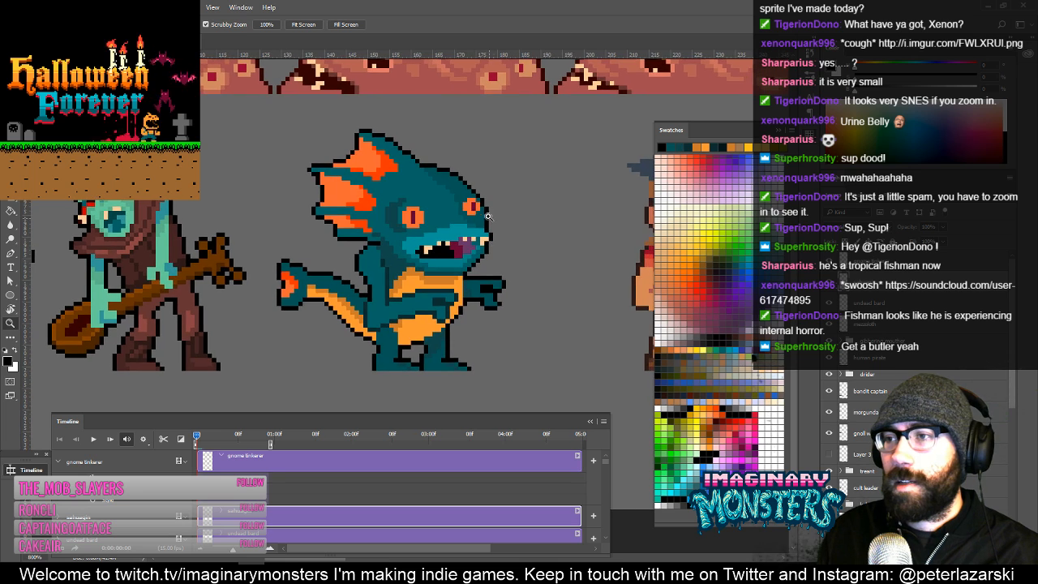
Extend the light teal upper lip to the tip of the snout and outline it in black.
click(470, 222)
click(471, 222)
key(b)
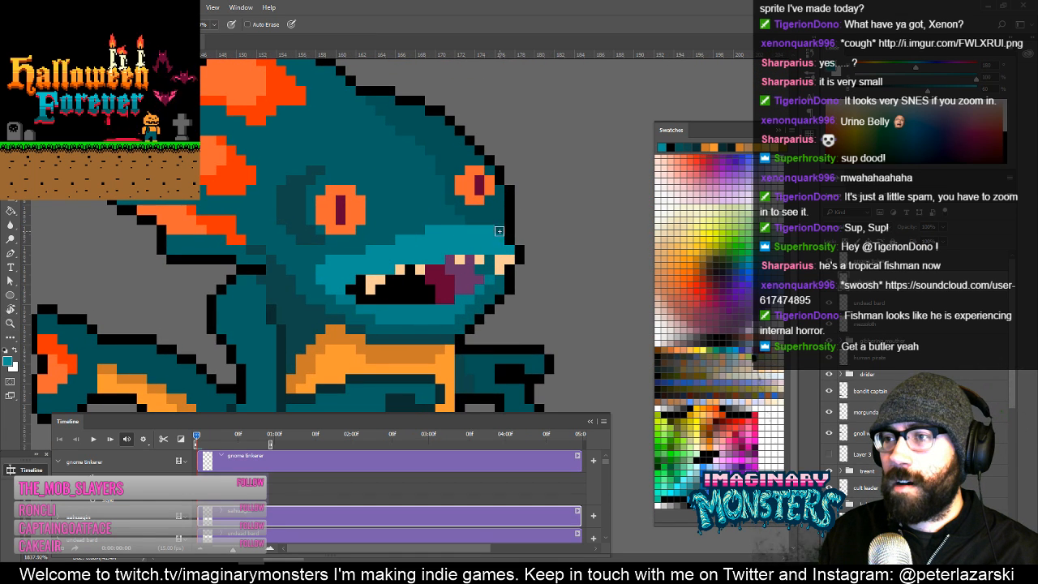
alt+click(508, 267)
click(519, 243)
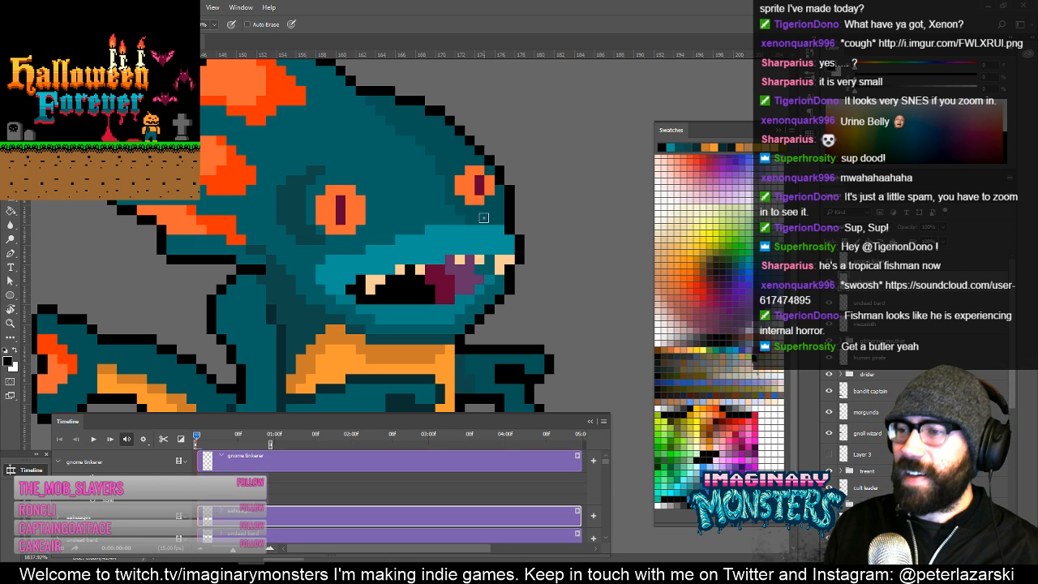
Touch up the very dark teal line along the underside of the near arm.
key(z)
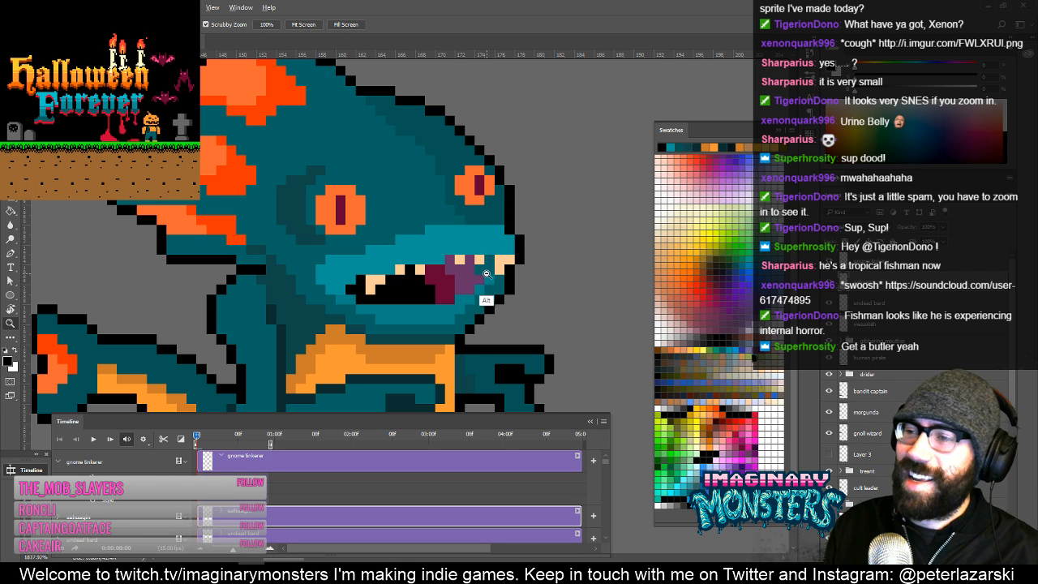
alt+click(487, 268)
alt+click(487, 268)
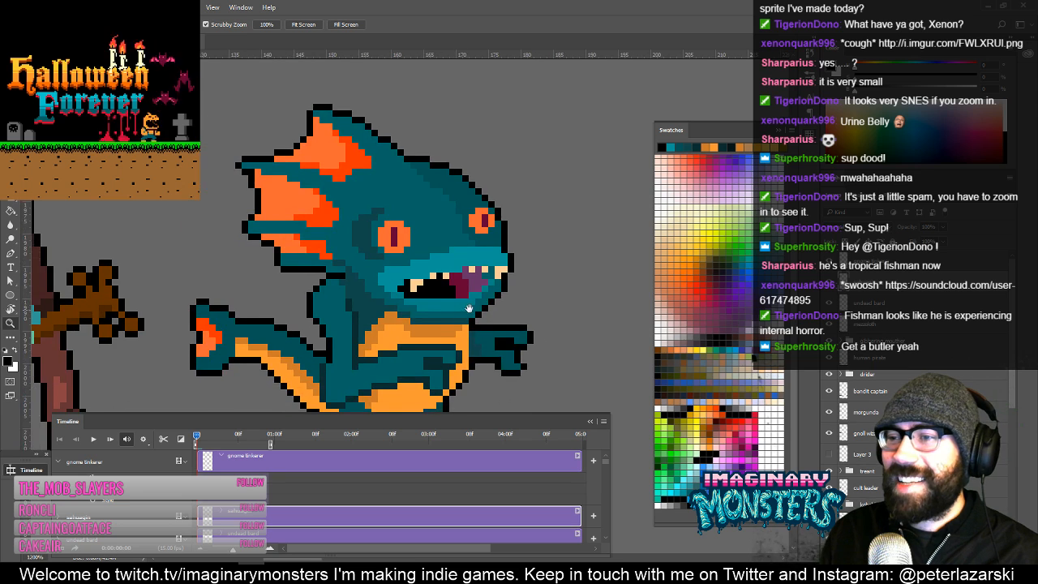
drag(480, 237, 481, 250)
key(b)
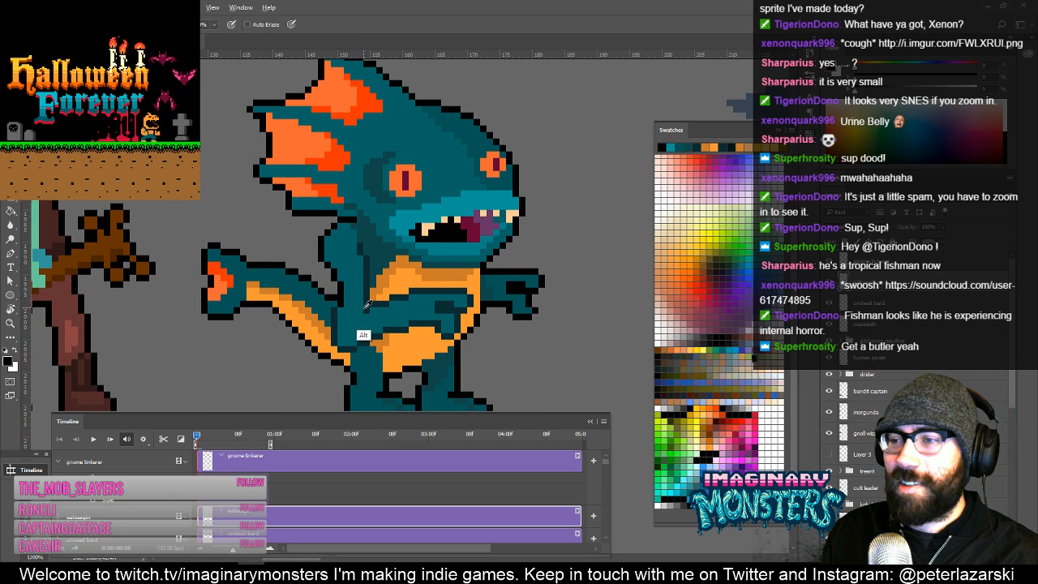
drag(380, 342, 336, 338)
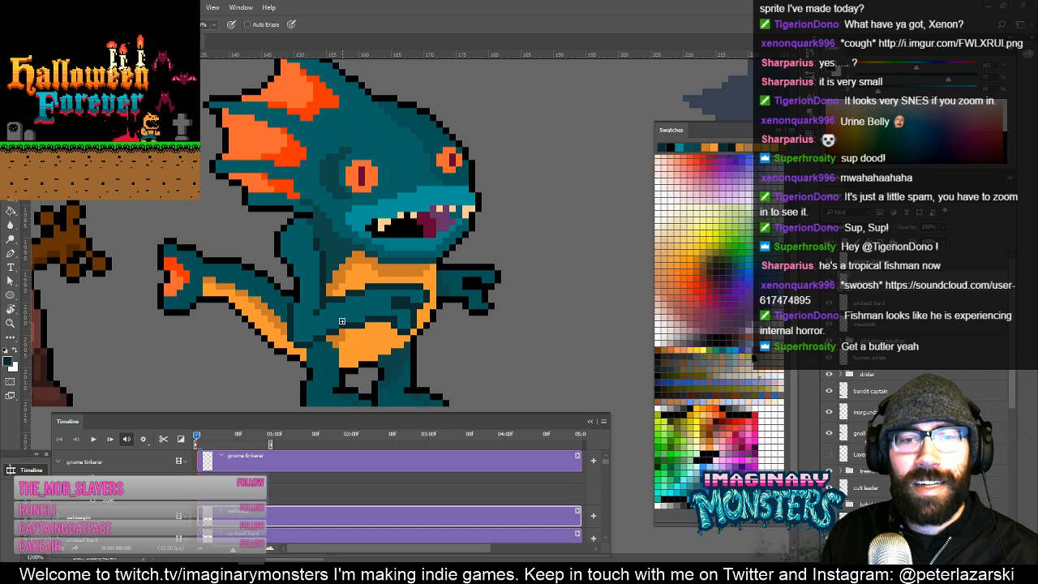
drag(394, 317, 378, 330)
Adjust the black outline of the far hand's lower finger and erase the leftover pixels beside it.
mouse_move(492, 303)
mouse_down()
mouse_move(501, 296)
mouse_move(468, 325)
mouse_move(490, 323)
mouse_move(465, 311)
mouse_move(446, 328)
mouse_up()
alt+click(478, 316)
click(479, 309)
key(e)
click(485, 309)
click(479, 315)
key(b)
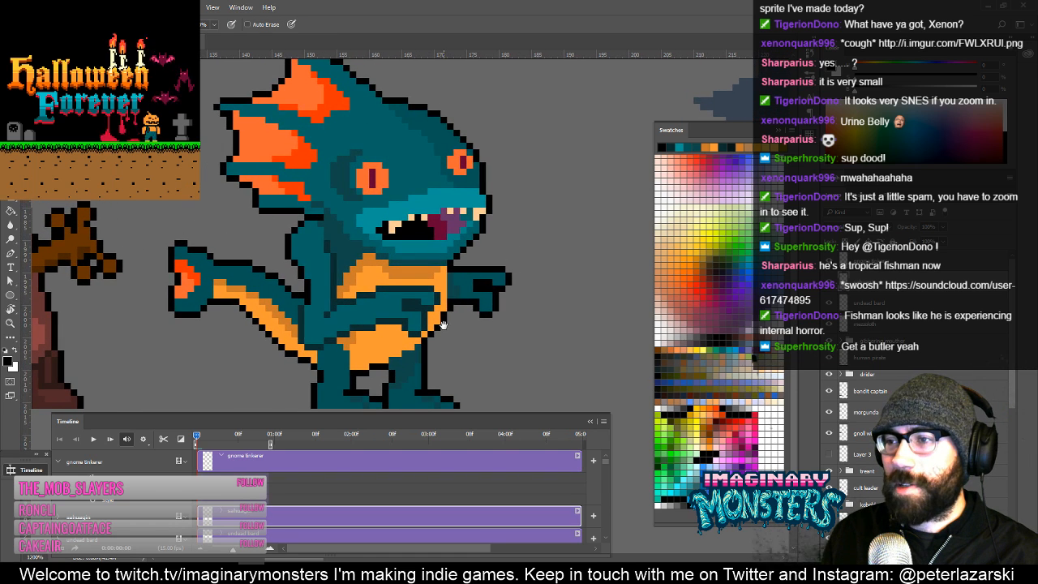
Refine the near hand's fingers with body teal and very dark teal, and restore the orange belly edge beside them.
alt+click(404, 300)
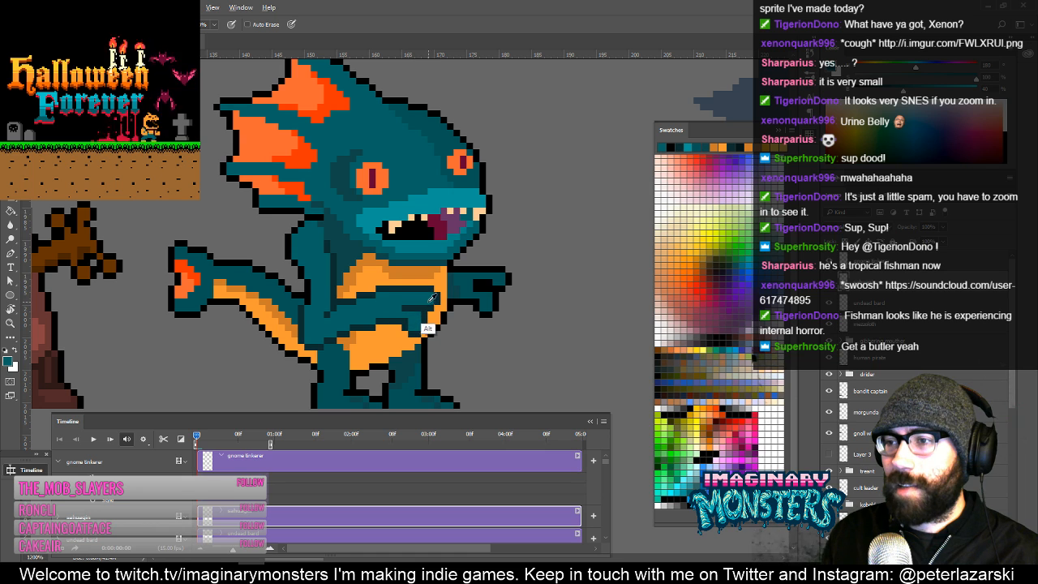
drag(432, 304, 431, 315)
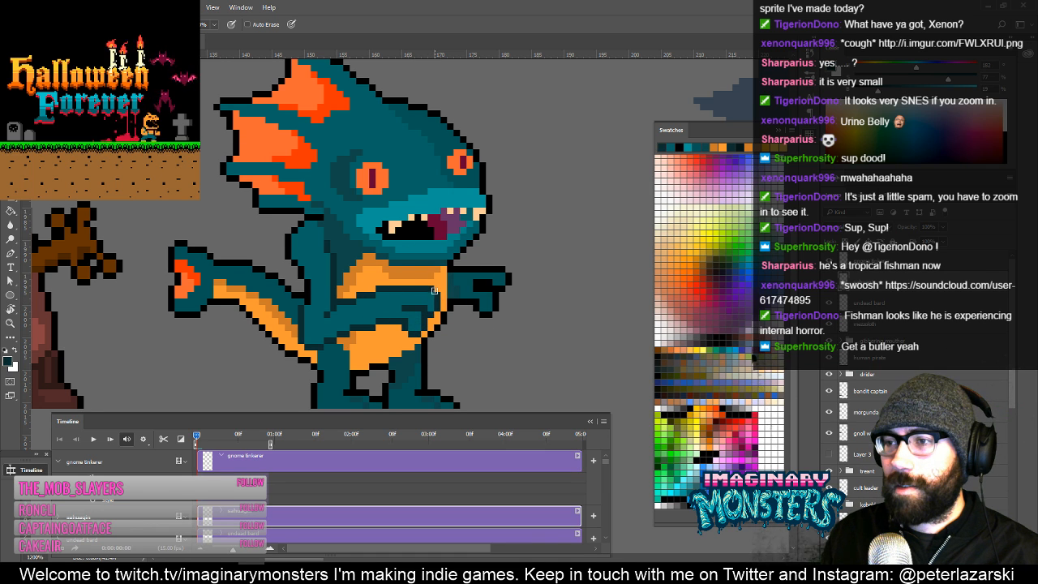
alt+click(419, 289)
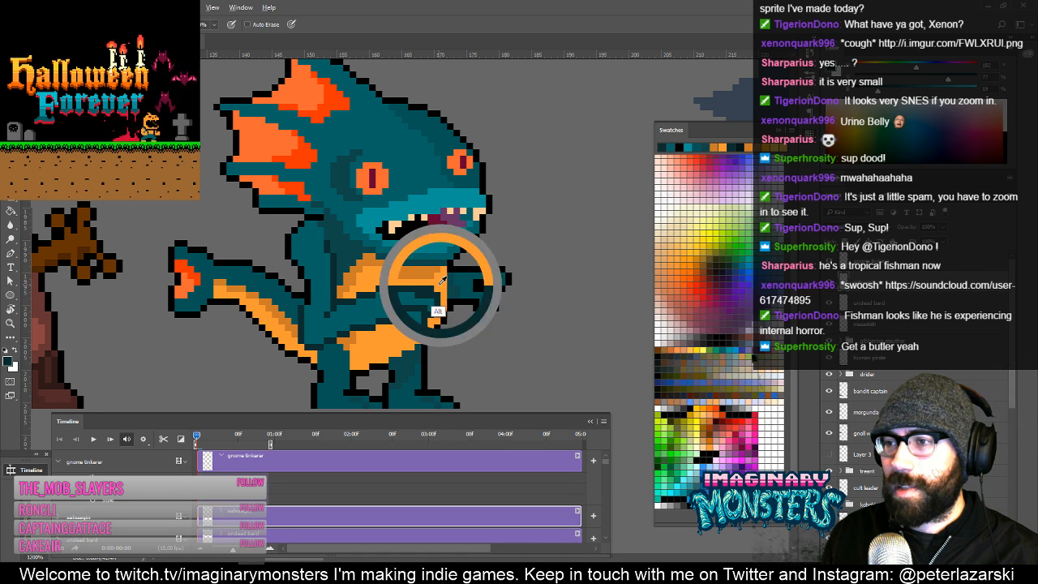
drag(437, 328, 399, 316)
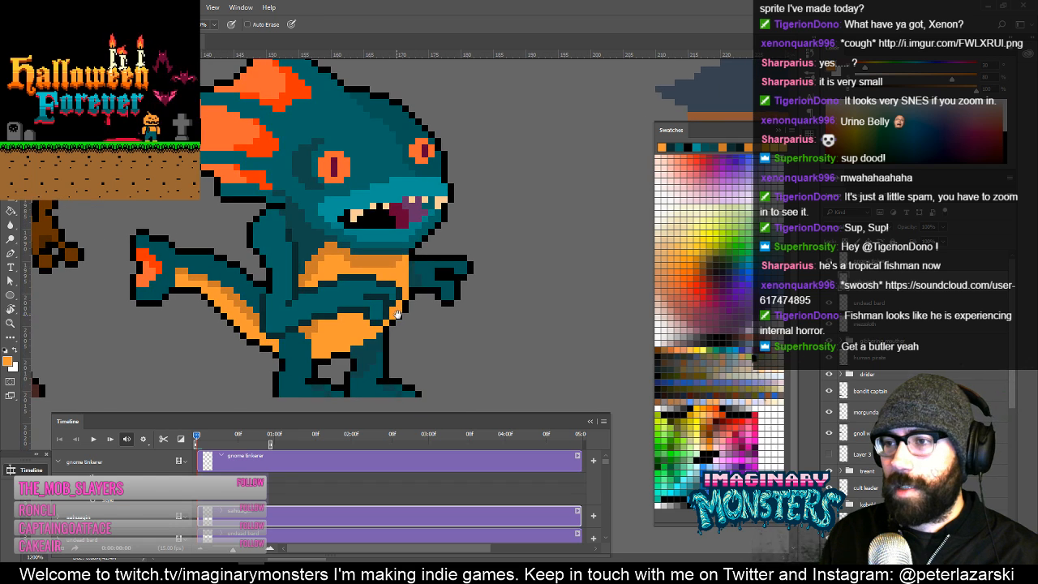
Redraw the far hand's pointing finger in dark teal with a lowered tip and a black outline.
alt+click(435, 266)
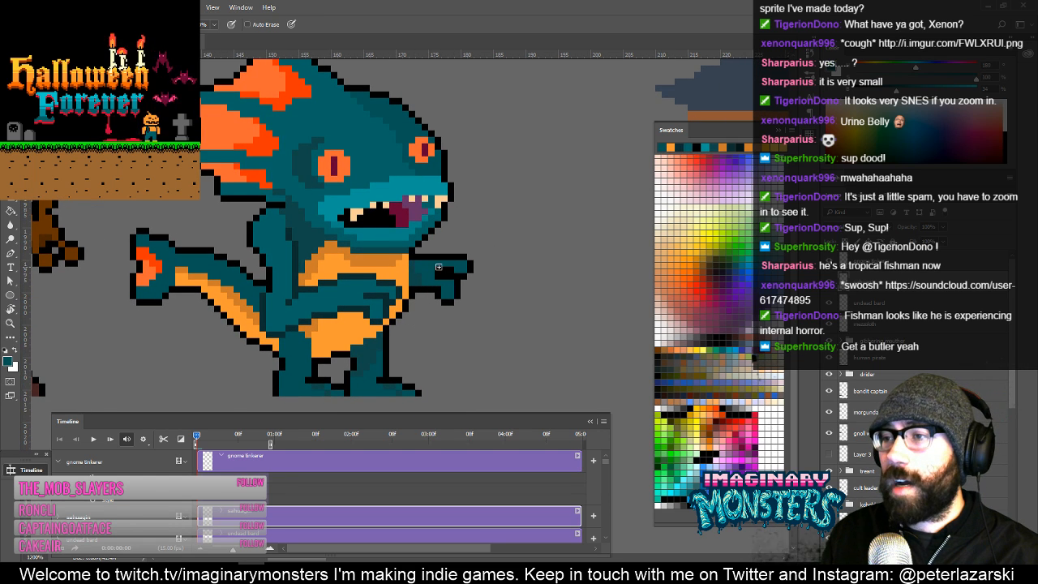
drag(439, 269, 451, 270)
alt+click(461, 266)
click(465, 275)
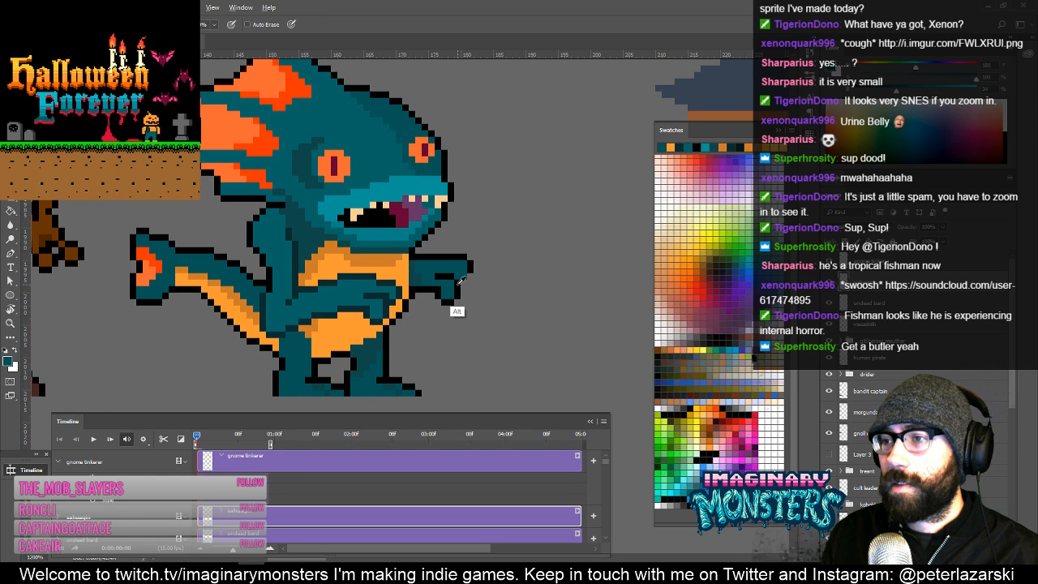
alt+click(454, 298)
click(464, 282)
click(470, 277)
alt+click(468, 292)
click(470, 268)
alt+click(472, 266)
drag(470, 269, 472, 276)
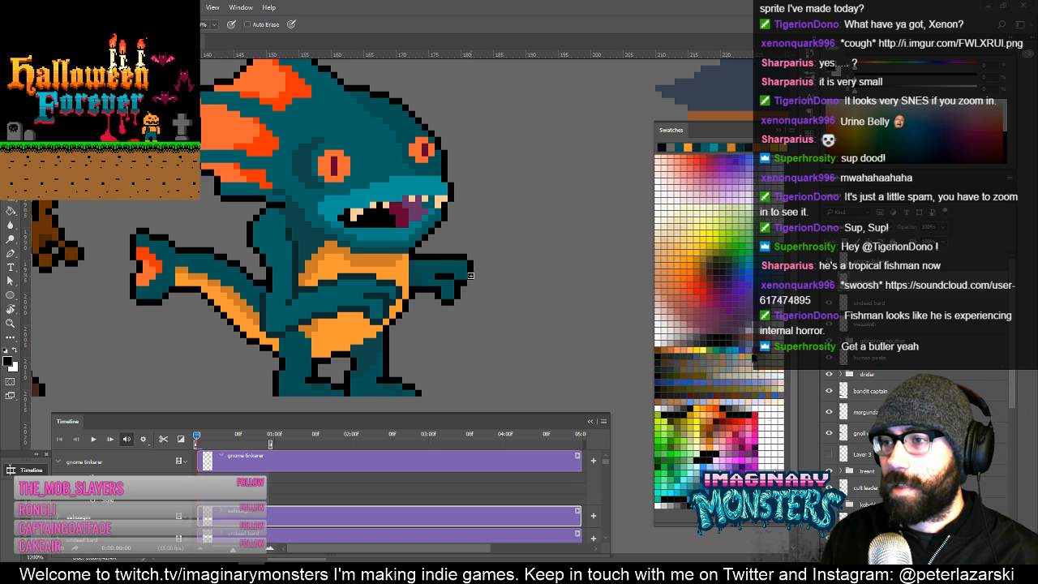
Erase the stray outline pixels around the far hand and touch up its black outline.
alt+click(472, 266)
key(e)
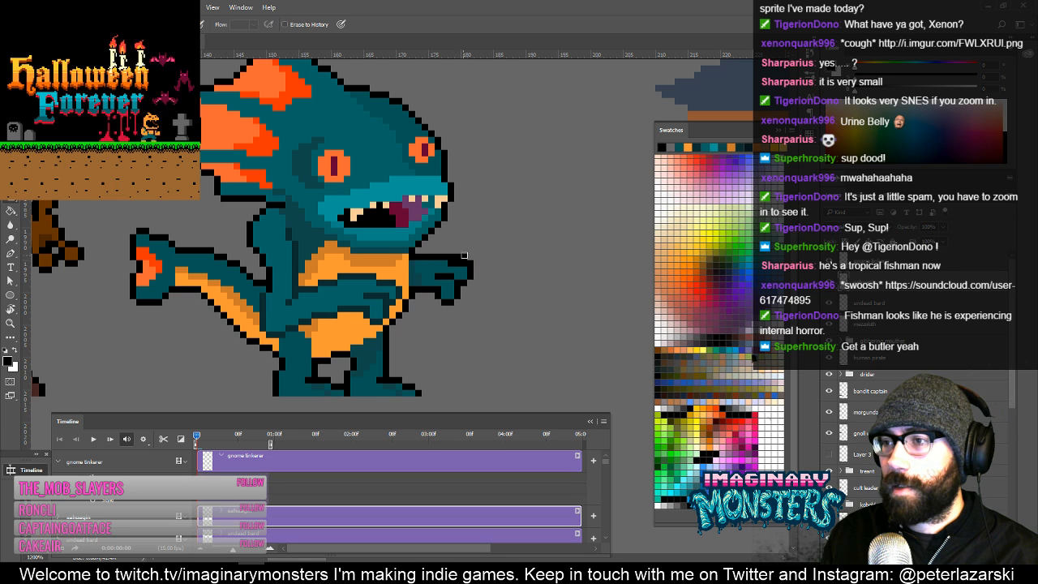
drag(460, 286, 485, 284)
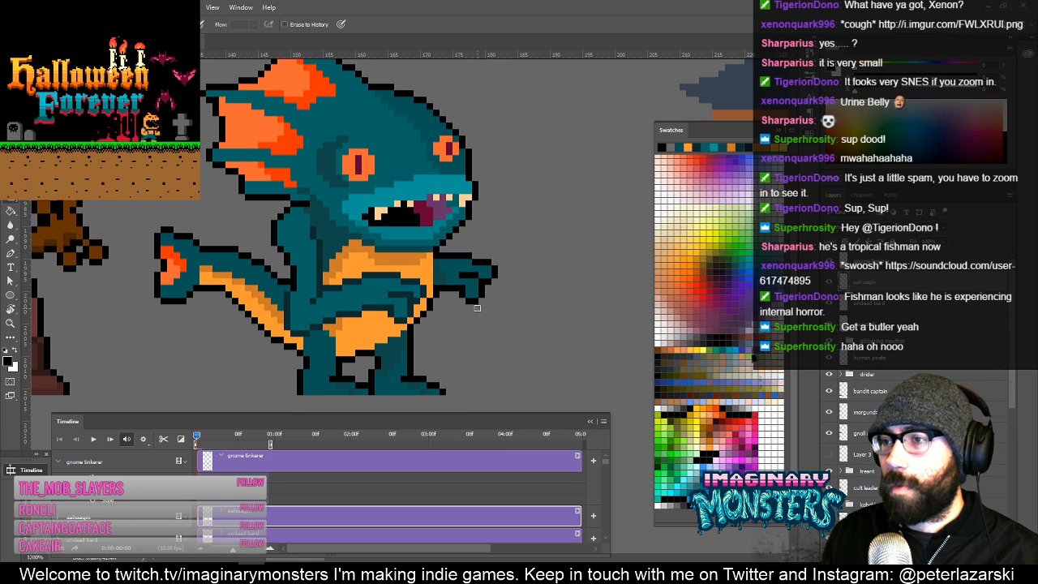
key(b)
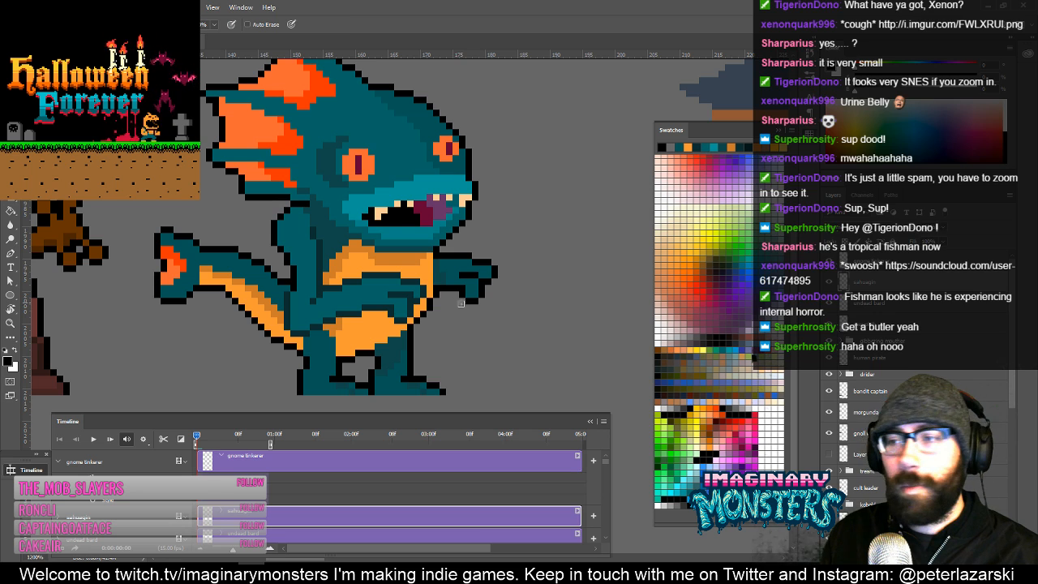
mouse_move(449, 308)
mouse_down()
mouse_move(474, 311)
mouse_move(459, 313)
mouse_up()
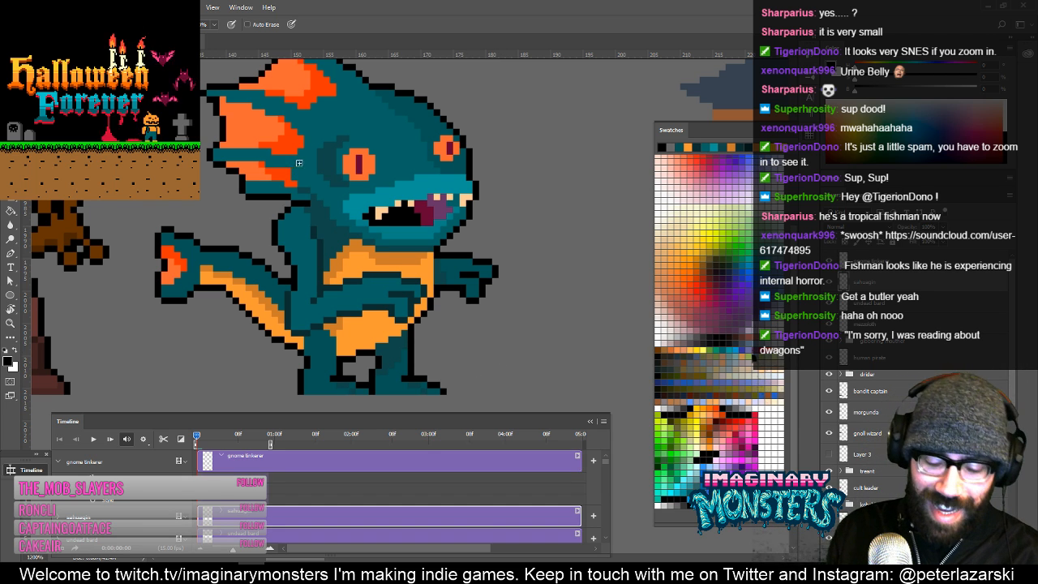
Refine the shading of the near forearm where it crosses the belly, using very dark teal and body teal.
alt+click(319, 268)
mouse_move(300, 295)
mouse_down()
mouse_move(311, 273)
mouse_move(322, 295)
mouse_move(387, 276)
mouse_move(377, 269)
mouse_move(365, 289)
mouse_up()
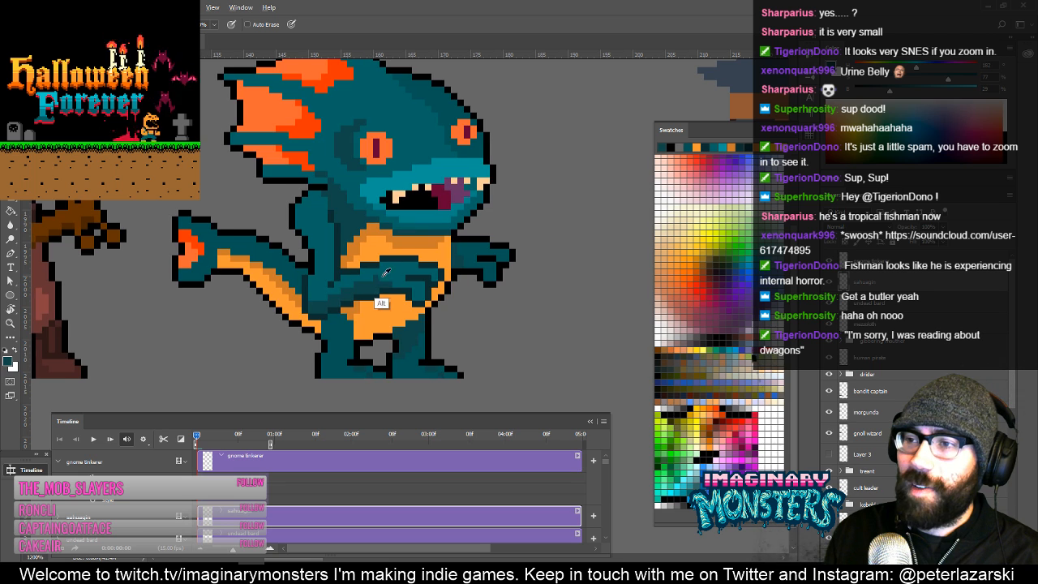
drag(364, 295, 379, 283)
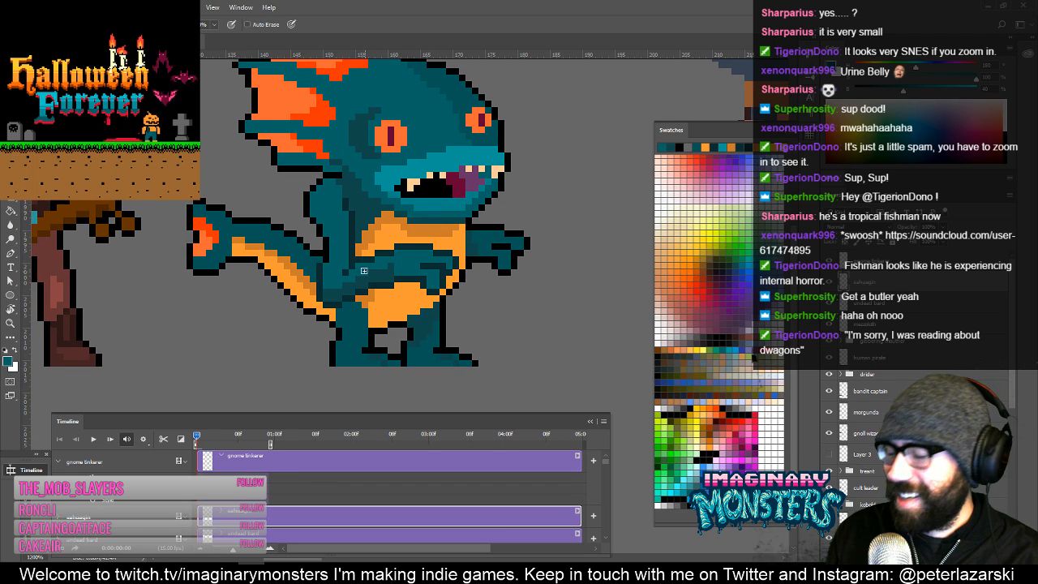
alt+click(366, 281)
click(359, 283)
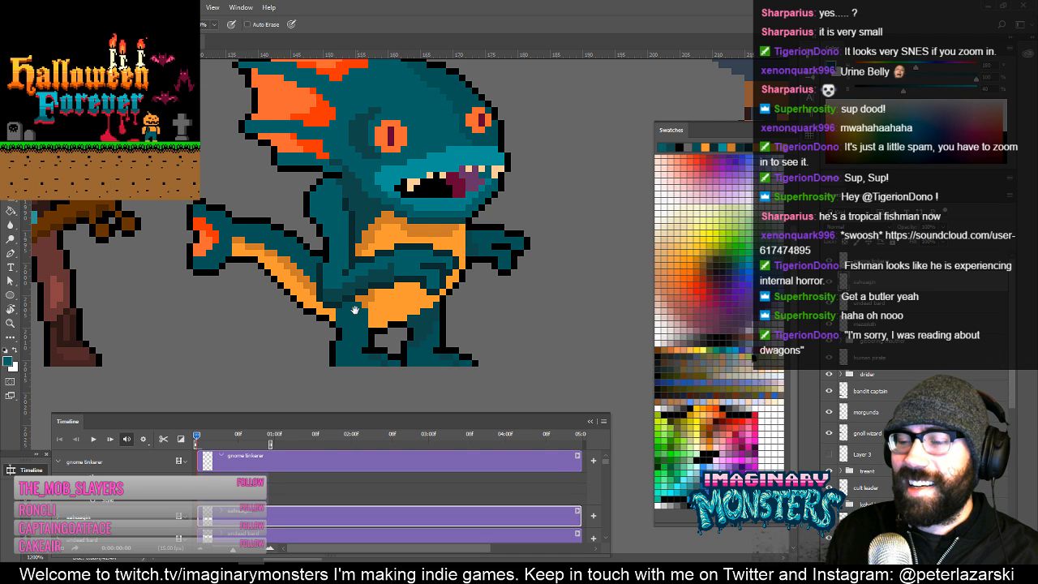
drag(355, 310, 341, 294)
click(408, 305)
alt+click(399, 338)
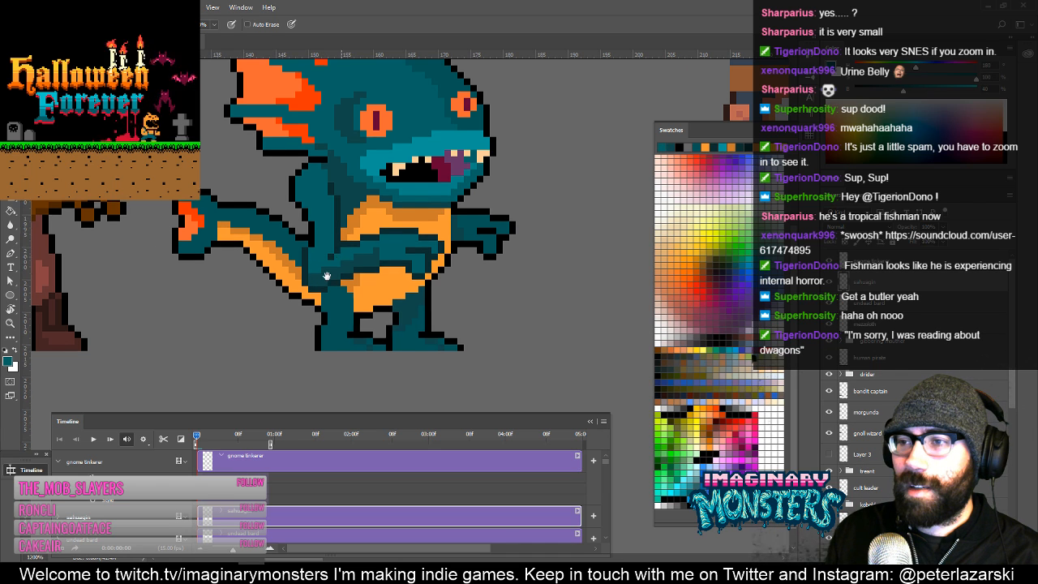
Show the grid and extend the upper tip of the tail fin with dark teal and a black outline.
drag(326, 276, 375, 284)
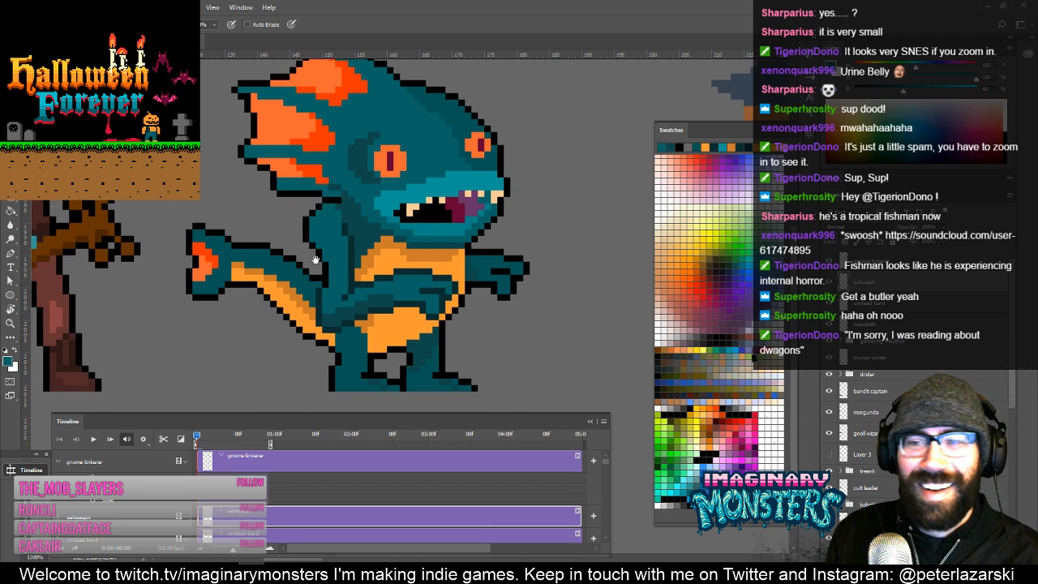
drag(315, 259, 352, 265)
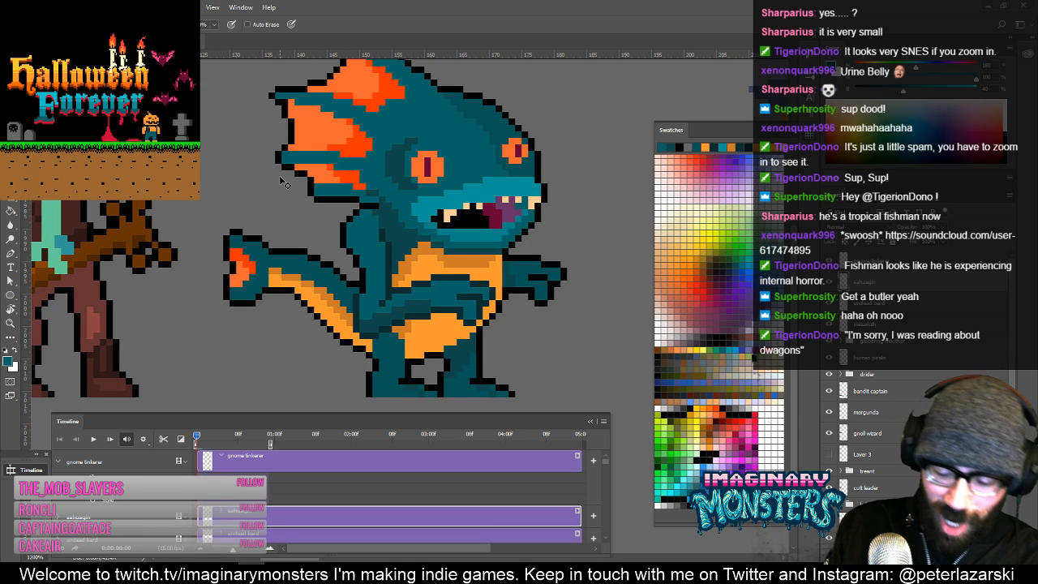
key(ctrl+apostrophe)
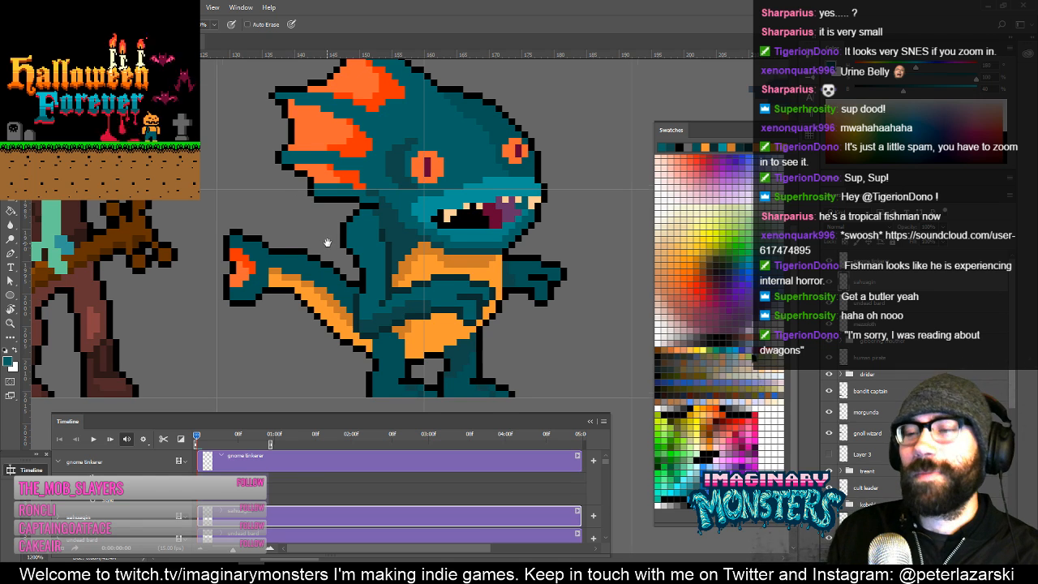
drag(327, 242, 331, 233)
alt+click(241, 234)
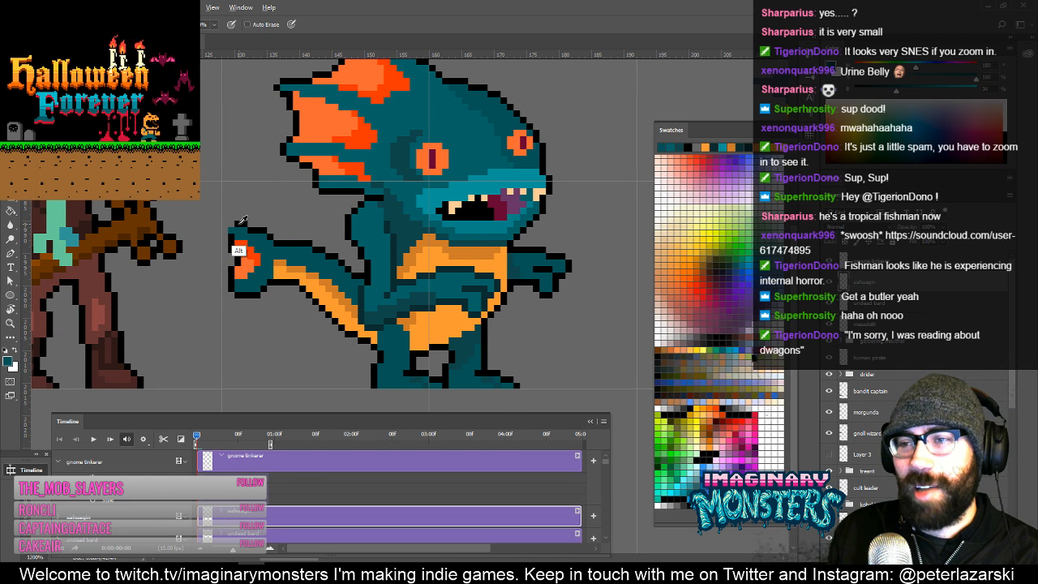
alt+click(240, 224)
click(231, 225)
click(225, 232)
Extend the lower tip of the tail fin with a dark teal pixel and a black outline.
alt+click(238, 288)
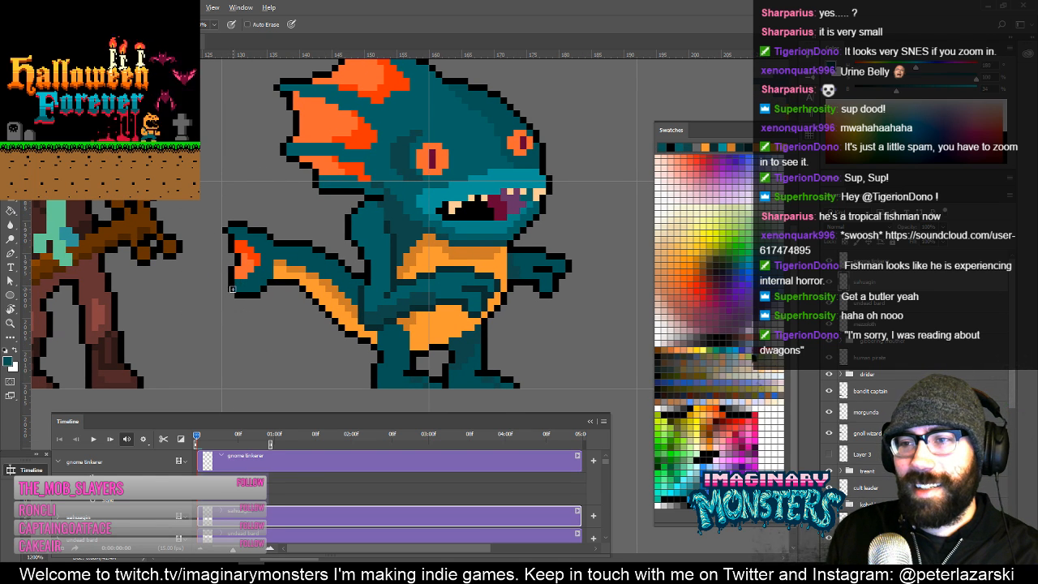
click(233, 288)
alt+click(240, 295)
click(232, 294)
click(225, 287)
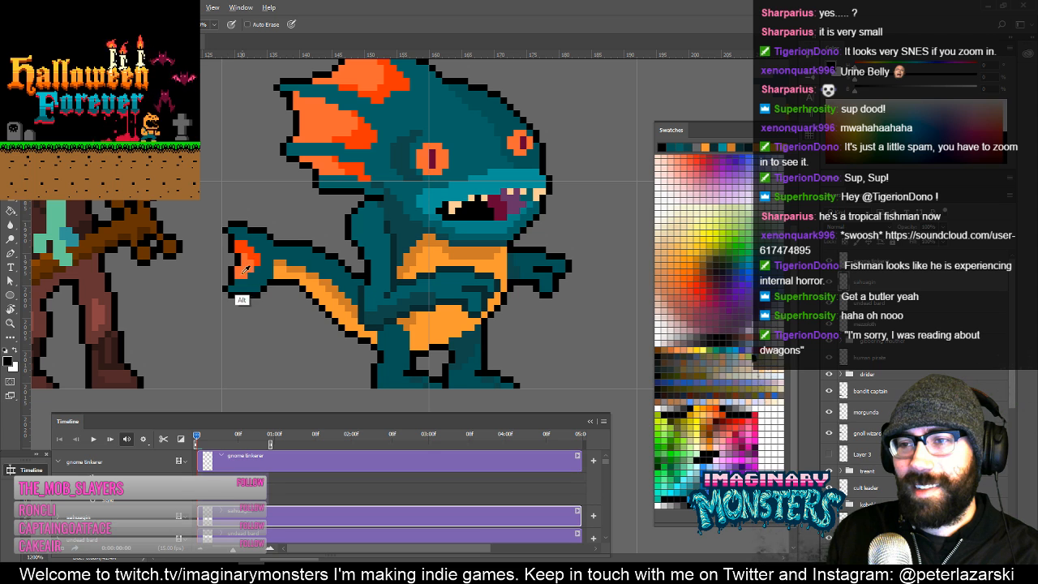
Shade the tail fin's orange area with red-orange, adjust the black outline of its notch and erase the leftover pixel outside.
alt+click(243, 271)
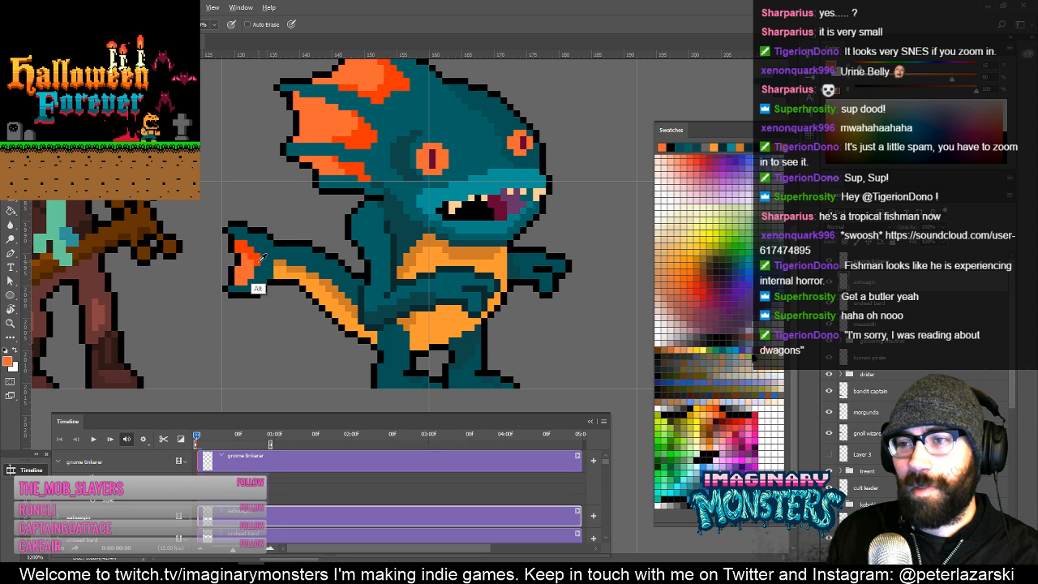
alt+click(256, 264)
click(242, 256)
alt+click(234, 293)
click(236, 267)
key(e)
click(231, 268)
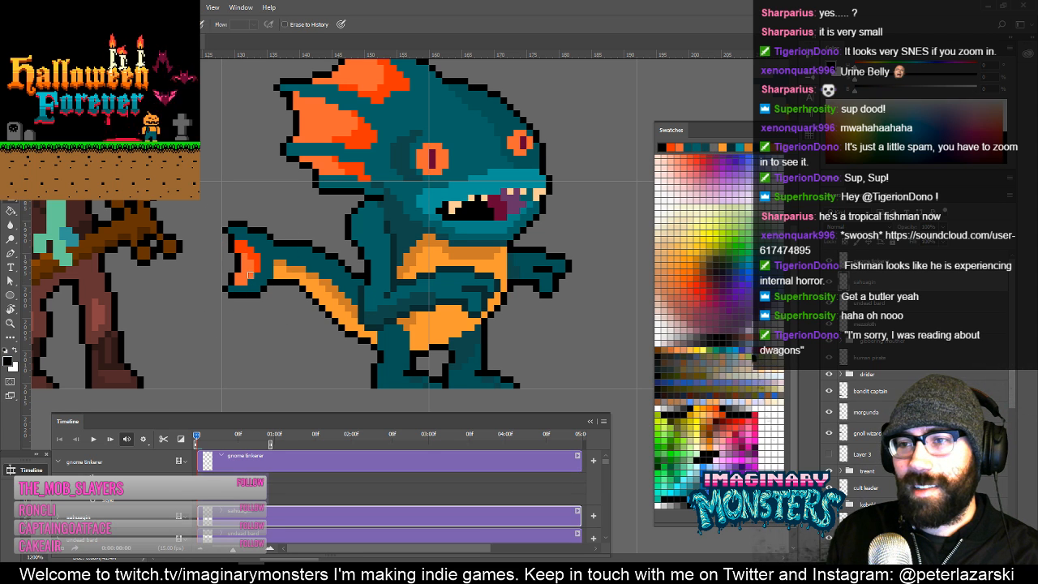
Widen the red-orange at the upper end of the tail fin and touch up the black outline above it.
drag(308, 281, 275, 279)
key(b)
alt+click(209, 234)
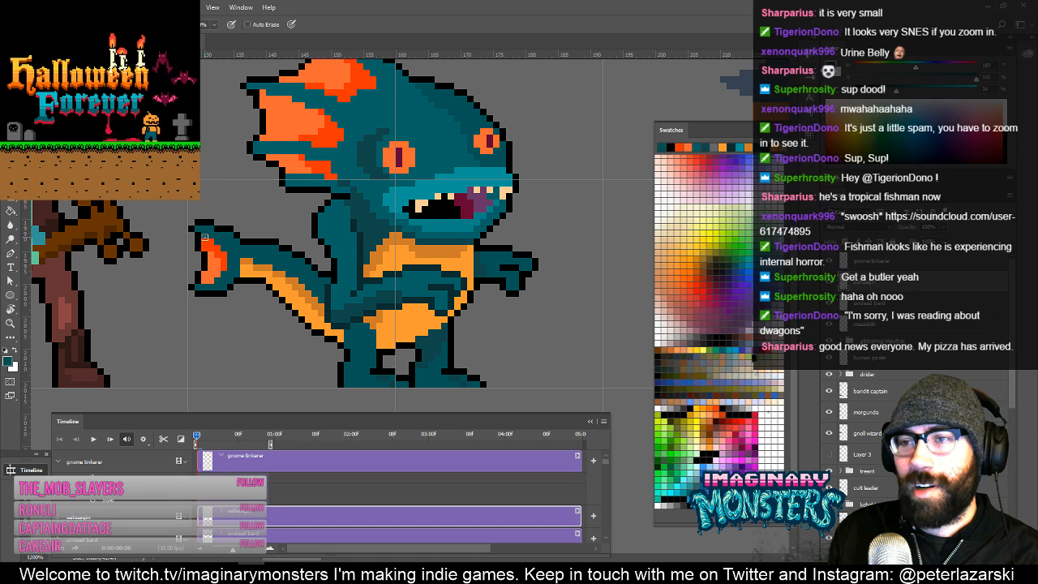
alt+click(211, 237)
click(212, 237)
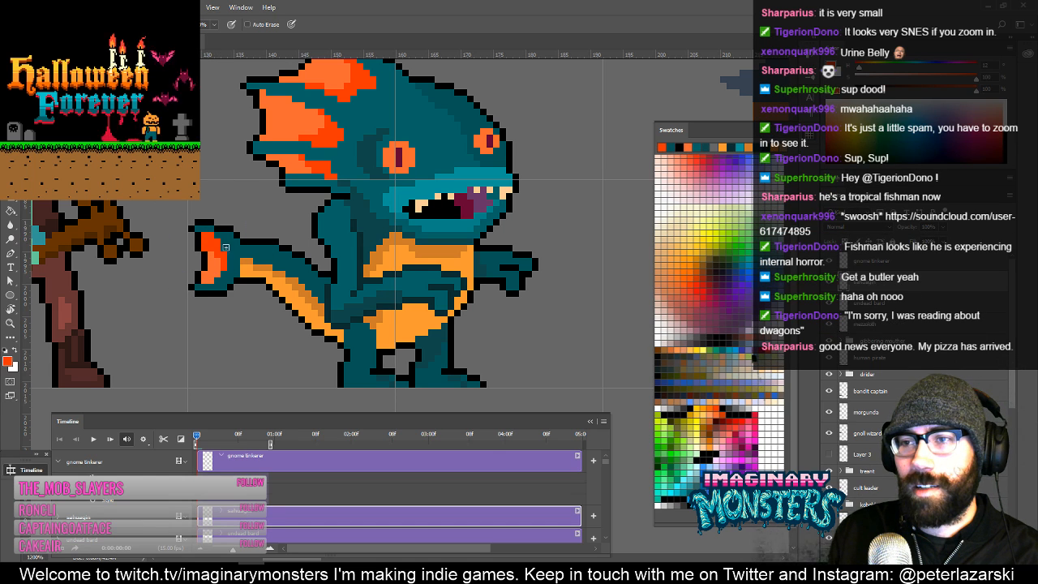
alt+click(220, 238)
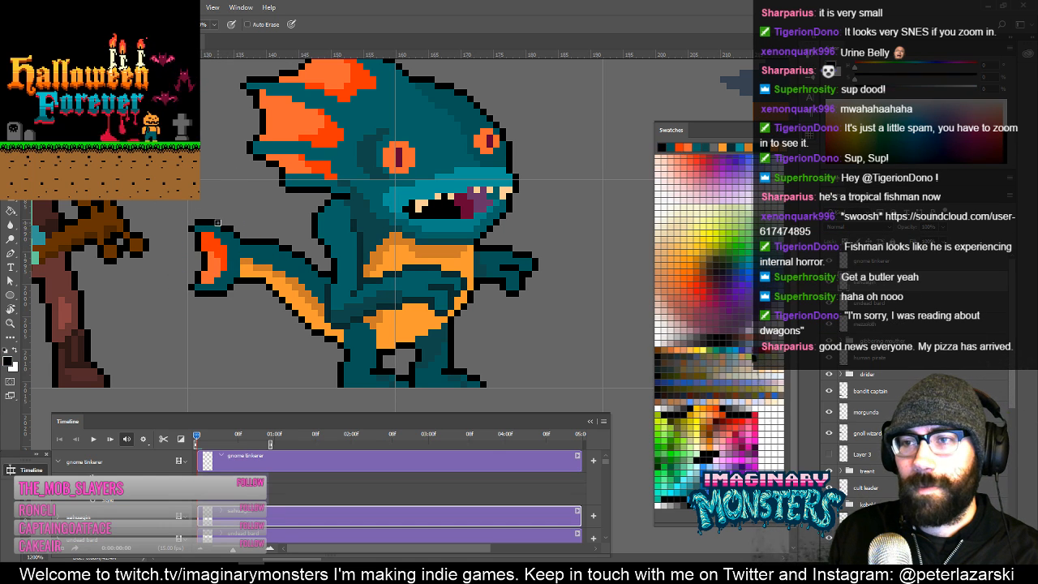
drag(300, 269, 287, 247)
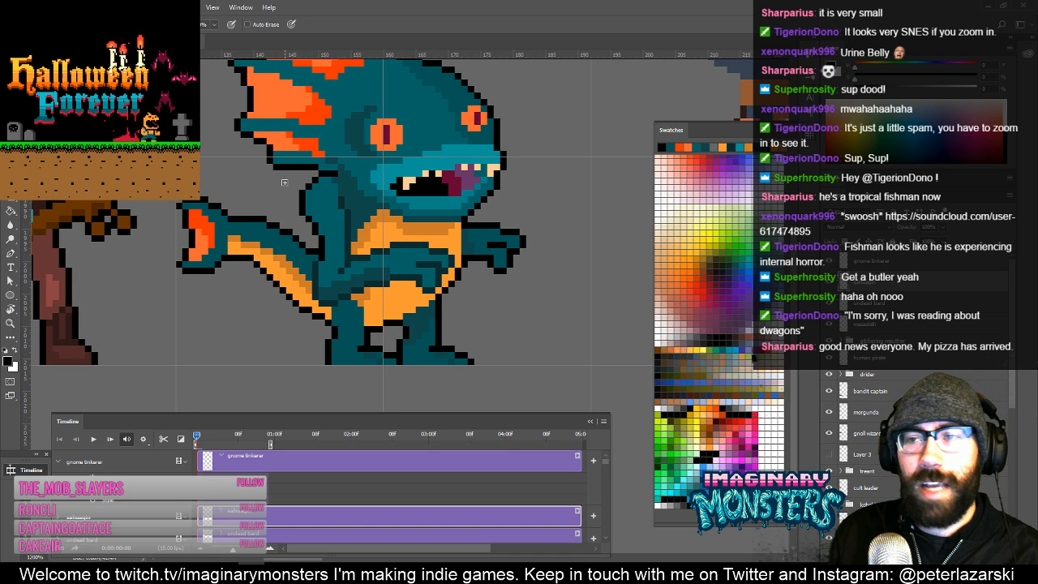
Extend the dark orange shading at the start of the tail's orange stripe, beside the fin.
drag(221, 222, 244, 224)
alt+click(254, 245)
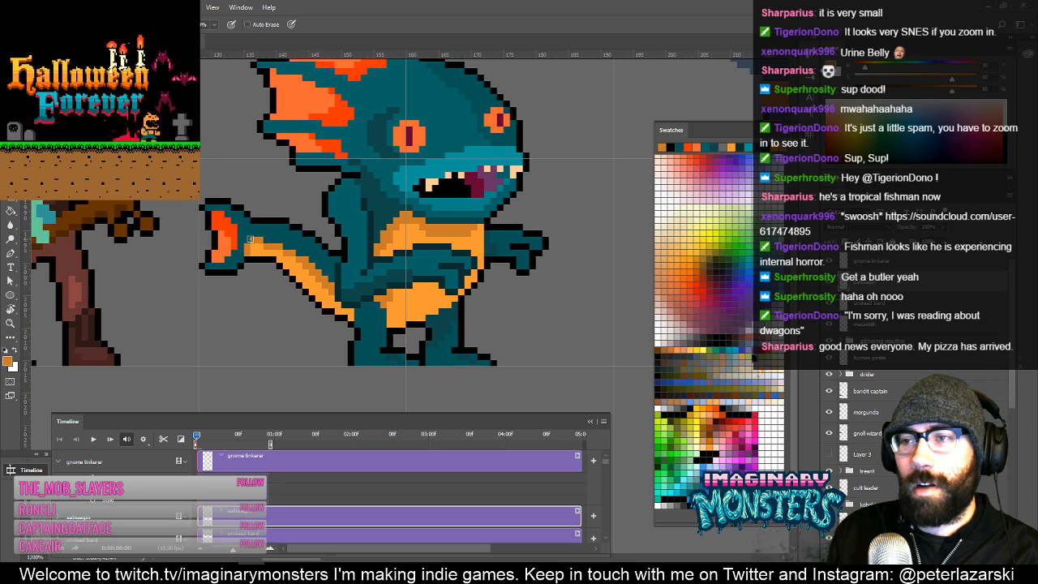
alt+click(246, 244)
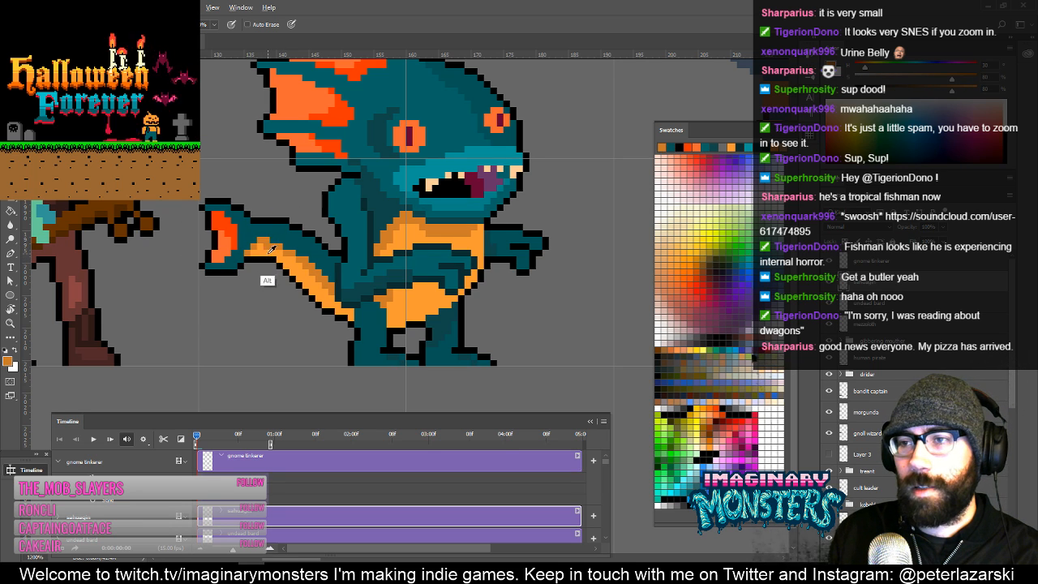
alt+click(266, 247)
drag(296, 262, 316, 239)
Touch up the black outline beneath the tail near the fin and the orange stripe pixels beside it.
alt+click(278, 242)
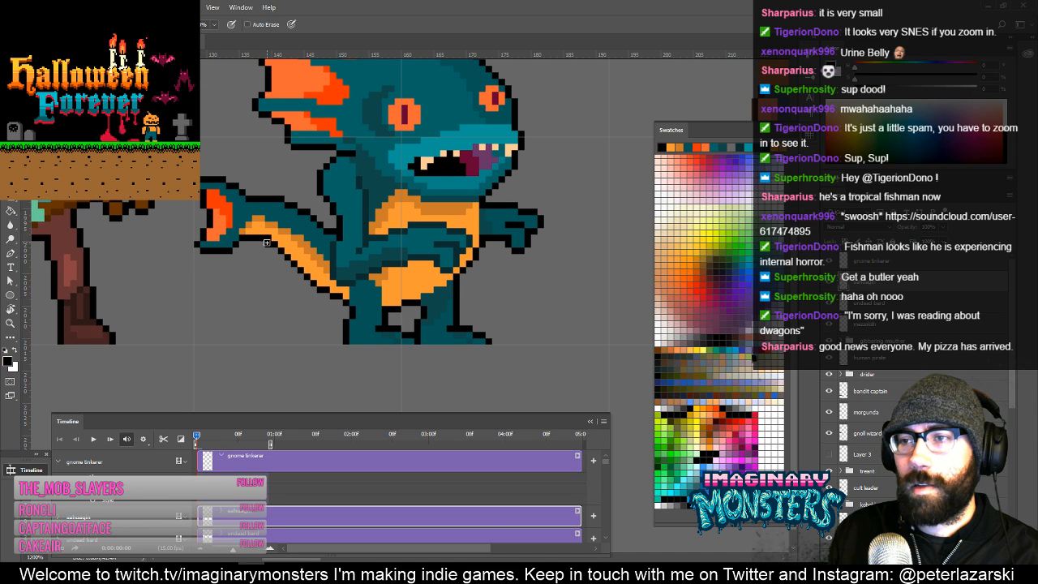
click(268, 243)
alt+click(276, 237)
click(270, 237)
drag(339, 285, 320, 297)
Continue the dark orange shading along the upper edge of the tail's stripe down to the body.
alt+click(369, 195)
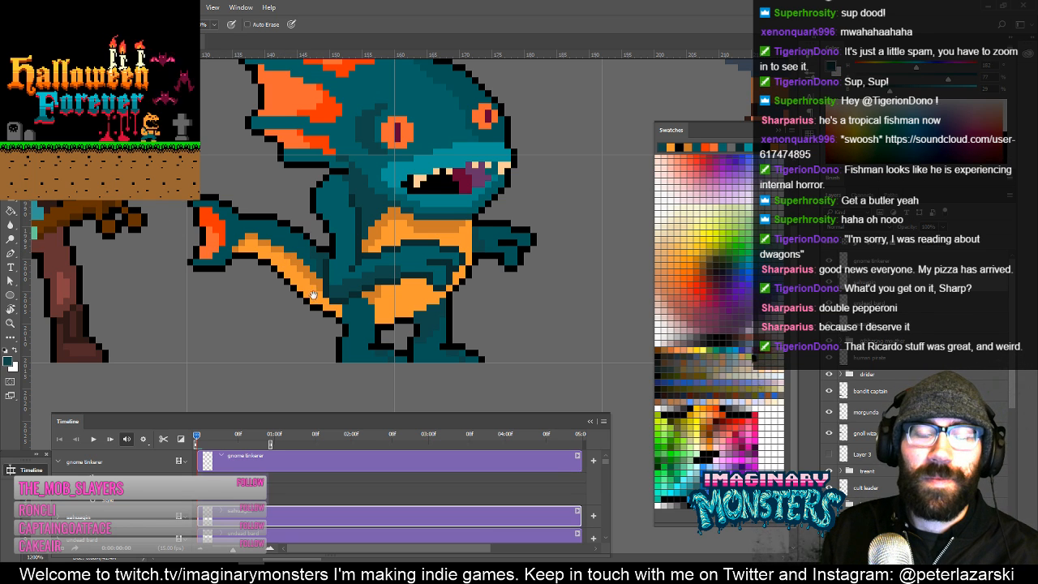
drag(314, 293, 330, 284)
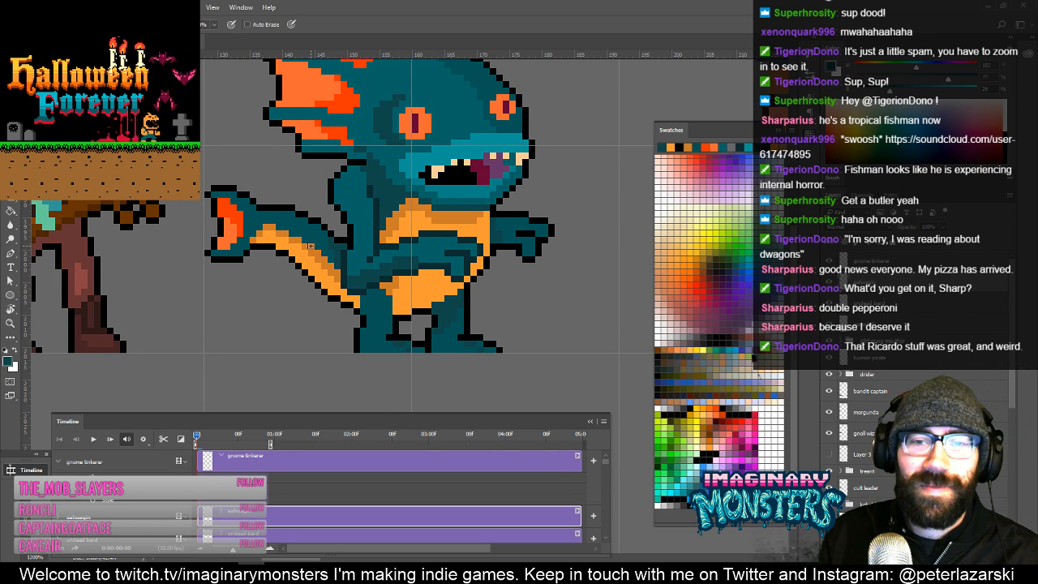
alt+click(332, 280)
click(338, 285)
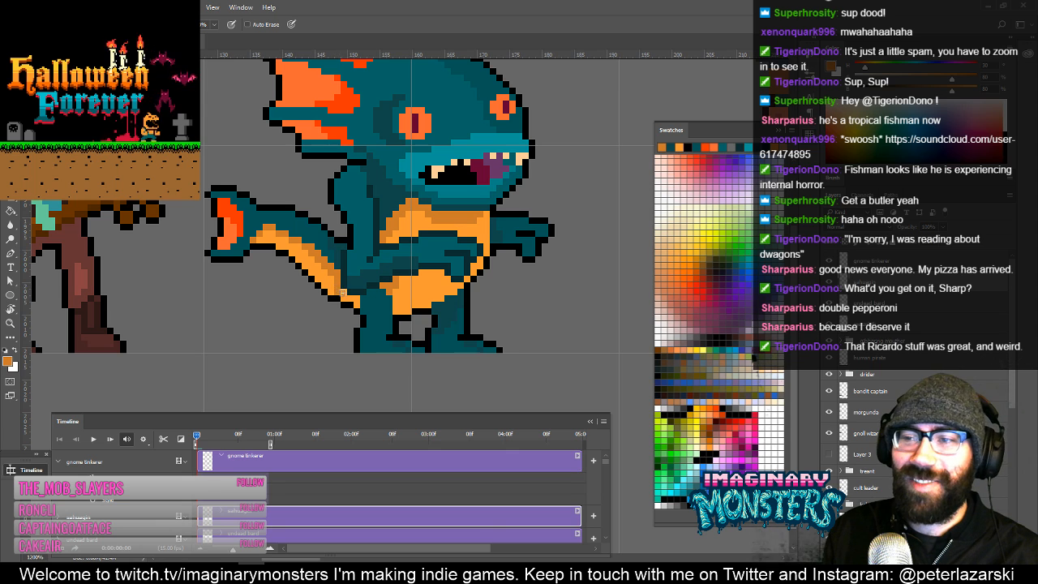
drag(359, 300, 371, 312)
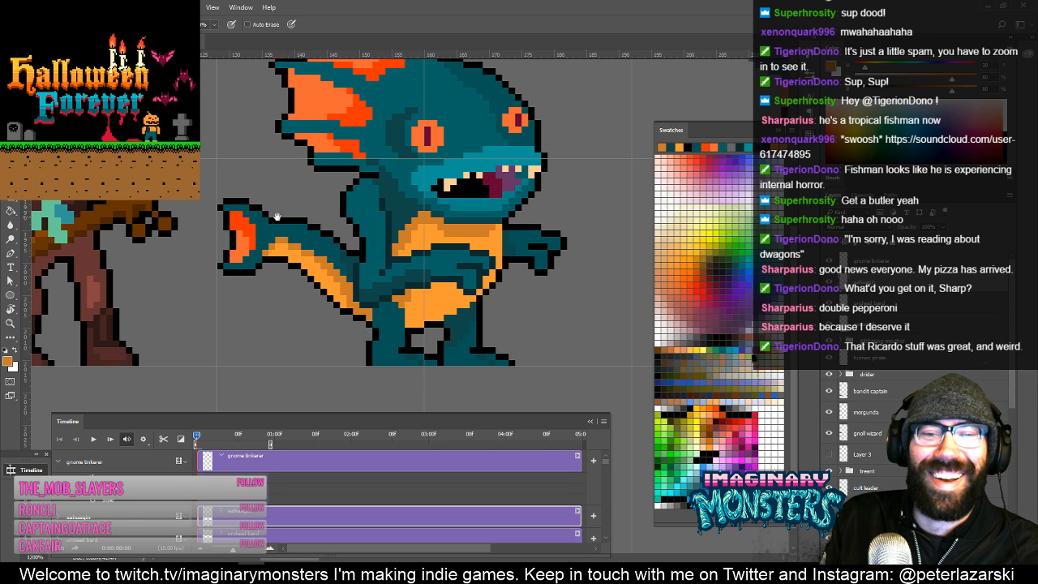
mouse_move(277, 216)
mouse_down()
mouse_move(316, 219)
mouse_move(296, 269)
mouse_move(284, 273)
mouse_up()
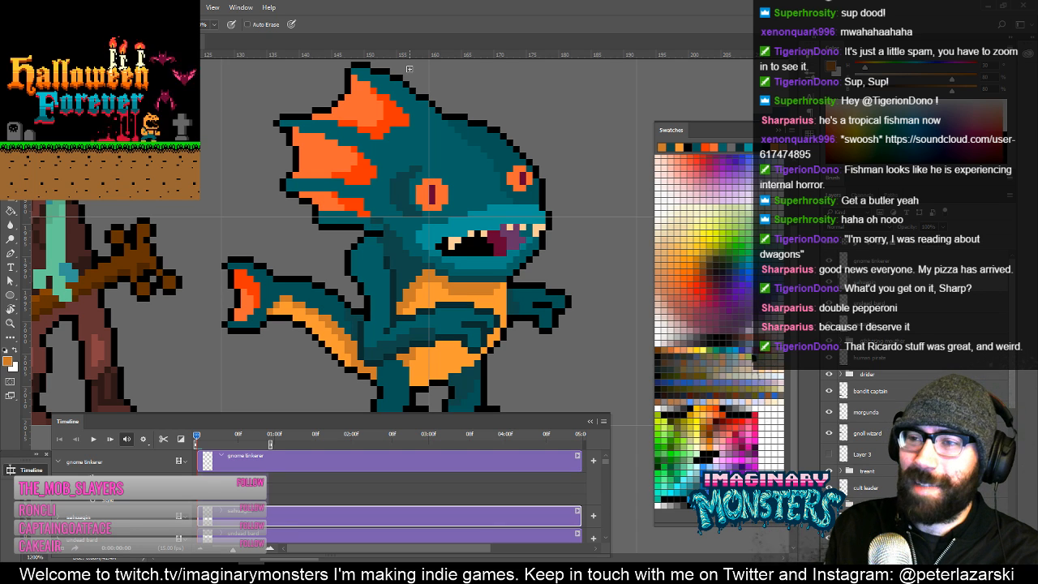
Touch up the near leg and foot with body teal.
alt+click(297, 126)
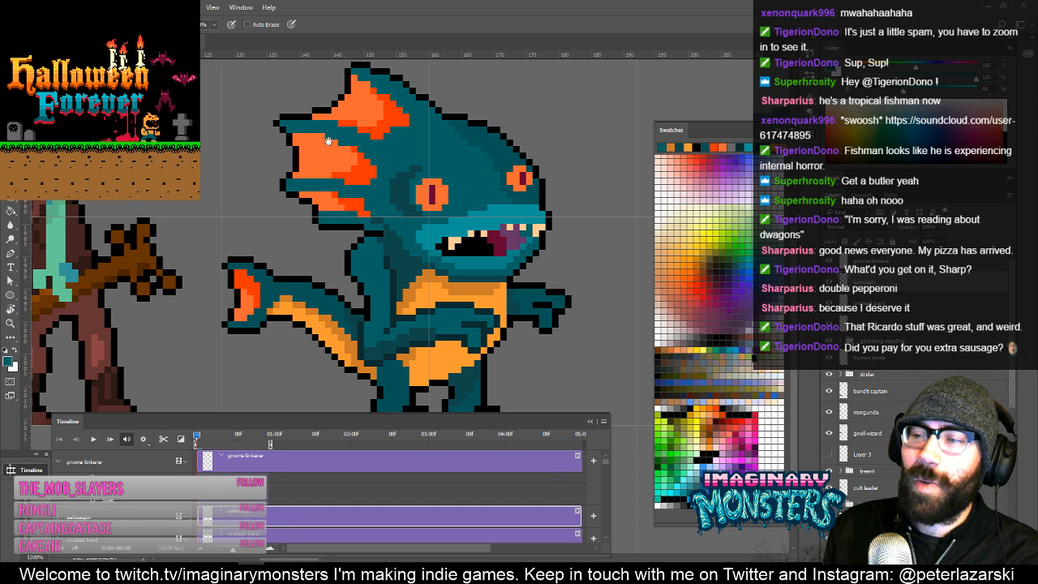
drag(334, 170, 336, 197)
drag(315, 259, 285, 213)
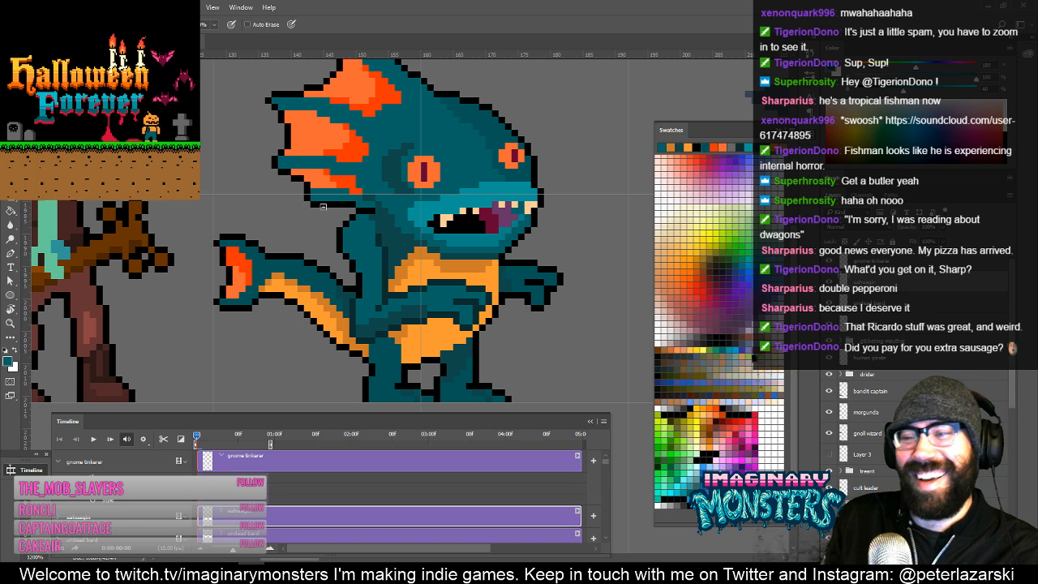
drag(337, 271, 315, 205)
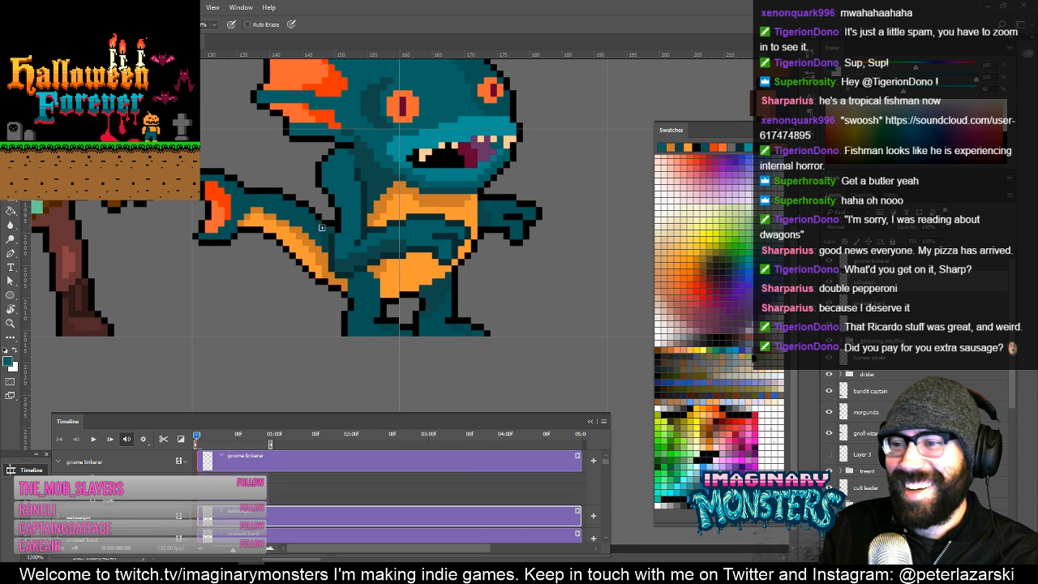
drag(351, 300, 339, 318)
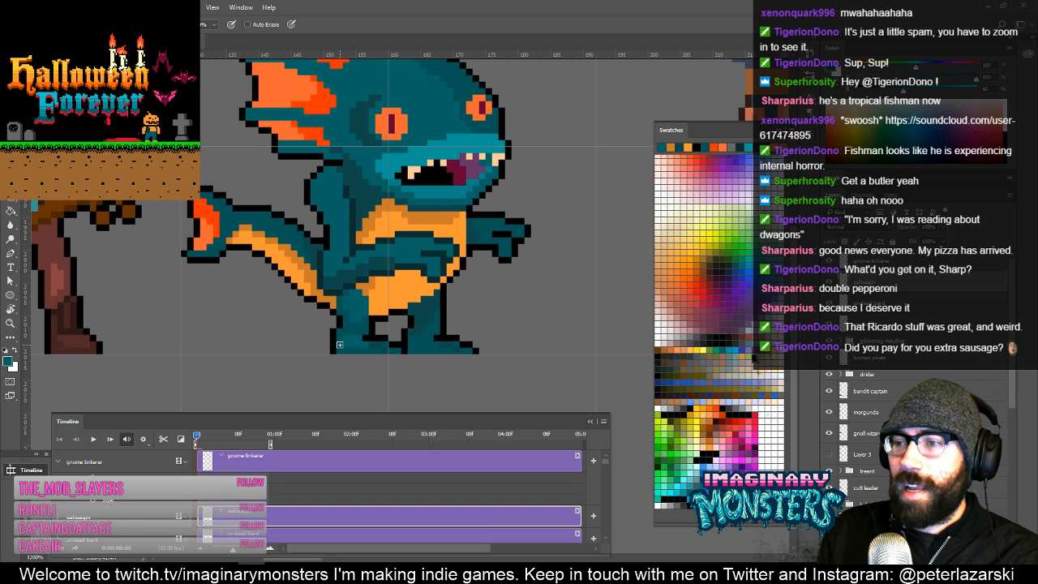
drag(438, 339, 397, 349)
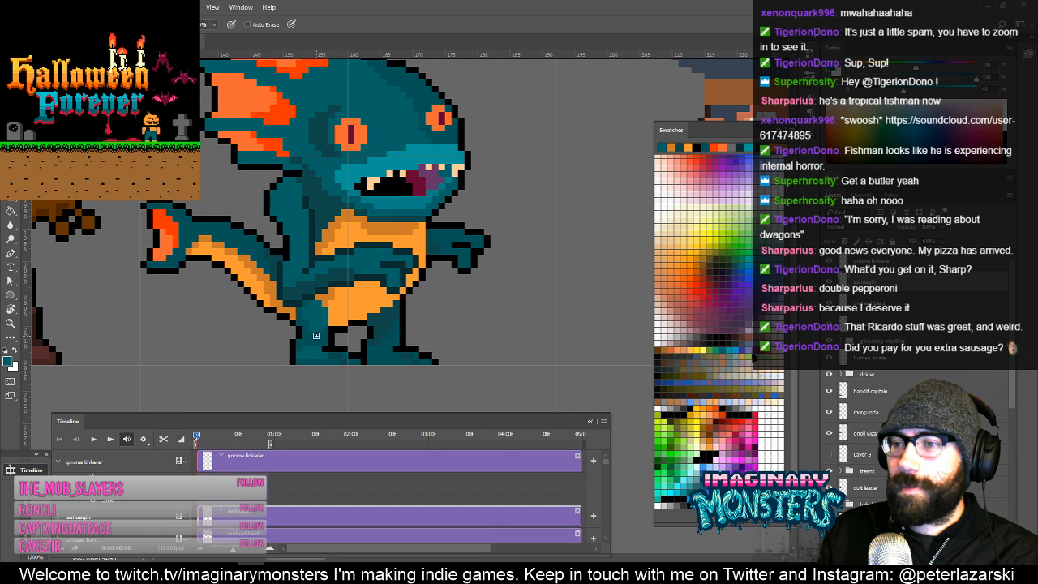
mouse_move(394, 347)
mouse_down()
mouse_move(420, 366)
mouse_move(421, 339)
mouse_move(438, 334)
mouse_move(381, 328)
mouse_move(398, 339)
mouse_move(382, 343)
mouse_move(394, 339)
mouse_up()
Shade the lower part of the orange belly beneath the near arm with dark orange.
alt+click(379, 334)
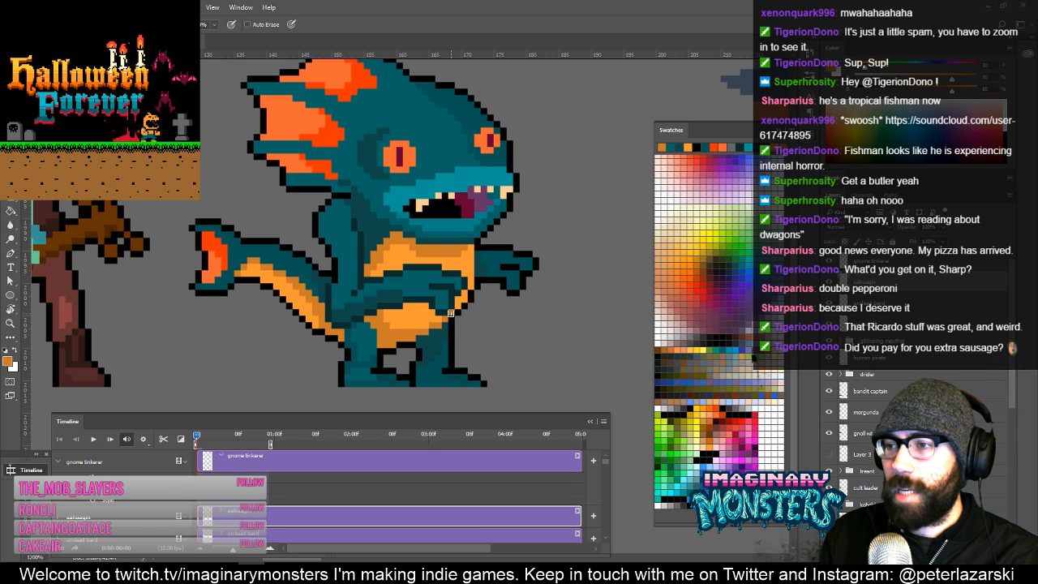
scroll(469, 295, up, 2)
scroll(454, 288, right, 1)
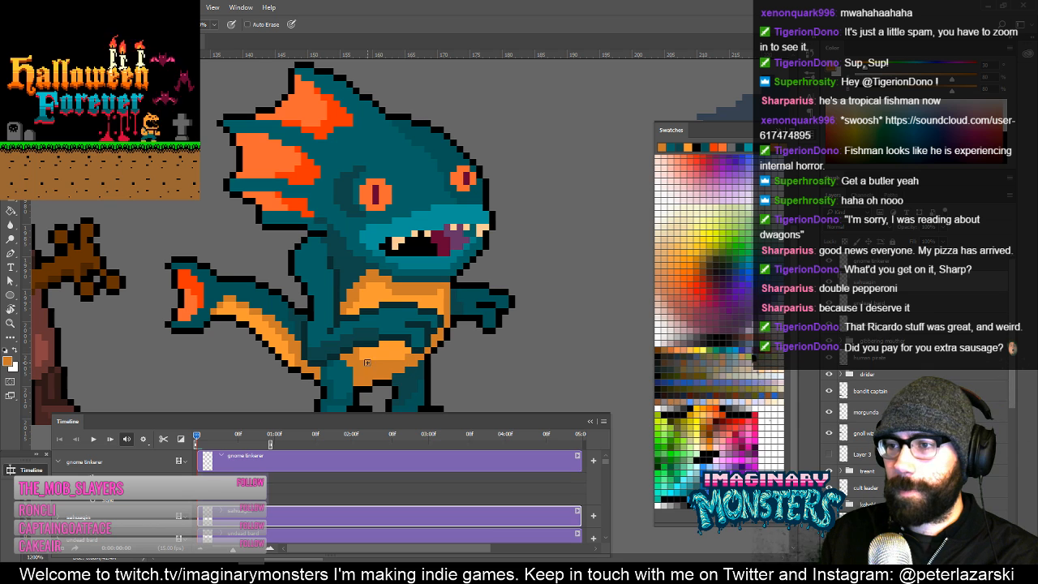
drag(388, 357, 367, 365)
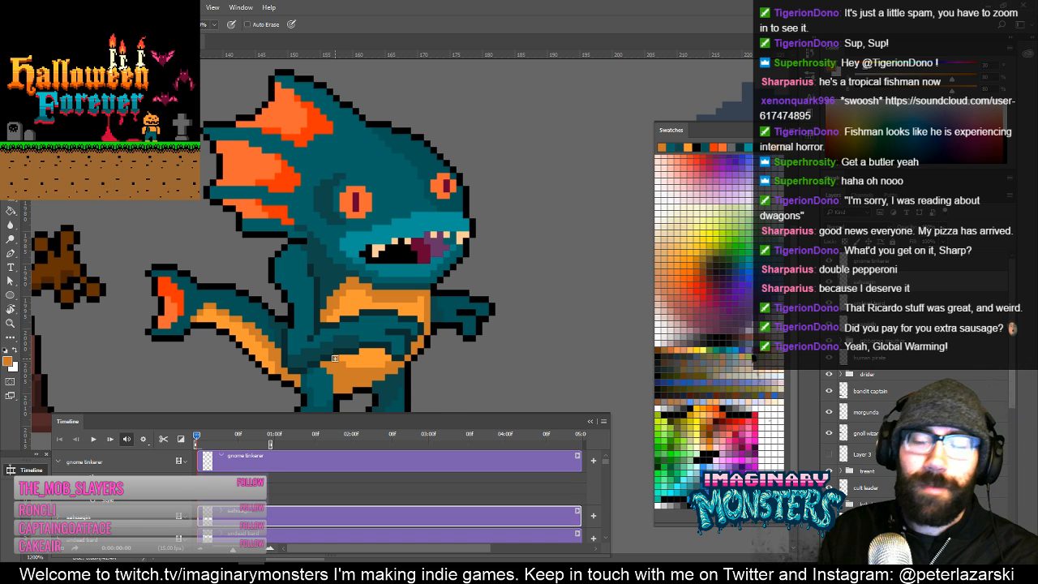
Touch up the black outline where the back of the head meets the near shoulder.
drag(300, 248, 357, 251)
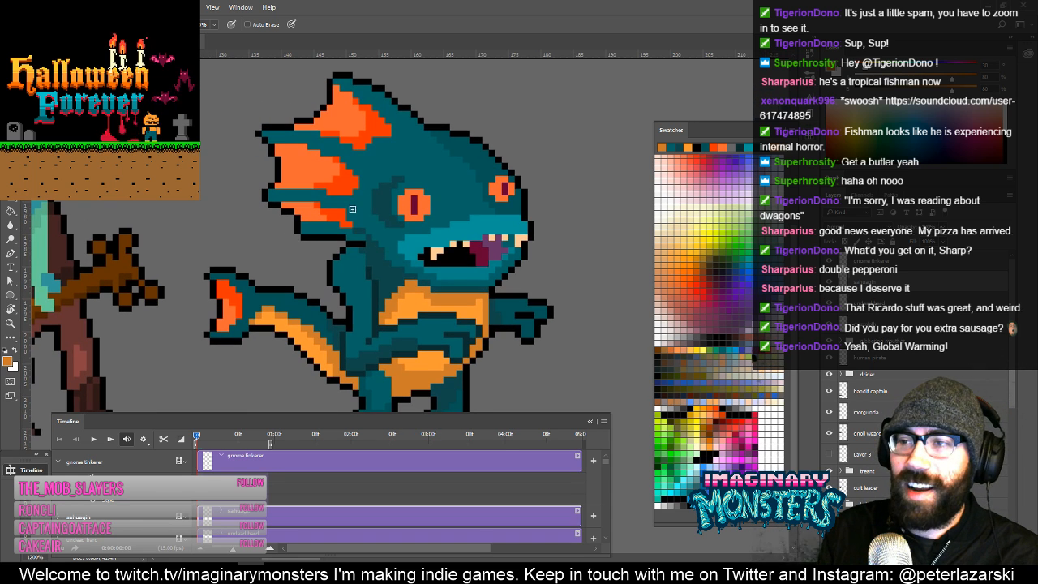
key(alt)
alt+click(366, 241)
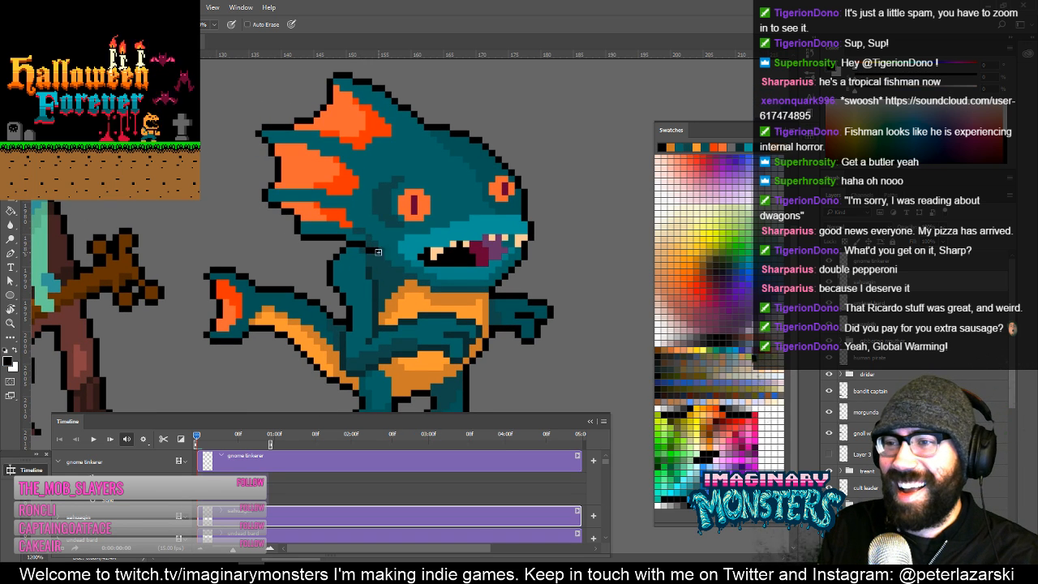
drag(379, 262, 416, 281)
click(403, 280)
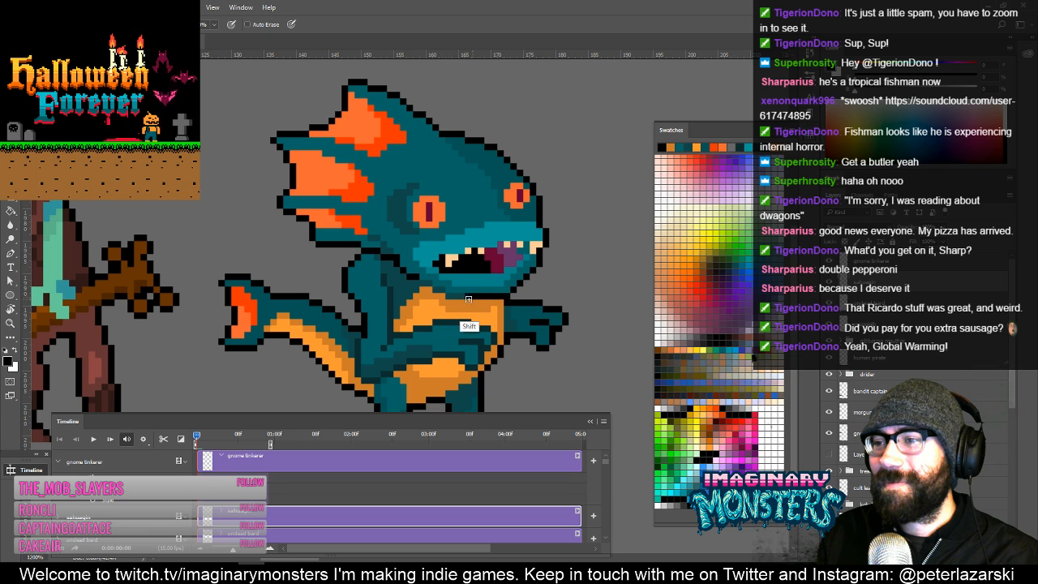
drag(383, 260, 404, 272)
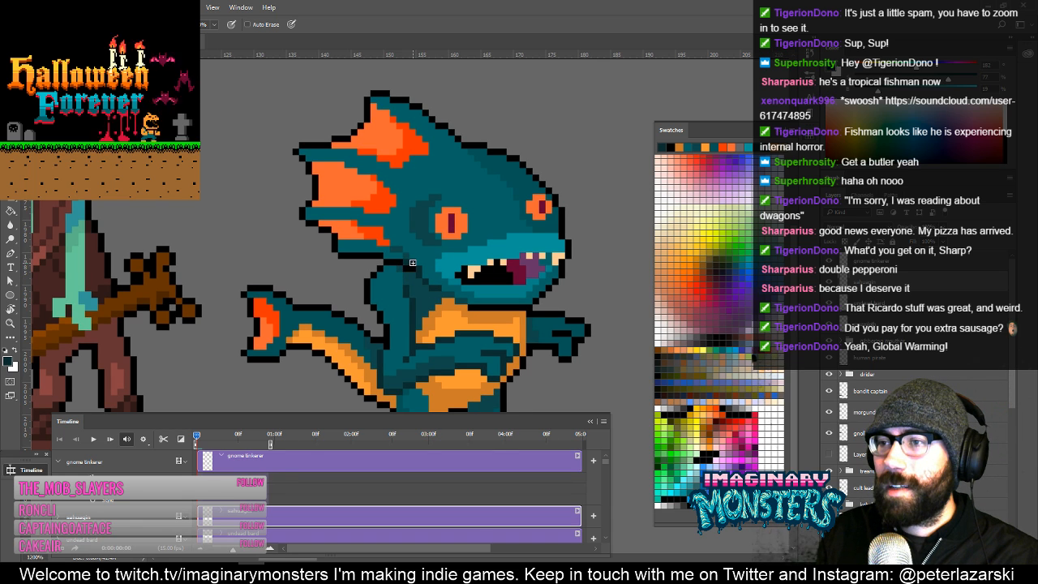
scroll(399, 247, up, 1)
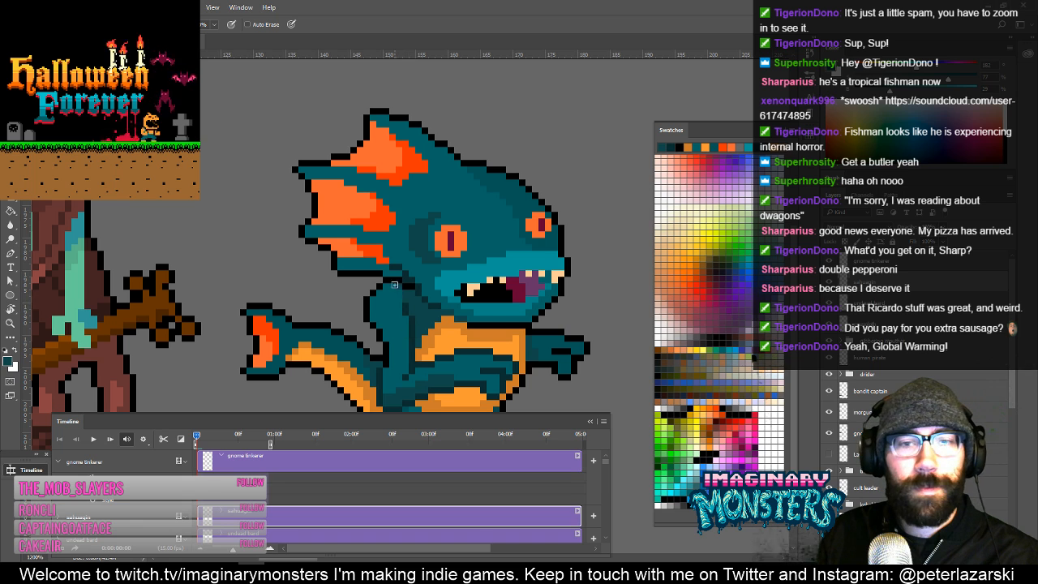
Restrict the Paint Bucket to contiguous pixels and touch up the lower edge of the lowest head fin with body teal.
key(g)
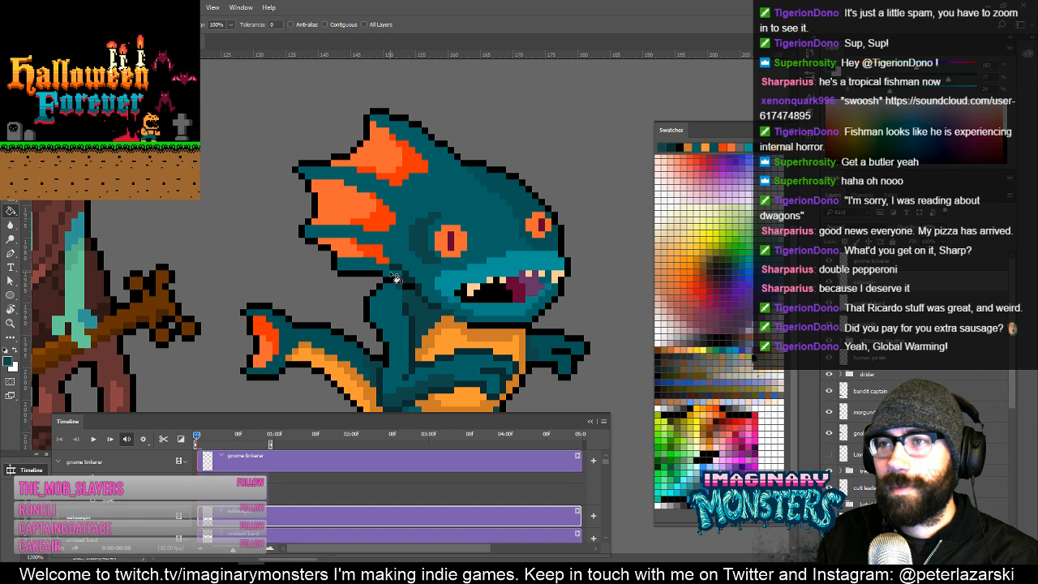
click(344, 25)
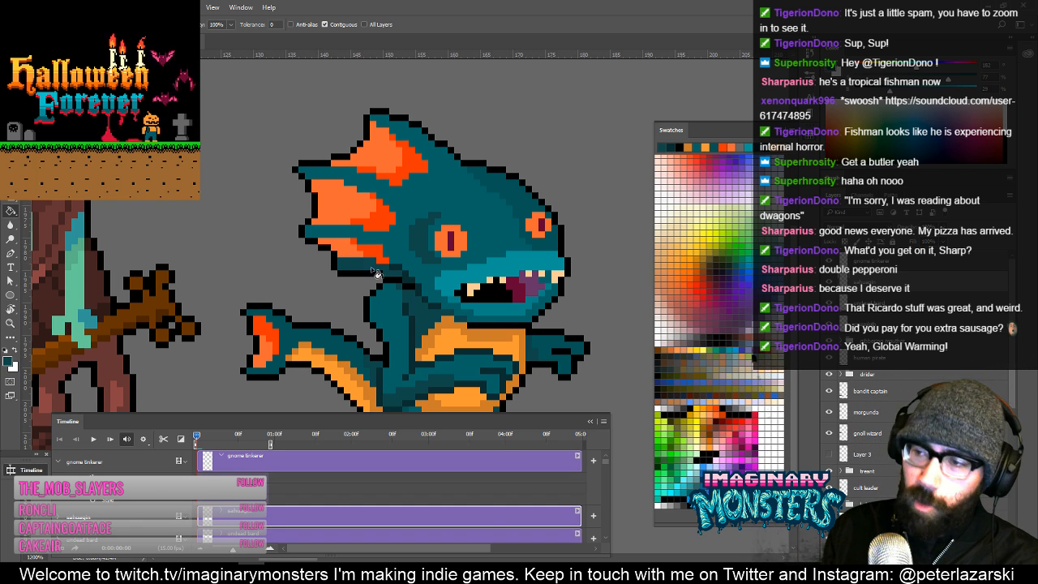
key(b)
alt+click(395, 250)
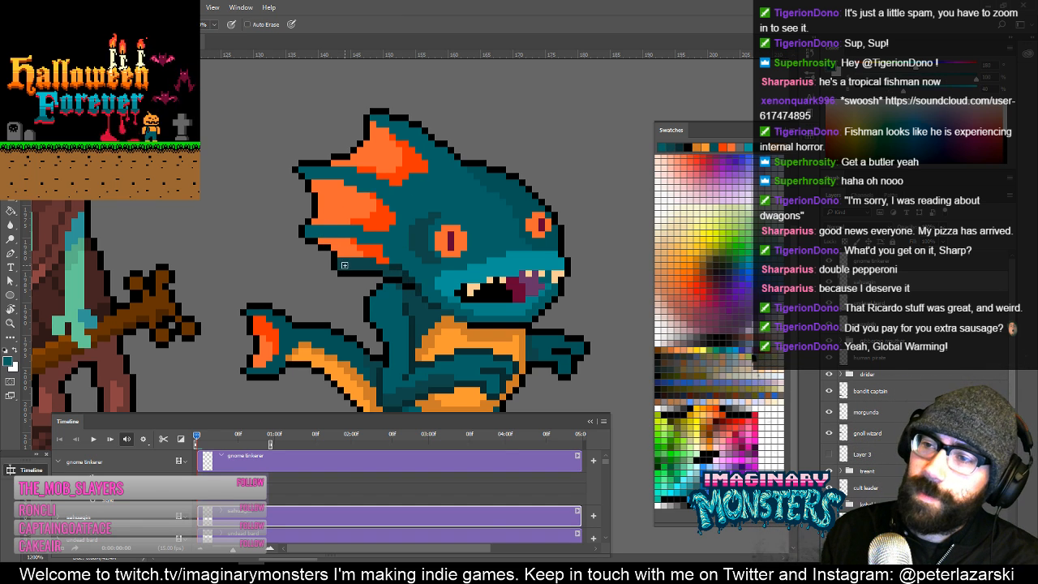
drag(341, 261, 412, 244)
Shade the teal spines between the orange head fins with dark teal.
alt+click(401, 281)
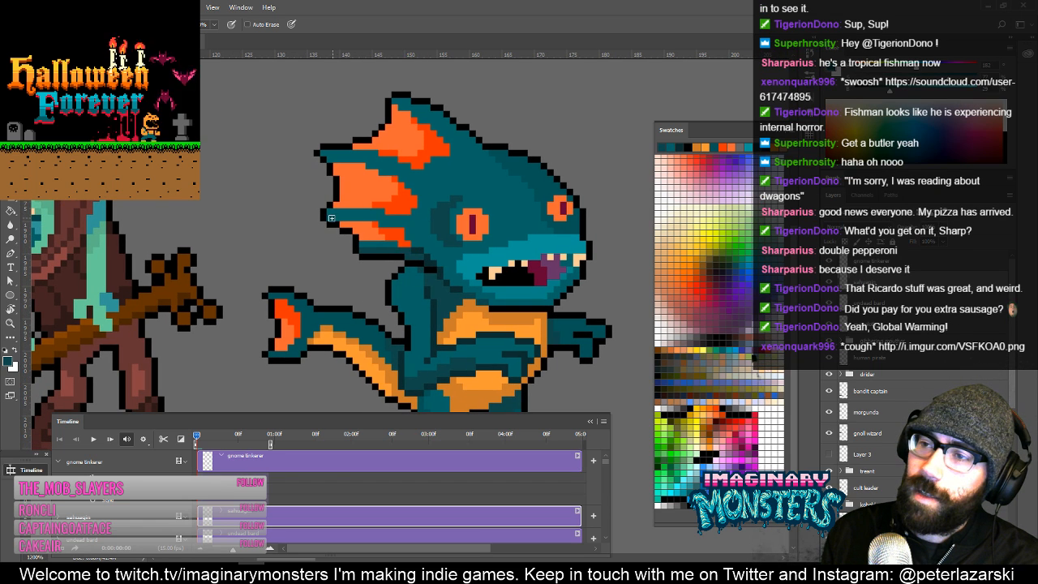
drag(332, 218, 401, 223)
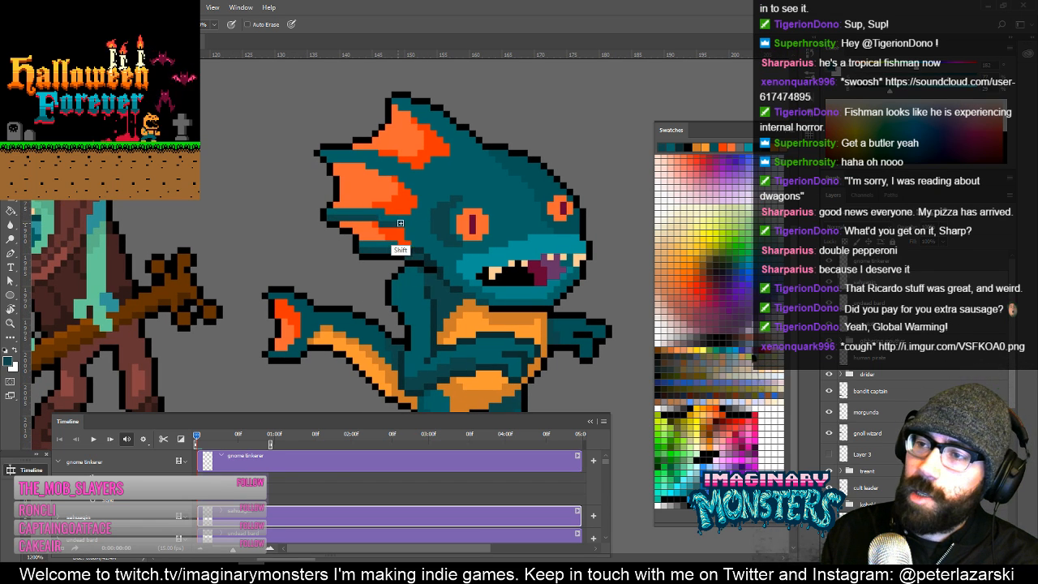
drag(421, 190, 406, 238)
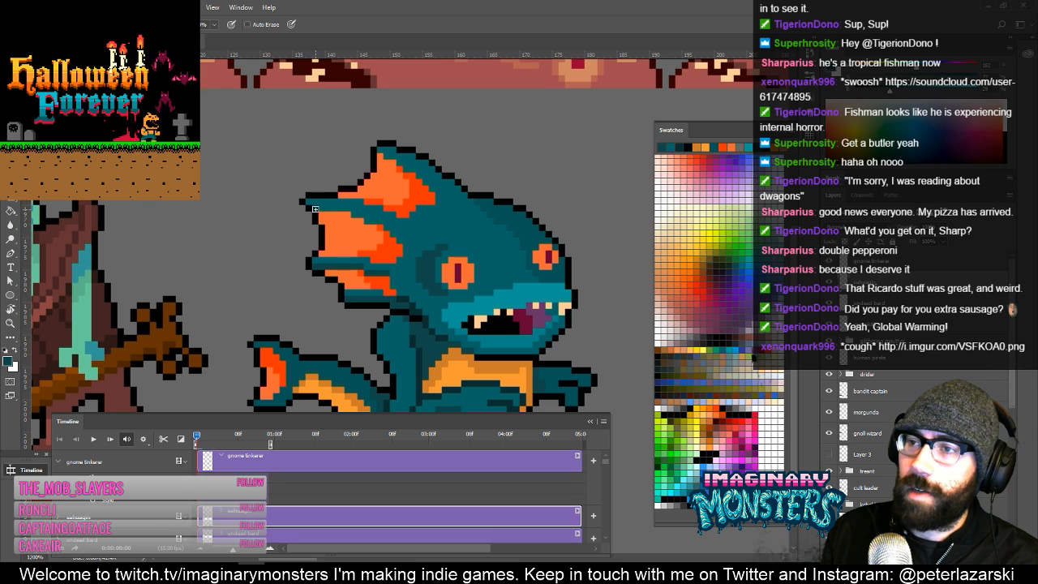
drag(315, 208, 371, 216)
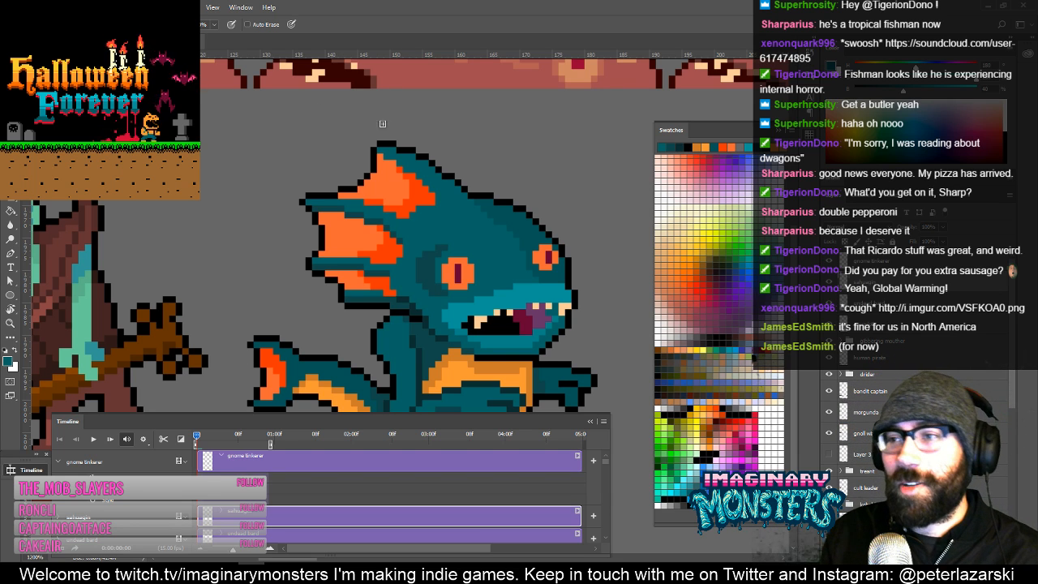
scroll(406, 217, up, 1)
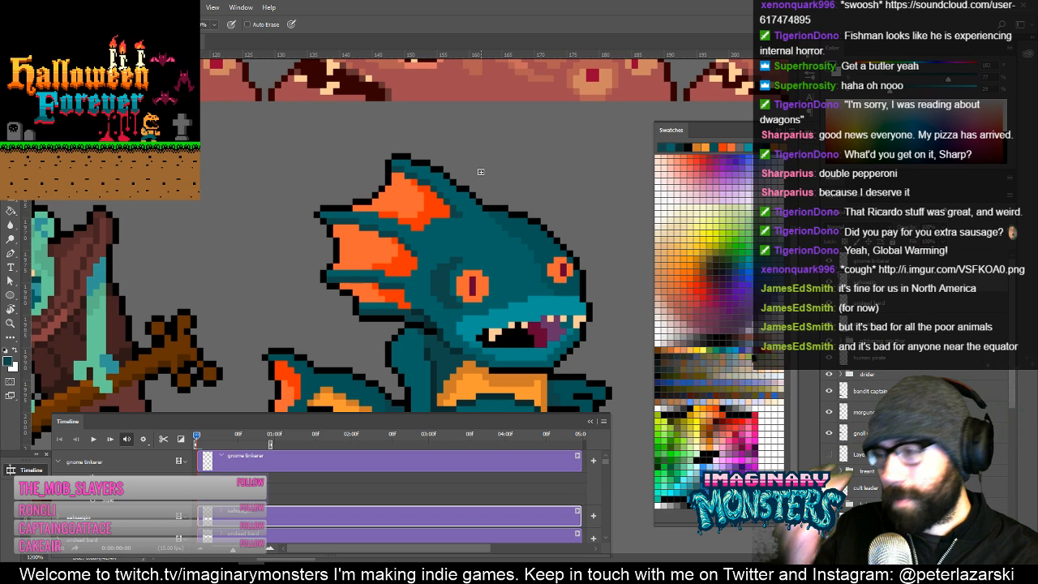
Shade the head around the bases of the orange fins with dark teal and refine the patches with body teal.
drag(425, 209, 337, 213)
alt+click(372, 235)
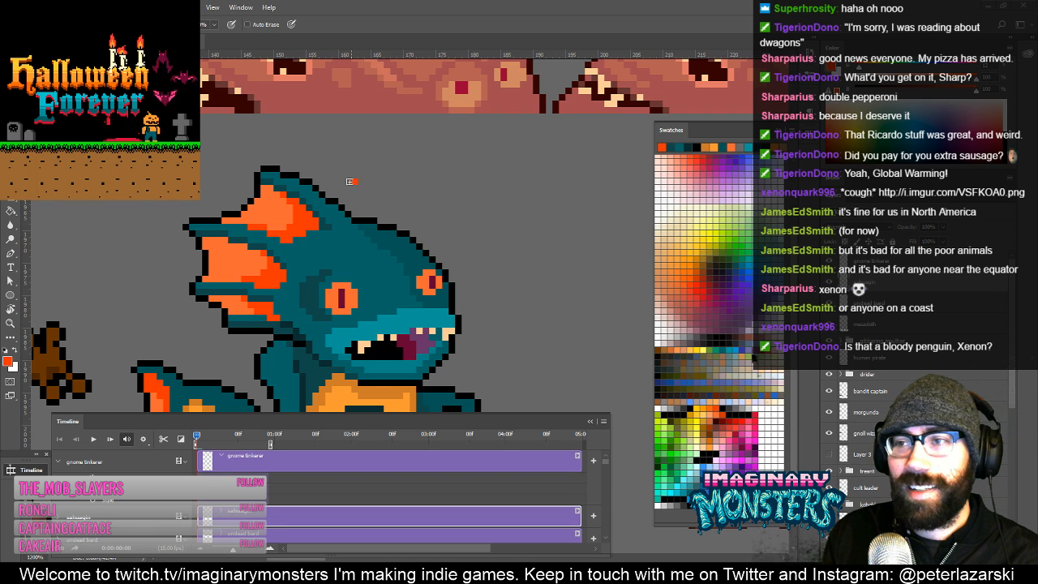
drag(359, 181, 441, 170)
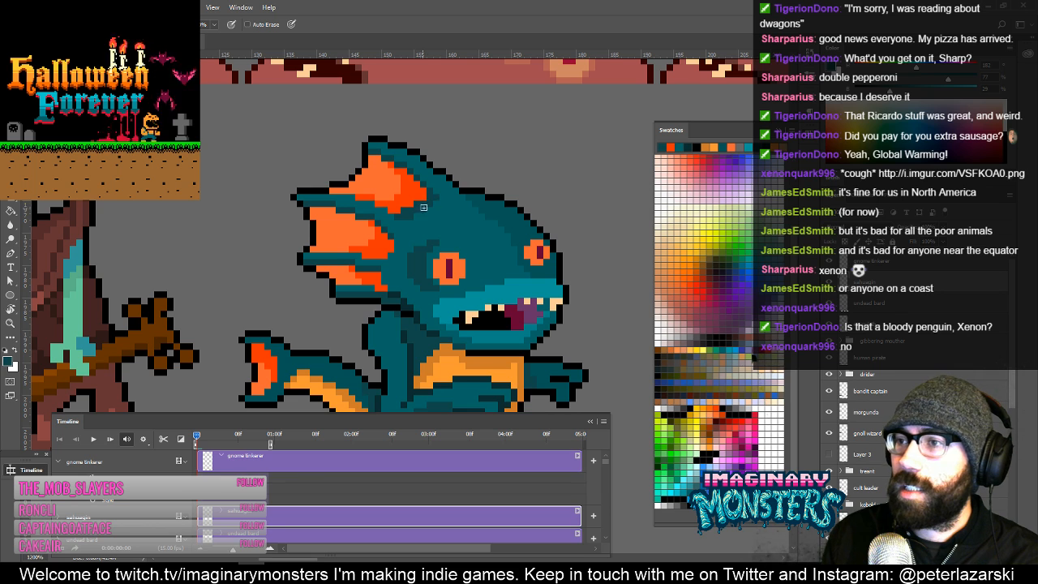
drag(472, 233, 349, 256)
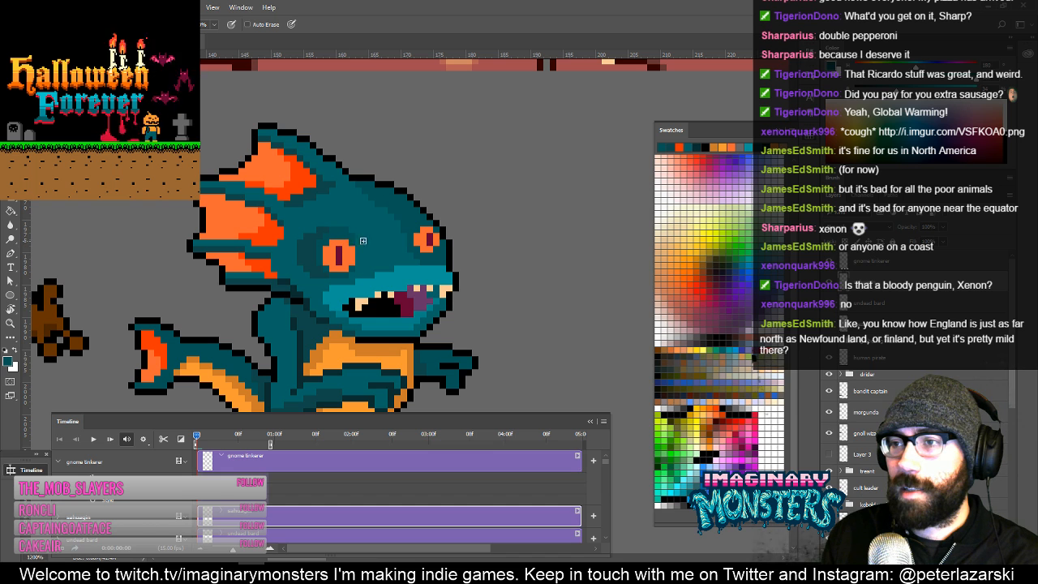
drag(384, 209, 420, 233)
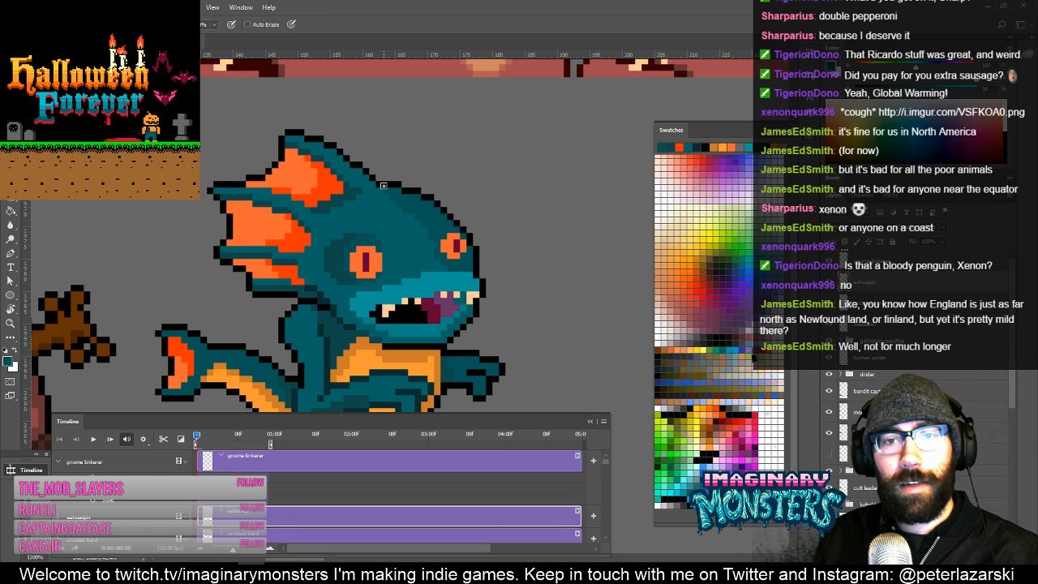
drag(403, 285, 377, 270)
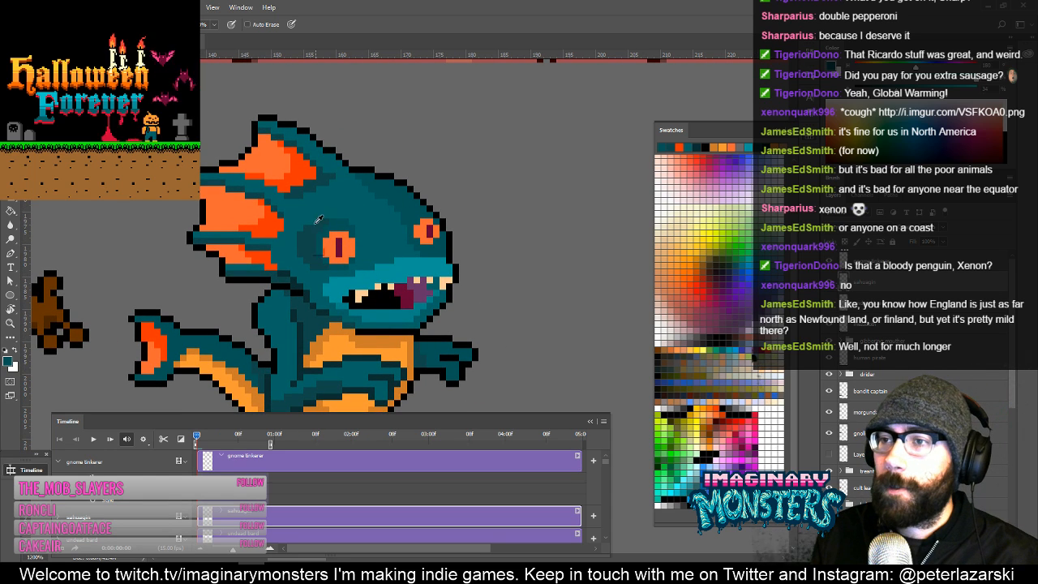
drag(365, 245, 357, 234)
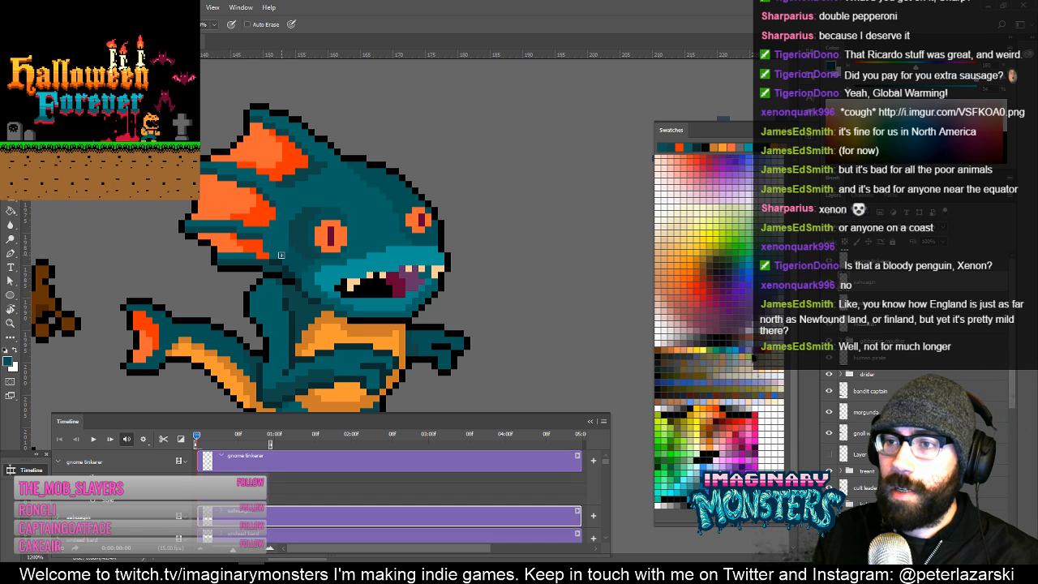
drag(256, 239, 294, 239)
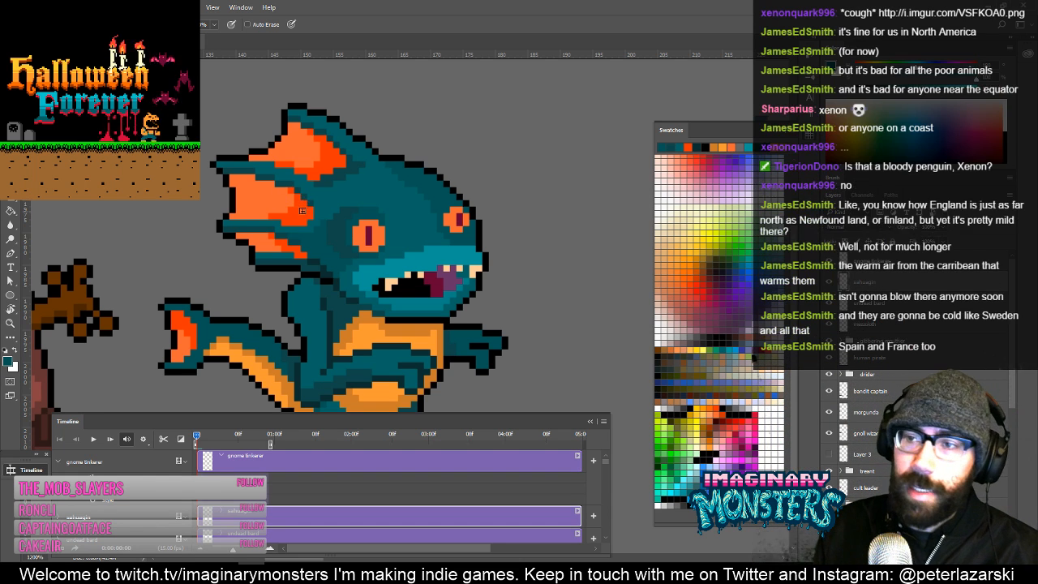
drag(315, 227, 292, 238)
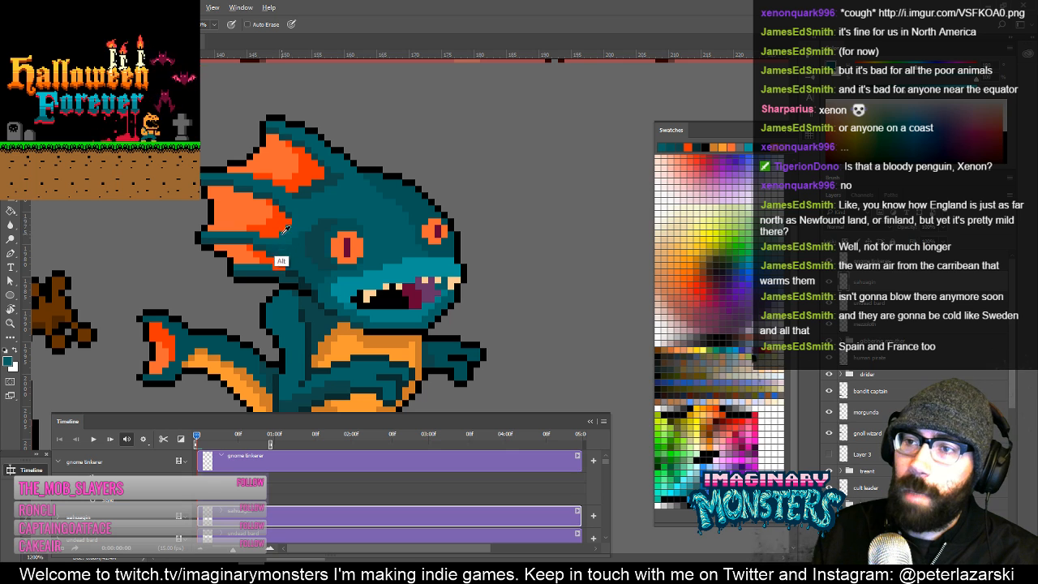
drag(326, 205, 311, 219)
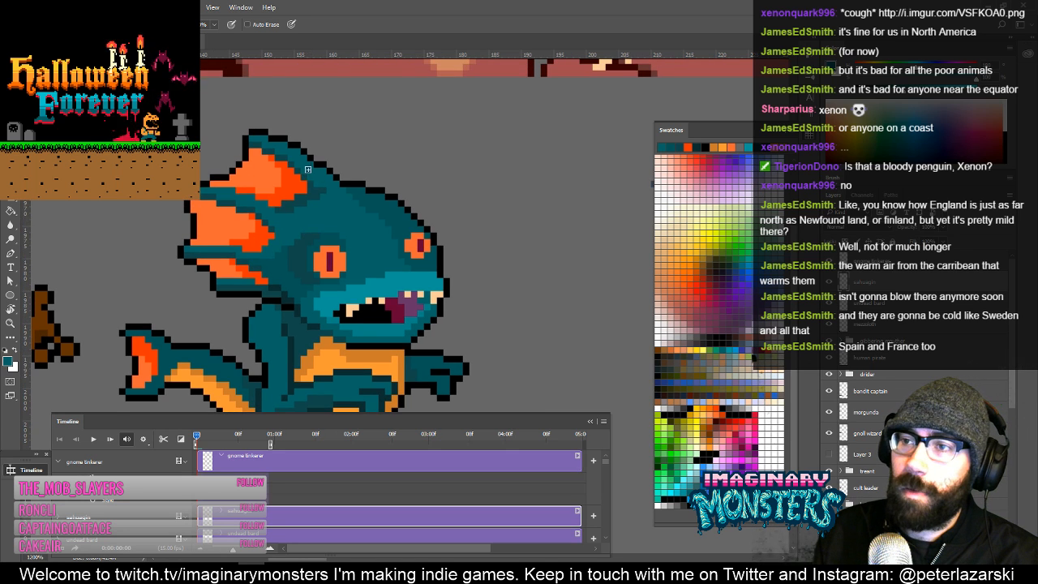
drag(374, 249, 349, 242)
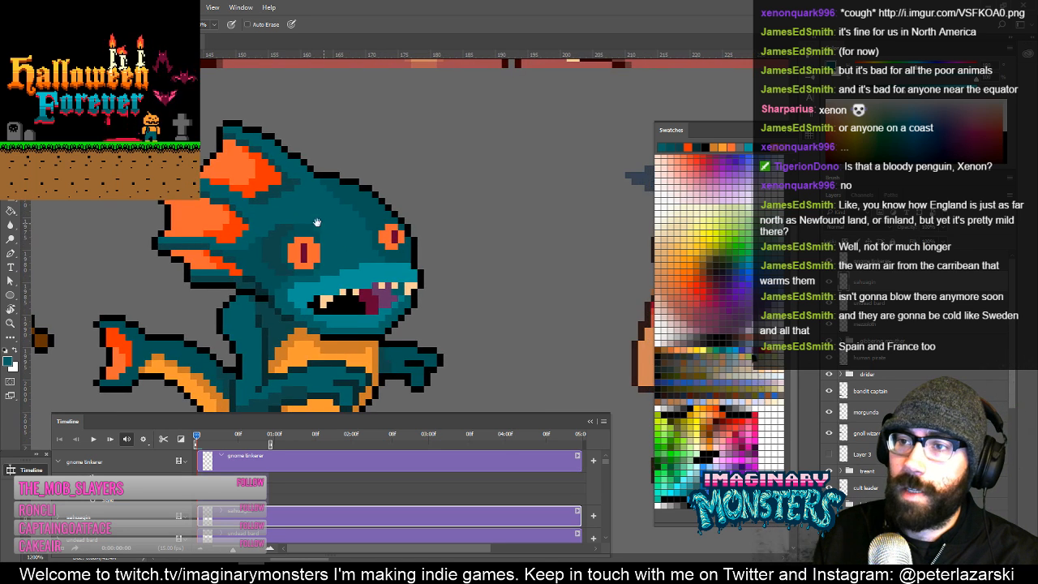
Touch up the shading between the far eye and the upper lip with sampled teal tones.
alt+click(274, 250)
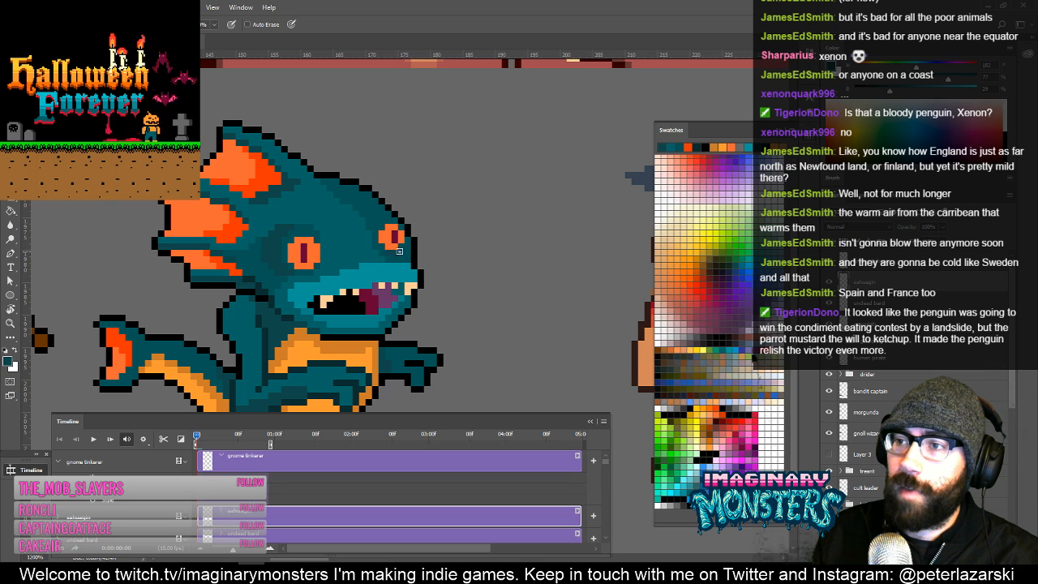
click(408, 252)
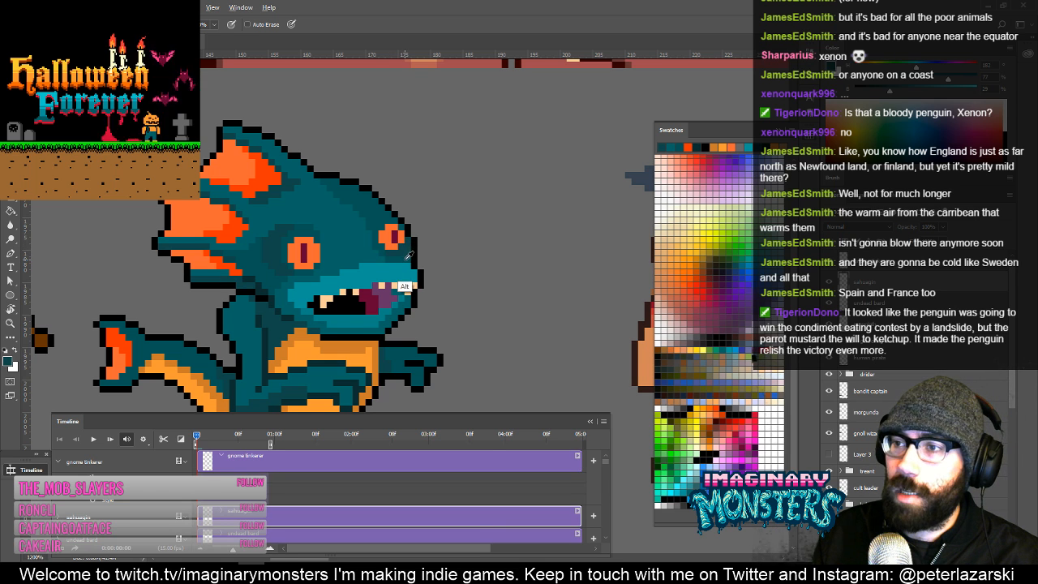
alt+click(399, 292)
click(407, 252)
drag(426, 231, 442, 240)
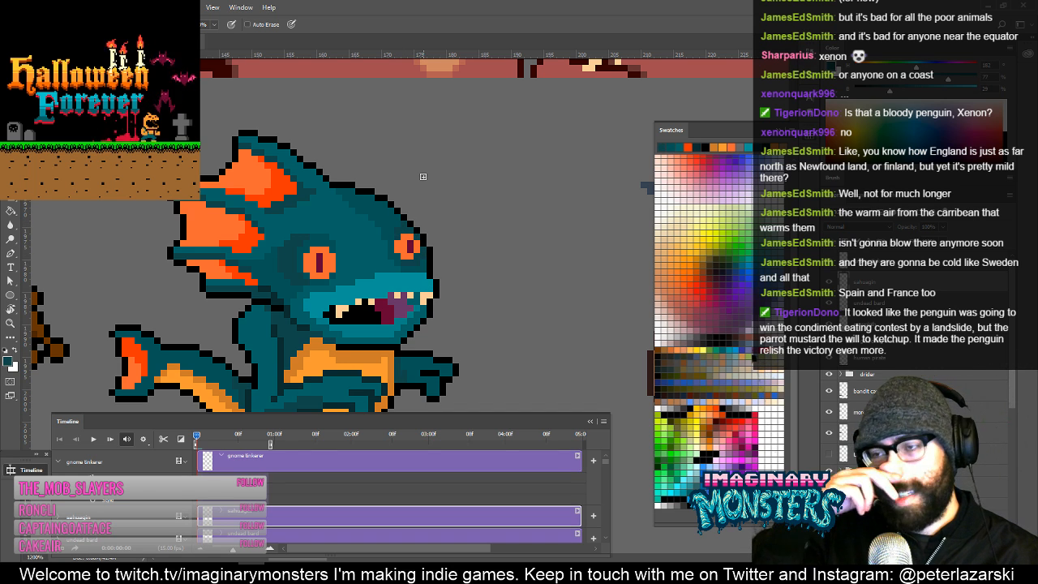
mouse_move(384, 257)
mouse_down()
mouse_move(414, 235)
mouse_move(440, 242)
mouse_move(431, 227)
mouse_move(442, 230)
mouse_up()
alt+click(412, 240)
alt+click(436, 201)
drag(434, 229, 453, 229)
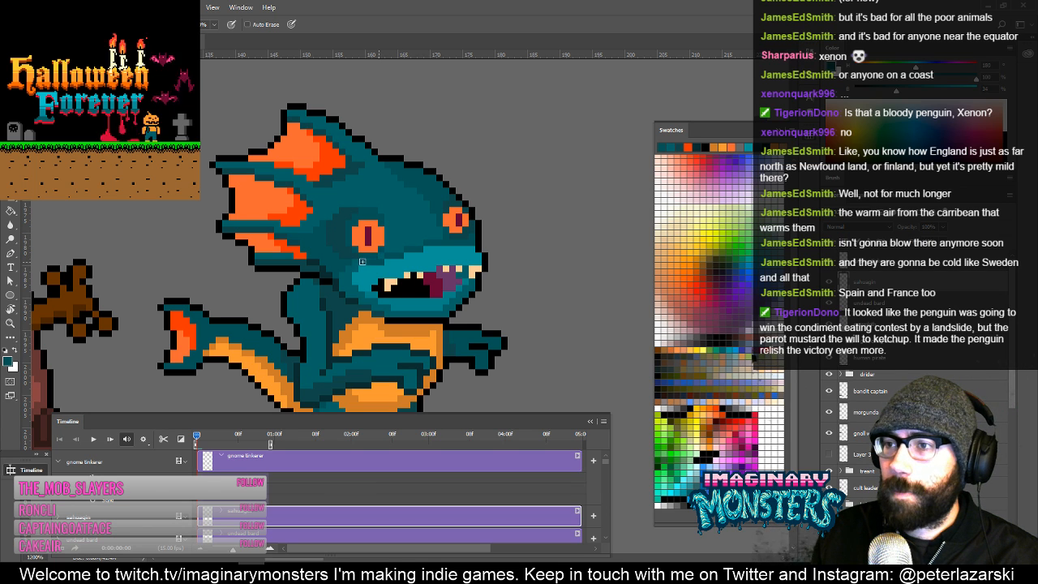
Try a pale green highlight along the top edge of the upper lip.
scroll(369, 255, up, 2)
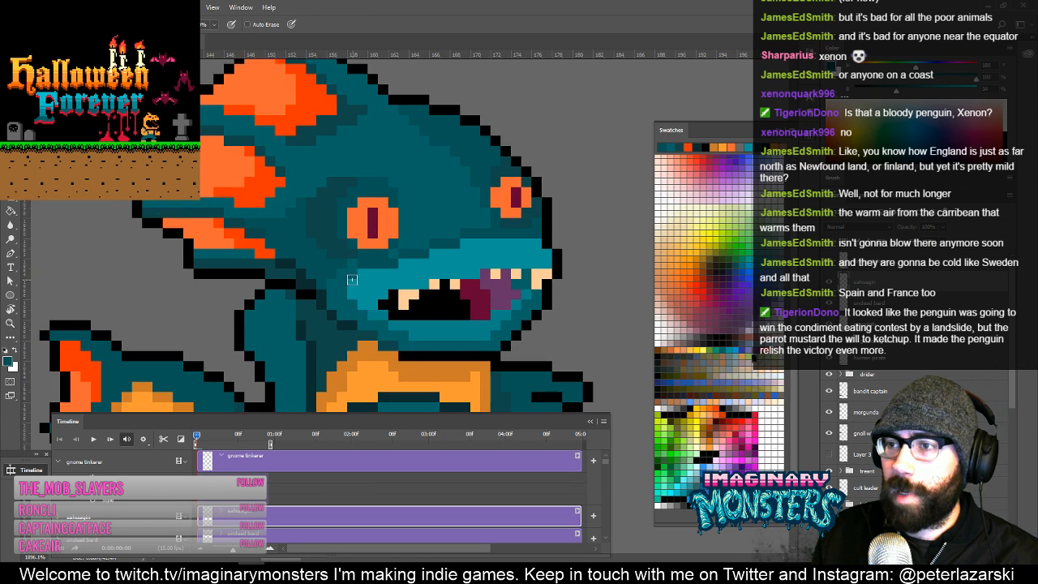
drag(352, 295, 310, 285)
key(z)
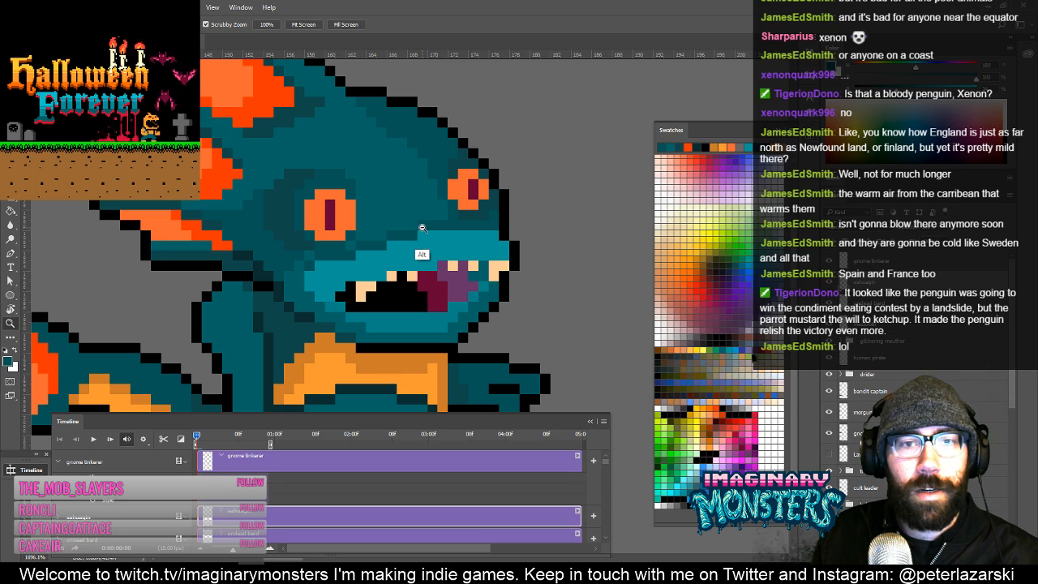
alt+click(424, 240)
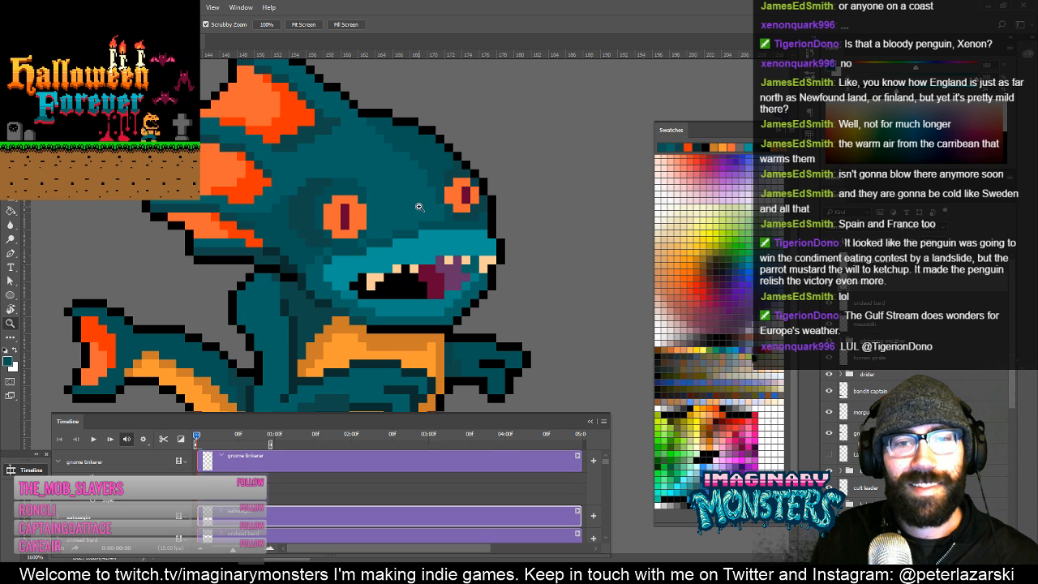
drag(472, 245, 424, 245)
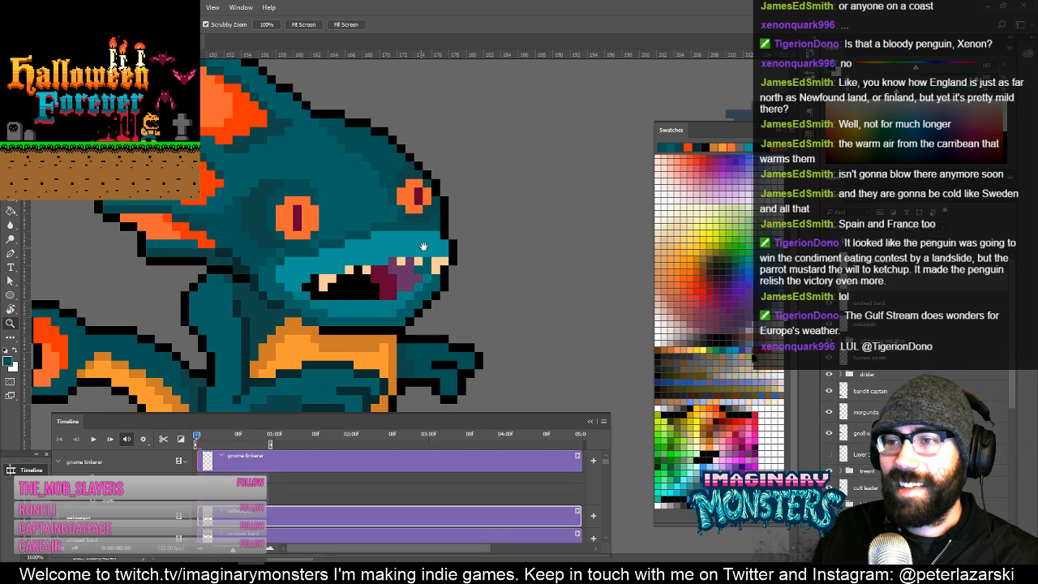
key(b)
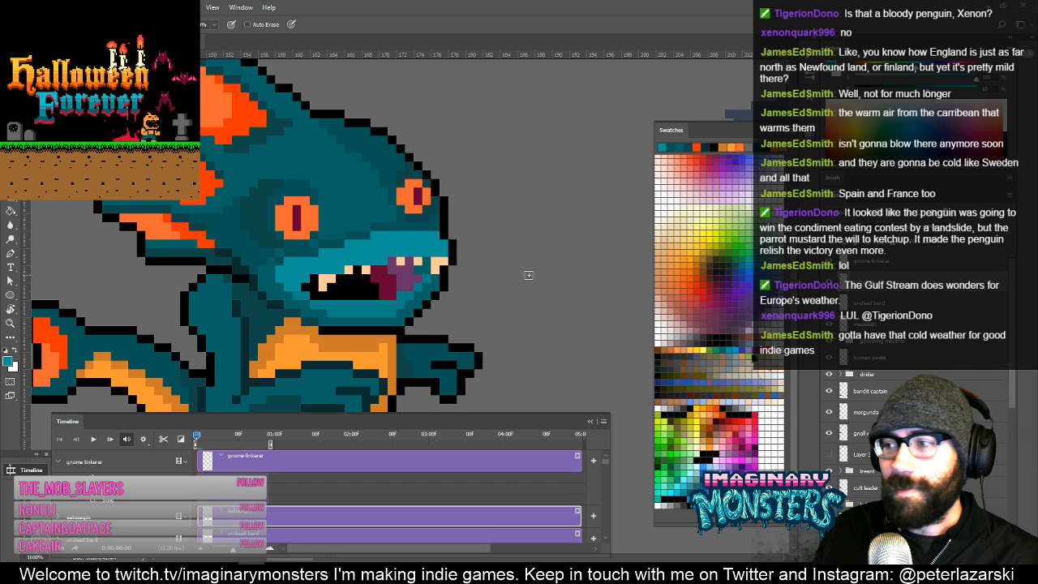
click(696, 447)
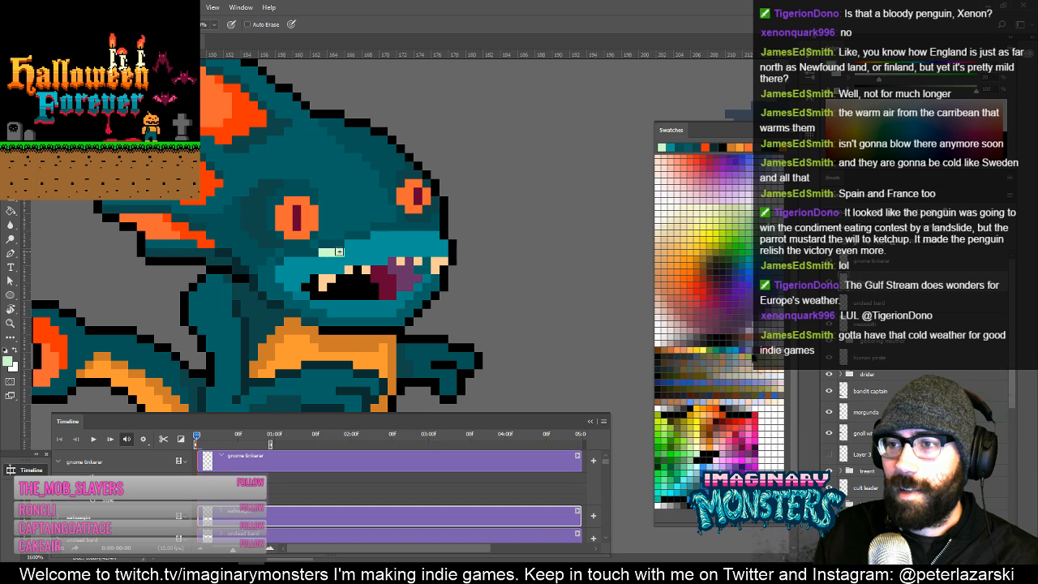
click(362, 271)
Brighten the sampled lip teal and paint a highlight with it along the upper lip's top edge and down to the mouth corner.
alt+click(371, 246)
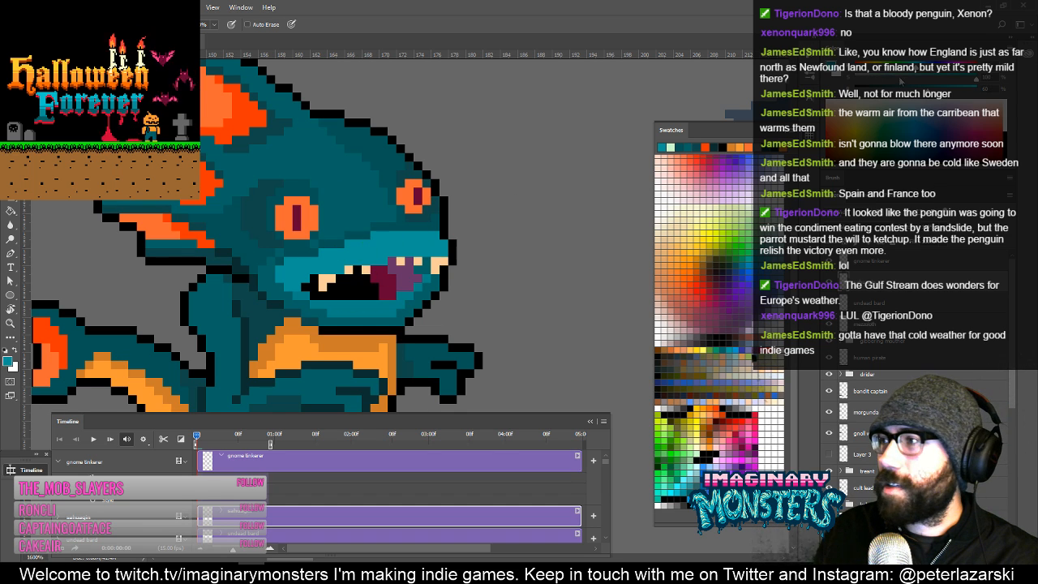
drag(929, 91, 937, 91)
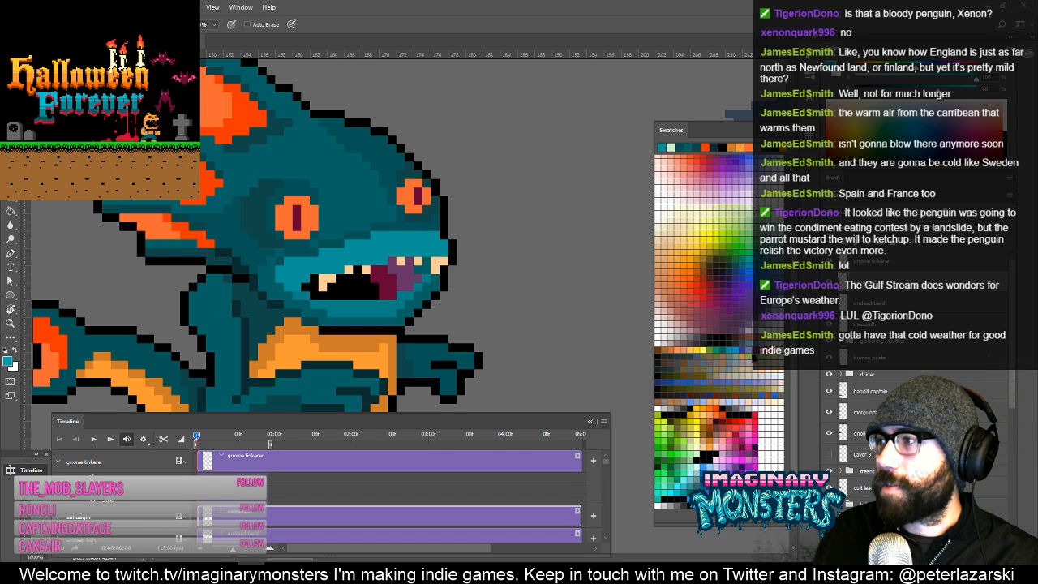
click(327, 254)
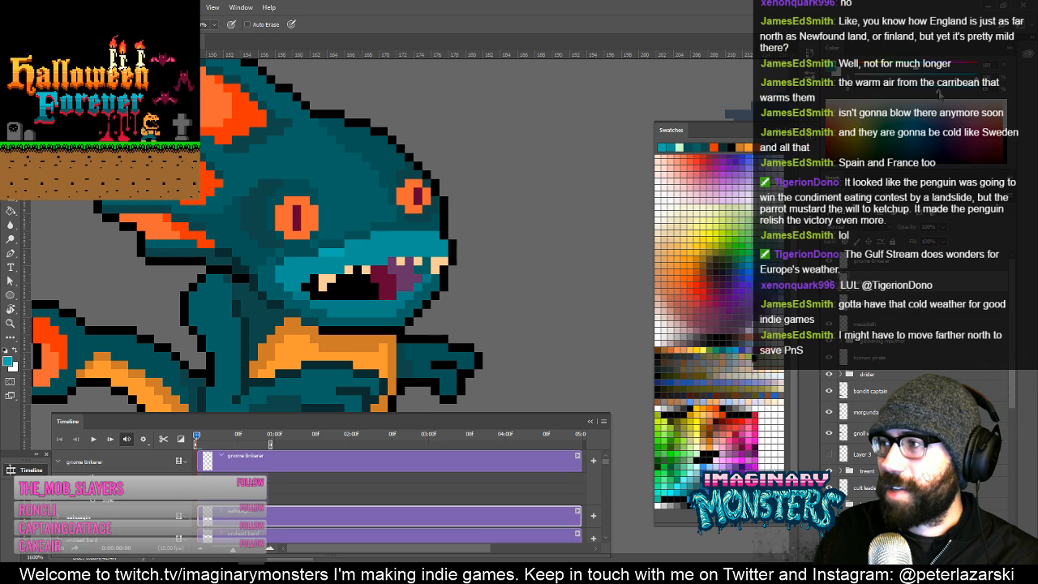
drag(938, 92, 943, 96)
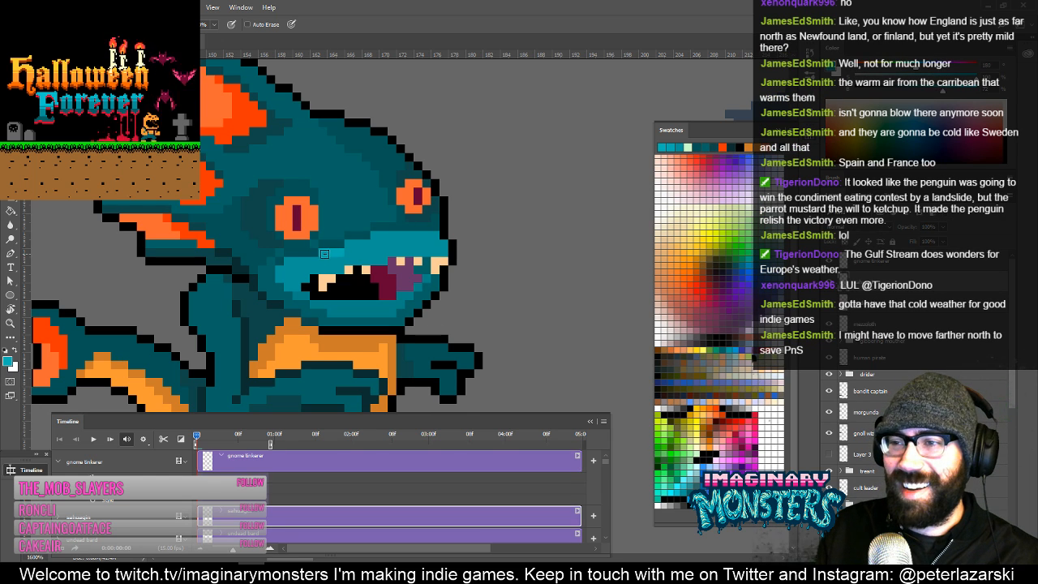
mouse_move(323, 262)
mouse_down()
mouse_move(350, 245)
mouse_move(366, 252)
mouse_move(378, 236)
mouse_move(444, 244)
mouse_up()
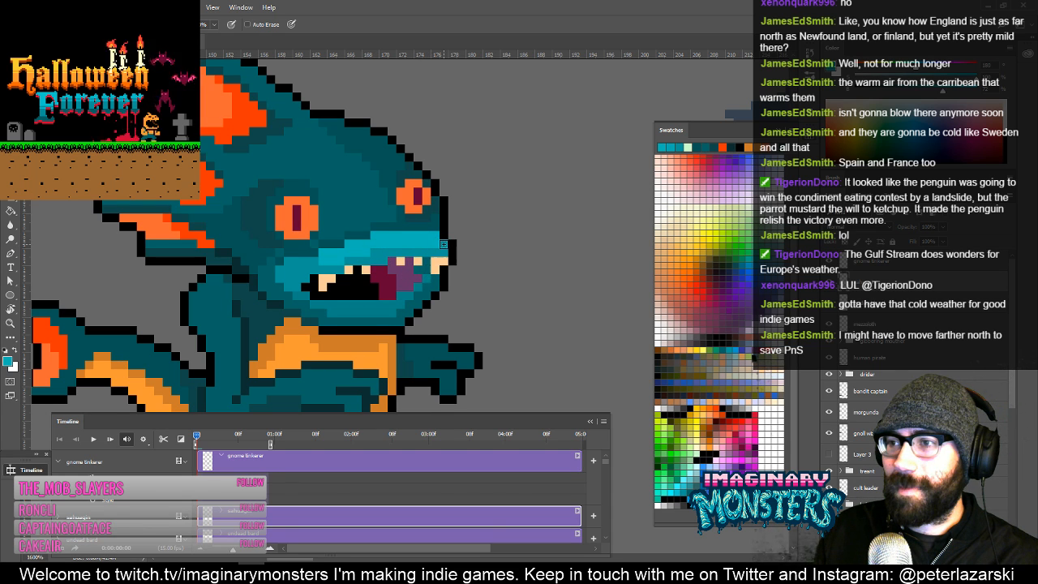
mouse_move(309, 252)
mouse_down()
mouse_move(372, 241)
mouse_move(343, 269)
mouse_move(356, 299)
mouse_move(373, 278)
mouse_move(389, 290)
mouse_up()
alt+click(359, 271)
alt+click(368, 266)
key(z)
scroll(374, 278, down, 5)
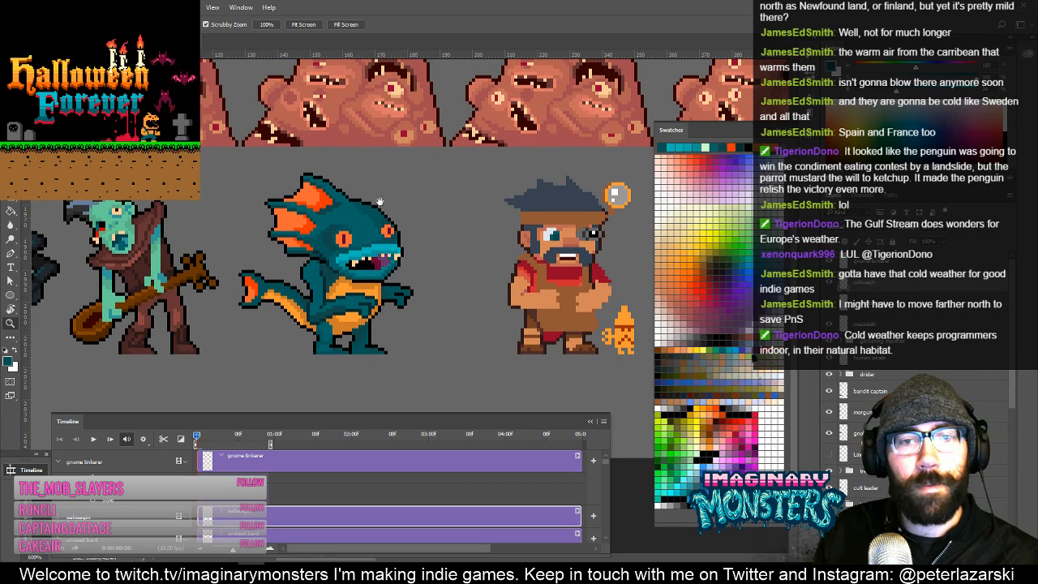
drag(364, 251, 339, 251)
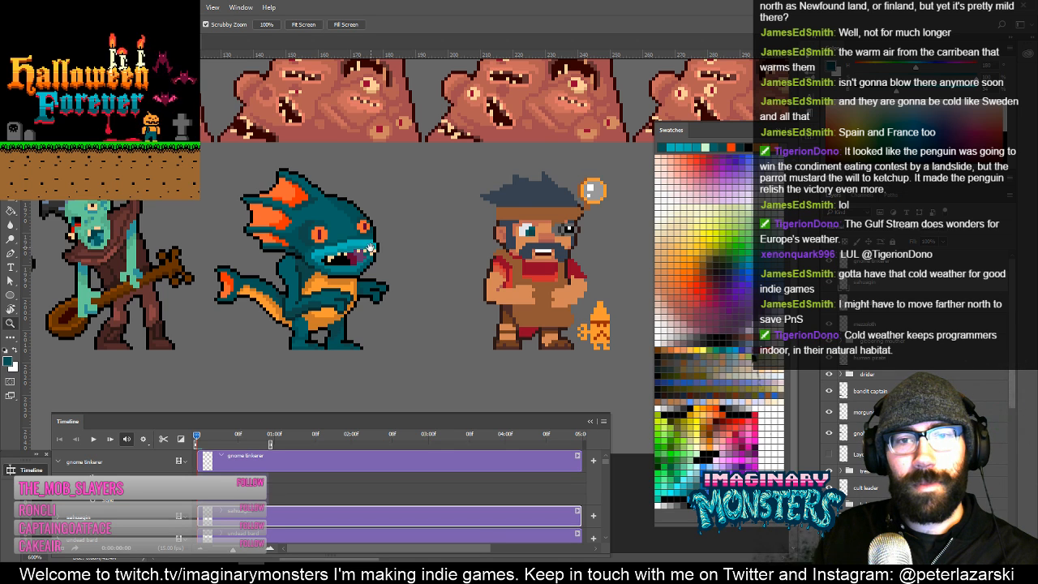
drag(303, 256, 381, 162)
Sample the teal of the lips and the purple of the tongue around the open mouth, ending with the lower lip's teal.
key(b)
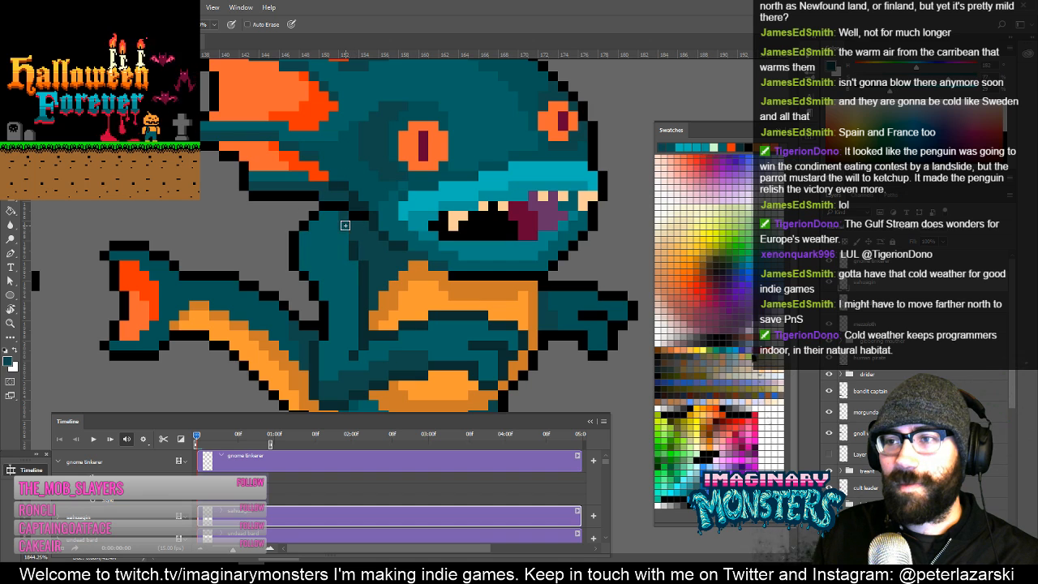
drag(318, 226, 219, 257)
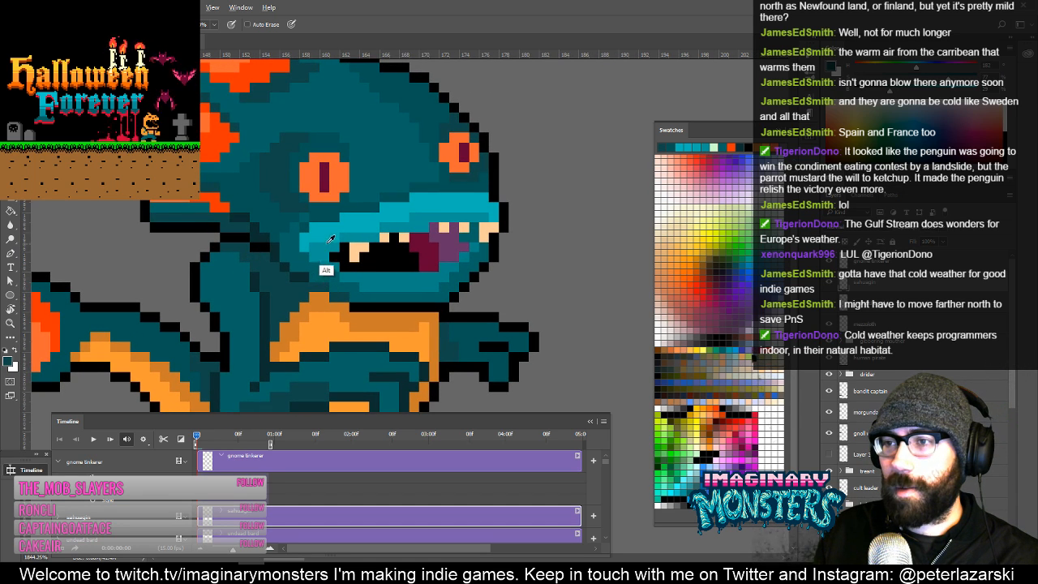
alt+click(325, 252)
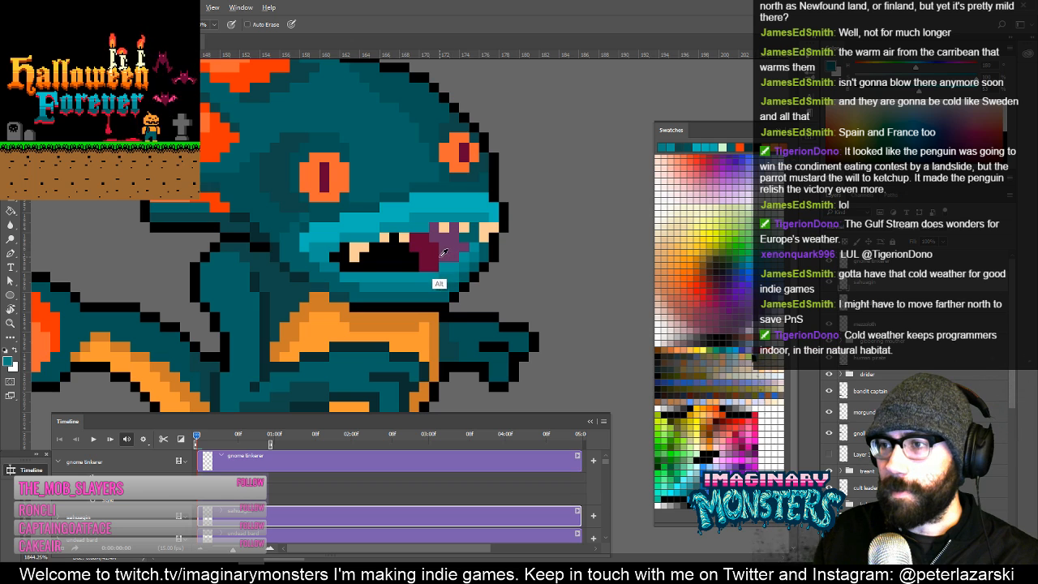
alt+click(445, 250)
alt+click(438, 279)
drag(409, 248, 423, 266)
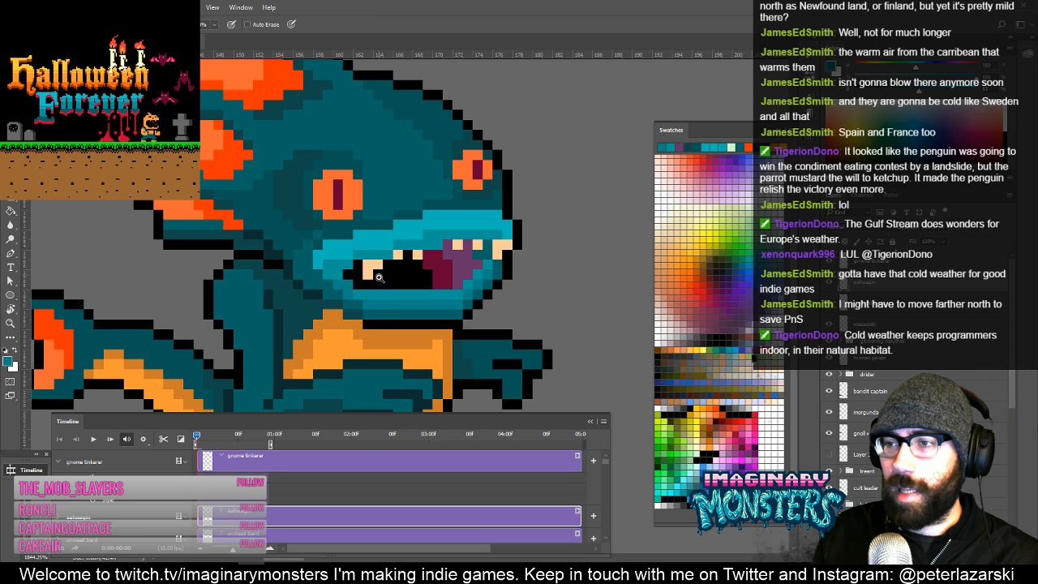
Examine the shading of the fish creature's head, fins and body up close and as a whole sprite.
key(z)
alt+click(398, 290)
alt+click(402, 293)
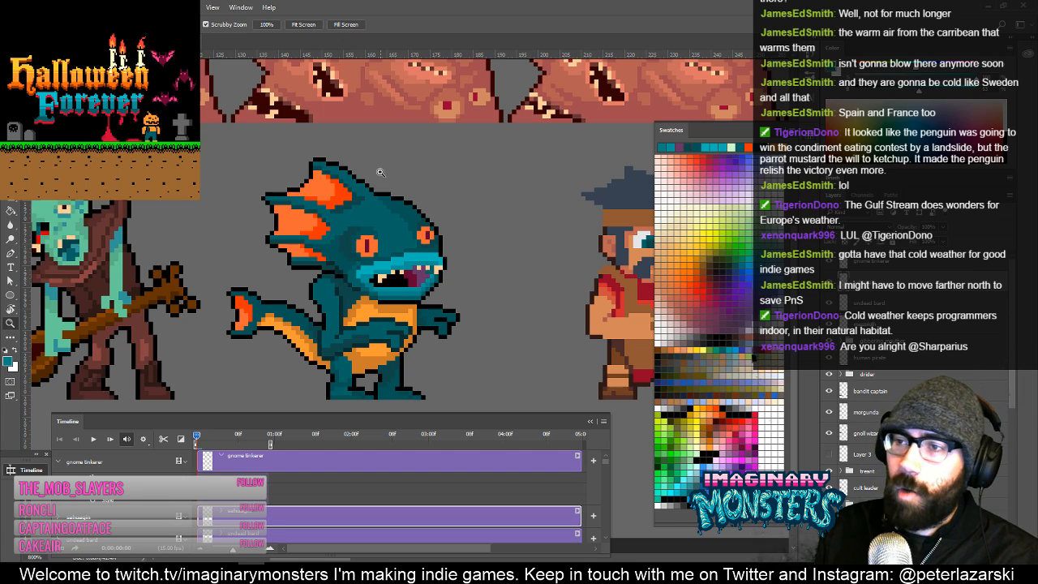
click(356, 218)
click(357, 220)
click(359, 221)
key(b)
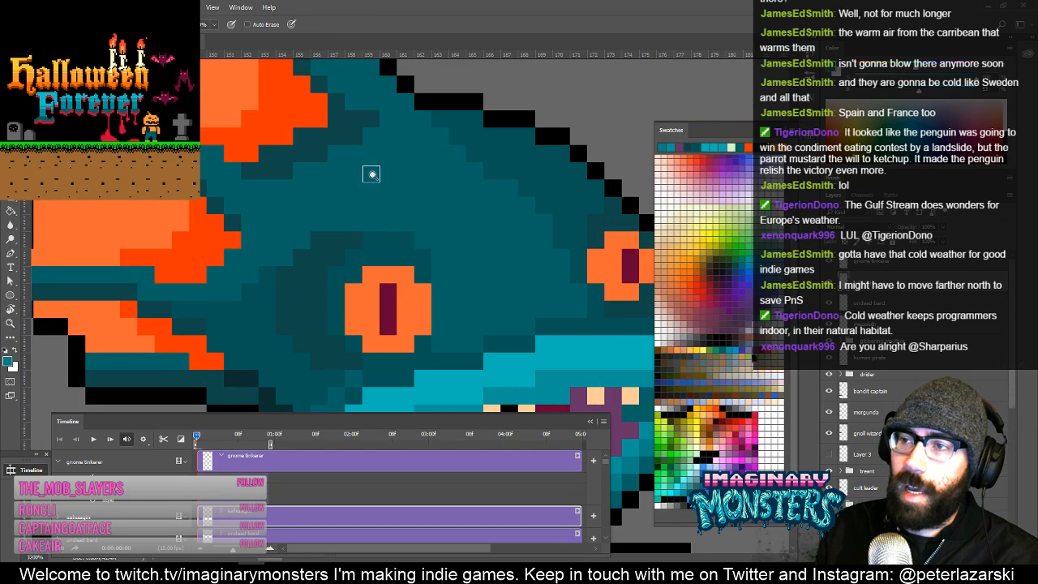
key(z)
alt+click(364, 191)
alt+click(348, 209)
drag(337, 219, 430, 265)
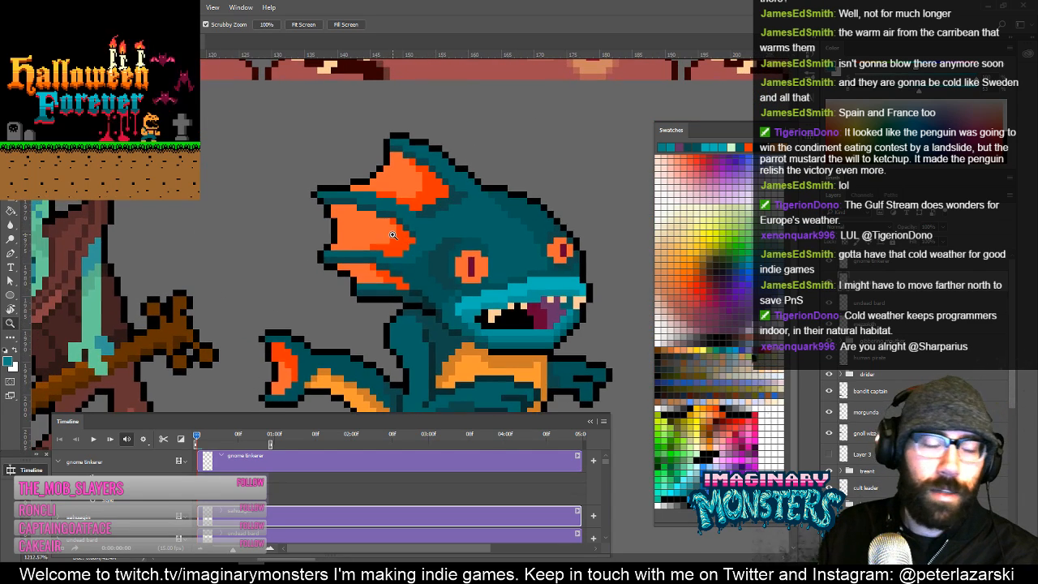
right_click(393, 235)
key(Escape)
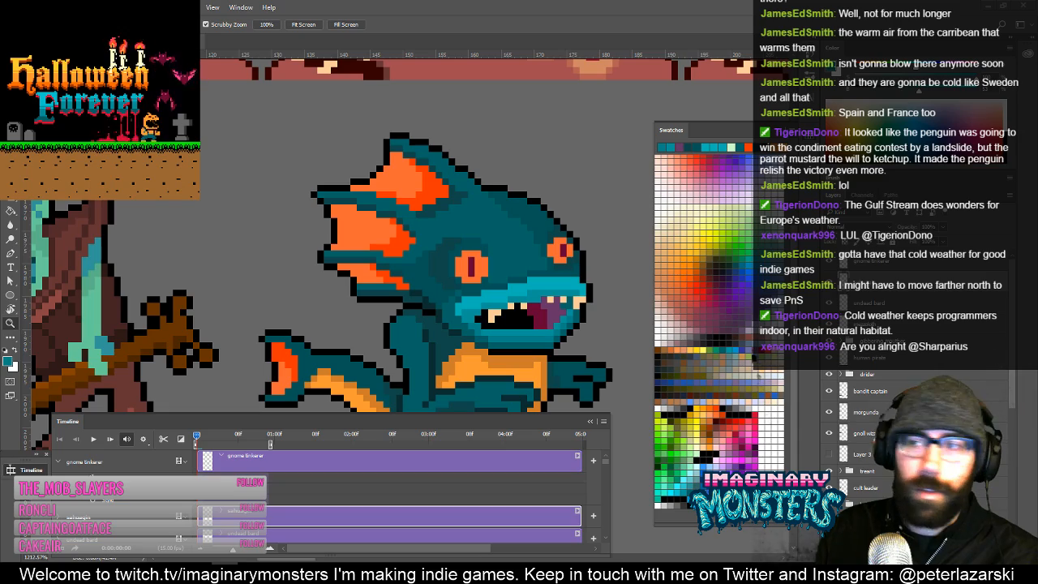
alt+click(485, 140)
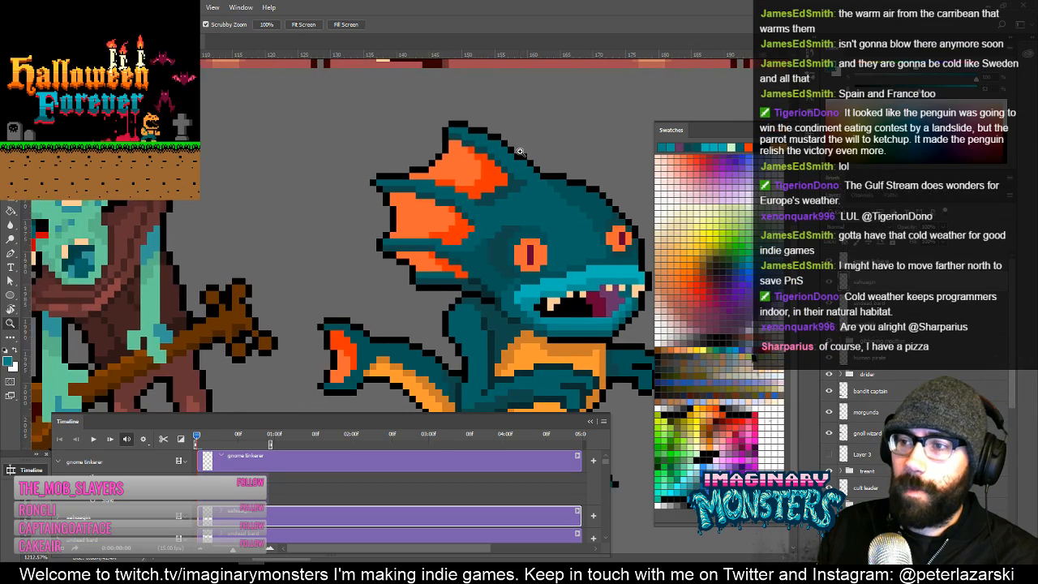
alt+click(480, 158)
alt+click(476, 174)
drag(476, 176, 498, 163)
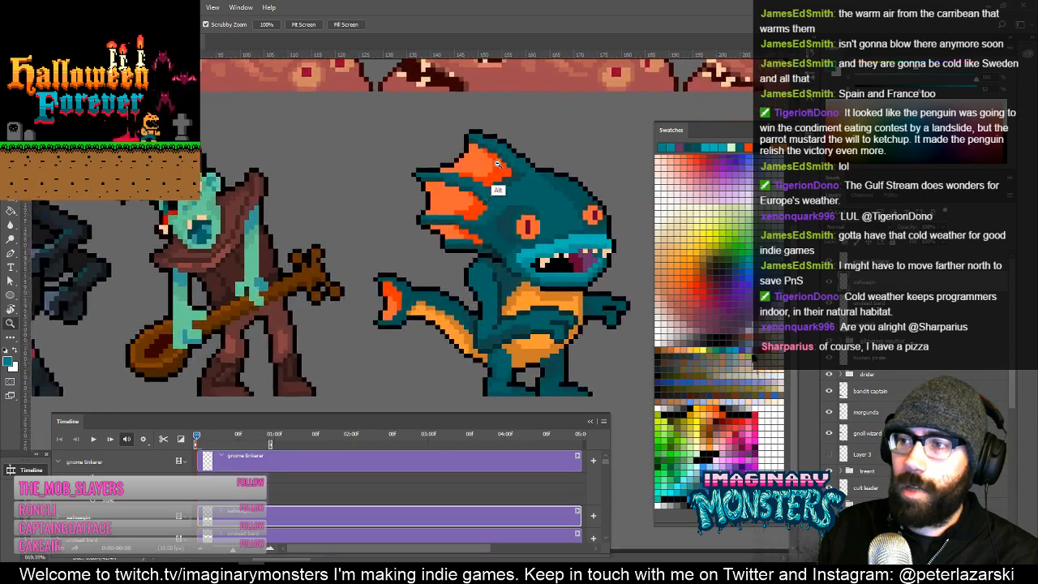
drag(534, 235, 451, 197)
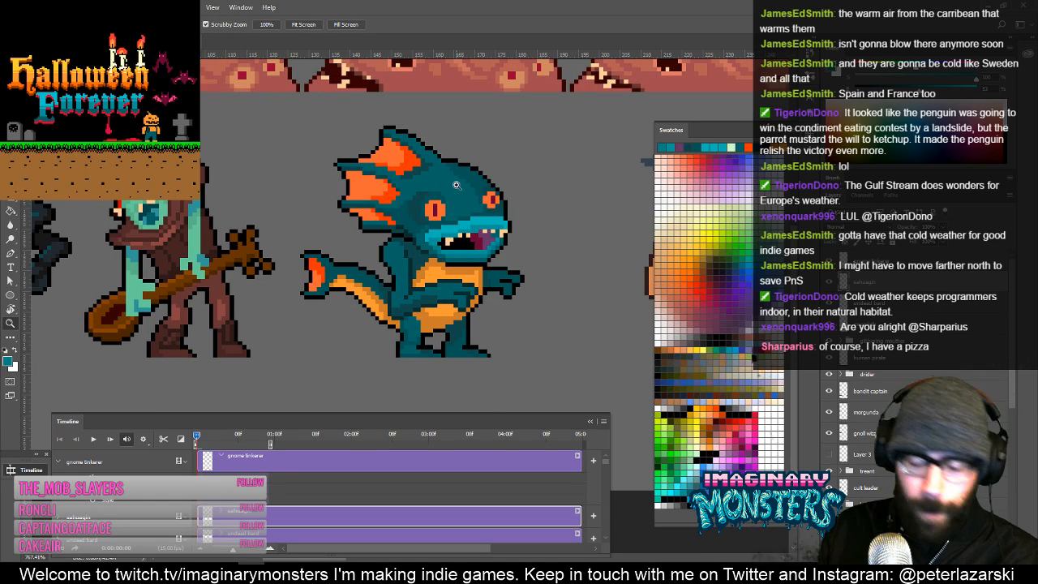
key(g)
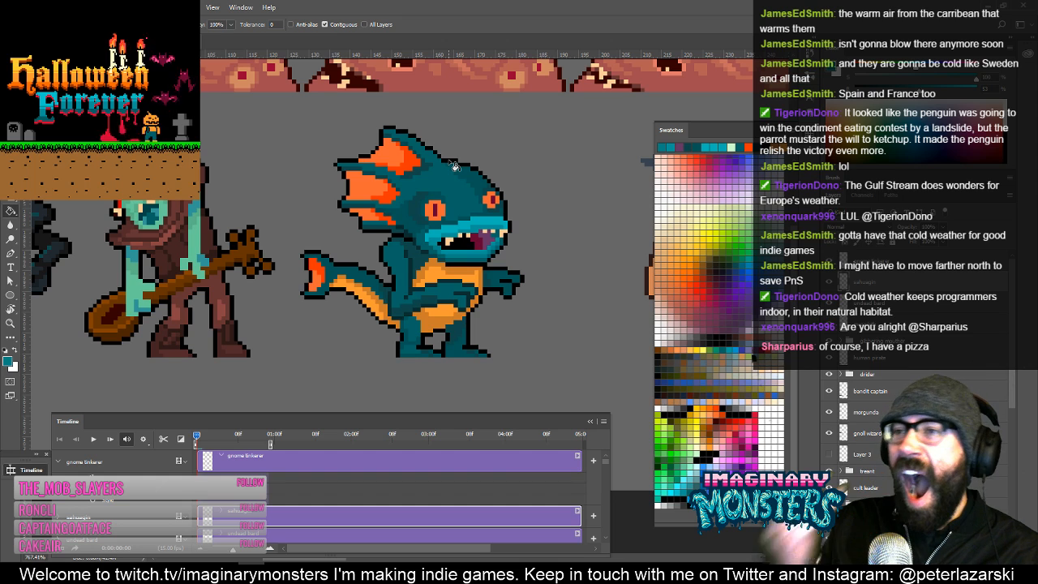
key(z)
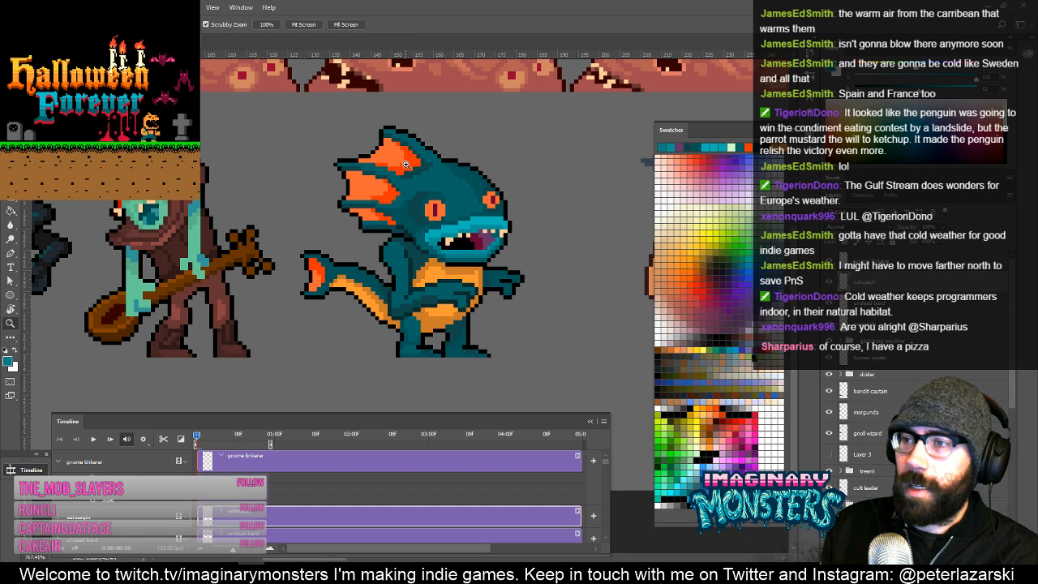
drag(402, 143, 482, 178)
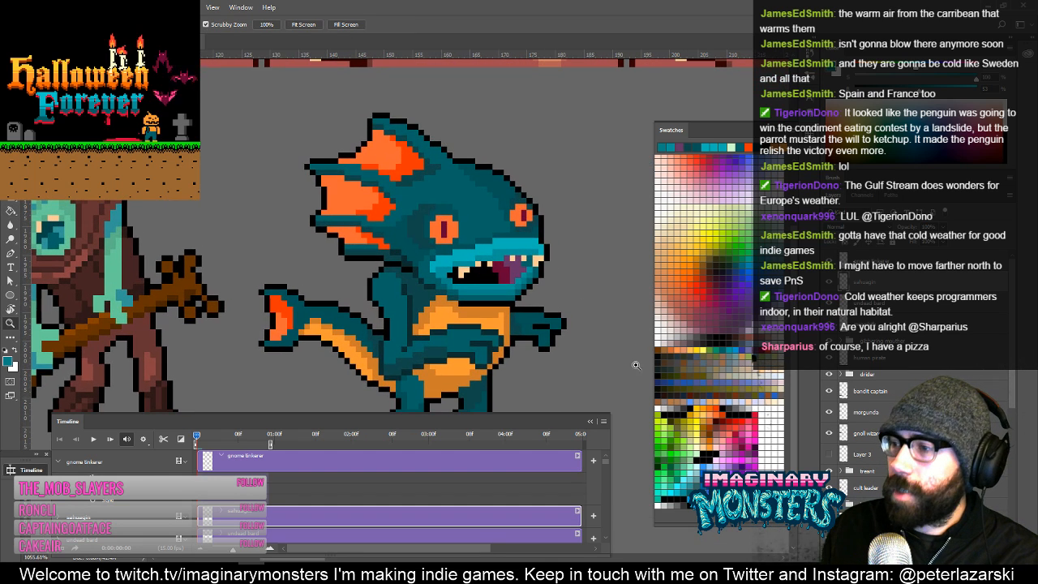
Try recolouring the creature's black outline with a very dark green fill.
click(659, 465)
key(g)
click(546, 237)
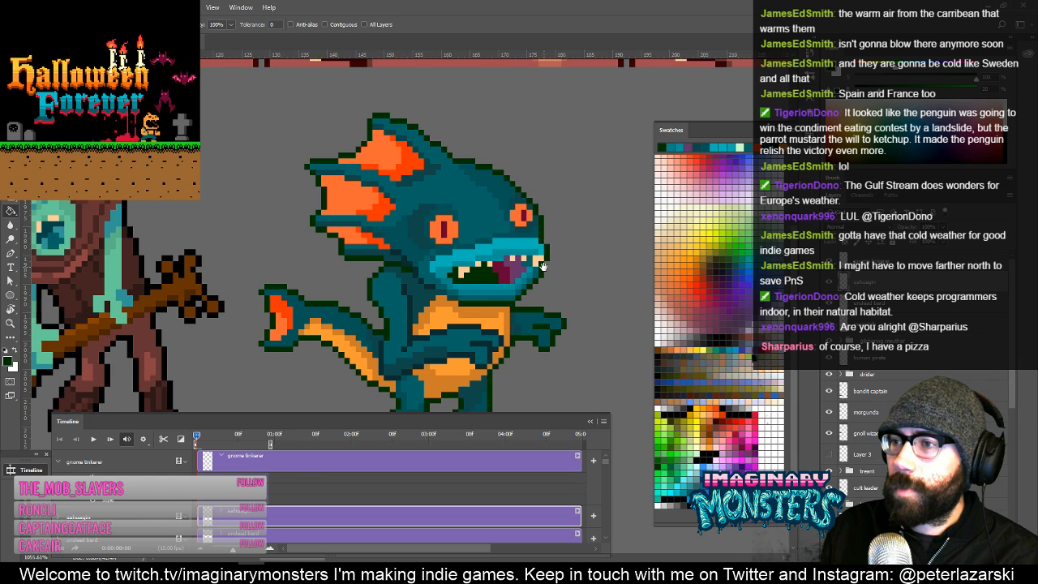
drag(543, 266, 524, 241)
key(ctrl+z)
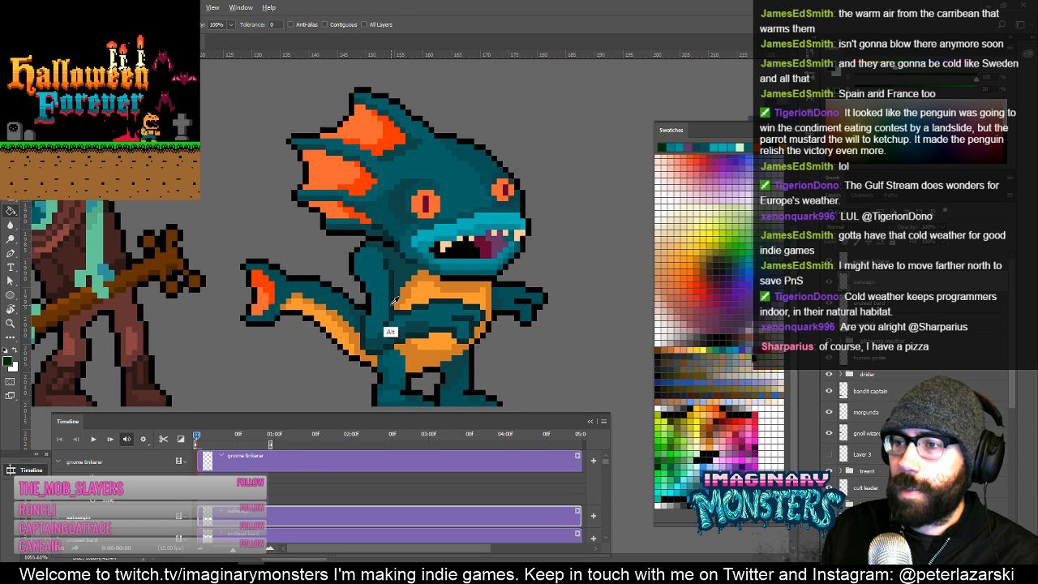
Recolour the creature's black outline with a very dark teal, made by darkening the shadow teal sampled from the body.
alt+click(393, 304)
click(369, 308)
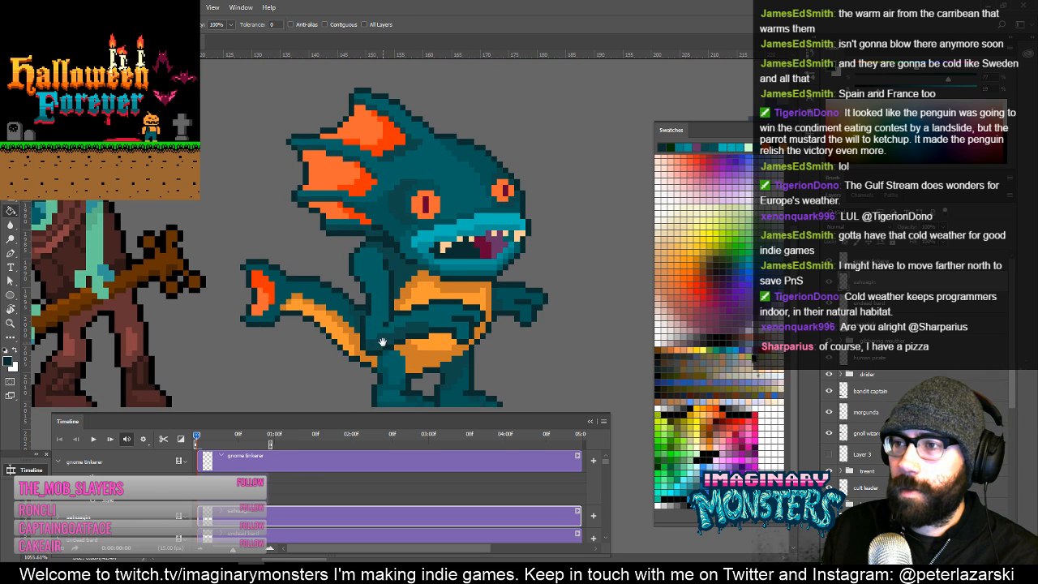
drag(386, 339, 355, 332)
key(ctrl+z)
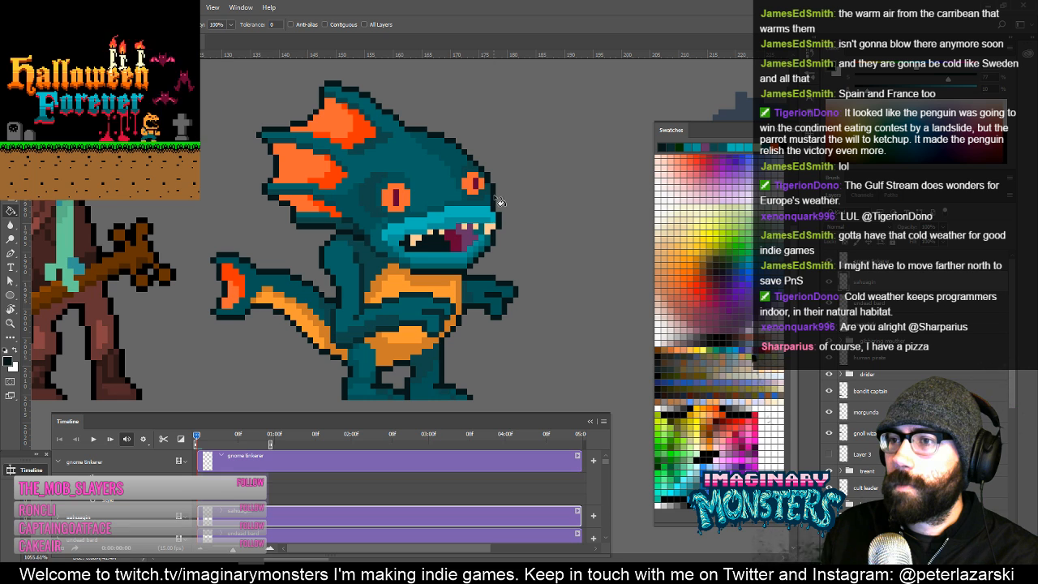
key(z)
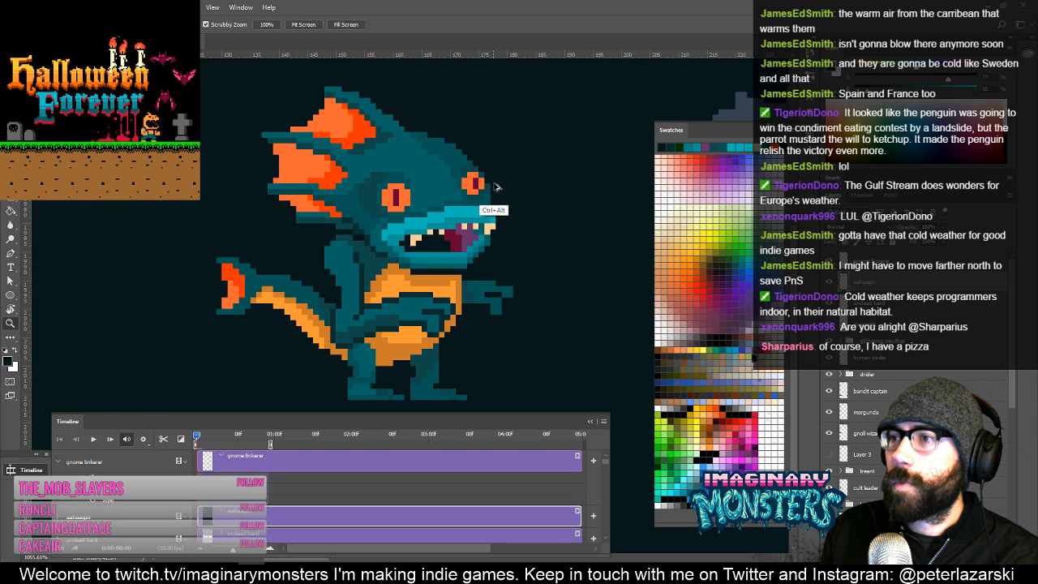
drag(492, 191, 556, 138)
key(g)
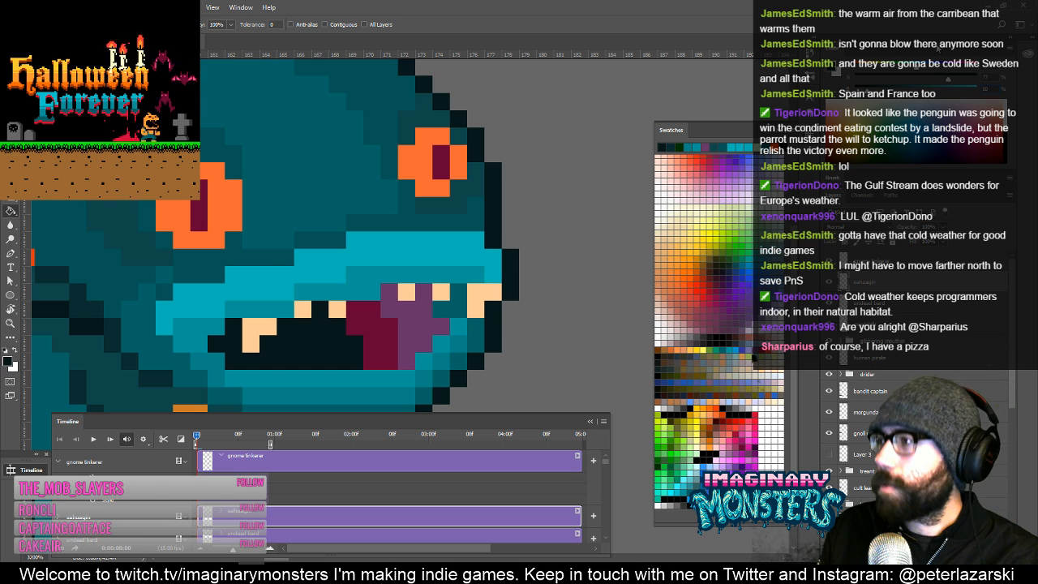
key(z)
alt+click(496, 197)
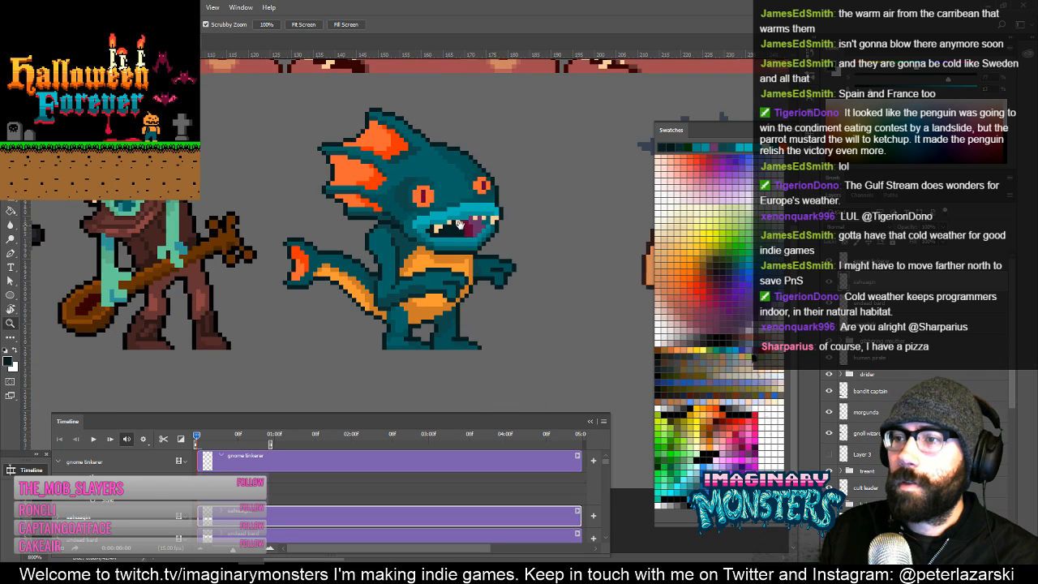
drag(452, 229, 538, 173)
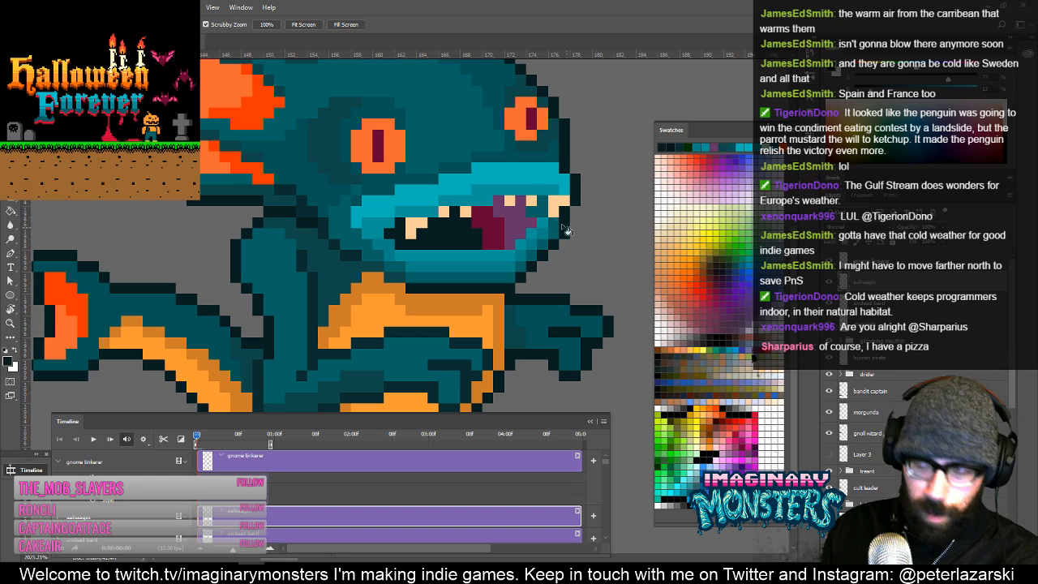
Fill the inside of the creature's open mouth with black, keeping the dark teal outline.
key(g)
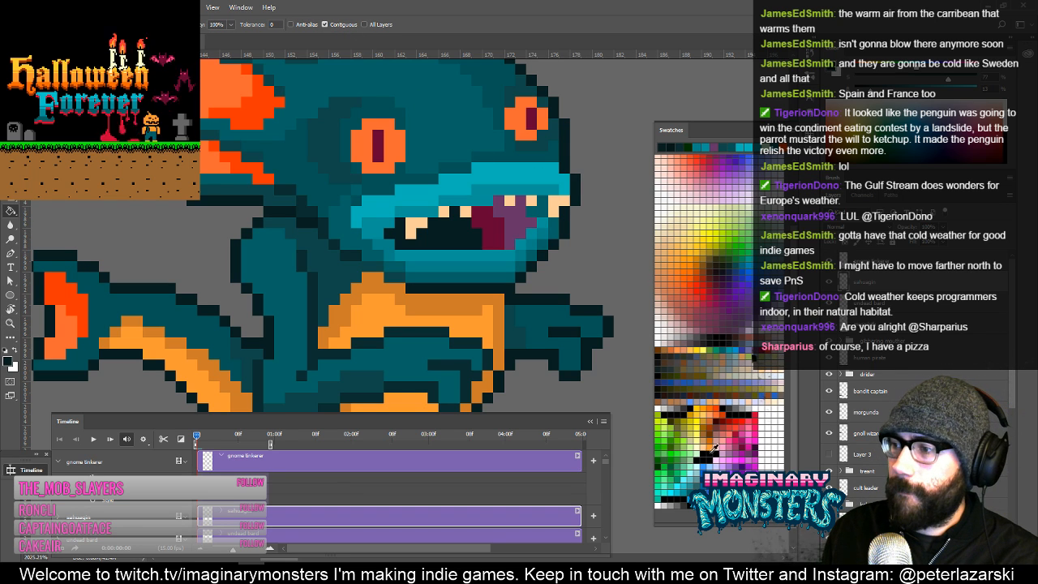
key(z)
alt+click(469, 245)
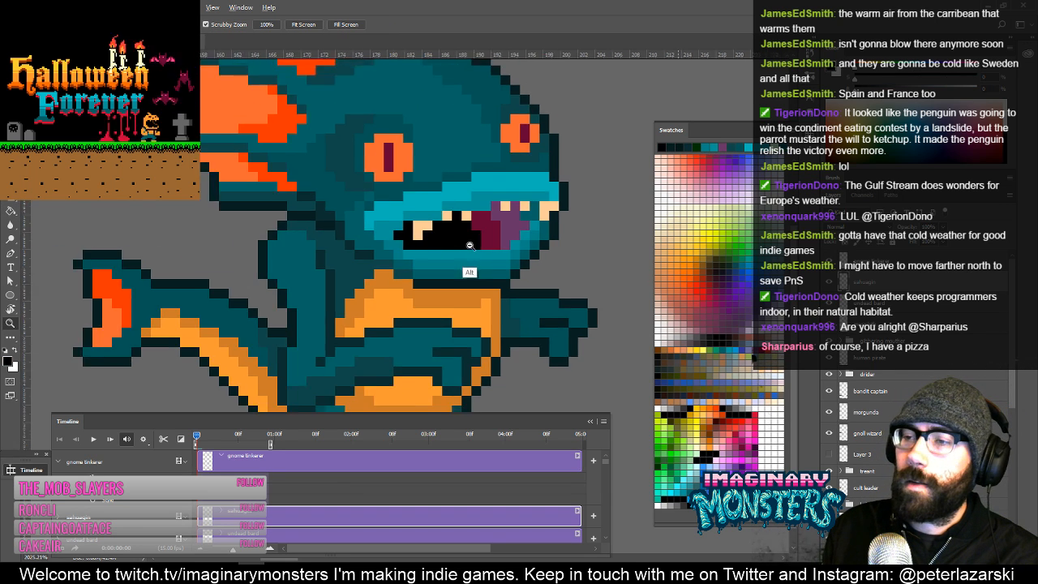
alt+click(470, 246)
Select the gnome tinkerer layer by picking the bearded character beside the fish creature on the canvas.
drag(578, 258, 392, 259)
drag(459, 278, 311, 268)
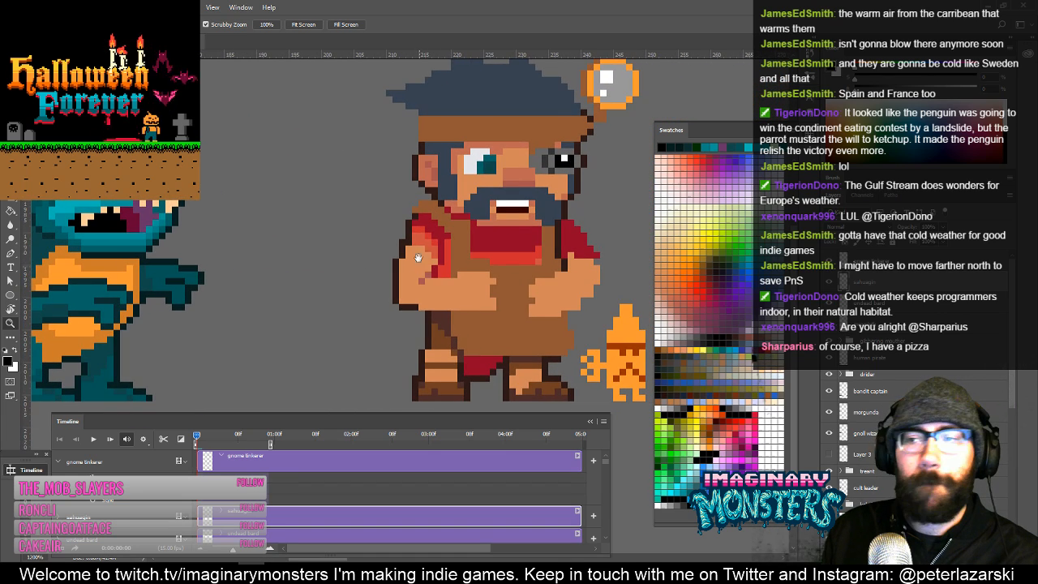
alt+click(468, 228)
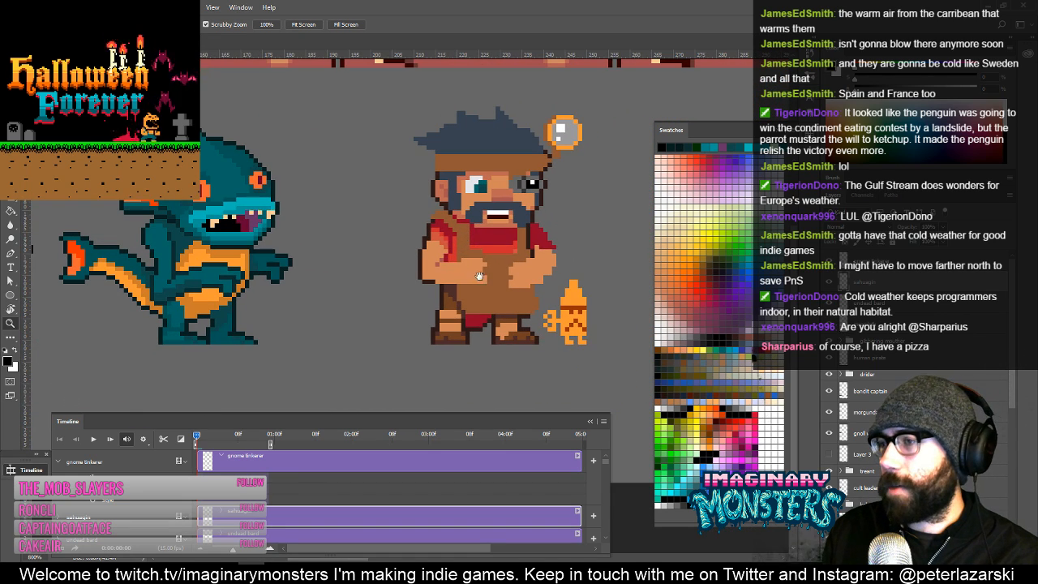
drag(501, 294, 439, 300)
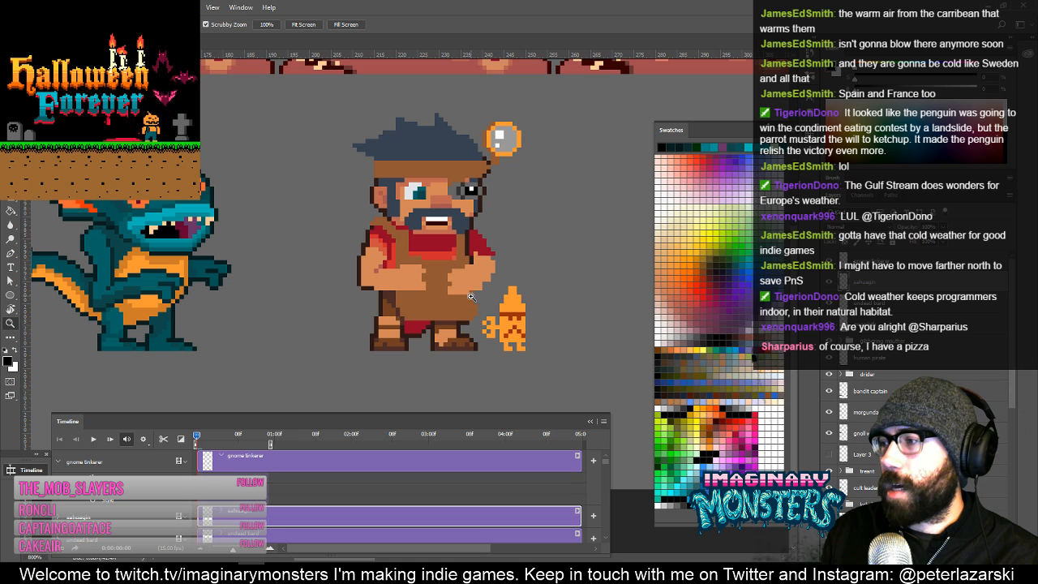
key(v)
ctrl+click(444, 282)
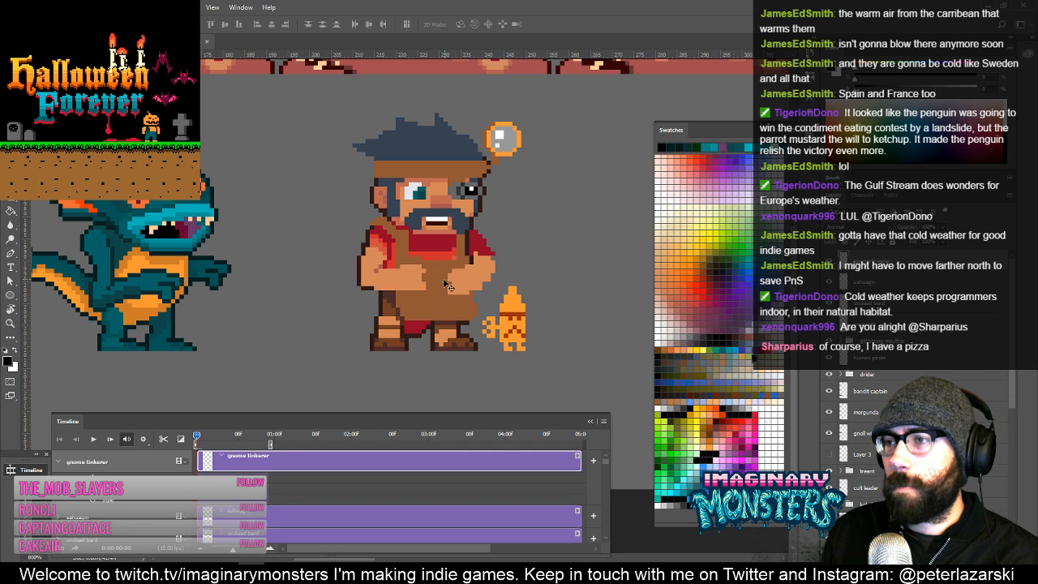
drag(444, 282, 433, 301)
key(ctrl+z)
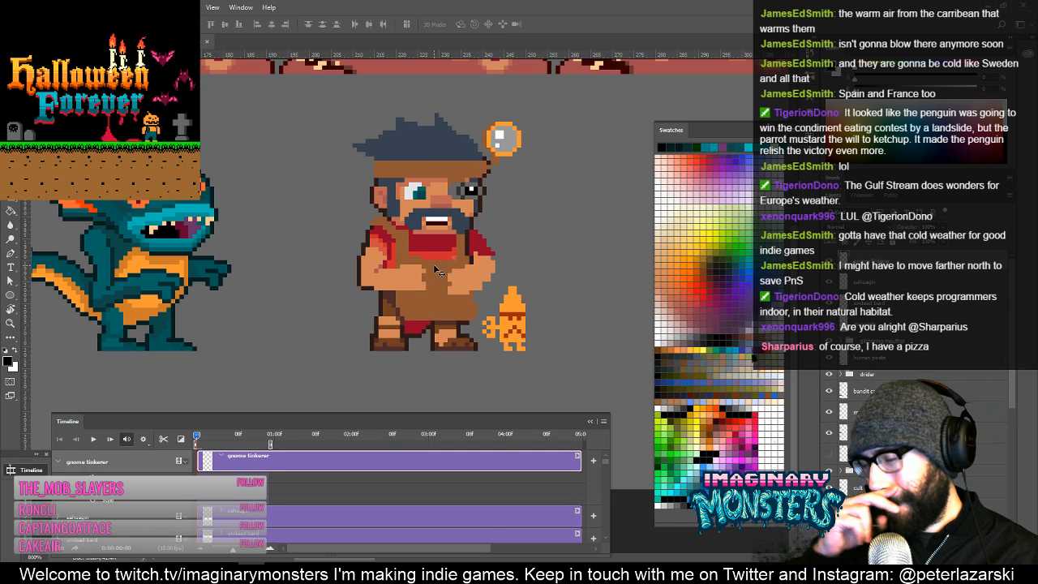
key(z)
drag(493, 194, 384, 239)
key(v)
key(ctrl+alt+z)
key(ctrl+alt+z)
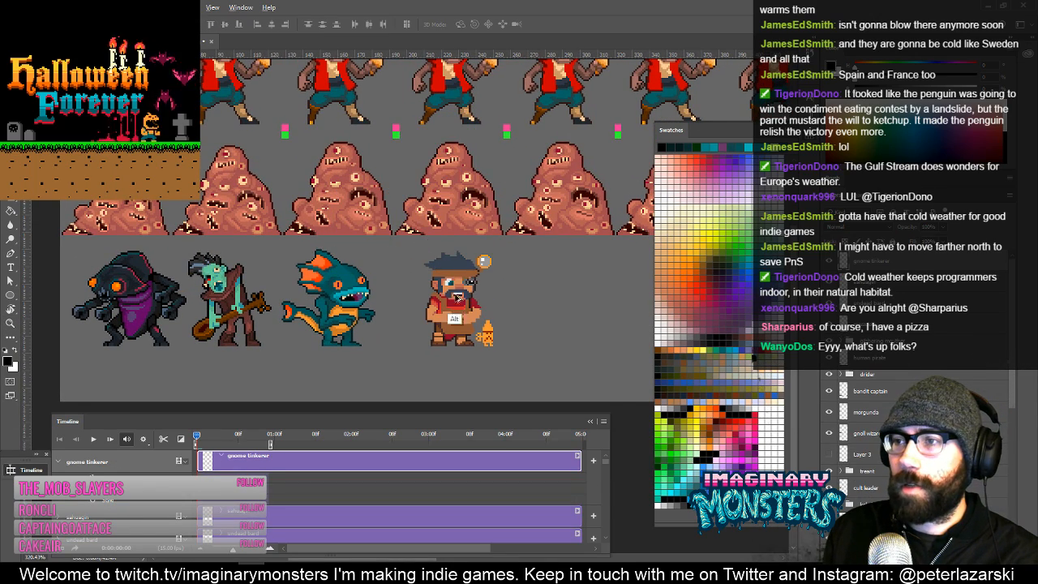
Duplicate the gnome tinkerer and place the copy beside the green-robed character to compare the two sprites.
alt+drag(459, 296, 448, 178)
key(z)
drag(462, 168, 397, 315)
key(v)
drag(407, 317, 439, 73)
drag(435, 95, 424, 313)
mouse_move(428, 312)
mouse_down()
mouse_move(431, 148)
mouse_move(433, 309)
mouse_up()
drag(433, 309, 434, 140)
drag(434, 140, 386, 347)
drag(386, 347, 462, 140)
key(z)
key(v)
drag(476, 262, 406, 244)
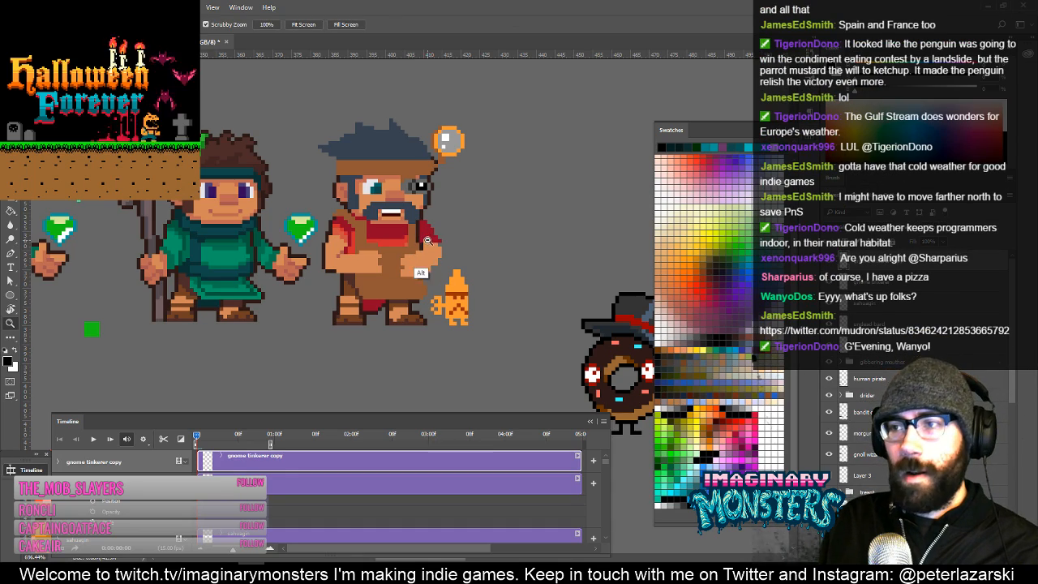
Look over the rows of finished character sprites and return to the gnome tinkerer.
key(z)
drag(422, 271, 302, 278)
drag(325, 292, 361, 122)
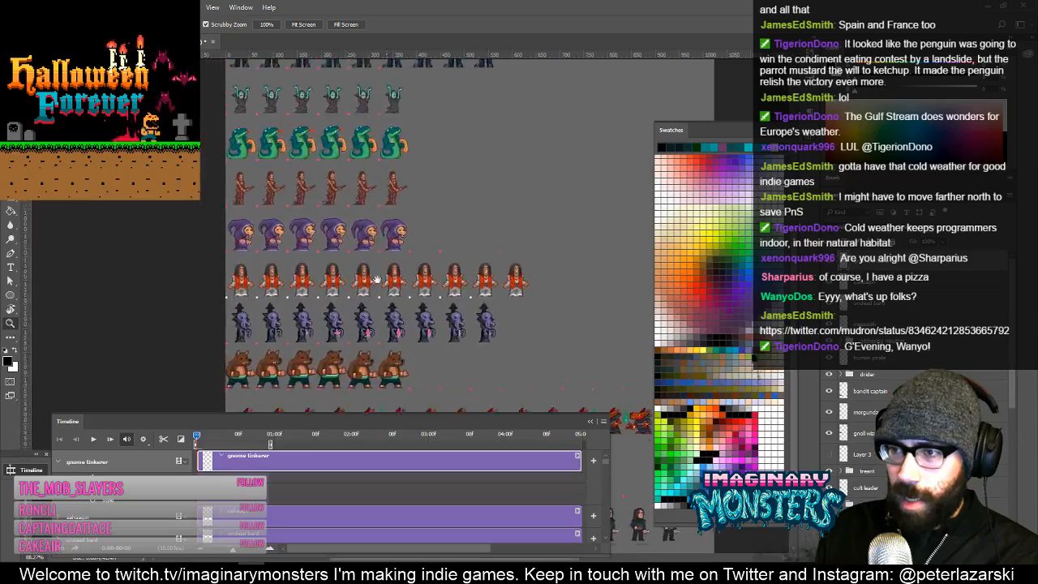
drag(378, 281, 316, 105)
drag(358, 254, 354, 163)
drag(269, 358, 391, 227)
drag(324, 274, 411, 165)
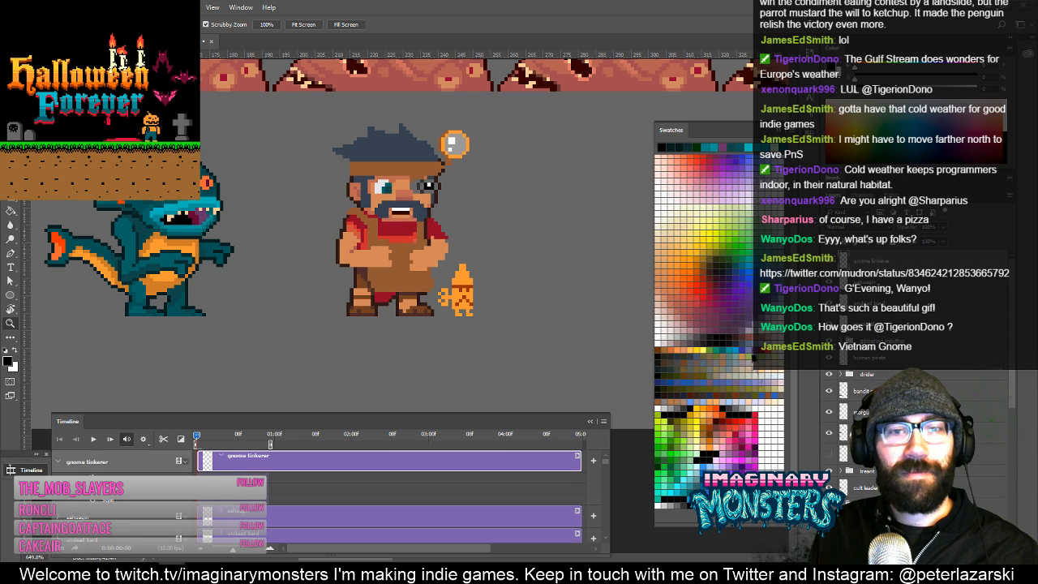
Outline the gnome's shoulder at the apron strap on the fish creature's side with the dark brown sampled from his existing outline.
click(485, 210)
drag(482, 213, 444, 258)
click(433, 241)
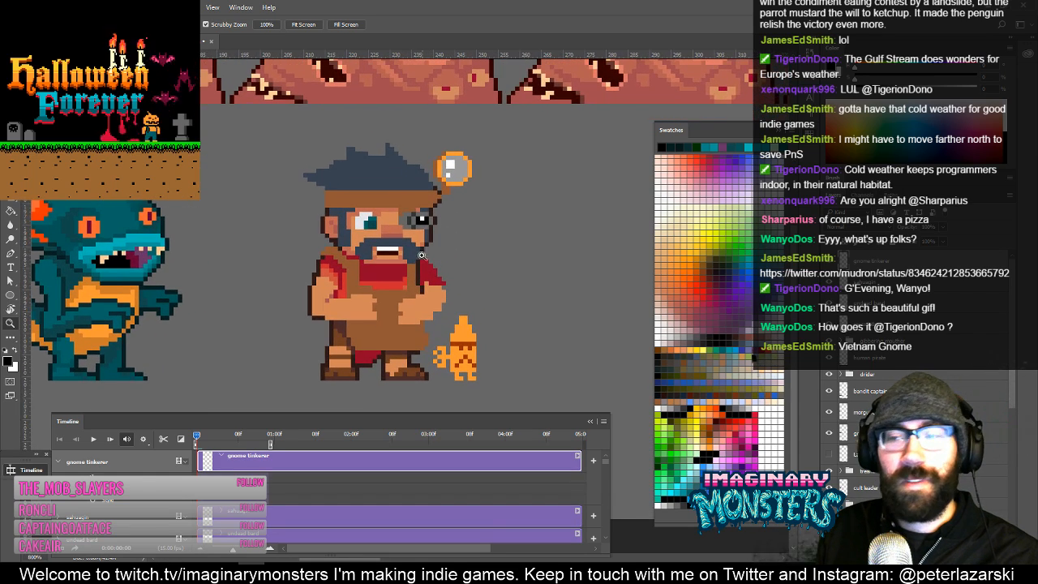
click(349, 278)
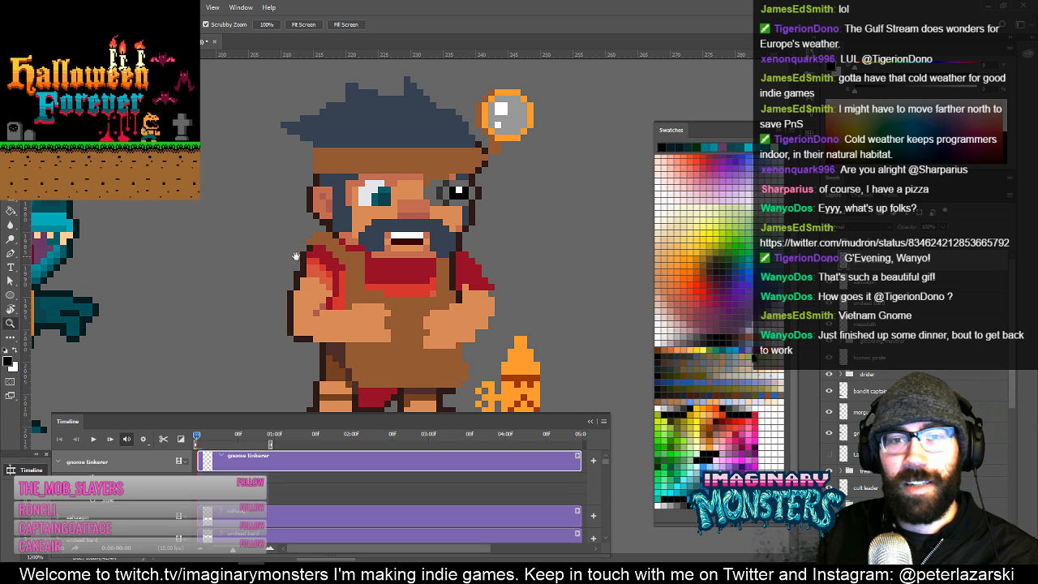
drag(296, 256, 321, 238)
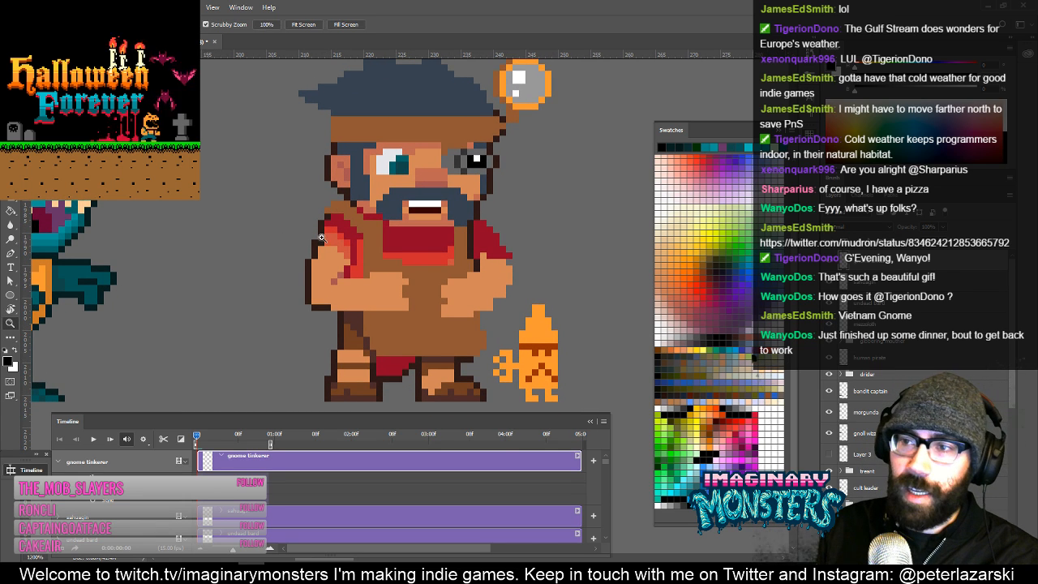
click(321, 238)
key(b)
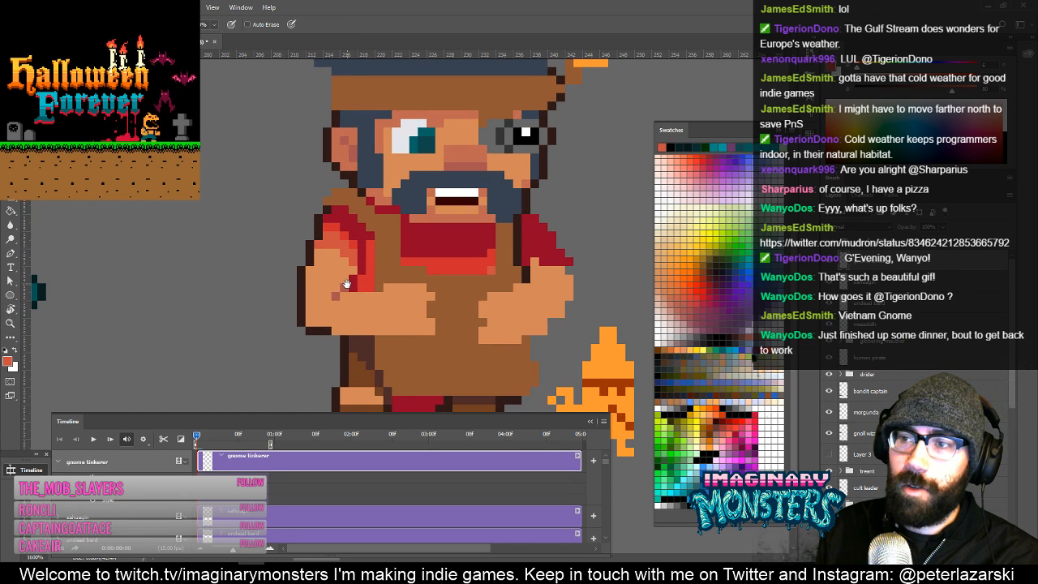
drag(347, 284, 292, 306)
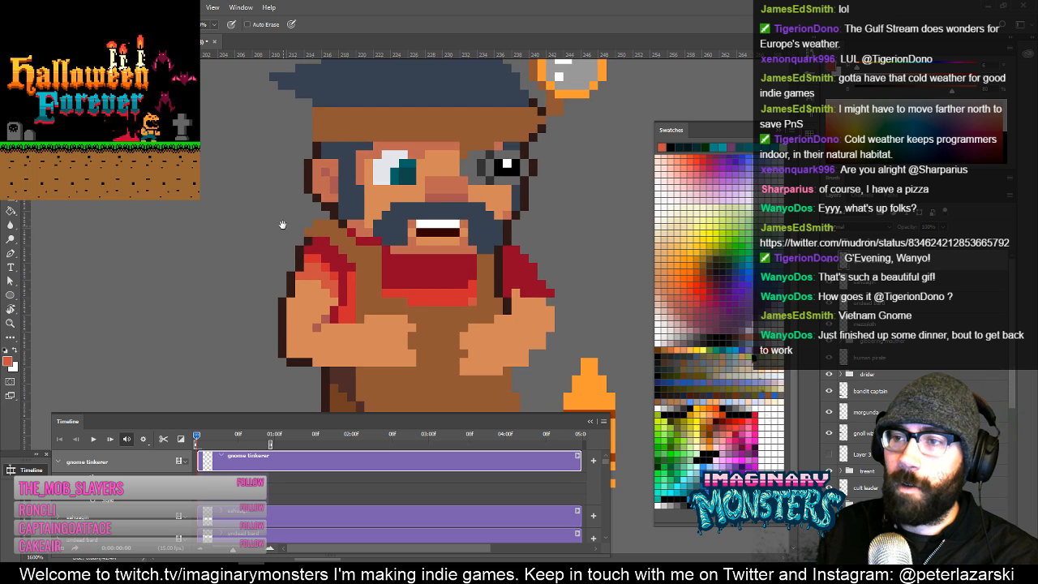
alt+click(301, 265)
click(308, 232)
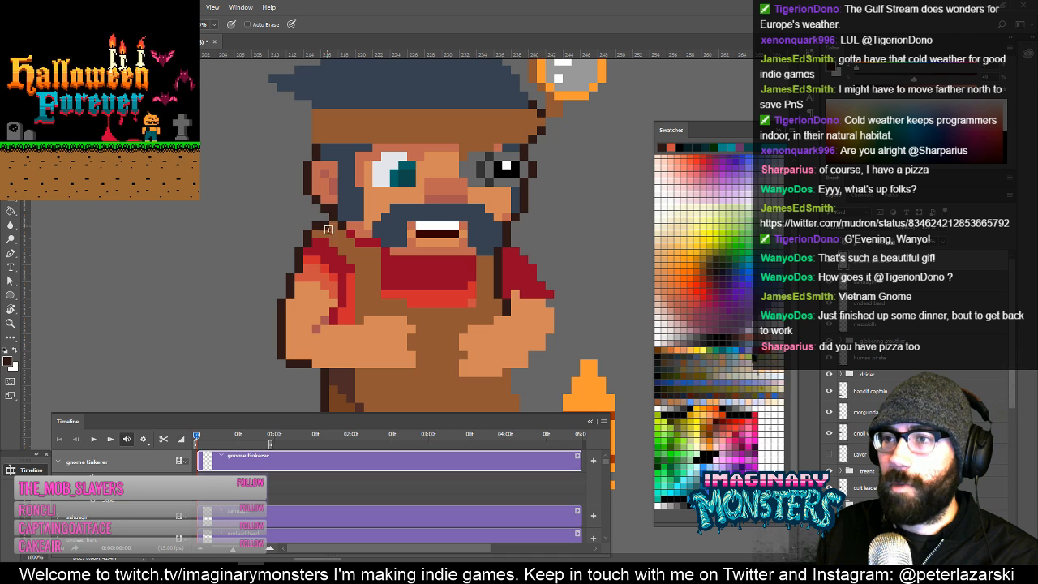
Draw a dark brown pixel outline around the forearm and elbow on the side of the small orange wind-up figure.
drag(325, 293, 341, 235)
drag(341, 304, 348, 265)
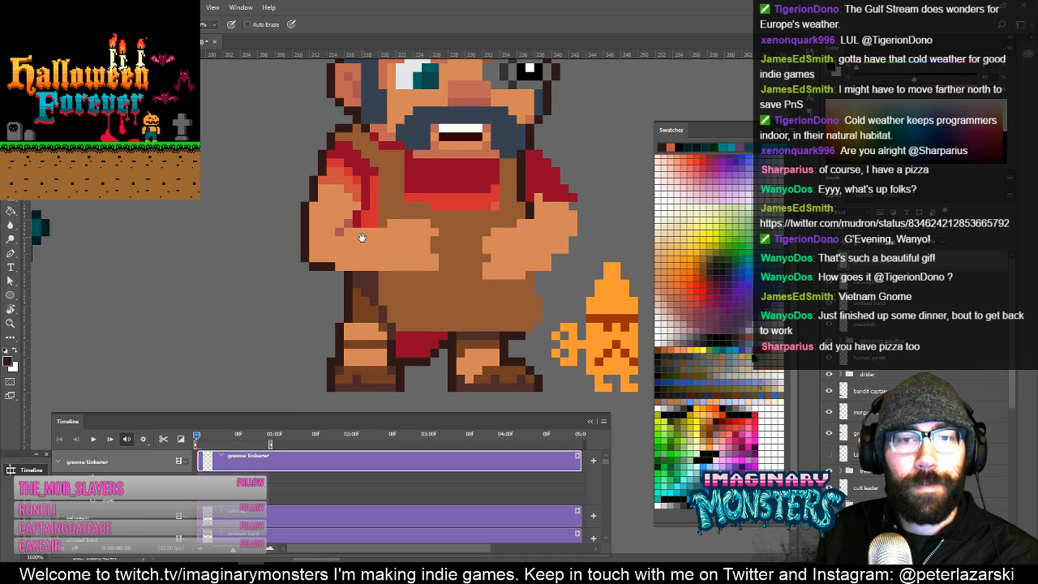
alt+click(333, 267)
drag(355, 275, 320, 262)
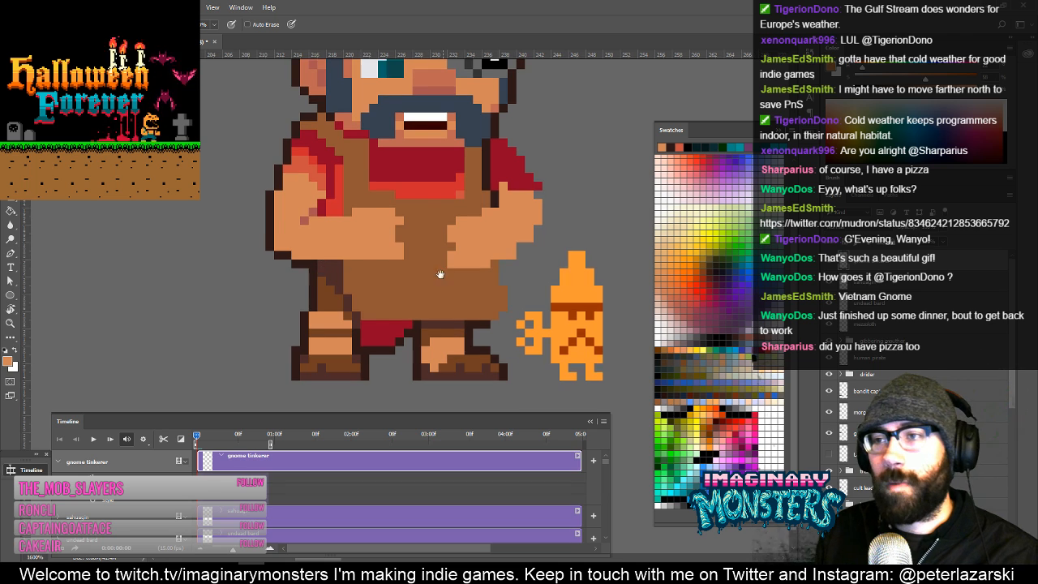
drag(439, 273, 350, 319)
drag(429, 277, 431, 254)
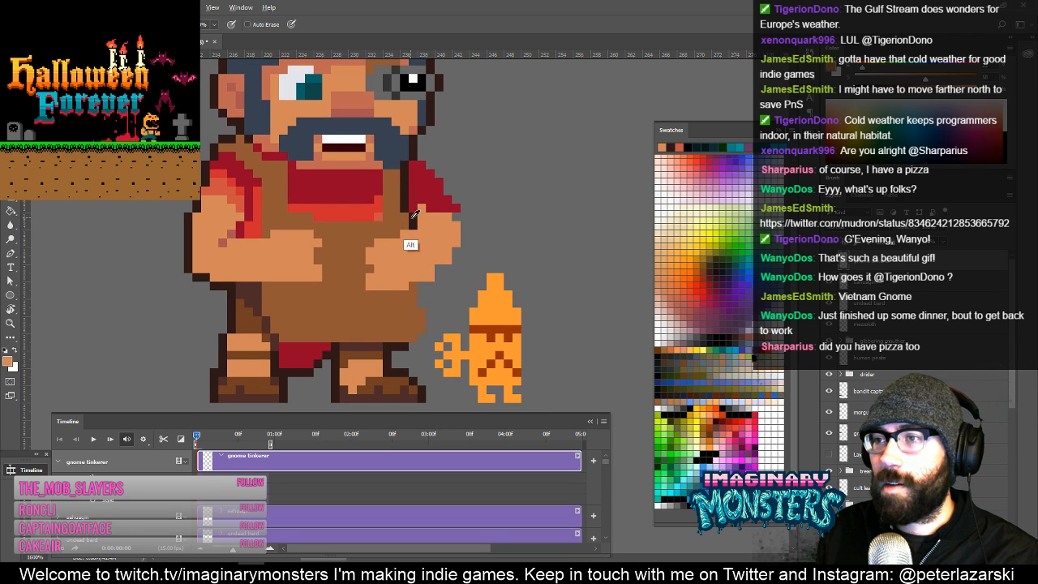
mouse_move(463, 223)
mouse_down()
mouse_move(457, 261)
mouse_move(431, 285)
mouse_up()
key(e)
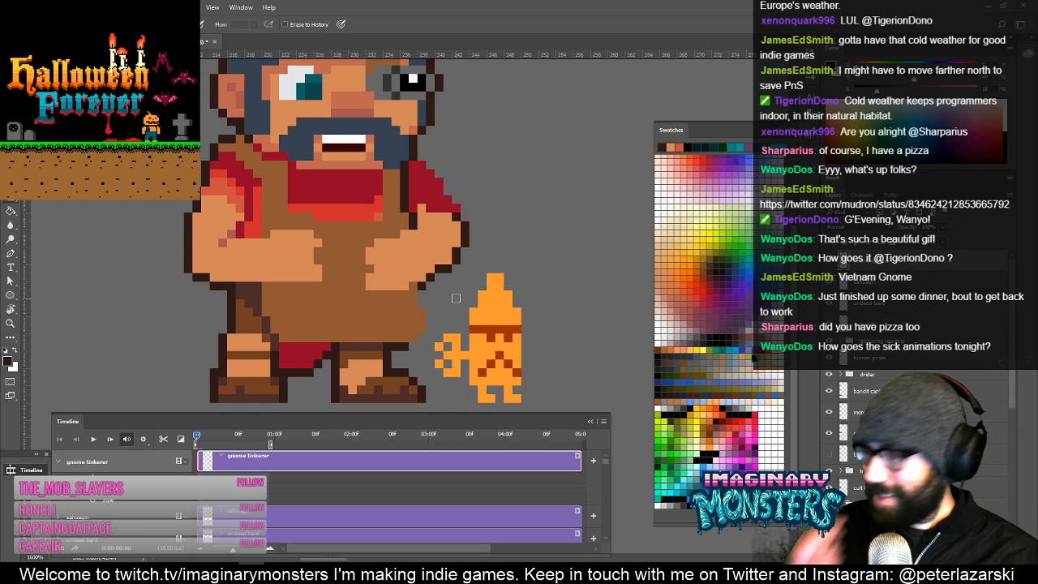
key(b)
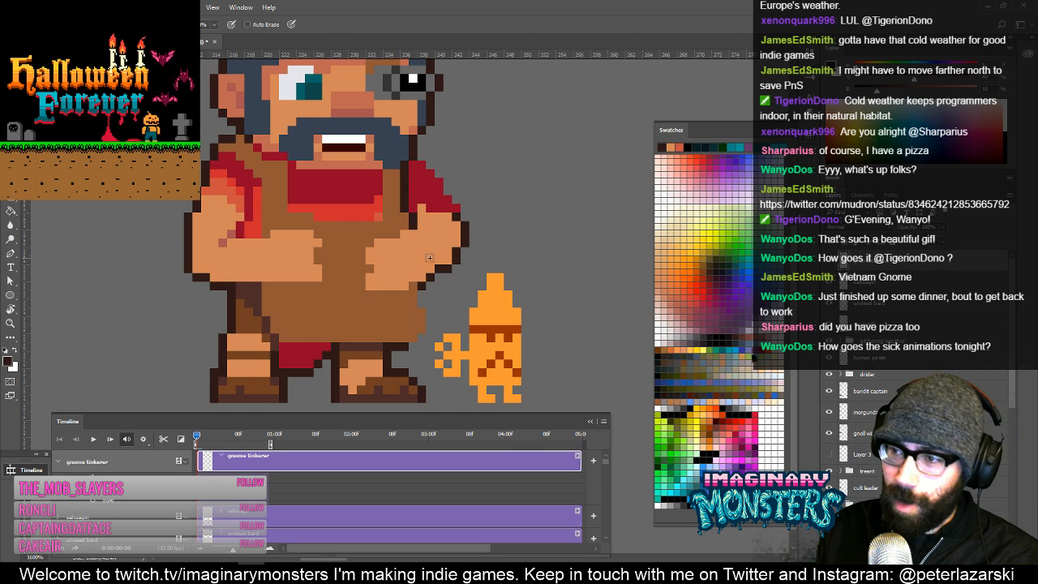
alt+click(451, 267)
mouse_move(436, 284)
mouse_down()
mouse_move(423, 292)
mouse_move(448, 287)
mouse_up()
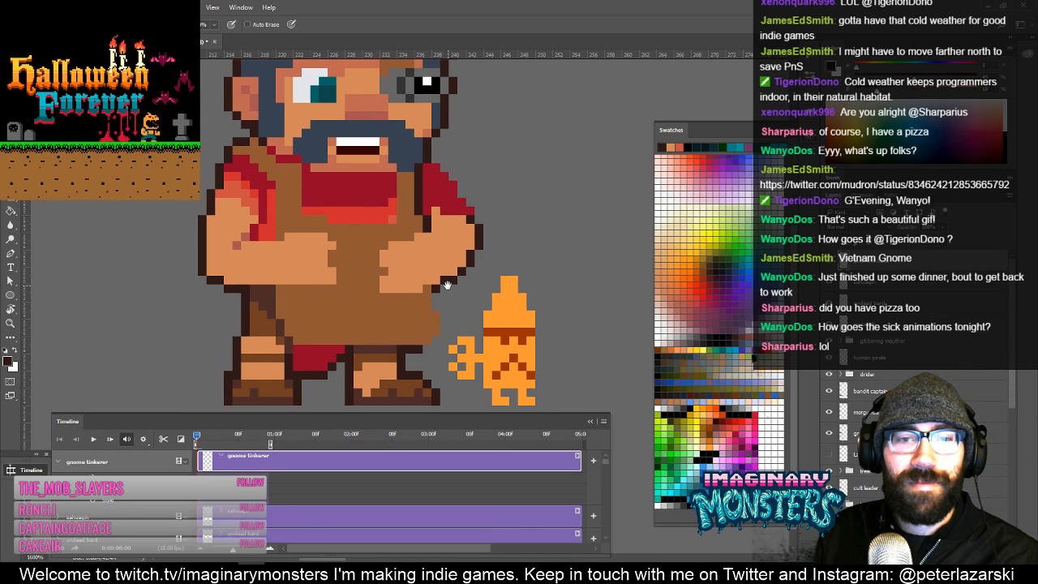
drag(449, 251, 423, 269)
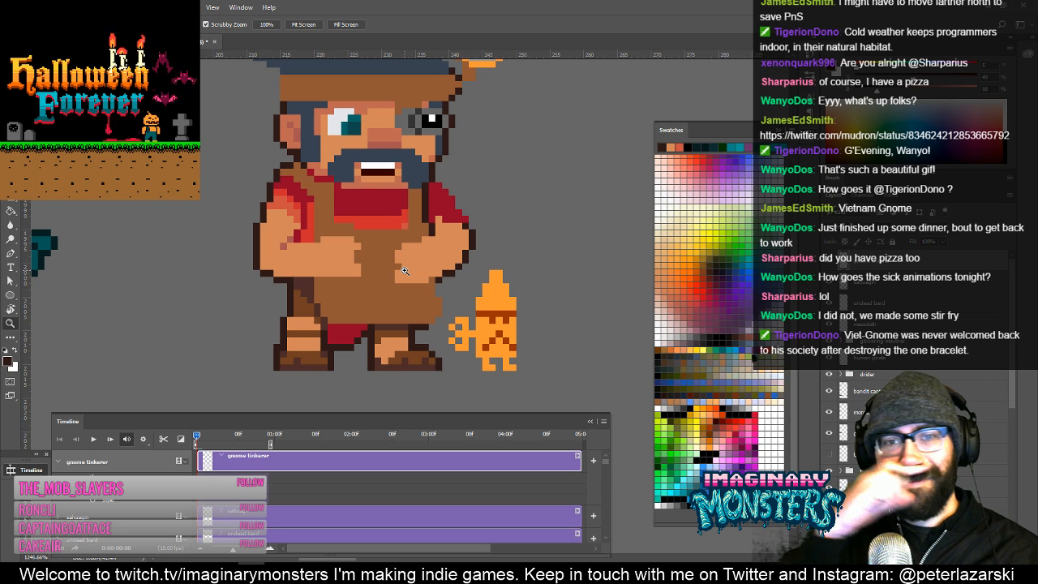
Outline the apron's outer edge below that forearm in the same dark brown.
drag(394, 248, 424, 271)
click(329, 266)
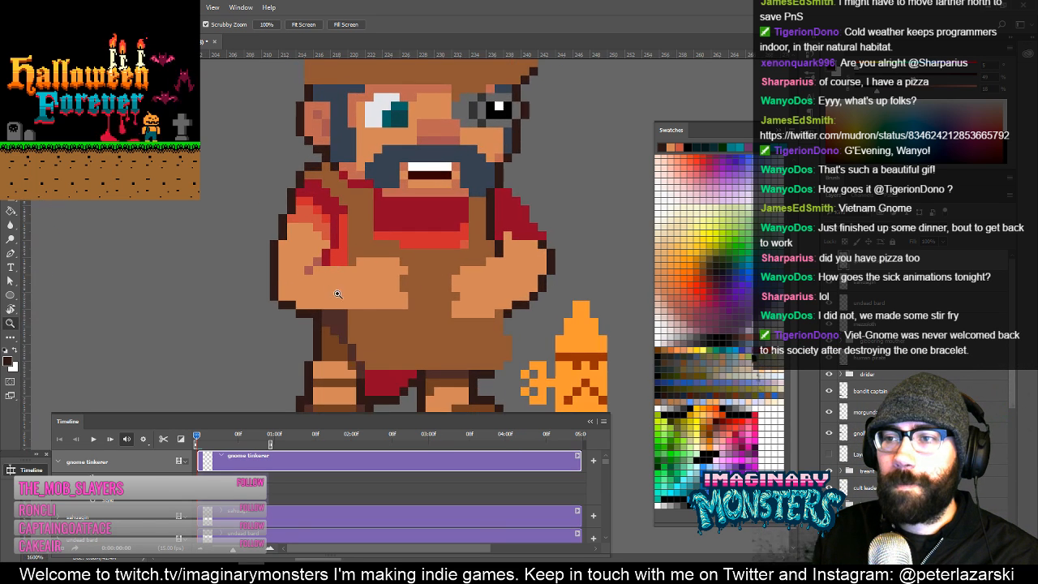
mouse_move(358, 324)
mouse_down()
mouse_move(370, 250)
mouse_move(353, 248)
mouse_up()
drag(430, 264, 376, 283)
alt+click(425, 313)
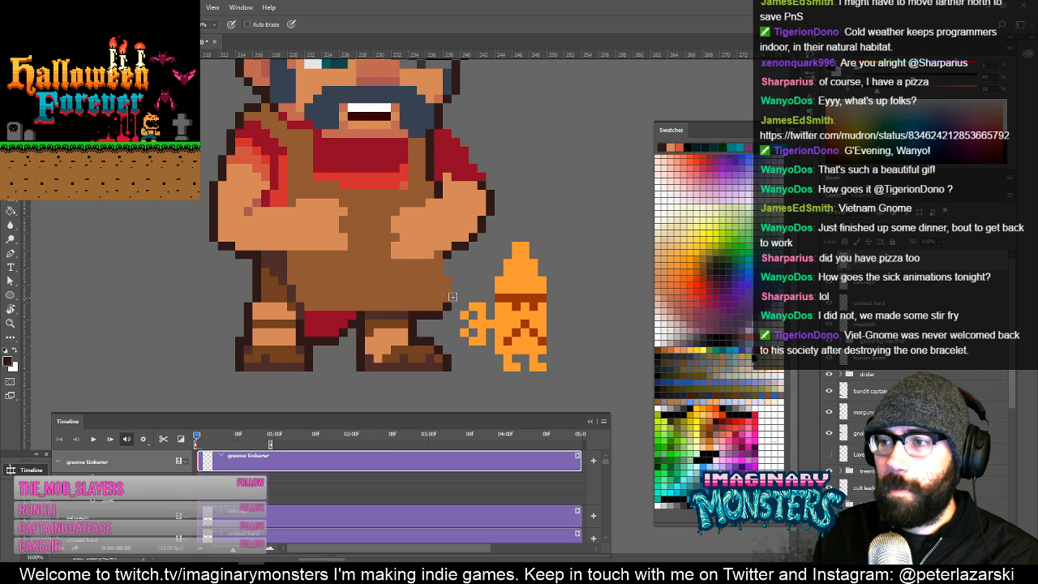
scroll(448, 231, up, 3)
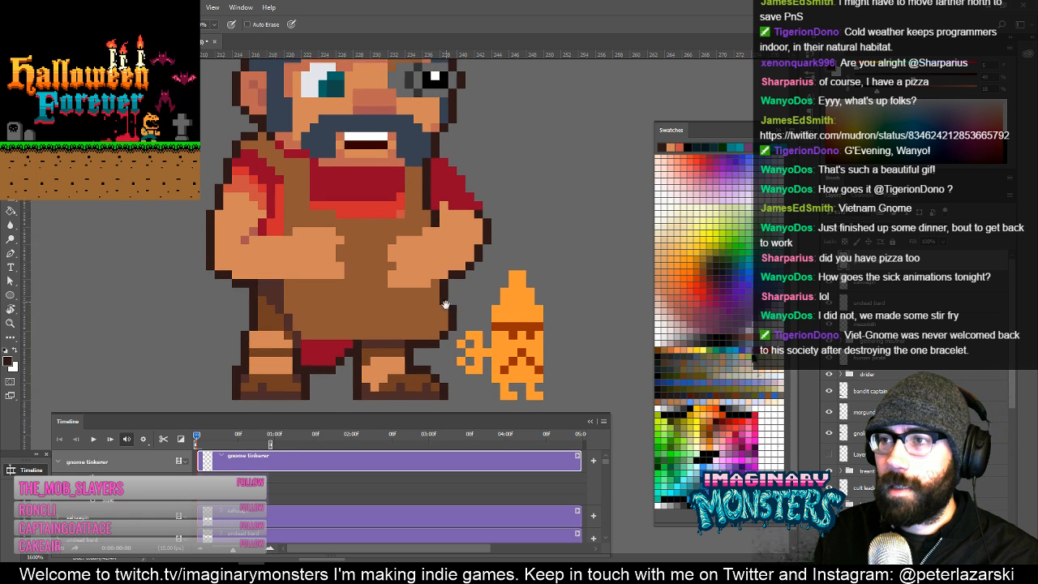
Extend the red sleeve on the wind-up figure's side with sampled dark red pixels and outline its edge in dark brown.
alt+click(466, 237)
click(468, 230)
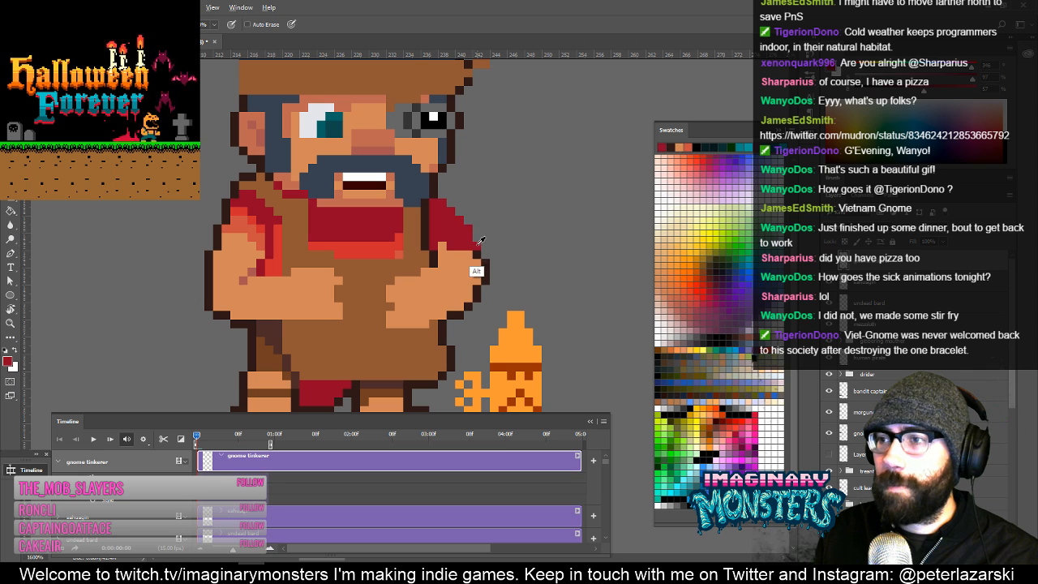
alt+click(477, 249)
alt+click(472, 241)
click(477, 240)
alt+click(482, 279)
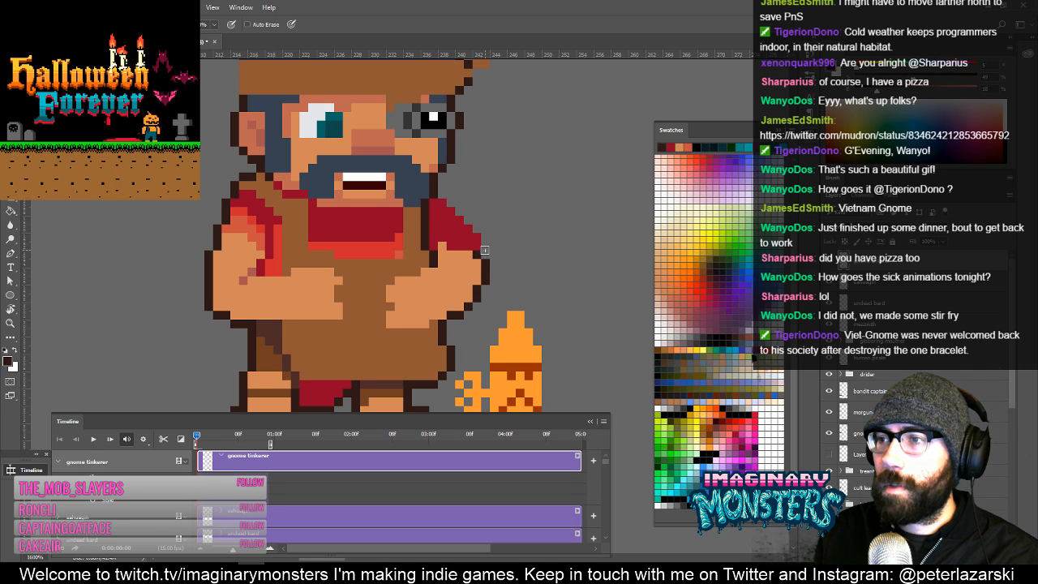
mouse_move(484, 253)
mouse_down()
mouse_move(443, 194)
mouse_move(476, 215)
mouse_up()
Rework the pixels where that sleeve meets the elbow, using sampled dark red, skin tone and outline brown.
alt+click(275, 244)
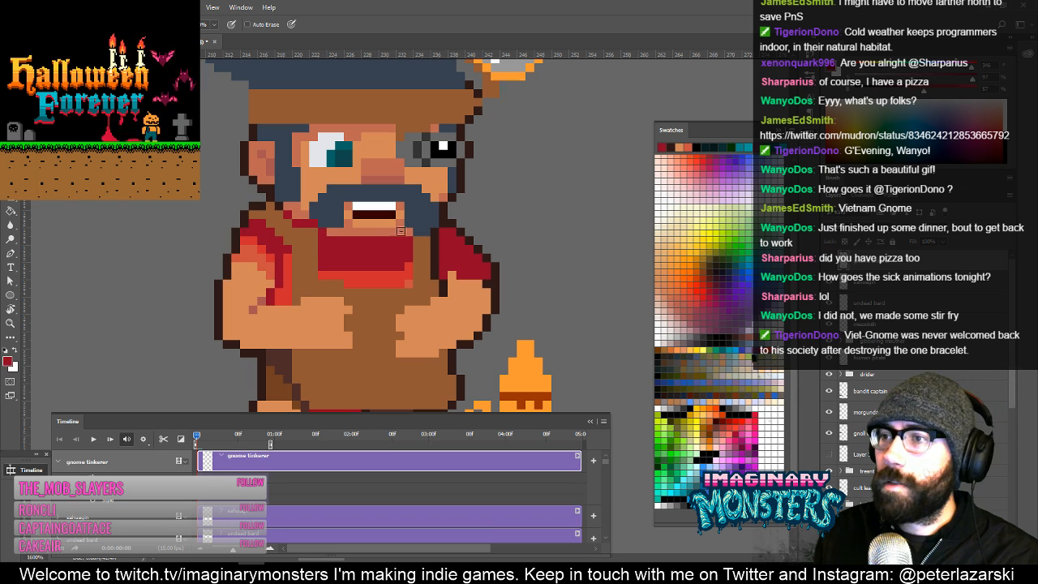
alt+click(471, 276)
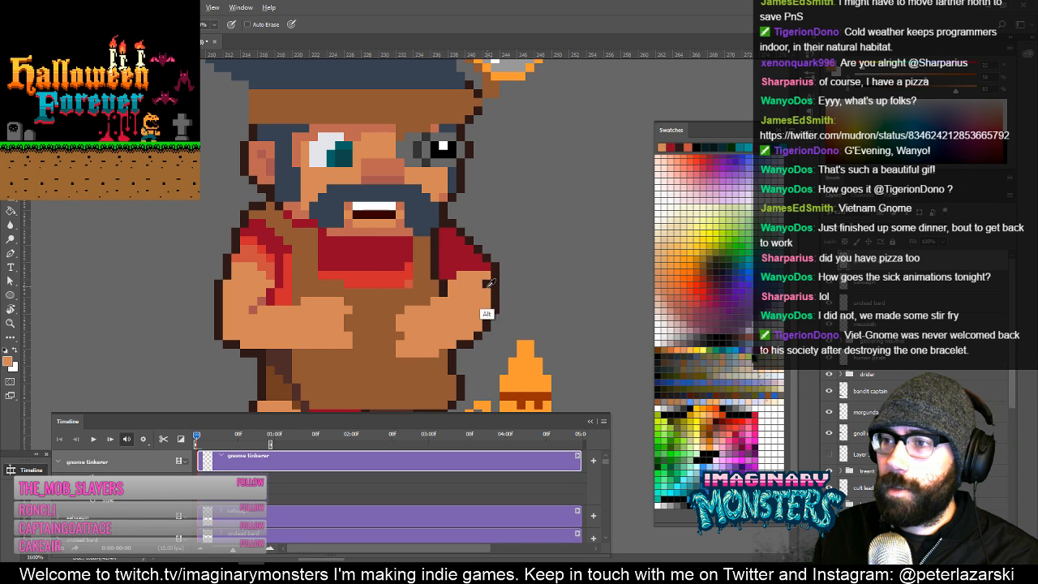
mouse_move(488, 275)
mouse_down()
mouse_move(495, 312)
mouse_move(494, 281)
mouse_up()
key(e)
key(b)
alt+click(487, 317)
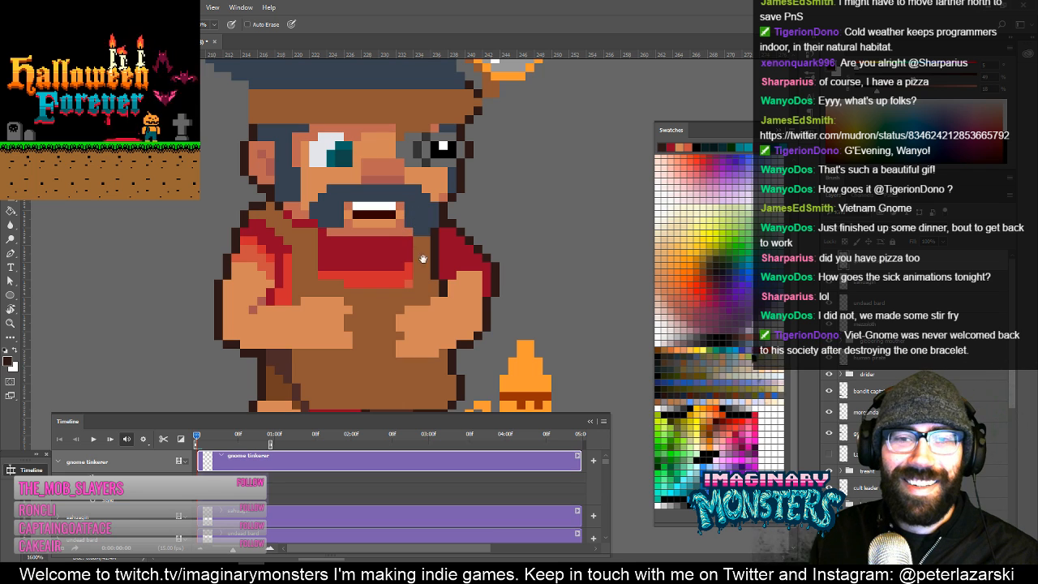
drag(448, 279, 423, 251)
alt+click(451, 260)
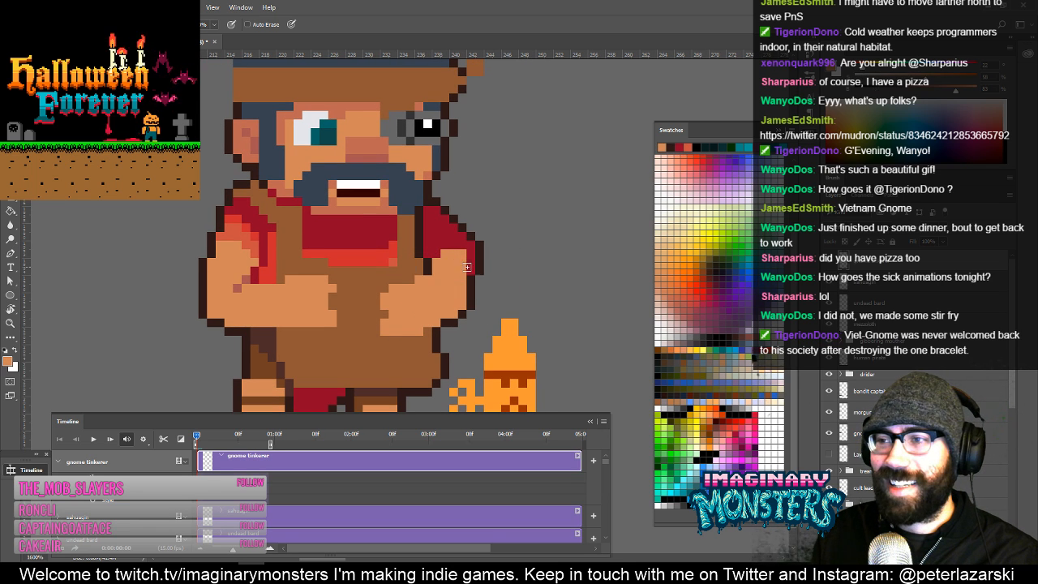
drag(452, 257, 483, 266)
Extend the bright red highlight along the lower corner of the shirt's chest area using the sampled bright red.
alt+click(416, 266)
click(424, 271)
drag(422, 247, 440, 276)
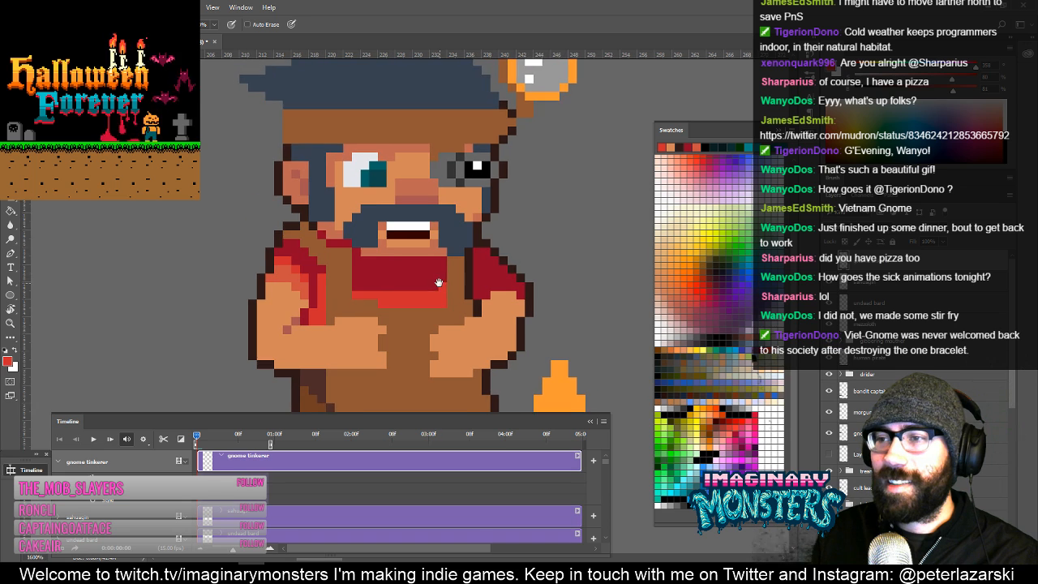
alt+click(438, 287)
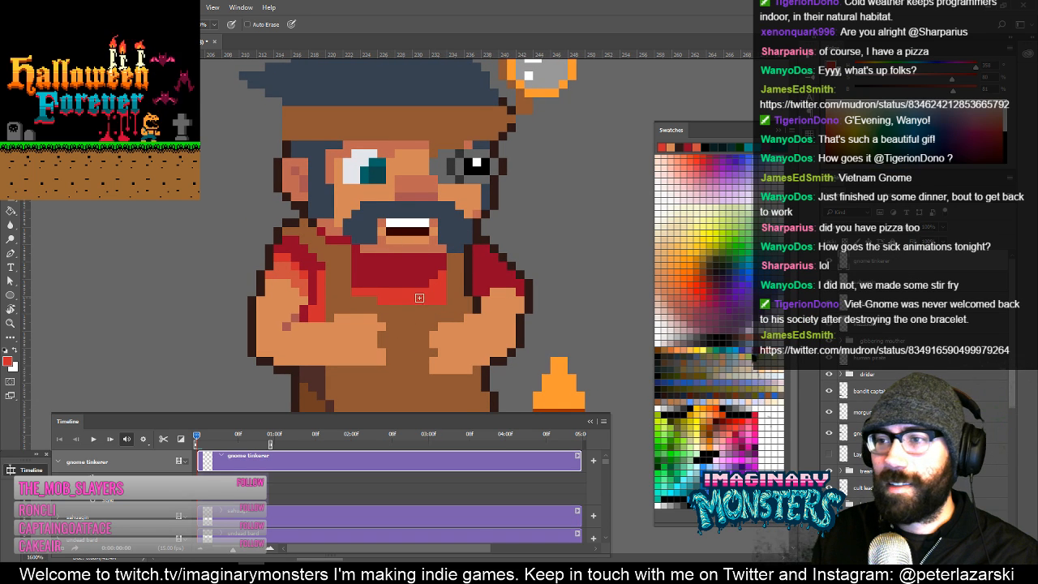
mouse_move(431, 285)
mouse_down()
mouse_move(417, 313)
mouse_move(428, 307)
mouse_up()
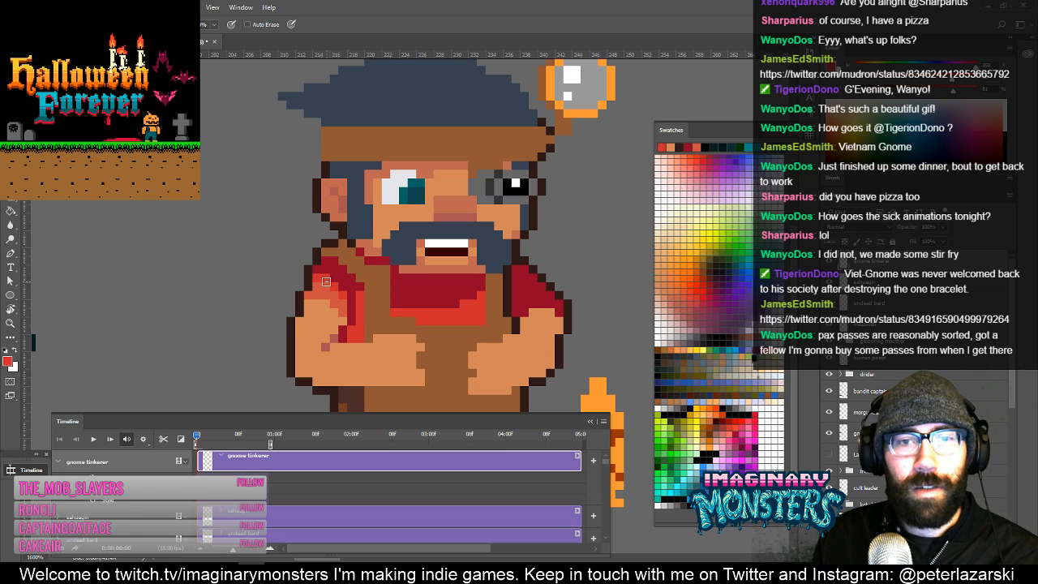
Touch up the pixels around the collar and apron strap with sampled salmon and brown tones.
alt+click(399, 269)
click(386, 269)
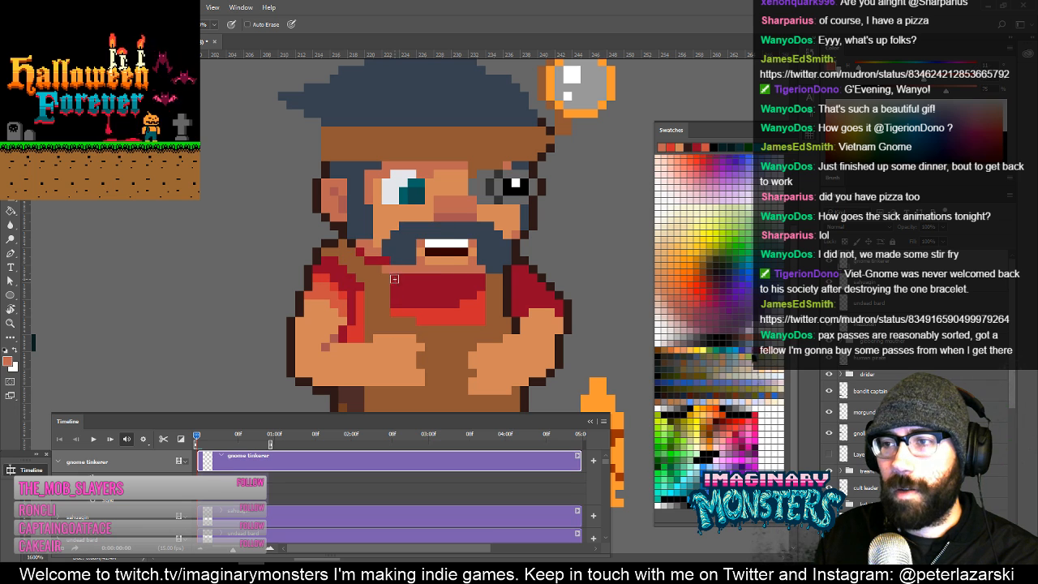
mouse_move(386, 288)
mouse_down()
mouse_move(426, 270)
mouse_move(419, 287)
mouse_move(366, 282)
mouse_up()
alt+click(398, 259)
alt+click(402, 272)
drag(400, 236, 463, 235)
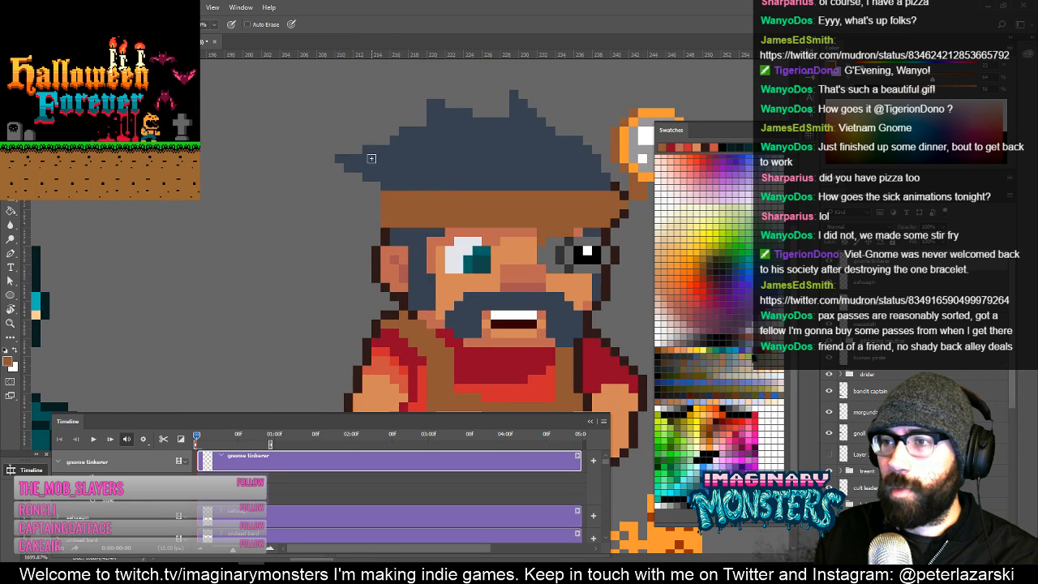
Outline the pointed left tip and upper-left edge of the slate-blue hair in sampled dark brown, erasing a stray outline pixel.
alt+click(389, 237)
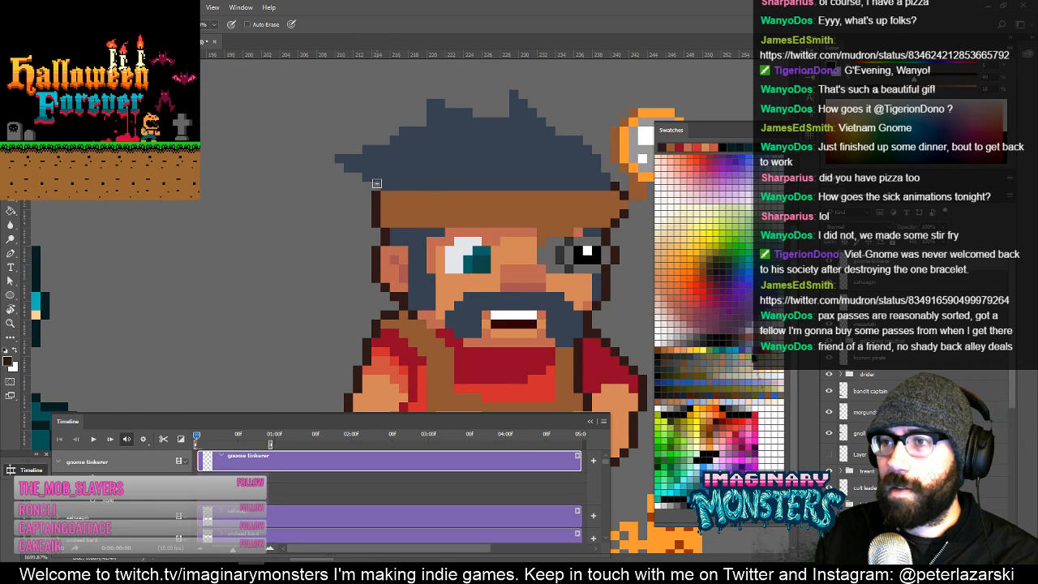
mouse_move(357, 174)
mouse_down()
mouse_move(331, 158)
mouse_move(360, 149)
mouse_up()
key(e)
click(337, 173)
key(b)
click(331, 157)
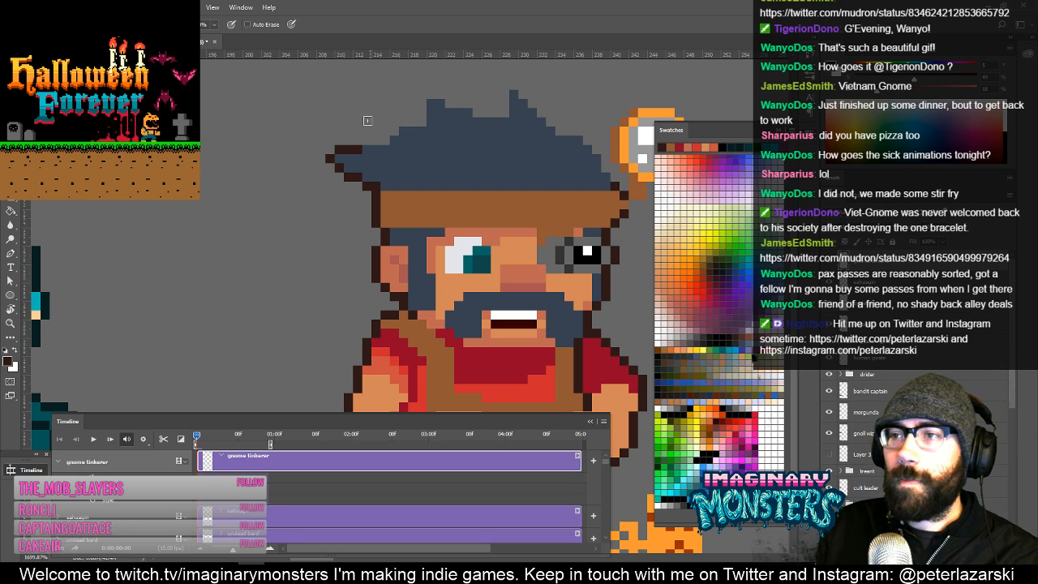
mouse_move(357, 136)
mouse_down()
mouse_move(303, 186)
mouse_move(340, 186)
mouse_move(391, 135)
mouse_move(456, 155)
mouse_up()
Continue the dark brown outline over the hair's tall spike, down its right slope and onto the magnifying lens's upper-left edge.
alt+click(307, 221)
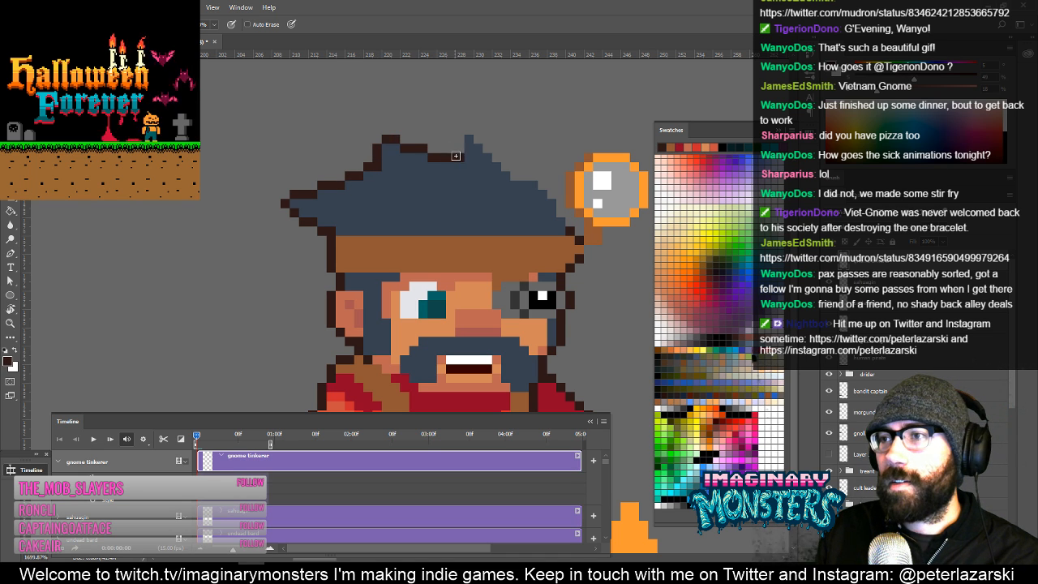
shift+click(460, 138)
shift+click(469, 130)
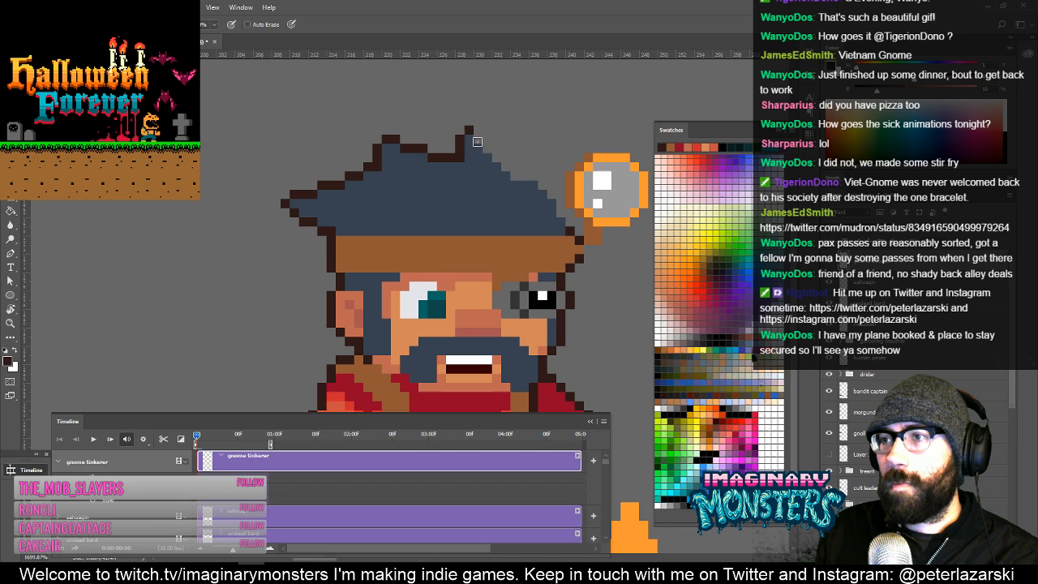
shift+click(516, 173)
drag(560, 190, 432, 222)
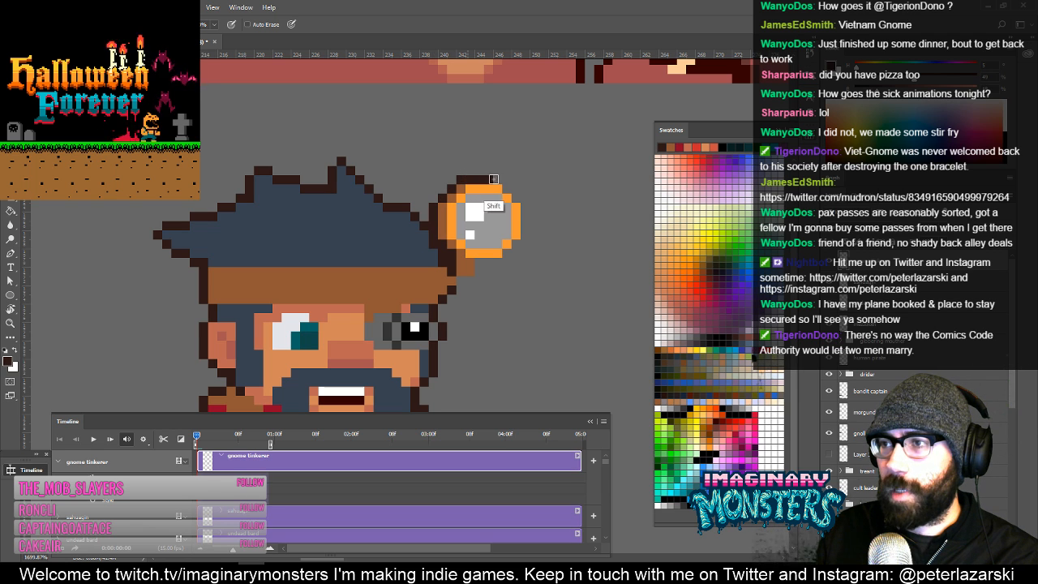
Select the magnifying lens with its outline and stem stub, and move it one pixel right and one pixel up.
drag(498, 210, 467, 174)
key(l)
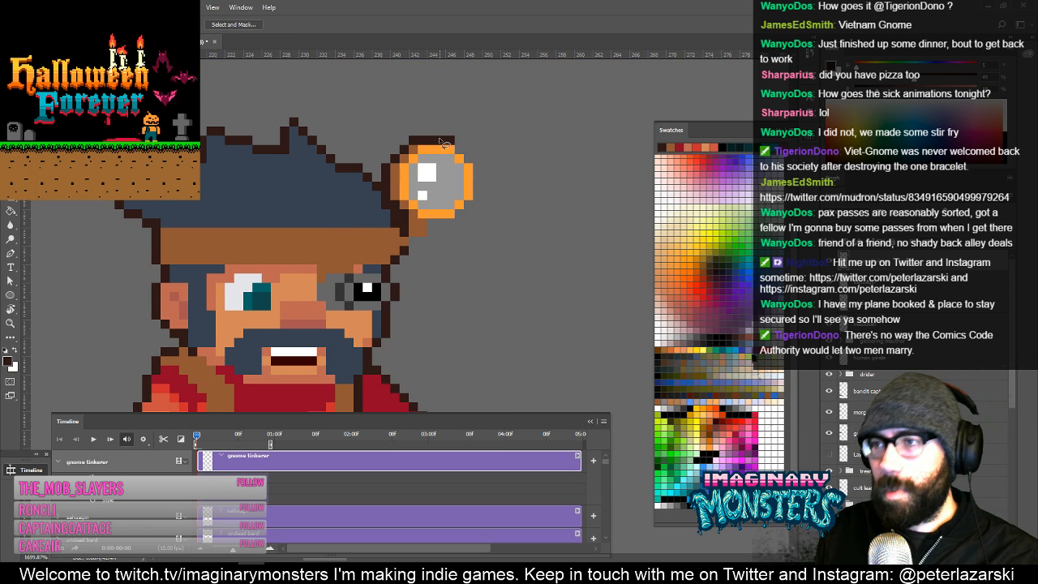
mouse_move(474, 121)
mouse_down()
mouse_move(385, 166)
mouse_move(389, 197)
mouse_up()
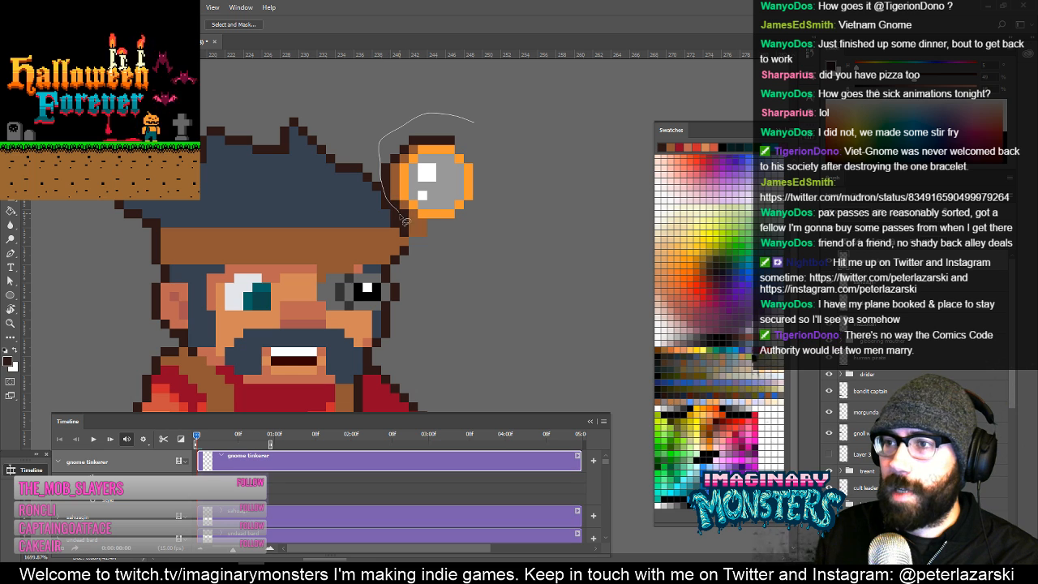
drag(414, 243, 416, 245)
key(v)
key(Right)
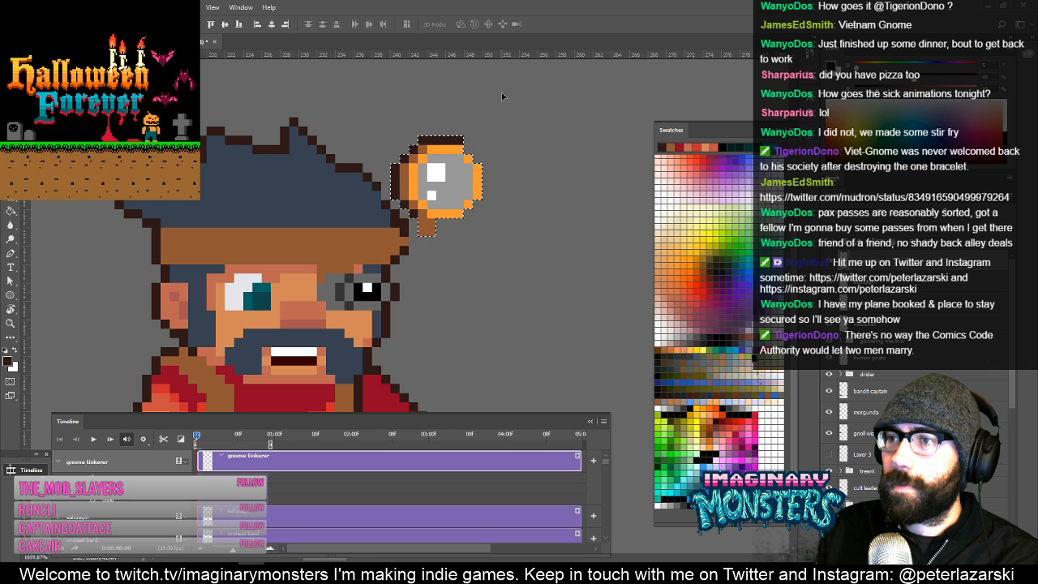
key(Up)
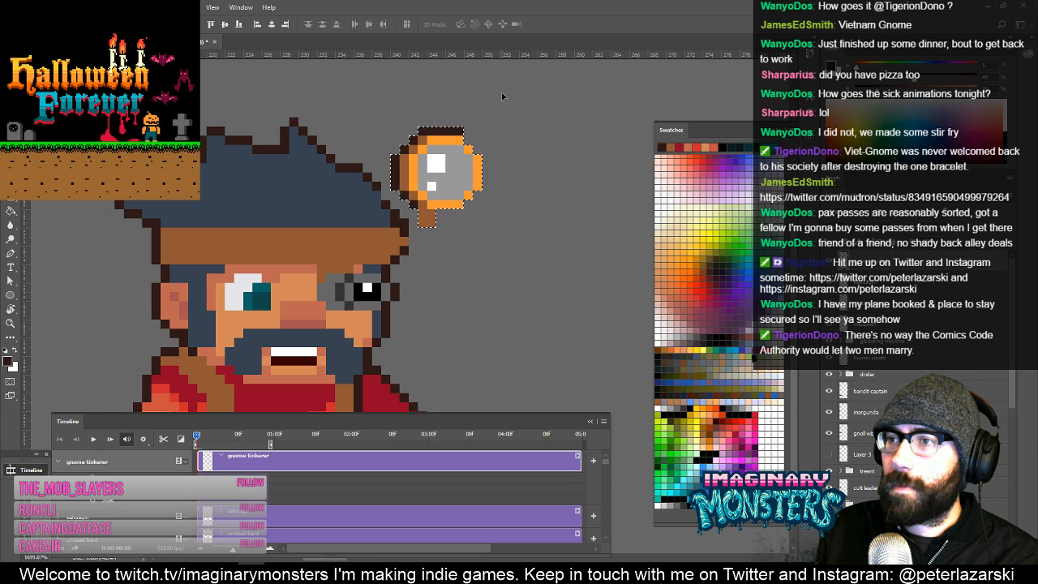
key(b)
key(ctrl+d)
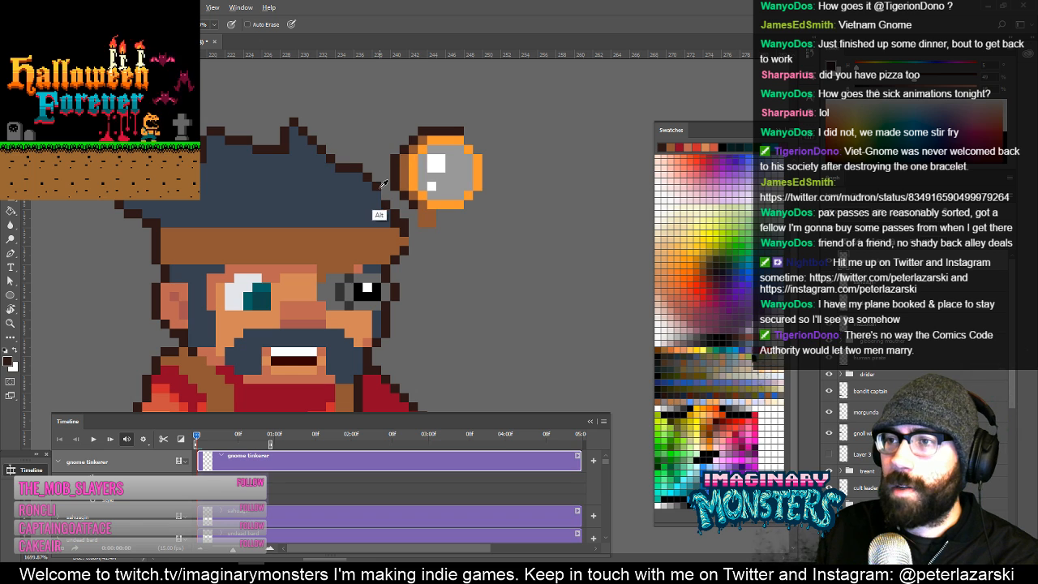
Connect the magnifying lens to the headband with a sampled brown stem, and outline the stem and lens rim in dark brown.
alt+click(409, 252)
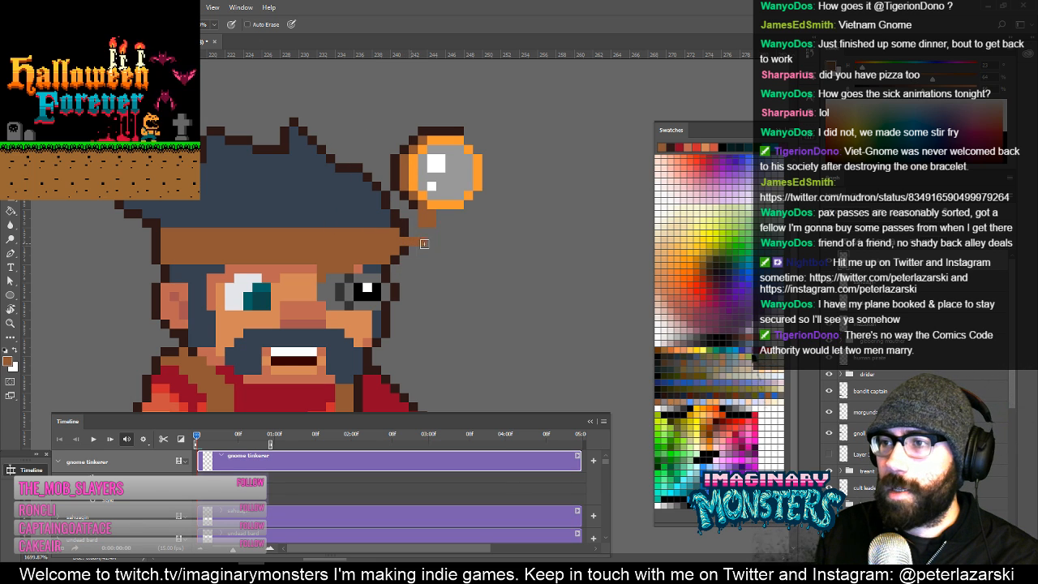
mouse_move(406, 251)
mouse_down()
mouse_move(438, 218)
mouse_move(414, 215)
mouse_move(413, 230)
mouse_move(412, 180)
mouse_move(404, 195)
mouse_move(417, 230)
mouse_up()
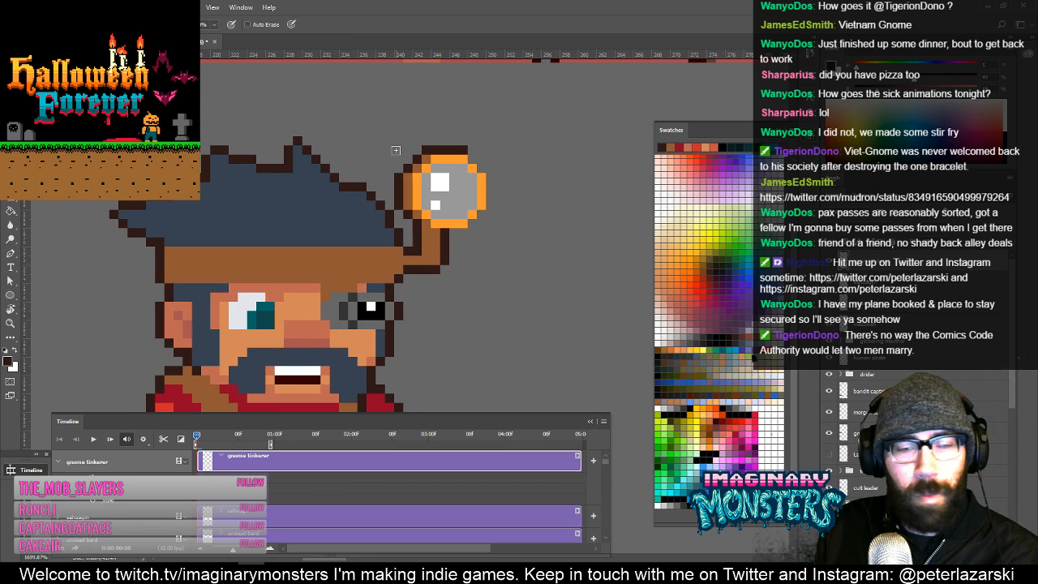
click(482, 216)
click(491, 205)
shift+click(490, 179)
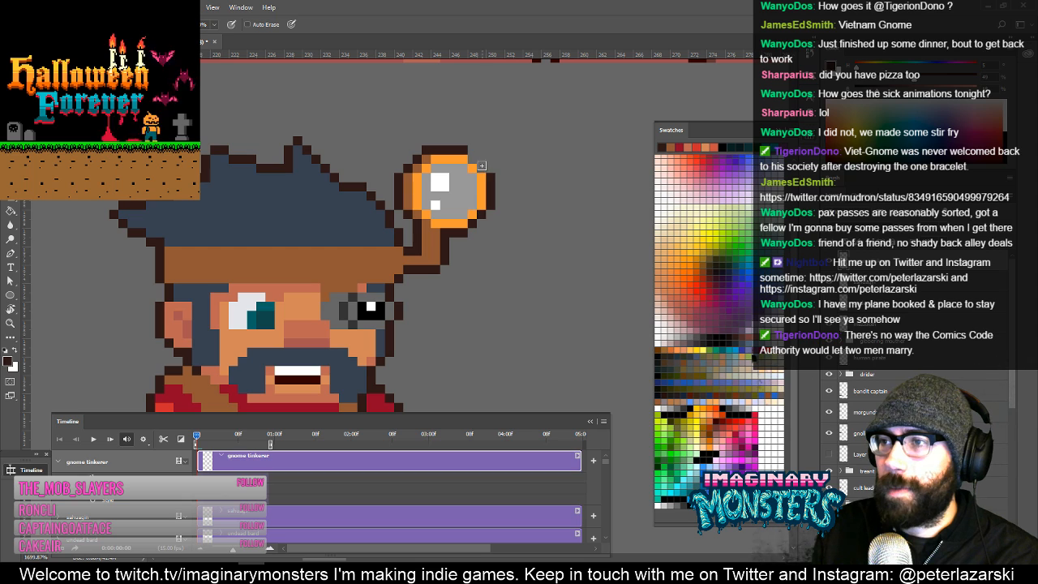
click(482, 169)
click(475, 159)
Review the gnome's whole silhouette and headgear beside the neighbouring sprites, and examine the headband up close.
key(z)
alt+click(487, 229)
alt+click(488, 217)
alt+click(489, 215)
alt+click(487, 222)
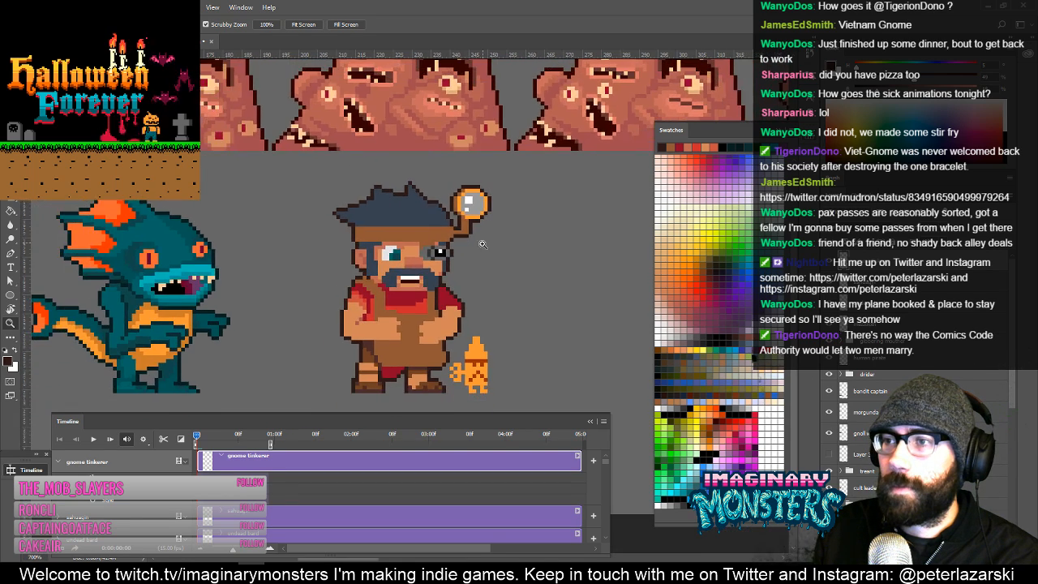
drag(465, 250, 416, 225)
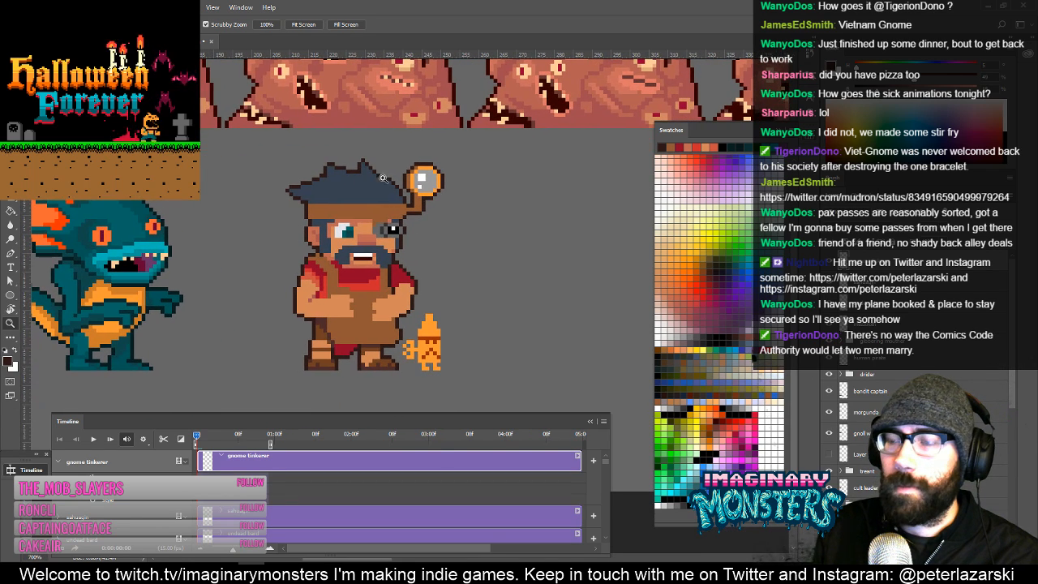
click(405, 218)
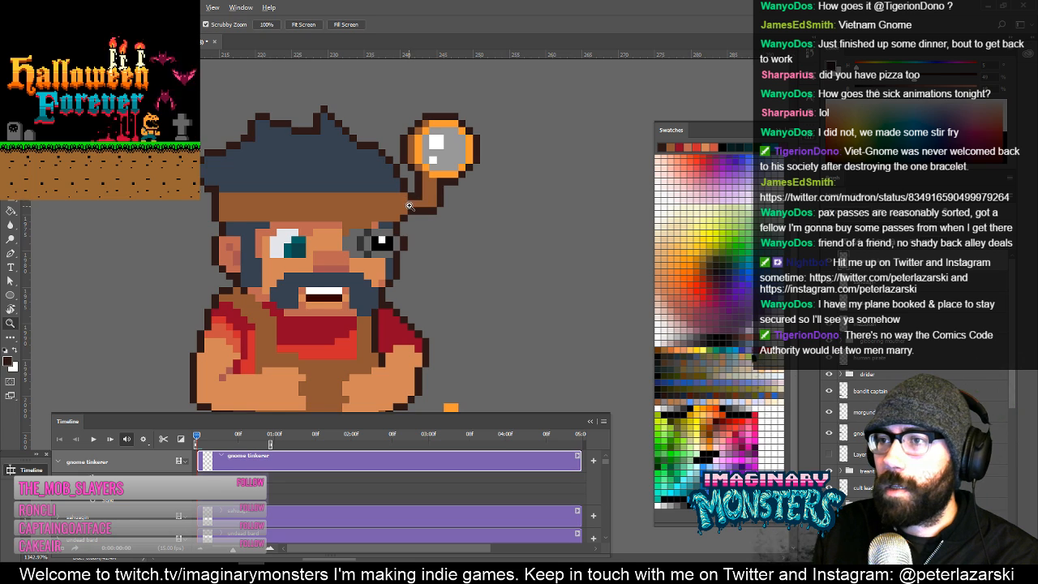
drag(409, 206, 426, 181)
drag(324, 188, 384, 203)
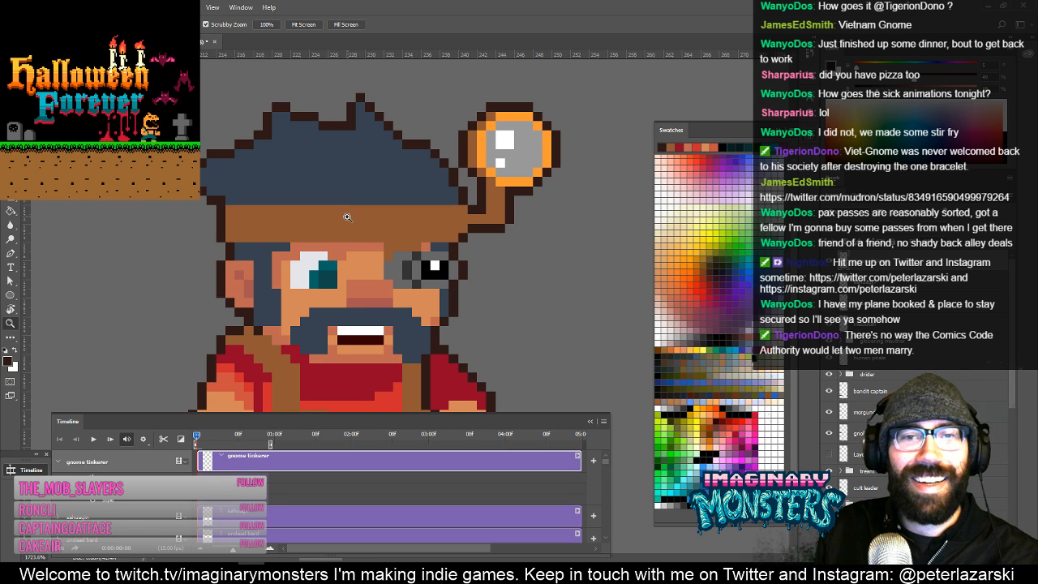
Shade the headband with a darker brown swatch, adding a vertical fold near its left end and a shadow along its lower edge.
key(b)
drag(353, 220, 374, 217)
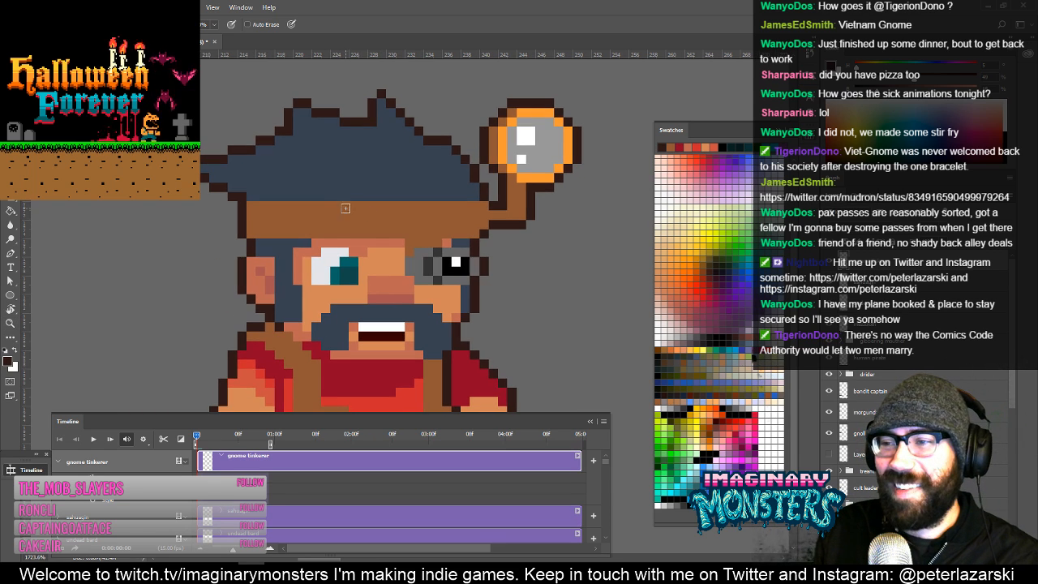
click(661, 344)
click(293, 233)
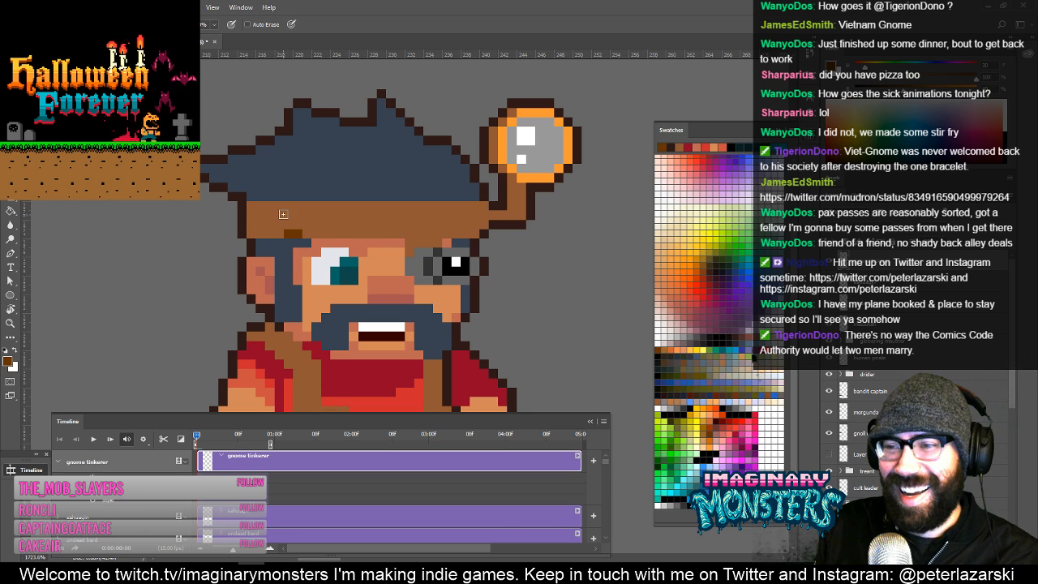
drag(286, 223, 287, 210)
click(294, 208)
mouse_move(343, 231)
mouse_down()
mouse_move(344, 193)
mouse_move(301, 181)
mouse_up()
mouse_move(185, 201)
mouse_down()
mouse_move(391, 203)
mouse_move(399, 222)
mouse_up()
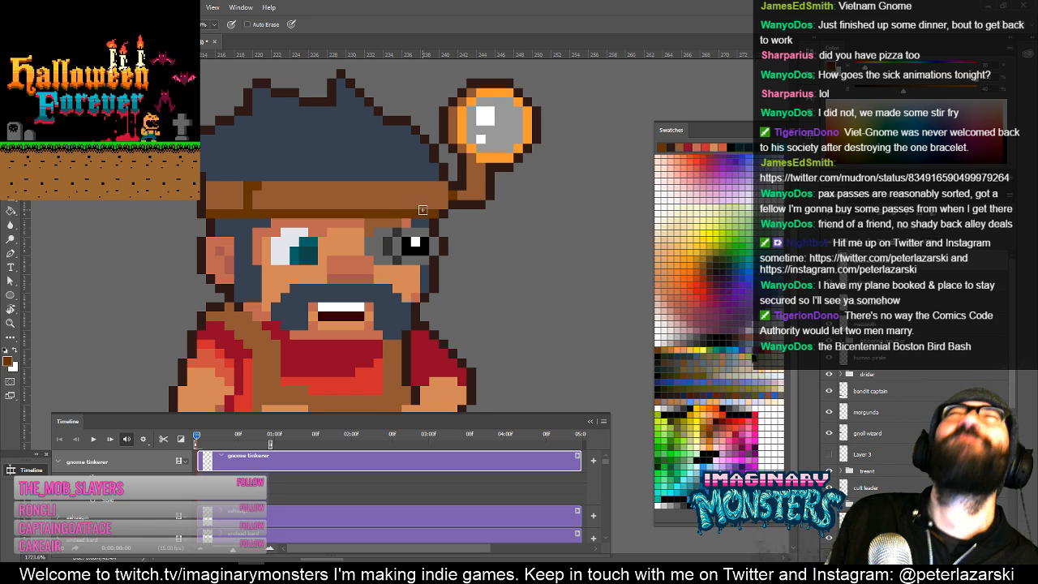
Shade the bend of the magnifier's stem with darker brown and touch it up with the sampled stem brown.
drag(477, 174, 462, 188)
alt+click(462, 186)
click(468, 201)
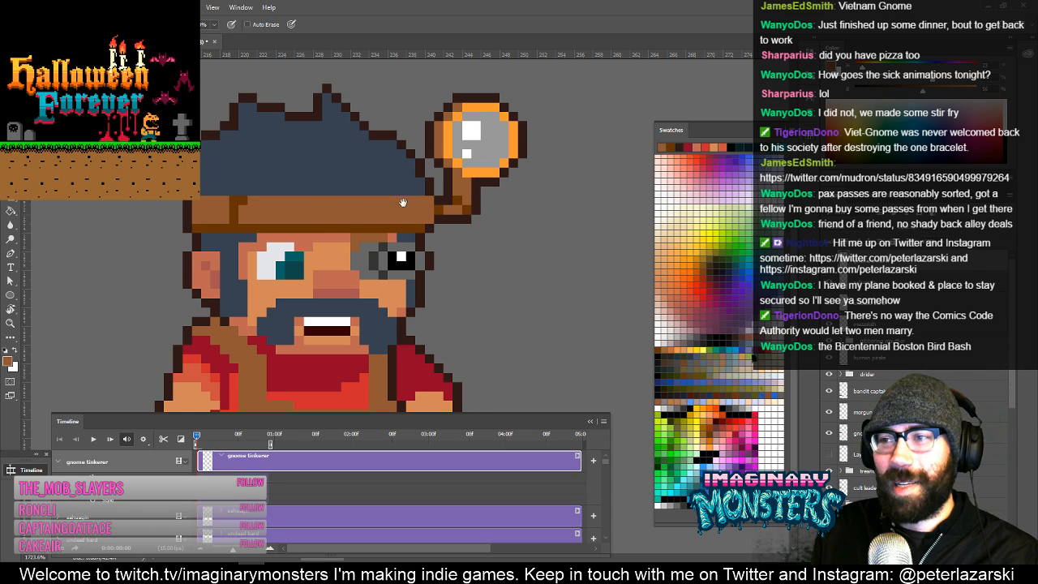
drag(403, 202, 422, 228)
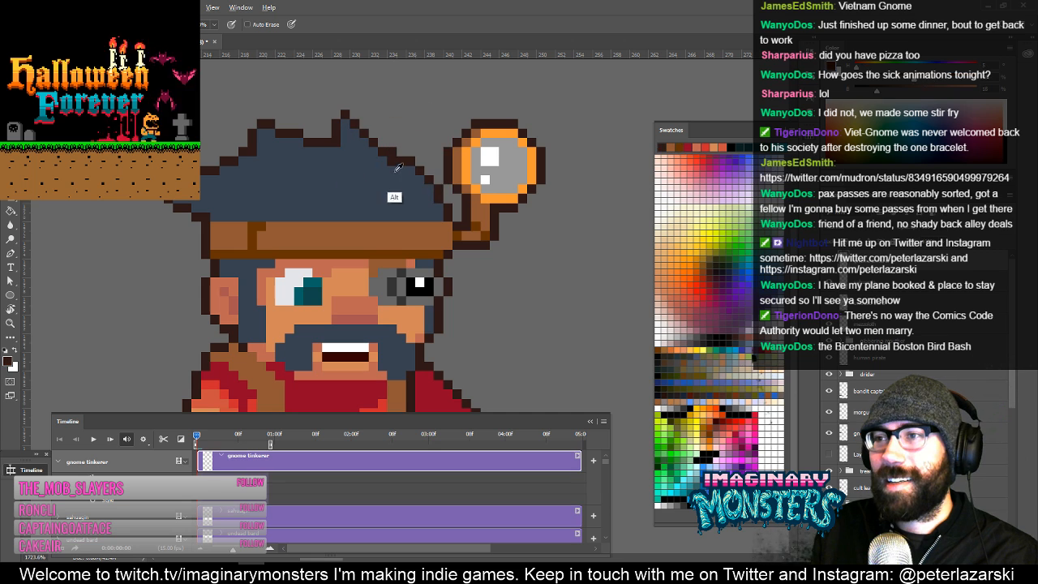
Extend the hair's upper-left spike outward with sampled slate blue and redraw the dark brown outline around it.
drag(348, 168, 400, 165)
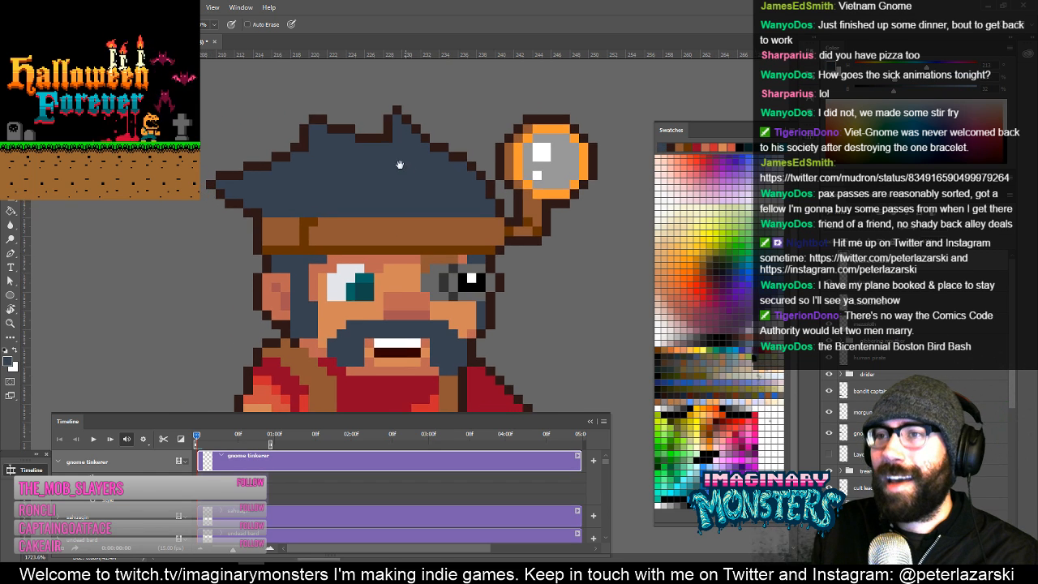
alt+click(318, 133)
click(306, 129)
alt+click(315, 121)
click(304, 120)
click(295, 129)
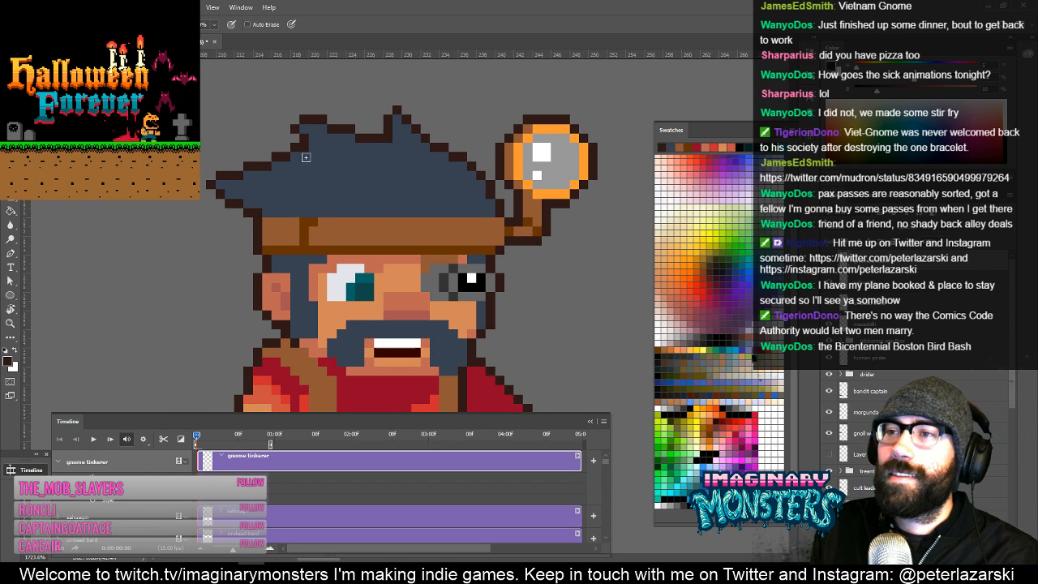
Check the whole gnome sprite at reduced size, and examine his face, clothing and arms up close.
drag(391, 221, 450, 189)
alt+click(481, 208)
alt+click(485, 216)
alt+click(488, 225)
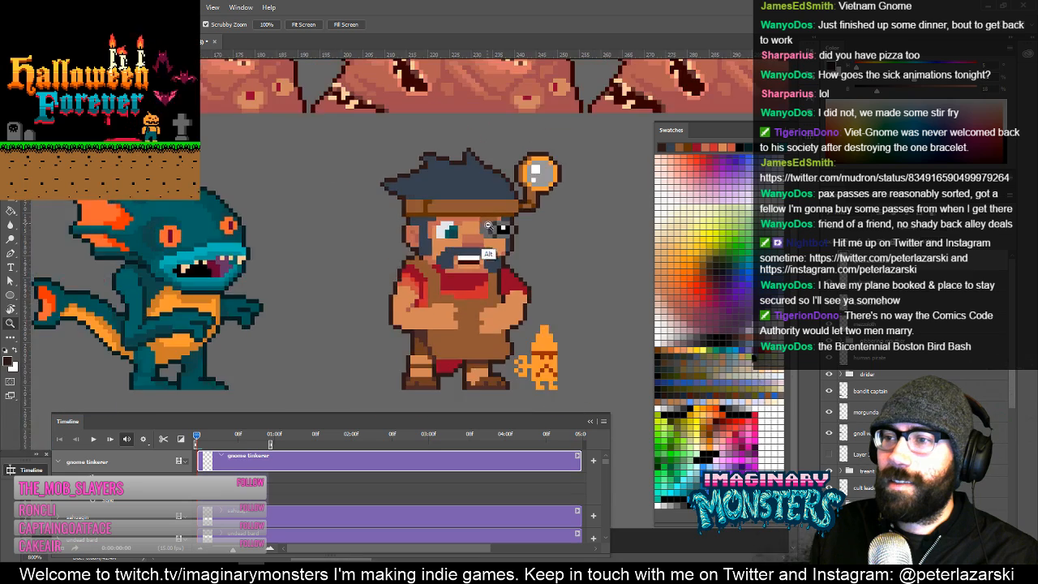
alt+click(488, 225)
drag(452, 250, 494, 202)
drag(404, 290, 423, 193)
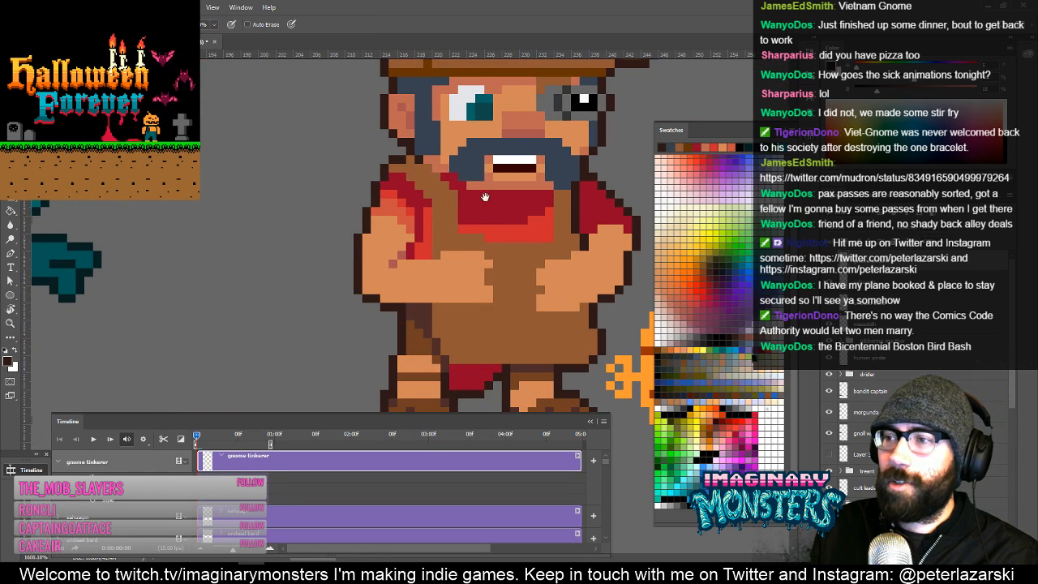
drag(482, 215, 404, 219)
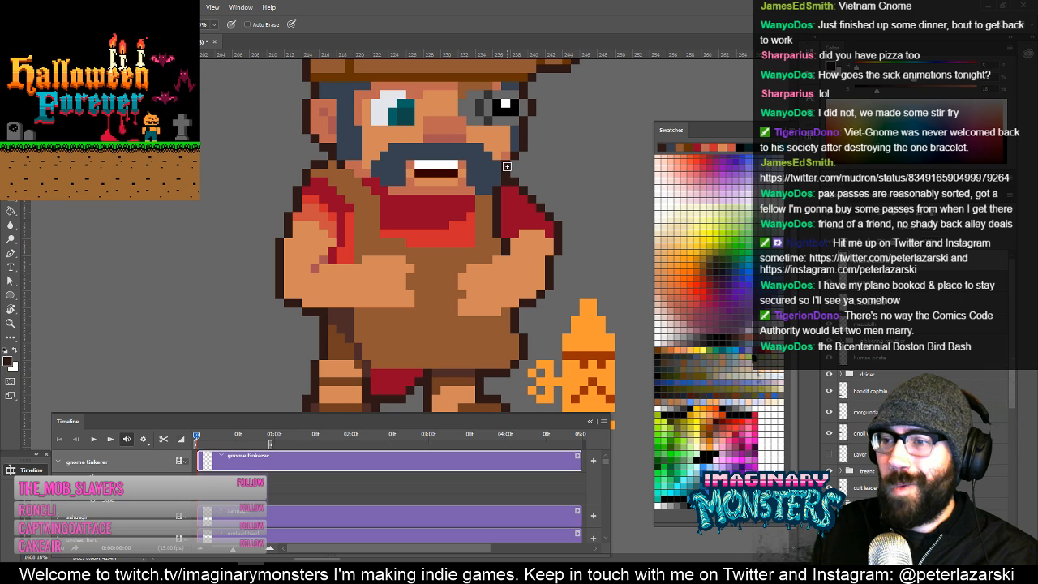
scroll(379, 219, up, 5)
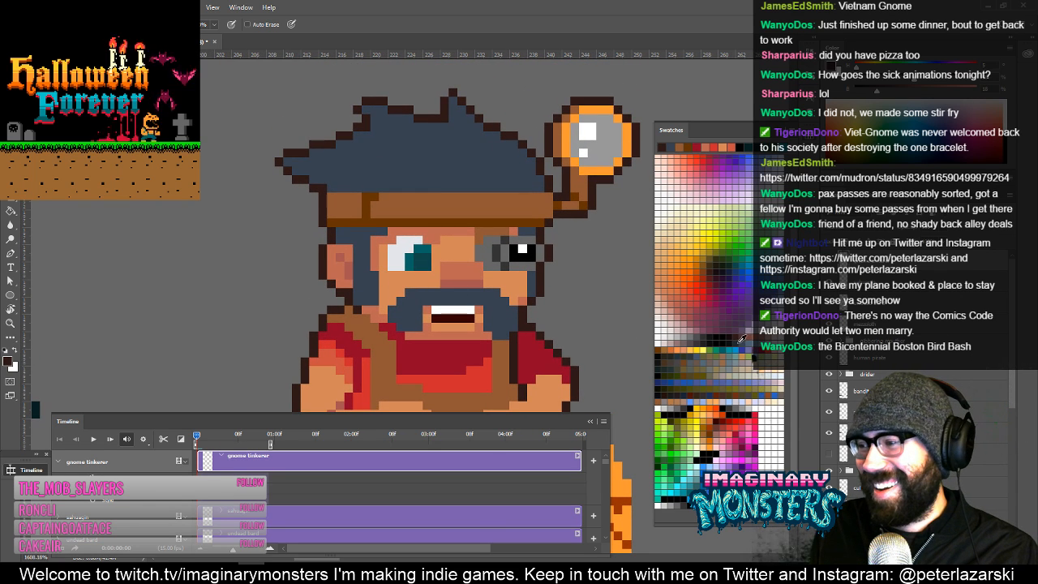
Shade the hair's lower-left edge, middle and upper-left spike with a darker slate swatch.
alt+click(340, 175)
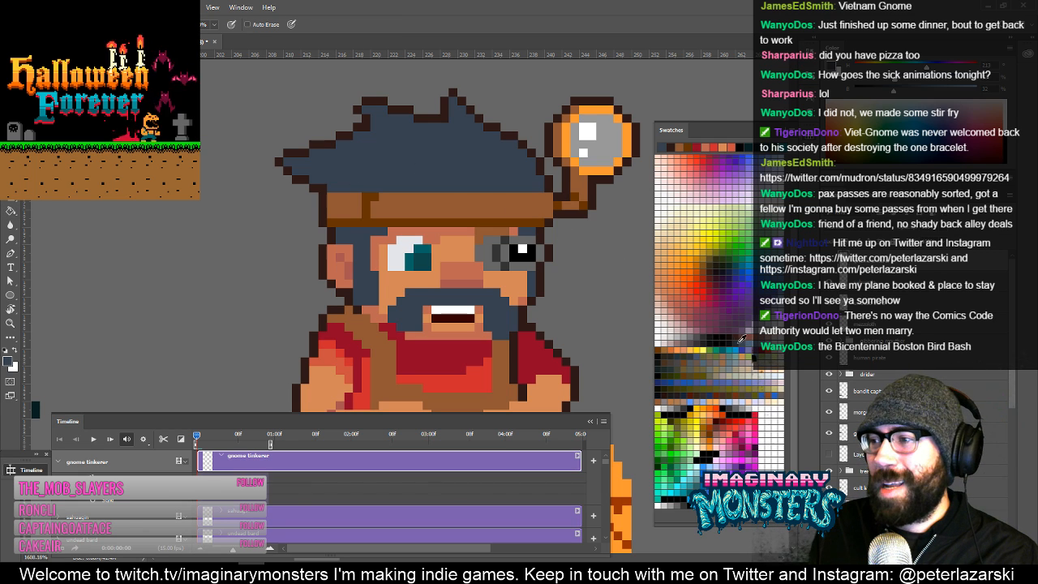
click(738, 339)
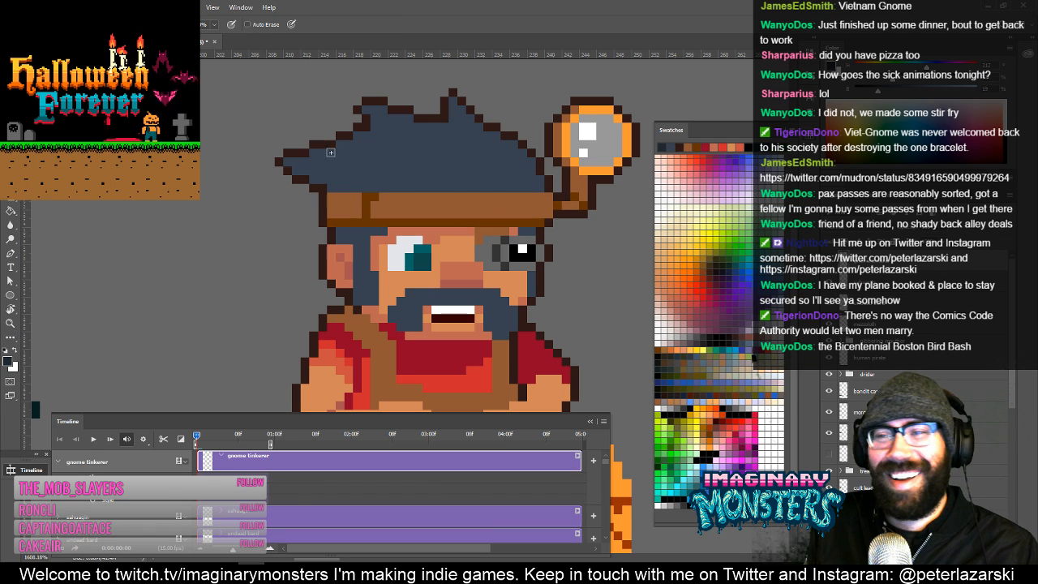
mouse_move(290, 162)
mouse_down()
mouse_move(336, 177)
mouse_move(309, 161)
mouse_move(360, 193)
mouse_move(344, 185)
mouse_move(367, 181)
mouse_move(324, 196)
mouse_move(305, 191)
mouse_move(432, 204)
mouse_move(367, 194)
mouse_move(428, 193)
mouse_move(423, 237)
mouse_move(400, 184)
mouse_move(410, 196)
mouse_move(368, 174)
mouse_move(414, 193)
mouse_move(380, 180)
mouse_move(404, 187)
mouse_up()
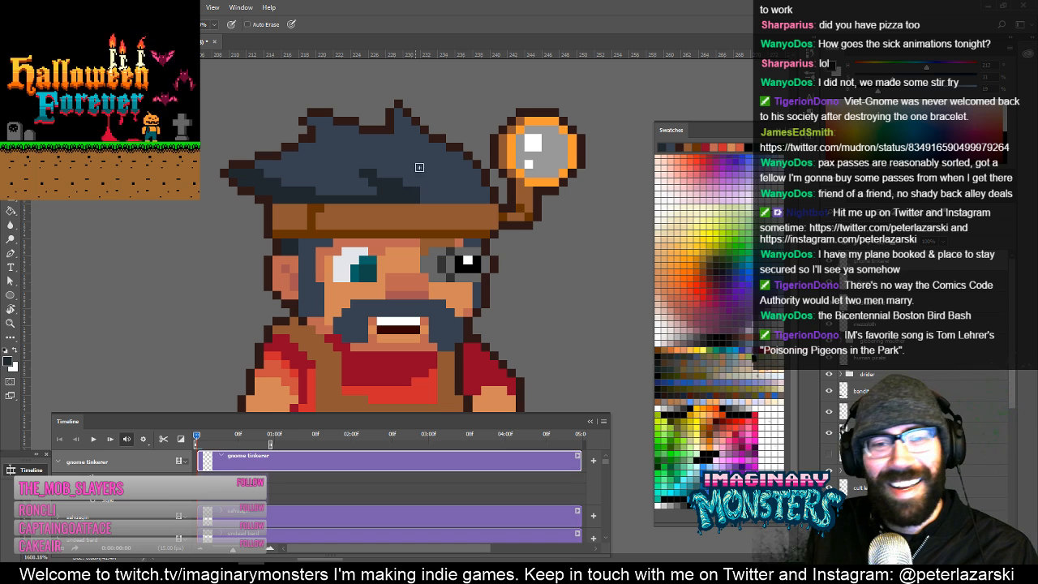
drag(444, 215, 421, 222)
drag(358, 210, 401, 217)
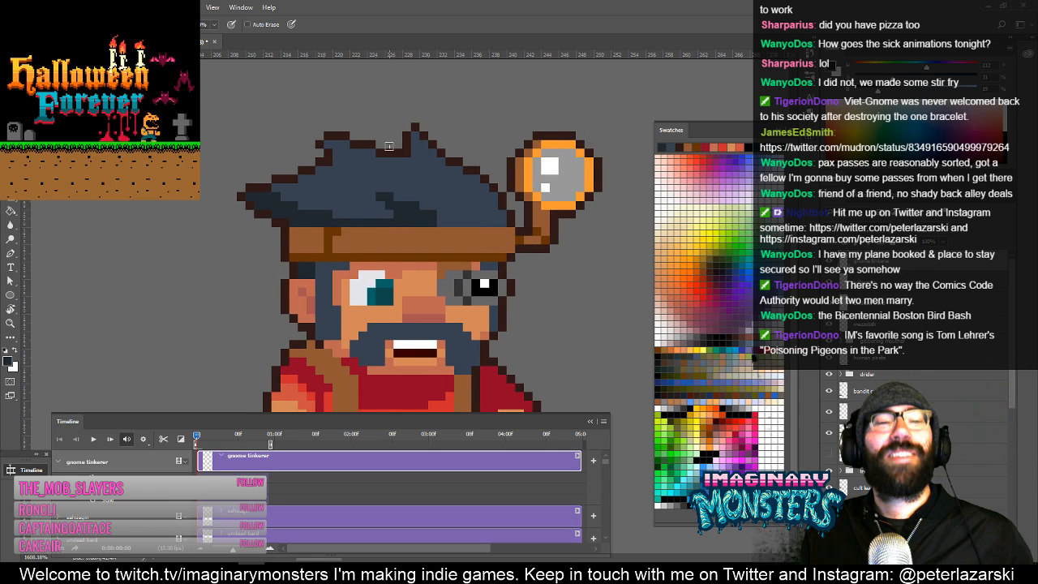
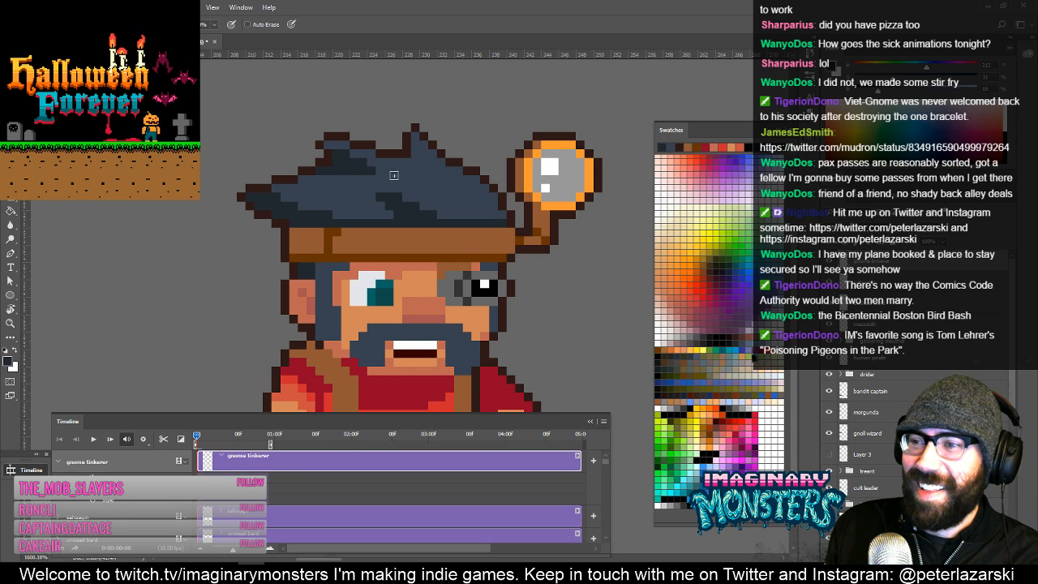
Extend the dark slate shading below the hair's upper-left spike and add a shaded strand near its right end.
drag(440, 206, 427, 193)
drag(290, 167, 334, 167)
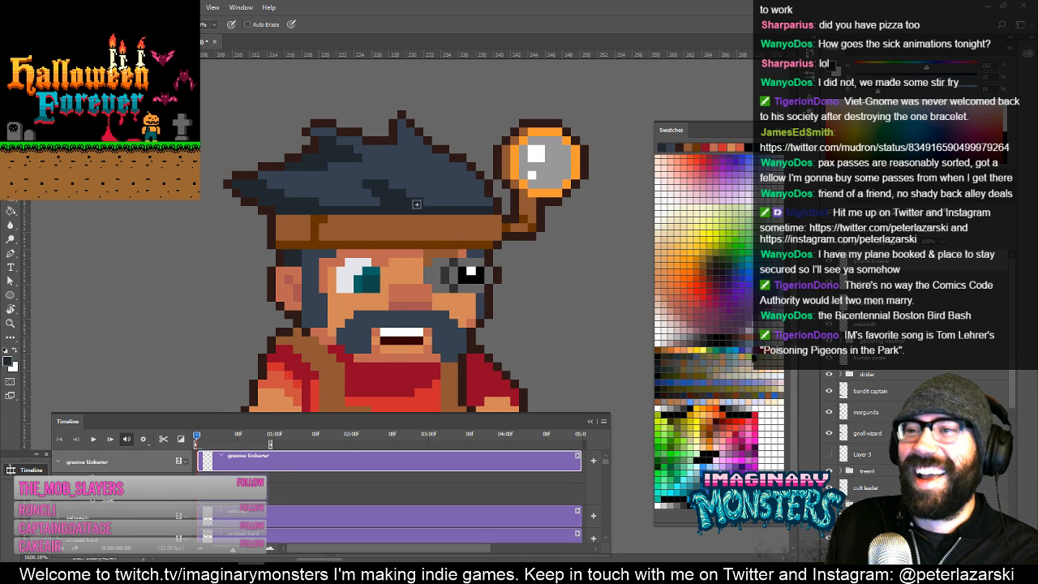
drag(417, 204, 438, 204)
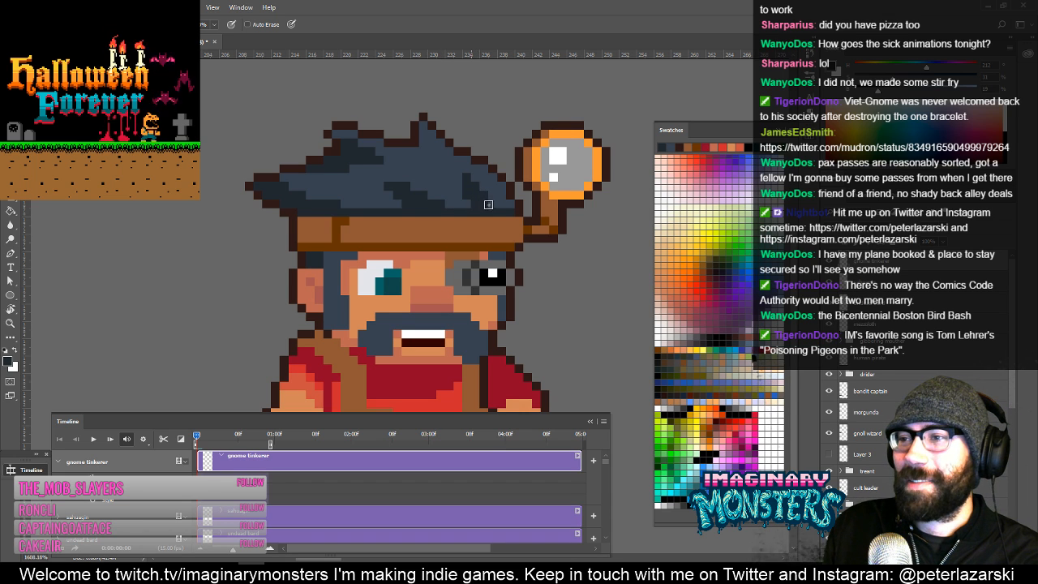
Paint a gap in the middle of the gnome's upper teeth with the sampled dark mouth colour.
drag(481, 202, 455, 159)
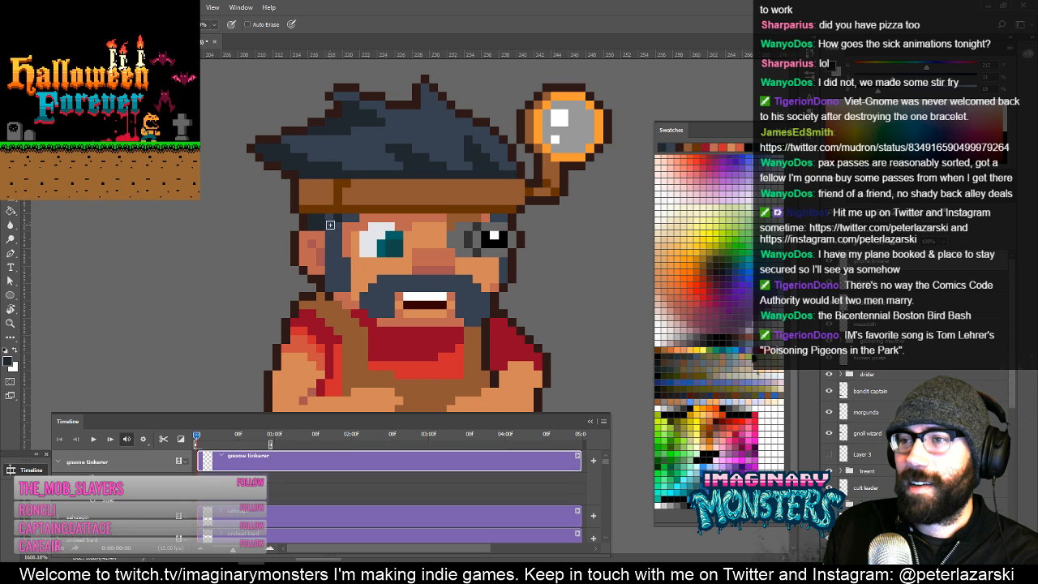
drag(358, 258, 330, 236)
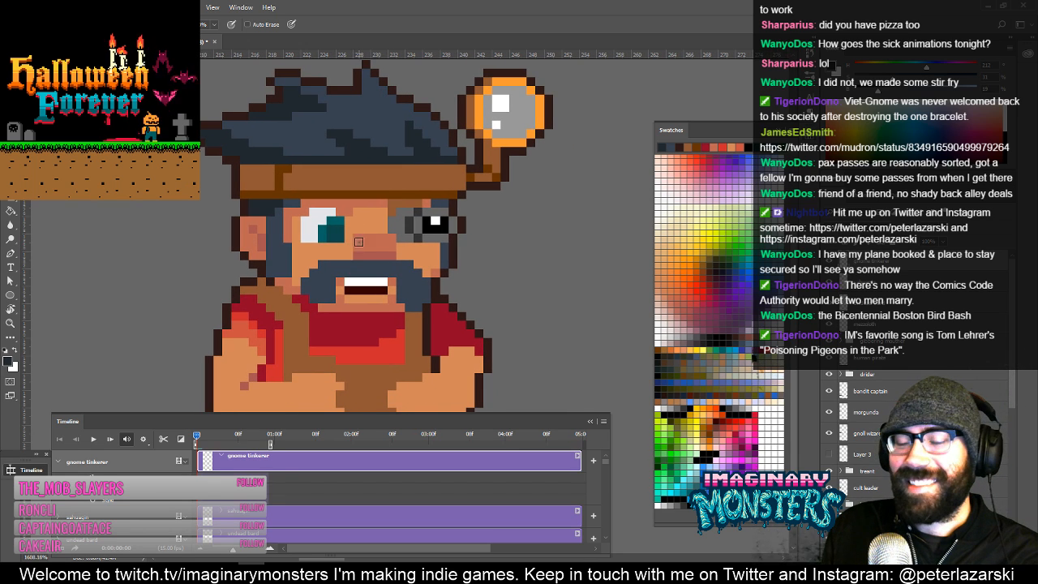
key(alt)
alt+click(367, 289)
click(367, 282)
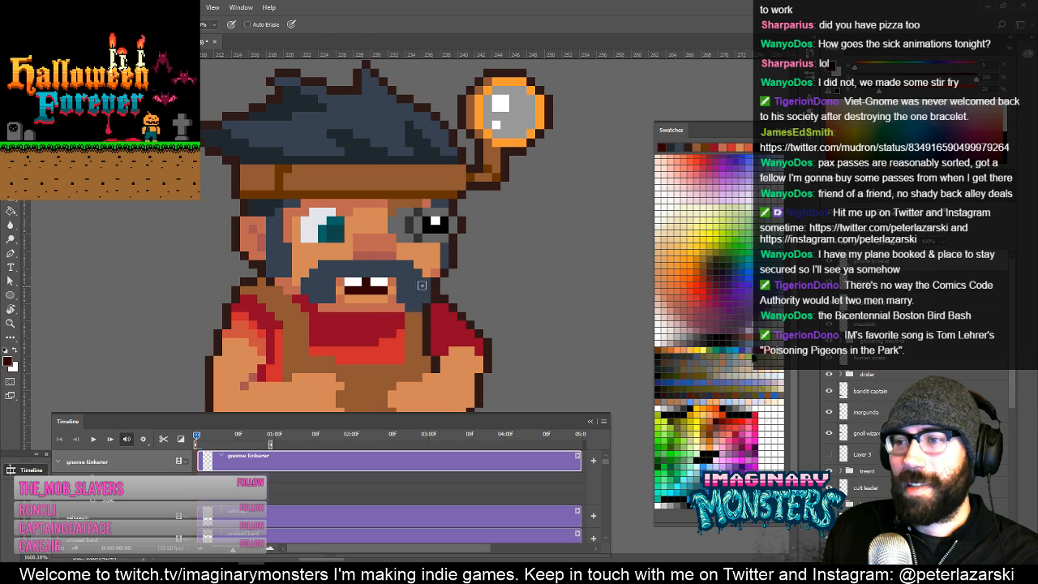
key(z)
drag(461, 297, 409, 306)
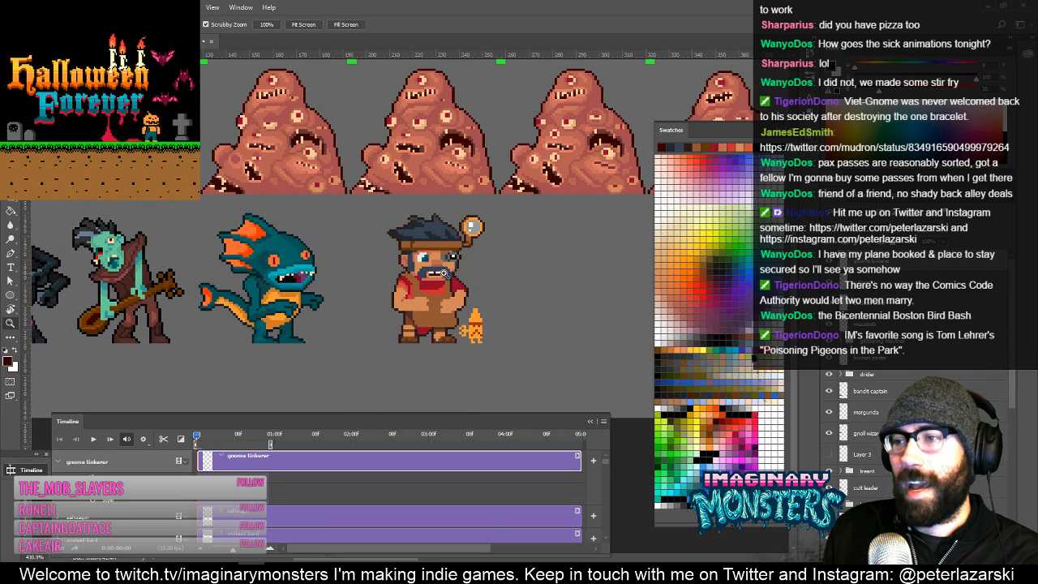
mouse_move(438, 275)
mouse_down()
mouse_move(442, 261)
mouse_move(420, 301)
mouse_up()
Add a pair of dark brown stud pixels near each end of the headband using the sampled shading colour.
key(b)
alt+click(281, 235)
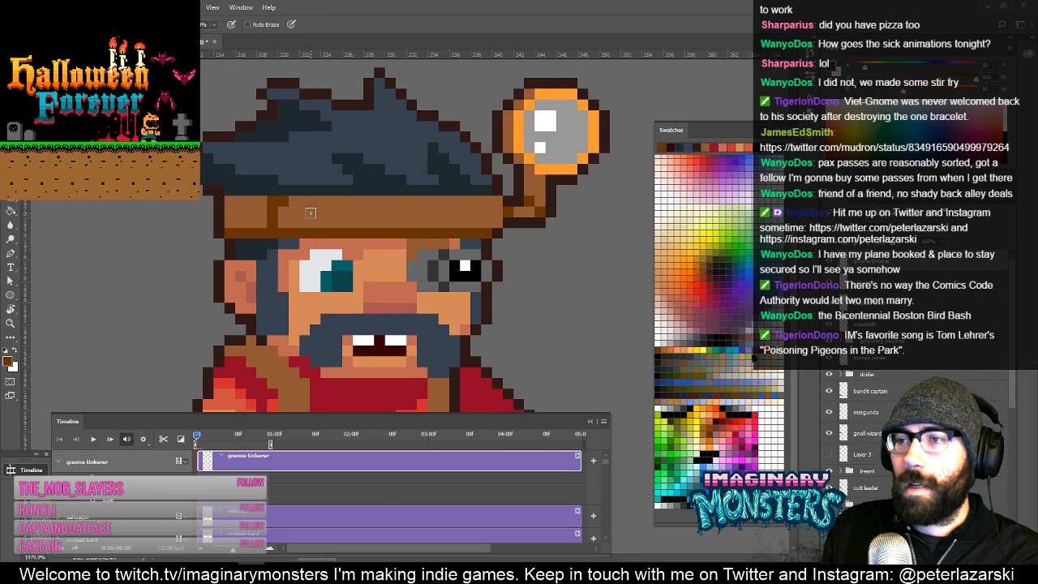
click(305, 211)
click(325, 211)
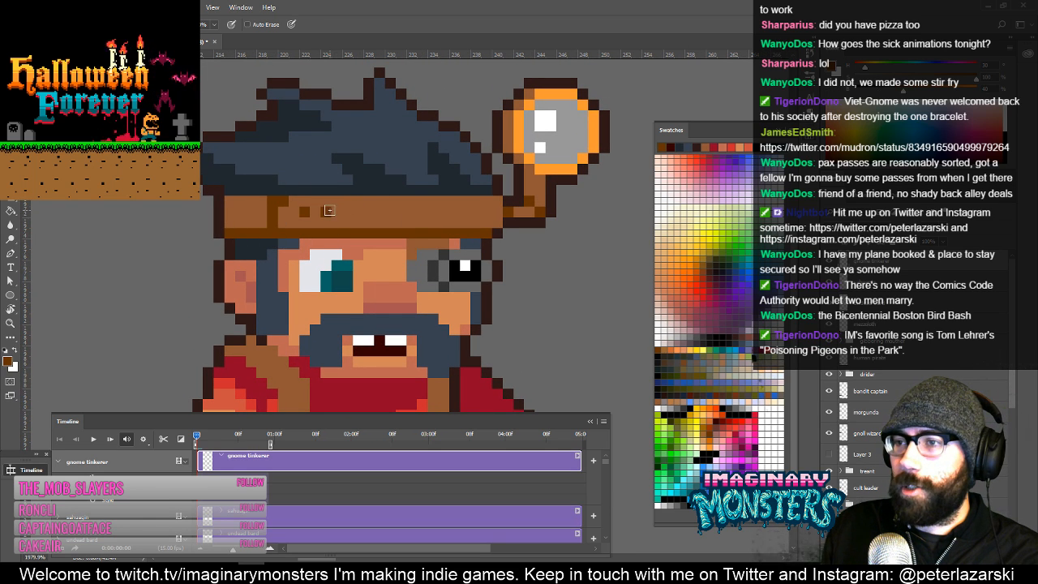
click(485, 211)
click(464, 212)
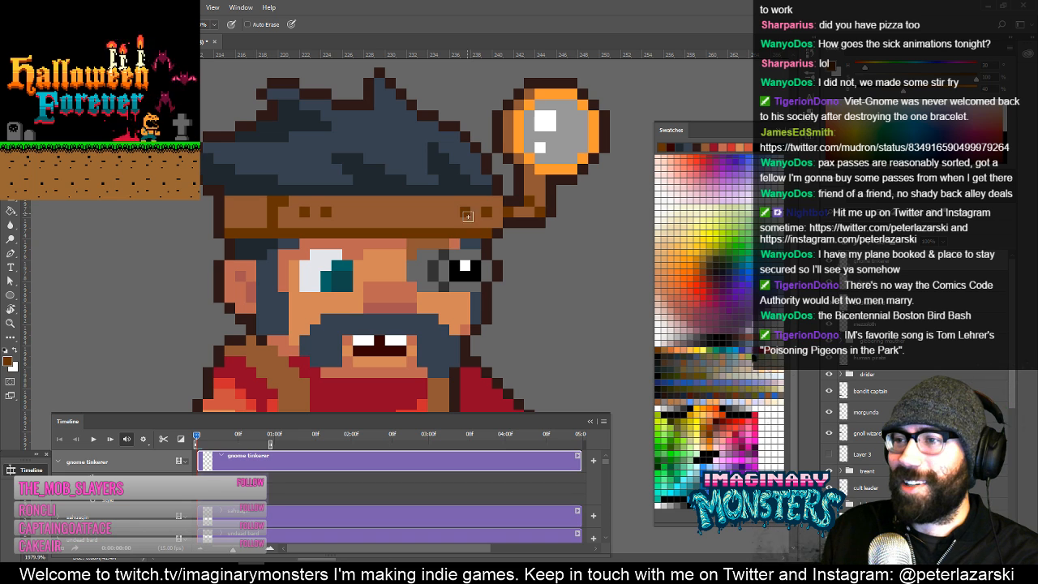
Shade the magnifier's arm just below the lens with sampled dark brown and touch it up with lighter brown.
key(z)
alt+click(542, 224)
alt+click(542, 224)
key(b)
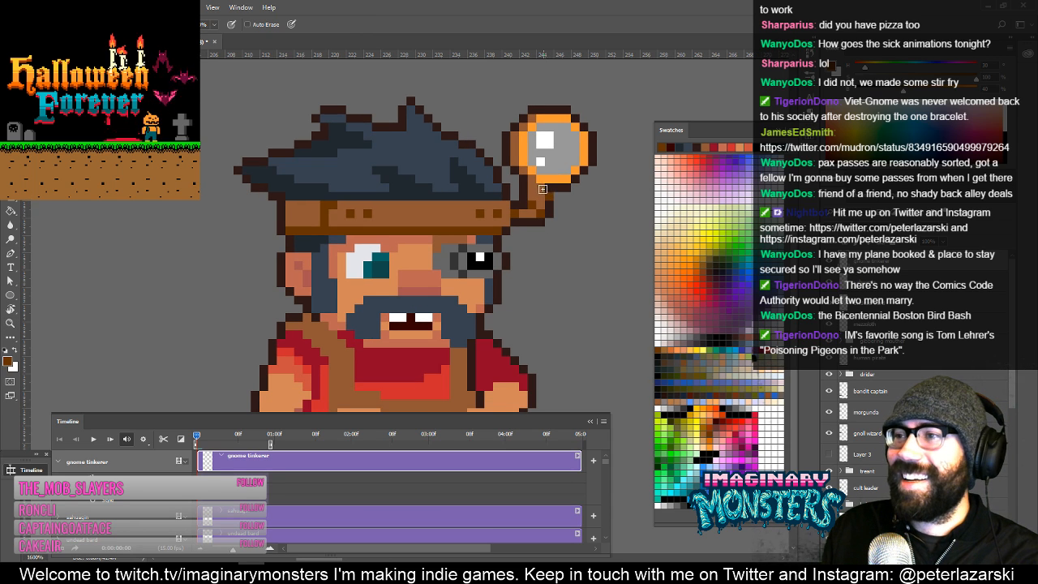
alt+click(544, 210)
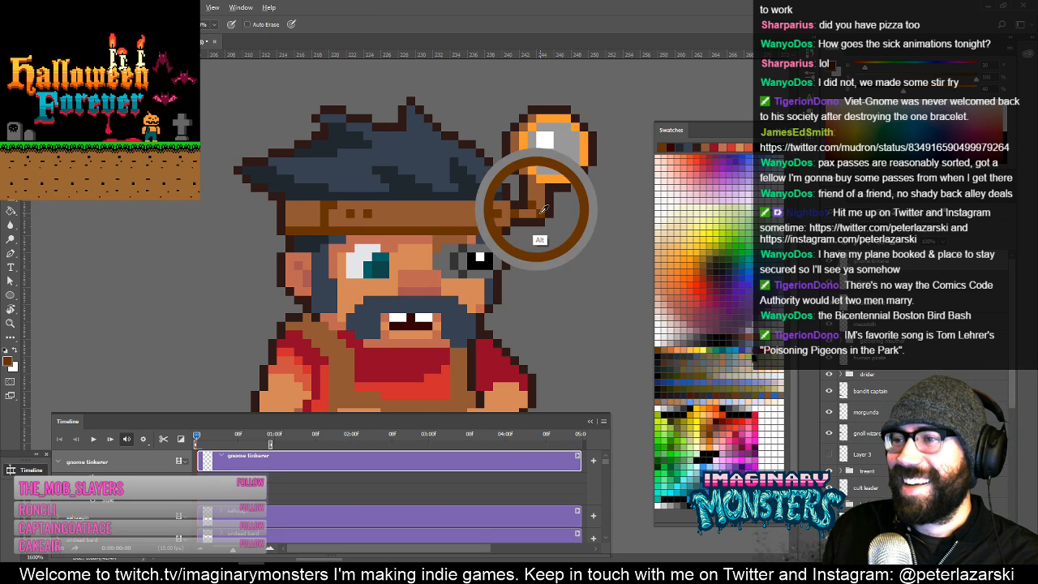
click(541, 194)
click(531, 188)
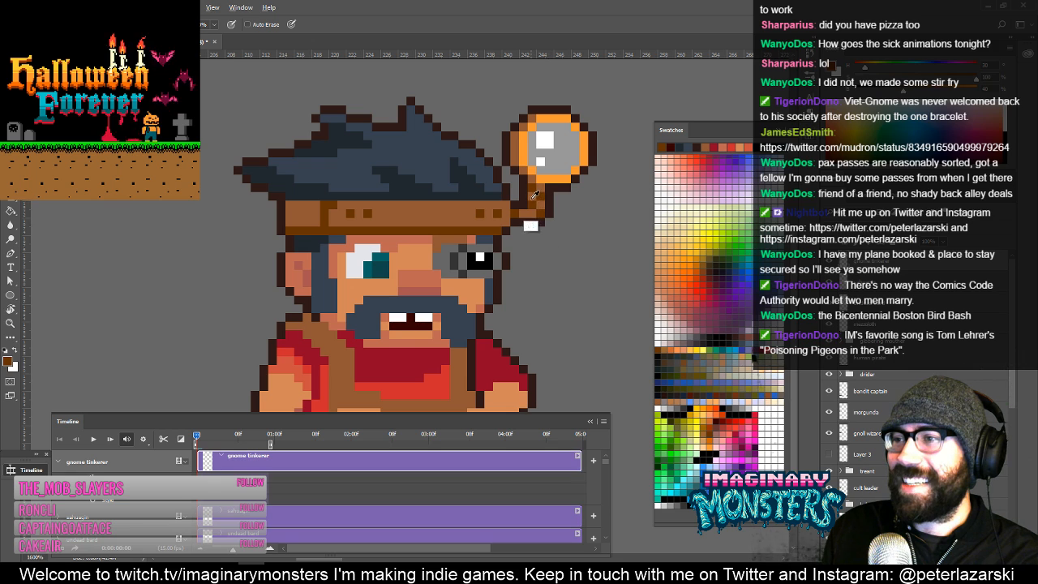
alt+click(528, 201)
click(540, 205)
key(z)
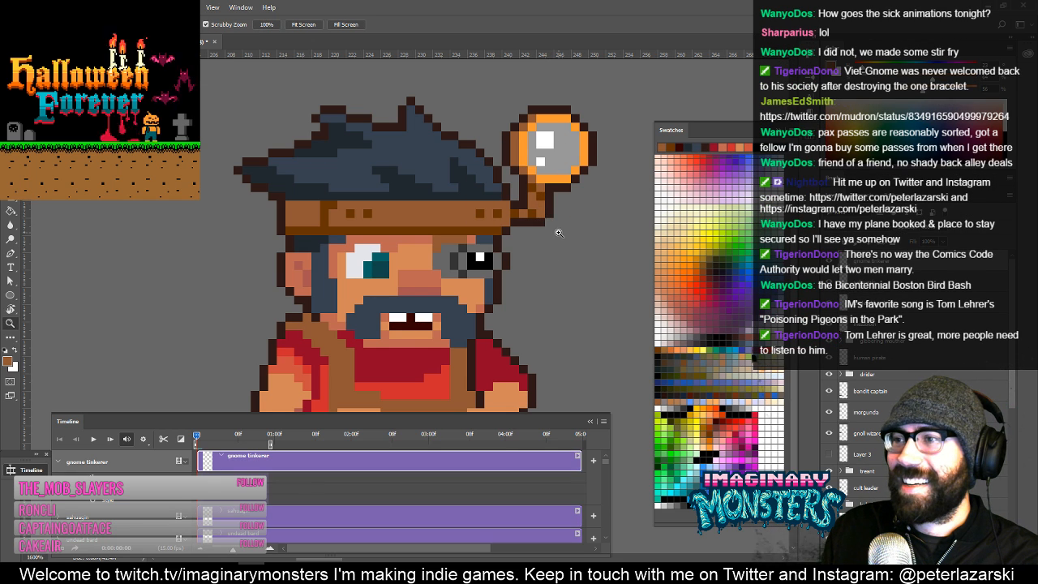
alt+click(561, 242)
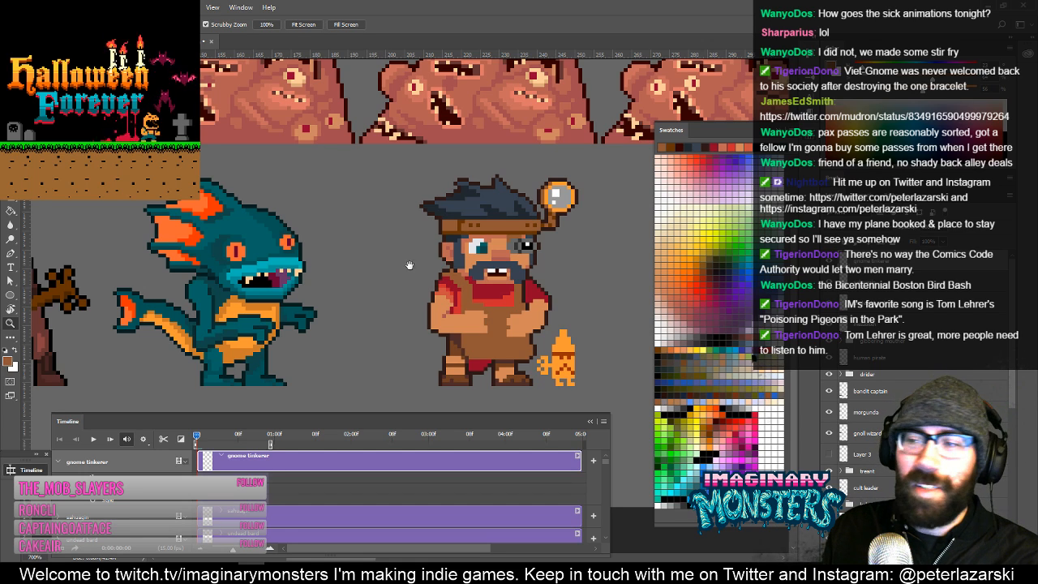
drag(409, 265, 357, 242)
drag(425, 277, 487, 276)
Place a dark brown button pixel on each apron strap where it meets the bib.
key(b)
mouse_move(431, 251)
mouse_down()
mouse_move(390, 213)
mouse_move(382, 243)
mouse_up()
alt+click(400, 224)
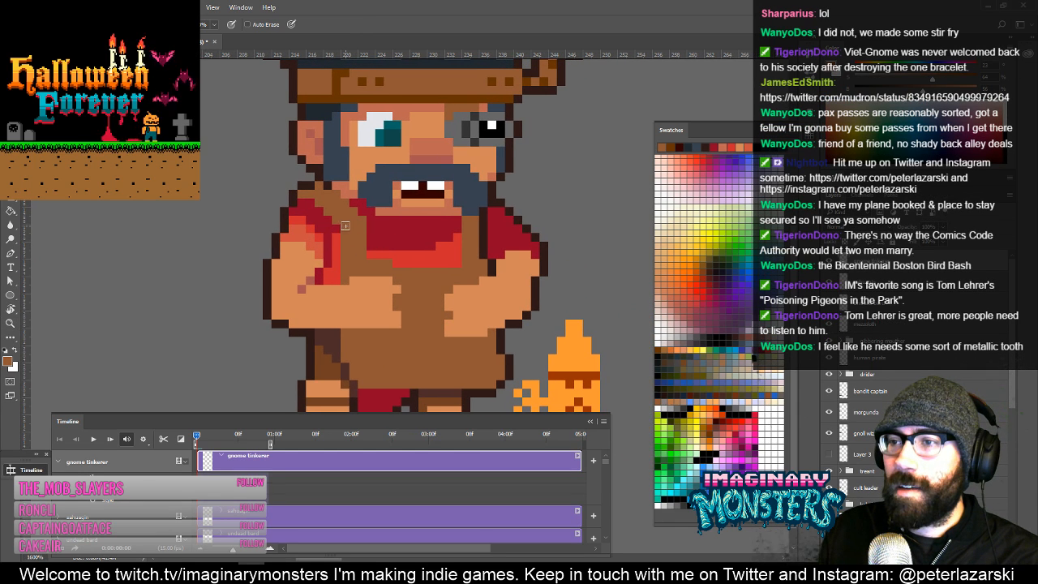
alt+click(342, 248)
alt+click(365, 243)
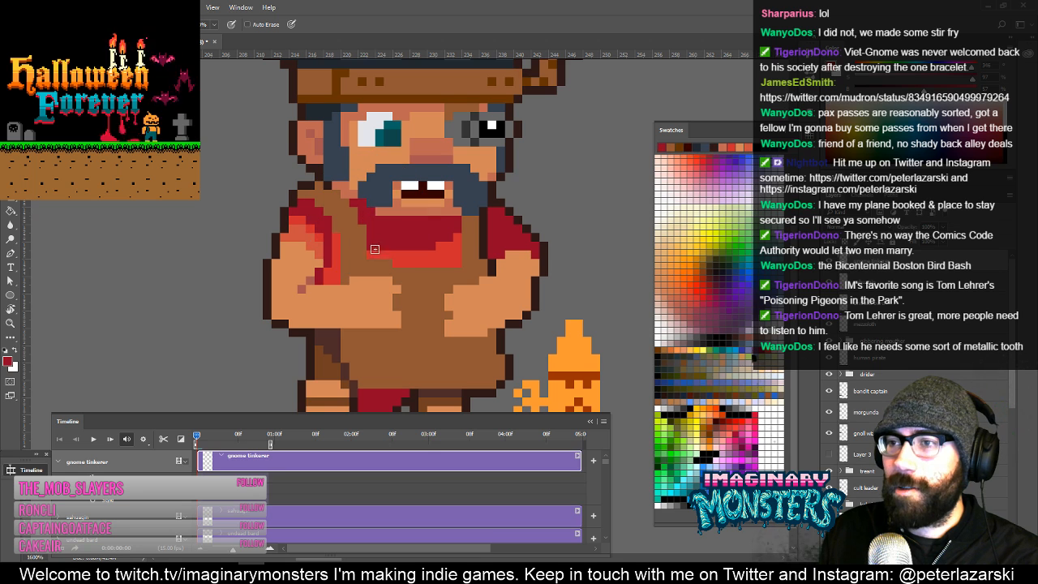
drag(374, 249, 369, 220)
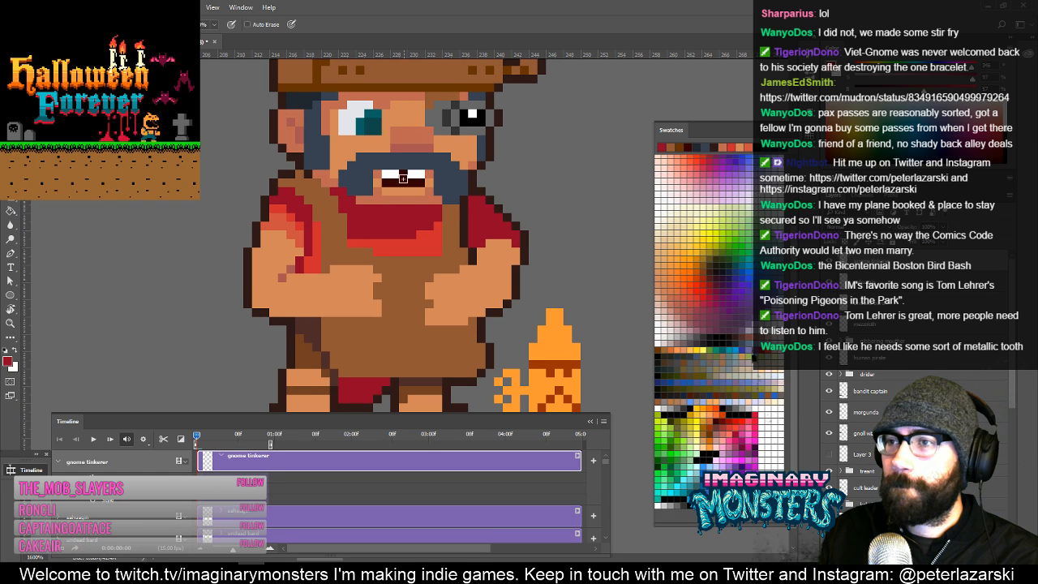
drag(403, 177, 413, 210)
alt+click(301, 104)
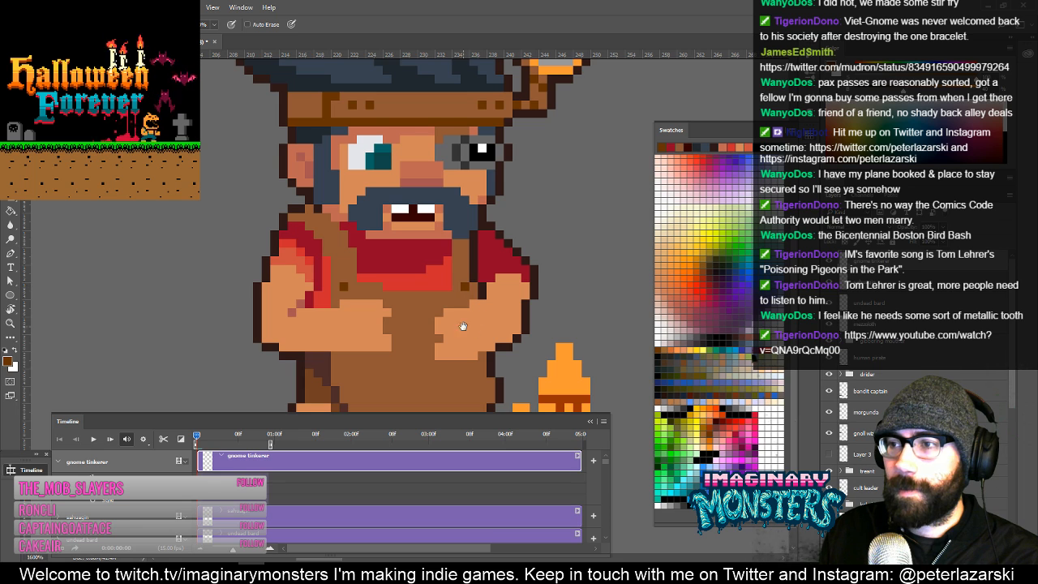
drag(463, 326, 469, 309)
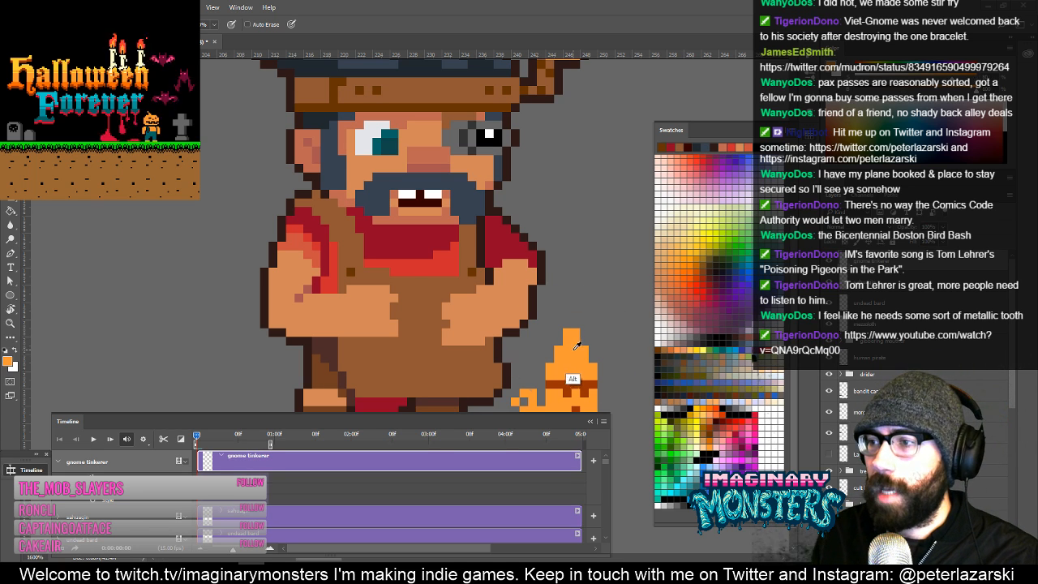
Turn part of the gnome's upper teeth into a gold tooth using orange sampled from the small figure beside him.
alt+click(572, 378)
key(z)
alt+click(487, 252)
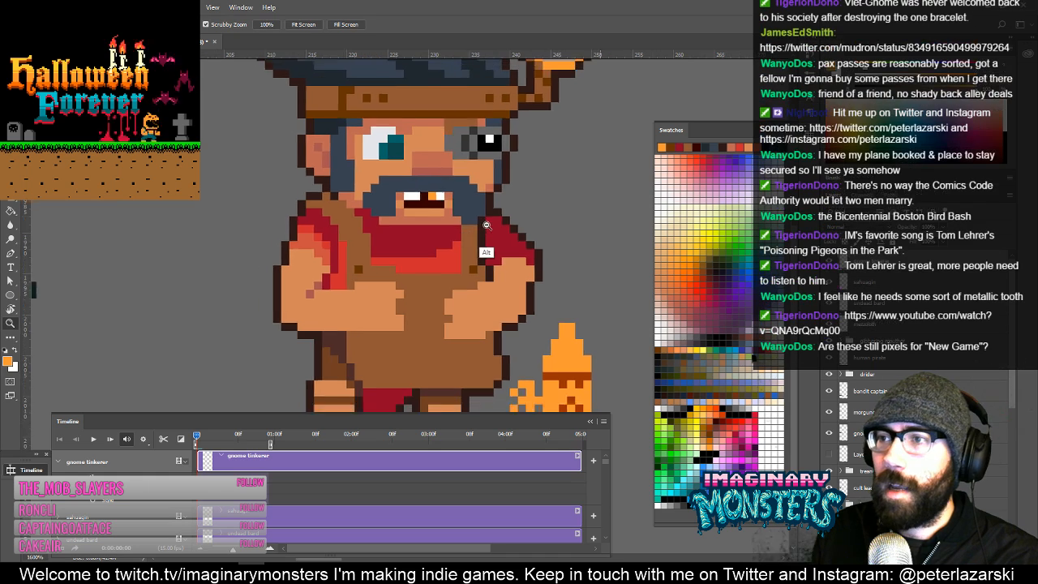
alt+click(488, 266)
drag(531, 244, 498, 259)
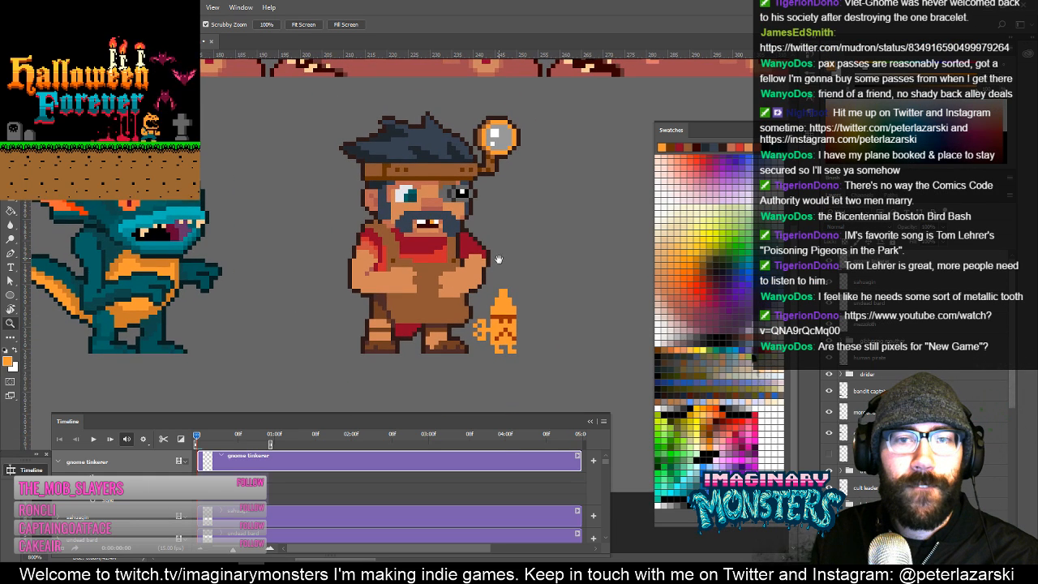
key(b)
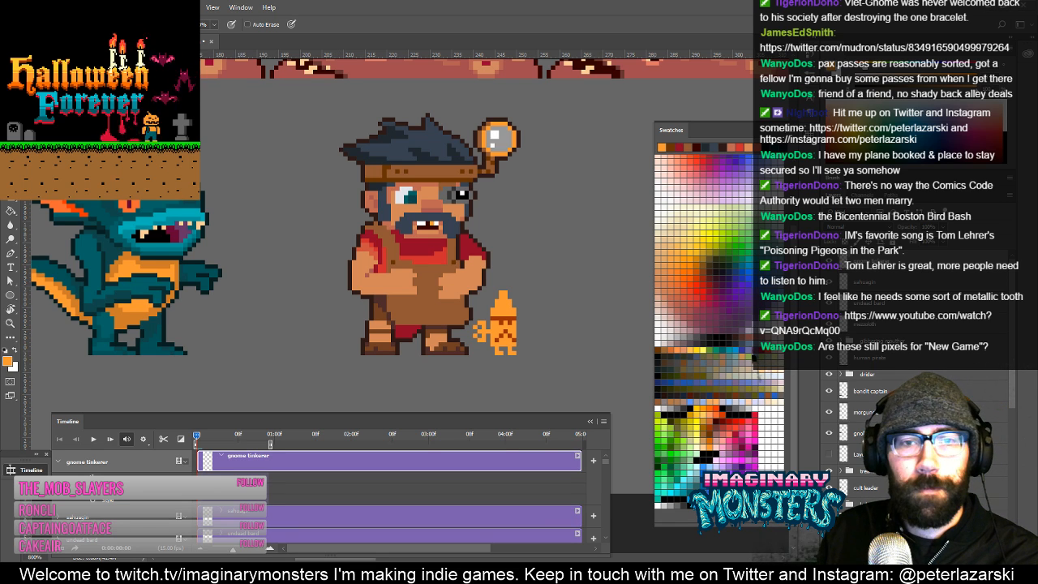
click(500, 258)
key(e)
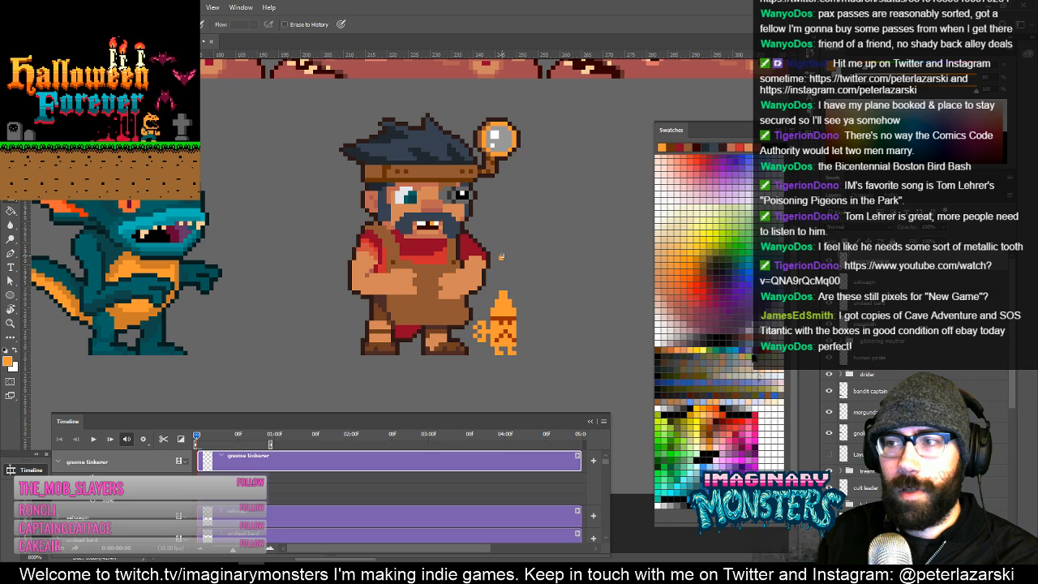
Try a dark brown border trim along the sides and lower edge of the apron.
key(z)
click(463, 282)
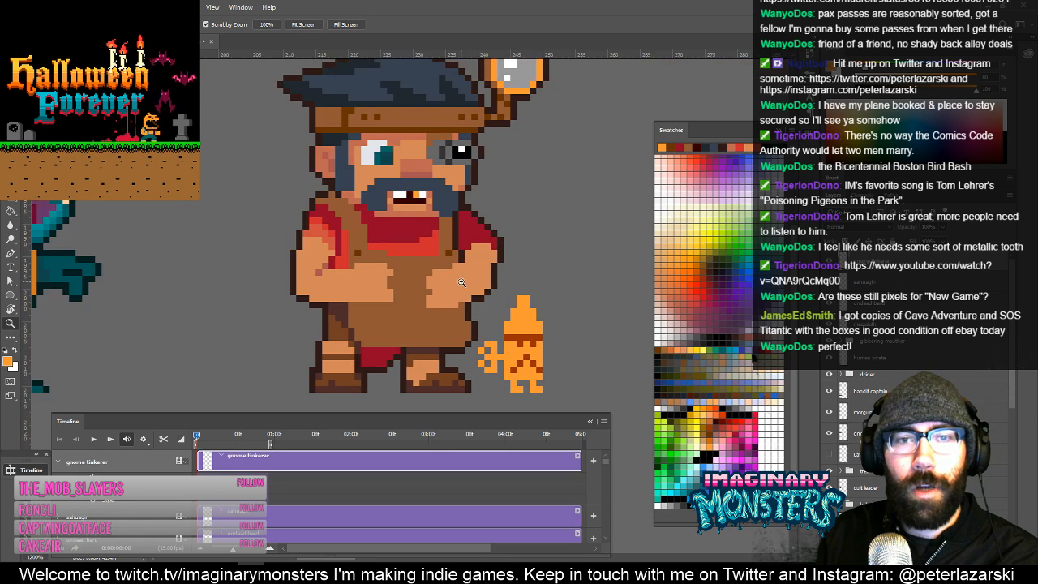
click(463, 283)
key(b)
drag(434, 268, 448, 235)
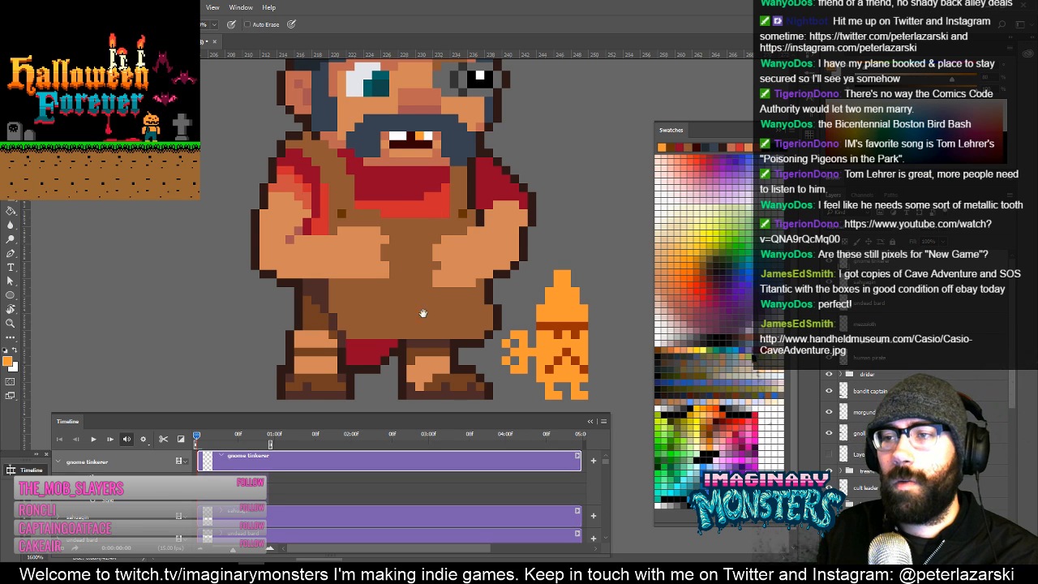
drag(365, 234, 411, 230)
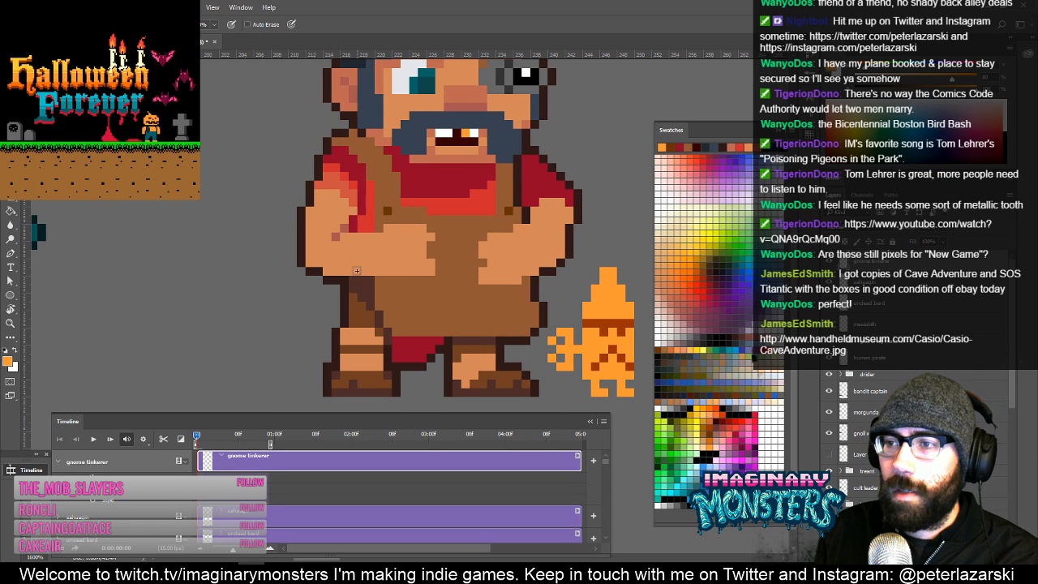
alt+click(389, 207)
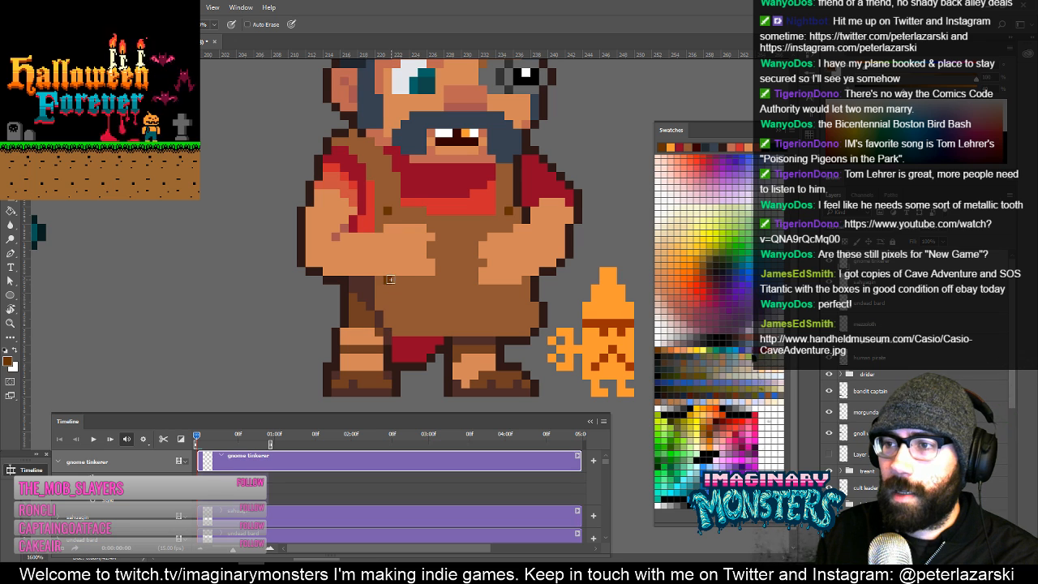
mouse_move(389, 279)
mouse_down()
mouse_move(405, 321)
mouse_move(428, 331)
mouse_move(406, 321)
mouse_move(522, 330)
mouse_up()
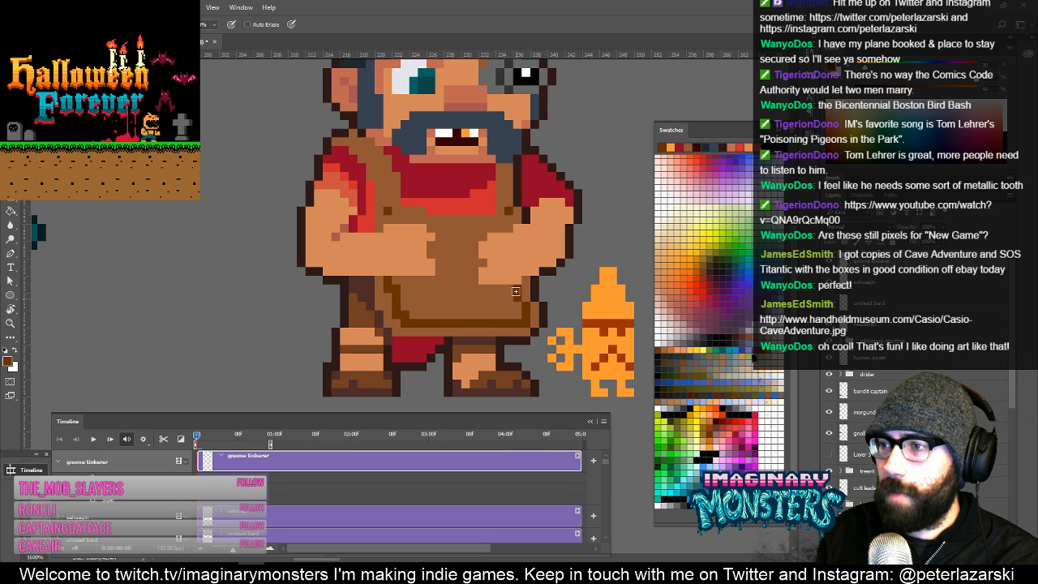
mouse_move(514, 262)
mouse_down()
mouse_move(502, 299)
mouse_move(476, 262)
mouse_up()
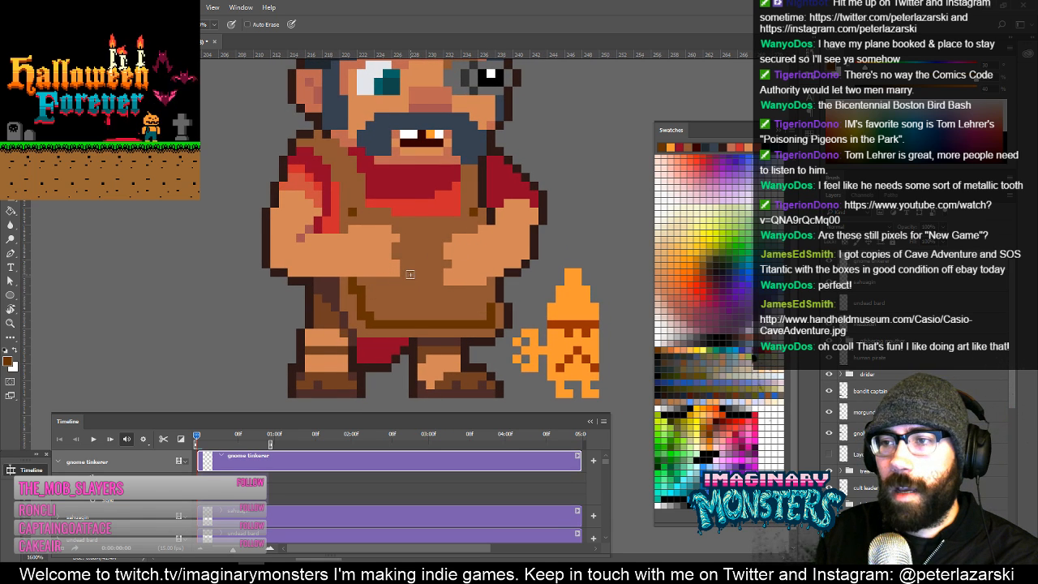
Draw a dark brown shadow band across the apron under the hands and paint over the border trim with apron brown.
drag(361, 280, 439, 279)
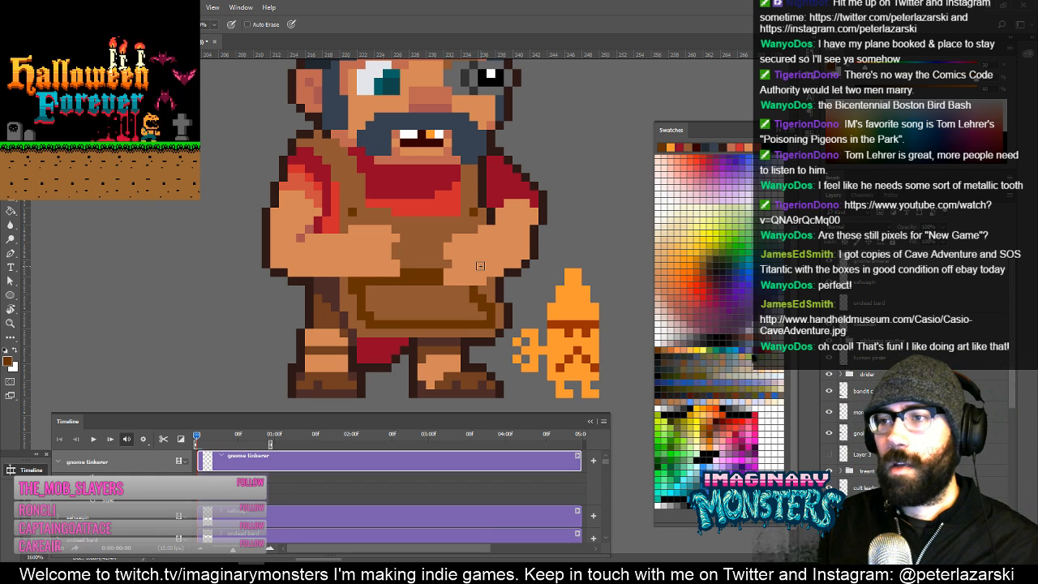
drag(481, 265, 493, 281)
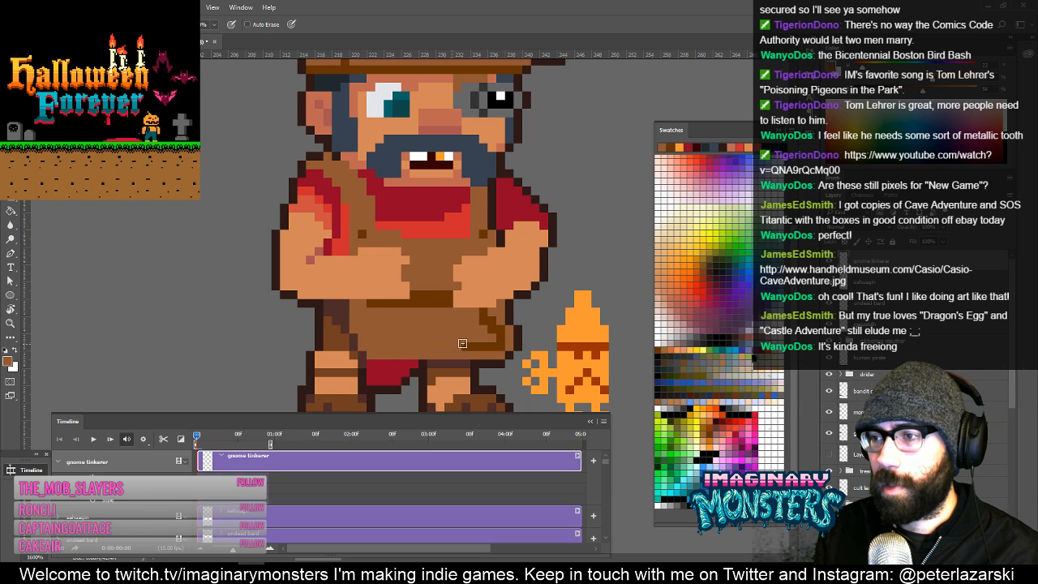
scroll(492, 328, down, 2)
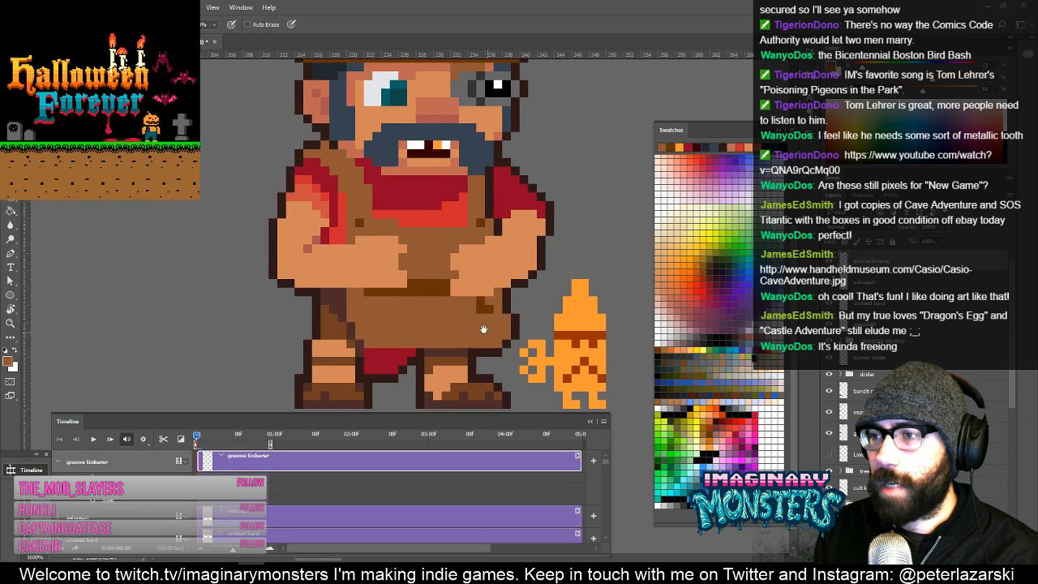
click(482, 302)
Widen and deepen the dark brown shadow on the apron beneath the hands and forearms.
drag(427, 301, 497, 329)
alt+click(453, 317)
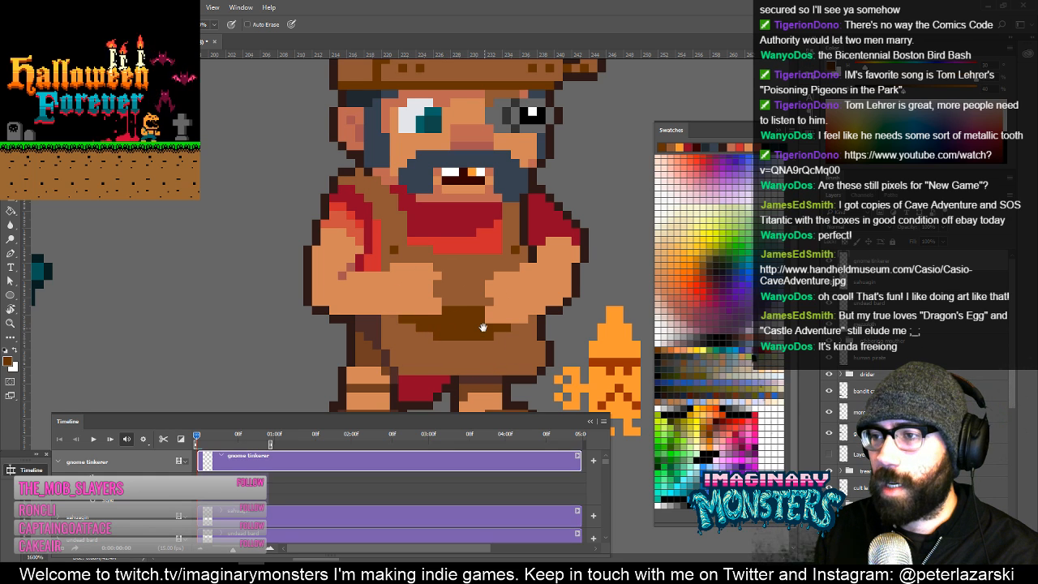
mouse_move(483, 327)
mouse_down()
mouse_move(474, 306)
mouse_move(485, 283)
mouse_move(469, 288)
mouse_move(475, 320)
mouse_move(459, 327)
mouse_up()
key(z)
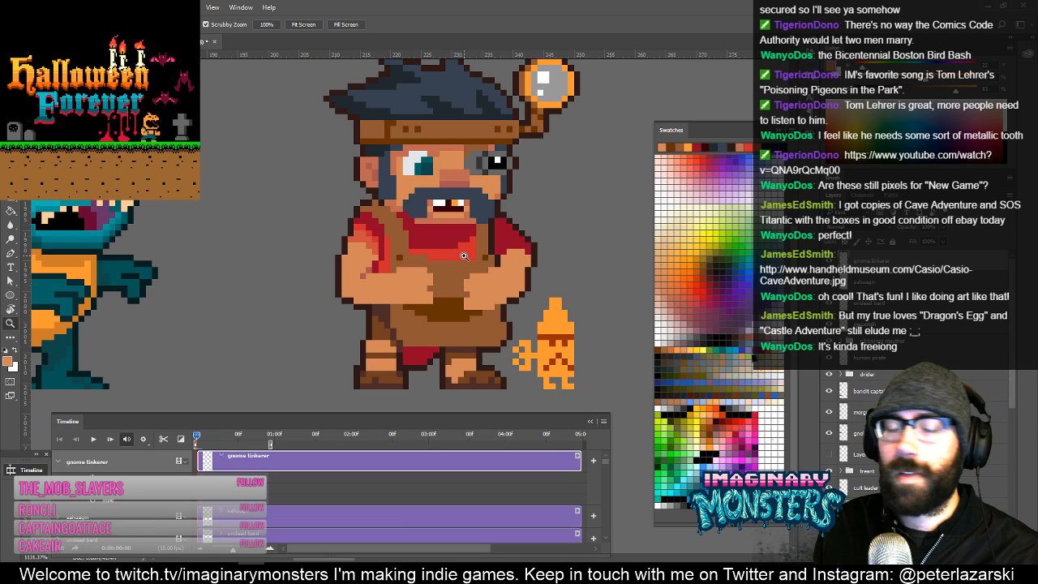
drag(441, 282, 396, 243)
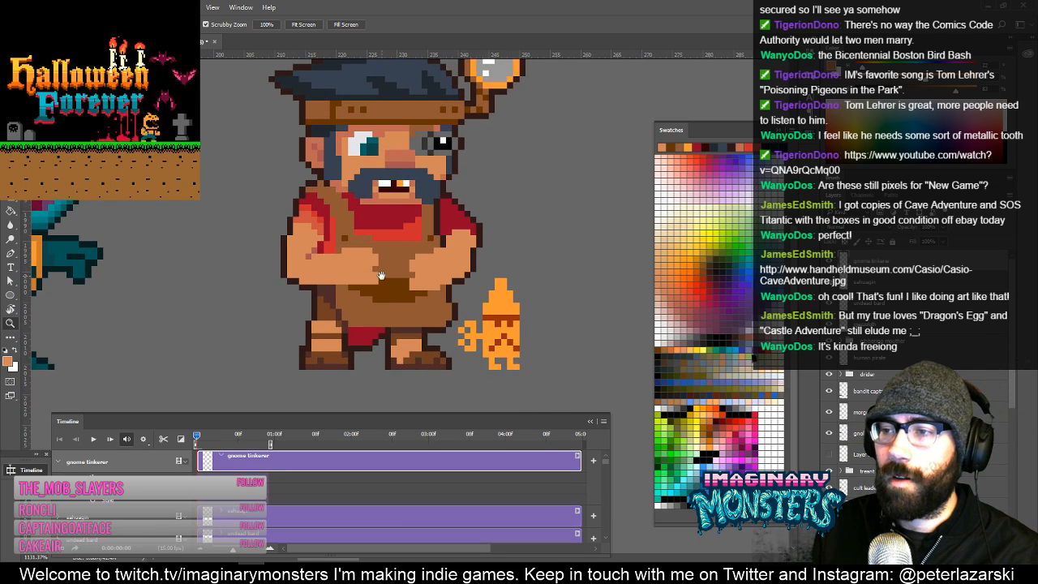
drag(402, 287, 408, 305)
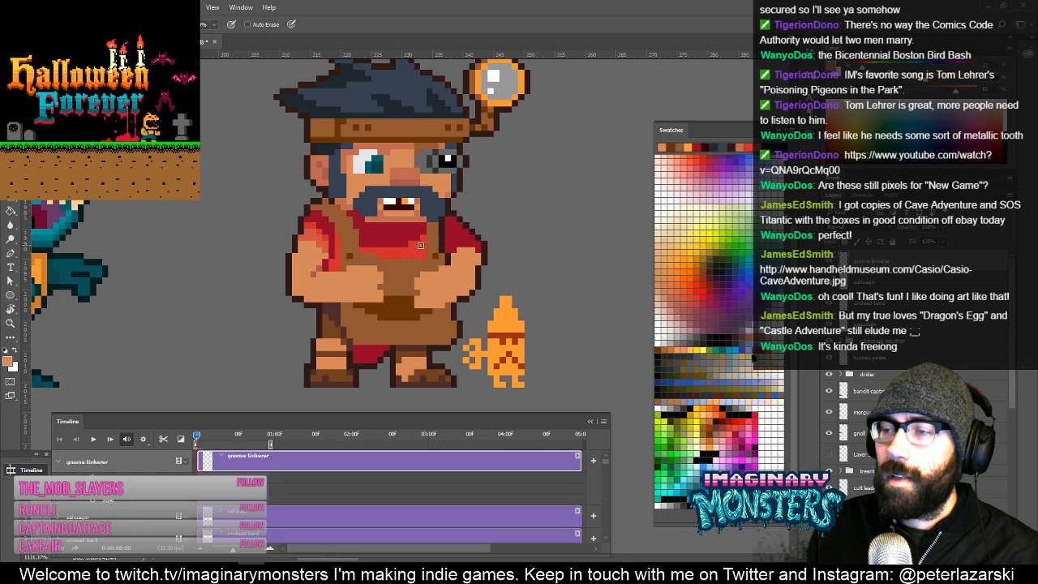
scroll(388, 228, up, 2)
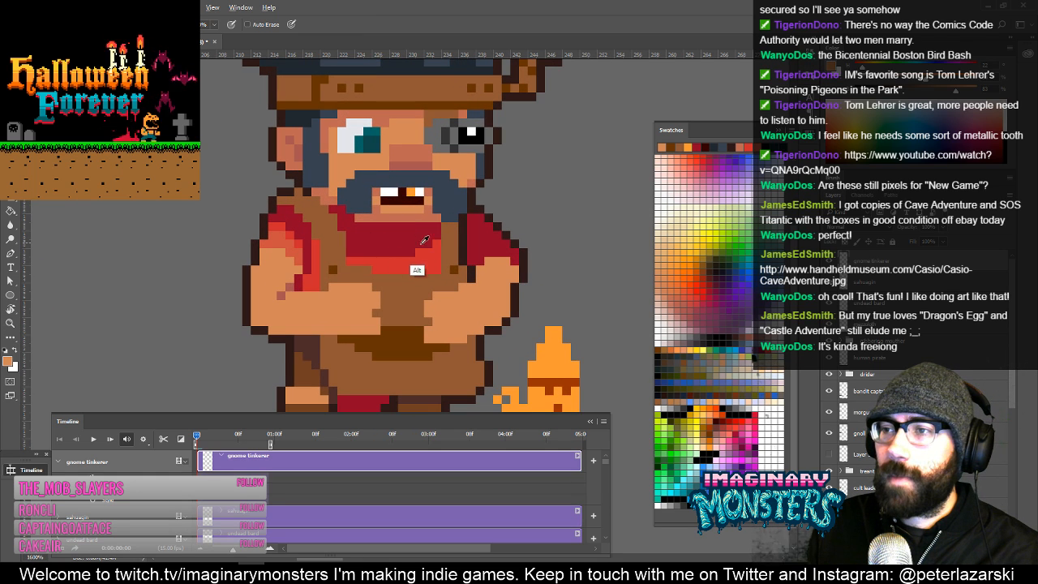
Draw a dark outline-coloured line across the gnome's red shirt below the neckline and touch up the dark red around it.
alt+click(462, 237)
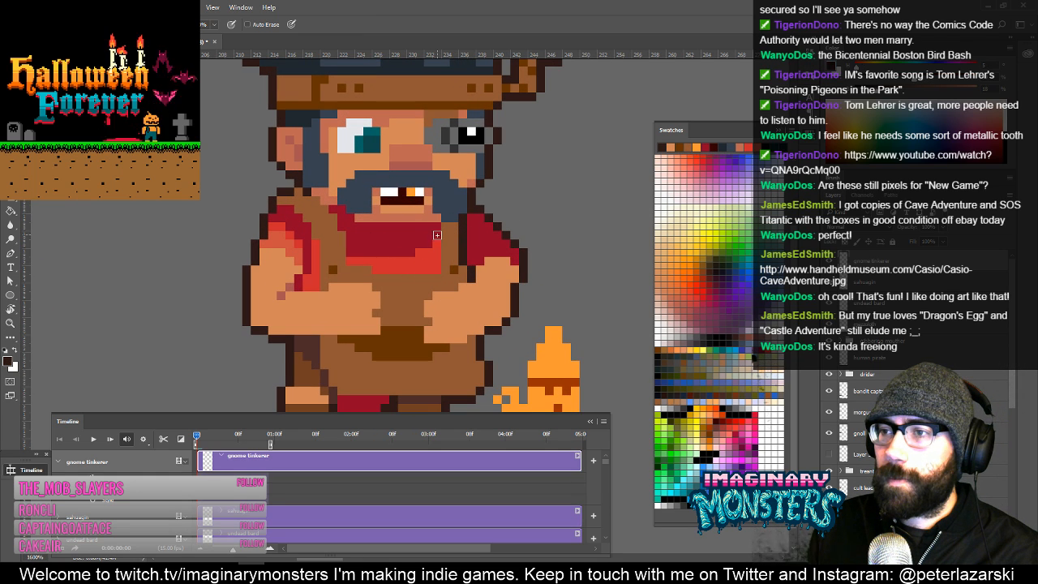
drag(428, 242, 352, 242)
key(z)
alt+click(409, 250)
alt+click(409, 256)
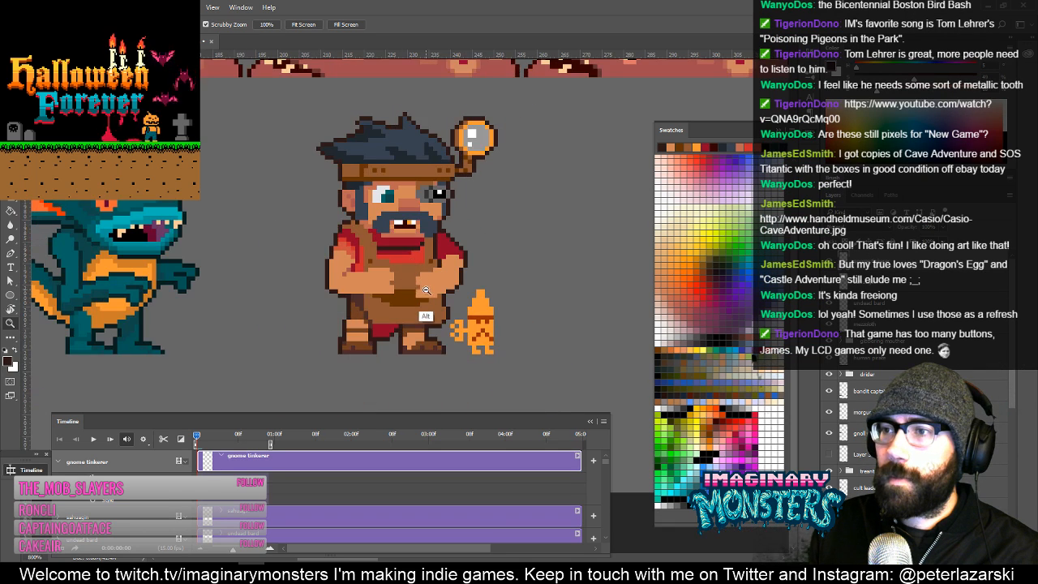
drag(449, 220, 456, 220)
key(b)
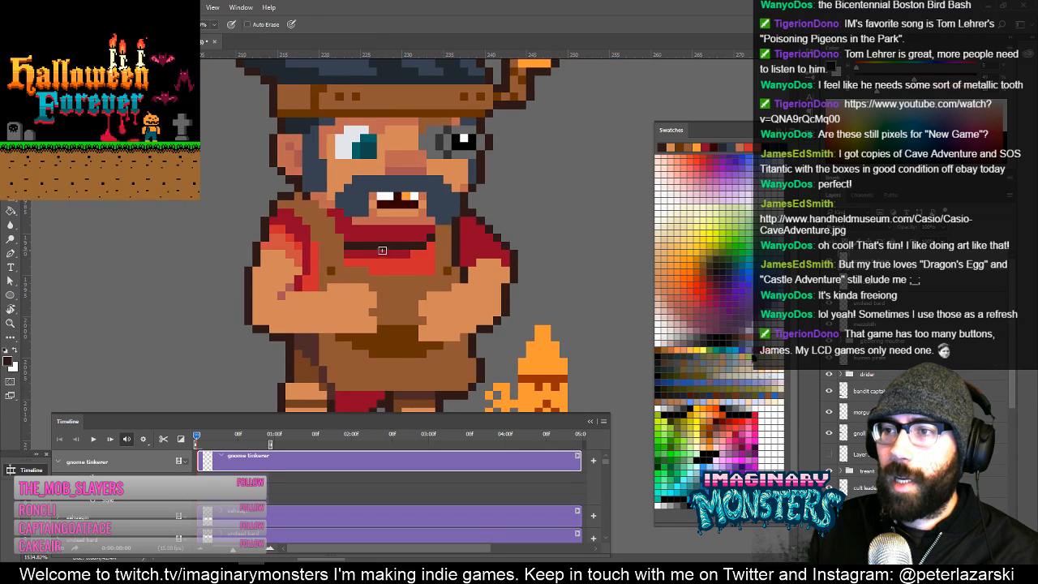
mouse_move(361, 260)
mouse_down()
mouse_move(425, 253)
mouse_move(396, 244)
mouse_move(365, 210)
mouse_up()
Add a bright red highlight to the gnome's right-hand sleeve and touch up its dark red shading and dark outline.
key(z)
alt+click(452, 285)
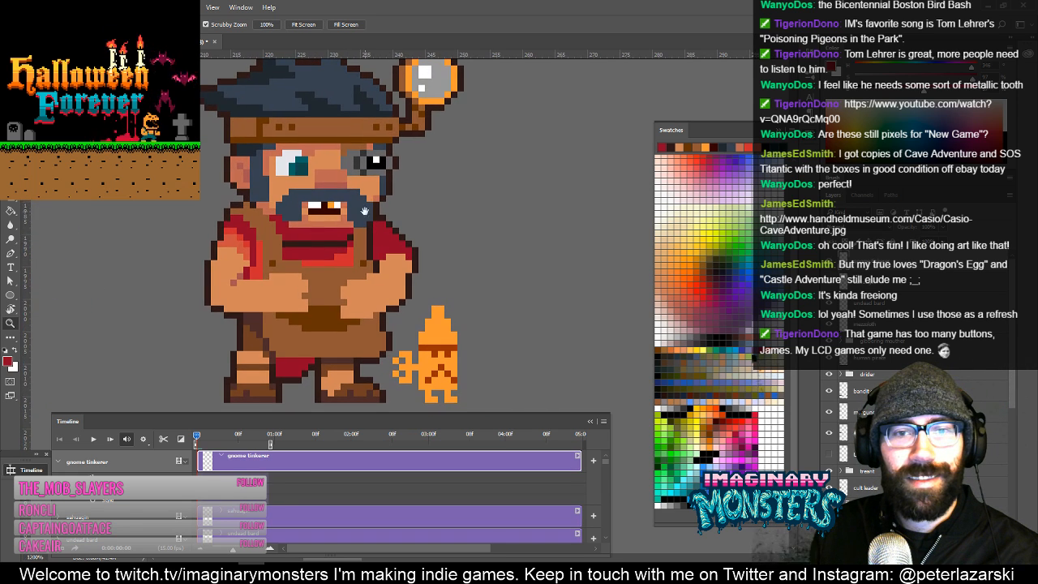
mouse_move(381, 253)
mouse_down()
mouse_move(388, 237)
mouse_move(358, 223)
mouse_up()
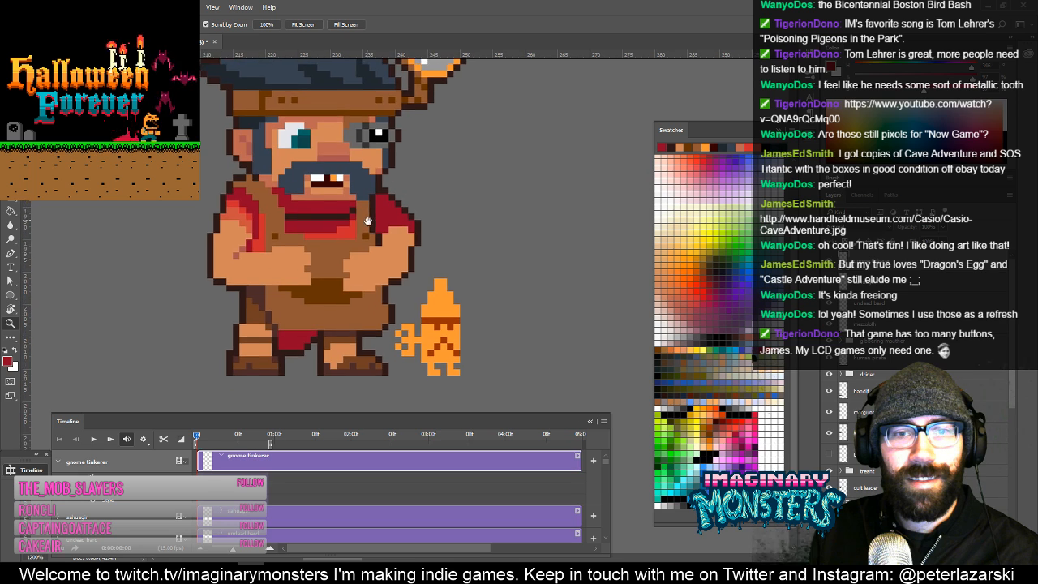
key(b)
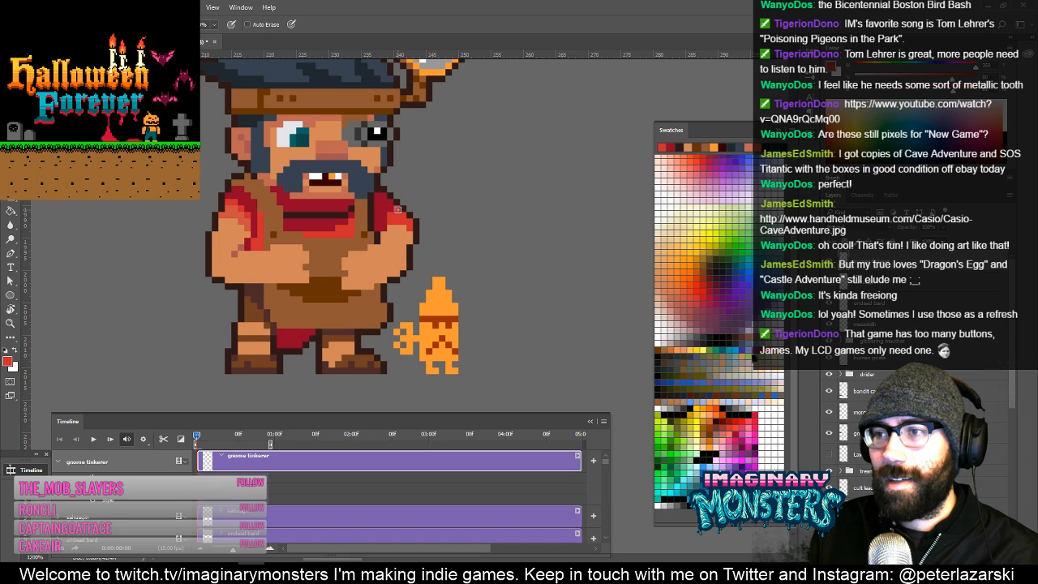
alt+click(410, 213)
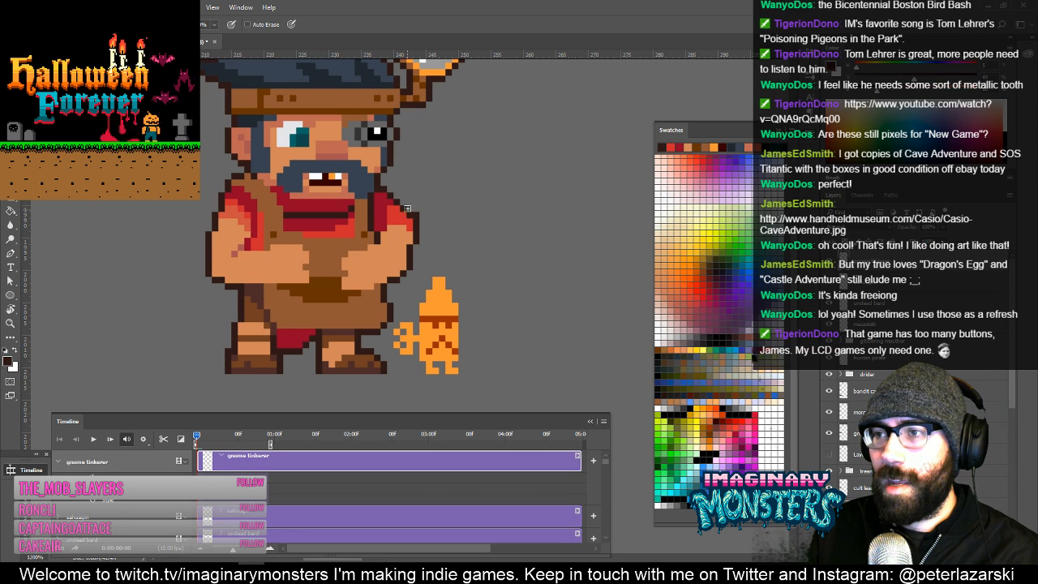
alt+click(407, 209)
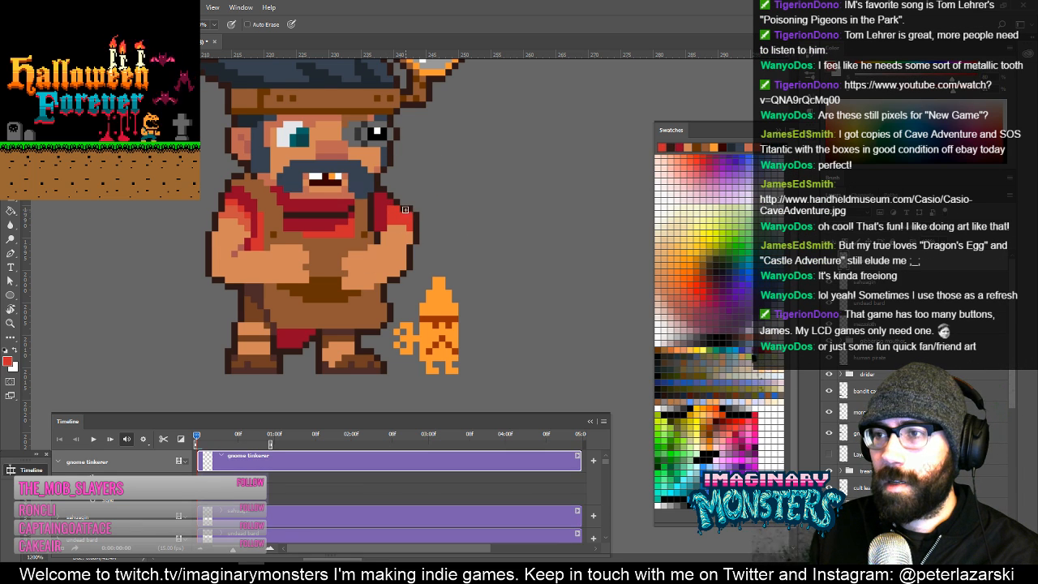
alt+click(410, 212)
click(403, 203)
alt+click(381, 222)
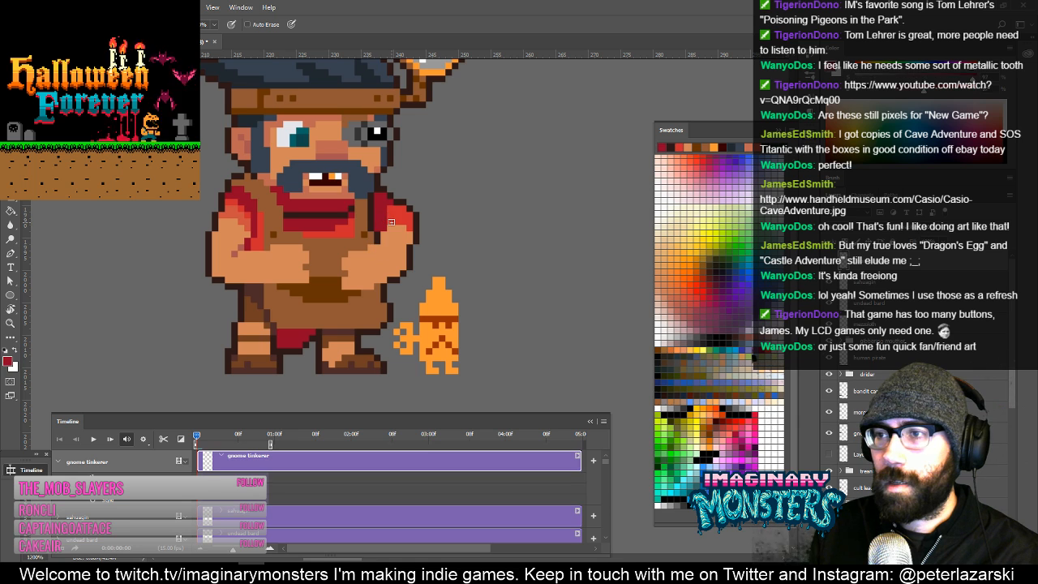
drag(396, 233, 424, 244)
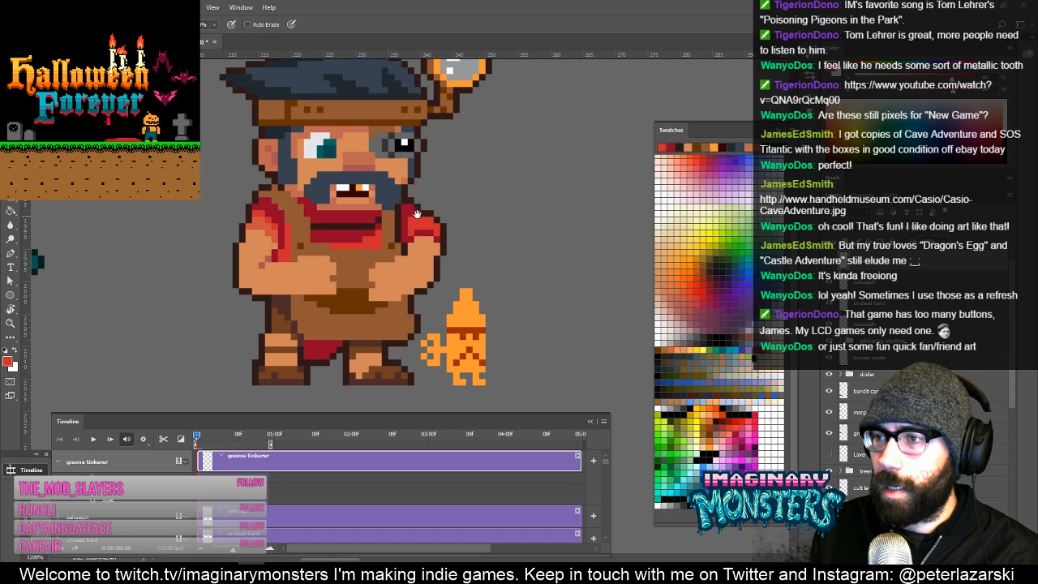
drag(416, 213, 432, 215)
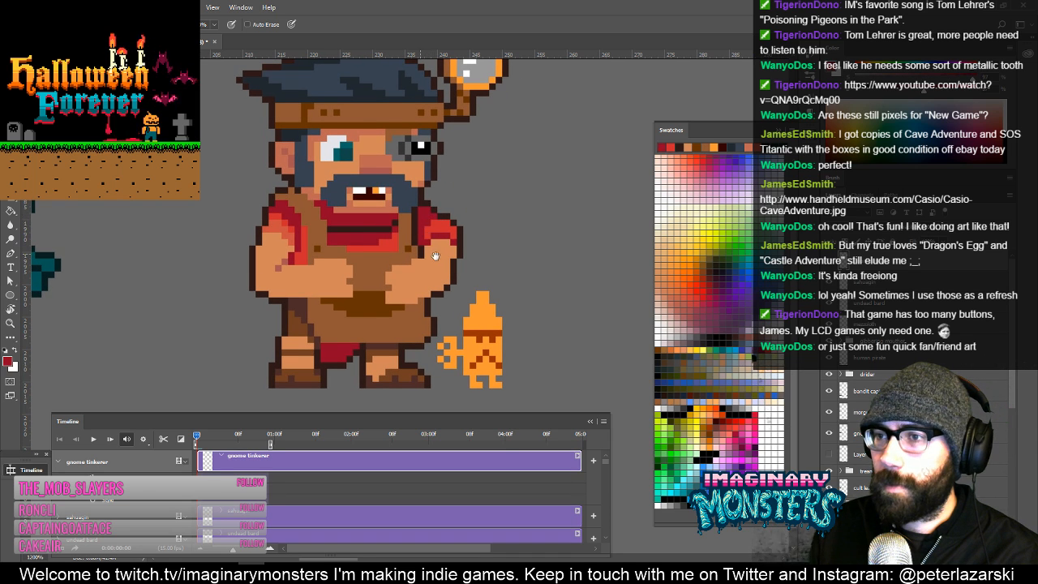
drag(436, 257, 440, 260)
Rework the left-hand sleeve with bright red, dark red shading and a dark outline at the shoulder.
drag(305, 222, 362, 243)
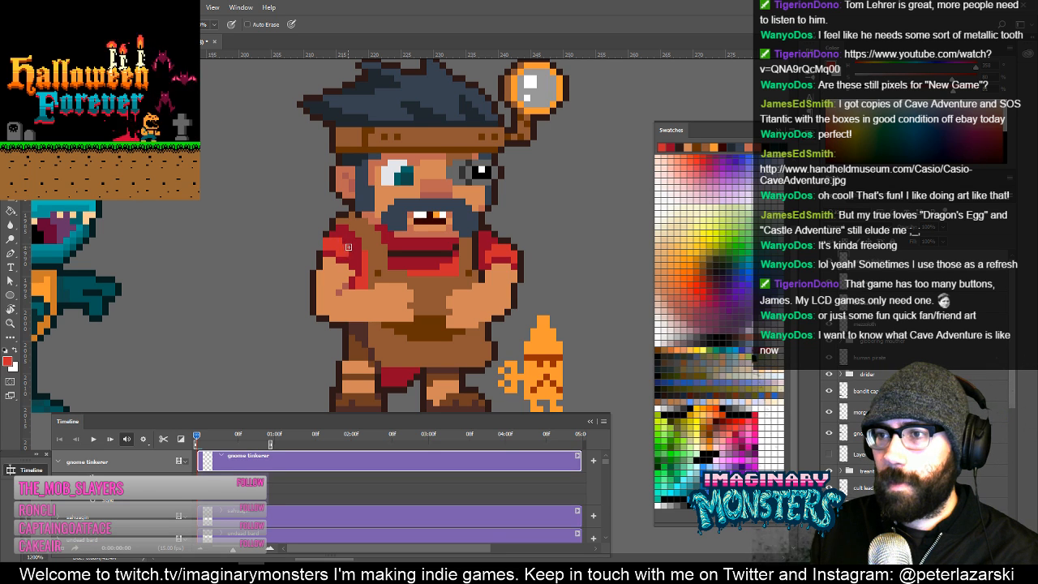
alt+click(338, 231)
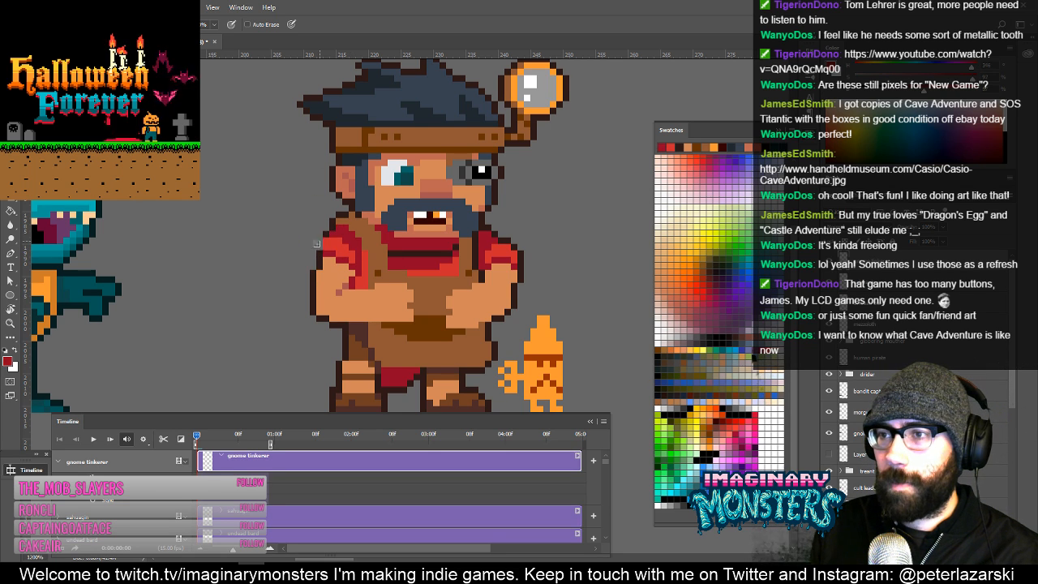
drag(330, 260, 337, 245)
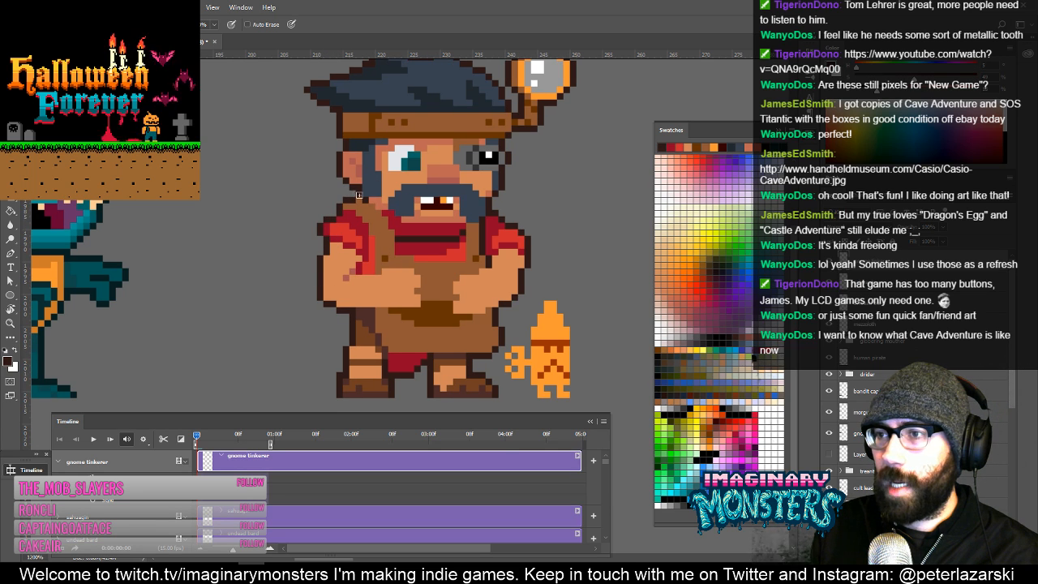
drag(345, 224, 335, 232)
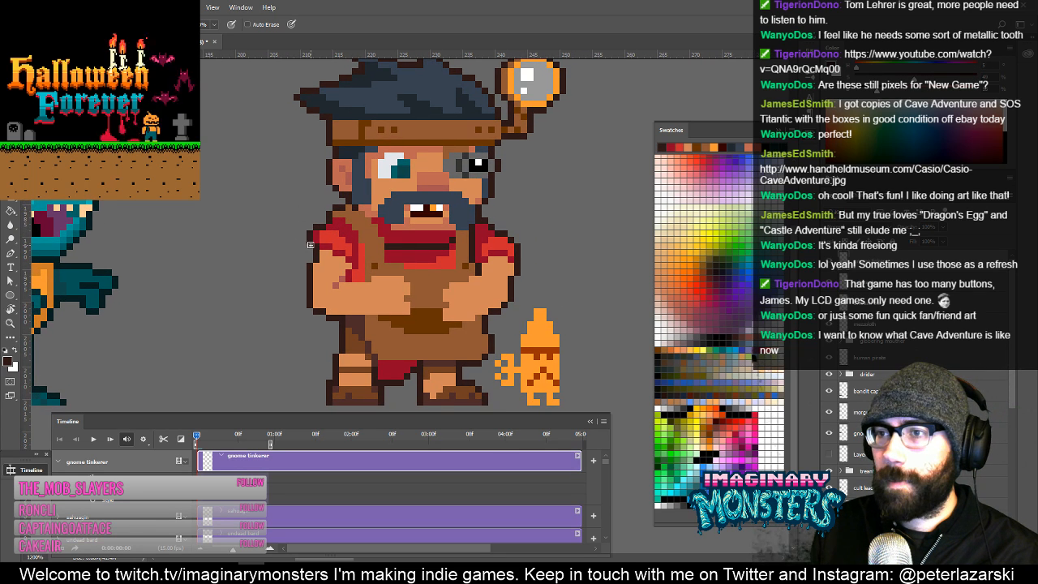
drag(347, 270, 314, 262)
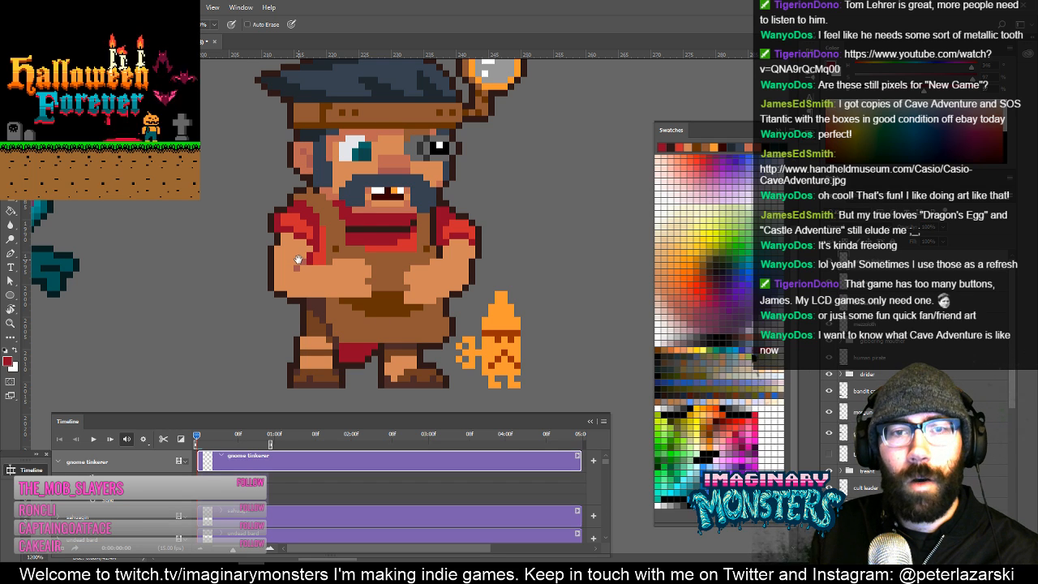
Touch up the pixels between the gnome's hands using apron brown and the dark brown shadow colour.
mouse_move(391, 279)
mouse_down()
mouse_move(381, 261)
mouse_move(385, 279)
mouse_move(355, 293)
mouse_move(386, 287)
mouse_up()
alt+click(376, 324)
click(375, 303)
alt+click(378, 328)
click(374, 296)
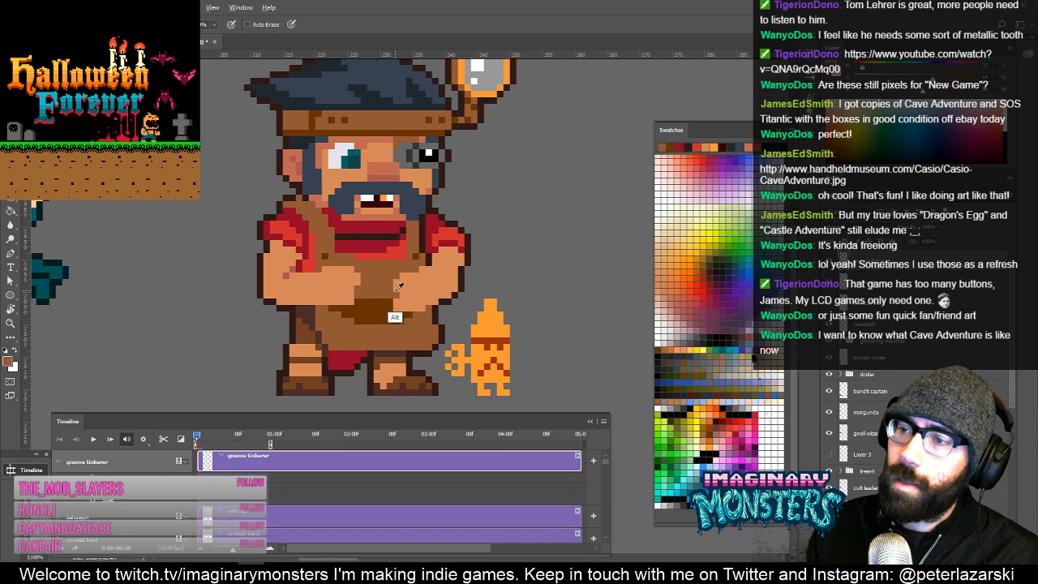
alt+click(396, 292)
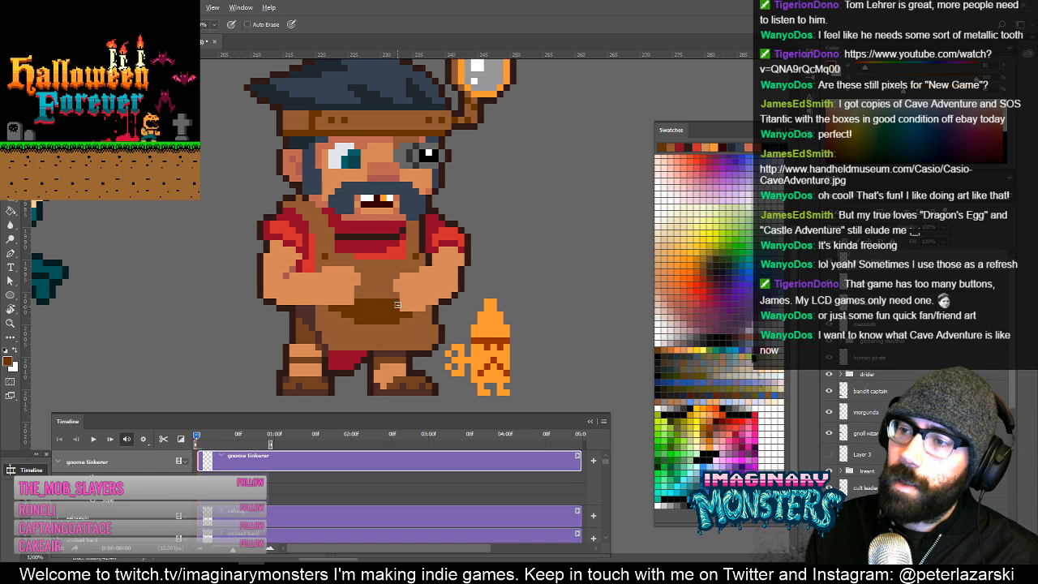
drag(421, 293, 421, 303)
Shade the knuckles and finger lines on both of the gnome's hands with reddish skin tones sampled from his face.
alt+click(367, 227)
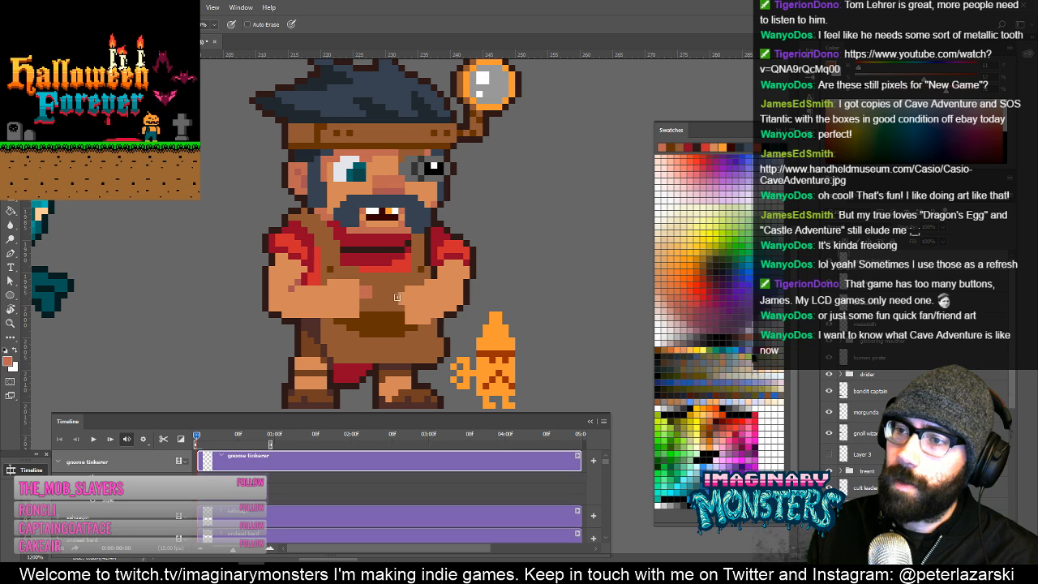
drag(457, 325, 422, 308)
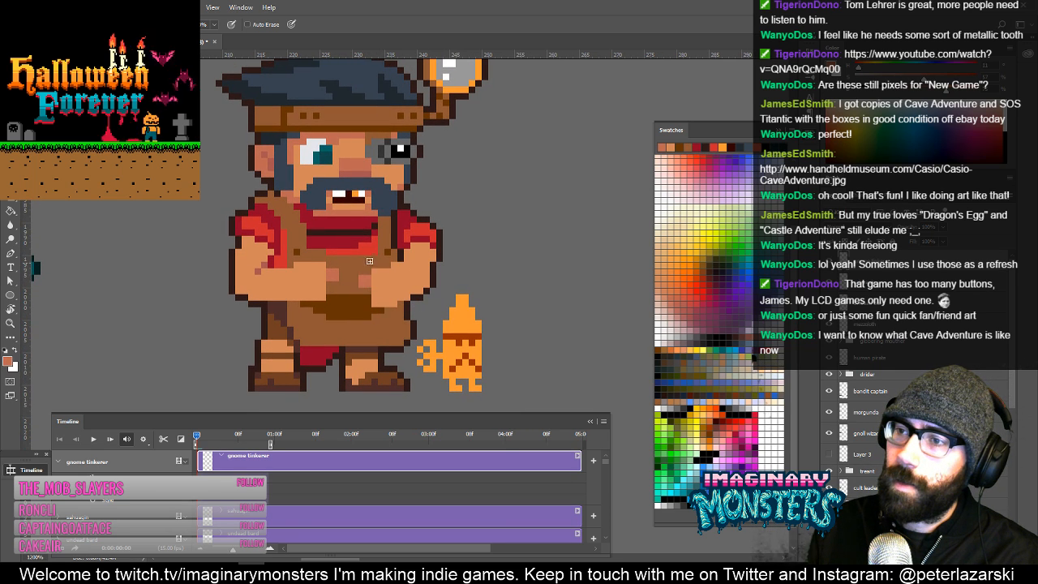
drag(357, 275, 382, 295)
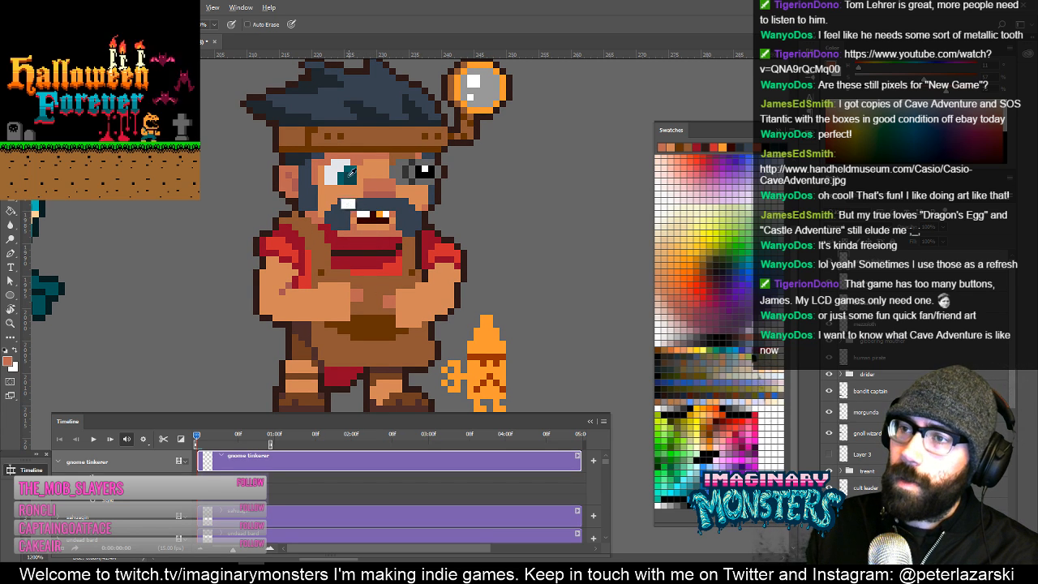
alt+click(294, 186)
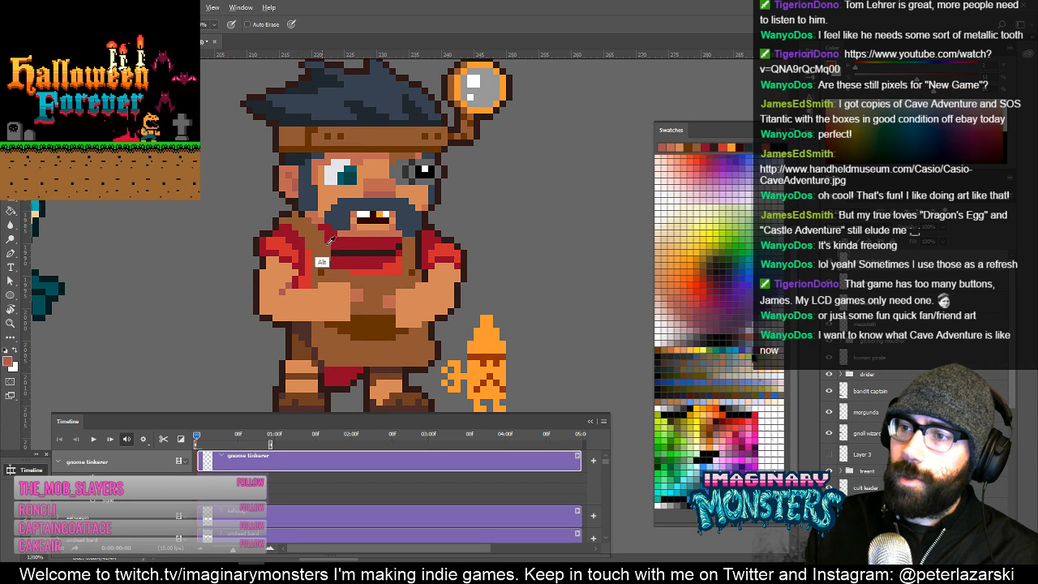
alt+click(334, 316)
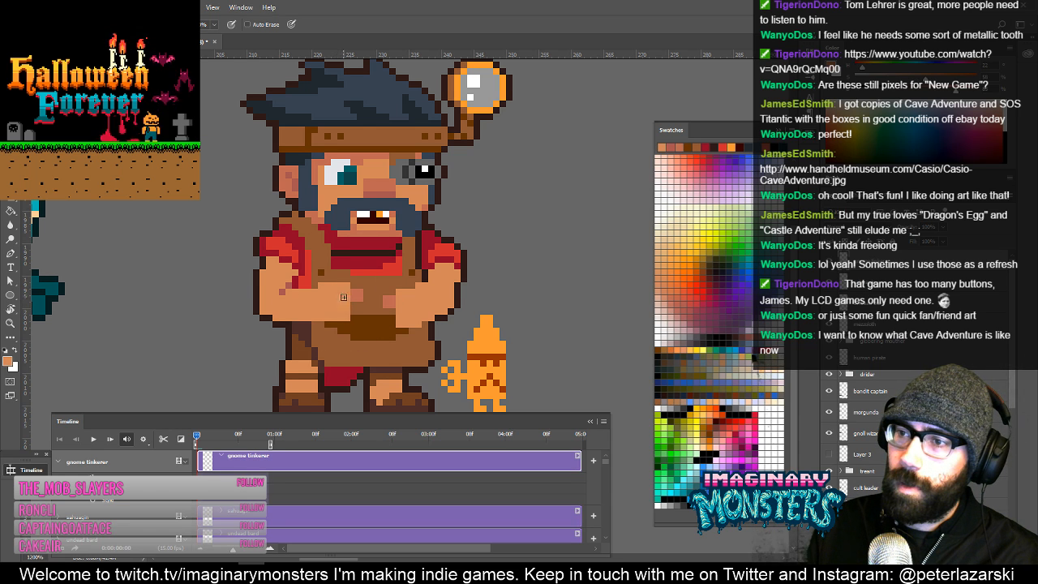
alt+click(295, 184)
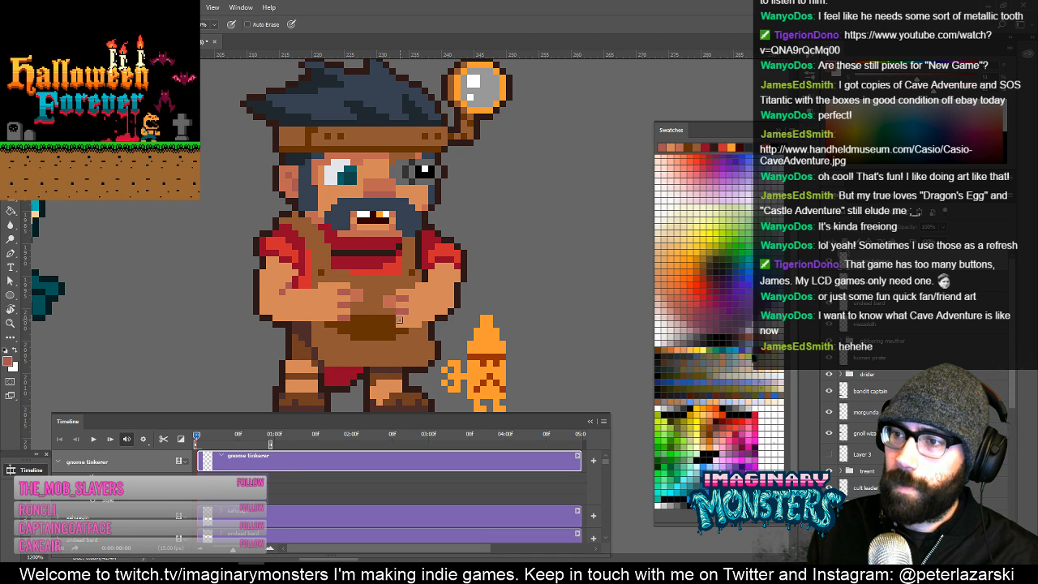
Examine the gnome at a smaller scale beside the neighbouring monster sprites.
key(z)
alt+click(423, 336)
alt+click(416, 328)
alt+click(416, 328)
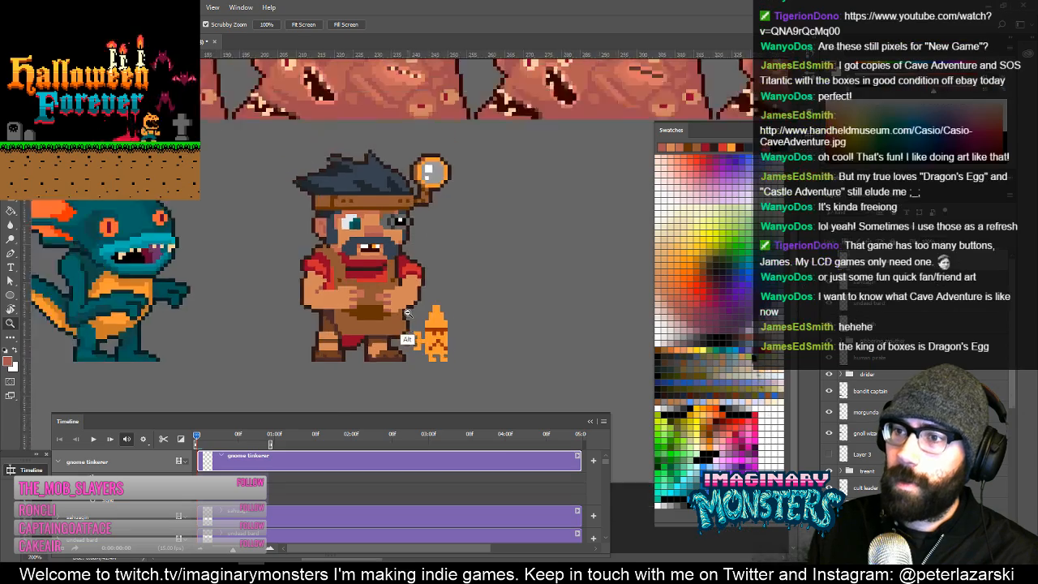
alt+click(416, 328)
alt+click(416, 328)
alt+click(416, 328)
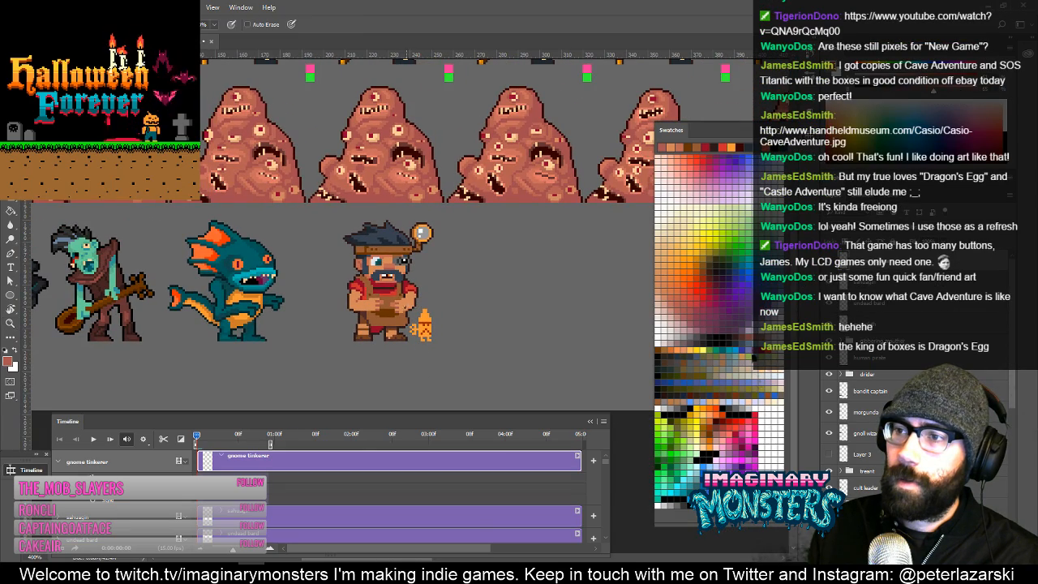
drag(403, 306, 428, 248)
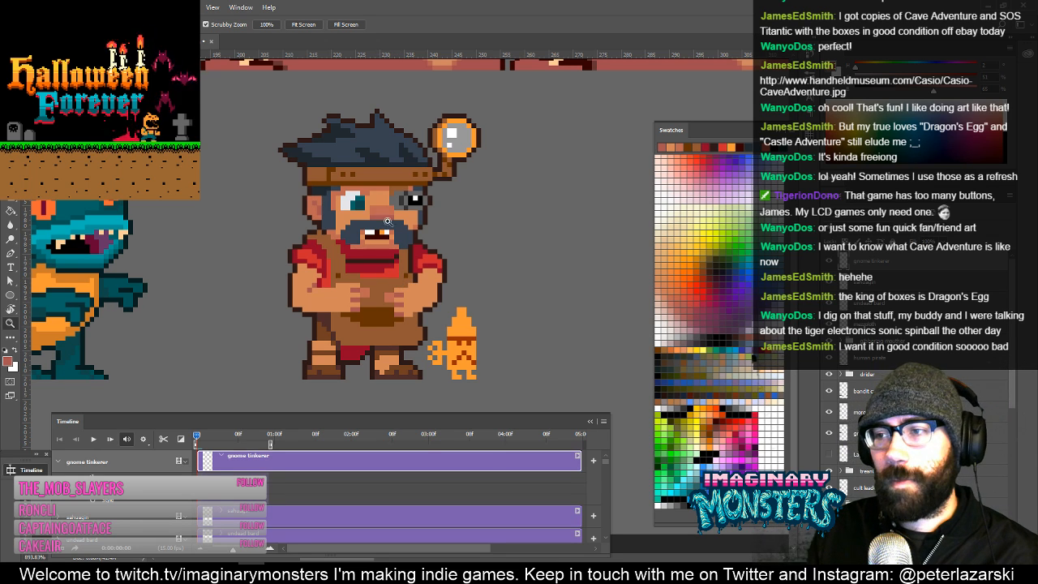
Select the small orange figure beside the gnome and move it two pixels to the right.
drag(459, 325, 394, 290)
click(402, 305)
click(402, 305)
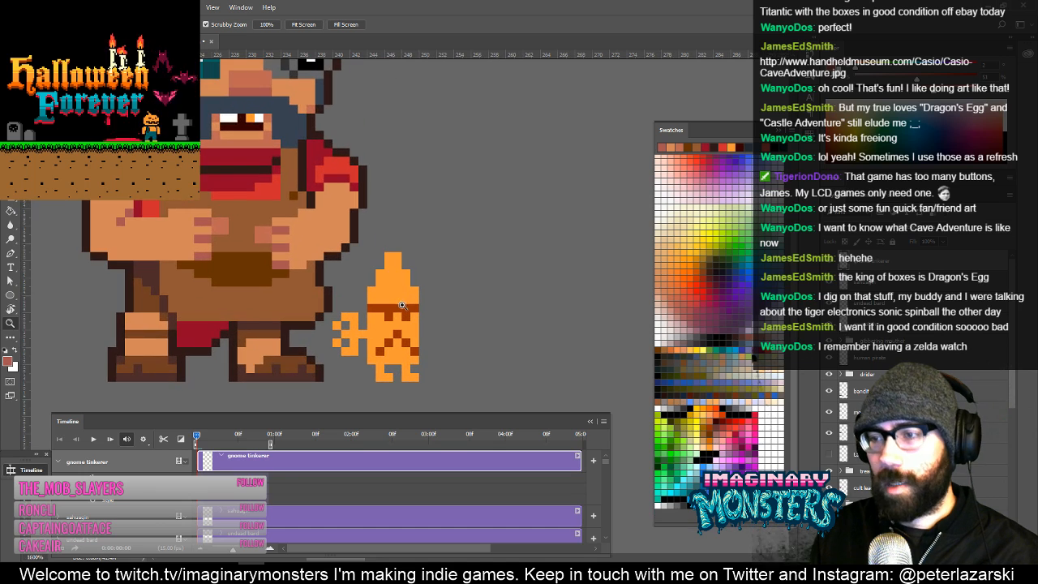
key(m)
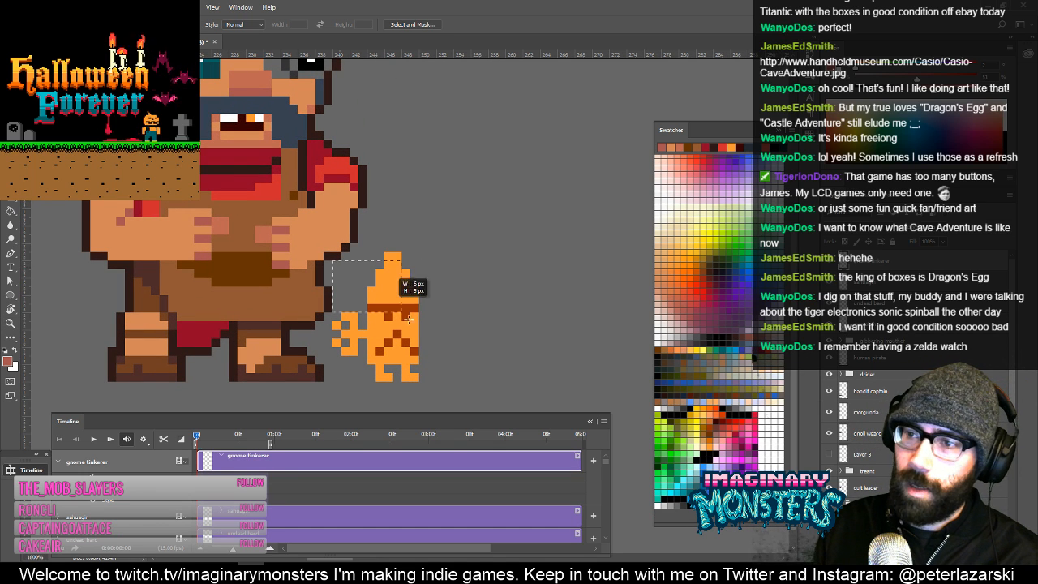
drag(333, 261, 478, 389)
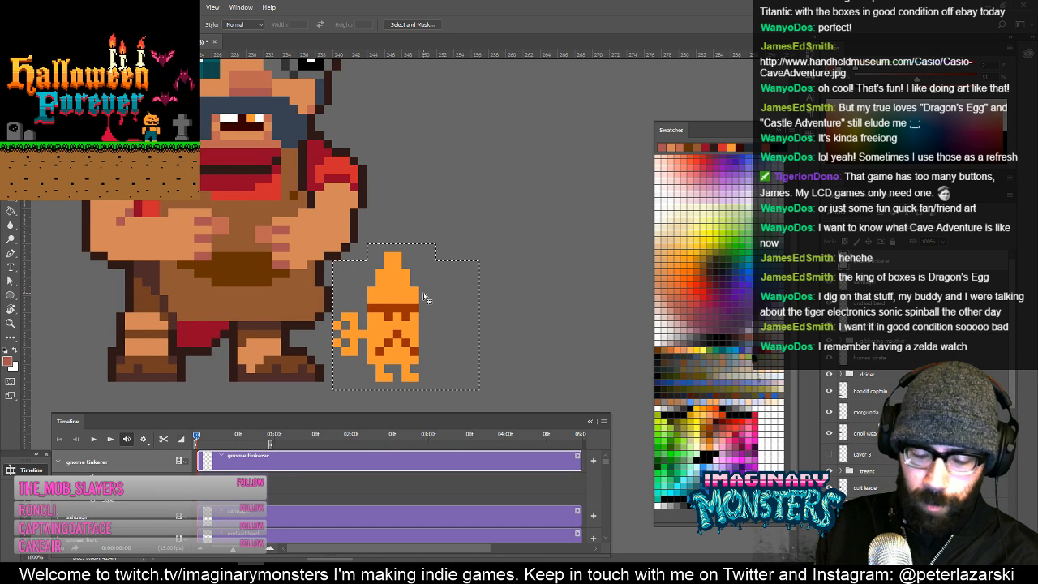
key(v)
key(Right)
key(Right)
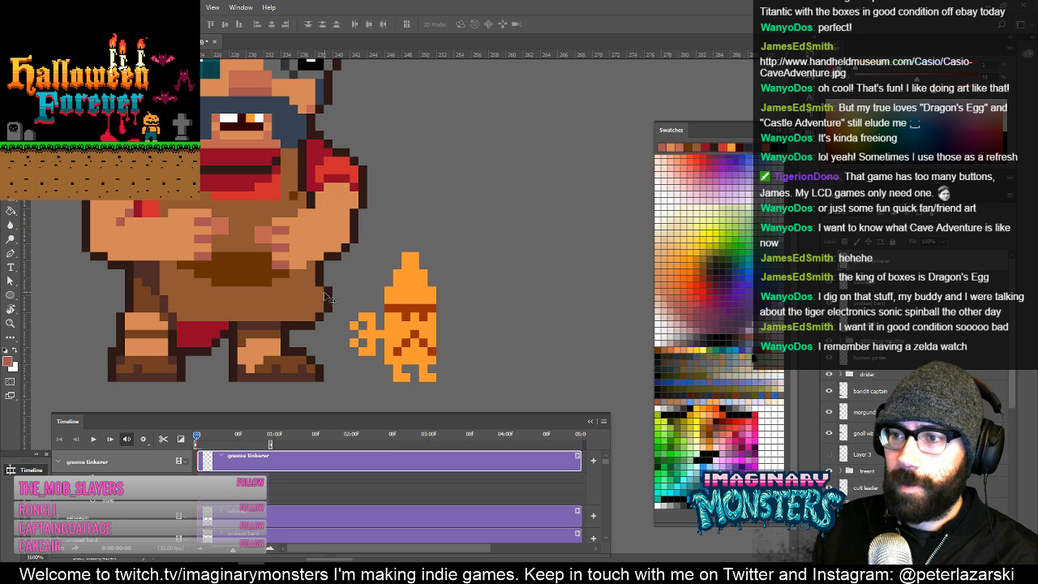
Outline the small orange figure and its wind-up key in the dark brown sampled from the gnome's outline.
key(b)
alt+click(327, 302)
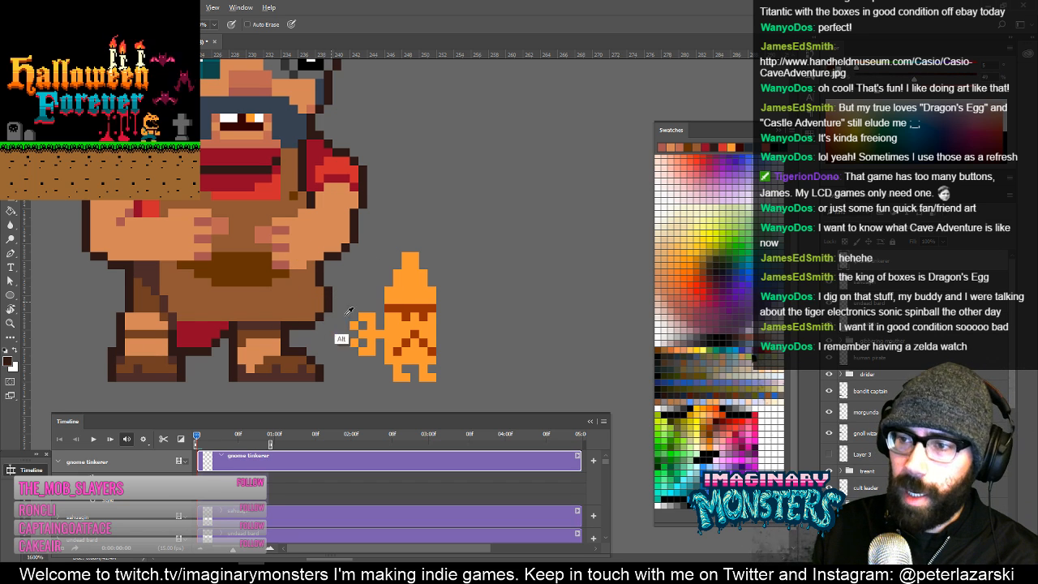
click(362, 325)
click(354, 333)
click(362, 340)
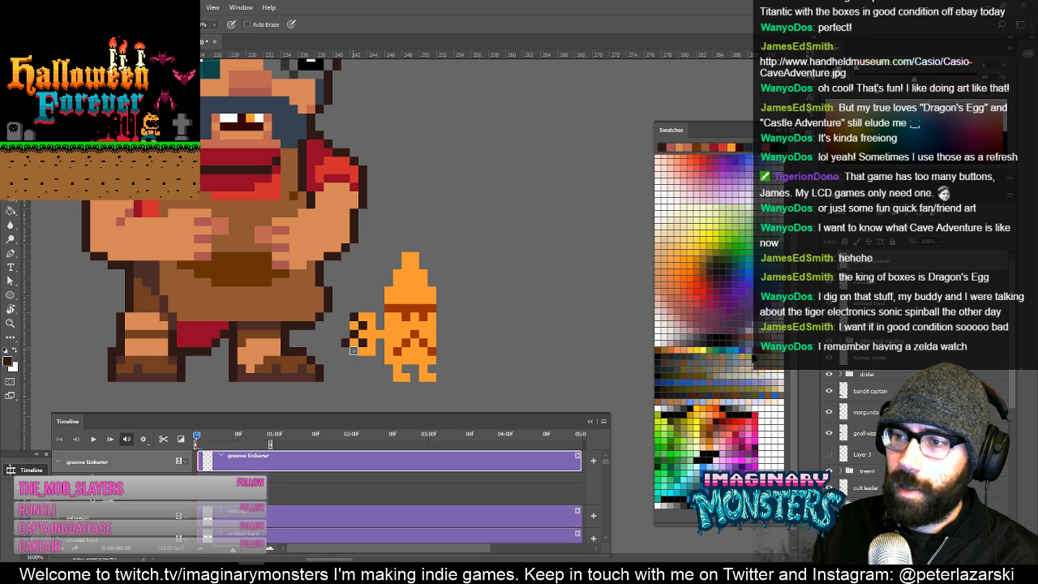
mouse_move(363, 360)
mouse_down()
mouse_move(380, 343)
mouse_move(389, 377)
mouse_up()
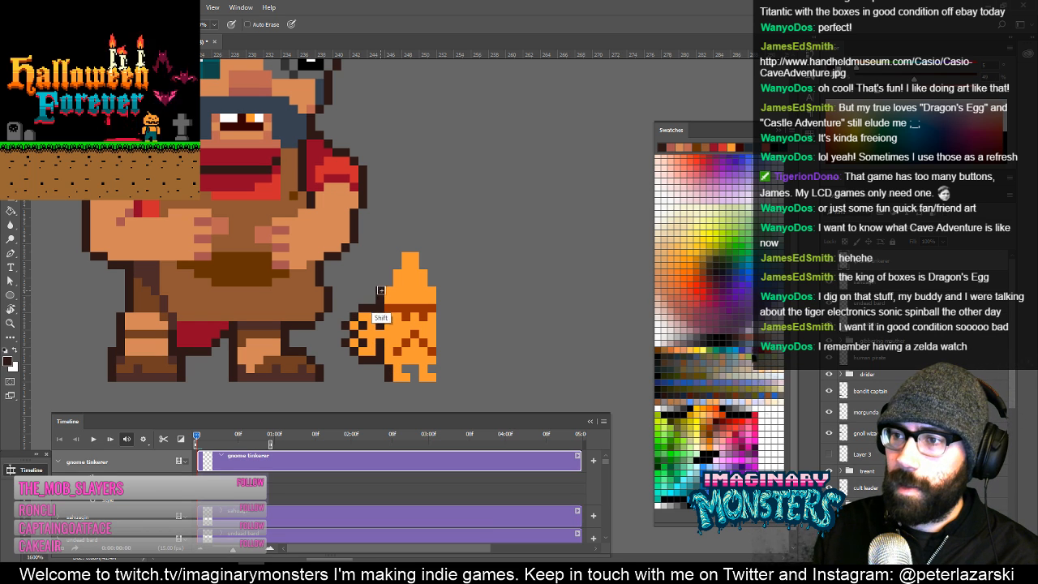
mouse_move(381, 290)
mouse_down()
mouse_move(401, 252)
mouse_move(419, 249)
mouse_move(442, 294)
mouse_move(445, 358)
mouse_move(440, 374)
mouse_move(414, 373)
mouse_up()
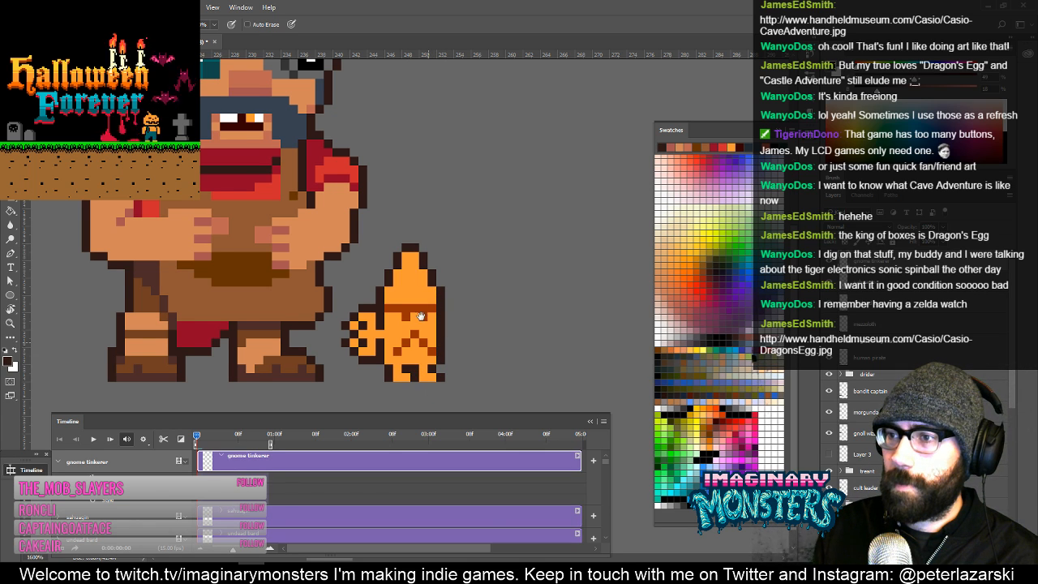
Paint a light yellow-orange highlight from the swatches down the small wind-up figure's pointed top and body.
drag(421, 316, 395, 295)
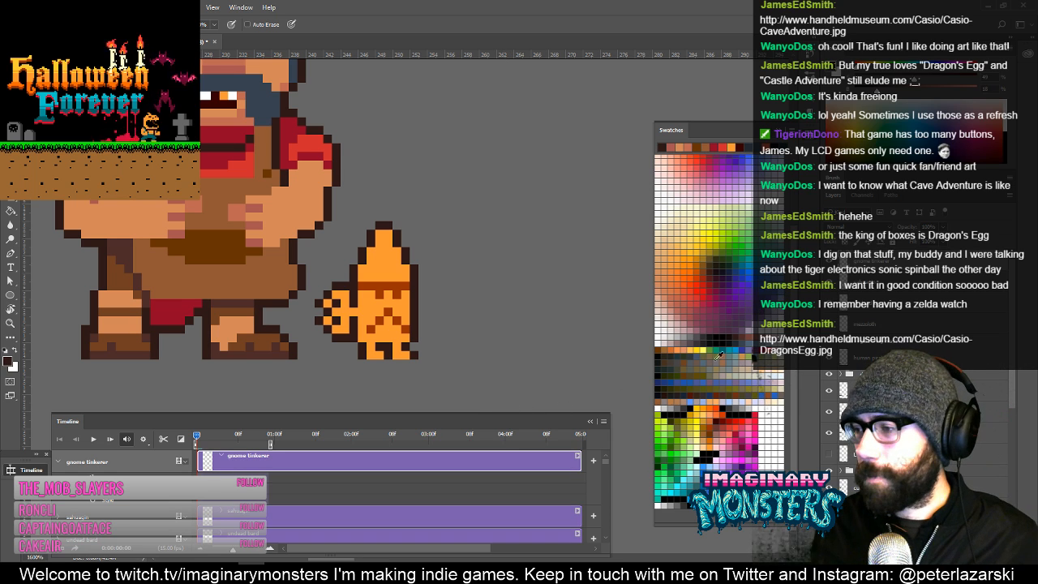
click(705, 411)
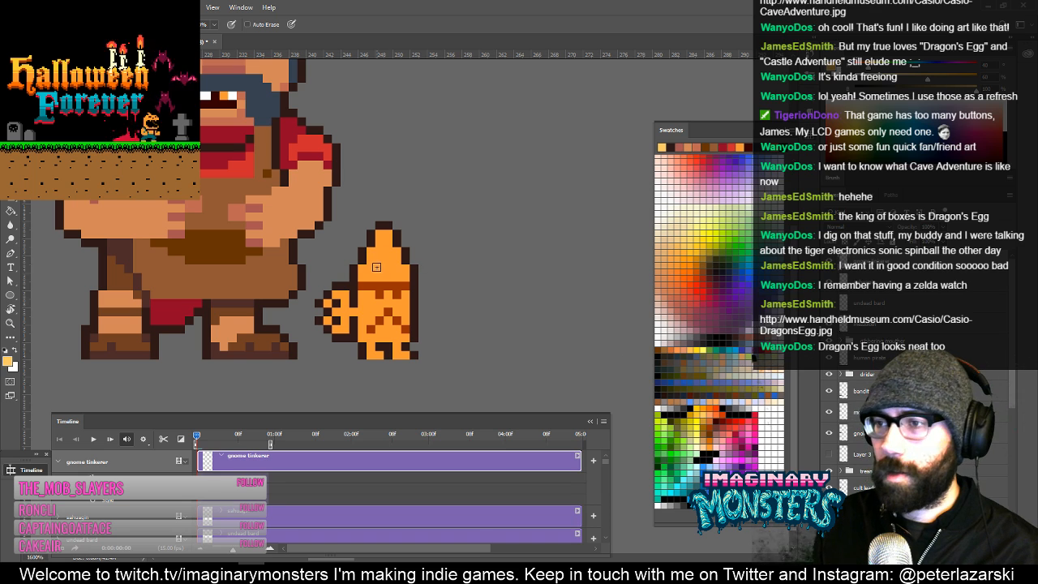
mouse_move(373, 276)
mouse_down()
mouse_move(382, 235)
mouse_move(389, 243)
mouse_up()
alt+click(395, 298)
alt+click(373, 280)
click(373, 259)
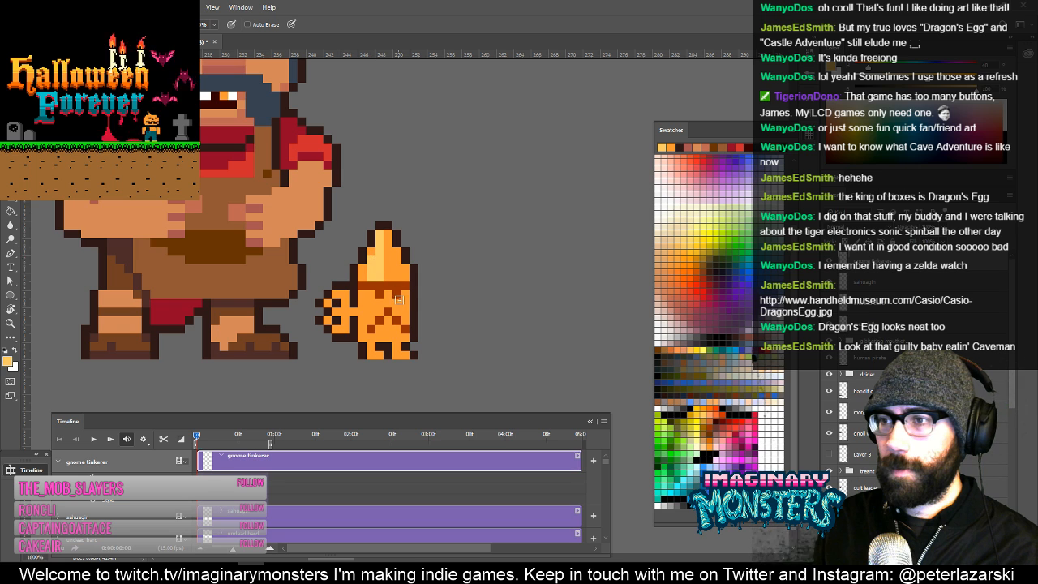
mouse_move(398, 287)
mouse_down()
mouse_move(376, 305)
mouse_move(373, 338)
mouse_up()
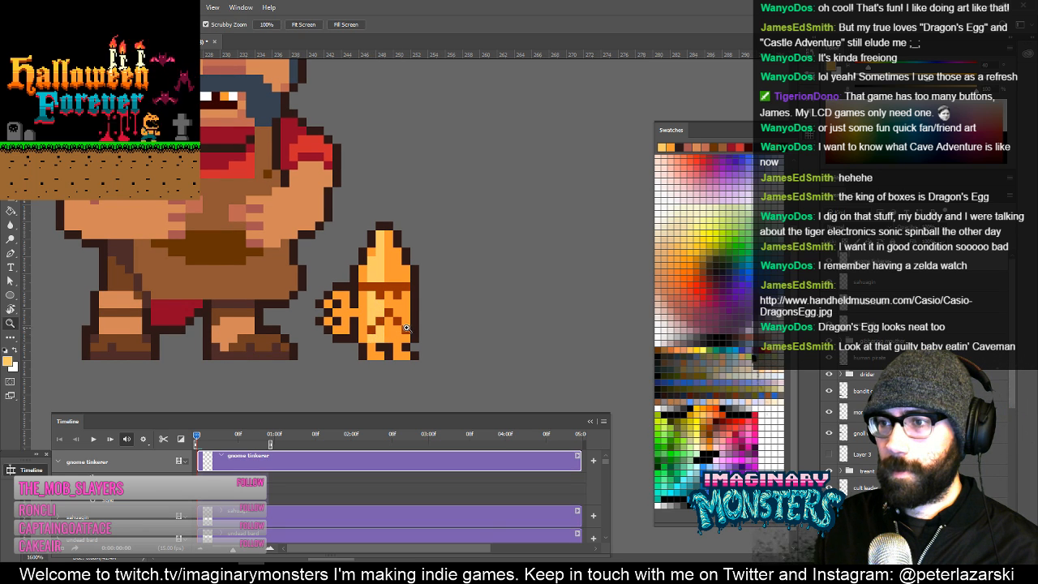
Shade the wind-up figure's legs and key stem in the rust sampled from its trim, and highlight the key in light yellow-orange.
alt+click(412, 327)
alt+click(413, 326)
alt+click(414, 326)
alt+click(417, 325)
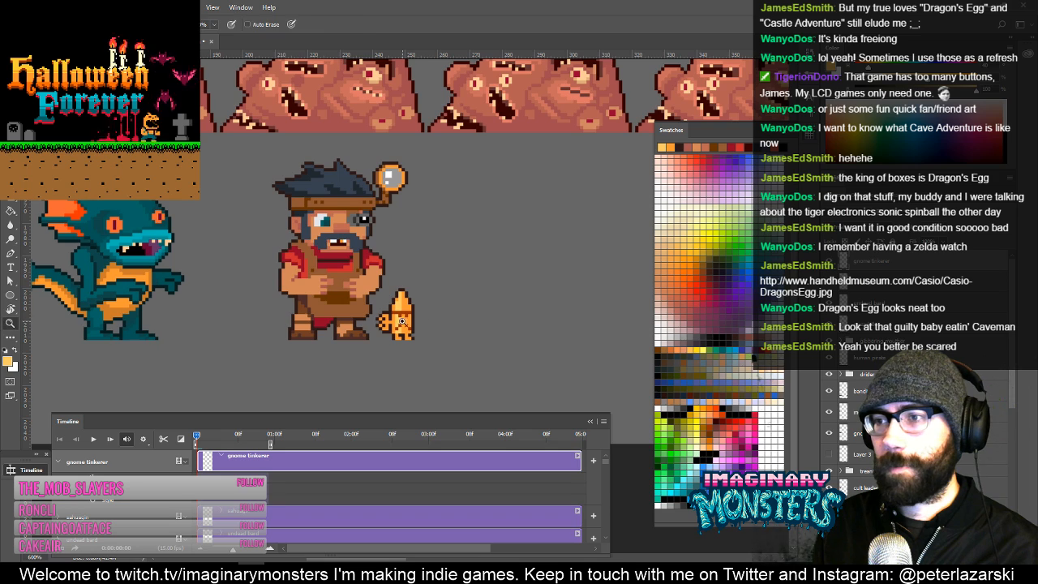
mouse_move(407, 319)
mouse_down()
mouse_move(451, 251)
mouse_move(412, 269)
mouse_move(427, 302)
mouse_move(409, 303)
mouse_up()
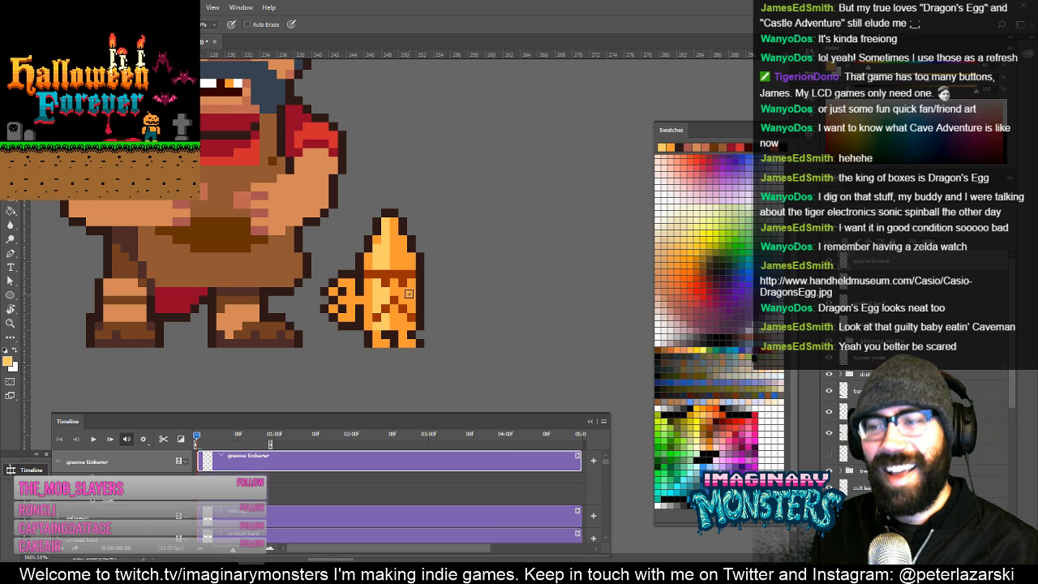
alt+click(400, 311)
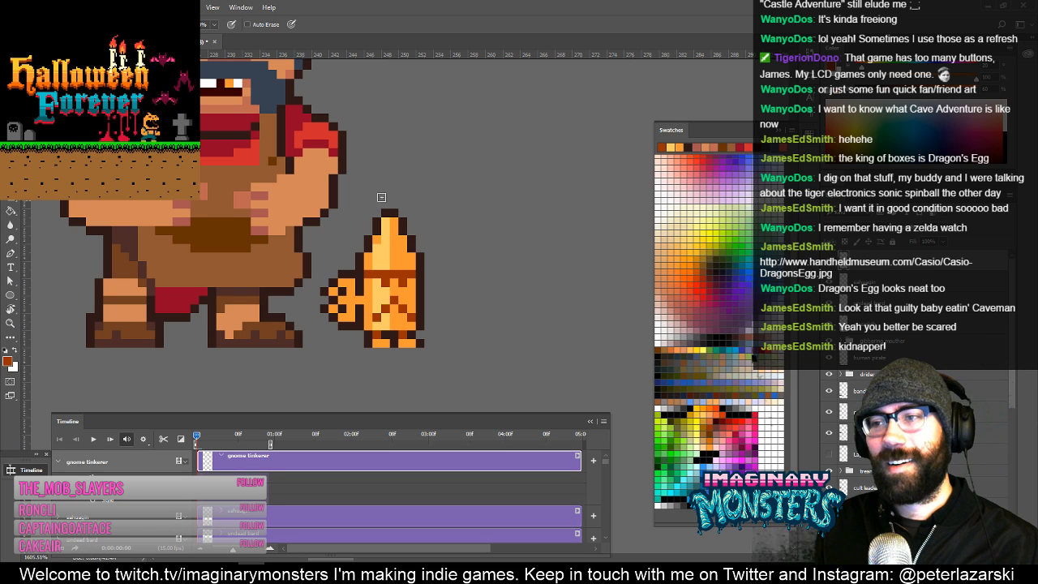
drag(435, 313, 414, 311)
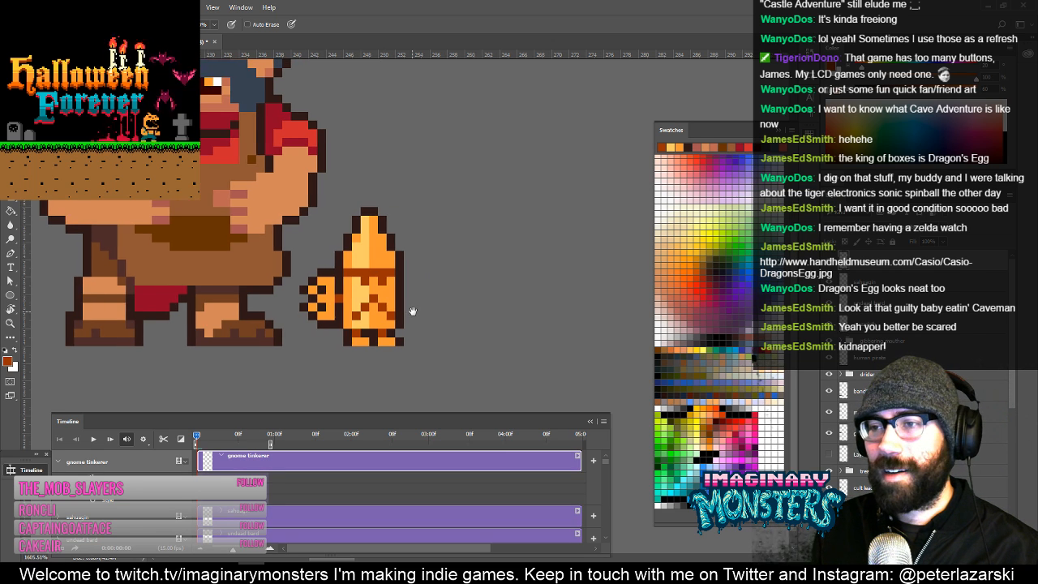
alt+click(348, 306)
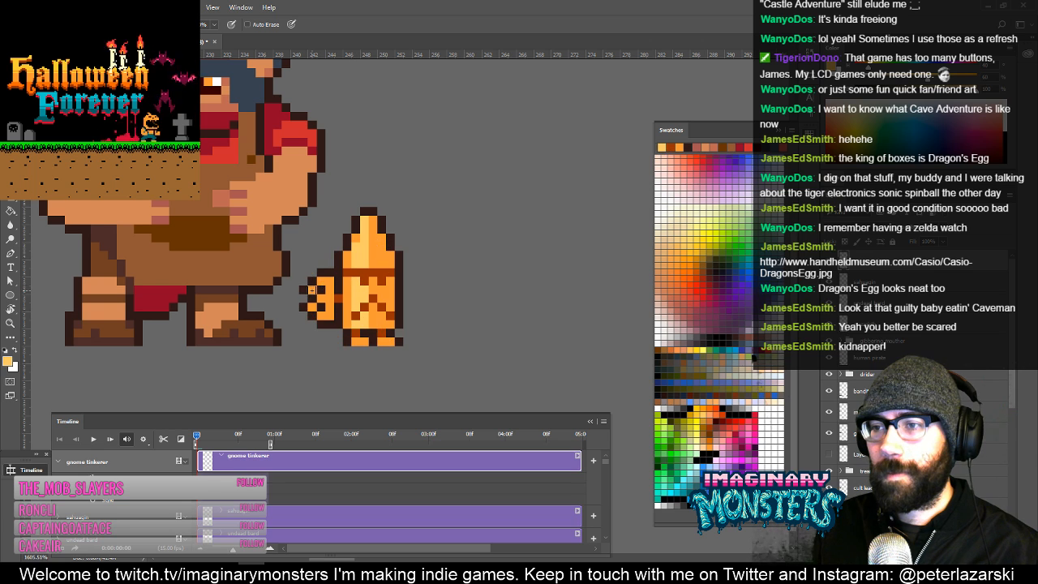
Select the whole wind-up figure and place a copy of it to its right.
key(z)
alt+click(374, 287)
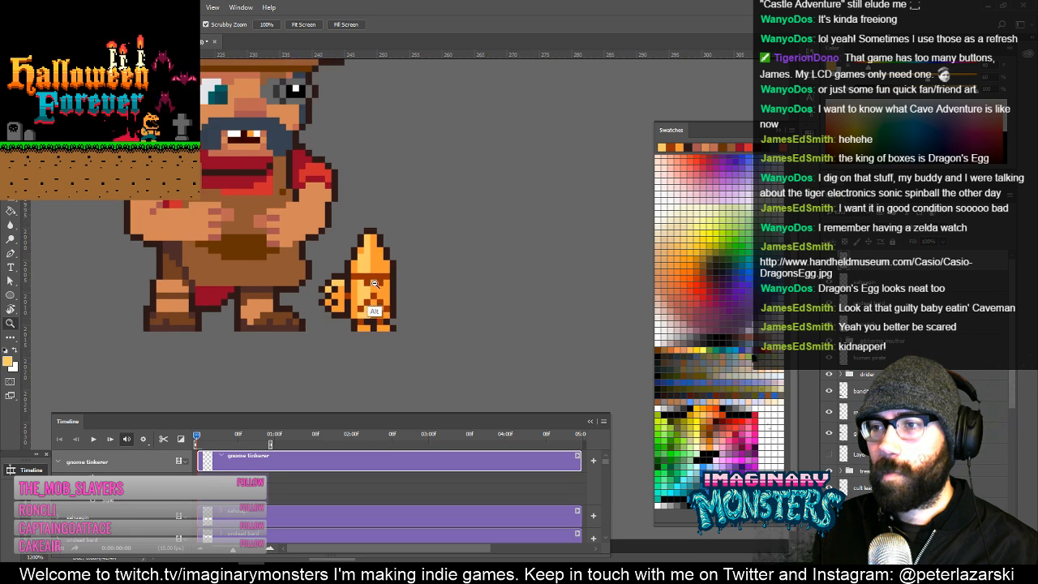
key(m)
drag(338, 251, 411, 338)
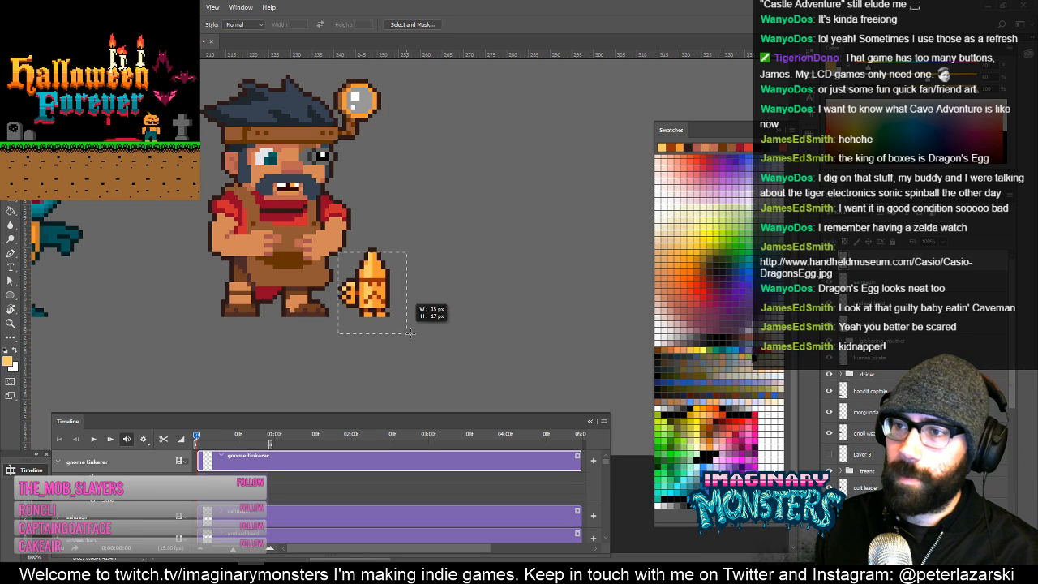
key(v)
drag(359, 291, 424, 290)
key(z)
click(425, 290)
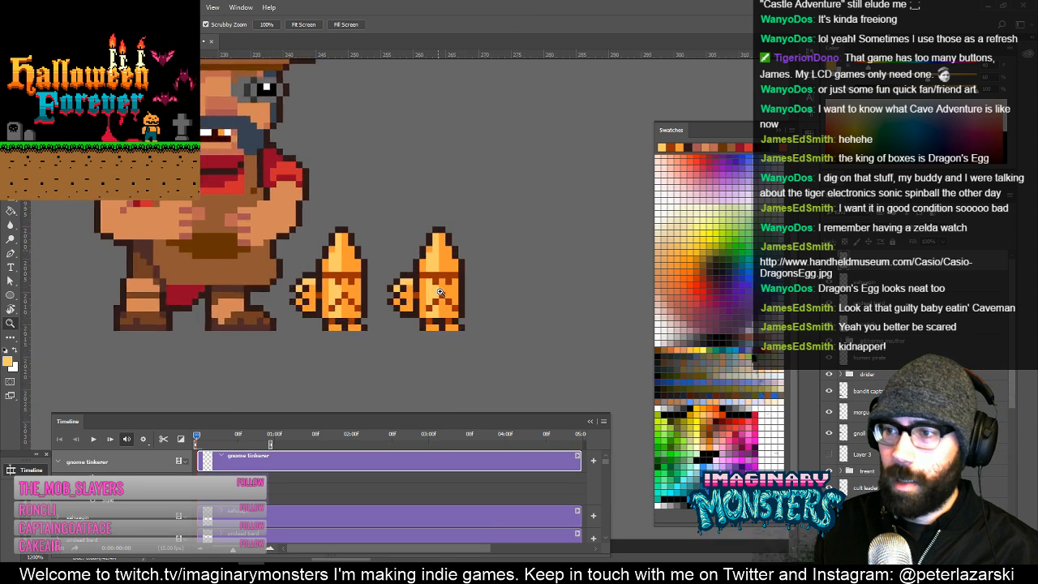
Erase the legs and feet from the copied wind-up figure, leaving only its body and key.
drag(438, 289, 398, 192)
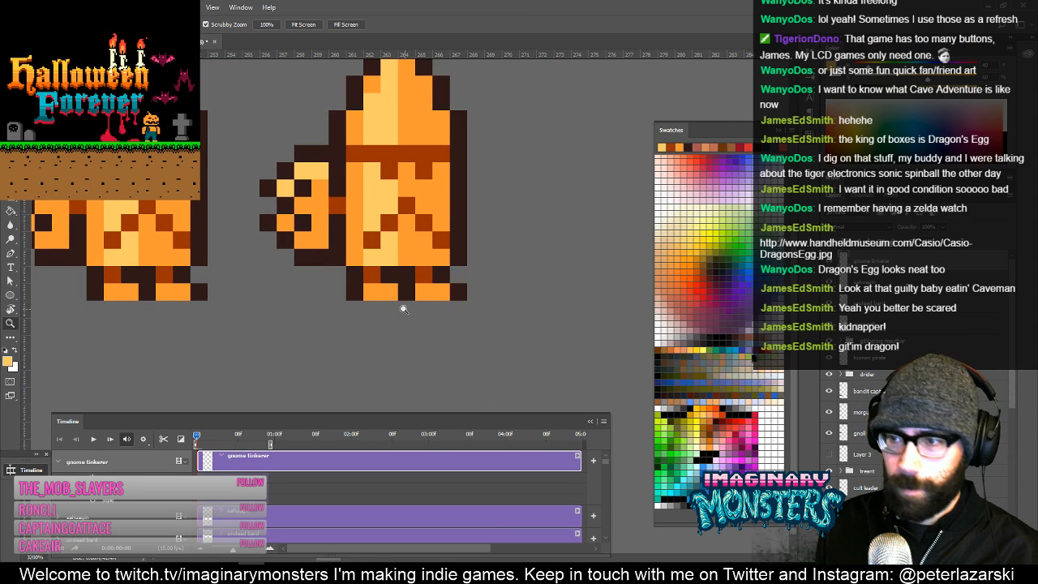
key(e)
drag(459, 284, 355, 287)
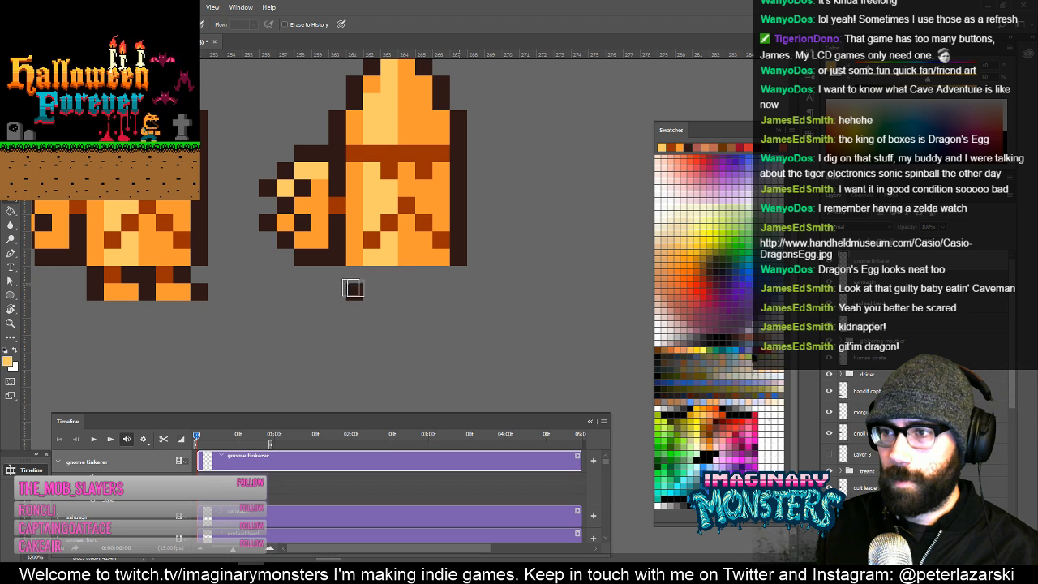
key(b)
drag(454, 250, 405, 257)
alt+click(405, 257)
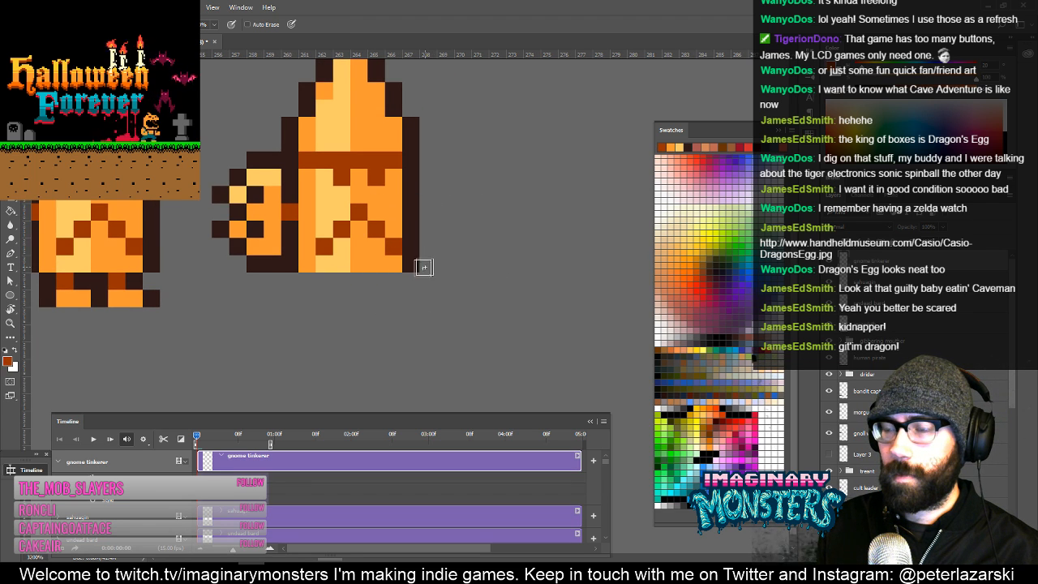
drag(364, 275, 428, 294)
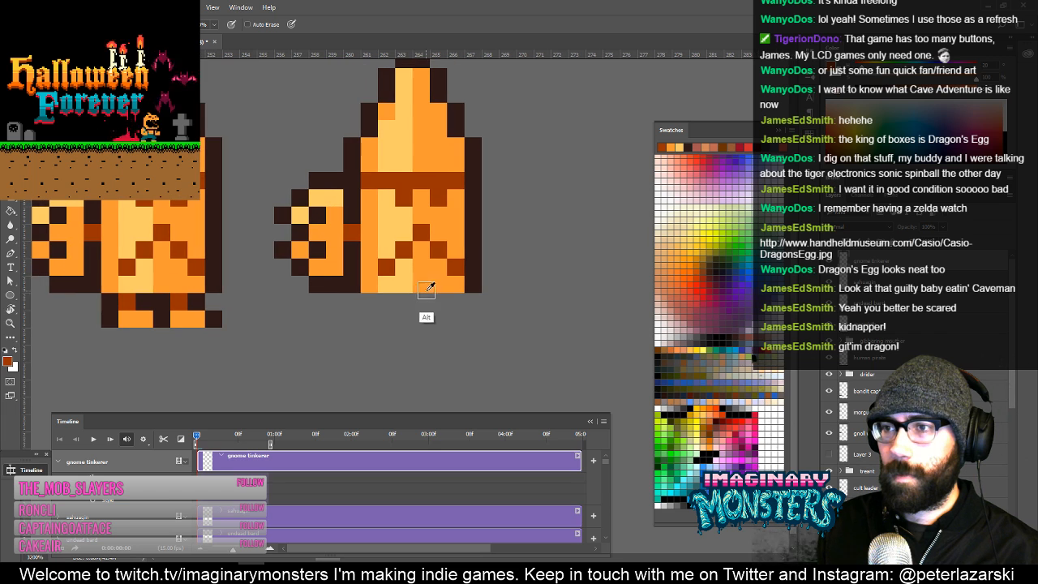
alt+click(430, 289)
key(z)
alt+click(429, 287)
alt+click(427, 280)
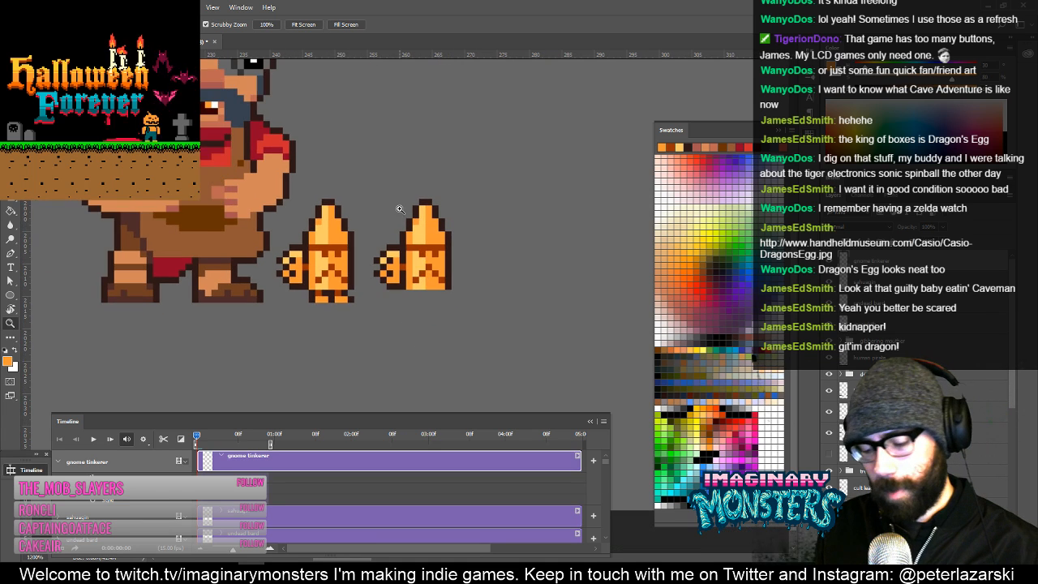
Lower the legless figure to the gnome's ground line and place another copy of it on the gnome's left side.
key(b)
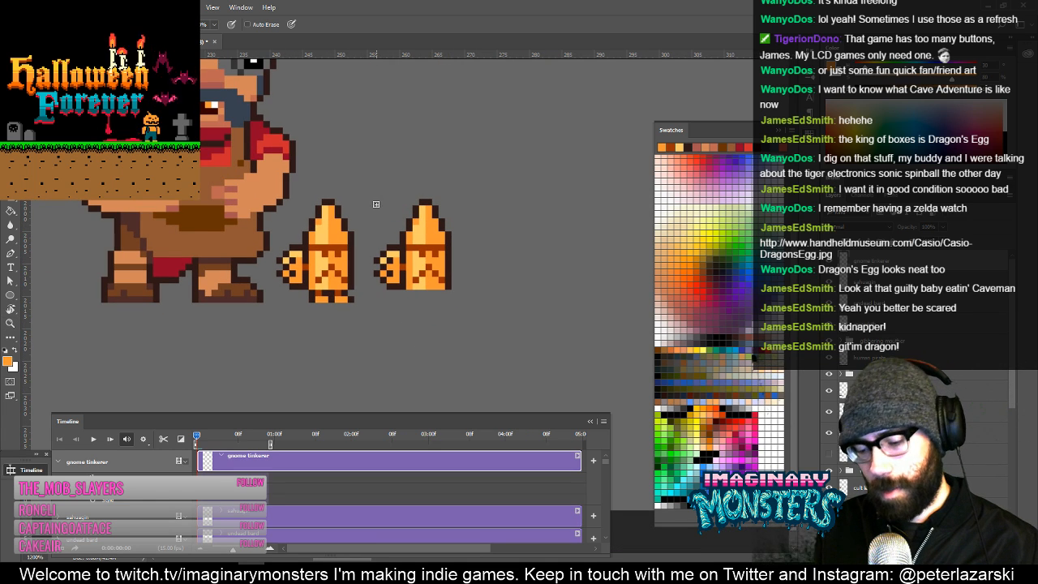
key(m)
drag(373, 186, 478, 309)
key(v)
drag(421, 254, 531, 277)
drag(390, 280, 194, 277)
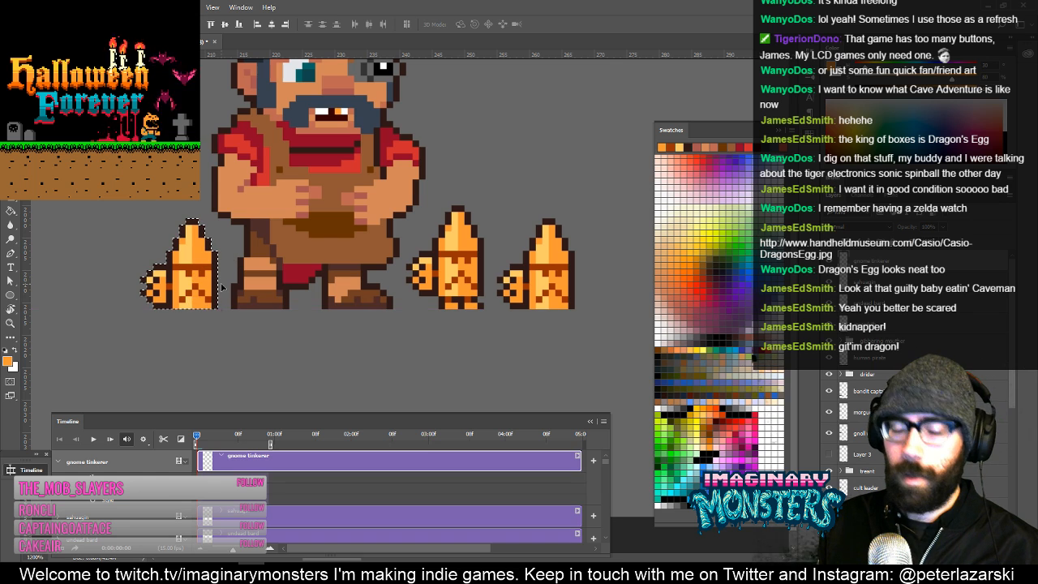
Flip the copy on the gnome's left side horizontally so its key faces him, and clear the selection.
key(ctrl+t)
right_click(208, 287)
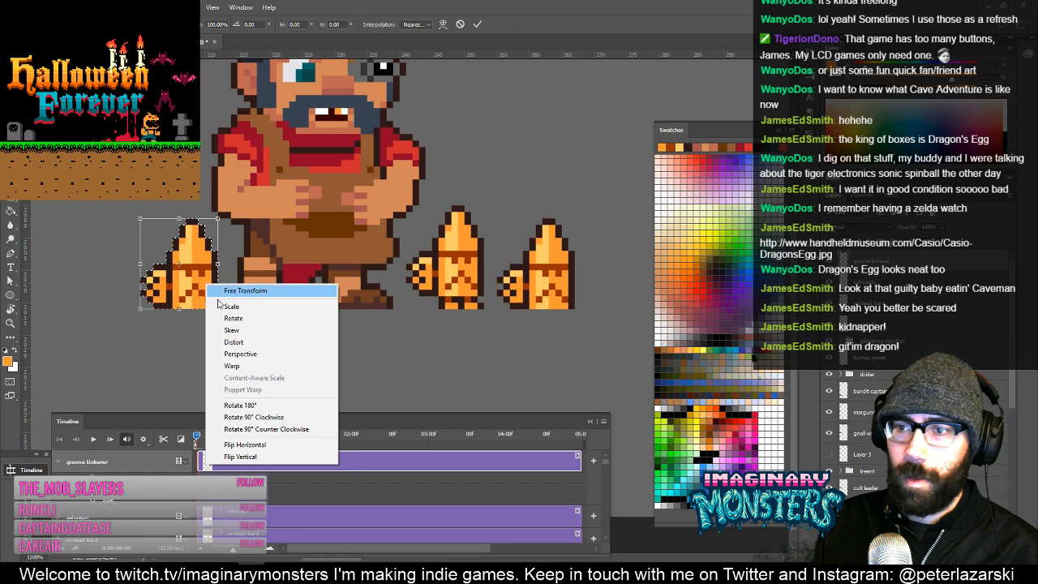
click(226, 446)
key(Return)
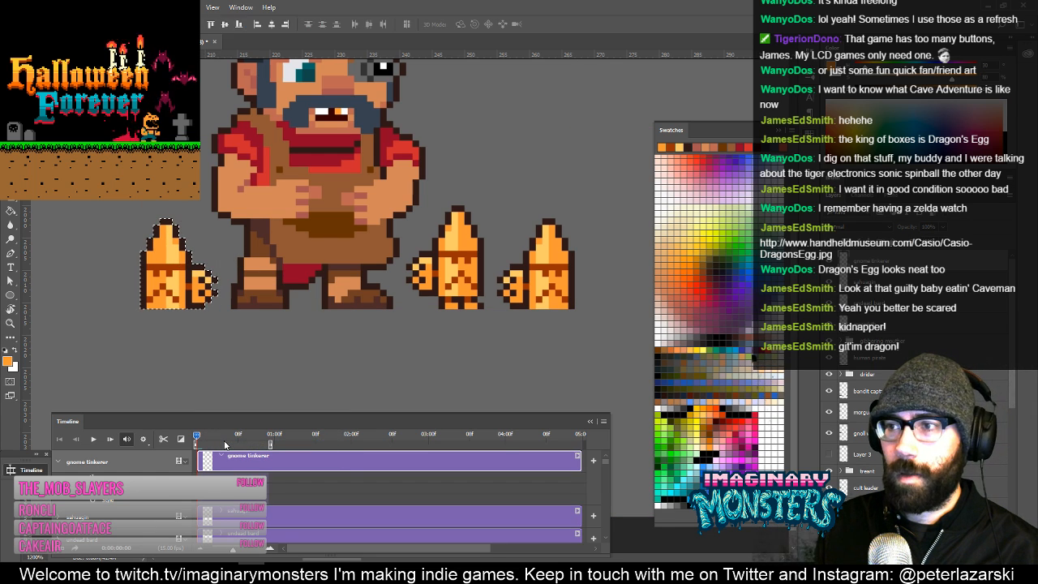
key(ctrl+d)
Highlight the upper-left rim of the gnome's magnifying lens with the light yellow-orange sampled from the wind-up figure.
key(z)
alt+click(342, 363)
alt+click(342, 363)
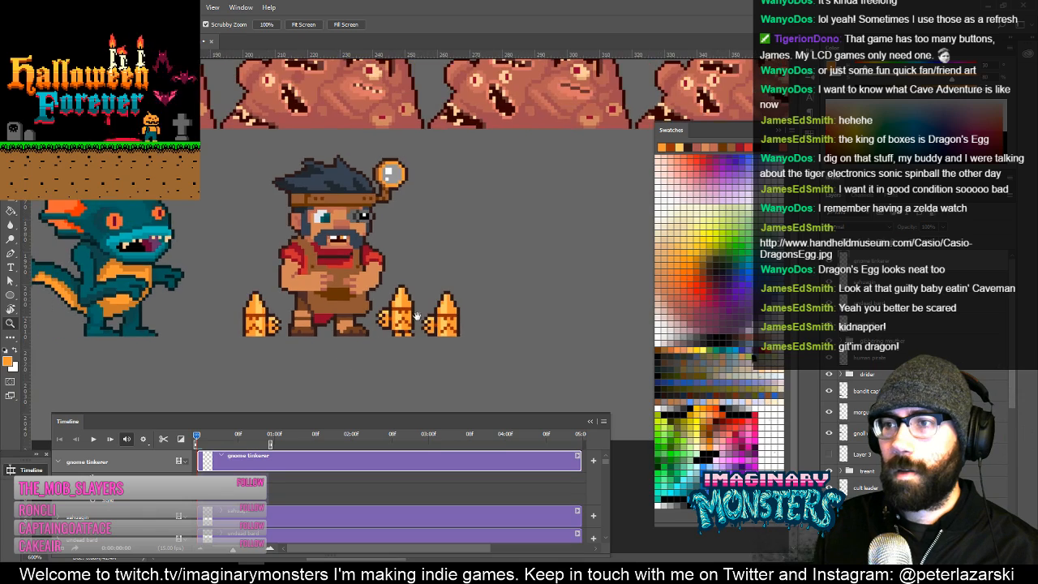
drag(428, 319, 472, 352)
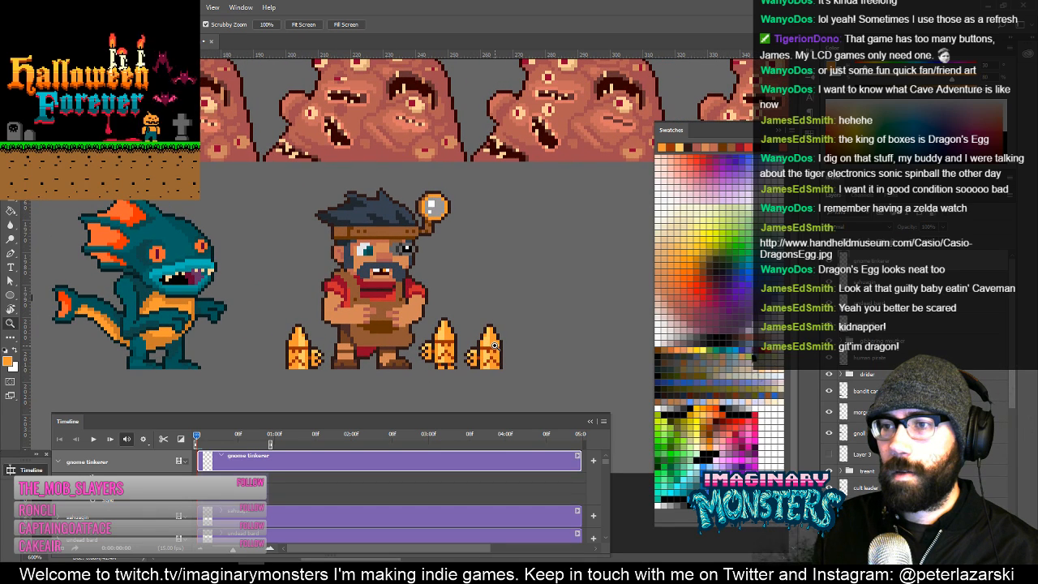
drag(575, 347, 602, 356)
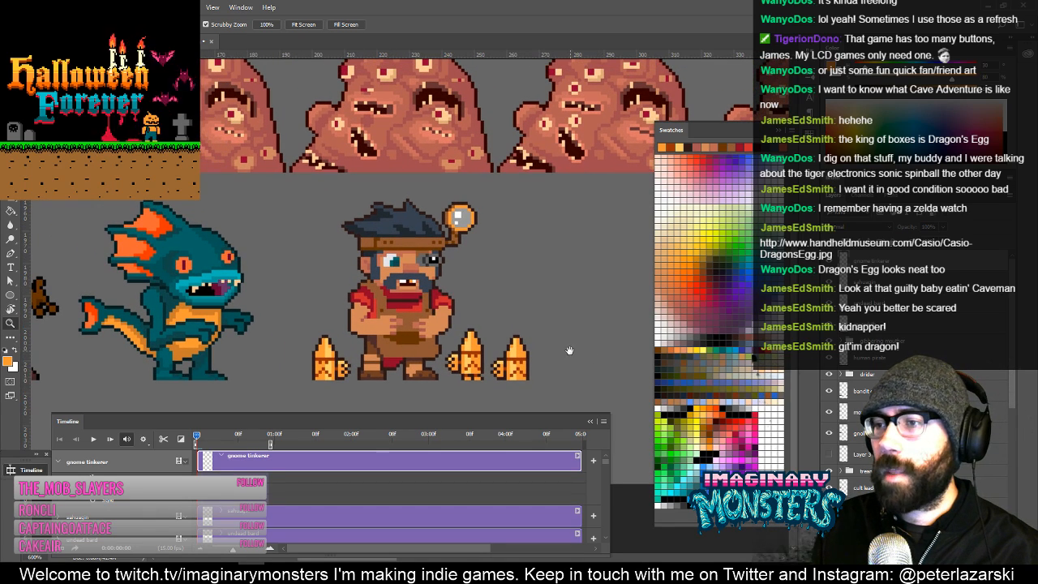
click(470, 249)
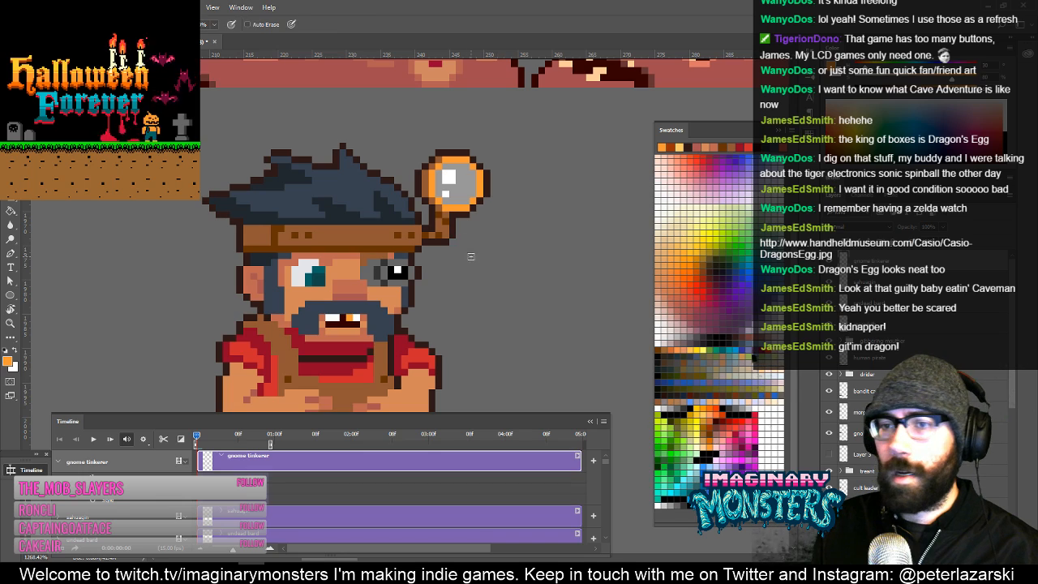
click(458, 147)
key(b)
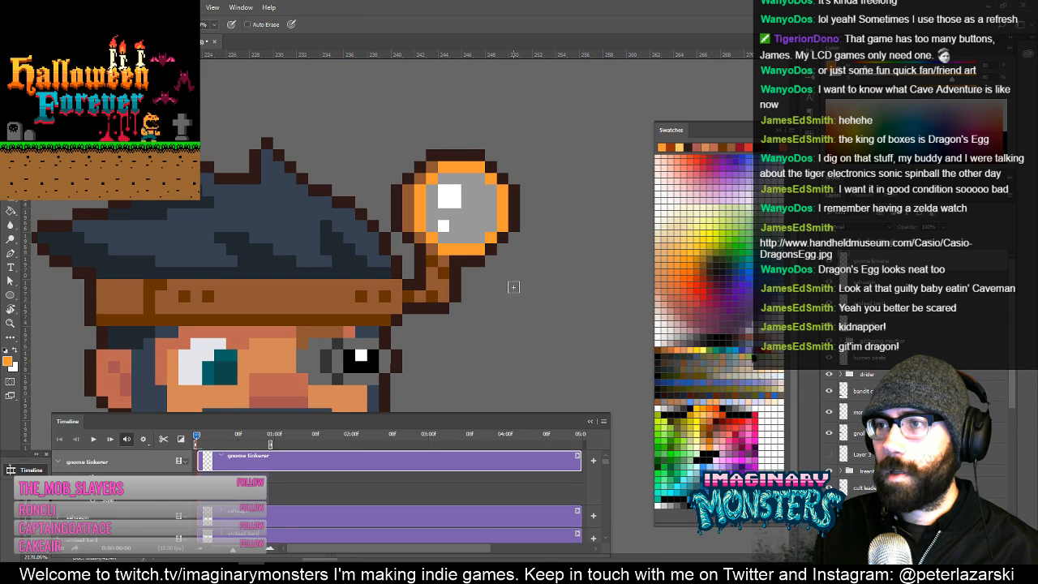
drag(514, 287, 416, 175)
alt+click(262, 217)
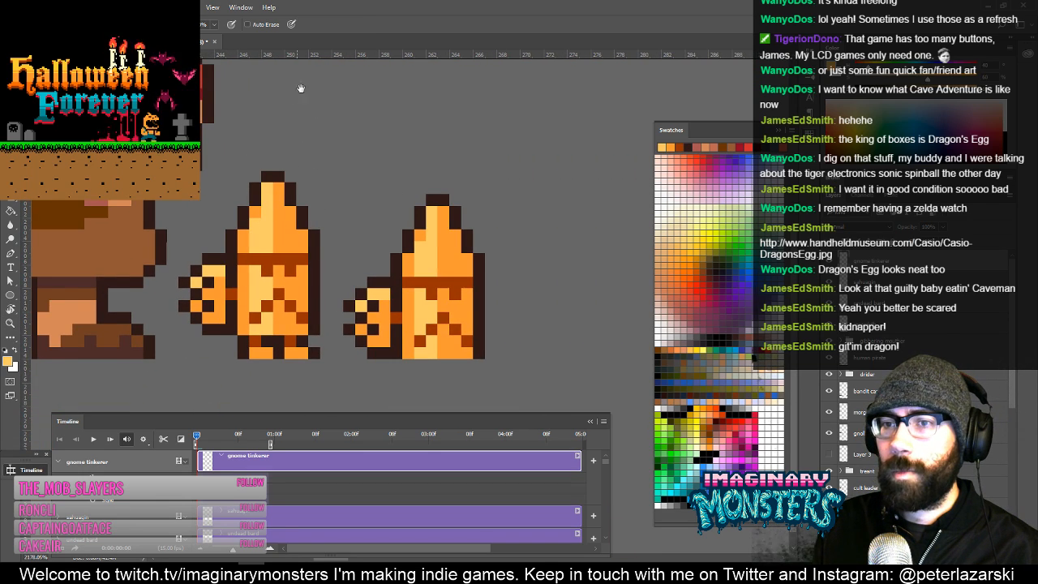
mouse_move(301, 89)
mouse_down()
mouse_move(392, 199)
mouse_move(511, 462)
mouse_up()
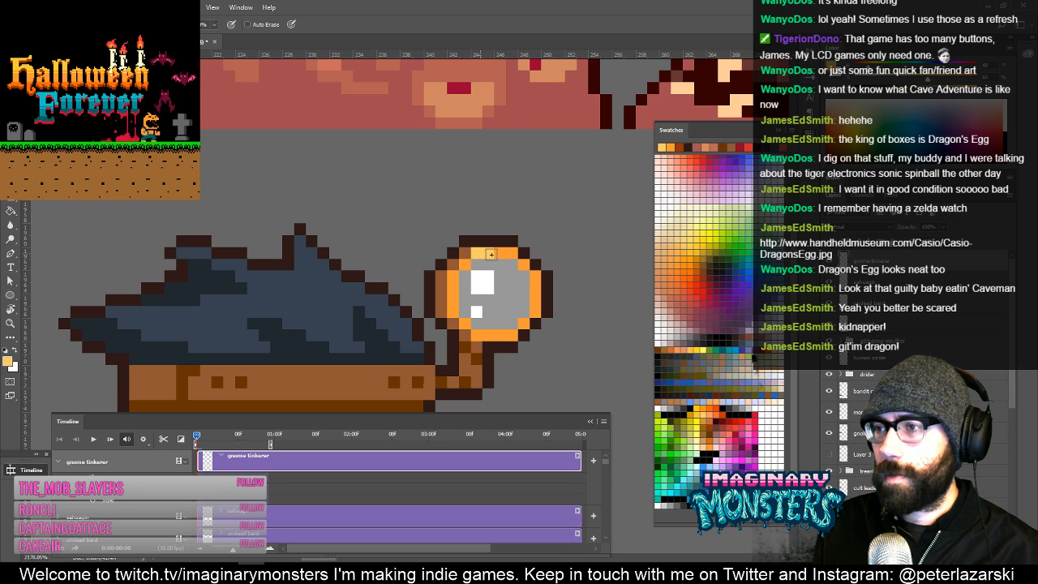
drag(467, 260, 457, 285)
Examine the gnome and the three wind-up figures together at a smaller scale.
key(z)
alt+click(497, 302)
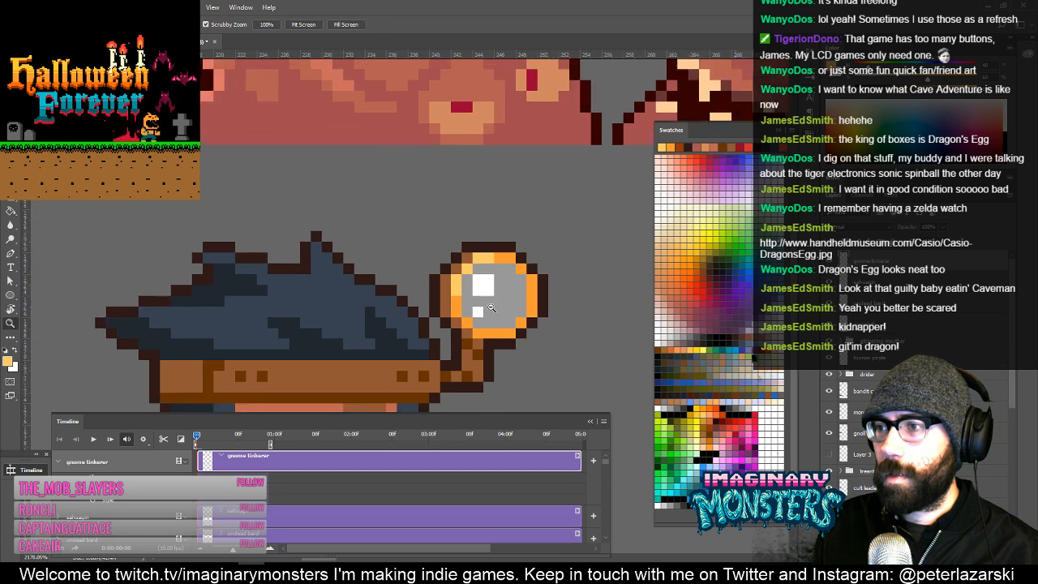
alt+click(497, 308)
alt+click(497, 313)
drag(482, 359, 470, 233)
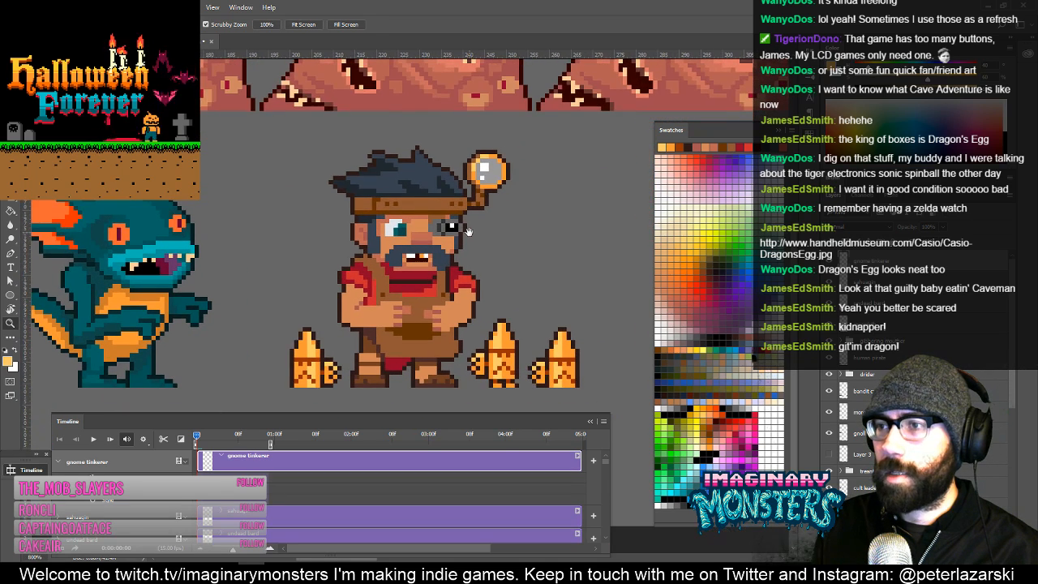
key(b)
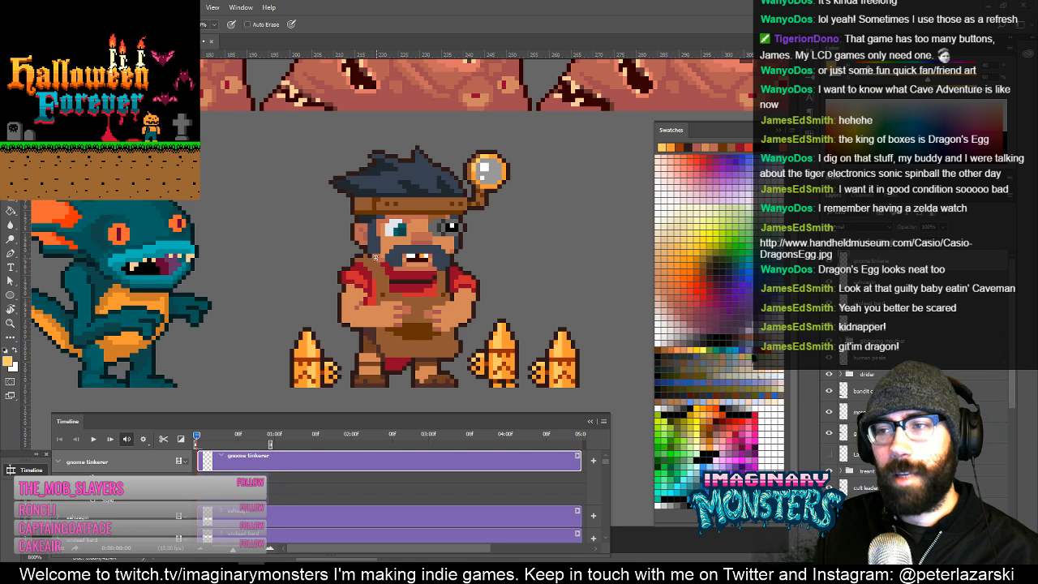
drag(395, 339, 375, 318)
Pick up the gnome's orange skin tone for the Pencil and undo the last mark made on him.
key(z)
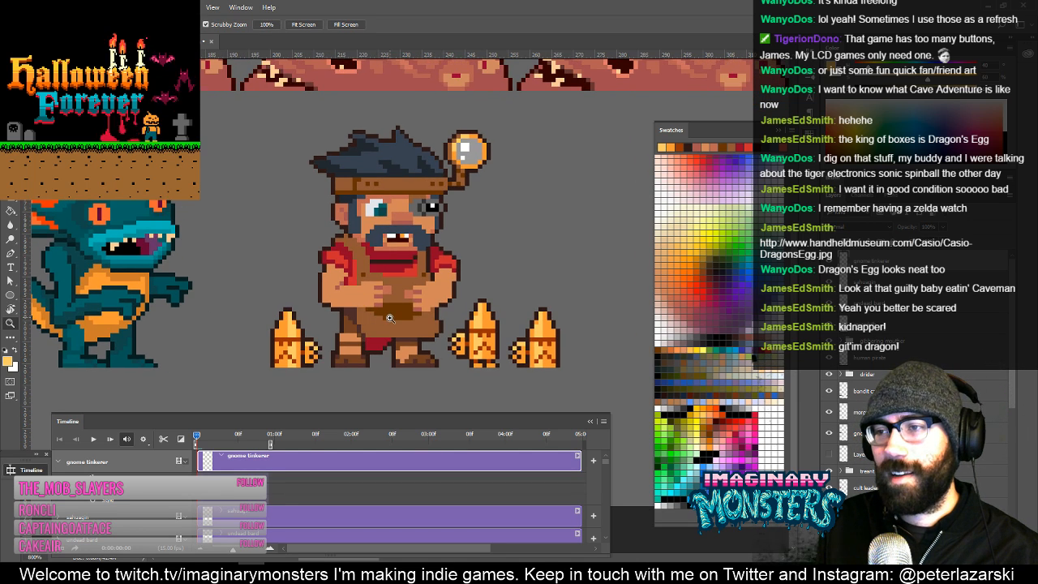
click(387, 317)
key(b)
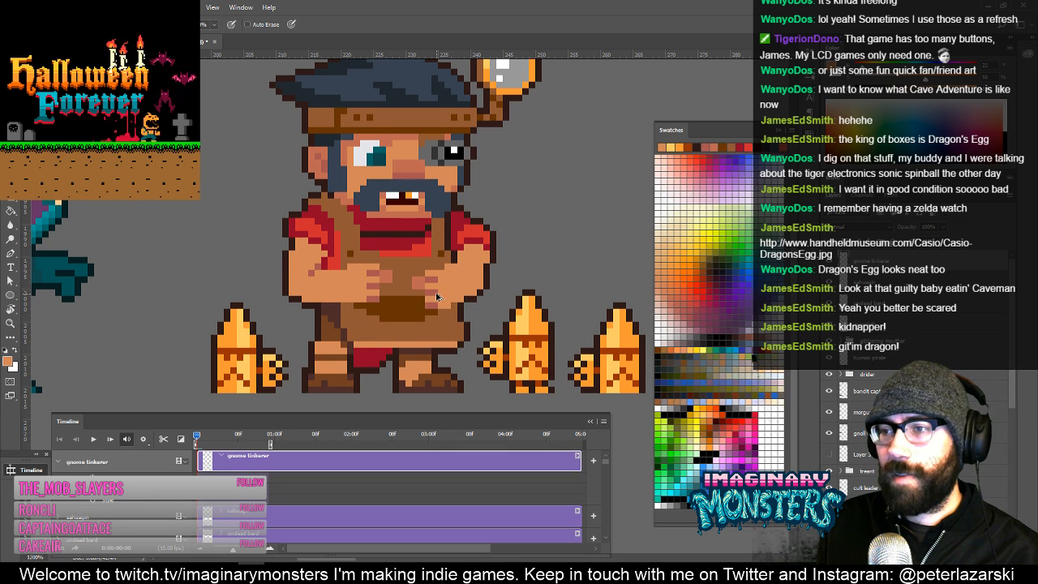
key(ctrl+z)
drag(402, 308, 413, 331)
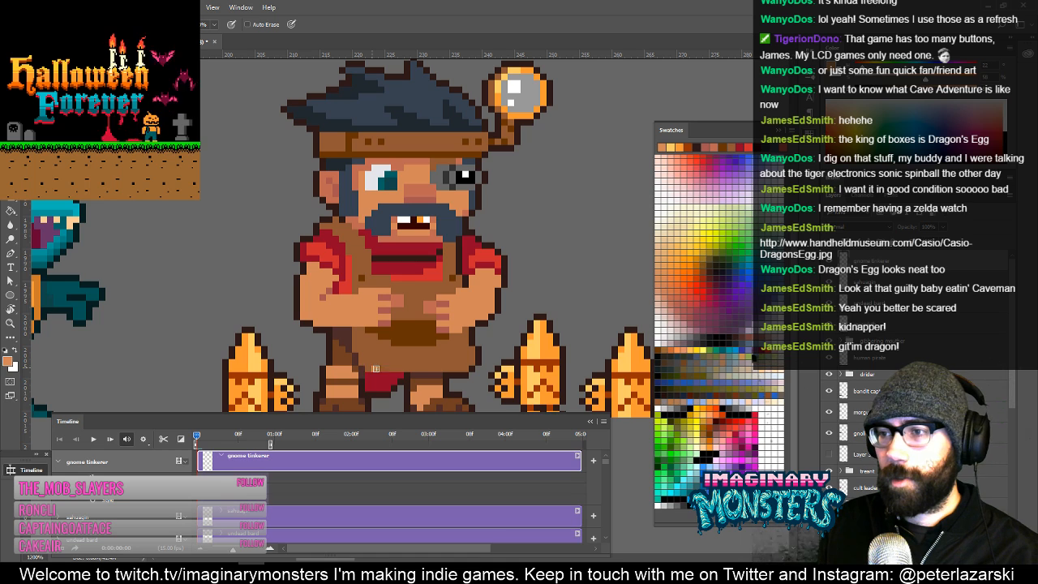
Check the gnome at a smaller scale, and set the Pencil to a dark brown for work around his apron.
key(z)
alt+click(471, 351)
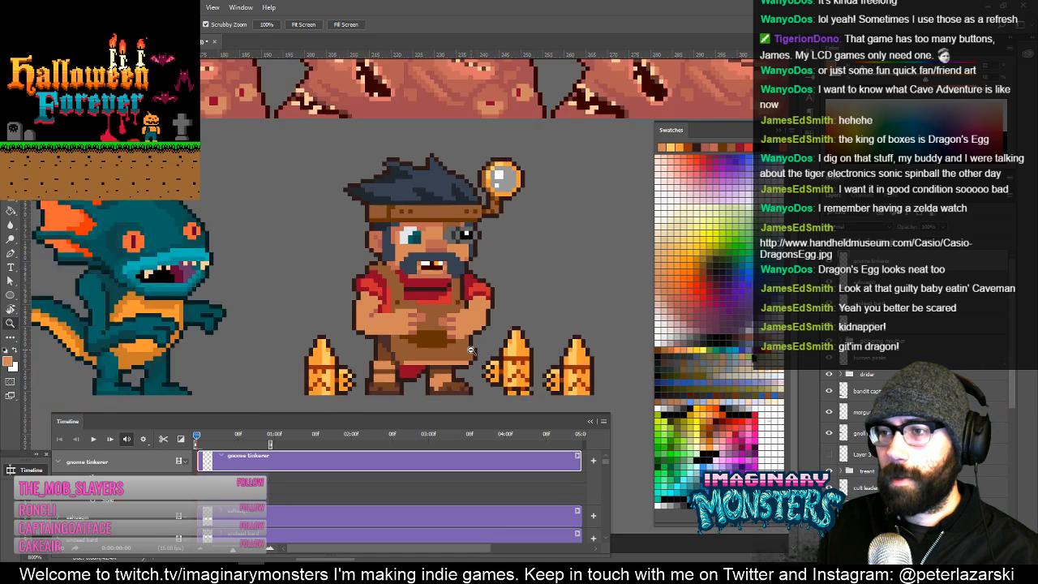
alt+click(471, 350)
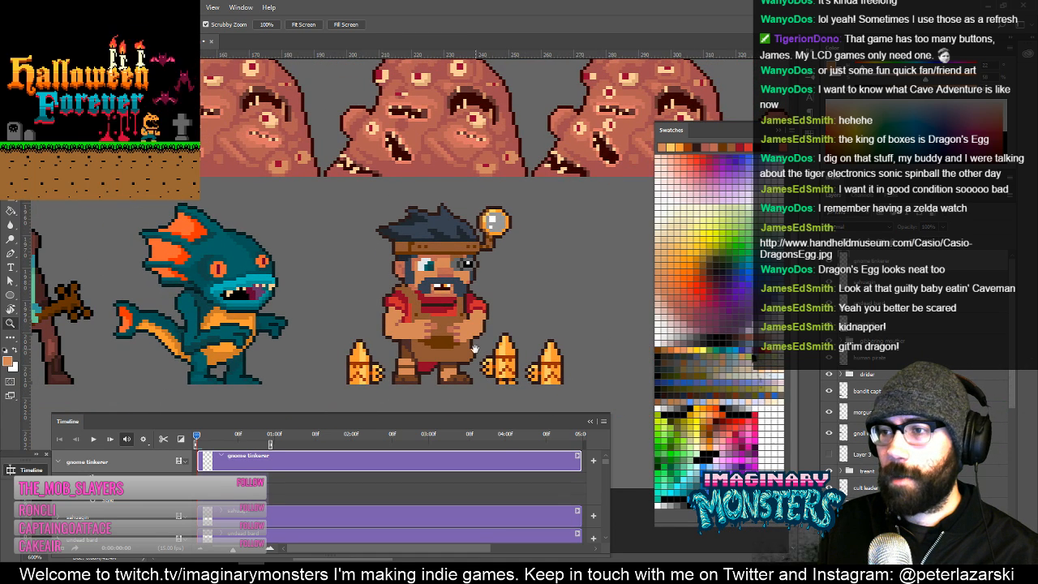
drag(475, 350, 438, 331)
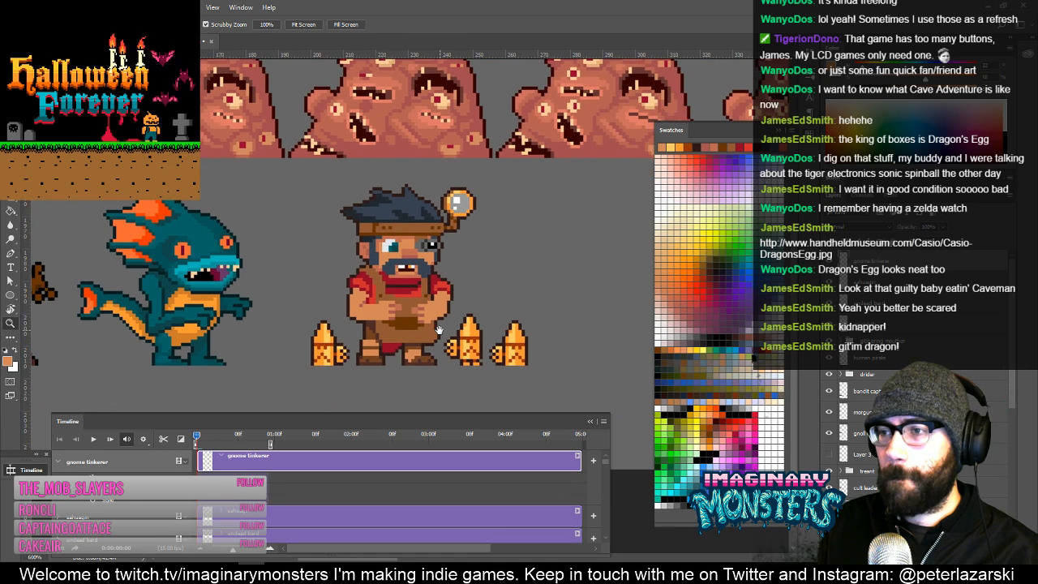
click(395, 292)
key(b)
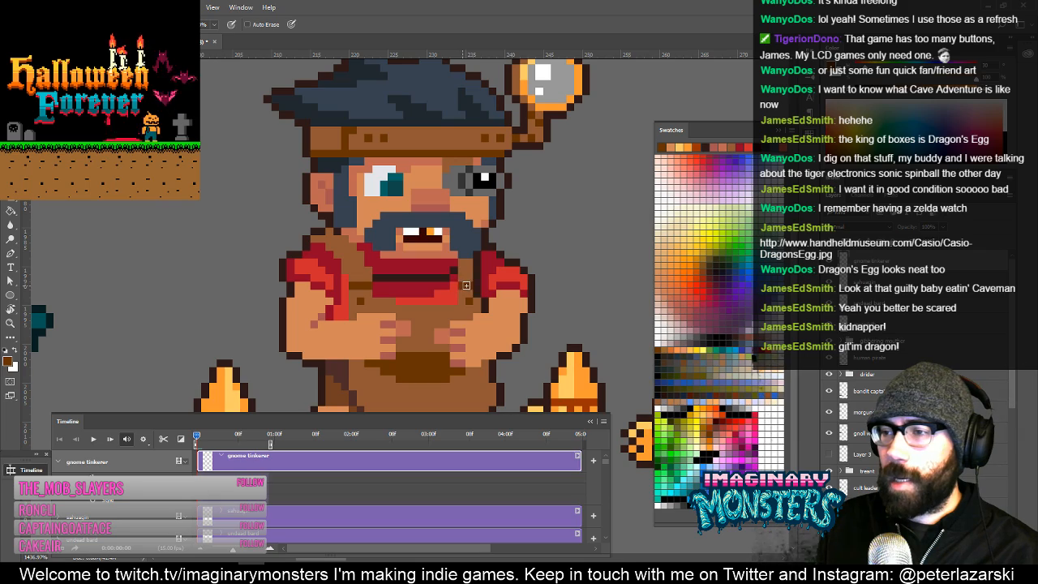
Examine the gnome and his wind-up figures at a smaller scale beside the neighbouring monsters in the same row.
key(z)
alt+click(512, 296)
alt+click(512, 296)
alt+click(512, 296)
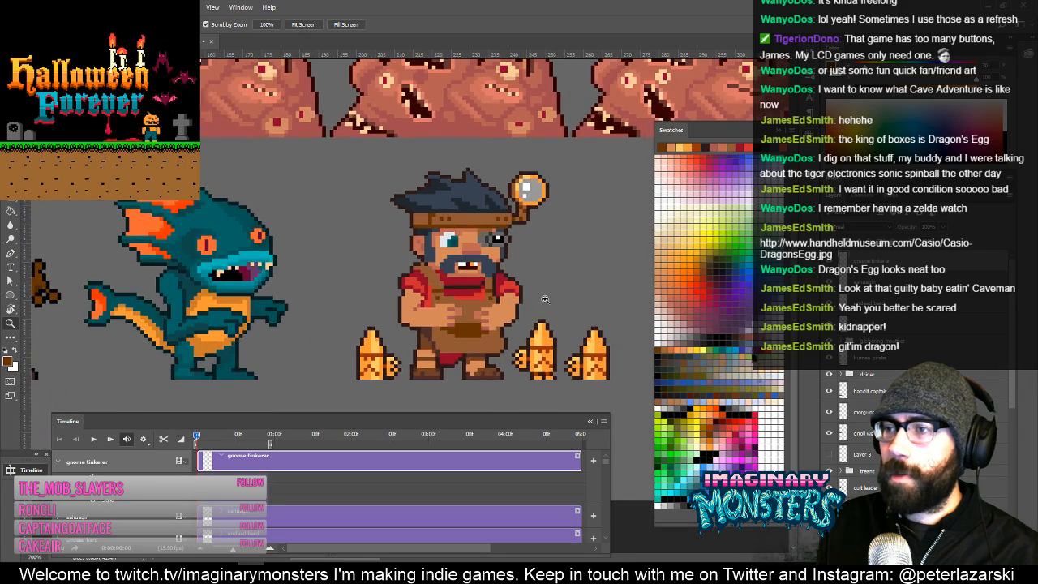
drag(545, 300, 464, 284)
alt+click(474, 279)
alt+click(474, 275)
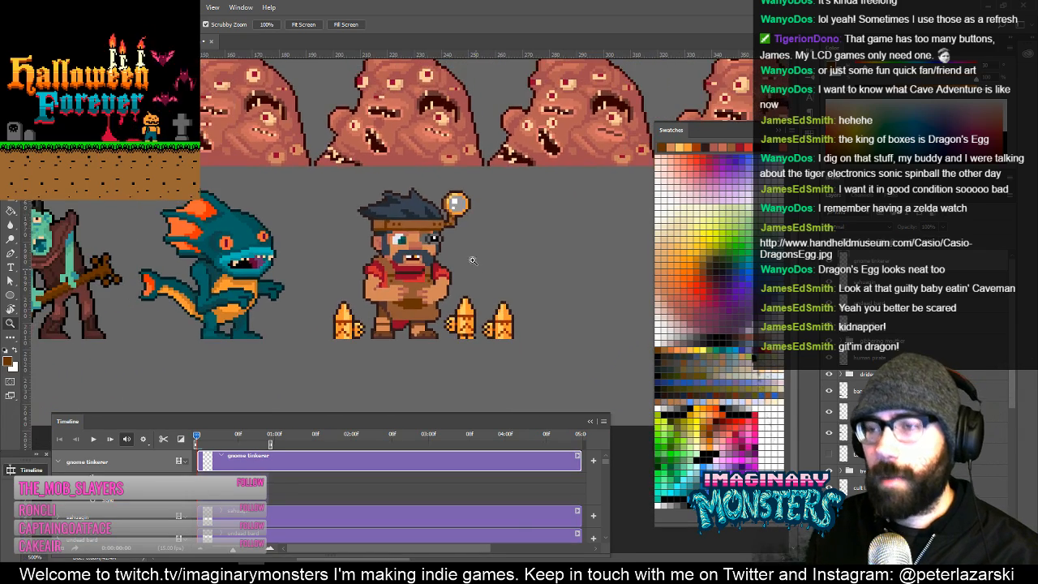
drag(397, 211, 444, 261)
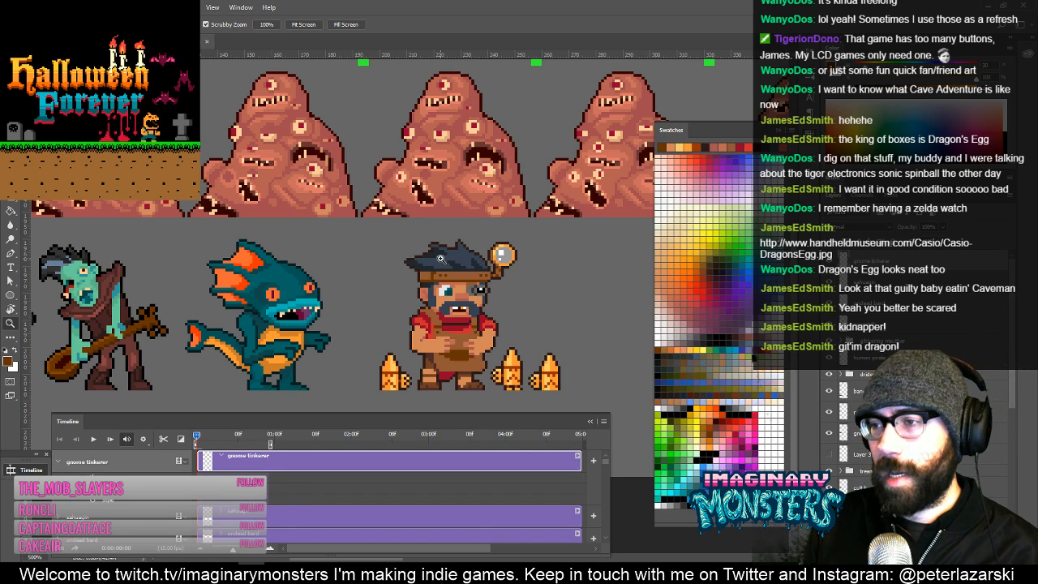
drag(263, 217, 567, 208)
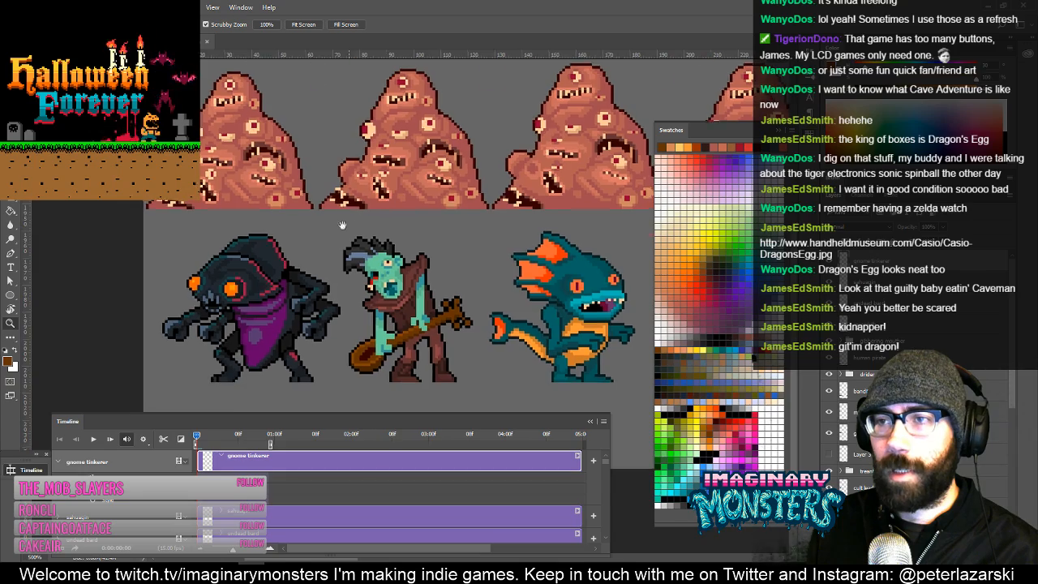
Play and stop the timeline animation while examining the pirate sprites higher up the sheet, including at a larger scale.
scroll(361, 187, up, 10)
drag(367, 167, 391, 146)
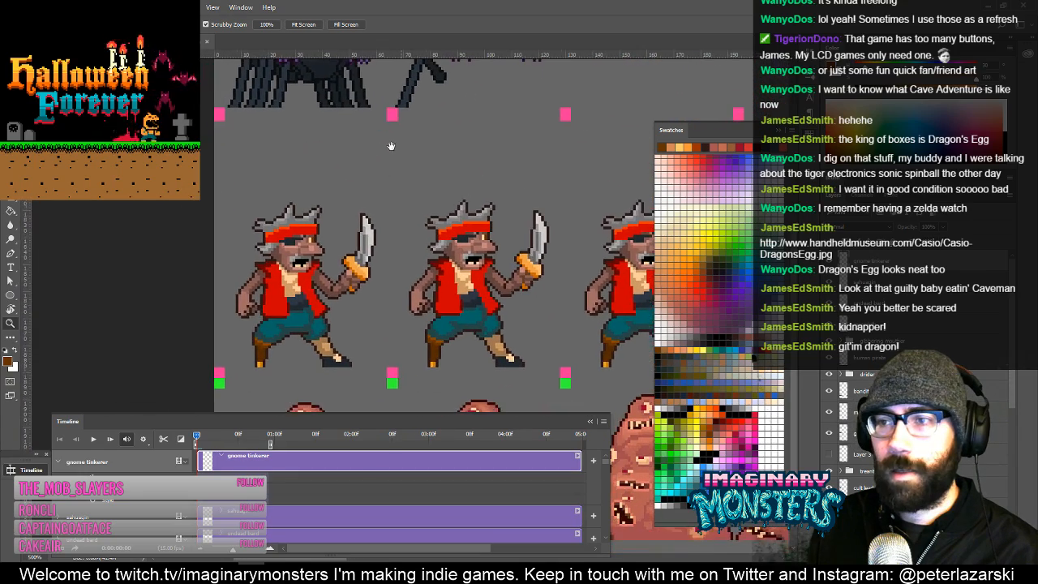
key(space)
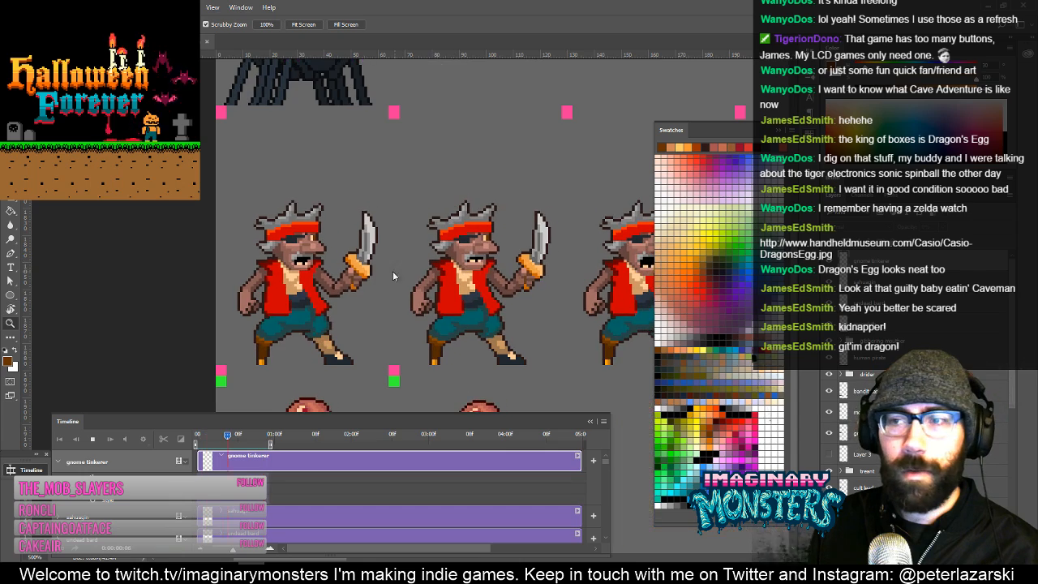
key(space)
drag(349, 282, 391, 257)
key(space)
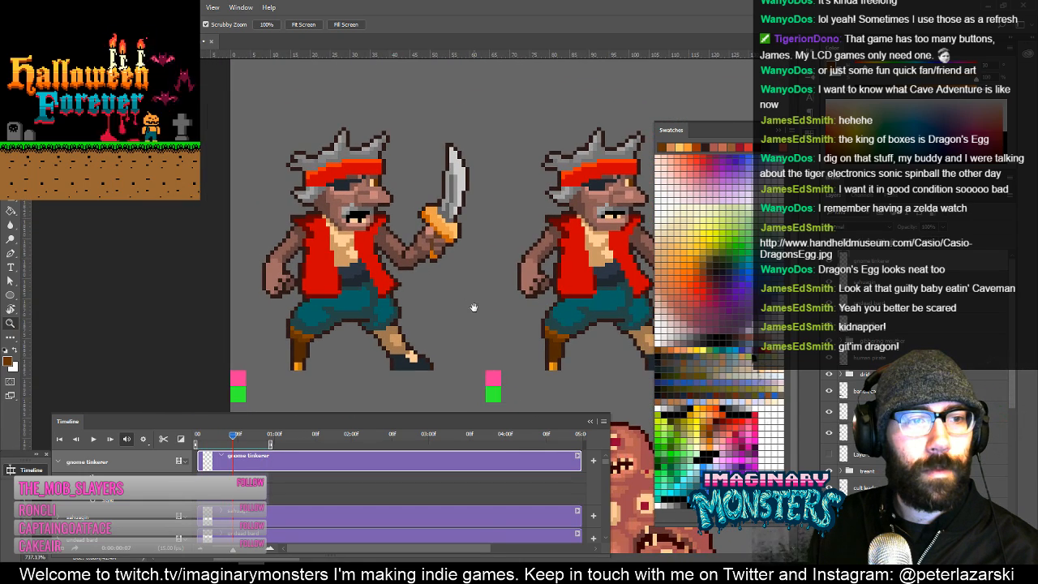